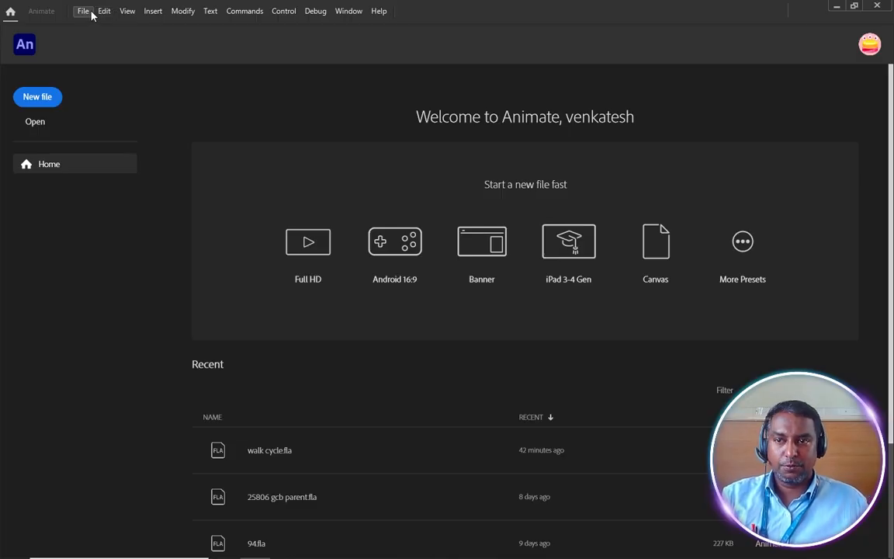
pyautogui.click(86, 12)
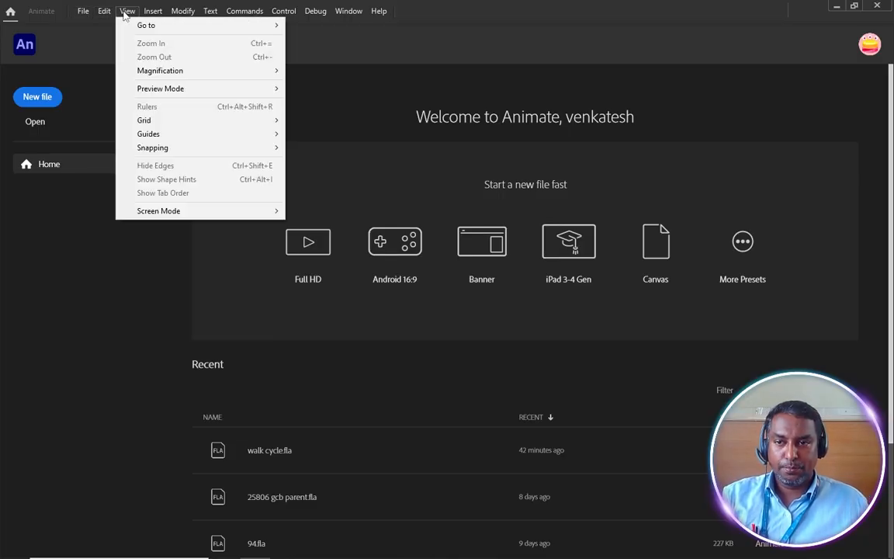
pyautogui.moveTo(252, 20)
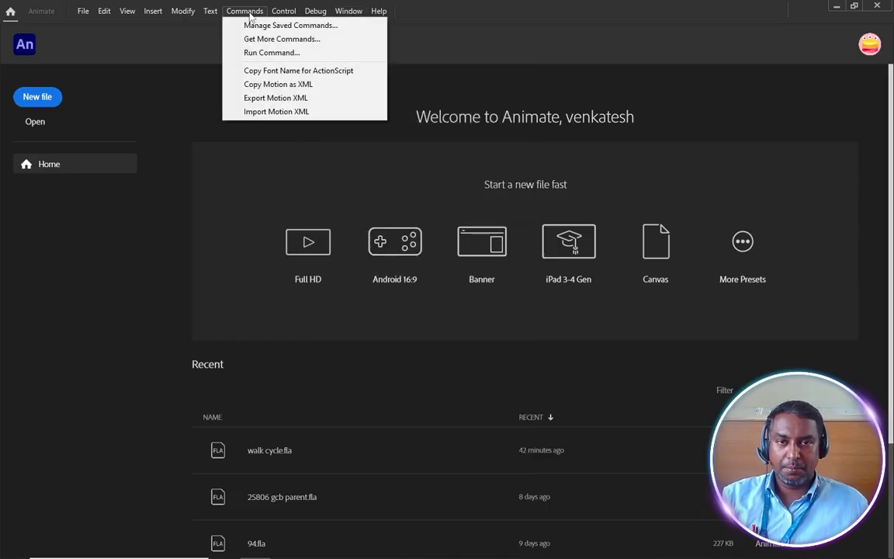
pyautogui.moveTo(348, 9)
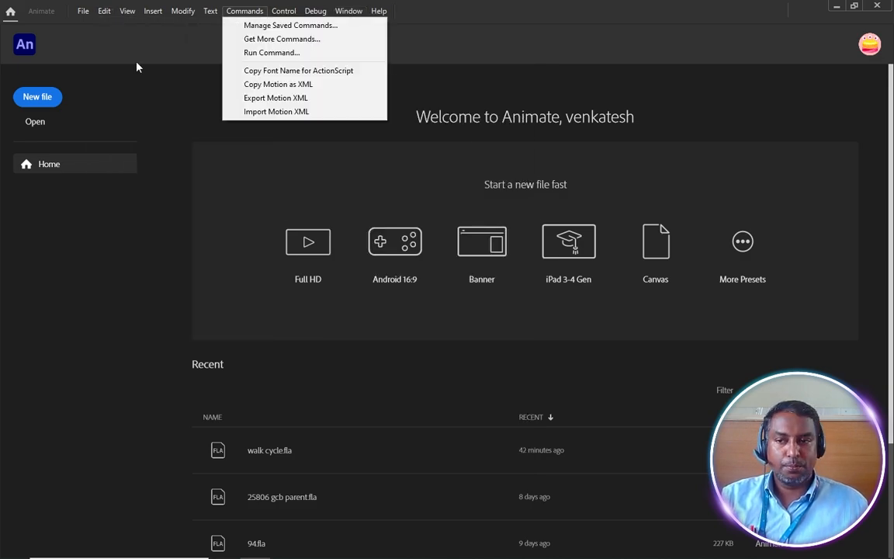
pyautogui.click(81, 52)
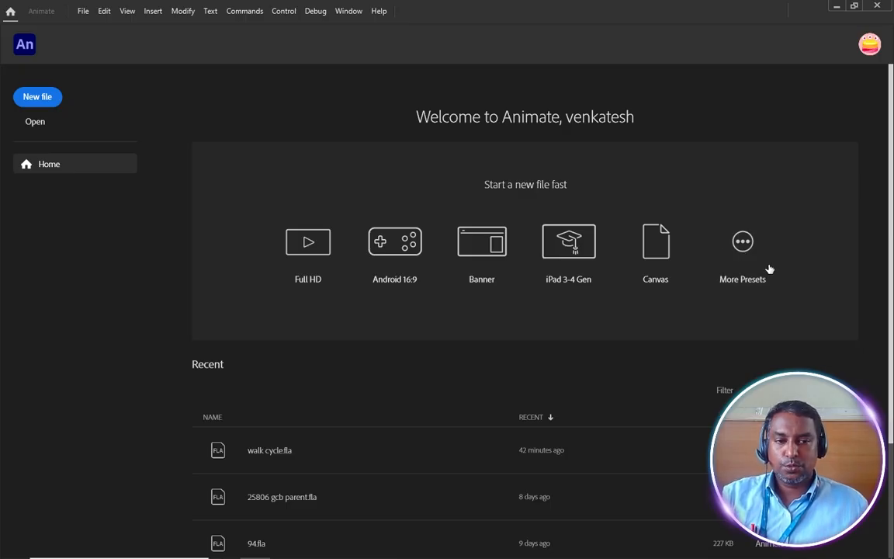
# Open the full set of new-document presets and review the Social and Game categories.
pyautogui.click(733, 266)
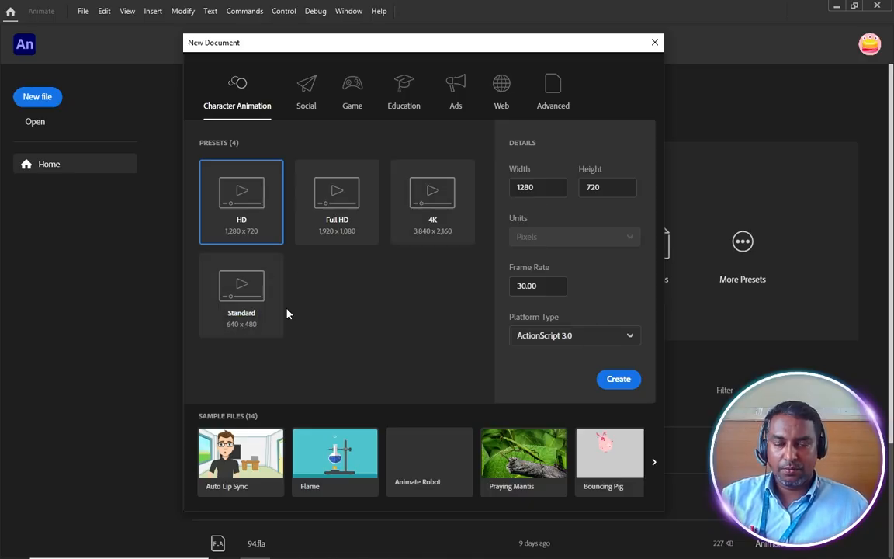
pyautogui.click(304, 100)
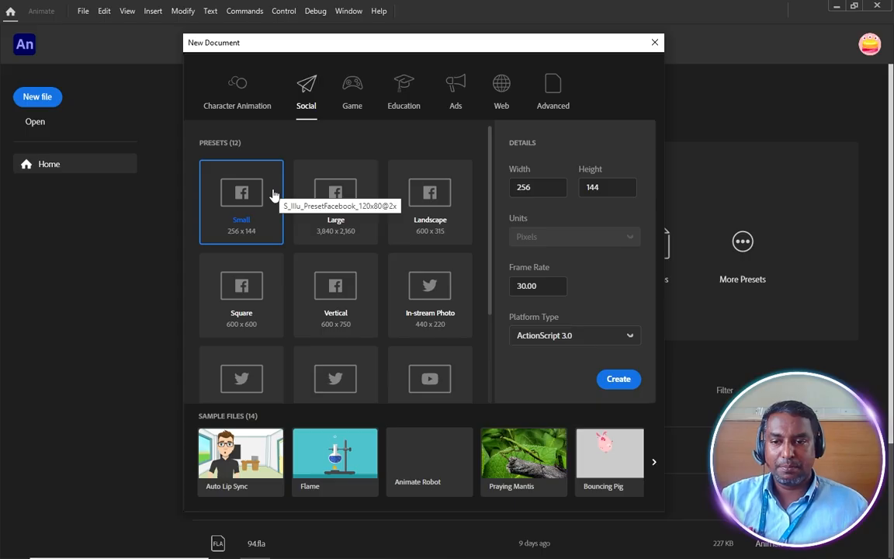
pyautogui.scroll(-3, 335, 280)
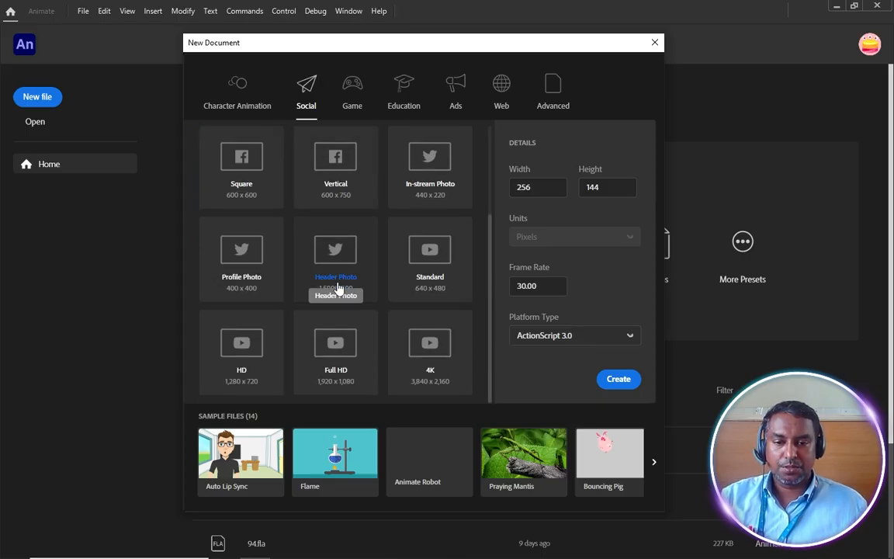
pyautogui.scroll(3, 333, 242)
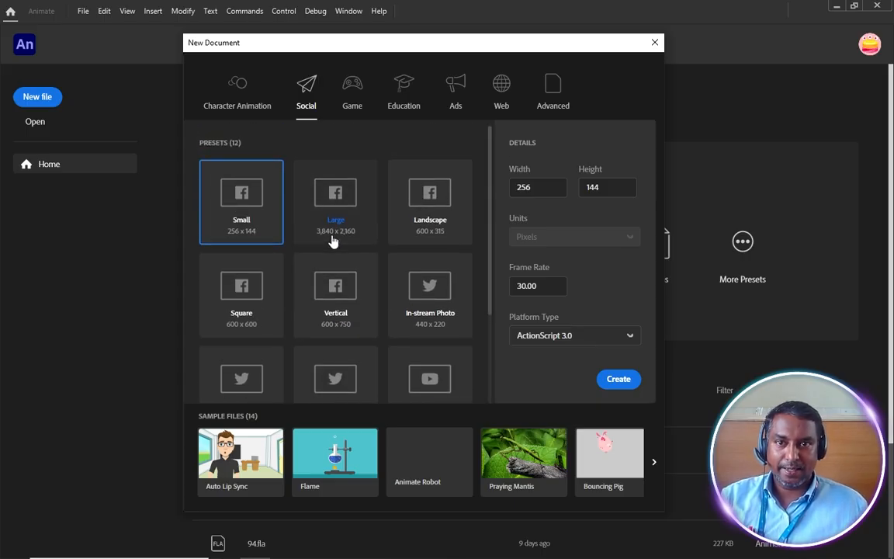
pyautogui.click(351, 104)
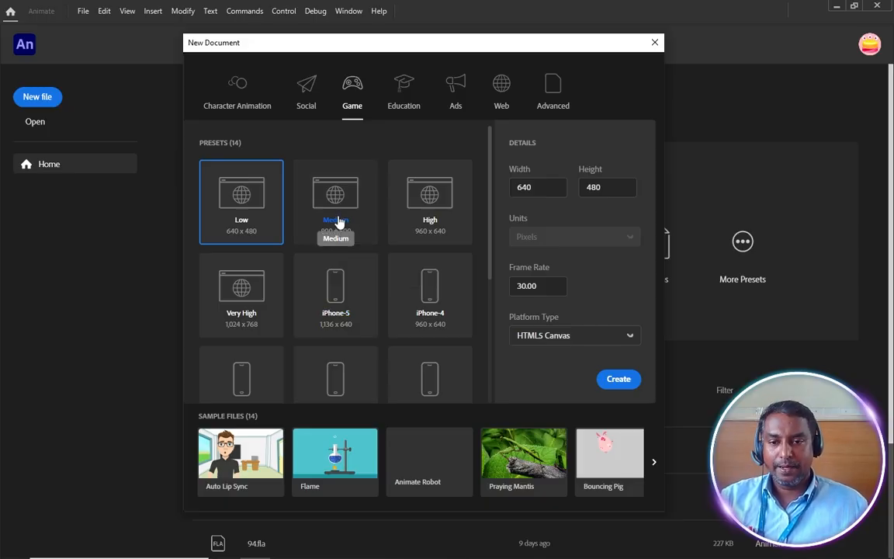
pyautogui.scroll(-5, 353, 279)
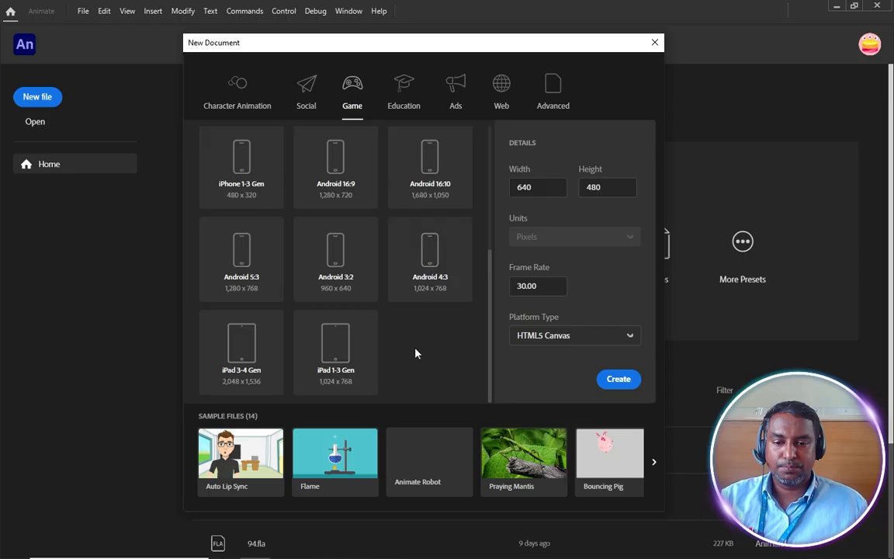
pyautogui.scroll(5, 415, 353)
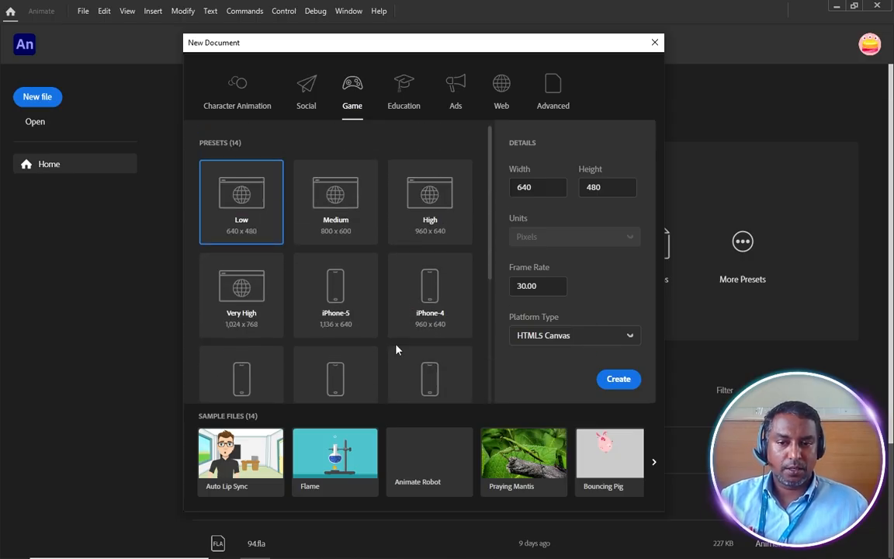
# Review the Education, Ads and Web presets and the Advanced platforms, including the beta ones.
pyautogui.click(403, 96)
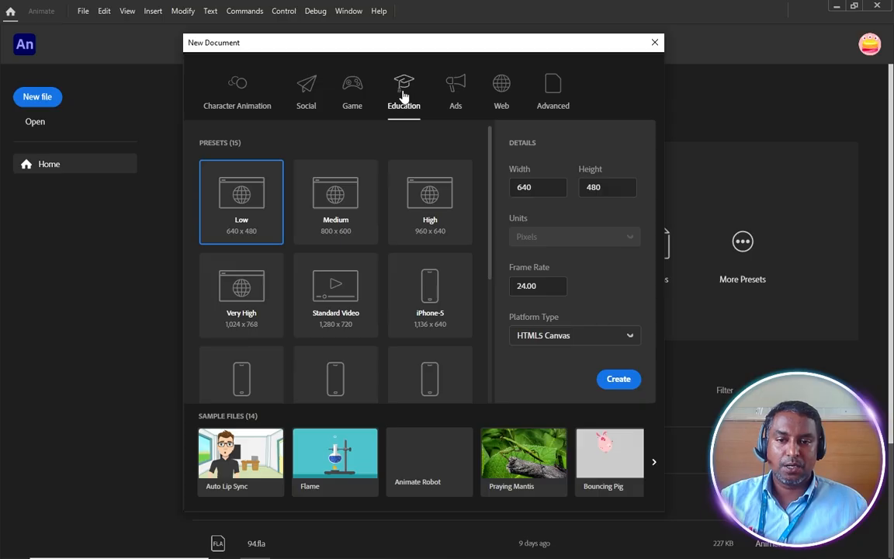
pyautogui.click(449, 99)
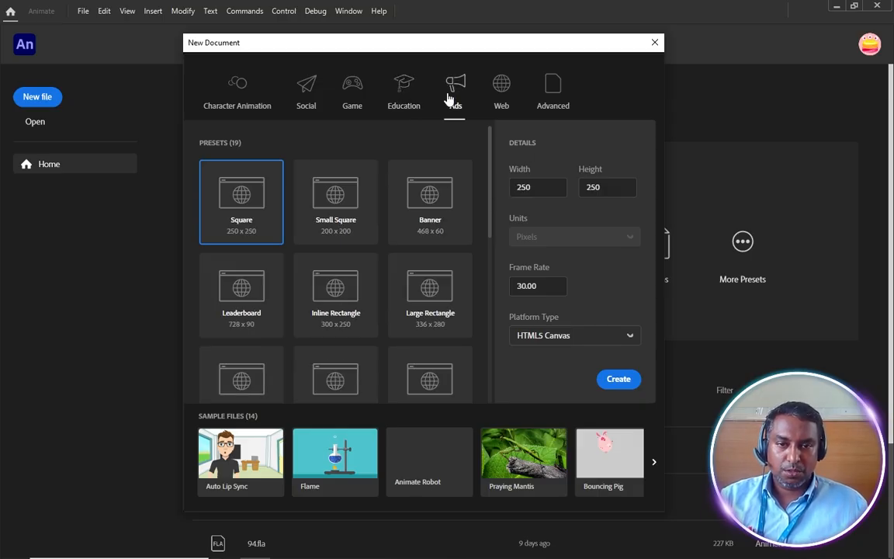
pyautogui.click(508, 95)
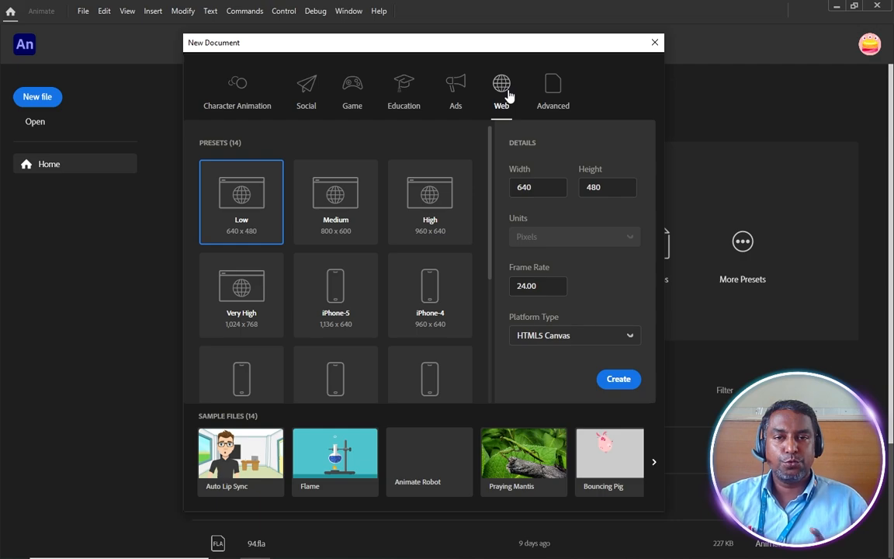
pyautogui.click(555, 92)
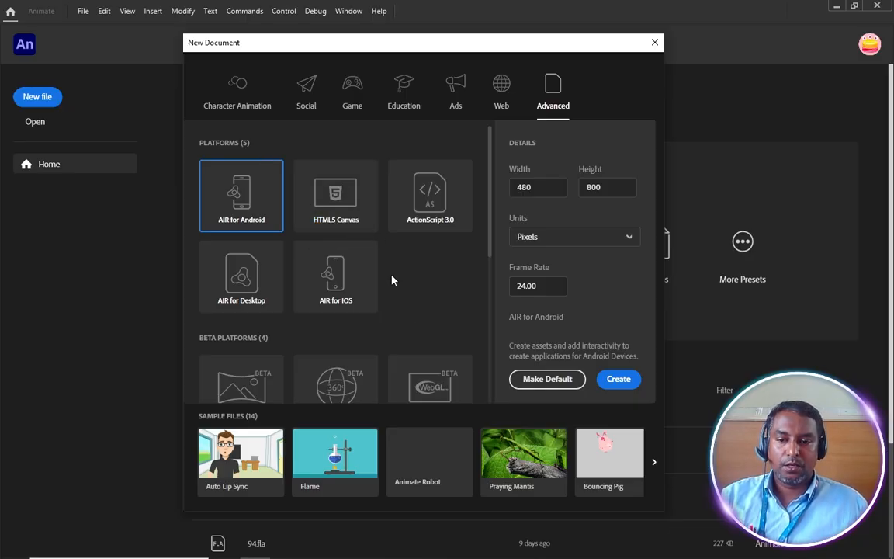
pyautogui.scroll(-2, 392, 279)
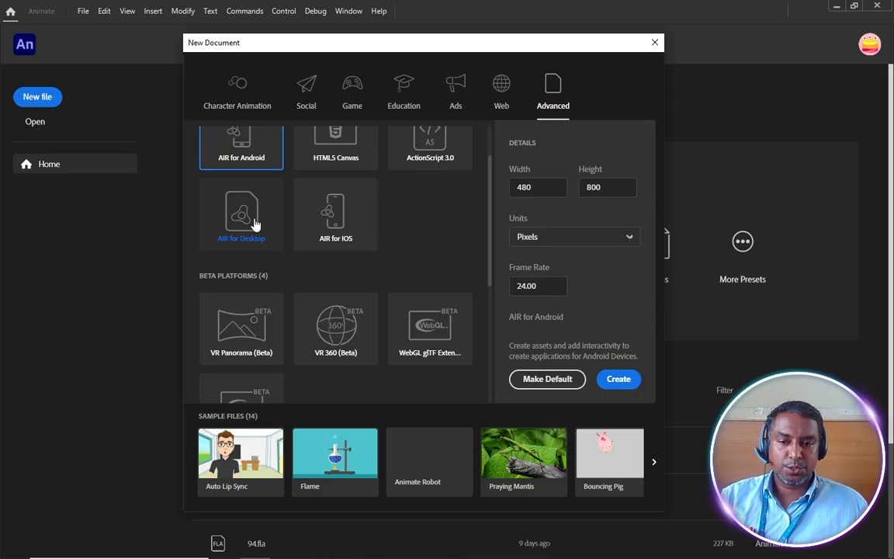
pyautogui.scroll(-2, 365, 208)
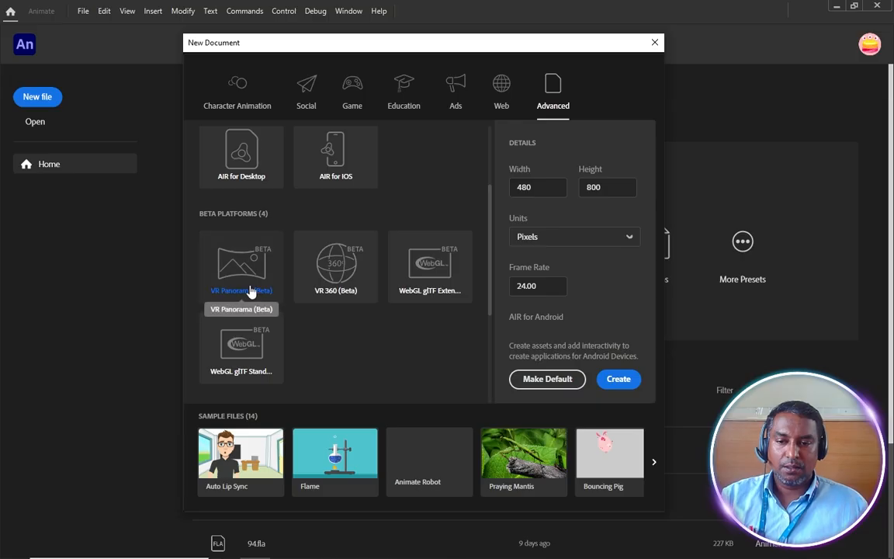
pyautogui.scroll(3, 297, 262)
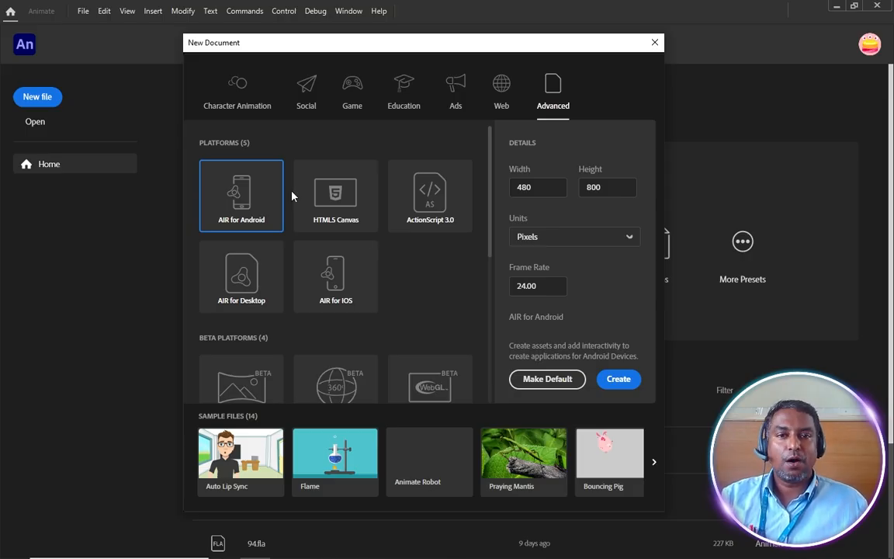
# Create a Character Animation document with the HD preset, 1280 x 720 pixels, 30 fps, ActionScript 3.0.
pyautogui.click(237, 91)
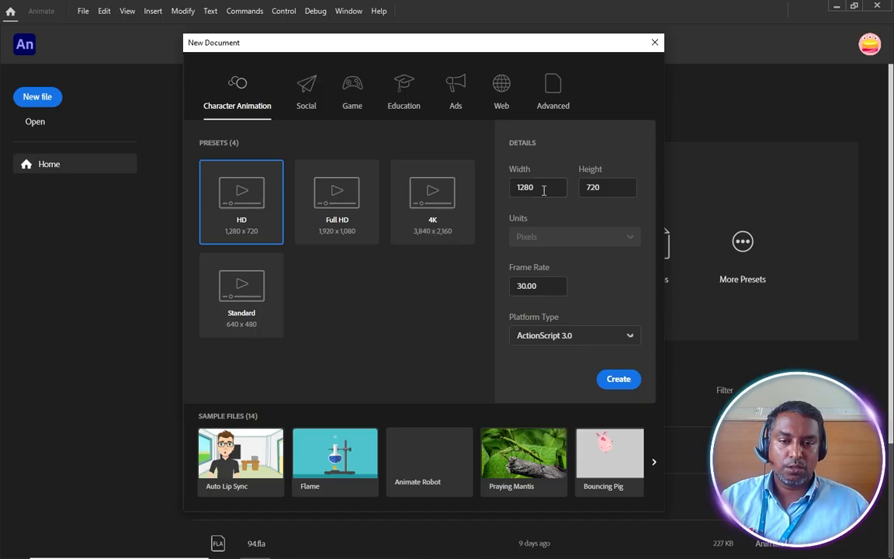
pyautogui.moveTo(552, 190); pyautogui.dragTo(503, 190)
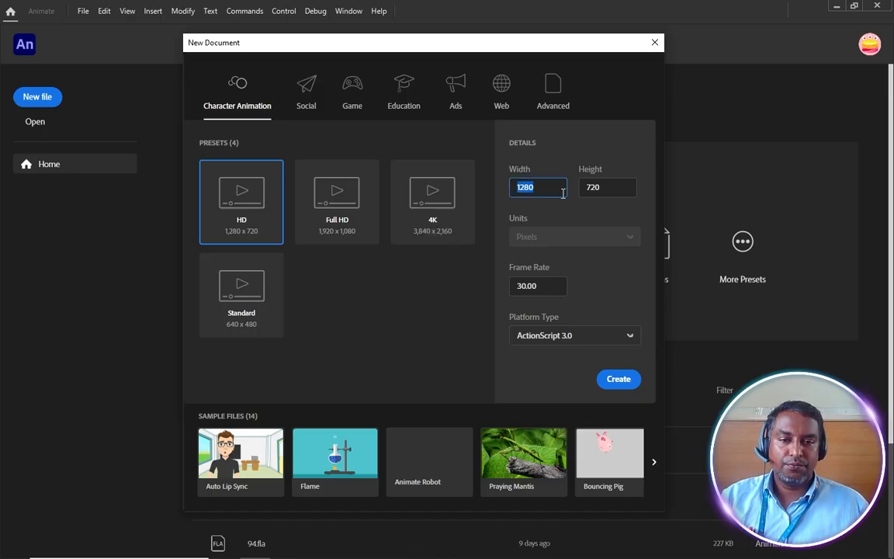
pyautogui.click(601, 190)
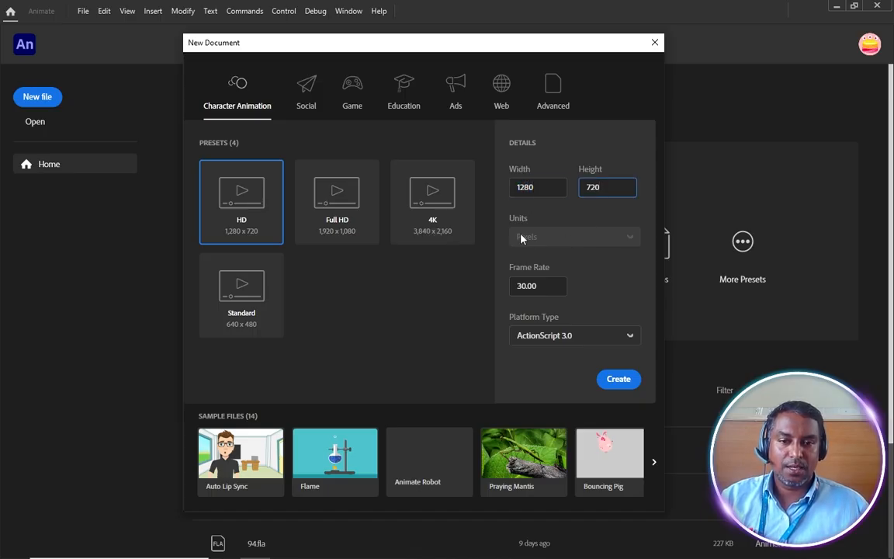
pyautogui.doubleClick(542, 190)
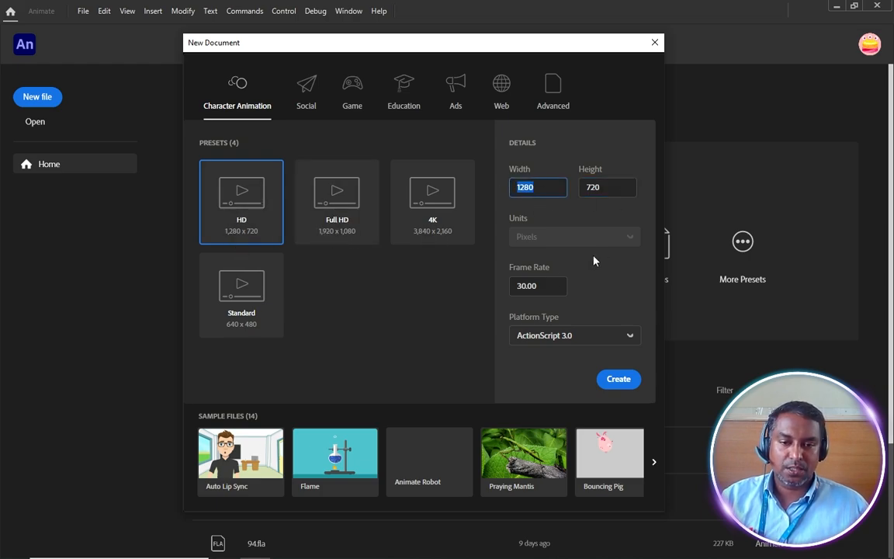
pyautogui.doubleClick(550, 288)
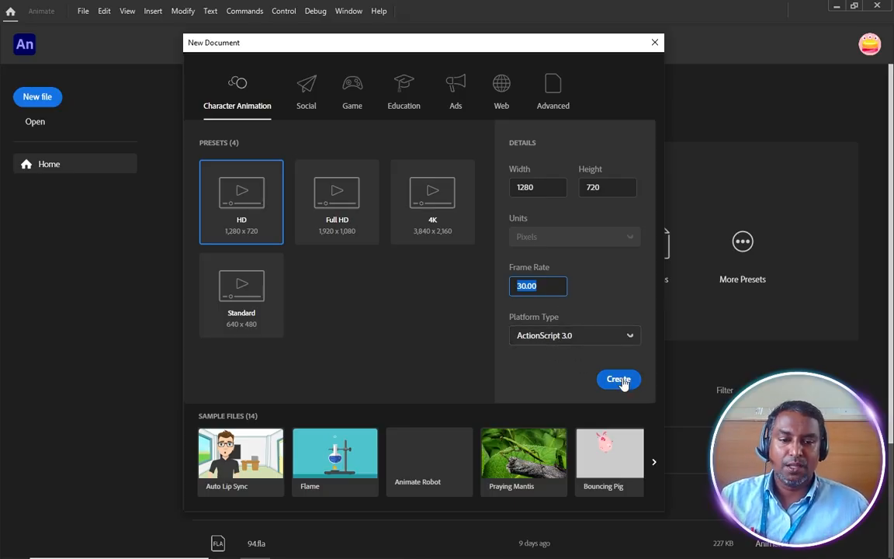
pyautogui.click(545, 187)
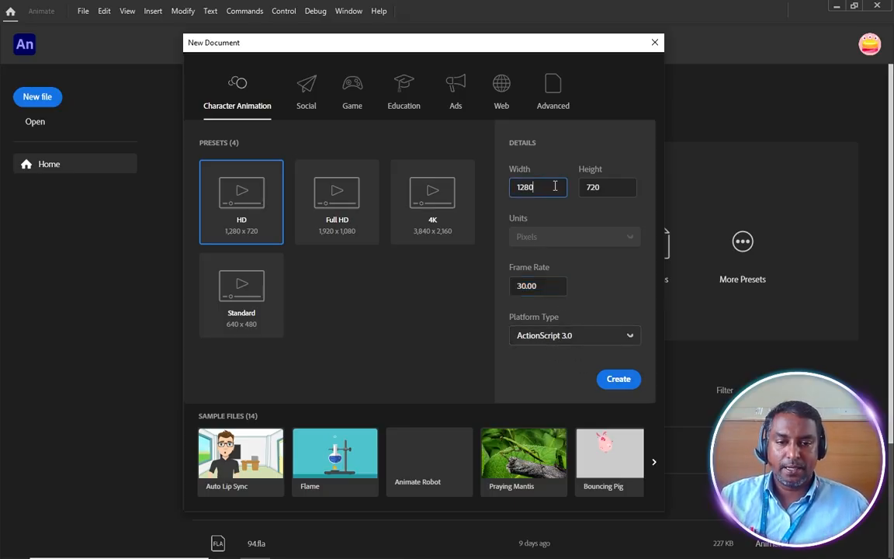
pyautogui.click(619, 382)
pyautogui.click(619, 380)
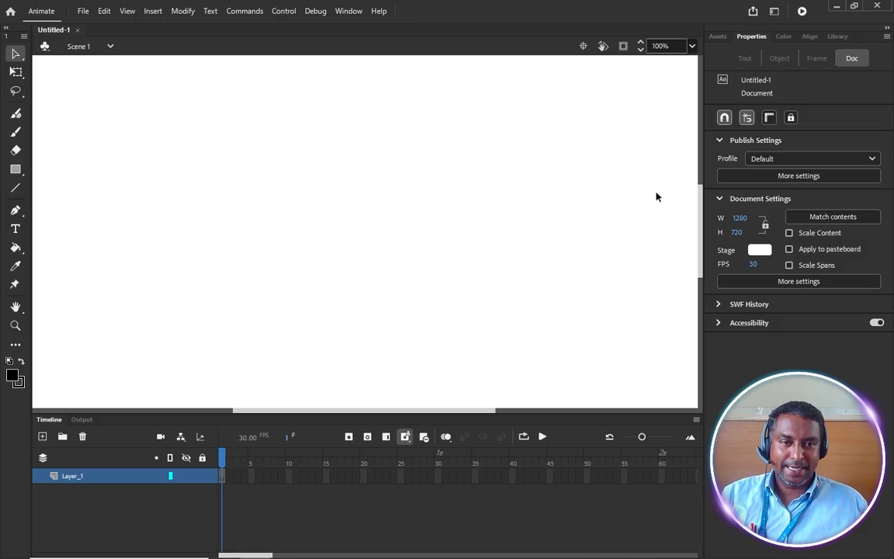
# View the stage fitted in the window, at 25% and at 50% magnification.
pyautogui.click(692, 48)
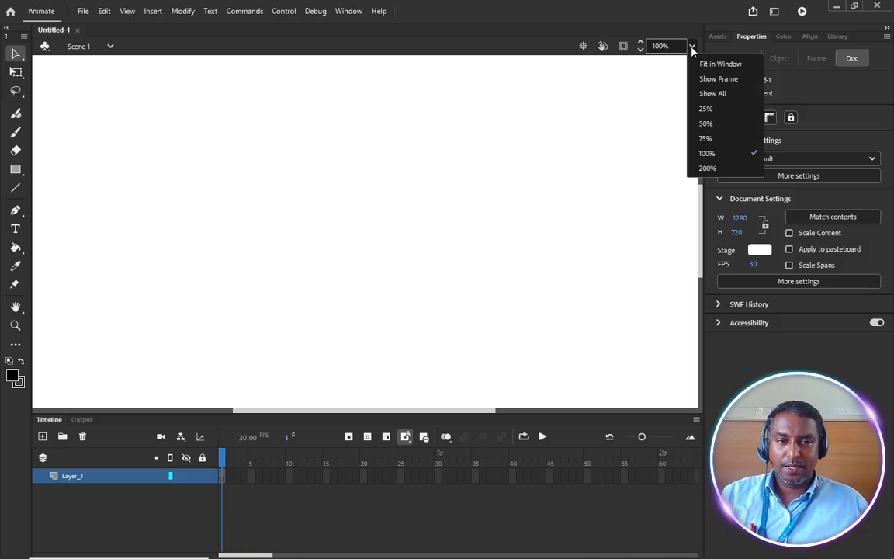
pyautogui.click(732, 67)
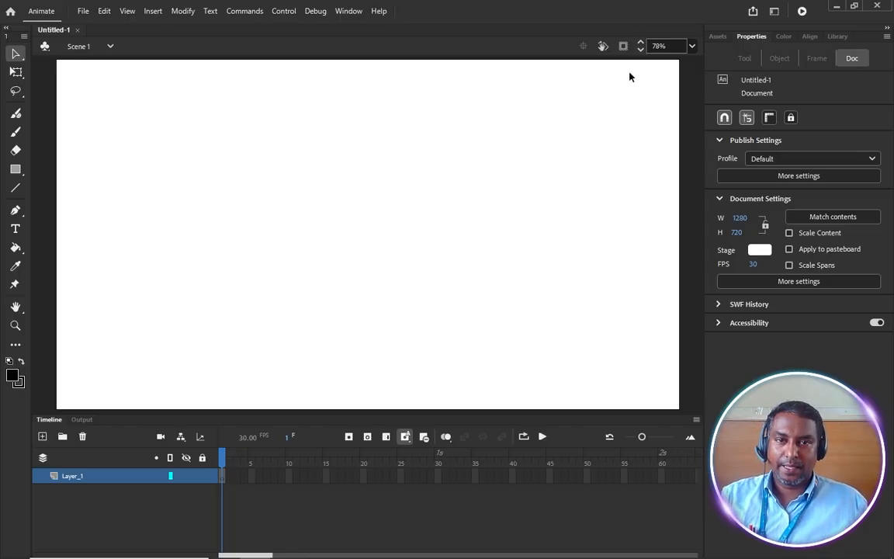
pyautogui.click(692, 46)
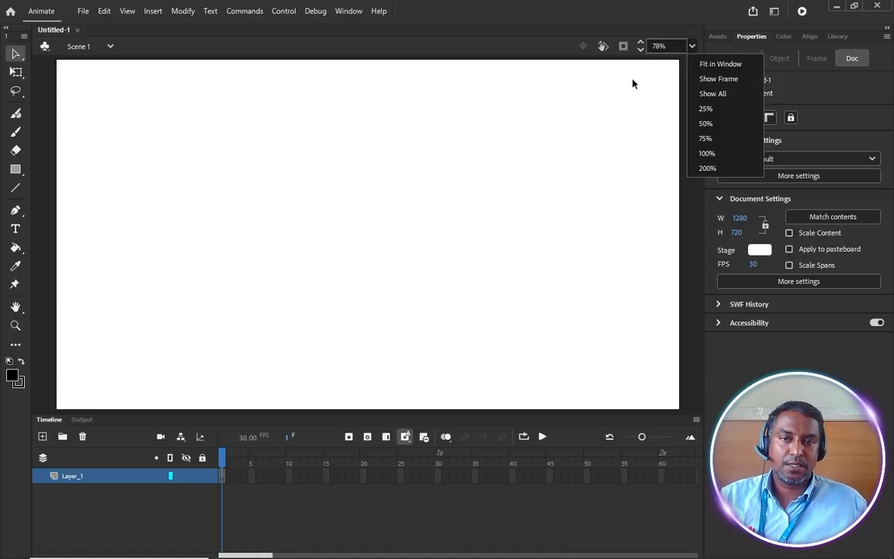
pyautogui.click(705, 108)
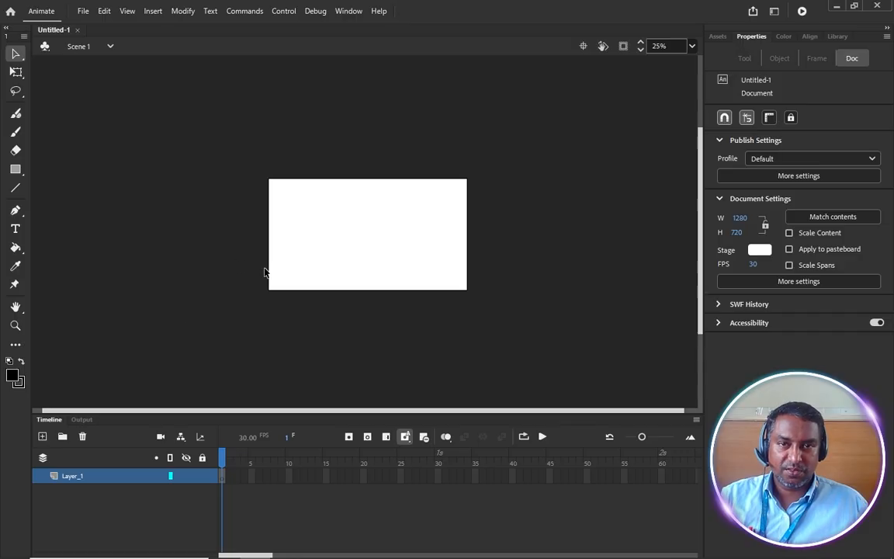
pyautogui.click(693, 47)
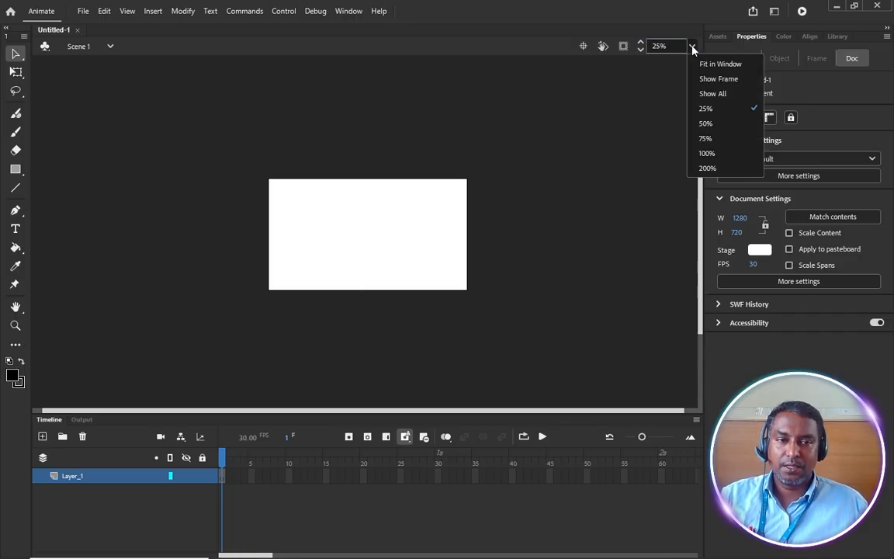
pyautogui.click(706, 123)
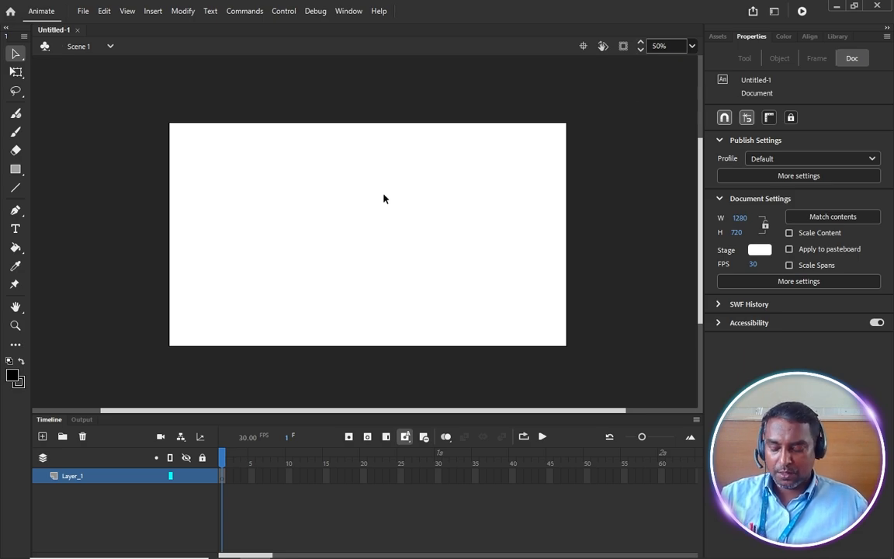
# Zoom the stage view freely in and out, finishing at 78% magnification.
pyautogui.scroll(3, 384, 199)
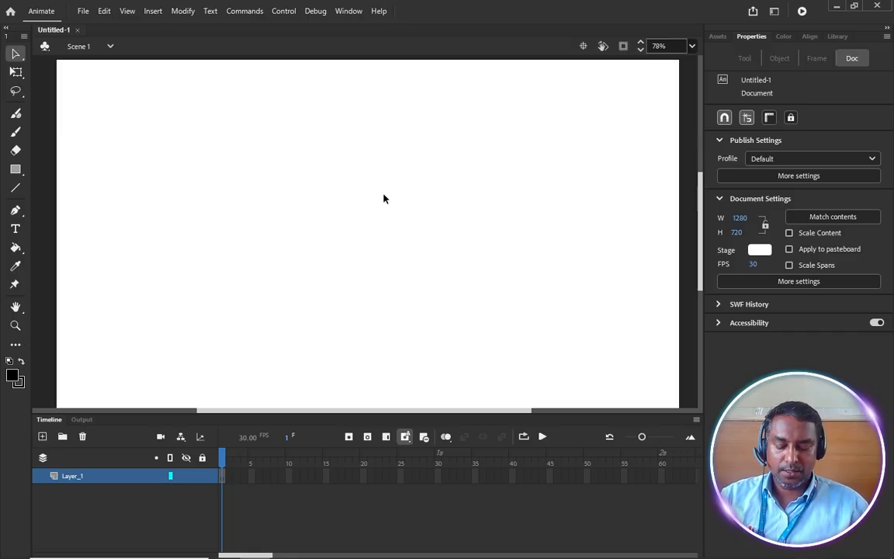
pyautogui.scroll(-5, 384, 199)
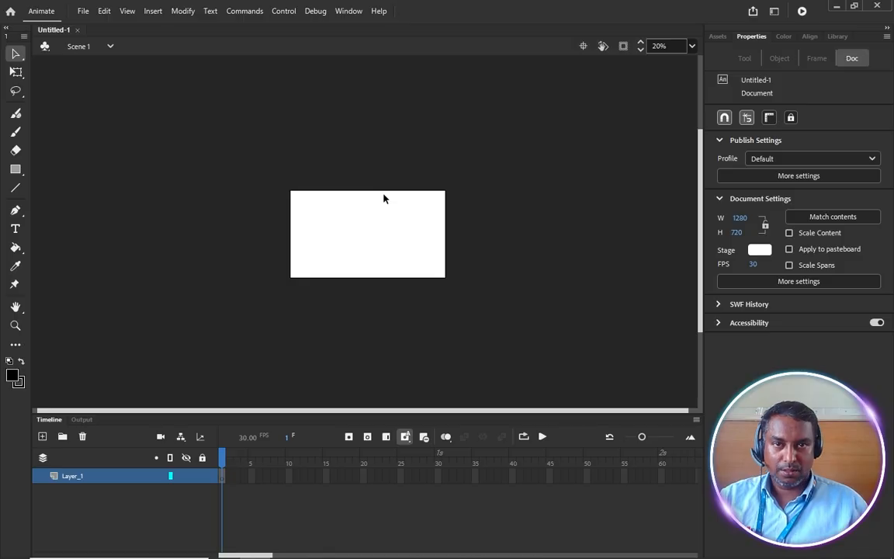
pyautogui.scroll(2, 384, 199)
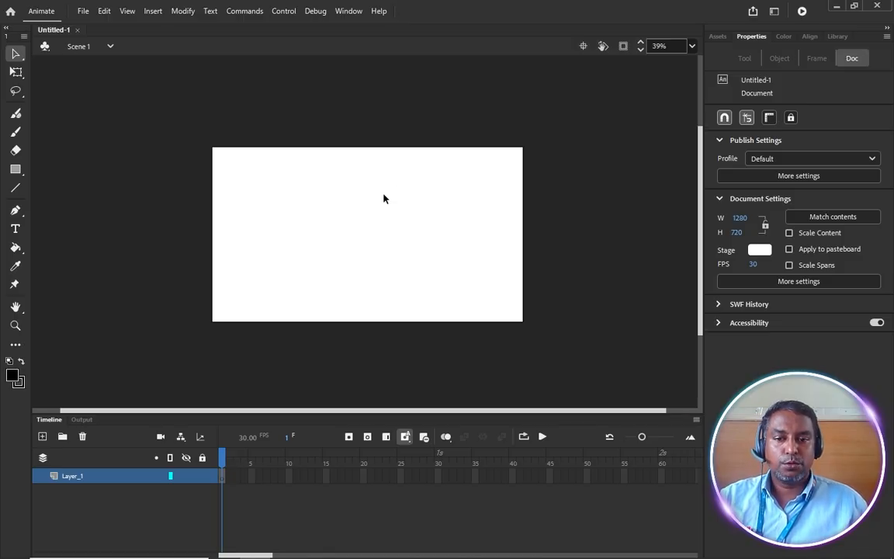
pyautogui.scroll(2, 384, 198)
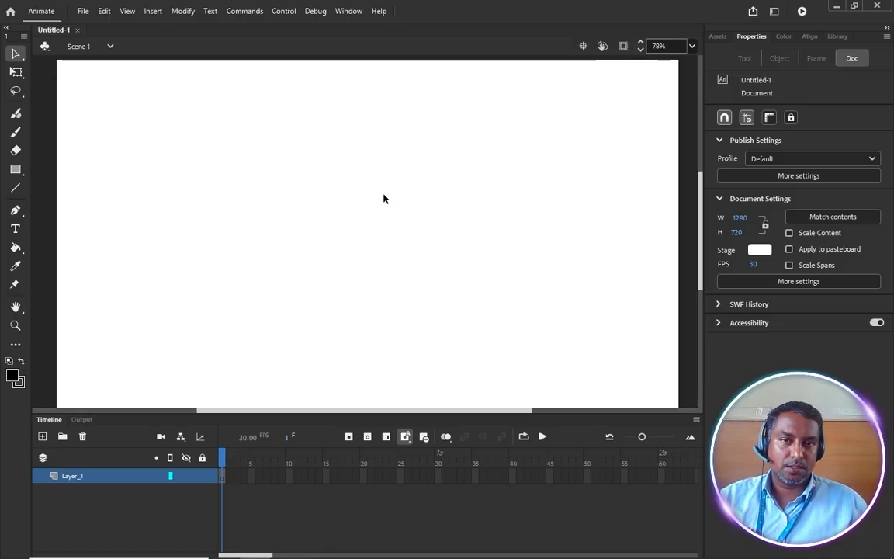
# View the stage at magnifications up to 2000% and down to 16%, and try the option to clip content outside the stage.
pyautogui.scroll(6, 383, 199)
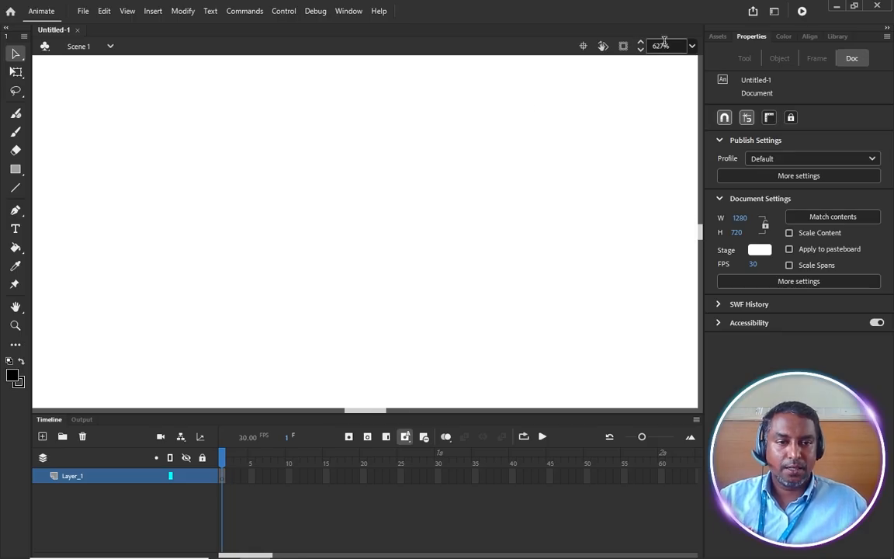
pyautogui.hotkey('ctrl', '=')
pyautogui.hotkey('ctrl', '=')
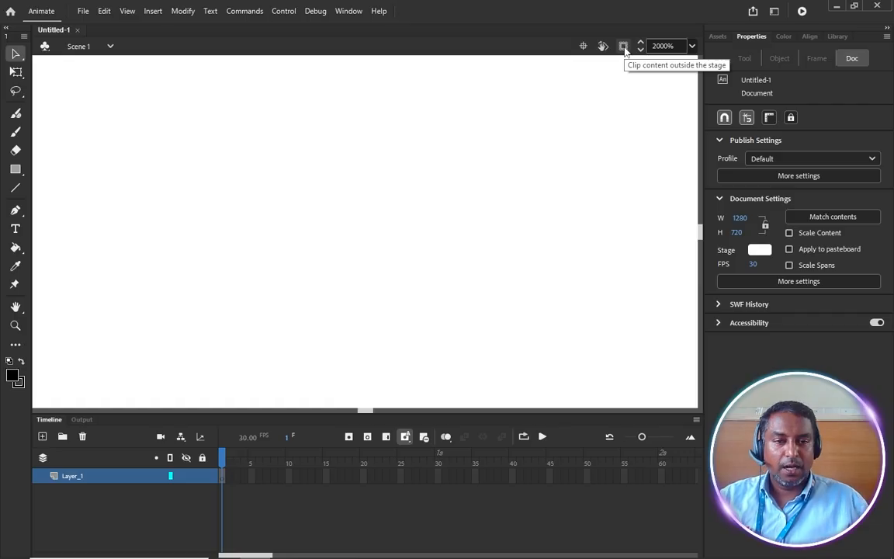
pyautogui.hotkey('ctrl', '-')
pyautogui.hotkey('ctrl', '-')
pyautogui.hotkey('ctrl', '-')
pyautogui.hotkey('ctrl', '-')
pyautogui.hotkey('ctrl', '-')
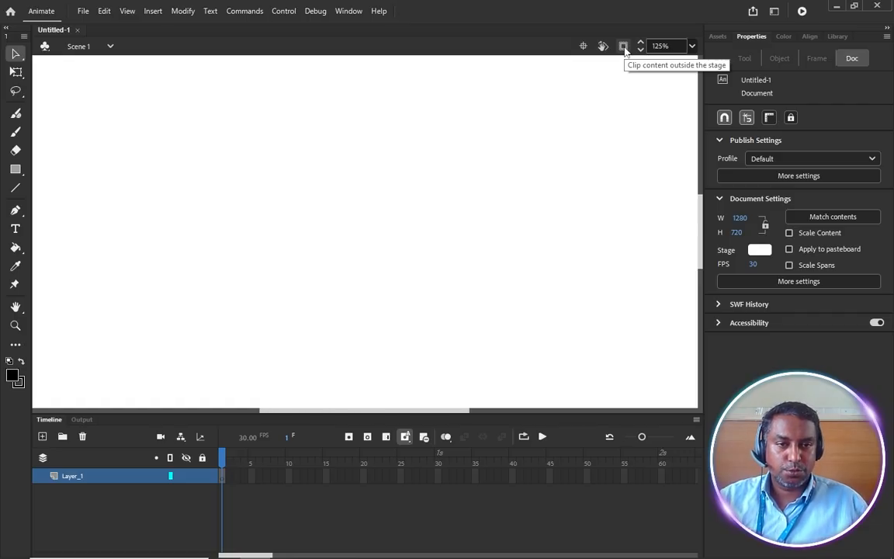
pyautogui.hotkey('ctrl', '-')
pyautogui.hotkey('ctrl', '-')
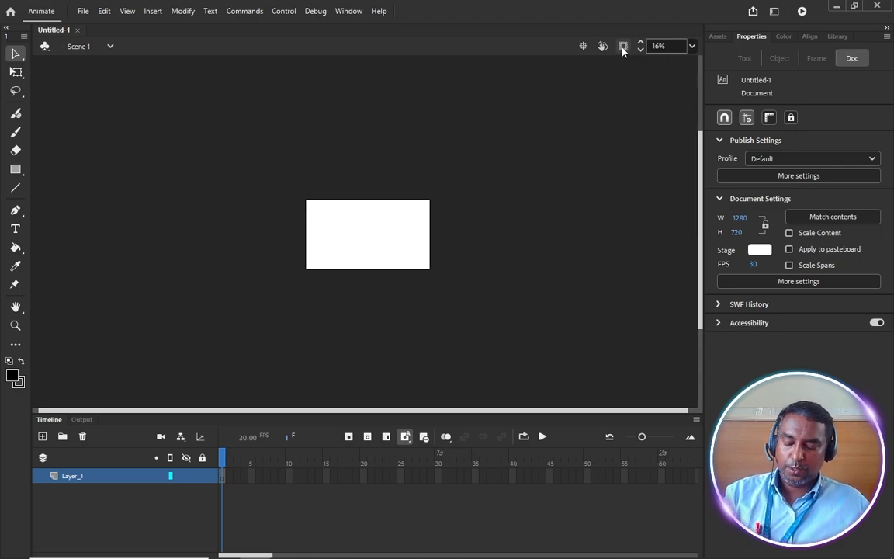
pyautogui.click(622, 47)
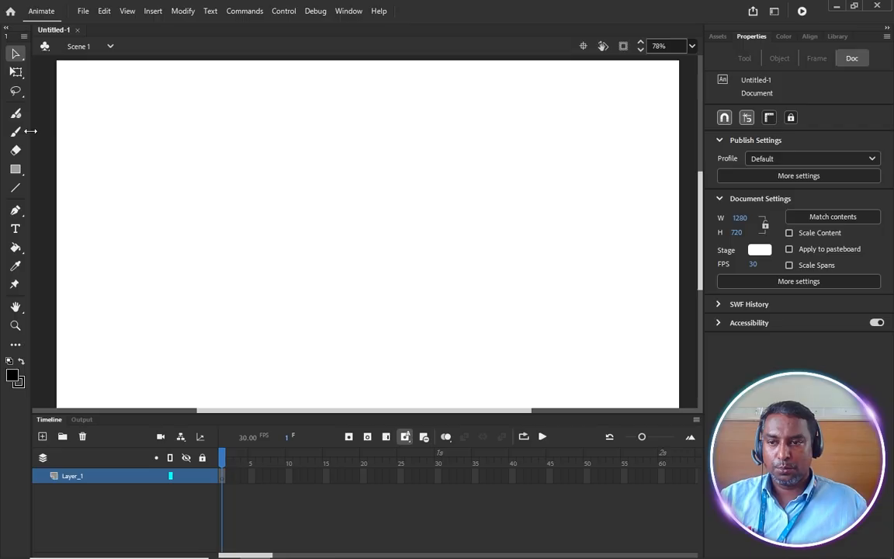
# Widen the toolbar to two columns and add the Pencil tool to it from the additional tools.
pyautogui.moveTo(31, 131); pyautogui.dragTo(59, 128)
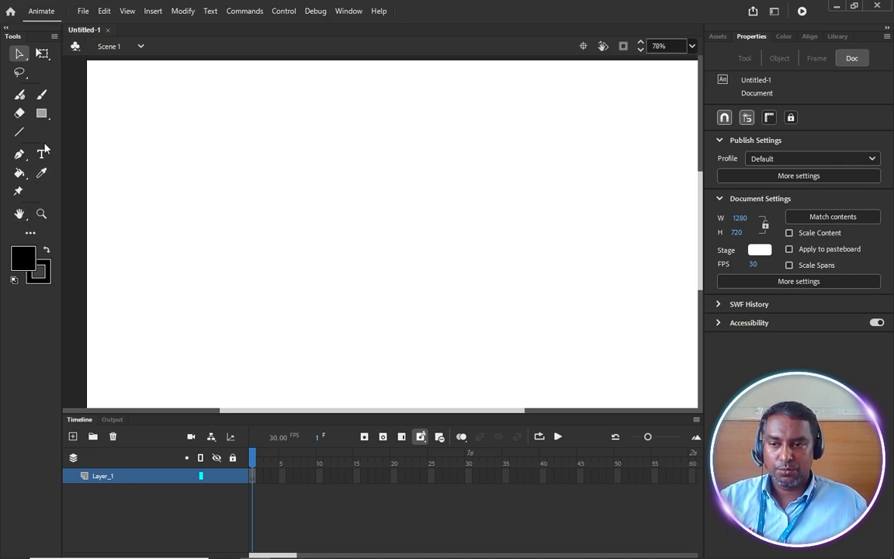
pyautogui.click(31, 235)
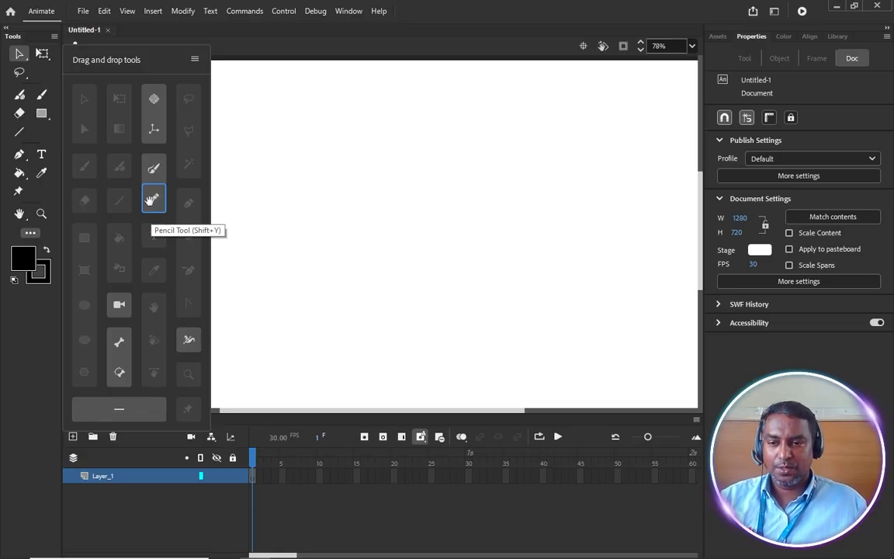
pyautogui.moveTo(152, 201)
pyautogui.mouseDown()
pyautogui.moveTo(121, 161)
pyautogui.moveTo(48, 124)
pyautogui.moveTo(39, 134)
pyautogui.moveTo(47, 216)
pyautogui.mouseUp()
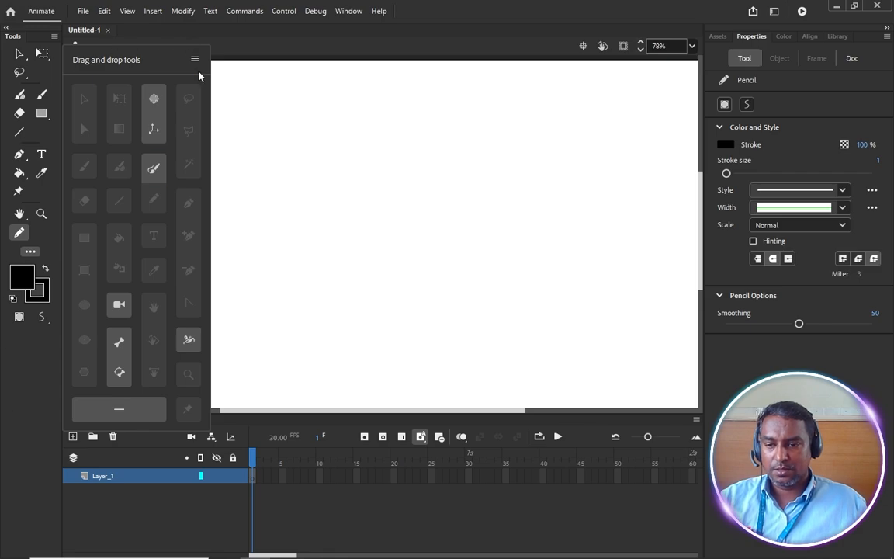
pyautogui.click(248, 49)
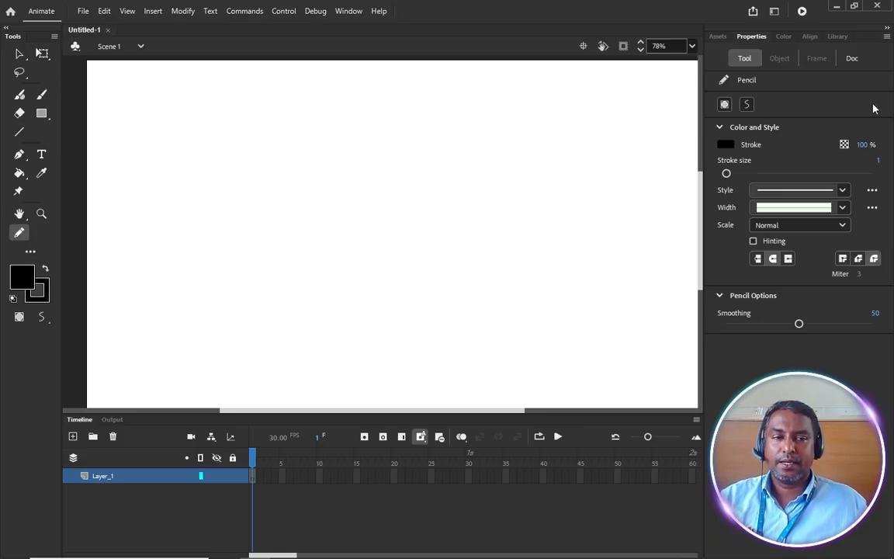
# View the default assets and the Pencil tool's properties, and return to the Selection tool.
pyautogui.click(722, 39)
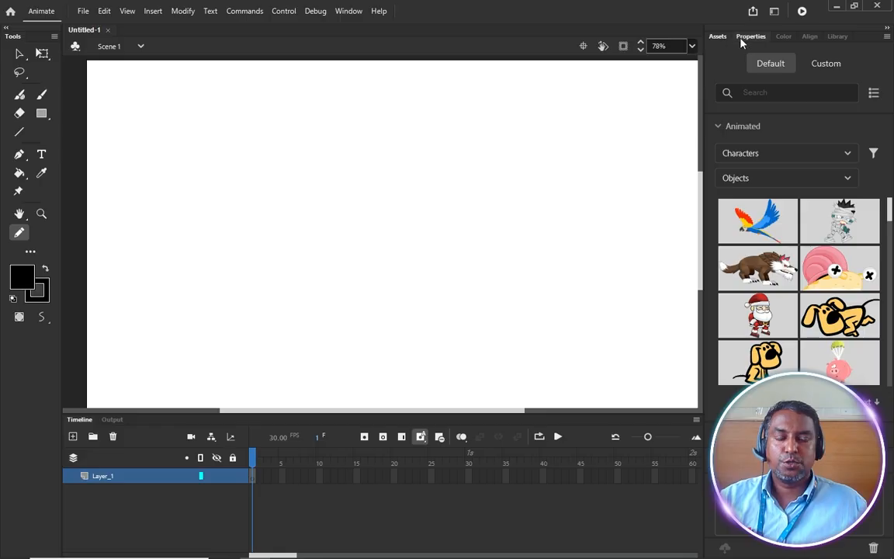
pyautogui.click(742, 40)
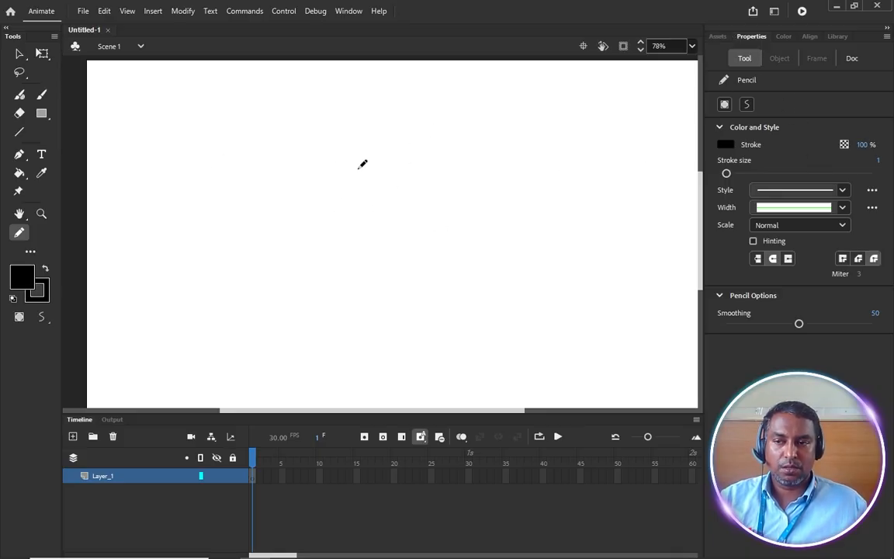
pyautogui.click(18, 57)
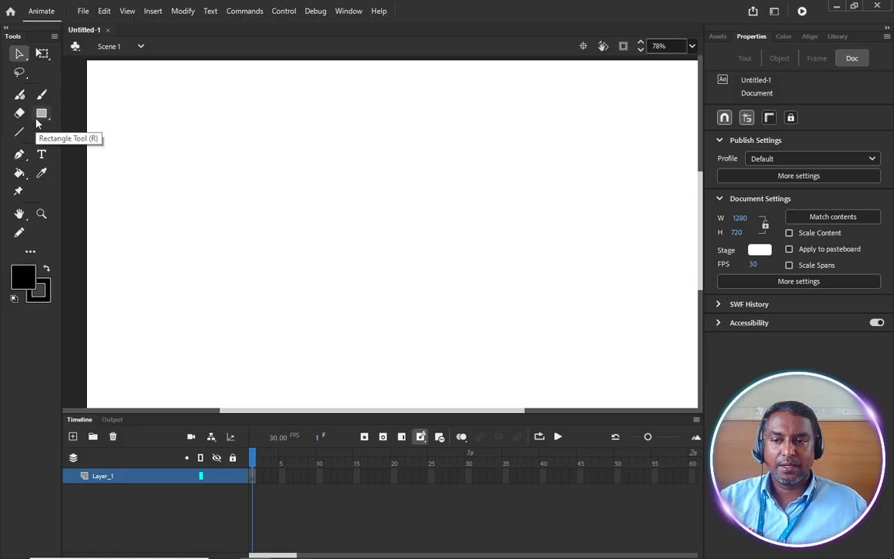
# Draw a black rectangle about 301 x 230 pixels near the middle of the stage and select it to show its properties.
pyautogui.click(41, 114)
pyautogui.moveTo(264, 147); pyautogui.dragTo(411, 259)
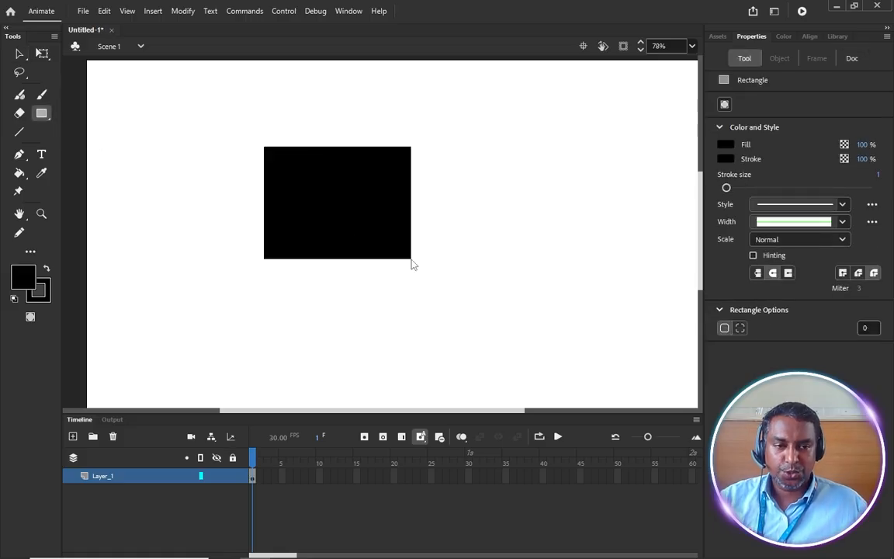
pyautogui.click(18, 54)
pyautogui.moveTo(198, 97); pyautogui.dragTo(614, 340)
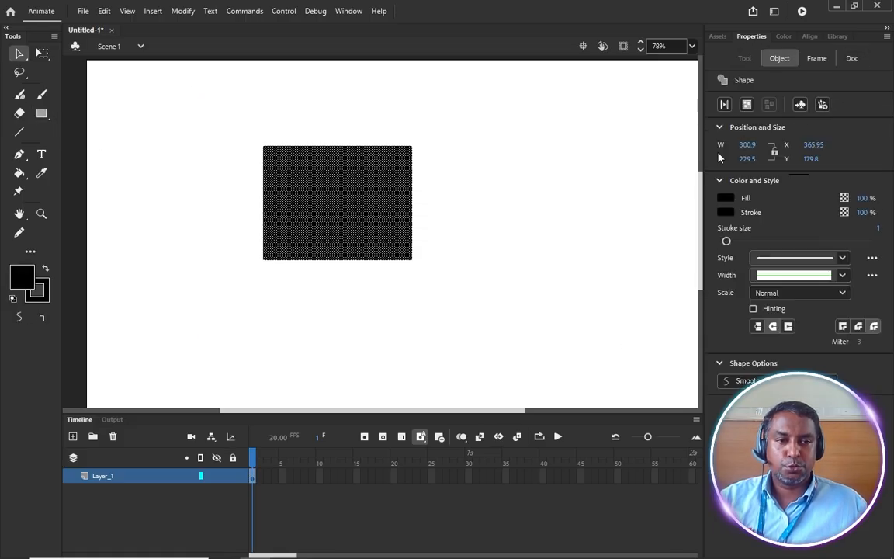
# Add the static text "zxcvxv" above and to the left of the rectangle and select it as an object.
pyautogui.click(41, 155)
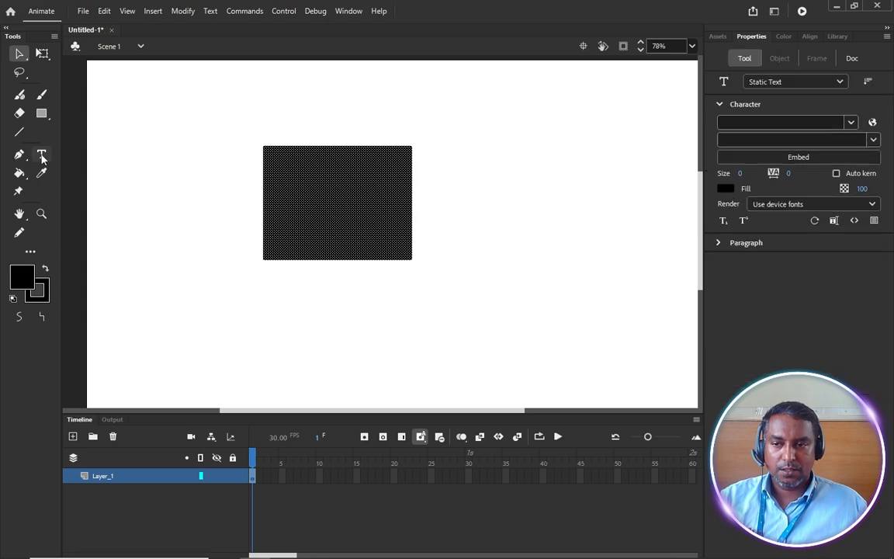
pyautogui.click(188, 110)
pyautogui.write('zxcvxv')
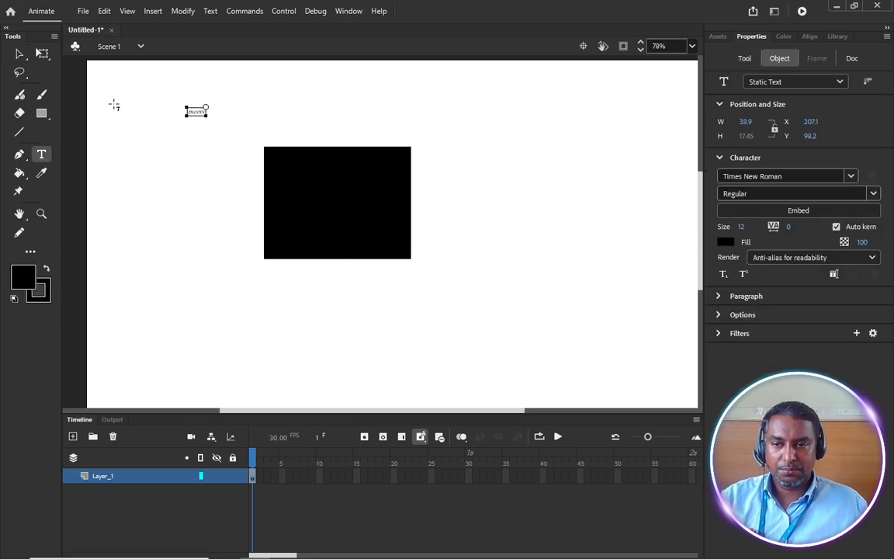
pyautogui.click(19, 58)
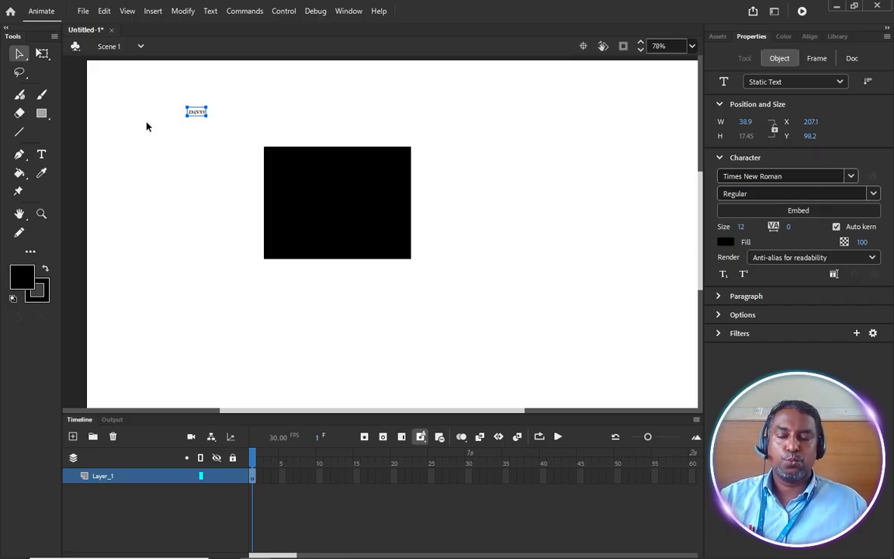
# Select the rectangle and change its fill to the green 00D872.
pyautogui.moveTo(221, 125); pyautogui.dragTo(481, 295)
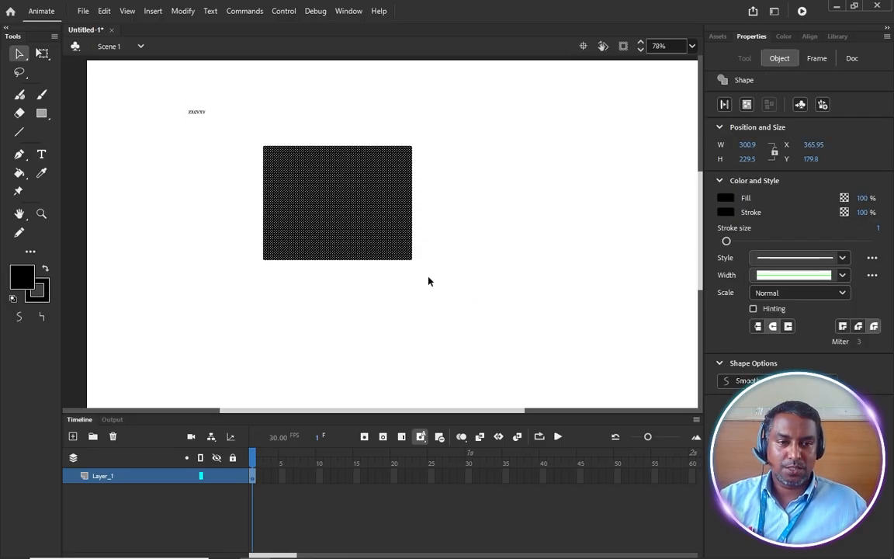
pyautogui.click(783, 36)
pyautogui.moveTo(769, 124); pyautogui.dragTo(757, 116)
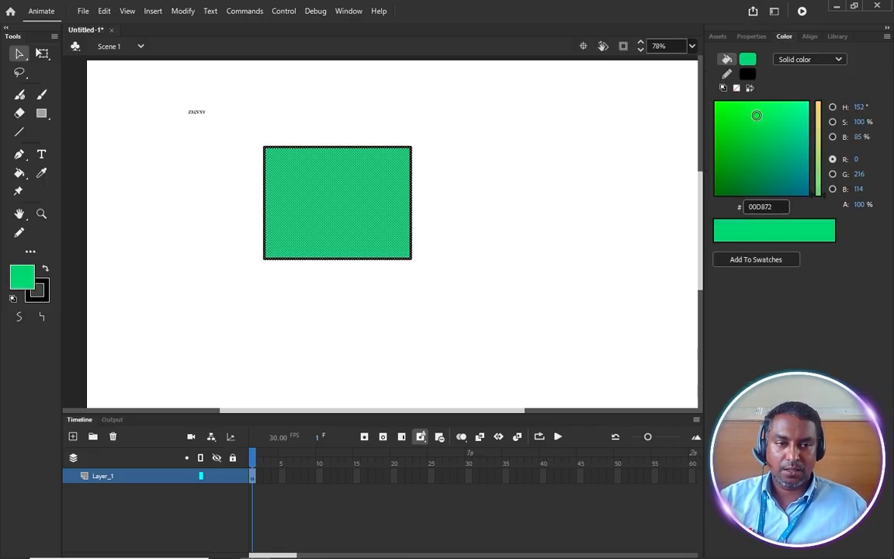
# Look through the Align, Library, Properties and Assets panels and the list of all available panels.
pyautogui.click(810, 37)
pyautogui.click(835, 36)
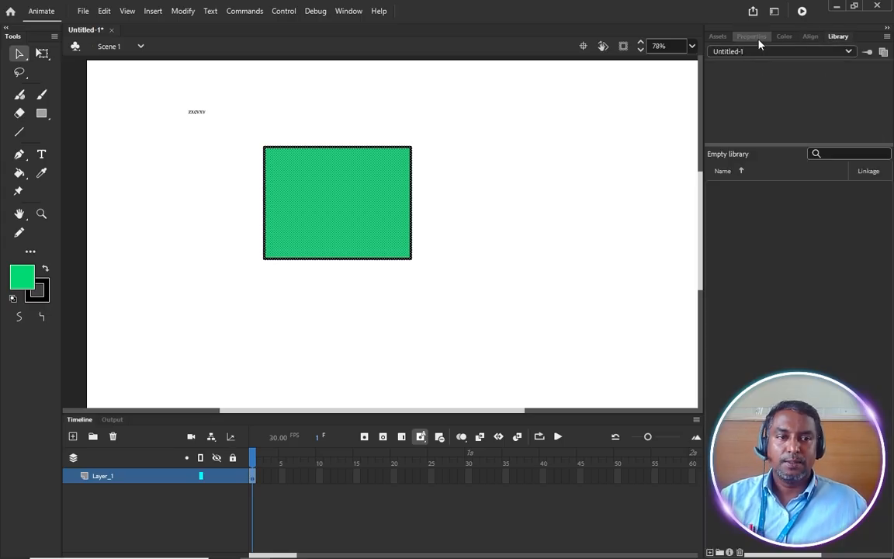
pyautogui.click(750, 36)
pyautogui.click(719, 37)
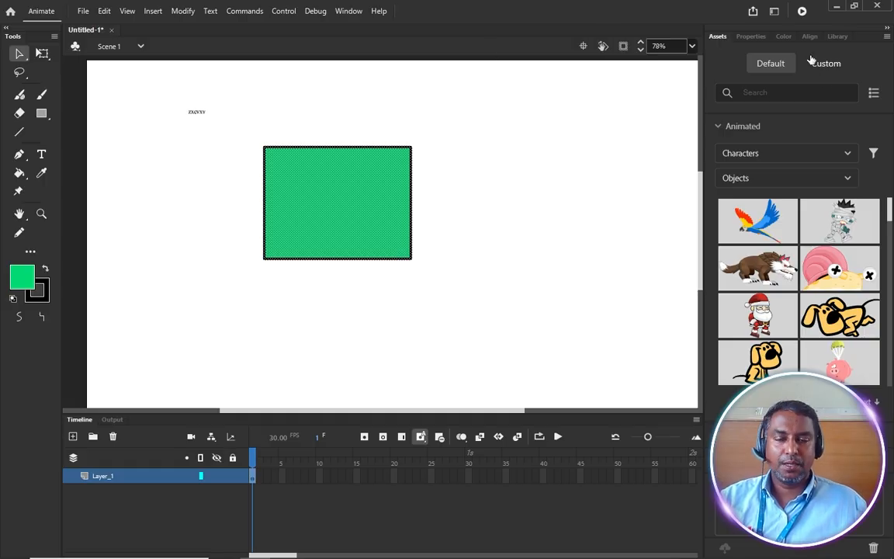
pyautogui.click(347, 14)
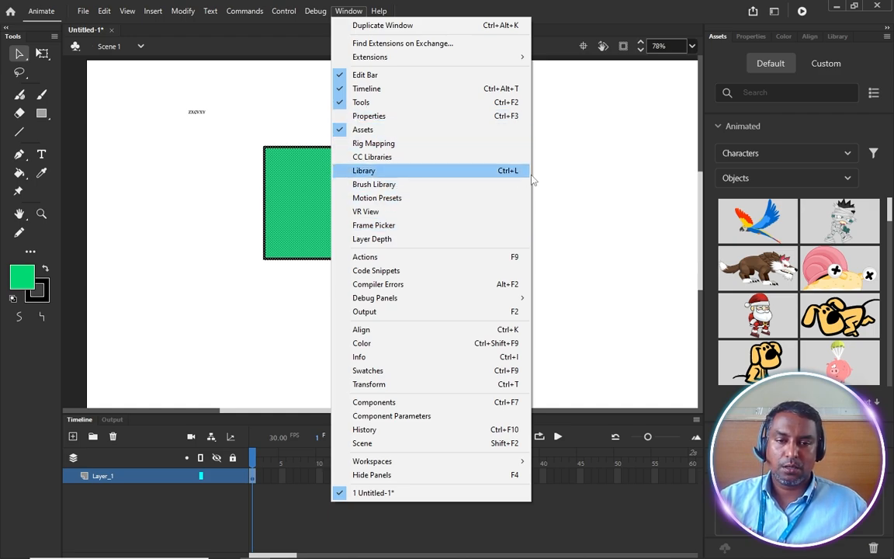
pyautogui.click(505, 140)
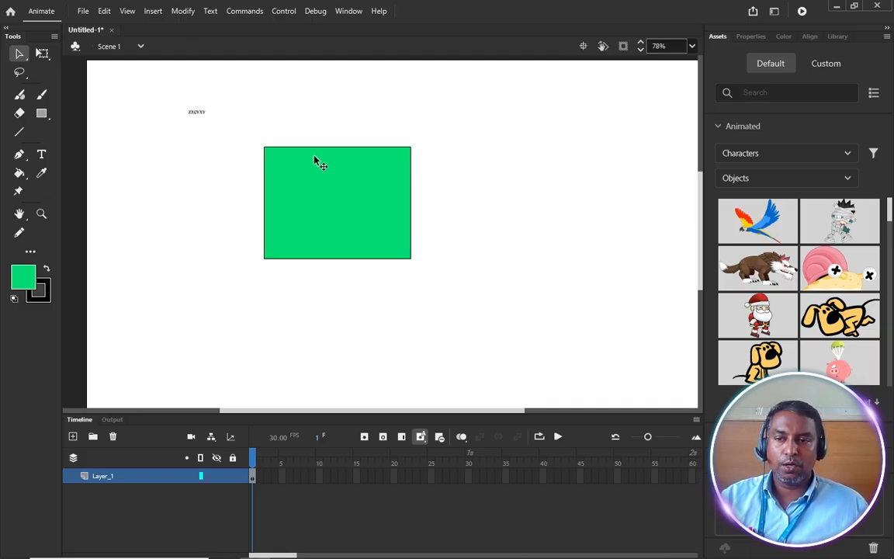
# Close the practice document without saving its changes.
pyautogui.click(112, 30)
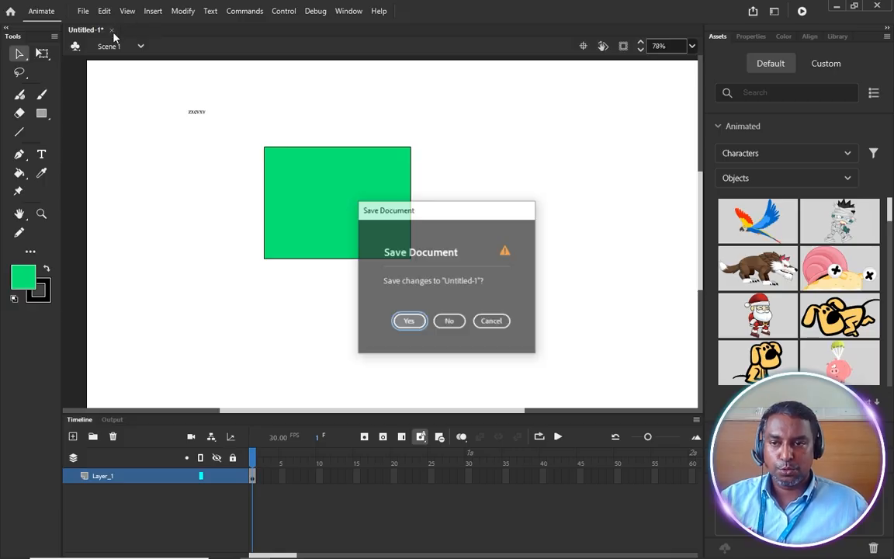
pyautogui.click(457, 326)
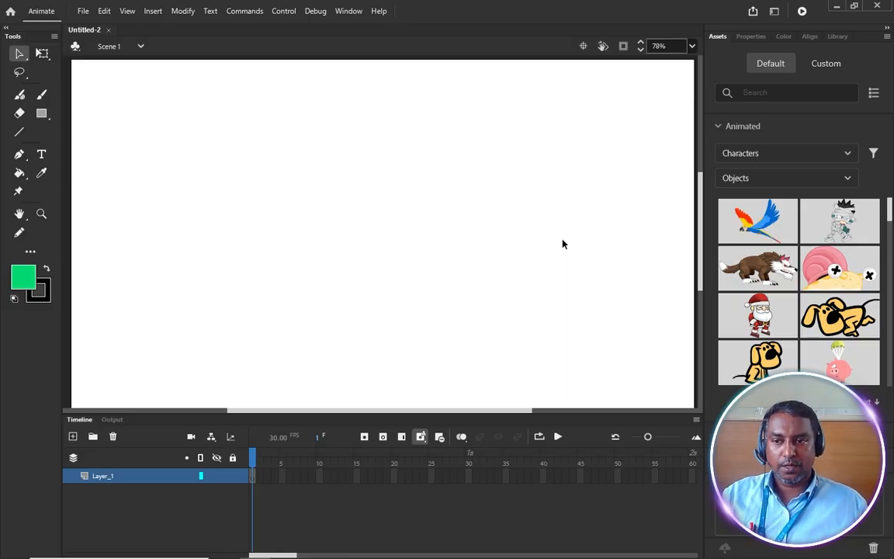
# Choose the Oval tool in the new document and set it to no stroke and a black fill.
pyautogui.click(49, 114)
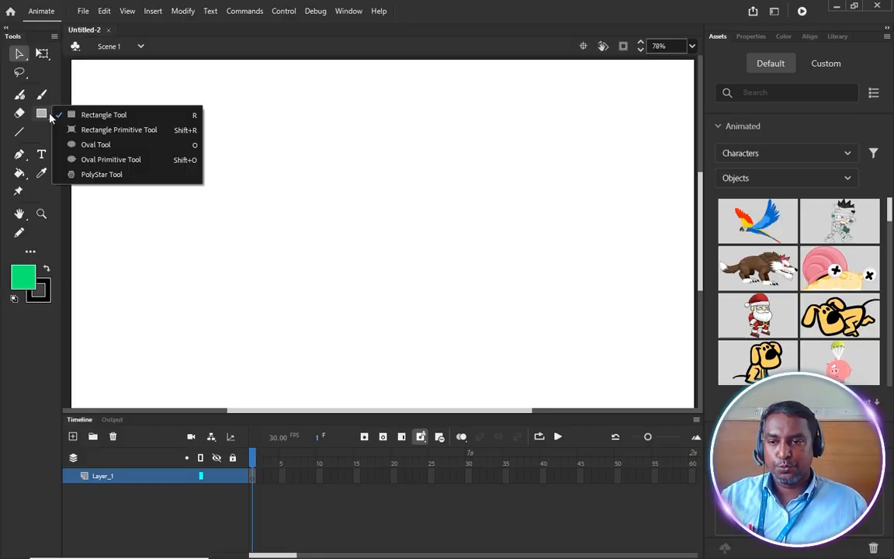
pyautogui.click(103, 145)
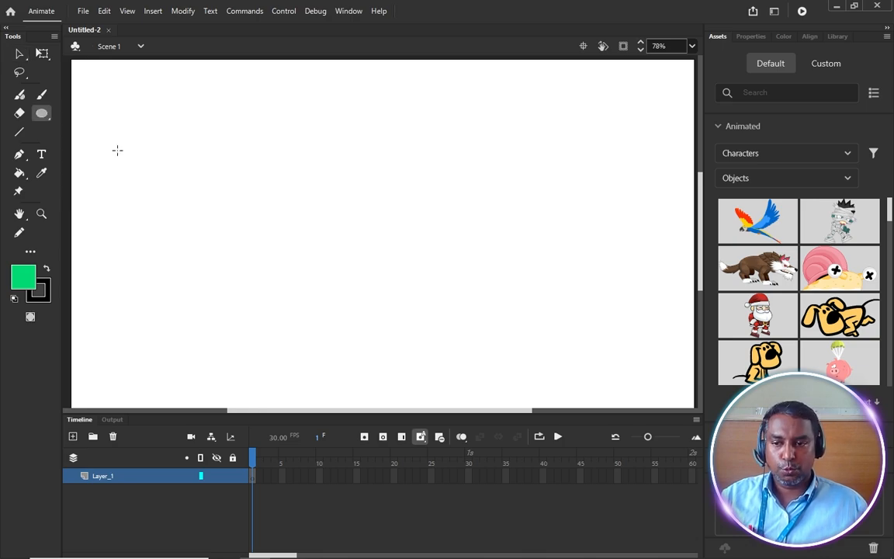
pyautogui.click(46, 287)
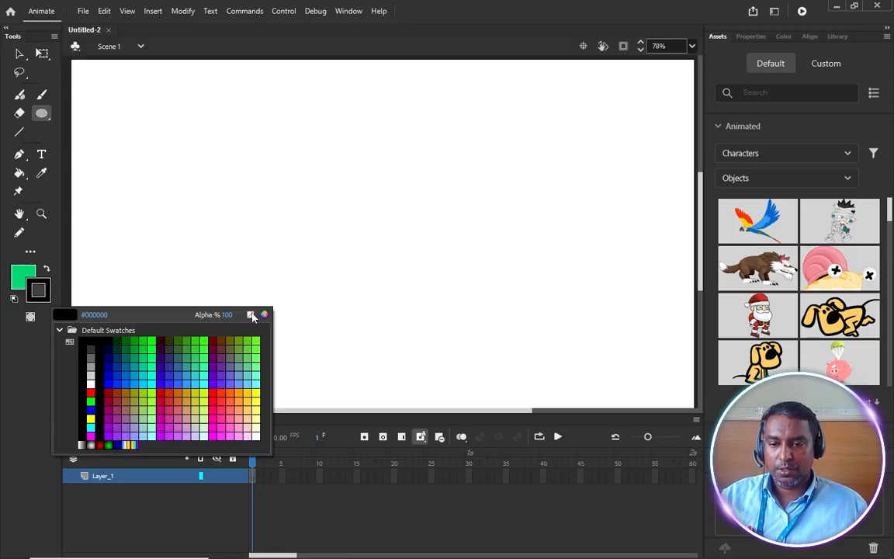
pyautogui.click(250, 315)
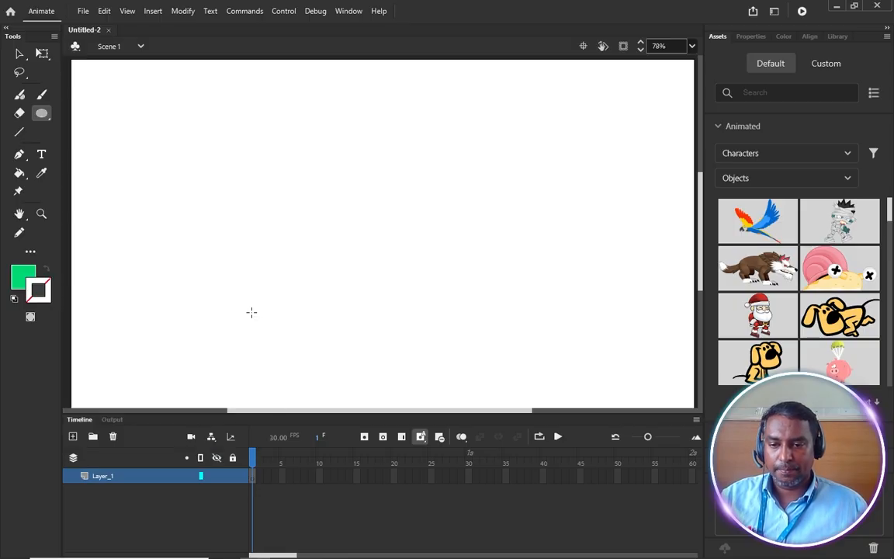
pyautogui.click(24, 274)
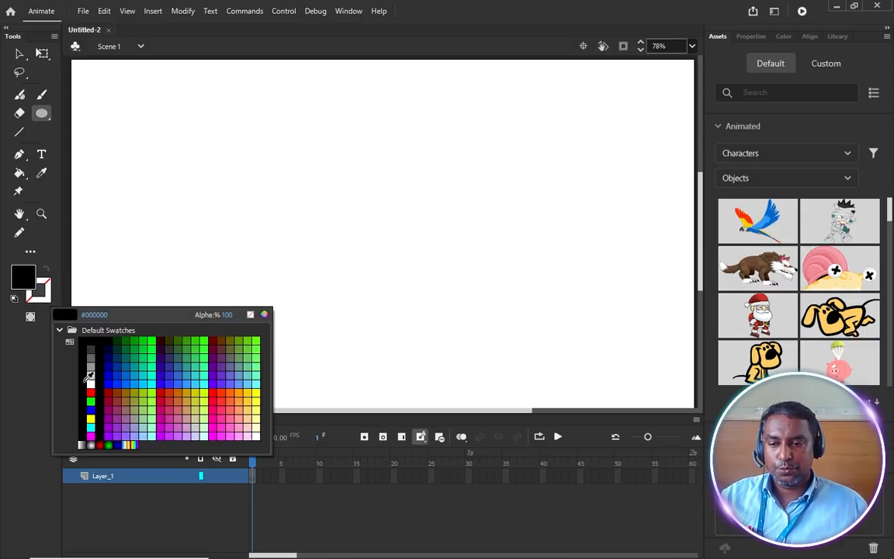
pyautogui.click(90, 346)
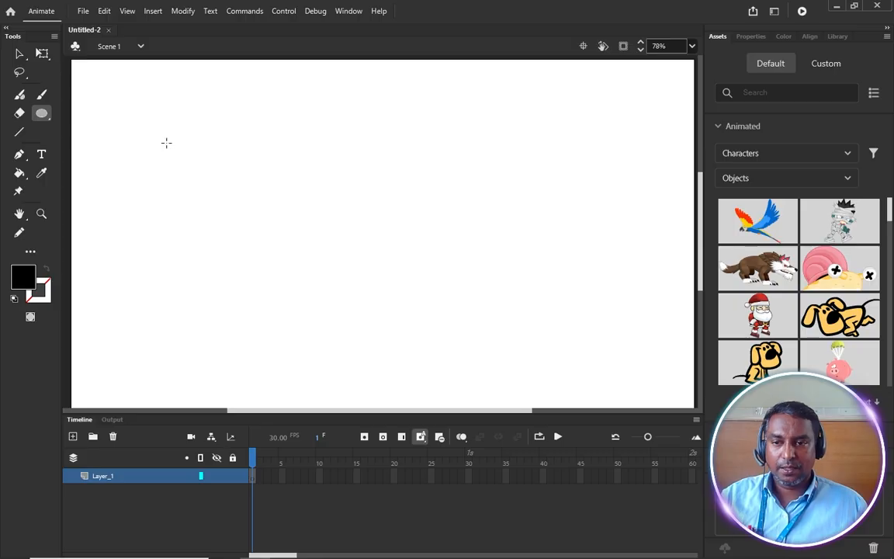
# Try drawing ovals of different proportions on the stage and undo each one.
pyautogui.moveTo(155, 127)
pyautogui.mouseDown()
pyautogui.moveTo(257, 228)
pyautogui.moveTo(277, 266)
pyautogui.mouseUp()
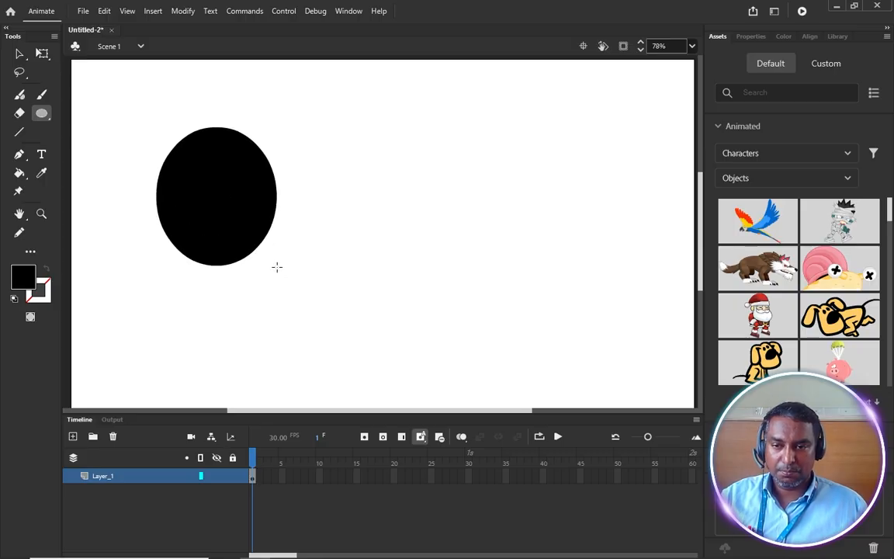
pyautogui.hotkey('ctrl', 'z')
pyautogui.moveTo(189, 151)
pyautogui.mouseDown()
pyautogui.moveTo(329, 277)
pyautogui.moveTo(316, 280)
pyautogui.moveTo(358, 320)
pyautogui.mouseUp()
pyautogui.moveTo(359, 228)
pyautogui.mouseDown()
pyautogui.moveTo(415, 244)
pyautogui.moveTo(459, 231)
pyautogui.moveTo(402, 304)
pyautogui.moveTo(399, 331)
pyautogui.mouseUp()
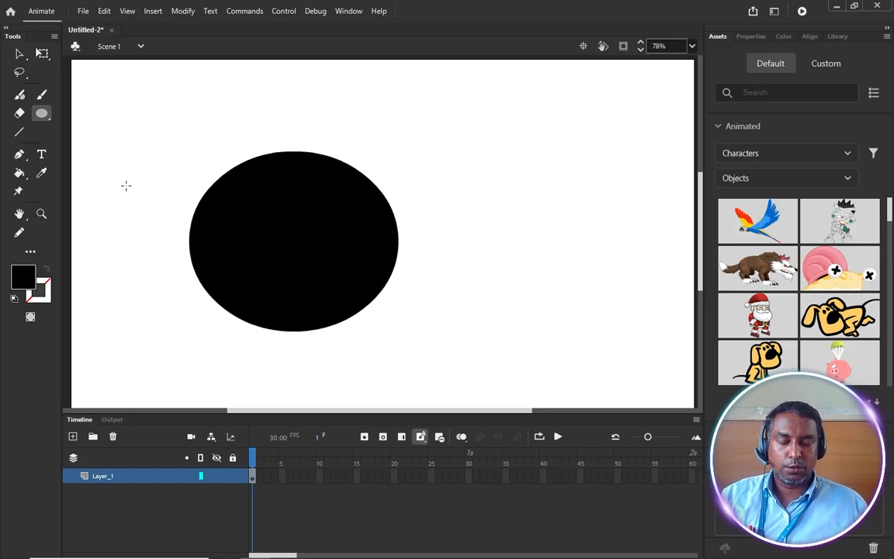
pyautogui.hotkey('ctrl', 'z')
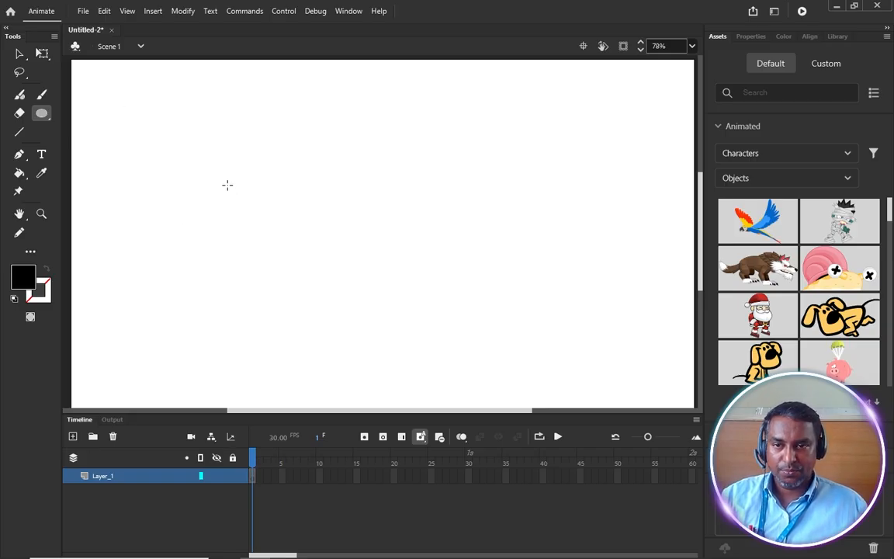
# Draw a wide black oval without a stroke, spanning more than half of the stage's width.
pyautogui.moveTo(155, 126)
pyautogui.mouseDown()
pyautogui.moveTo(322, 235)
pyautogui.moveTo(425, 238)
pyautogui.moveTo(495, 269)
pyautogui.moveTo(573, 244)
pyautogui.moveTo(551, 309)
pyautogui.moveTo(543, 305)
pyautogui.mouseUp()
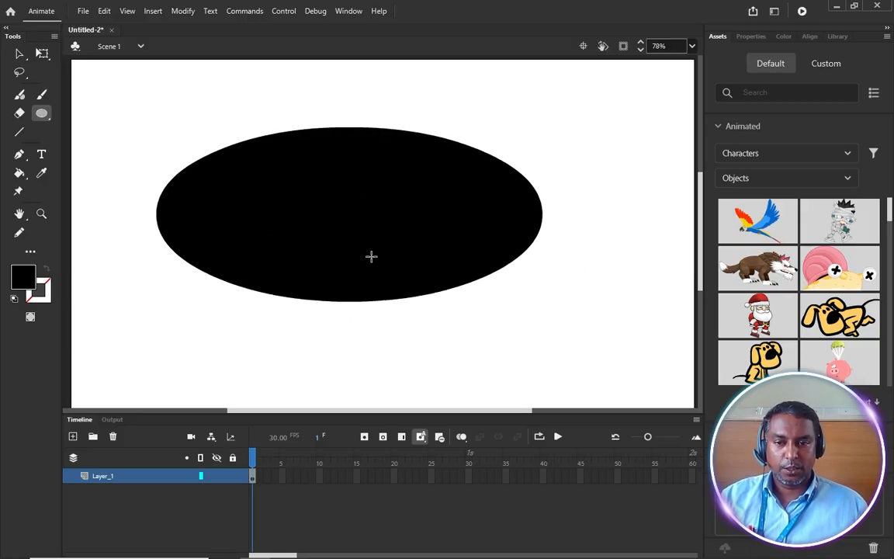
# Undo the wide oval and draw a black circle about 106 px across near the upper middle of the stage.
pyautogui.hotkey('ctrl', 'z')
pyautogui.moveTo(315, 108); pyautogui.dragTo(365, 160)
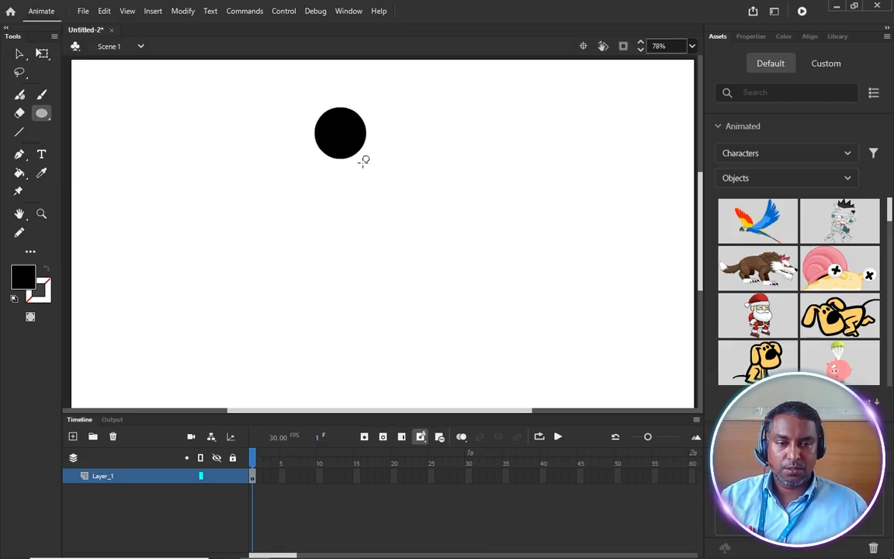
# Select the whole black circle with the Selection tool and show its object properties.
pyautogui.click(19, 54)
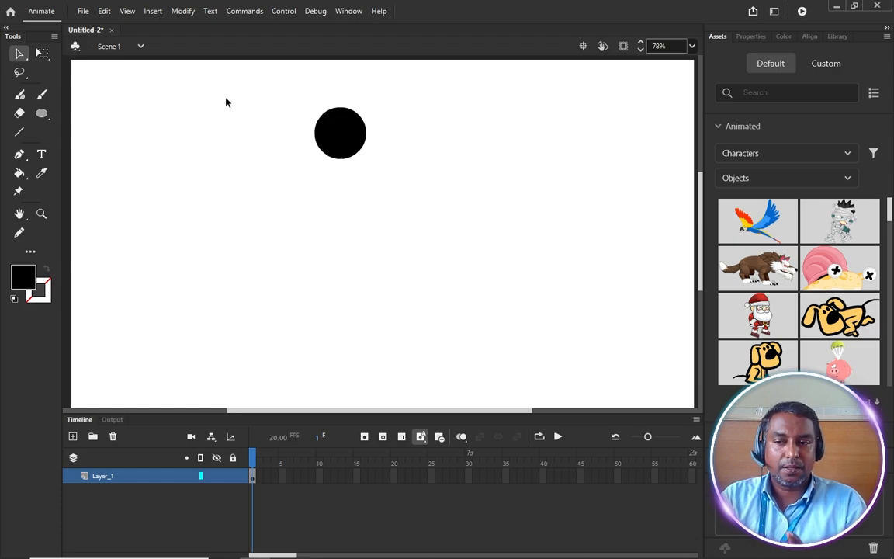
pyautogui.moveTo(226, 100); pyautogui.dragTo(423, 187)
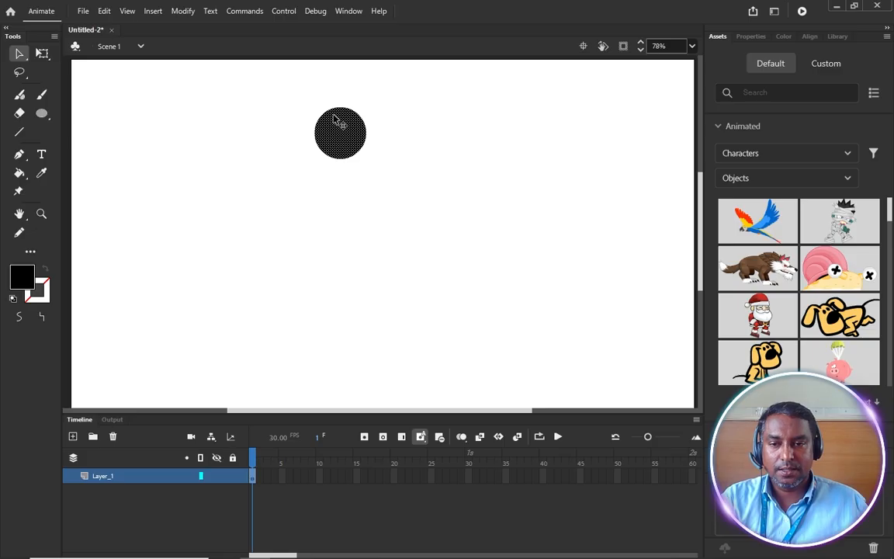
pyautogui.click(372, 150)
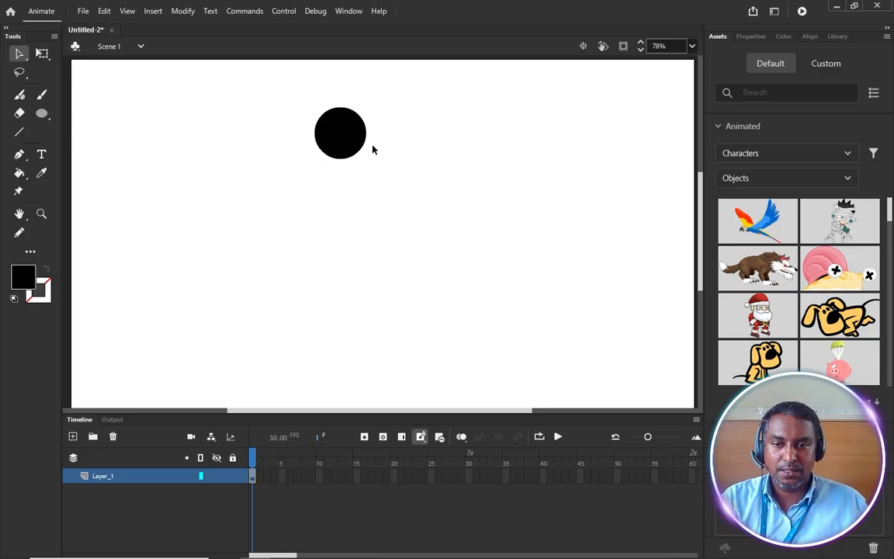
pyautogui.click(318, 139)
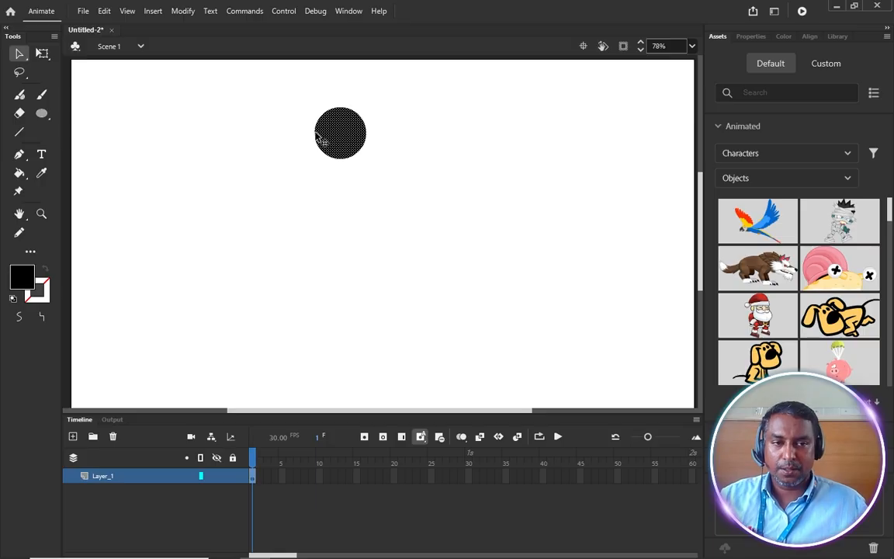
pyautogui.click(752, 36)
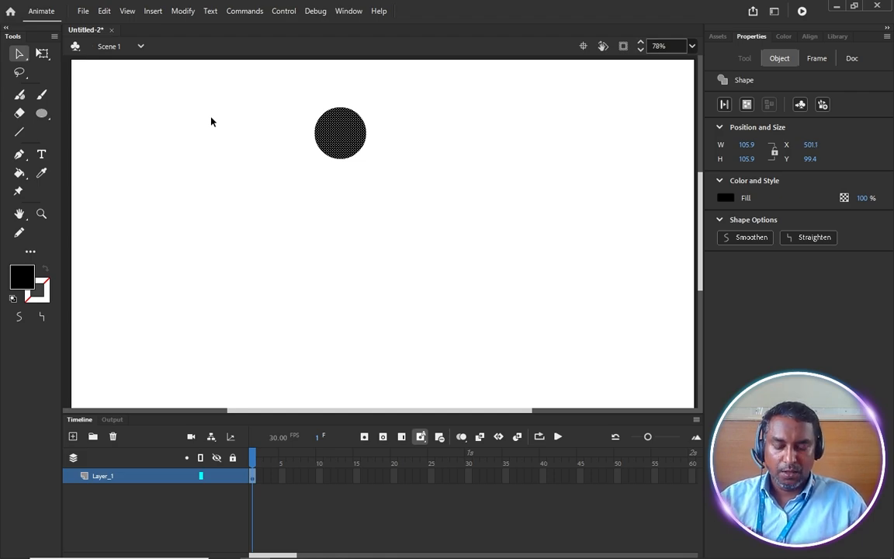
# Convert the selected circle to a symbol named Head with the type Graphic.
pyautogui.press('F8')
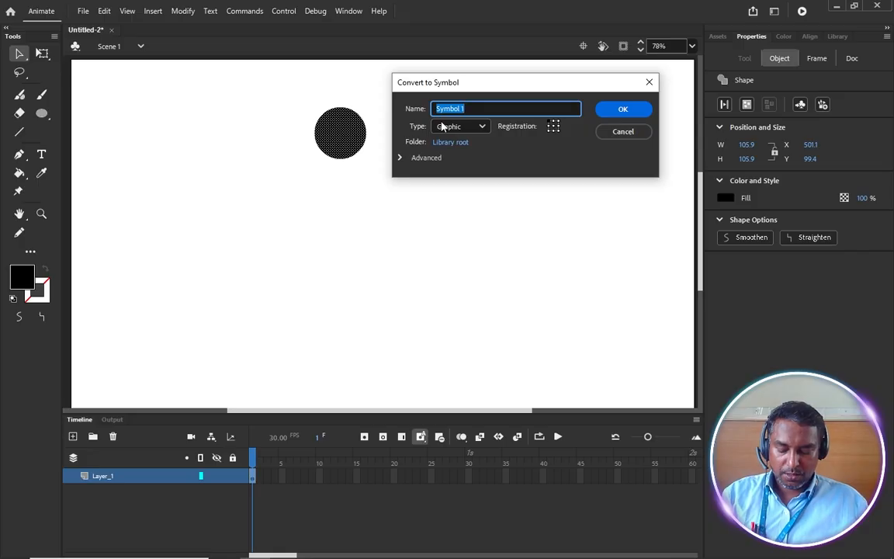
pyautogui.write('Head')
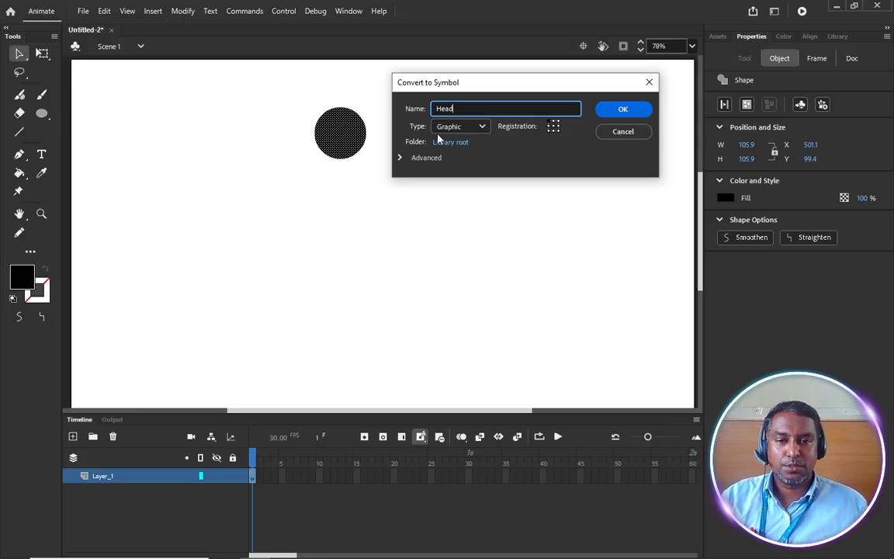
pyautogui.click(485, 129)
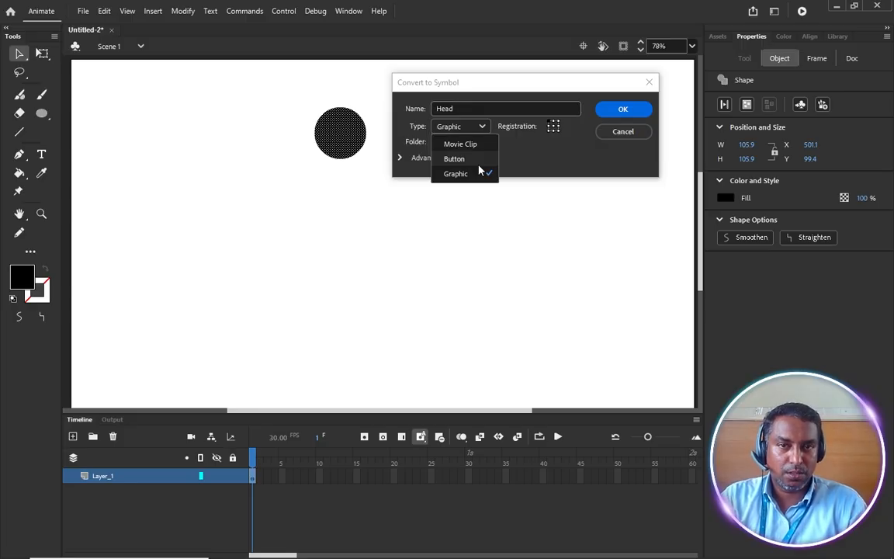
pyautogui.click(466, 172)
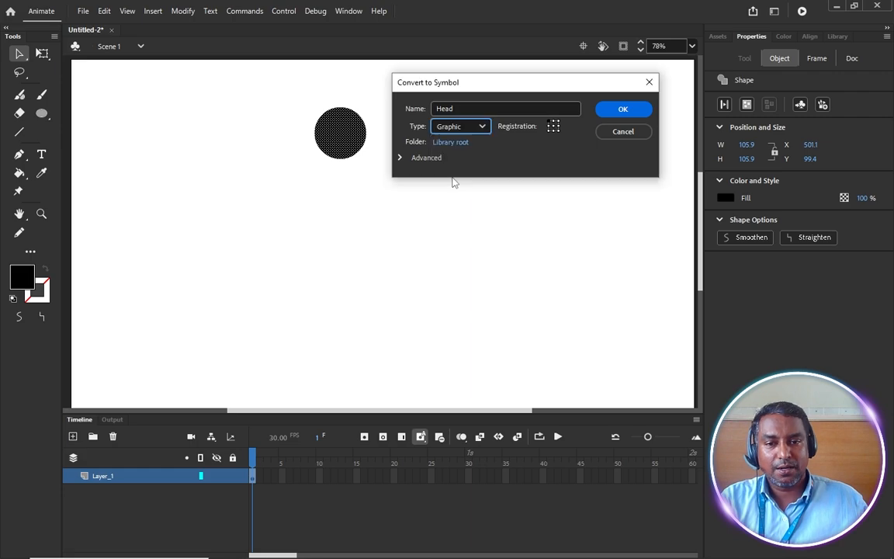
pyautogui.click(622, 109)
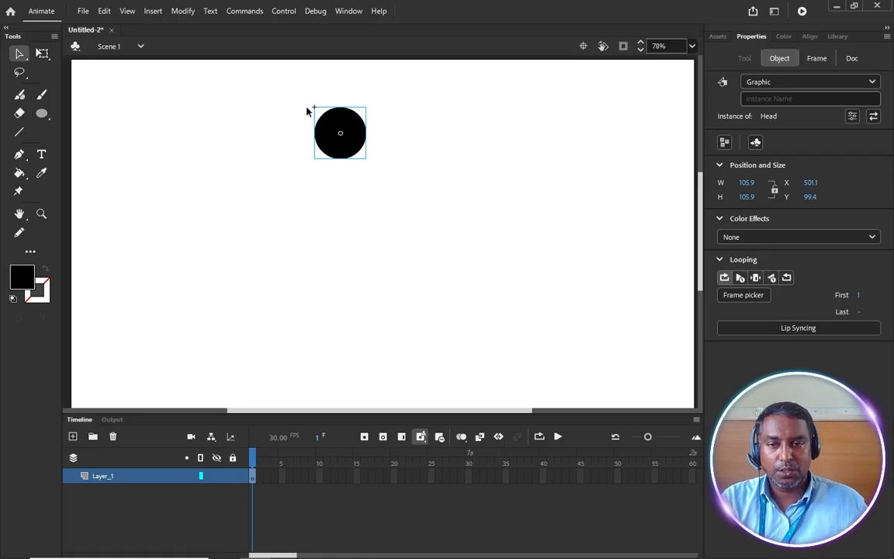
# Show the document's library and move the Head instance slightly up and to the right on the stage.
pyautogui.click(837, 37)
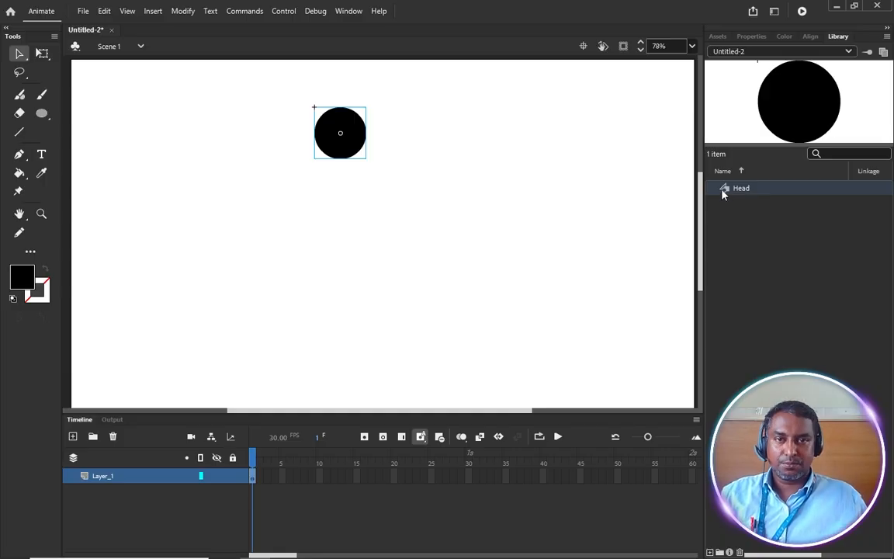
pyautogui.moveTo(325, 143); pyautogui.dragTo(368, 129)
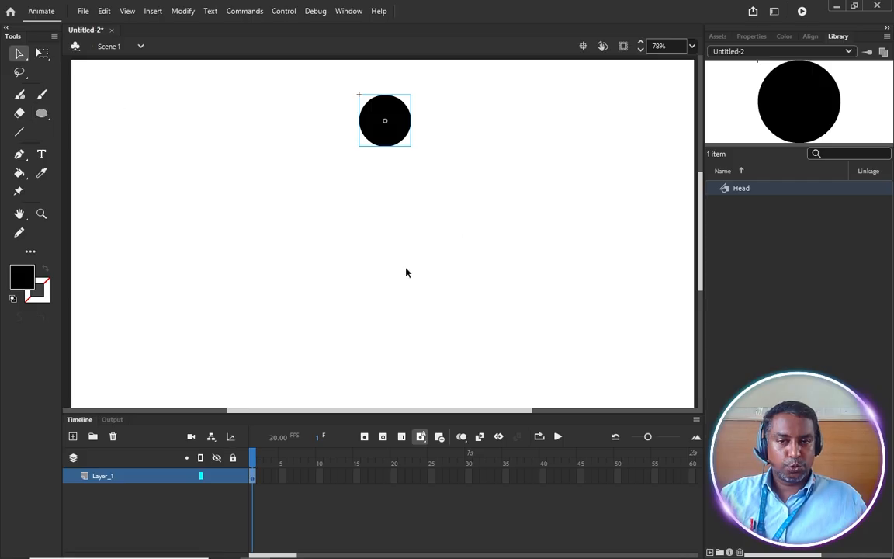
# Draw a tall, narrow black oval below and slightly left of the head with the Oval tool.
pyautogui.click(41, 113)
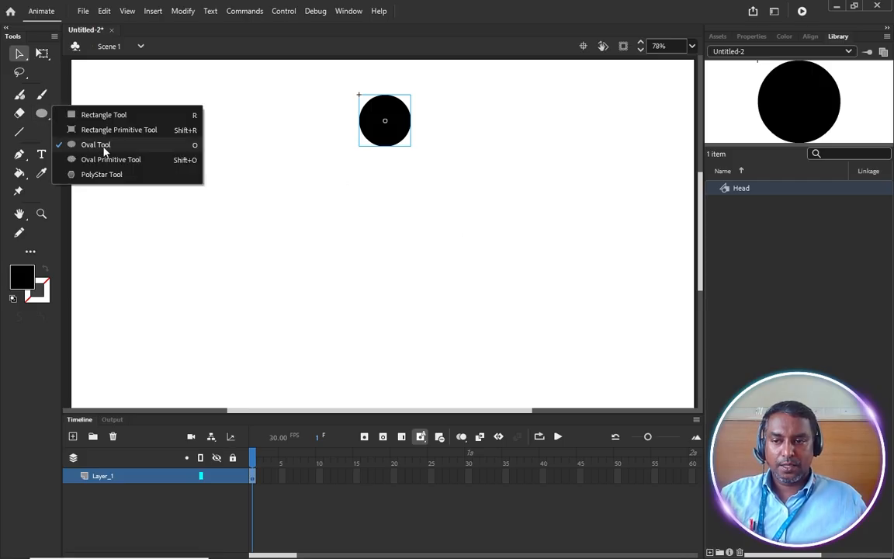
pyautogui.click(97, 145)
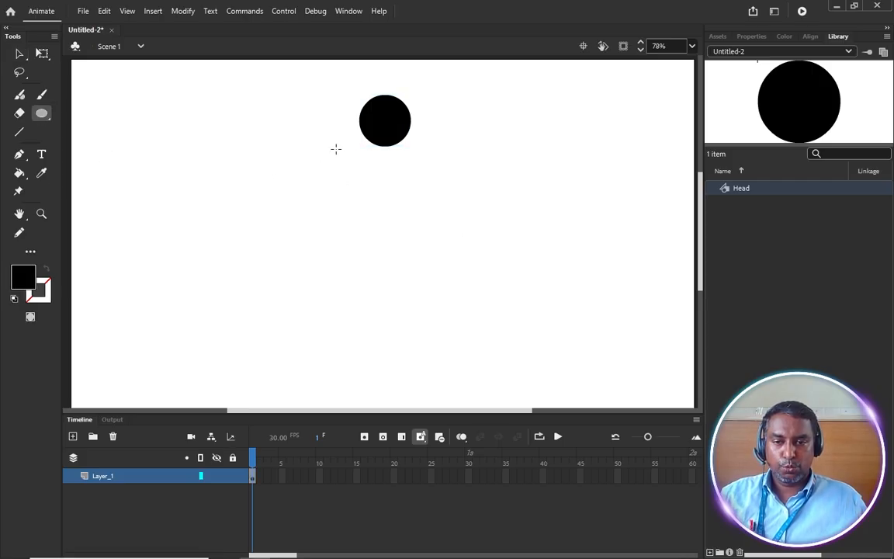
pyautogui.moveTo(336, 143); pyautogui.dragTo(380, 260)
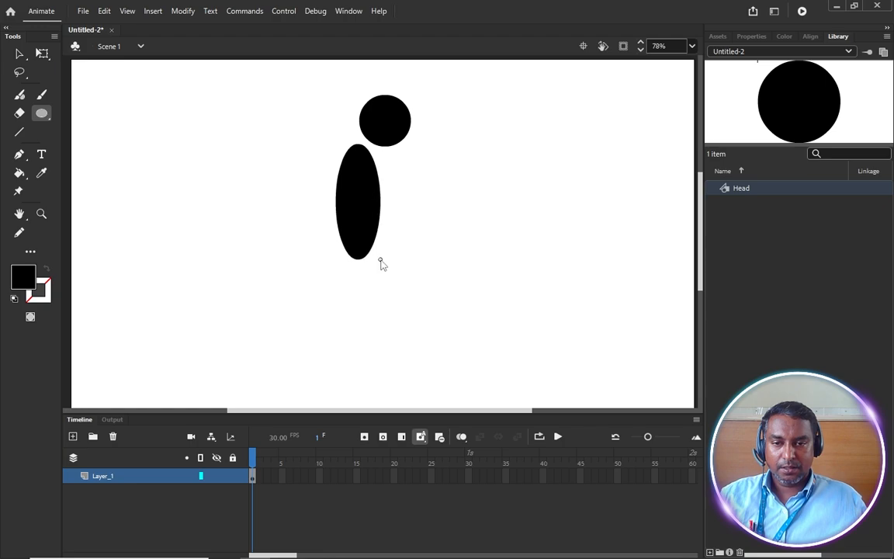
# Try positioning the tall oval directly beneath the head.
pyautogui.click(19, 53)
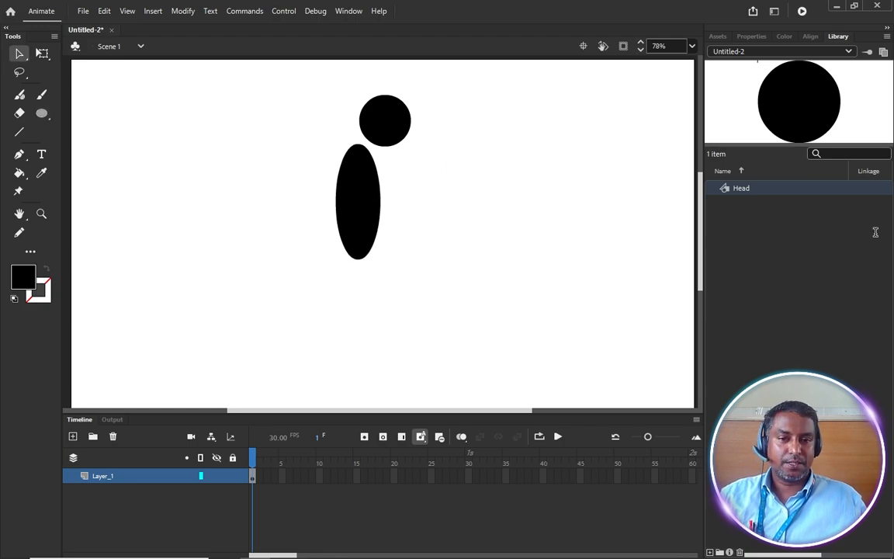
pyautogui.click(349, 234)
pyautogui.moveTo(349, 234); pyautogui.dragTo(404, 194)
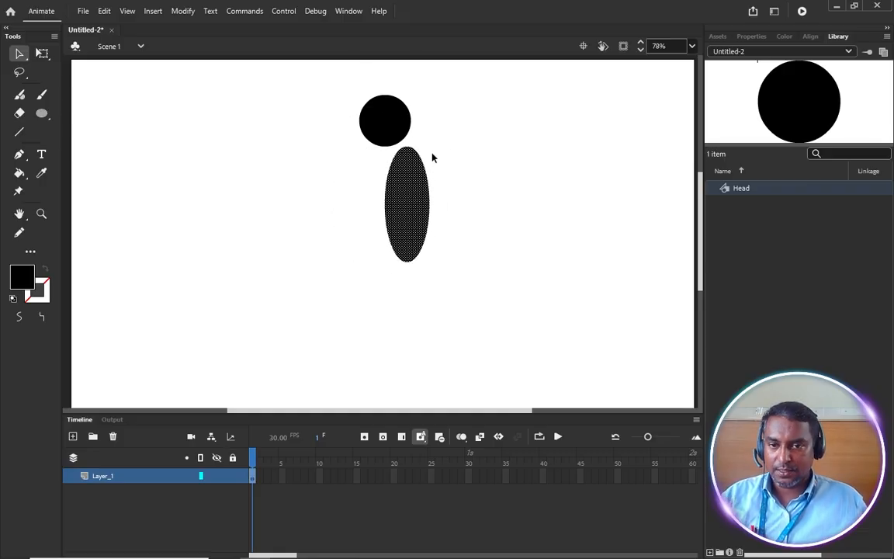
pyautogui.moveTo(415, 206); pyautogui.dragTo(386, 207)
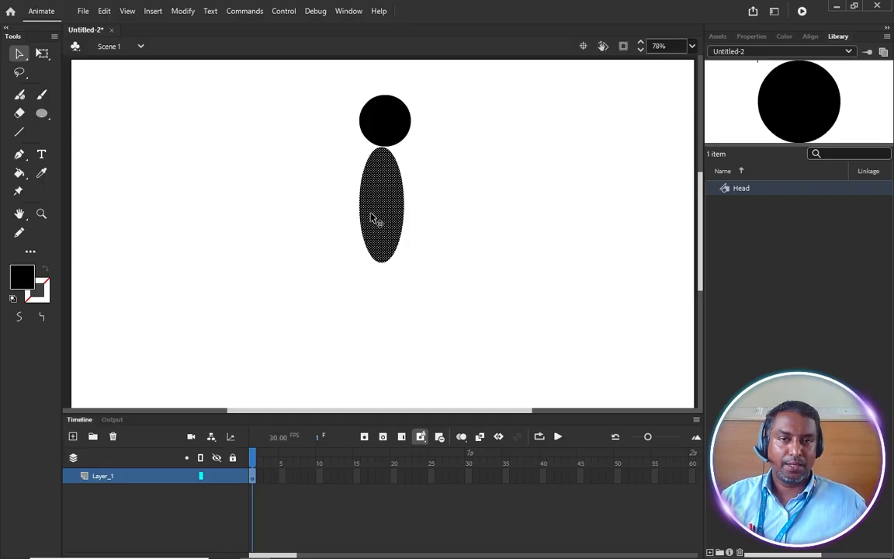
pyautogui.press('Left')
pyautogui.press('Left')
# Reposition the tall oval so its top sits just under the lower-left edge of the head, nudging it into place.
pyautogui.moveTo(370, 213); pyautogui.dragTo(344, 202)
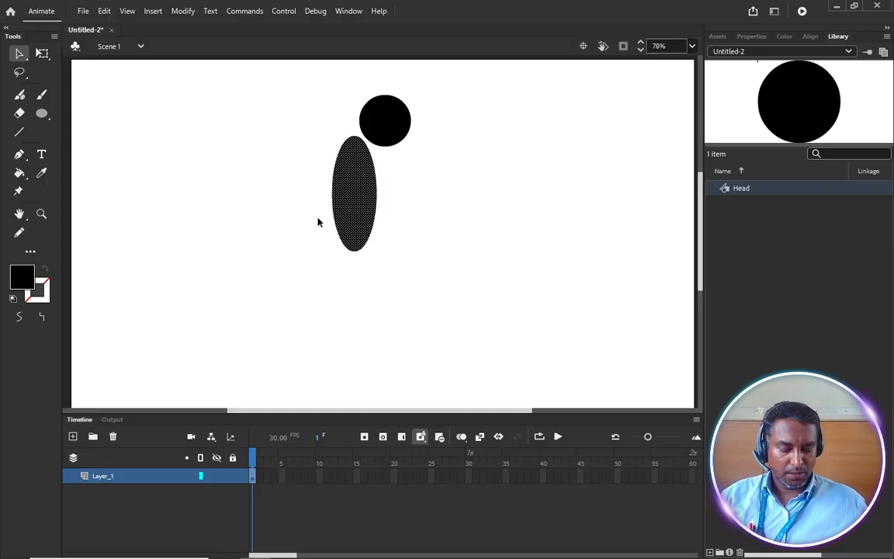
pyautogui.press('Down')
pyautogui.press('Down')
pyautogui.press('Down')
pyautogui.press('Down')
pyautogui.press('Down')
pyautogui.press('Down')
pyautogui.press('Down')
pyautogui.press('Down')
pyautogui.press('Right')
pyautogui.press('Right')
pyautogui.press('Right')
pyautogui.press('Right')
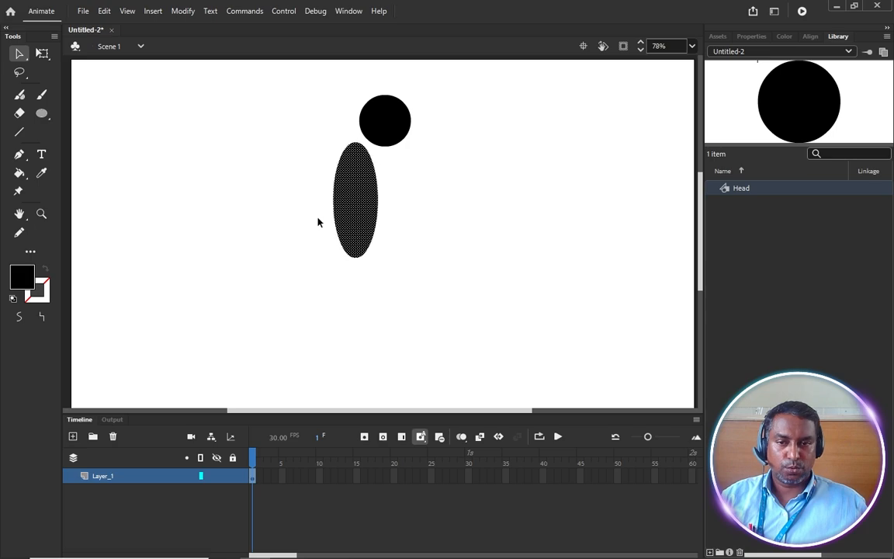
pyautogui.press('Right')
pyautogui.press('Right')
pyautogui.press('Right')
pyautogui.press('Right')
pyautogui.press('Right')
pyautogui.press('Right')
pyautogui.press('Down')
pyautogui.press('Down')
pyautogui.press('Down')
pyautogui.press('Right')
pyautogui.press('Right')
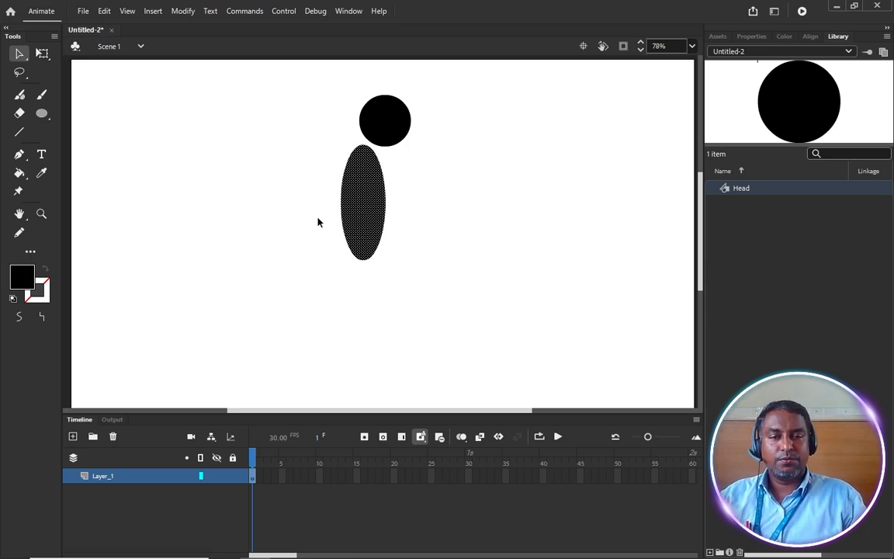
# Convert the tall oval to a Graphic symbol named Body.
pyautogui.press('F8')
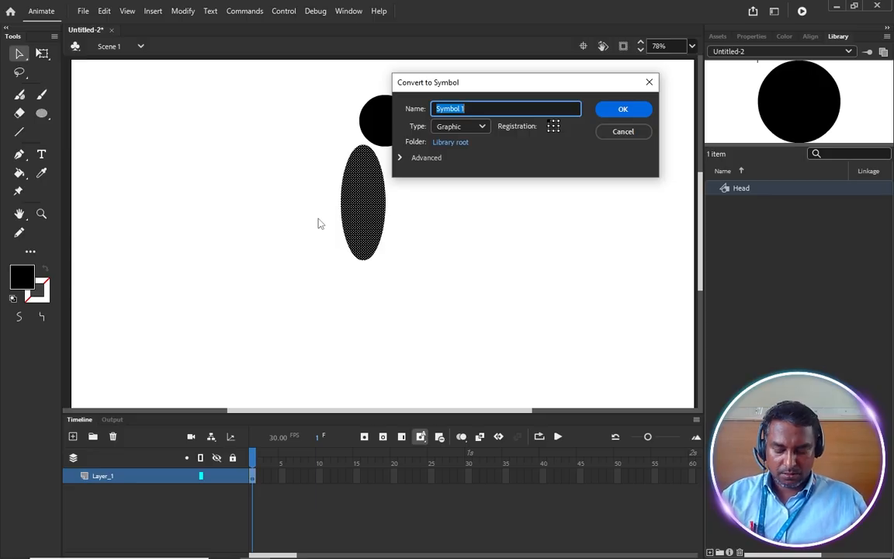
pyautogui.write('Bo')
pyautogui.press('BackSpace')
pyautogui.press('BackSpace')
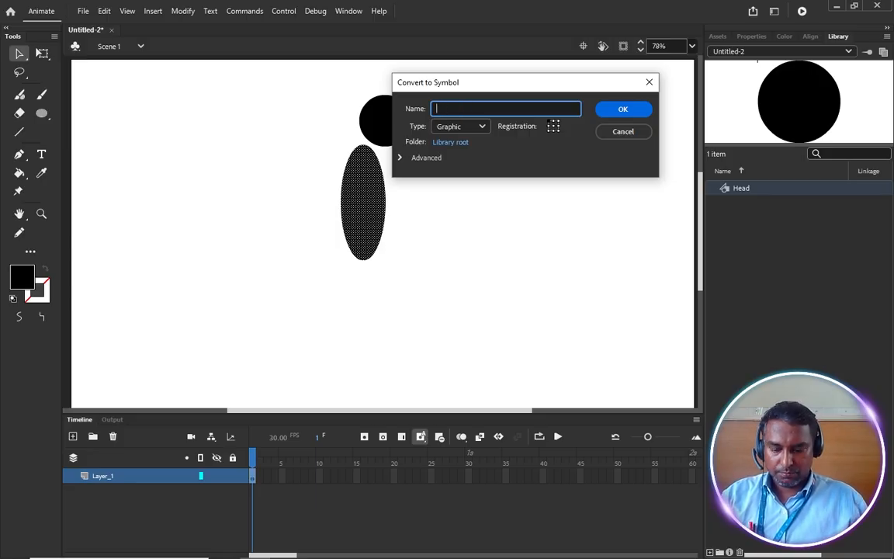
pyautogui.write('Body')
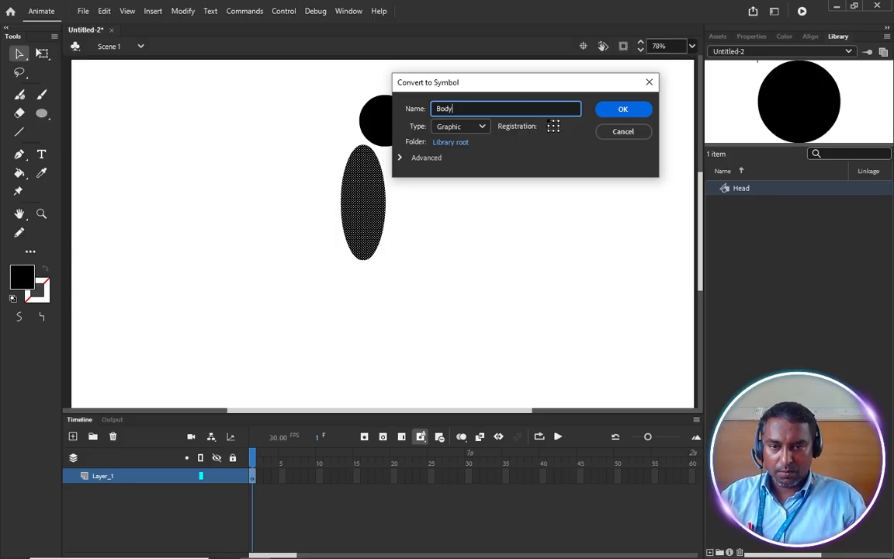
pyautogui.click(614, 112)
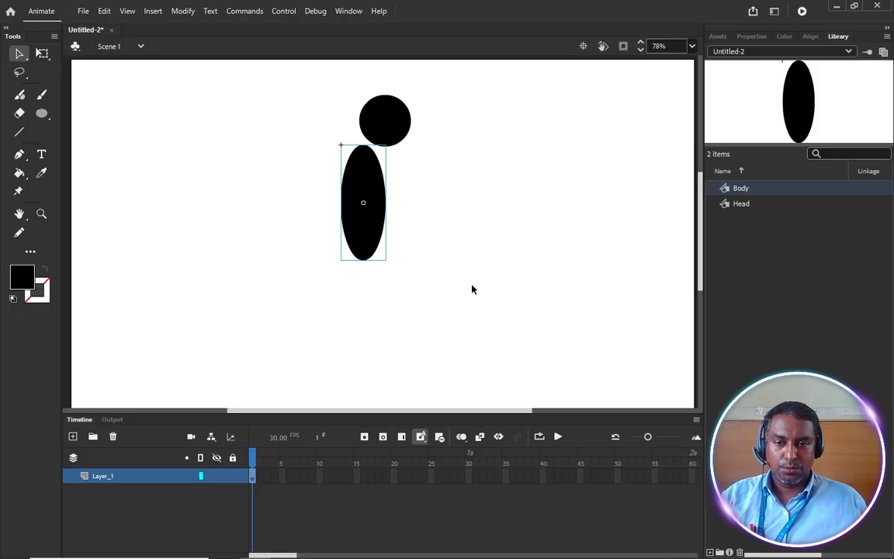
# Move the head and body up together, and draw a smaller, narrow upright black oval to the lower right of the body.
pyautogui.keyDown('shift'); pyautogui.click(376, 141); pyautogui.keyUp('shift')
pyautogui.moveTo(376, 142); pyautogui.dragTo(376, 123)
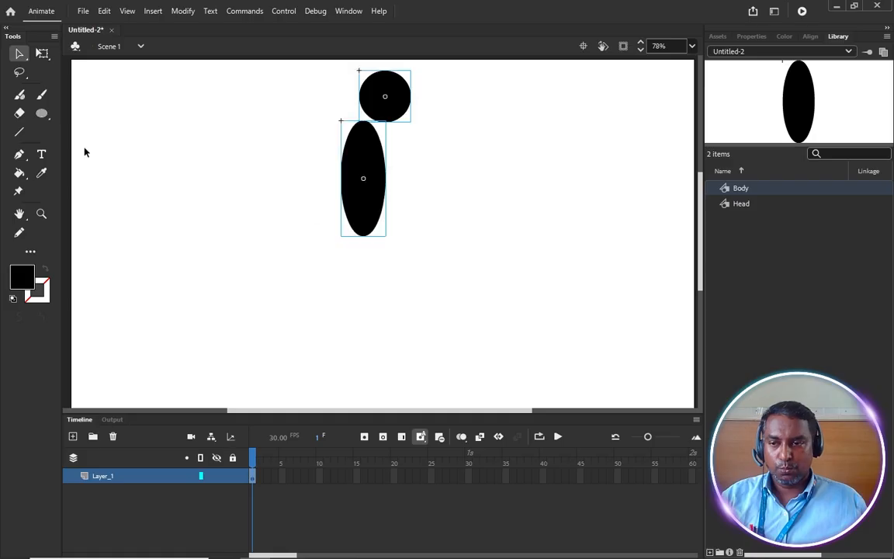
pyautogui.click(42, 114)
pyautogui.click(98, 148)
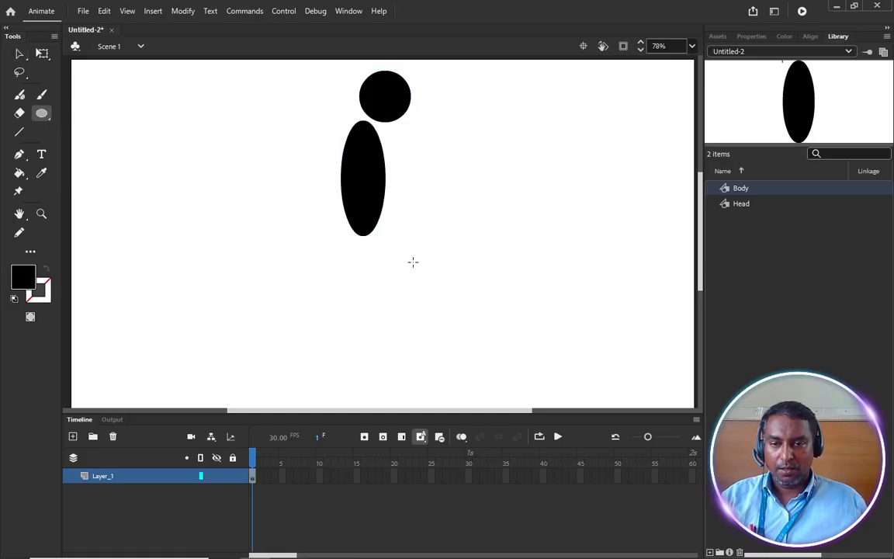
pyautogui.moveTo(427, 208); pyautogui.dragTo(449, 291)
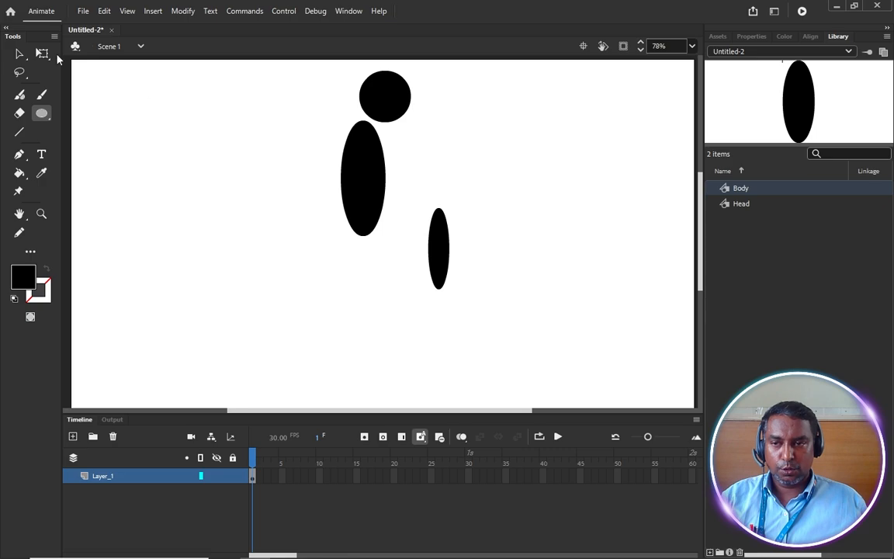
# Convert the narrow upright oval to a Graphic symbol named right_leg_seg_1, copying the name for reuse.
pyautogui.click(19, 54)
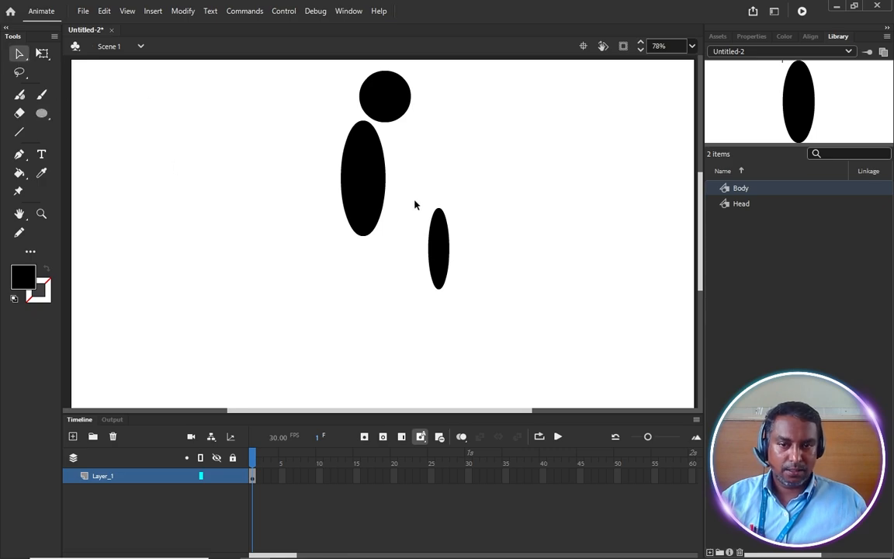
pyautogui.moveTo(413, 161); pyautogui.dragTo(485, 327)
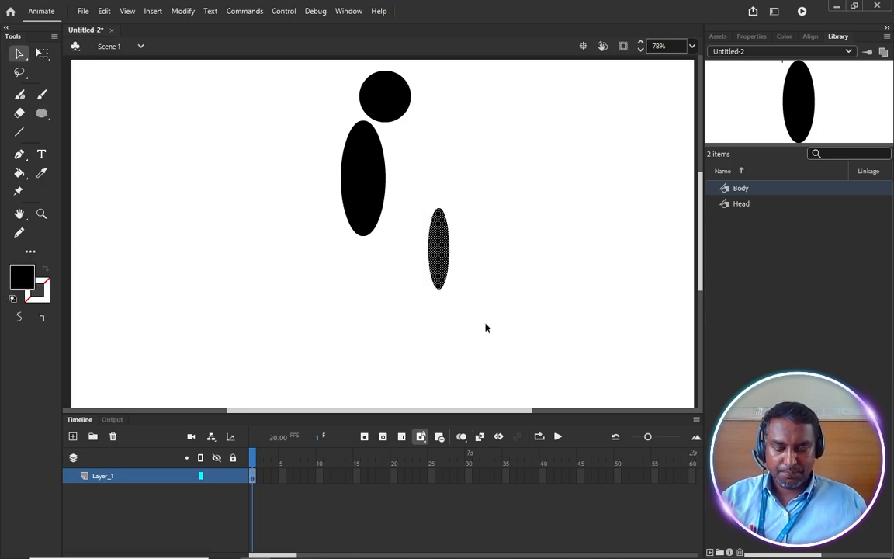
pyautogui.press('F8')
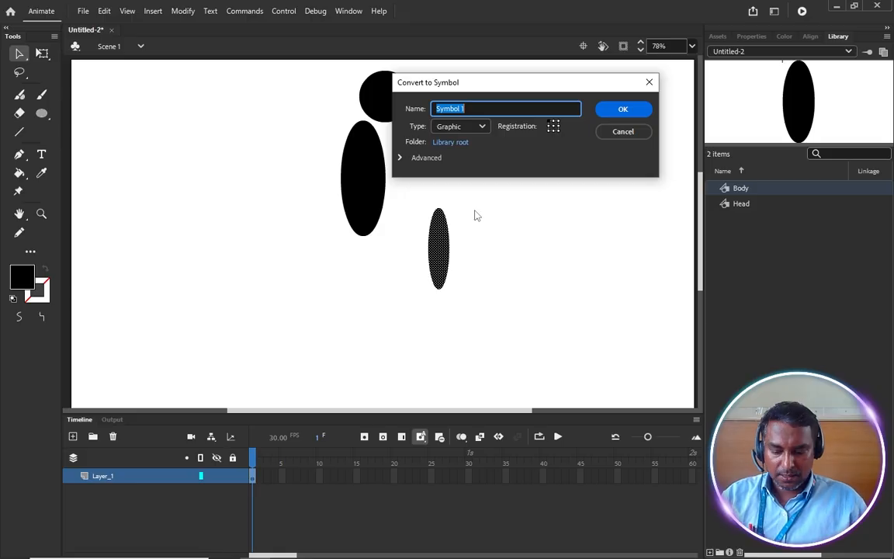
pyautogui.write('rls')
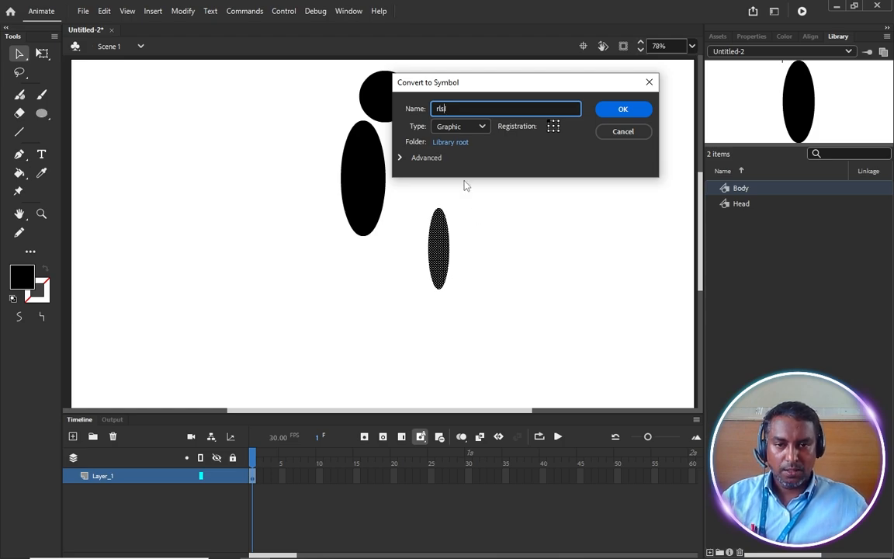
pyautogui.press('BackSpace')
pyautogui.doubleClick(461, 108)
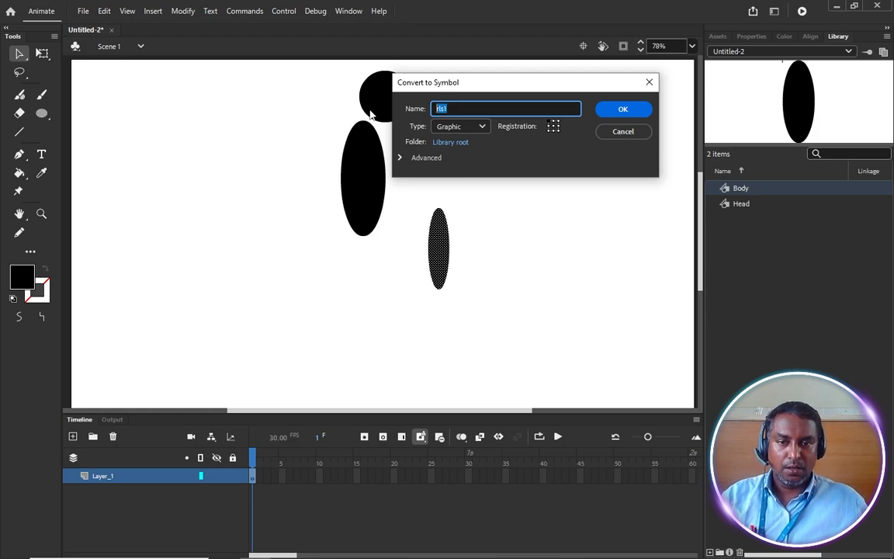
pyautogui.write('right')
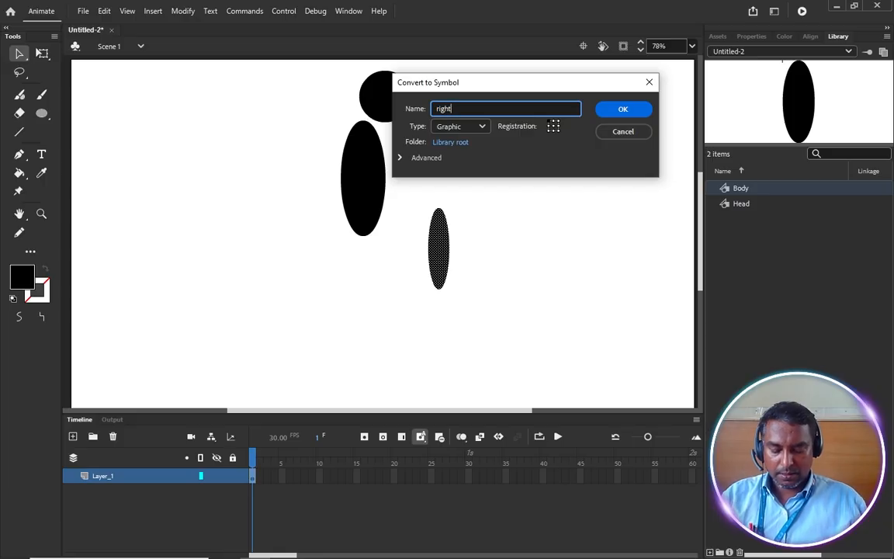
pyautogui.write('_leg_1')
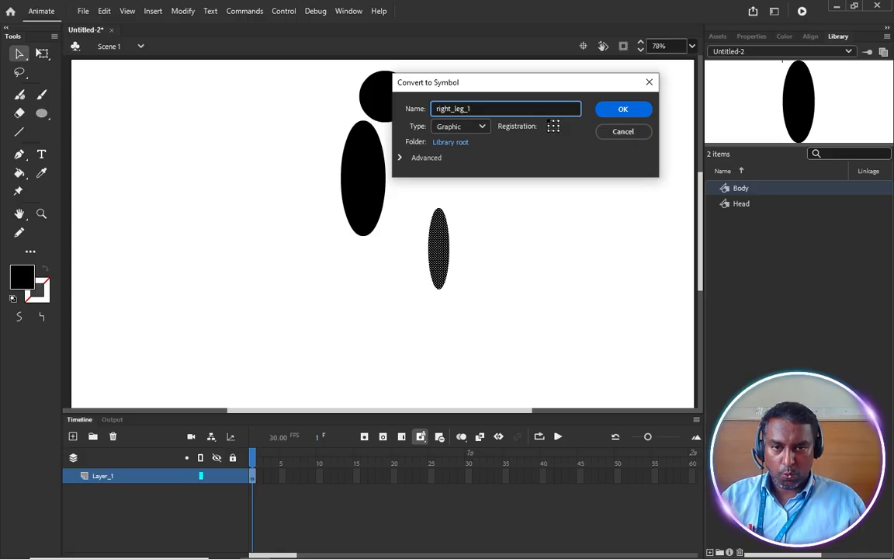
pyautogui.press('BackSpace')
pyautogui.write('seg')
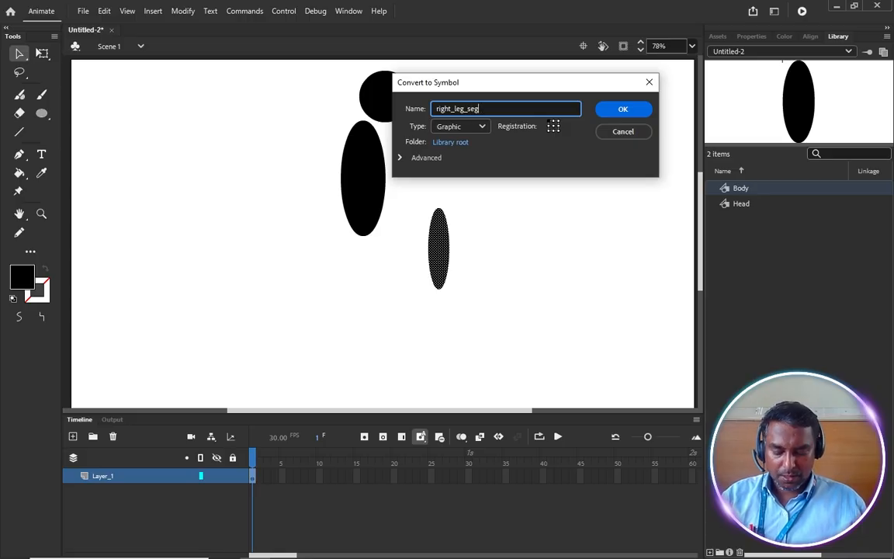
pyautogui.write('_1')
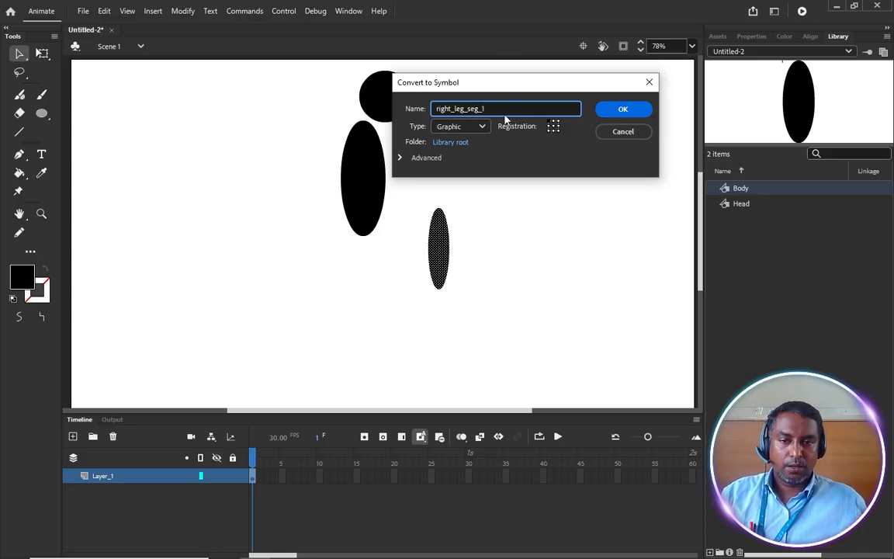
pyautogui.moveTo(502, 107); pyautogui.dragTo(413, 111)
pyautogui.hotkey('ctrl', 'c')
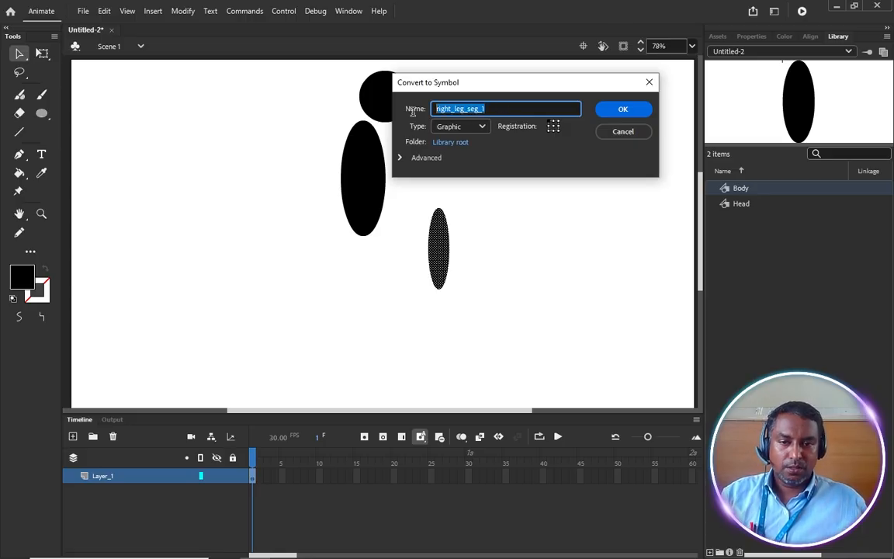
pyautogui.click(622, 110)
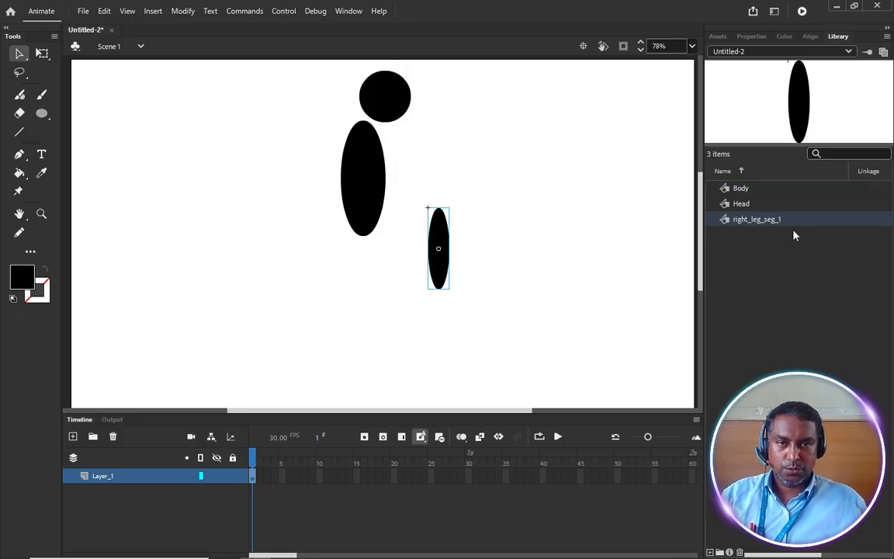
# Move the upper leg segment up beside the body and draw a slimmer upright black oval below and right of it.
pyautogui.moveTo(451, 247); pyautogui.dragTo(477, 155)
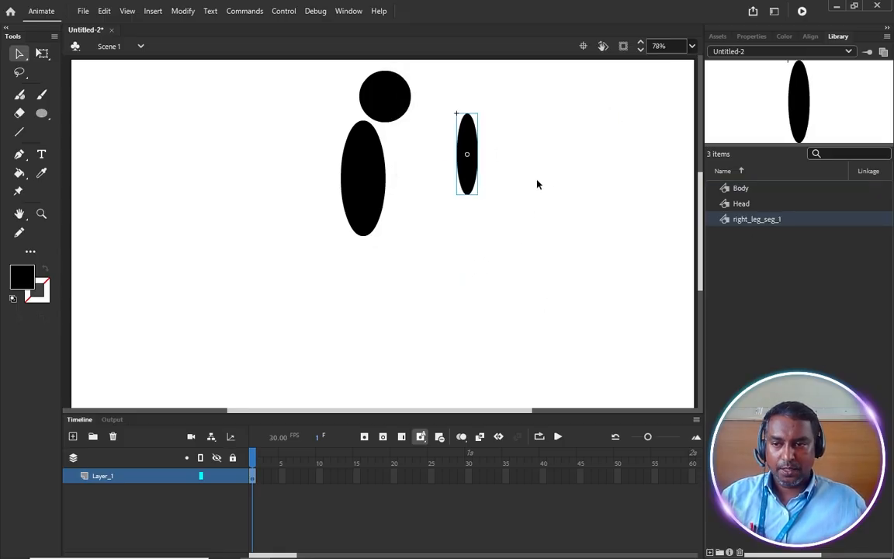
pyautogui.press('o')
pyautogui.moveTo(486, 194); pyautogui.dragTo(502, 283)
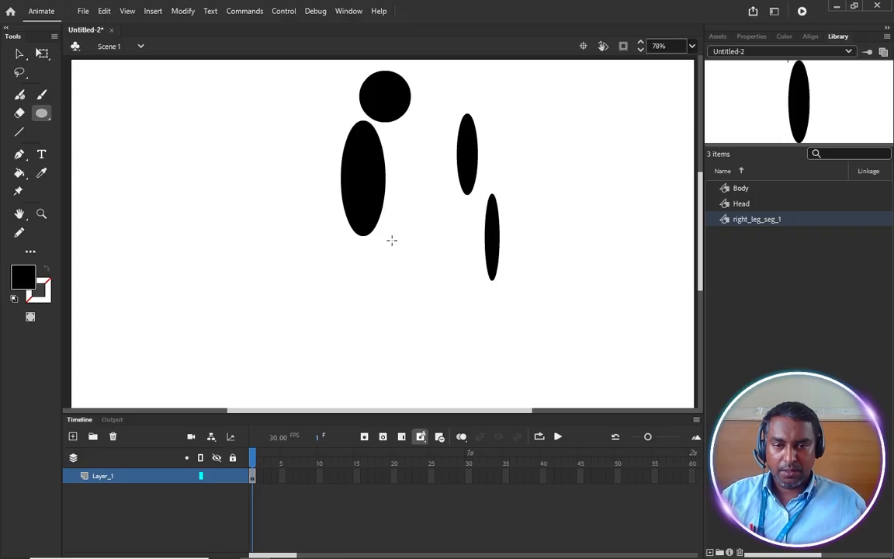
# Convert the slimmer oval to a Graphic symbol named right_leg_seg_2 and align it directly beneath the upper leg segment.
pyautogui.click(20, 52)
pyautogui.click(492, 243)
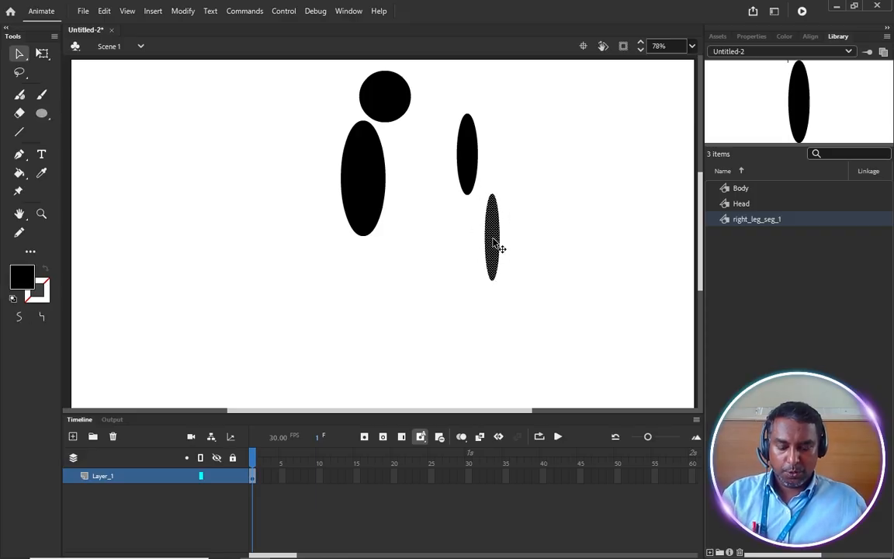
pyautogui.press('F8')
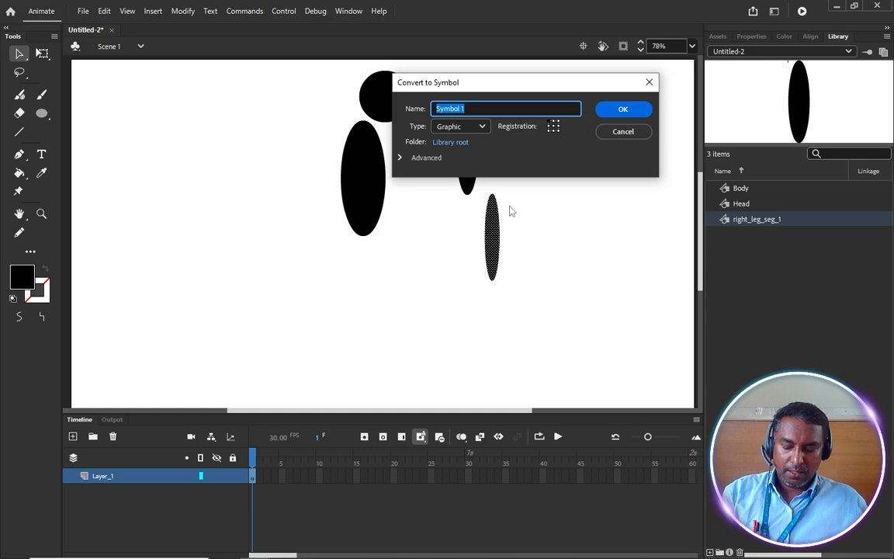
pyautogui.hotkey('ctrl', 'v')
pyautogui.press('BackSpace')
pyautogui.write('2')
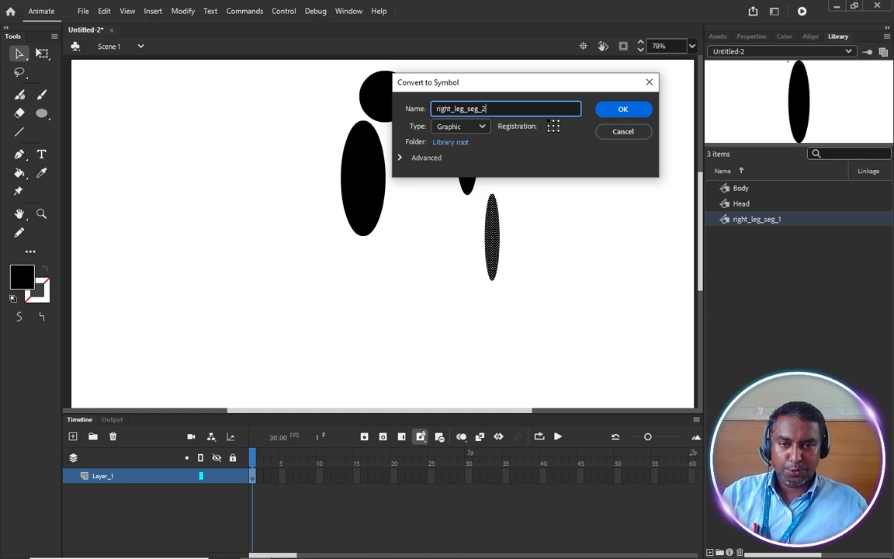
pyautogui.click(621, 109)
pyautogui.moveTo(494, 244); pyautogui.dragTo(468, 239)
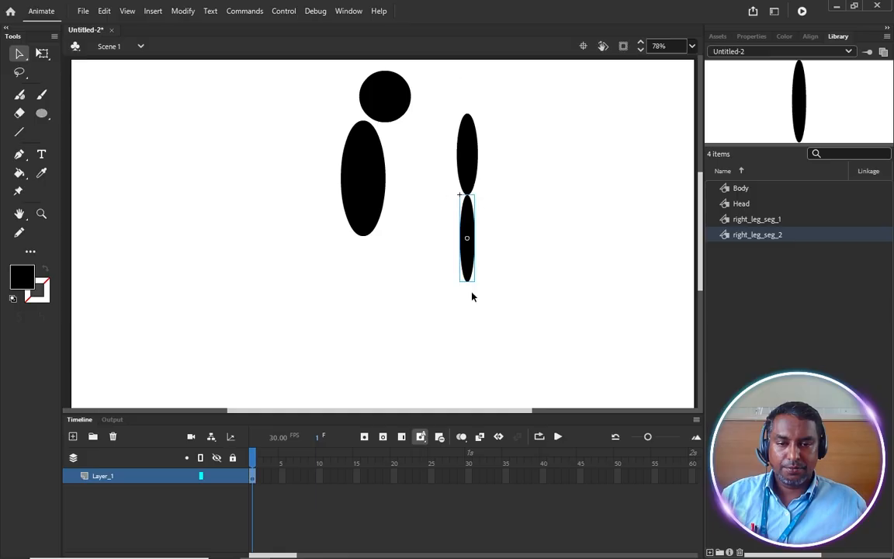
# Draw a small flat black oval as the foot and position it against the lower tip of the leg, pointing right.
pyautogui.click(476, 297)
pyautogui.scroll(6, 495, 295)
pyautogui.click(41, 113)
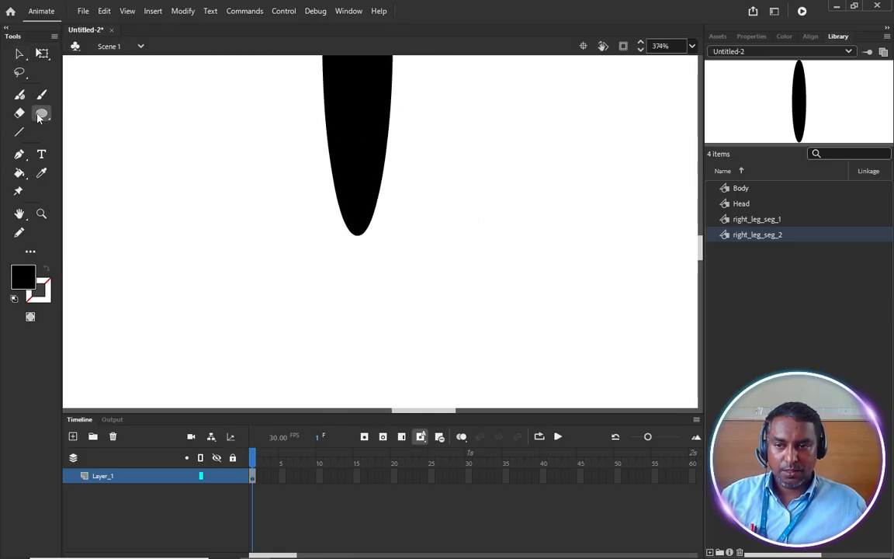
pyautogui.moveTo(383, 231); pyautogui.dragTo(494, 186)
pyautogui.click(20, 53)
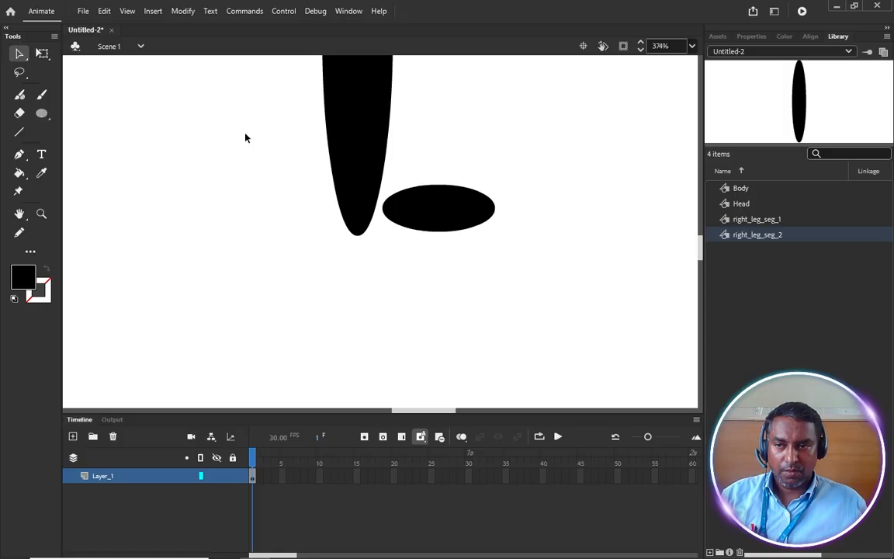
pyautogui.click(420, 212)
pyautogui.moveTo(420, 213); pyautogui.dragTo(411, 240)
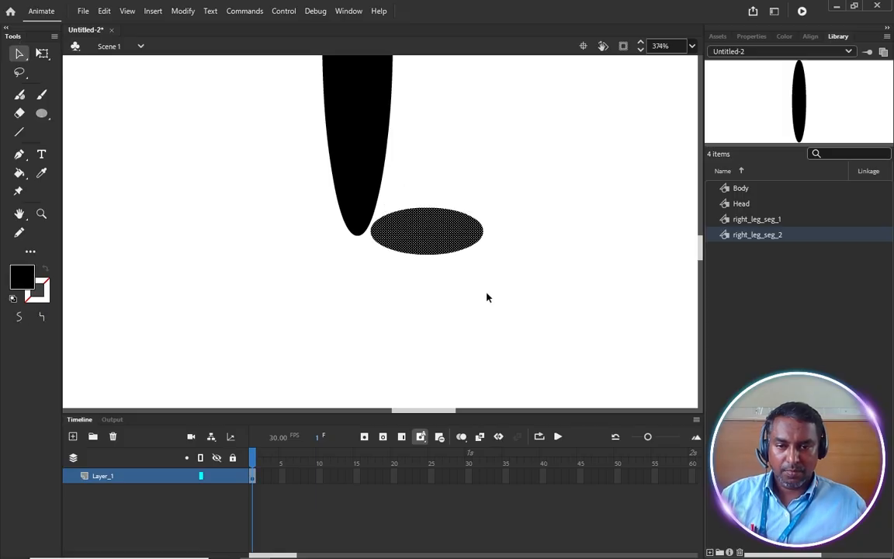
# Convert the foot oval to a Graphic symbol named right_leg_seg_3.
pyautogui.press('F8')
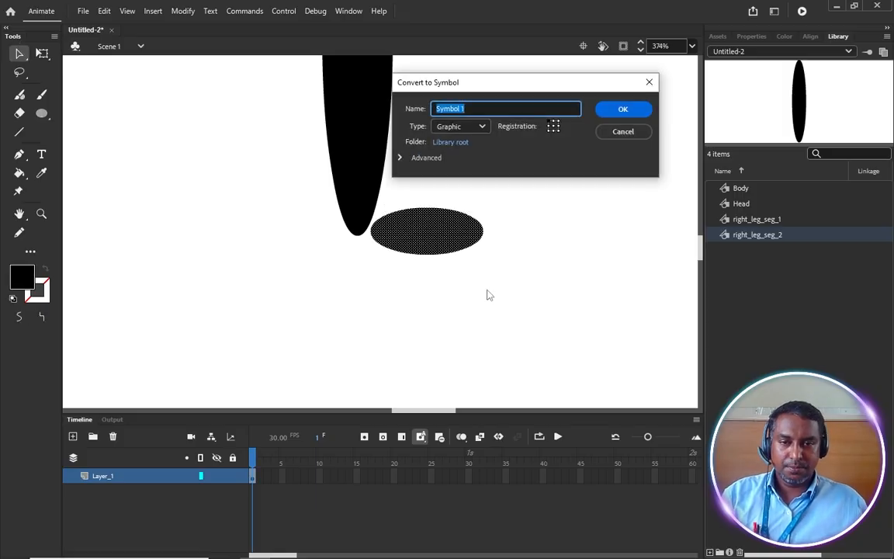
pyautogui.hotkey('ctrl', 'v')
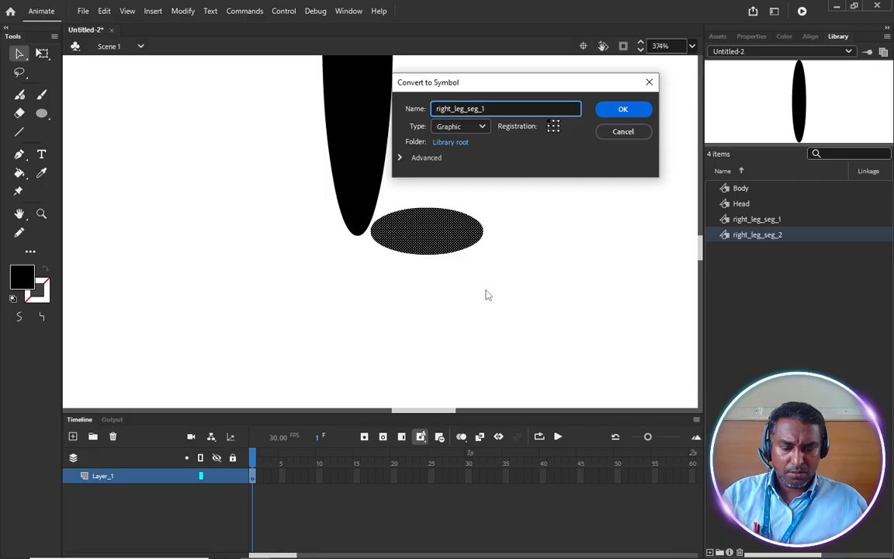
pyautogui.press('BackSpace')
pyautogui.write('3')
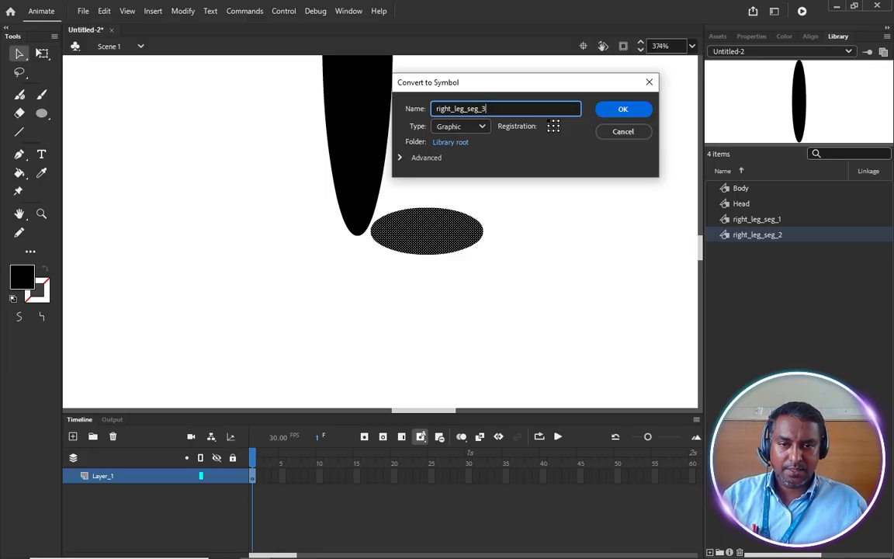
pyautogui.press('Return')
# Nudge the upper and lower leg segments up slightly, leaving small gaps at the joints.
pyautogui.scroll(-3, 476, 293)
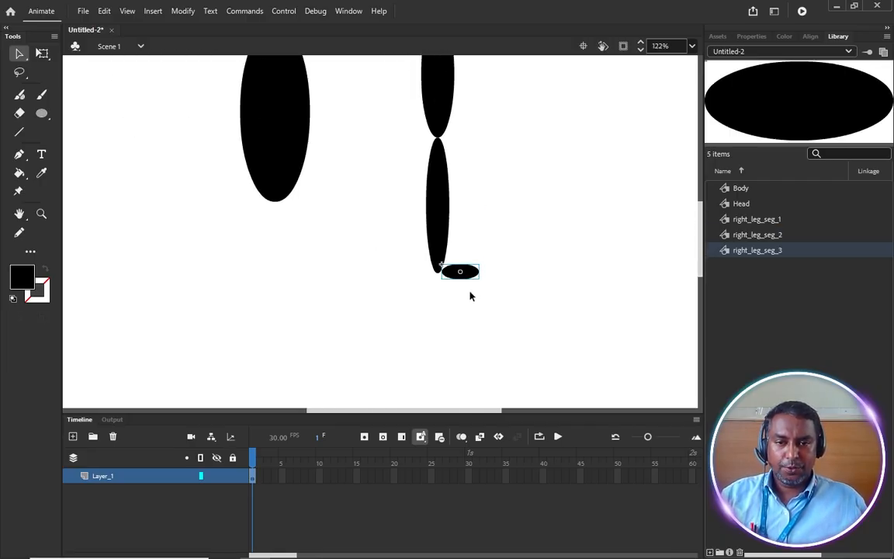
pyautogui.scroll(-2, 470, 295)
pyautogui.click(483, 161)
pyautogui.click(446, 143)
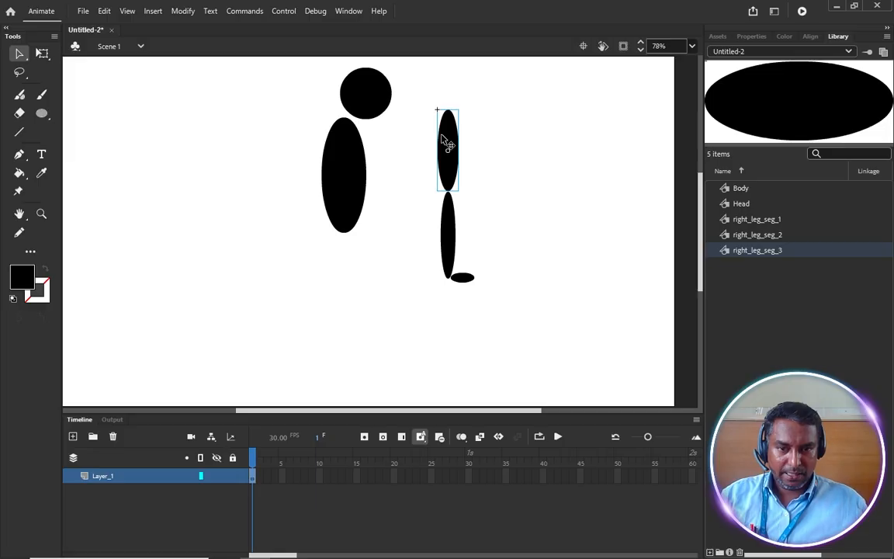
pyautogui.moveTo(516, 186); pyautogui.dragTo(401, 218)
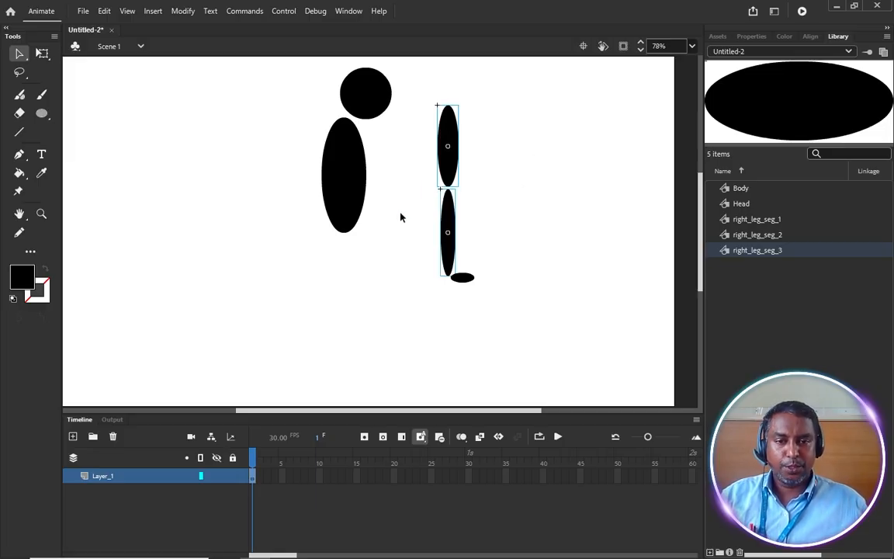
# Select all three leg segments and move the whole leg down to the lower right of the body.
pyautogui.scroll(2, 489, 250)
pyautogui.scroll(-1, 504, 272)
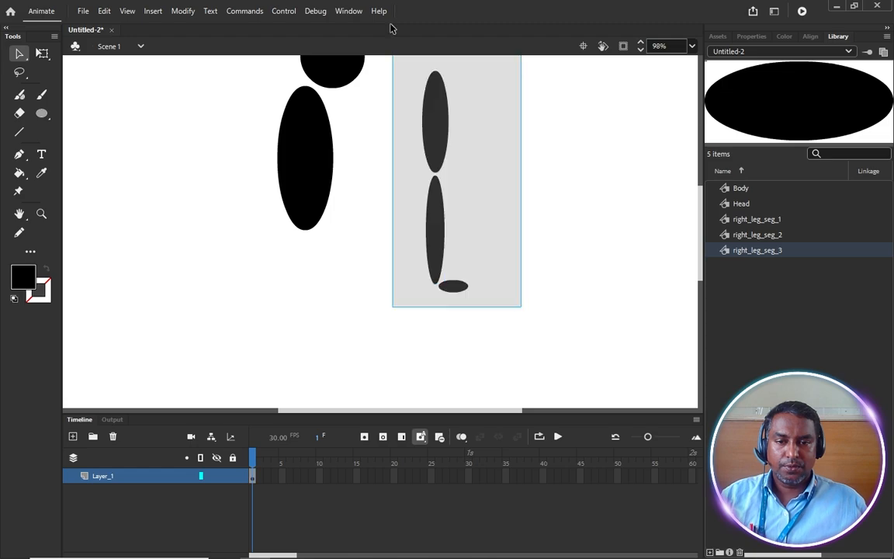
pyautogui.moveTo(392, 28); pyautogui.dragTo(392, 31)
pyautogui.scroll(-3, 437, 132)
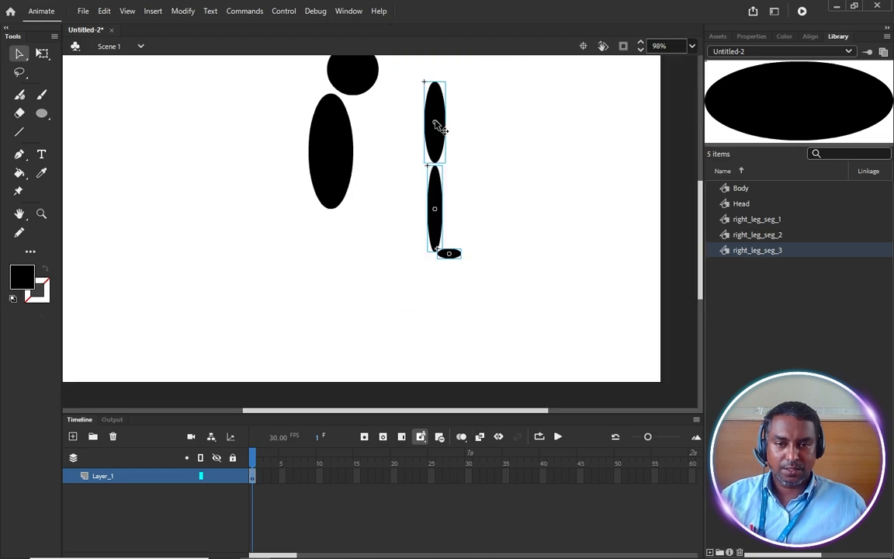
pyautogui.moveTo(437, 128); pyautogui.dragTo(415, 211)
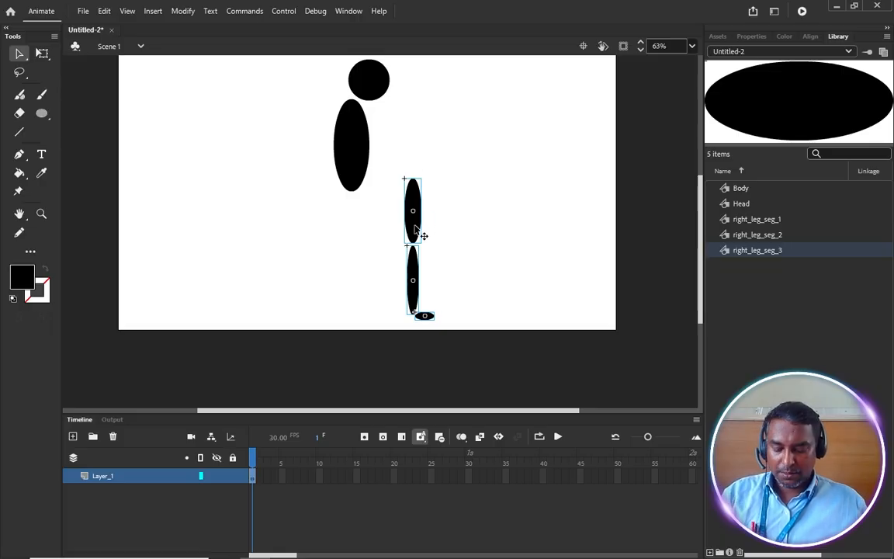
# Try duplicating the leg to the left of the body, and delete the copy.
pyautogui.hotkey('ctrl', 'd')
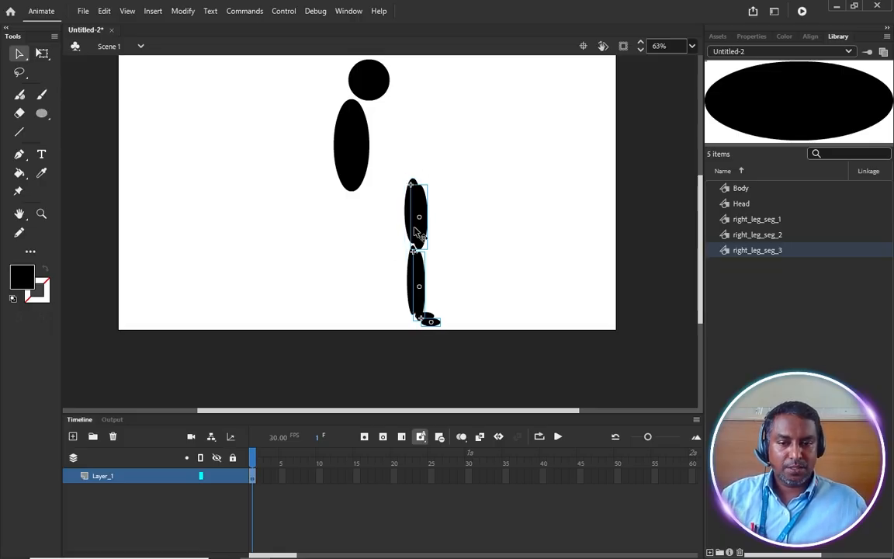
pyautogui.moveTo(417, 232); pyautogui.dragTo(285, 224)
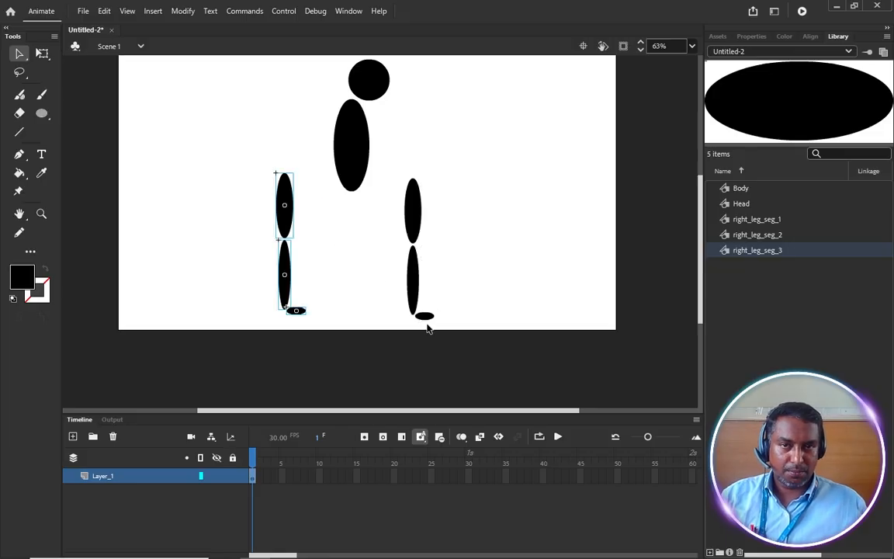
pyautogui.press('Delete')
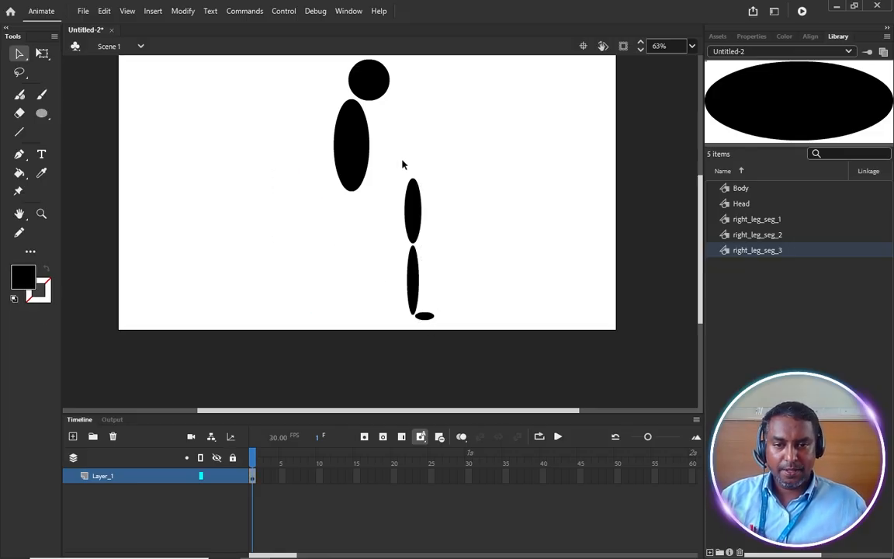
# Copy the complete three-segment leg and place the copy to the lower left of the body, level with the original.
pyautogui.moveTo(403, 165); pyautogui.dragTo(464, 326)
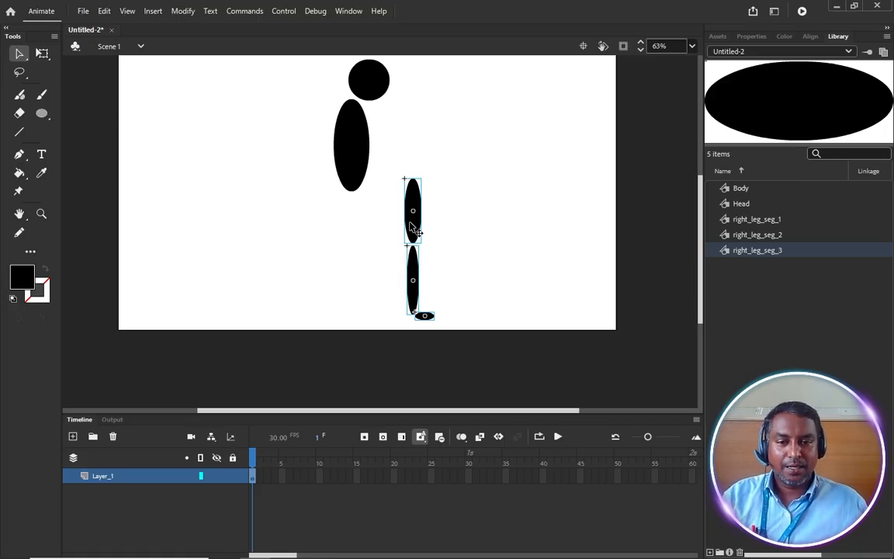
pyautogui.moveTo(413, 229); pyautogui.dragTo(480, 210)
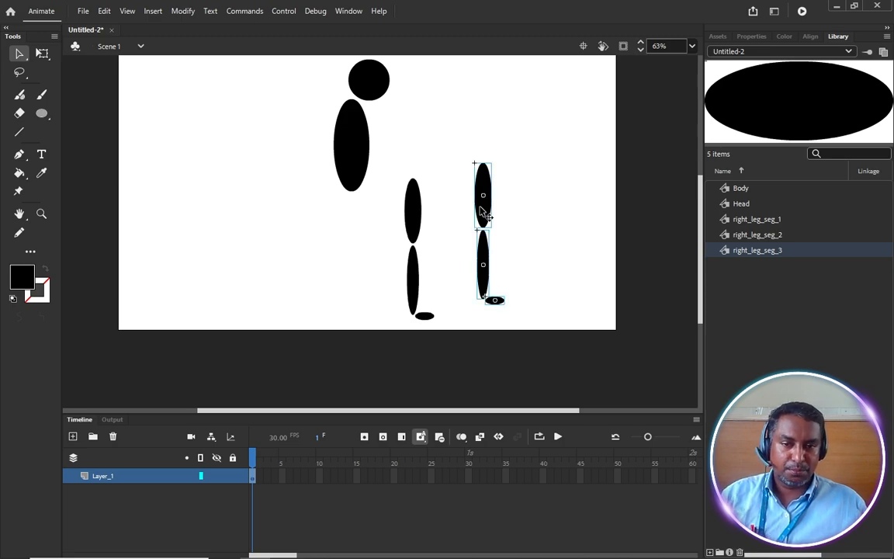
pyautogui.moveTo(481, 211); pyautogui.dragTo(295, 227)
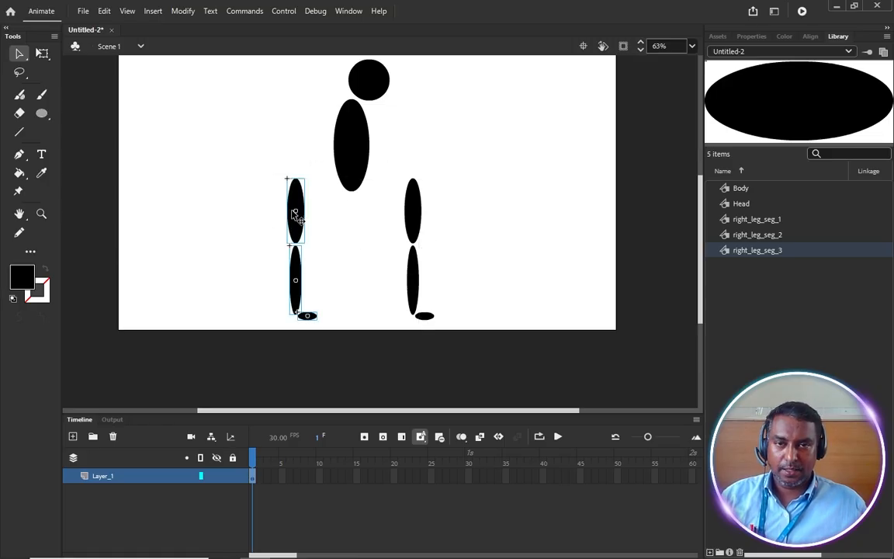
# Break apart the copied leg's upper segment, lower segment and foot on the left side into plain editable shapes.
pyautogui.click(305, 240)
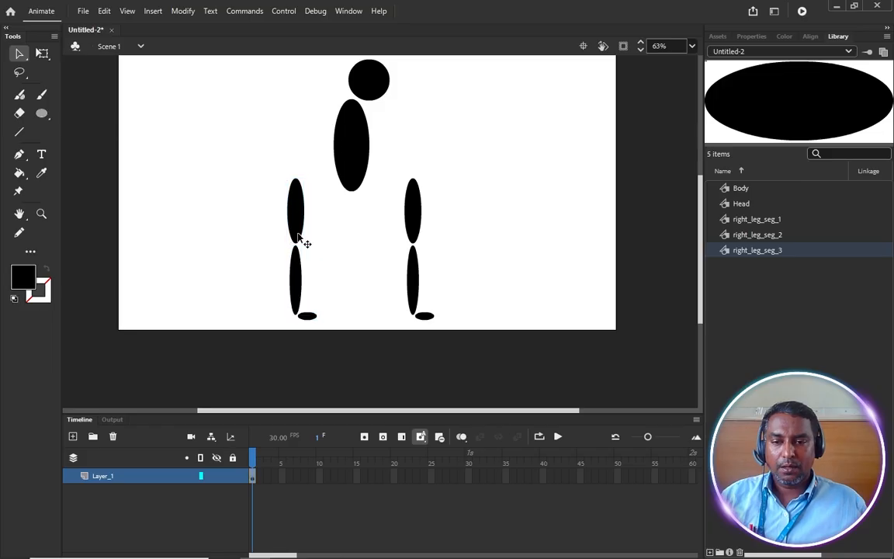
pyautogui.scroll(3, 302, 285)
pyautogui.scroll(1, 302, 285)
pyautogui.click(292, 144)
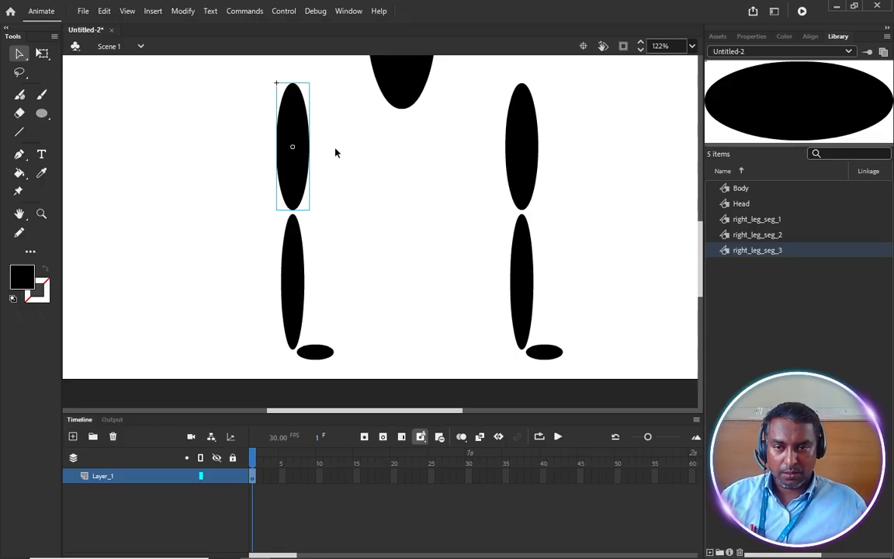
pyautogui.hotkey('ctrl', 'b')
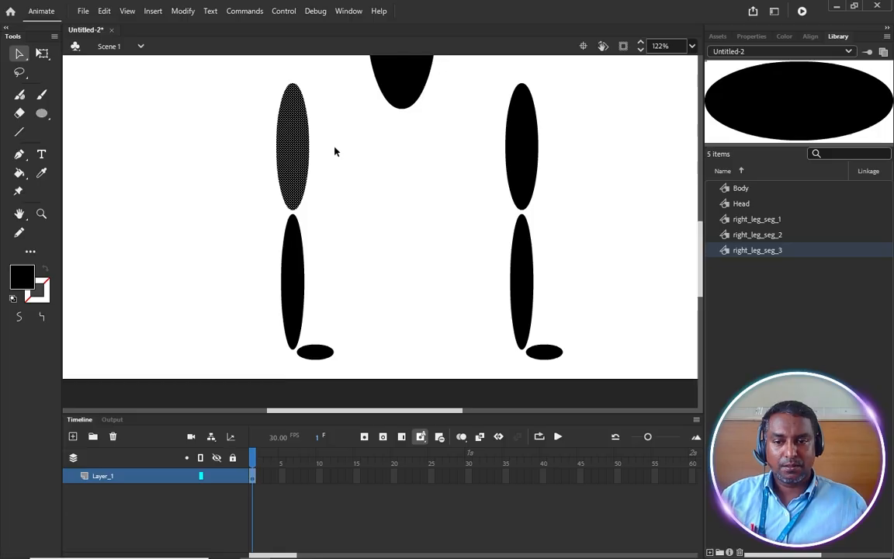
pyautogui.click(301, 271)
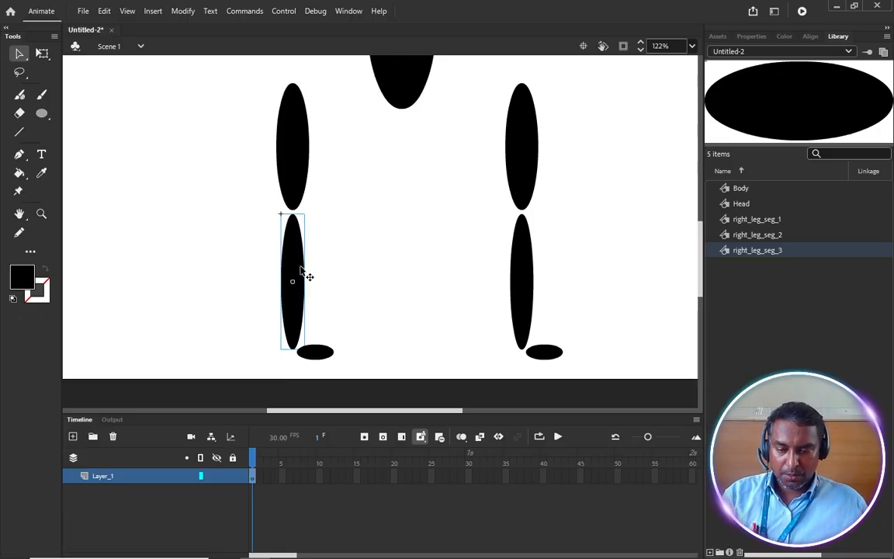
pyautogui.click(316, 354)
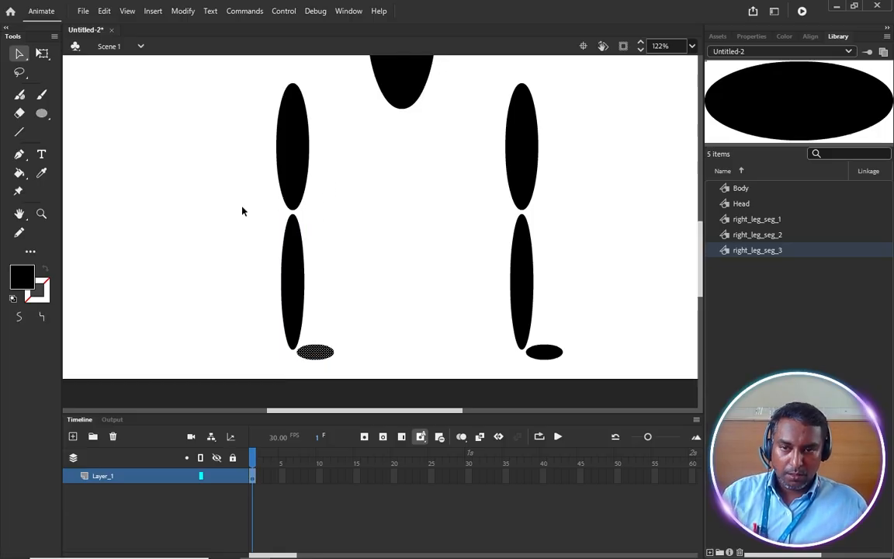
pyautogui.moveTo(189, 62); pyautogui.dragTo(339, 367)
pyautogui.click(357, 351)
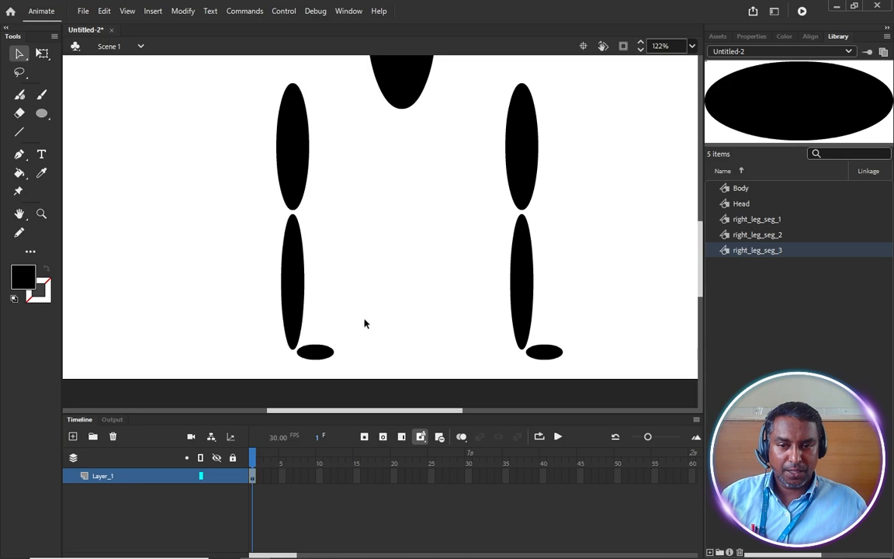
pyautogui.click(291, 151)
pyautogui.click(302, 303)
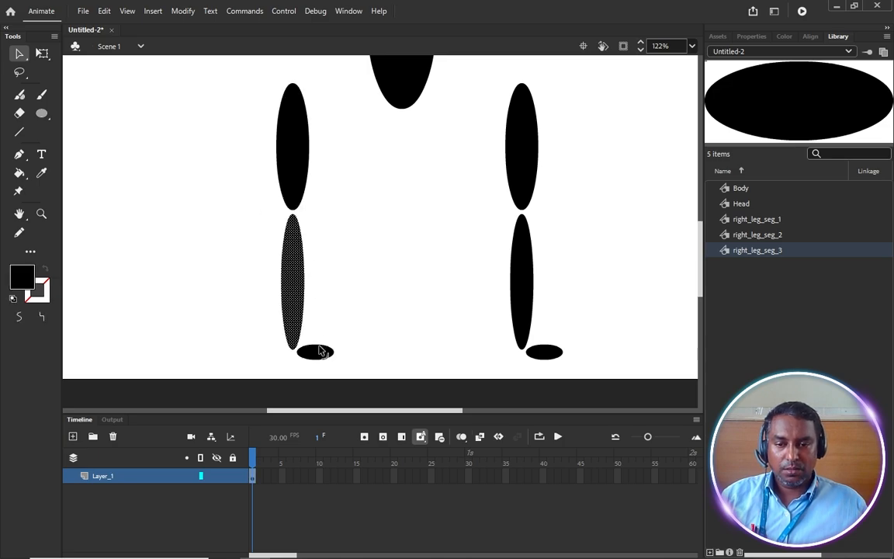
pyautogui.click(292, 171)
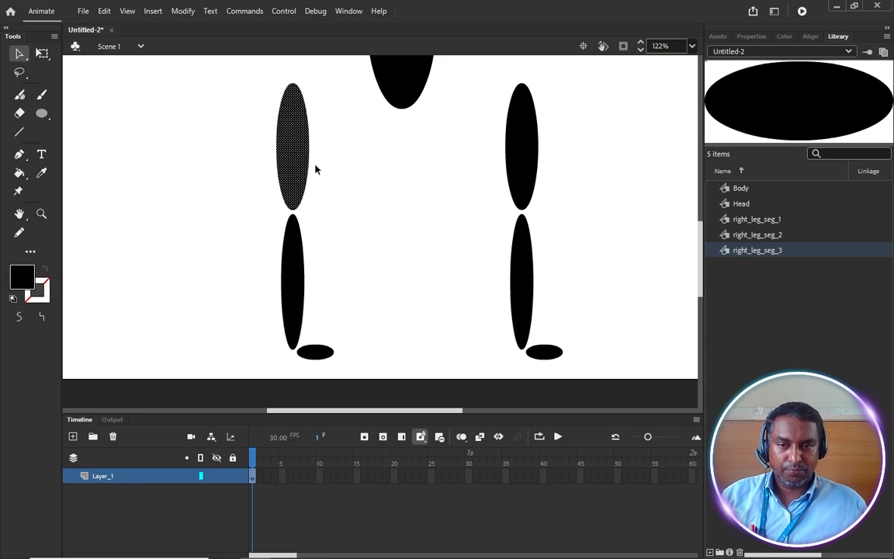
pyautogui.click(315, 170)
pyautogui.click(294, 160)
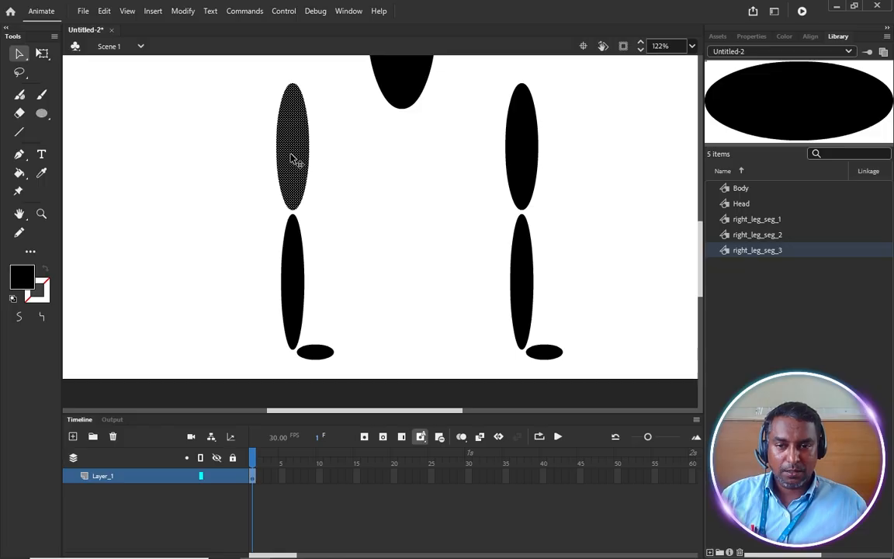
# Change the fill of all three broken-apart segments of the copied leg to red.
pyautogui.moveTo(215, 73); pyautogui.dragTo(346, 361)
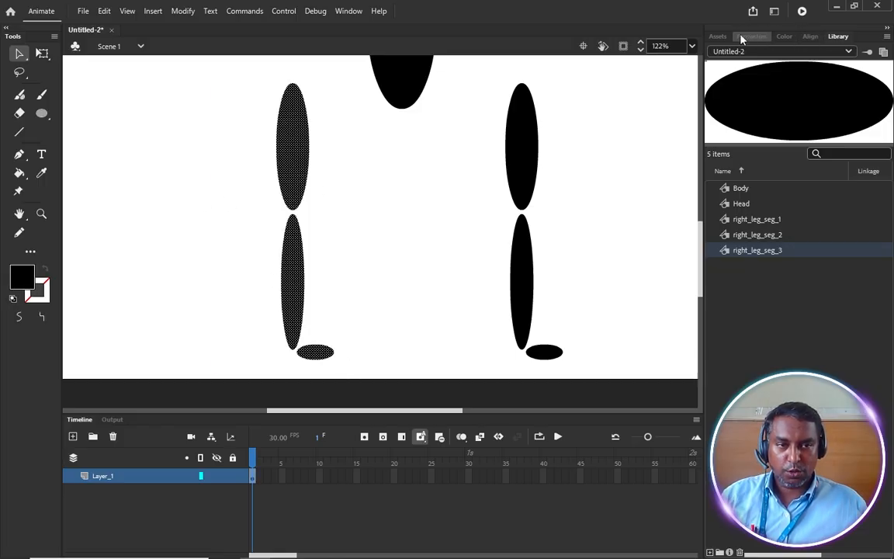
pyautogui.click(741, 37)
pyautogui.click(729, 198)
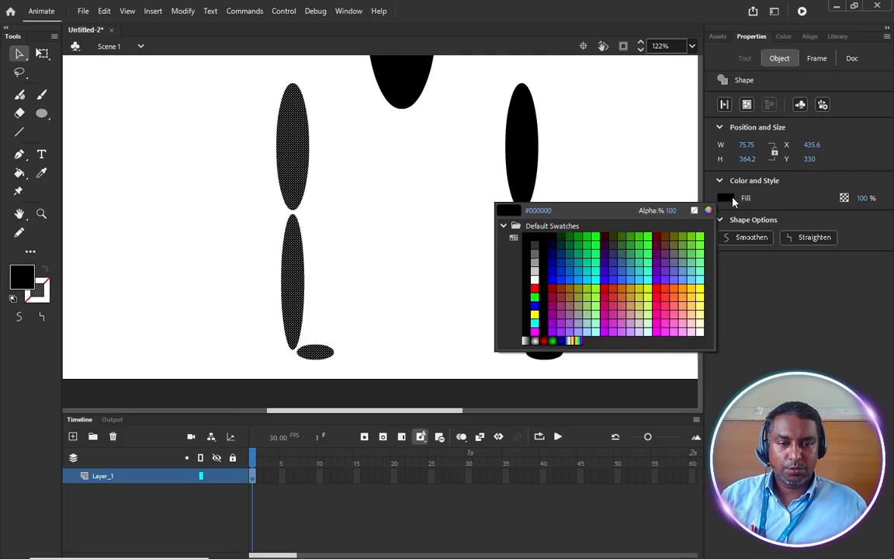
pyautogui.click(535, 288)
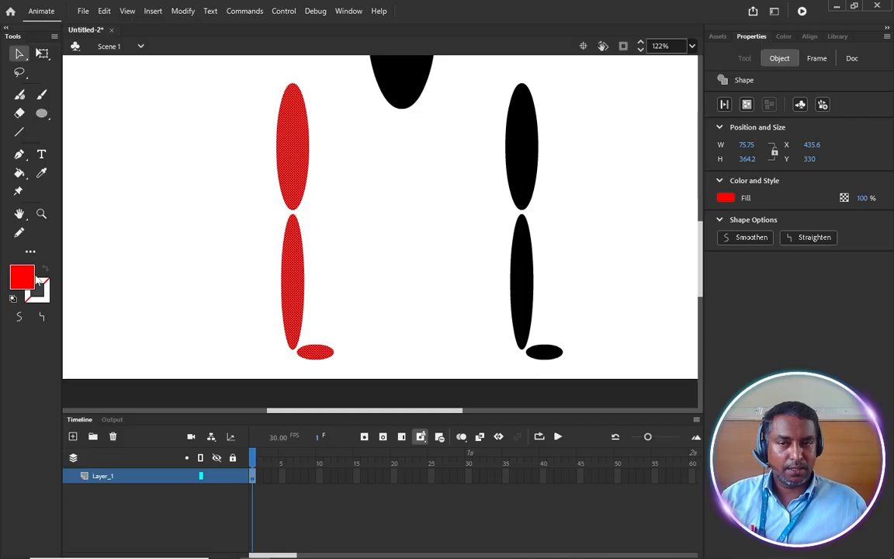
pyautogui.click(239, 113)
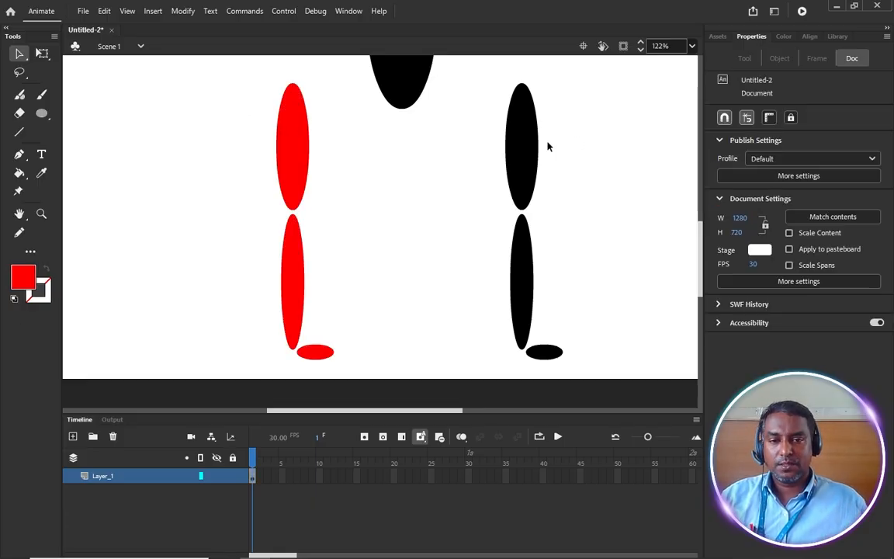
# Convert the red upper leg segment to a graphic symbol named left_leg_seg_1, following the right leg's naming.
pyautogui.click(528, 149)
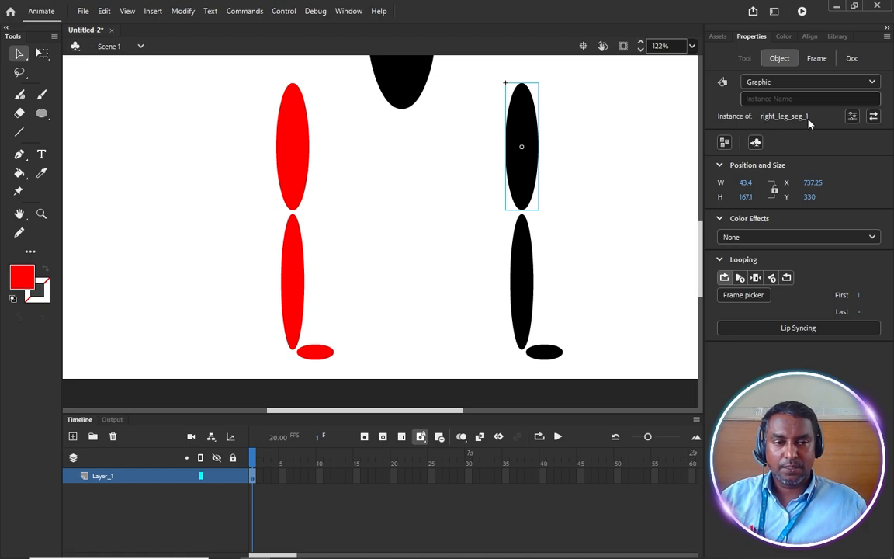
pyautogui.click(292, 131)
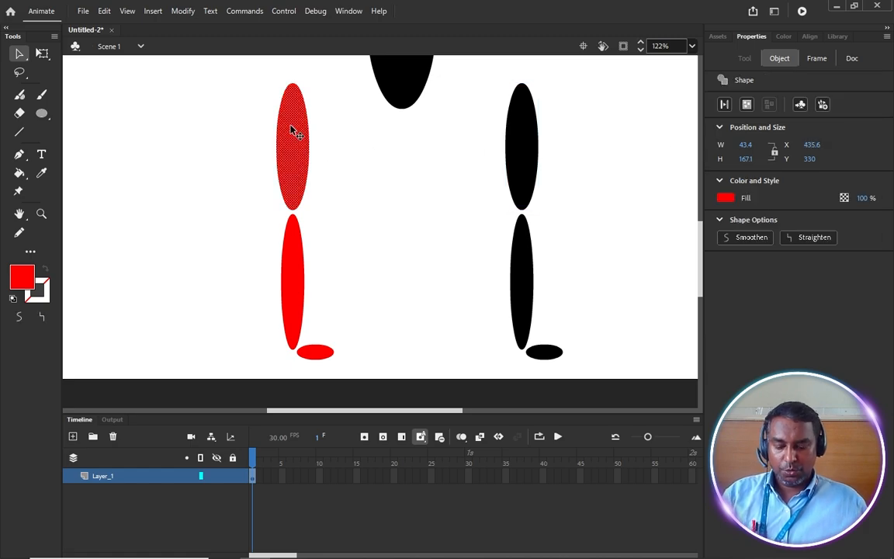
pyautogui.press('F8')
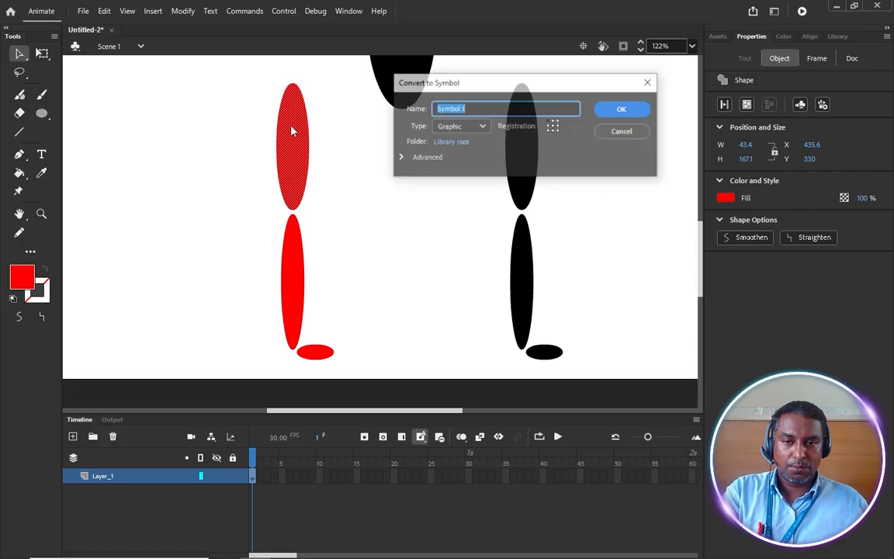
pyautogui.write('right_leg_seg_1')
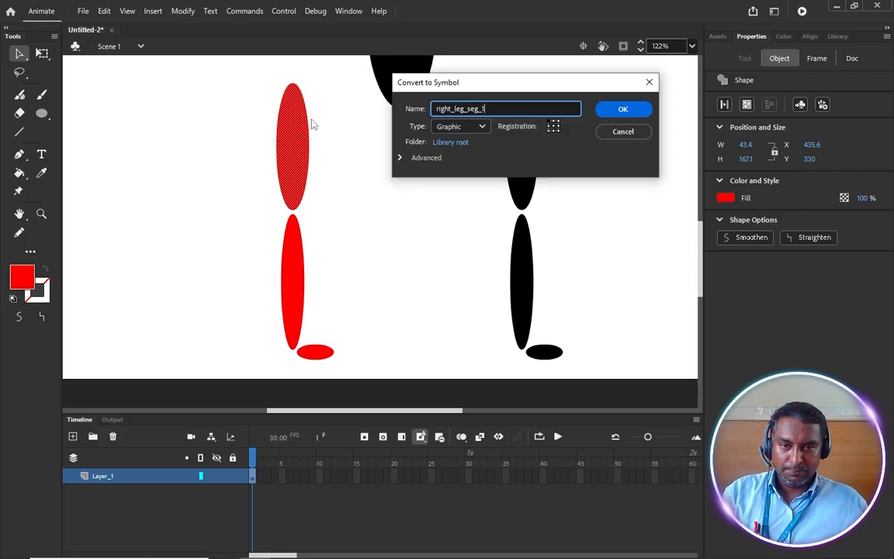
pyautogui.doubleClick(442, 109)
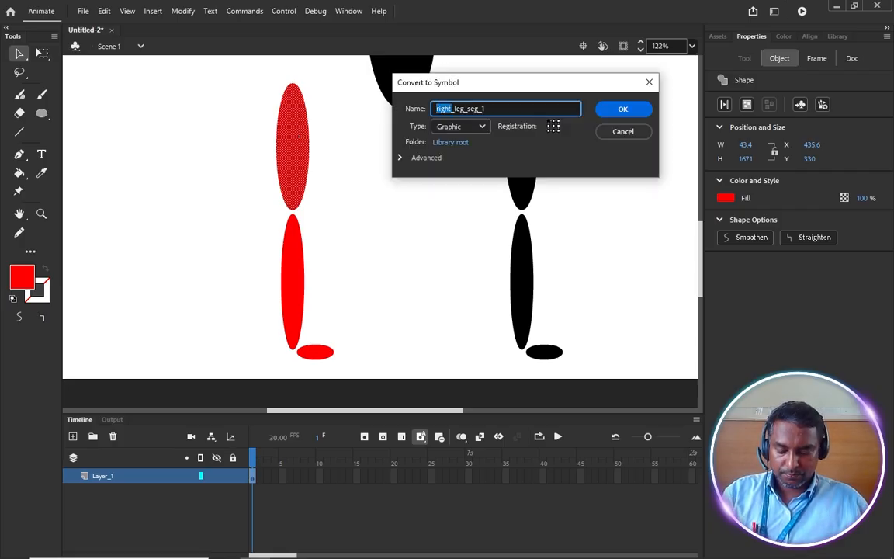
pyautogui.write('left')
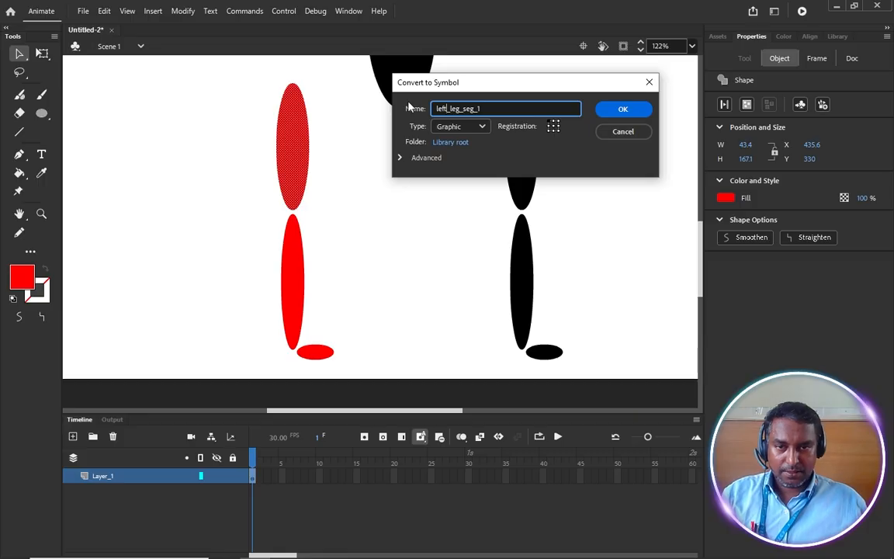
pyautogui.moveTo(482, 109); pyautogui.dragTo(345, 105)
pyautogui.hotkey('ctrl', 'c')
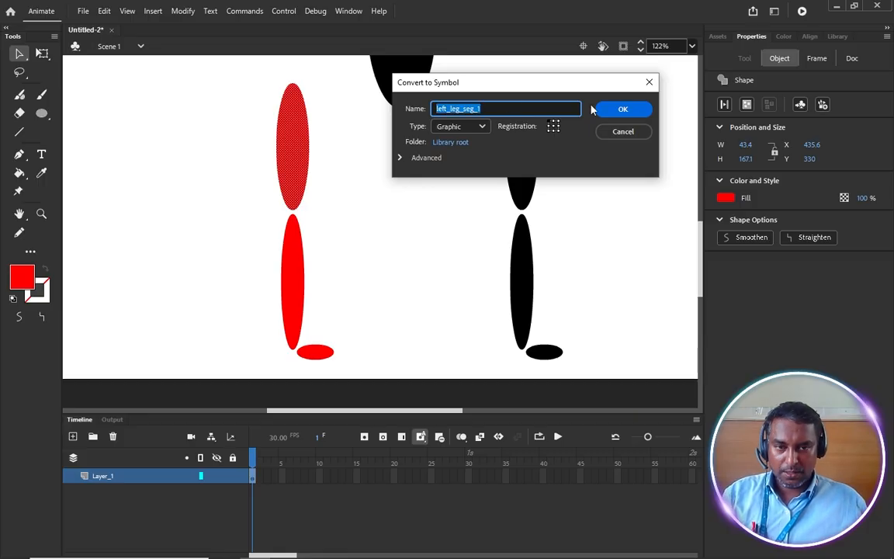
pyautogui.click(616, 110)
# Convert the red lower leg segment to a graphic symbol named left_leg_seg_2.
pyautogui.click(297, 262)
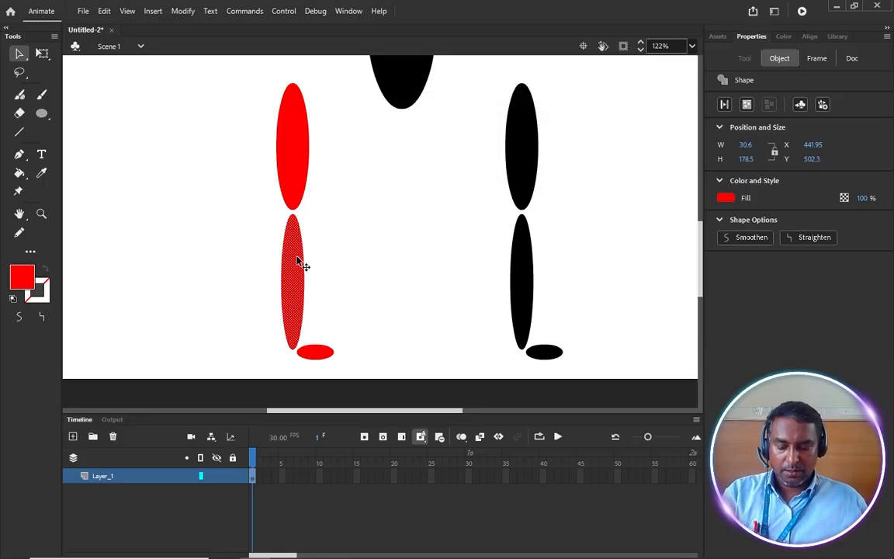
pyautogui.press('F8')
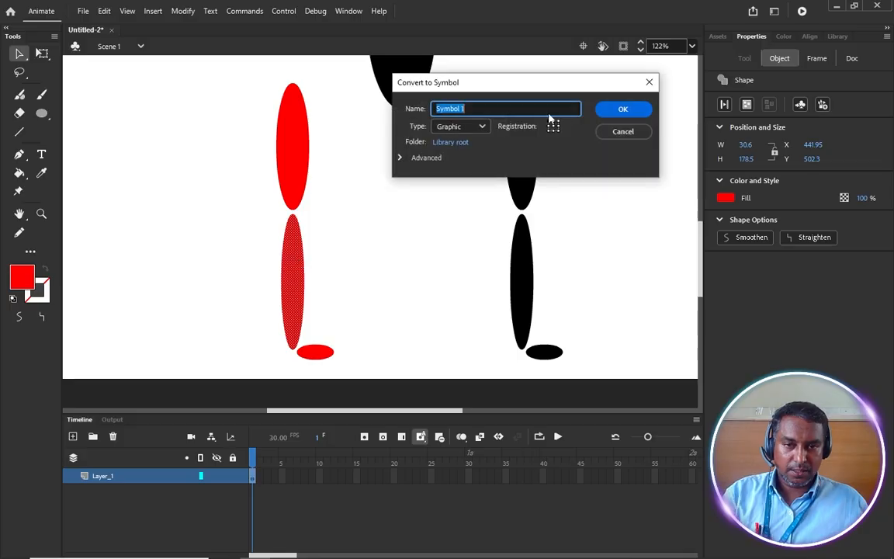
pyautogui.hotkey('ctrl', 'v')
pyautogui.press('BackSpace')
pyautogui.write('2')
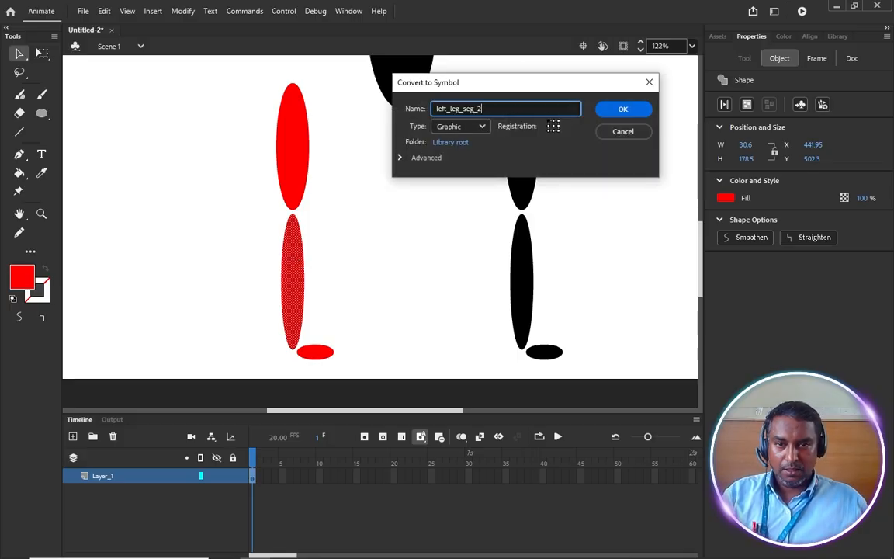
pyautogui.click(623, 110)
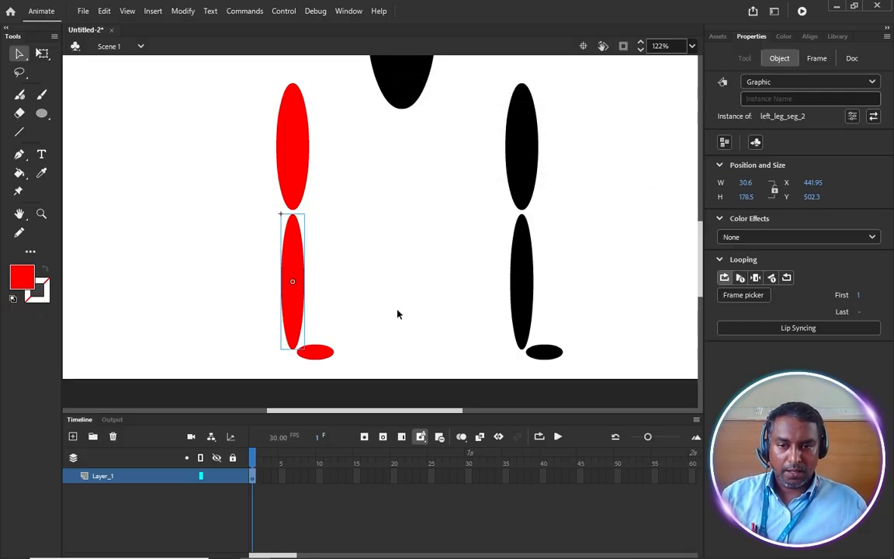
# Convert the red foot oval to a graphic symbol named left_leg_seg_3.
pyautogui.click(321, 358)
pyautogui.press('F8')
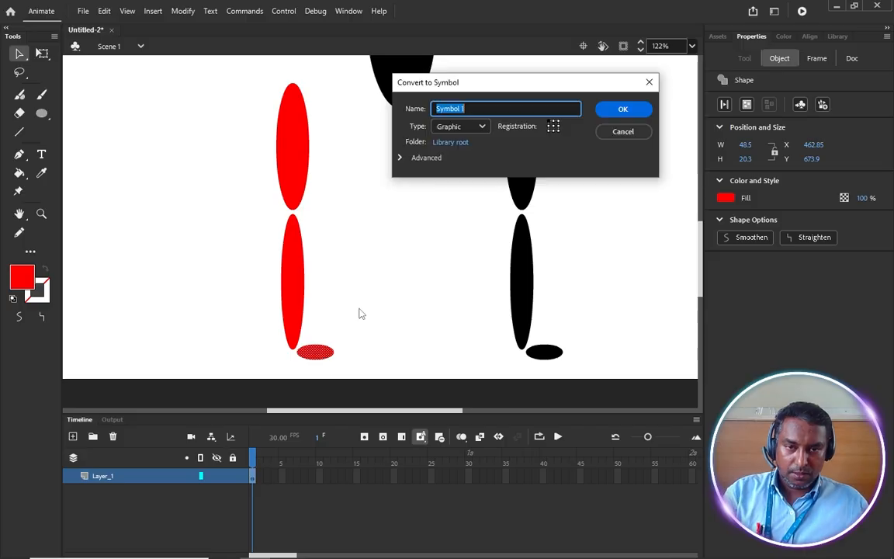
pyautogui.write('left_leg_seg_')
pyautogui.write('3')
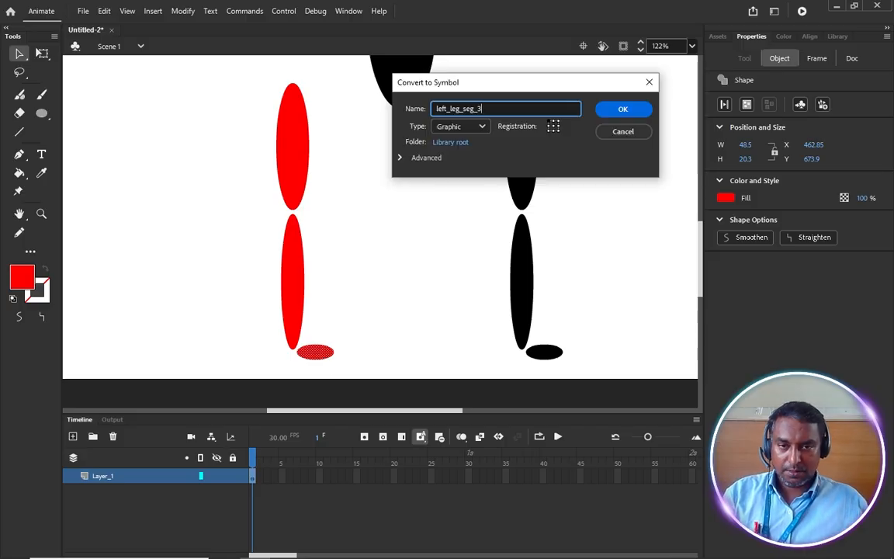
pyautogui.click(622, 108)
pyautogui.moveTo(381, 363); pyautogui.dragTo(180, 114)
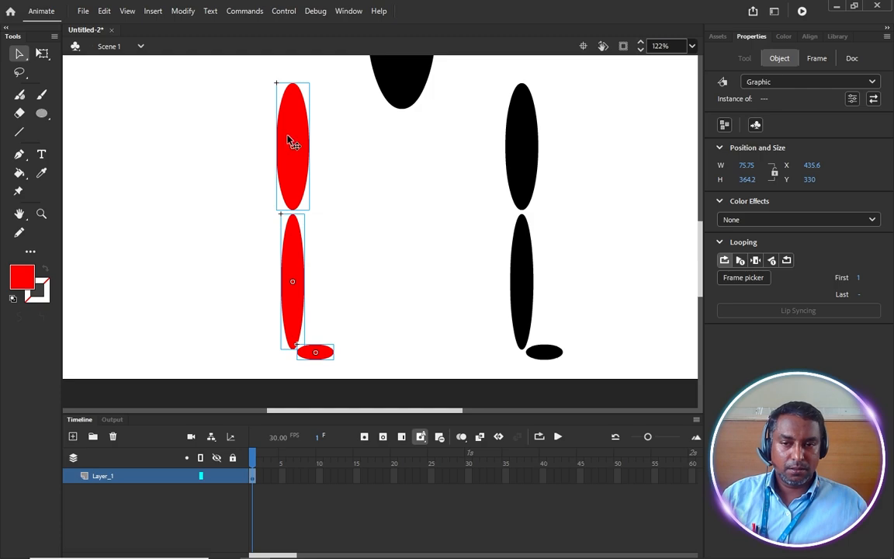
pyautogui.scroll(-3, 293, 145)
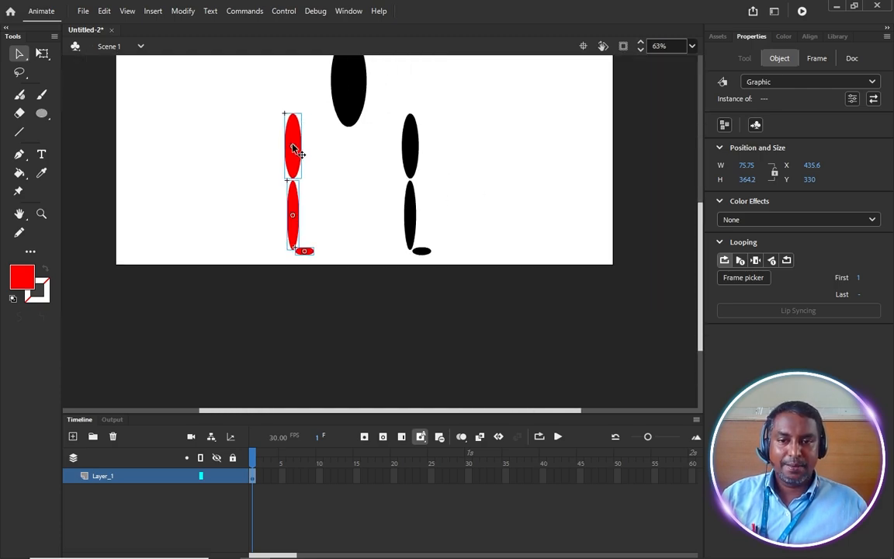
pyautogui.scroll(3, 322, 145)
pyautogui.scroll(-2, 322, 149)
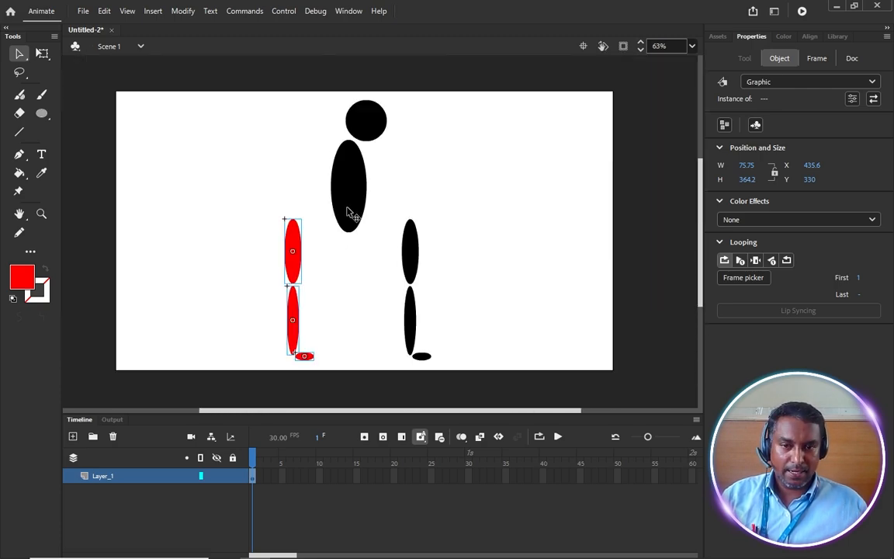
pyautogui.scroll(-2, 409, 174)
pyautogui.scroll(3, 475, 109)
pyautogui.scroll(-2, 482, 232)
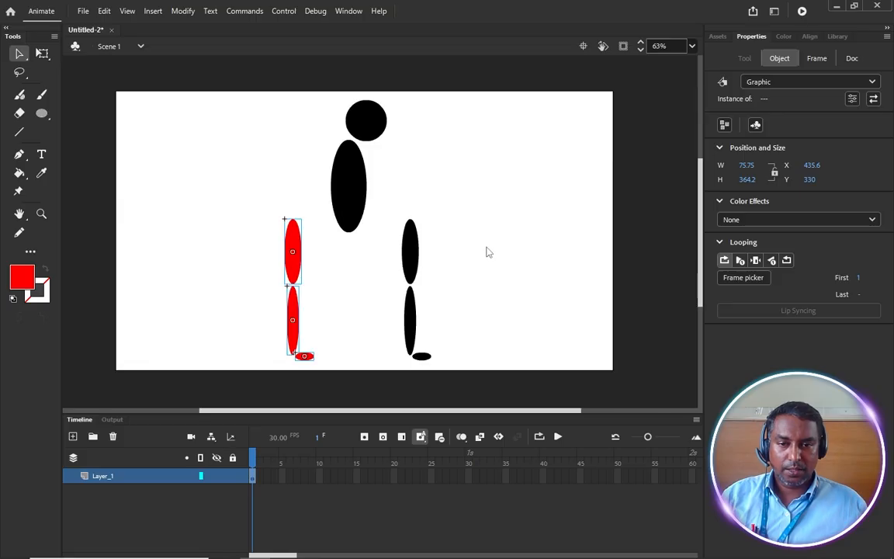
# Draw a black-filled vertical oval without stroke, about 57 by 163 px, to the right of the body, and select it.
pyautogui.scroll(1, 475, 168)
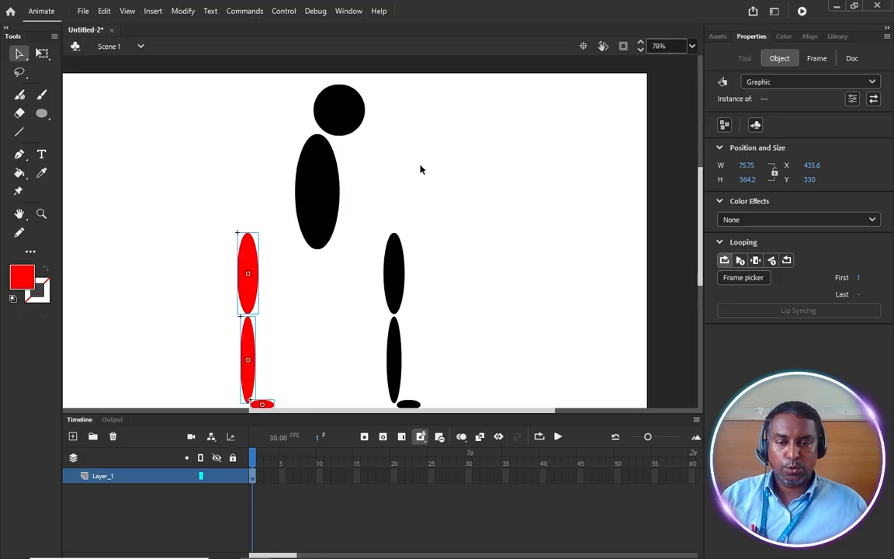
pyautogui.click(42, 113)
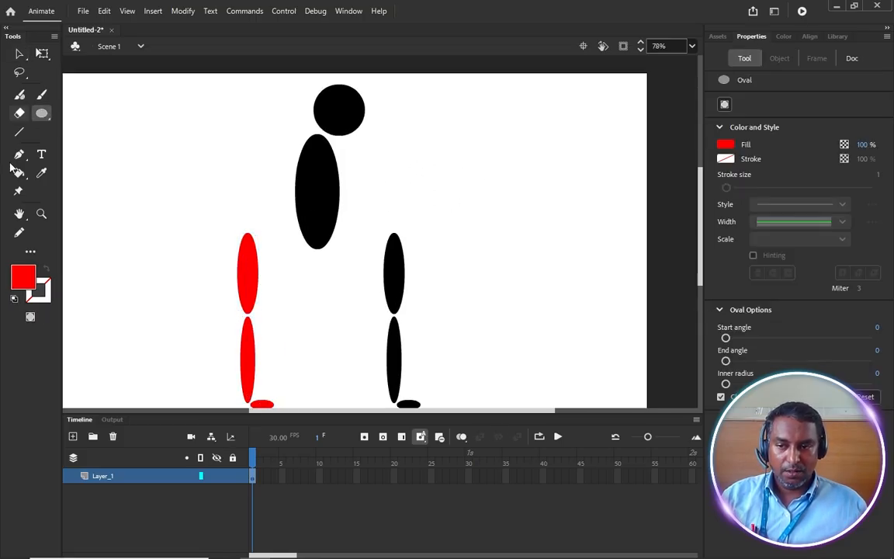
pyautogui.click(48, 286)
pyautogui.click(88, 342)
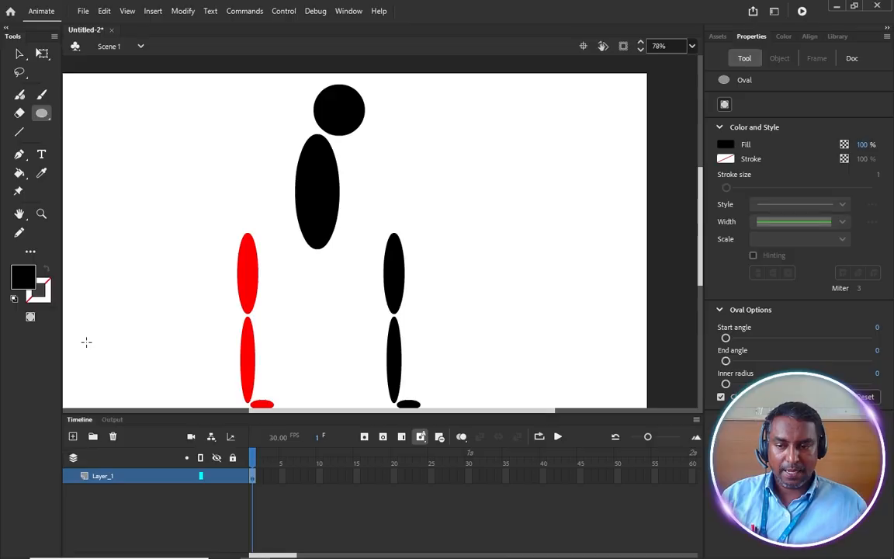
pyautogui.scroll(2, 485, 128)
pyautogui.moveTo(420, 124); pyautogui.dragTo(461, 239)
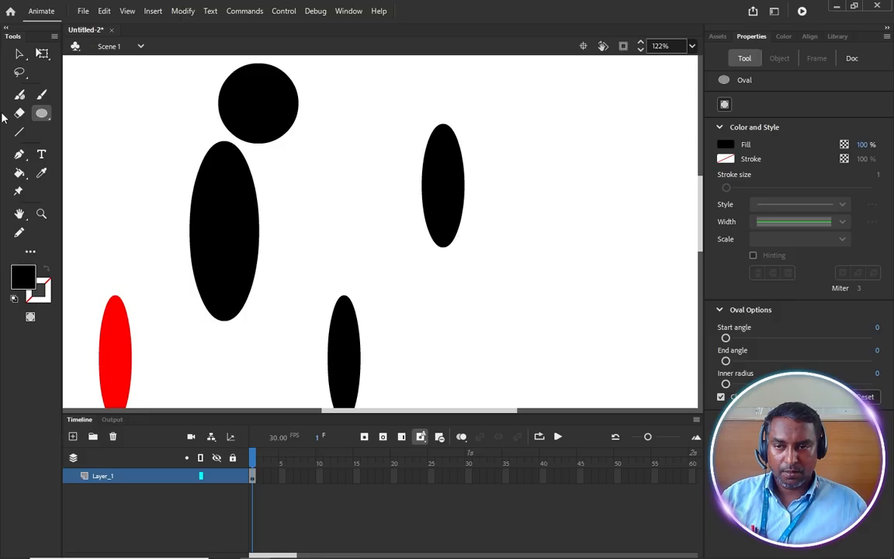
pyautogui.click(19, 53)
pyautogui.click(450, 184)
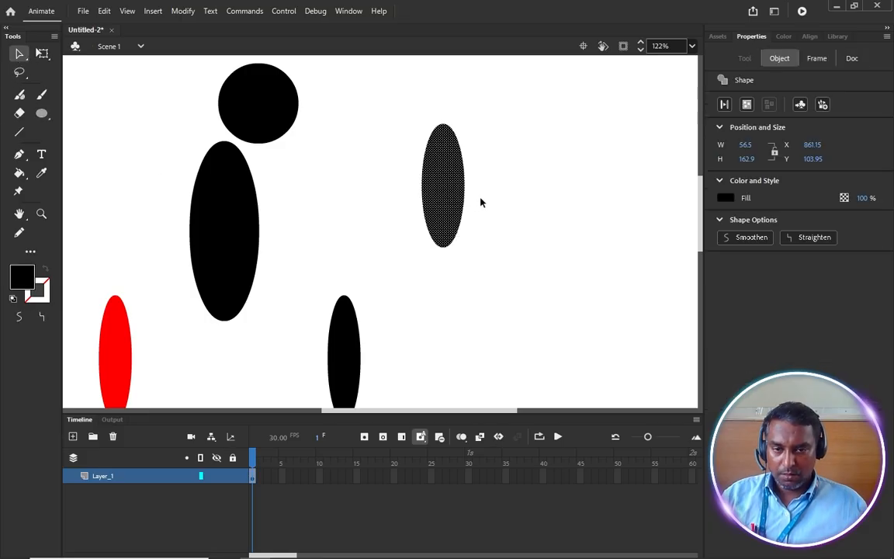
# Narrow the black upper-arm oval beside the body to about 53 px wide, keeping its height.
pyautogui.press('q')
pyautogui.moveTo(464, 187); pyautogui.dragTo(463, 186)
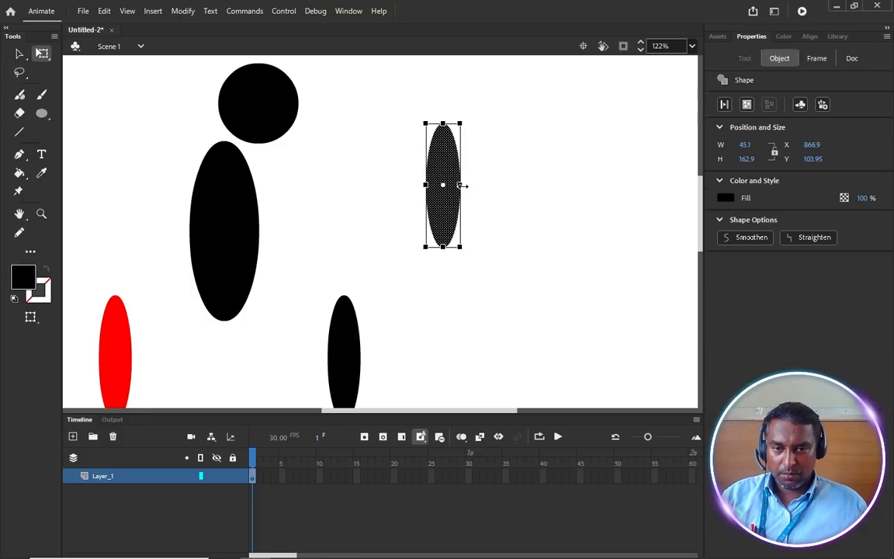
pyautogui.click(20, 53)
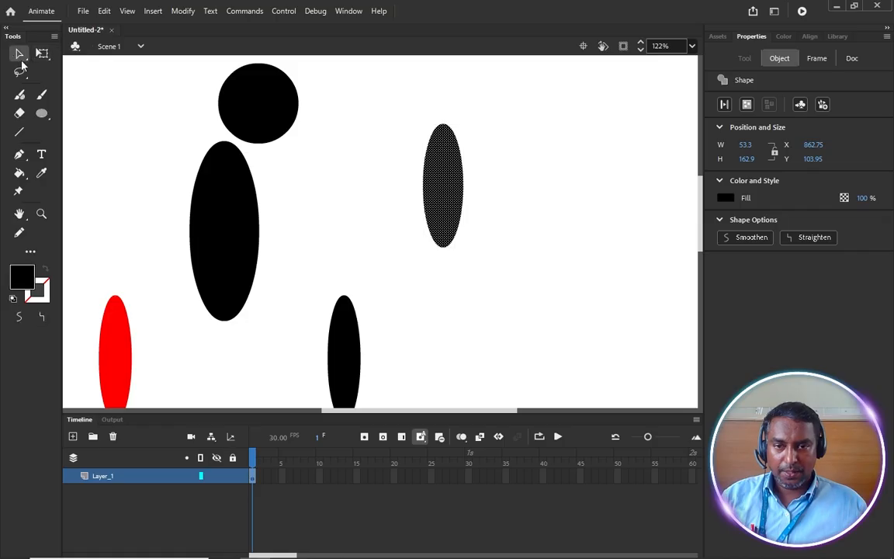
pyautogui.press('q')
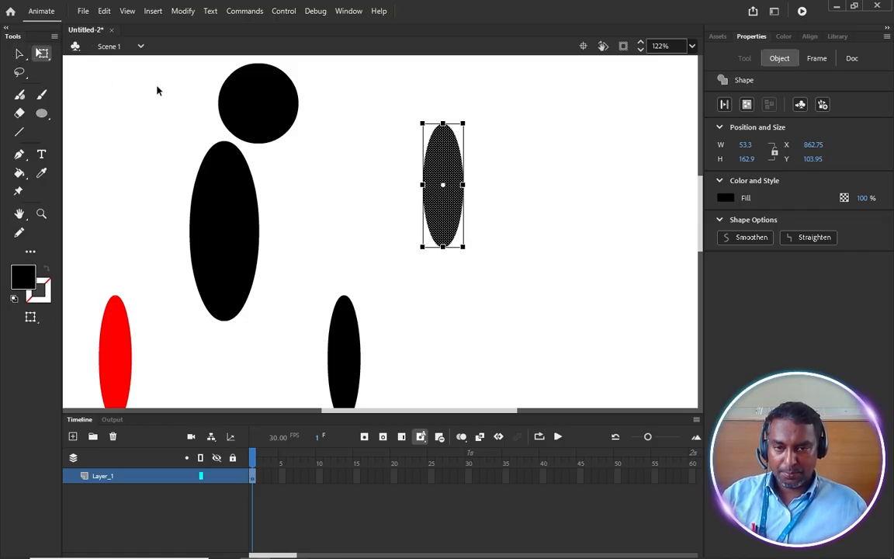
pyautogui.press('v')
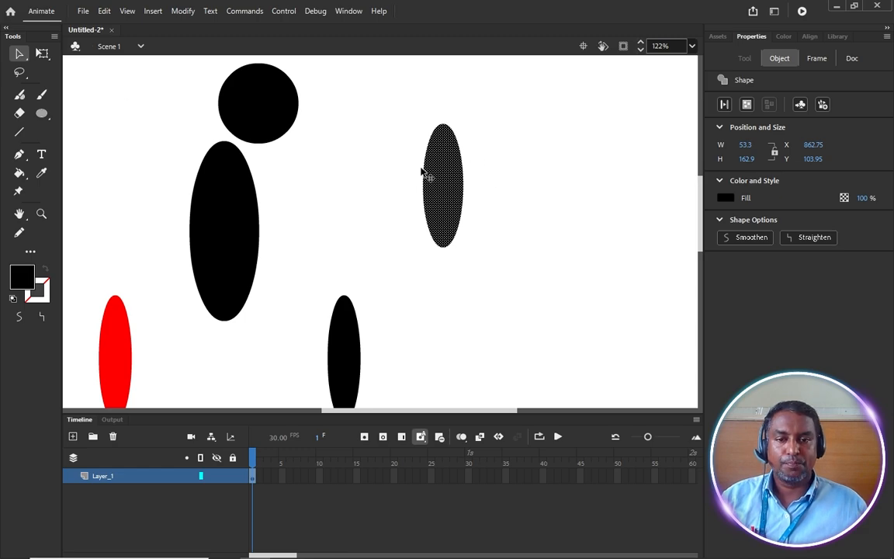
# Add a narrower copy of the upper-arm oval beneath it, angled diagonally outward as the forearm, about 98 by 135 px overall.
pyautogui.moveTo(447, 180)
pyautogui.mouseDown()
pyautogui.moveTo(535, 250)
pyautogui.moveTo(523, 282)
pyautogui.moveTo(533, 290)
pyautogui.mouseUp()
pyautogui.press('q')
pyautogui.moveTo(540, 234); pyautogui.dragTo(497, 232)
pyautogui.moveTo(500, 269); pyautogui.dragTo(465, 285)
pyautogui.click(602, 279)
# Draw a black-filled circle about 46 px across at the forearm's lower end as the hand.
pyautogui.scroll(-5, 576, 159)
pyautogui.scroll(3, 552, 138)
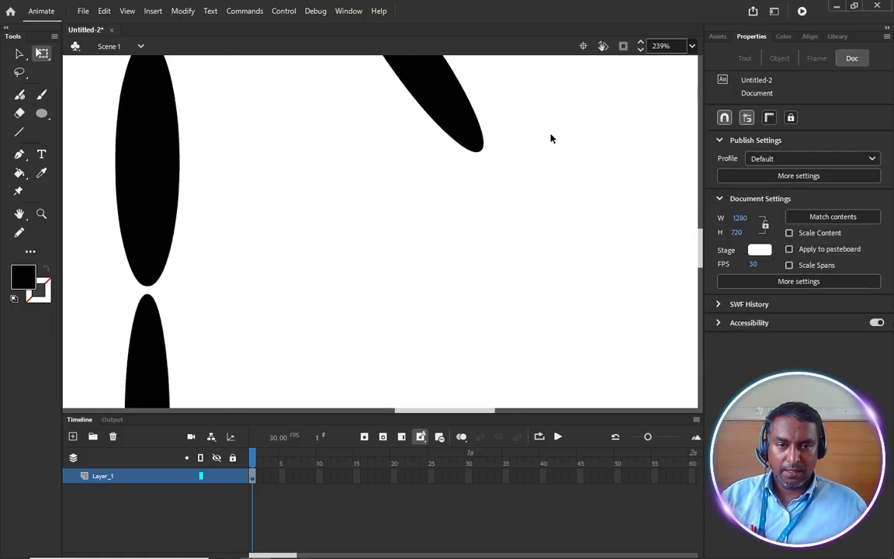
pyautogui.click(42, 113)
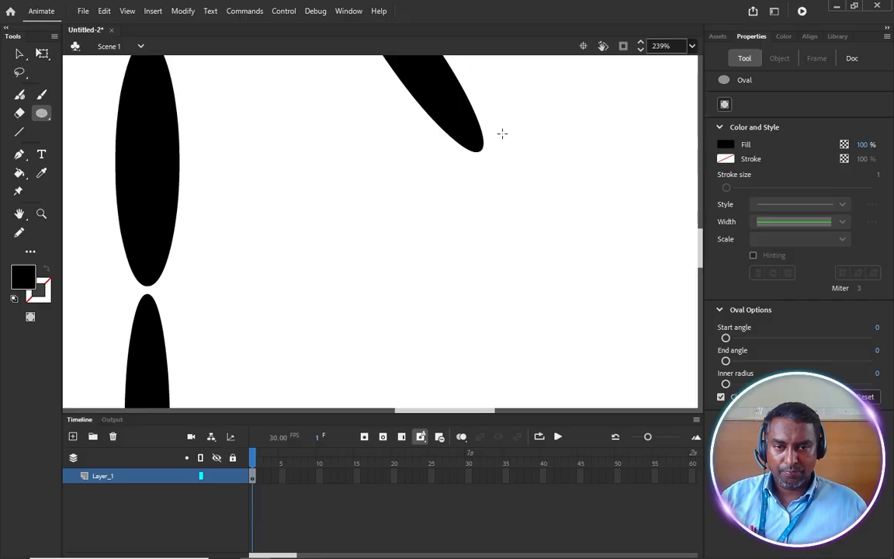
pyautogui.moveTo(502, 133)
pyautogui.mouseDown()
pyautogui.moveTo(551, 201)
pyautogui.moveTo(539, 168)
pyautogui.moveTo(548, 165)
pyautogui.moveTo(545, 157)
pyautogui.moveTo(527, 174)
pyautogui.moveTo(535, 180)
pyautogui.mouseUp()
pyautogui.click(19, 53)
pyautogui.scroll(-5, 535, 179)
pyautogui.click(584, 146)
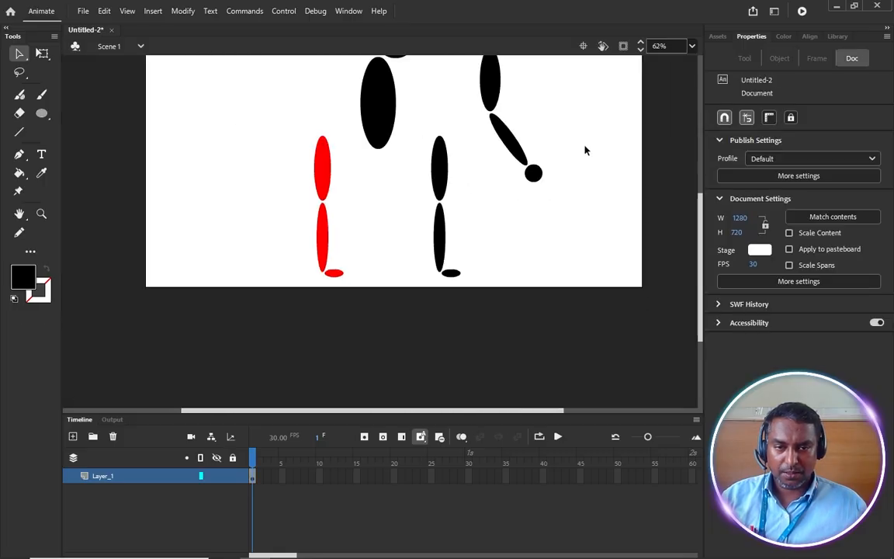
pyautogui.scroll(3, 585, 146)
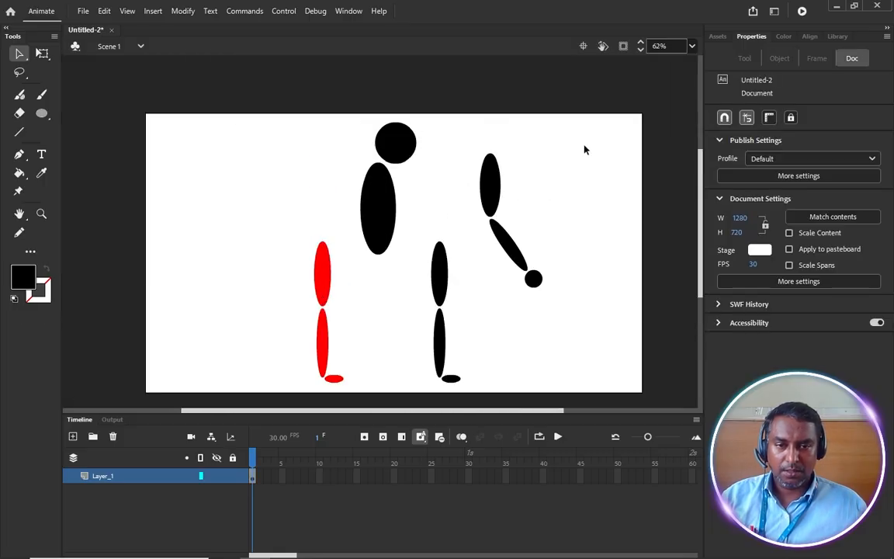
# Scale the hand circle down to about 34 px across, keeping it close to the forearm's tip.
pyautogui.scroll(5, 539, 282)
pyautogui.click(535, 278)
pyautogui.press('q')
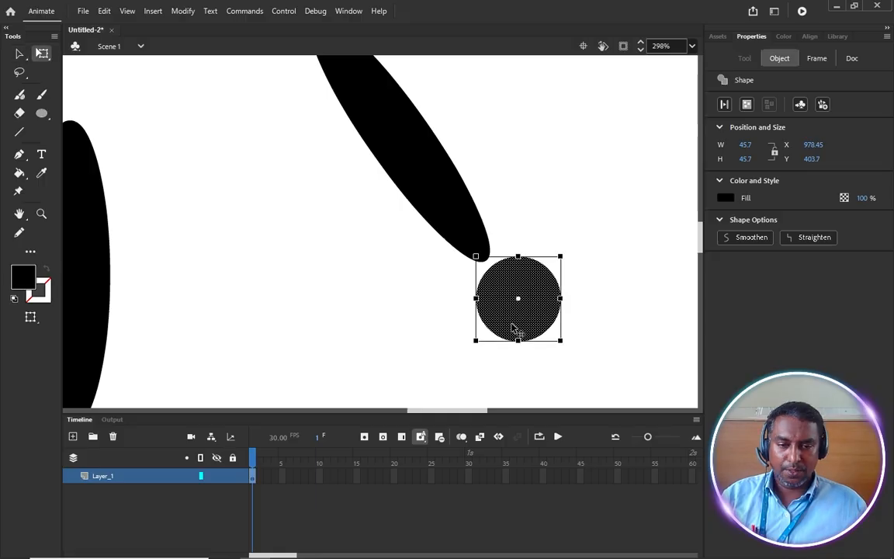
pyautogui.moveTo(476, 338); pyautogui.dragTo(522, 295)
pyautogui.click(493, 248)
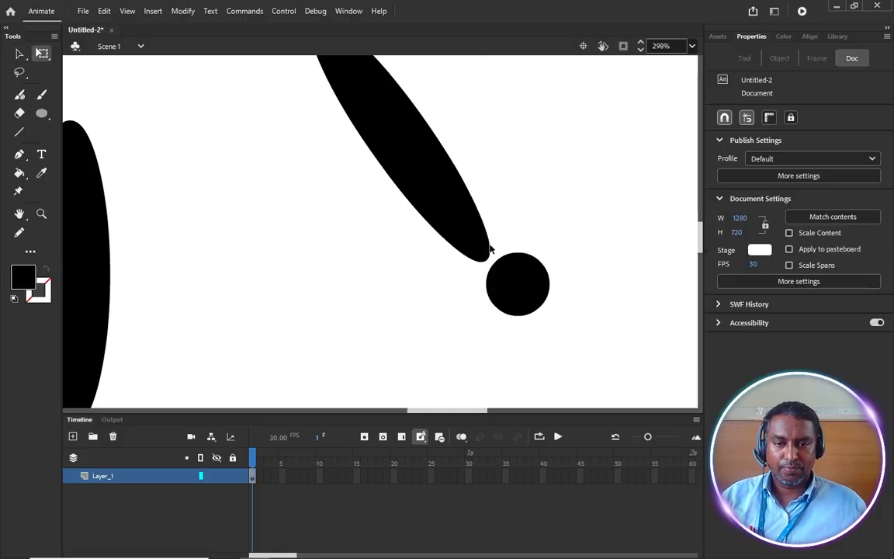
pyautogui.scroll(-4, 487, 266)
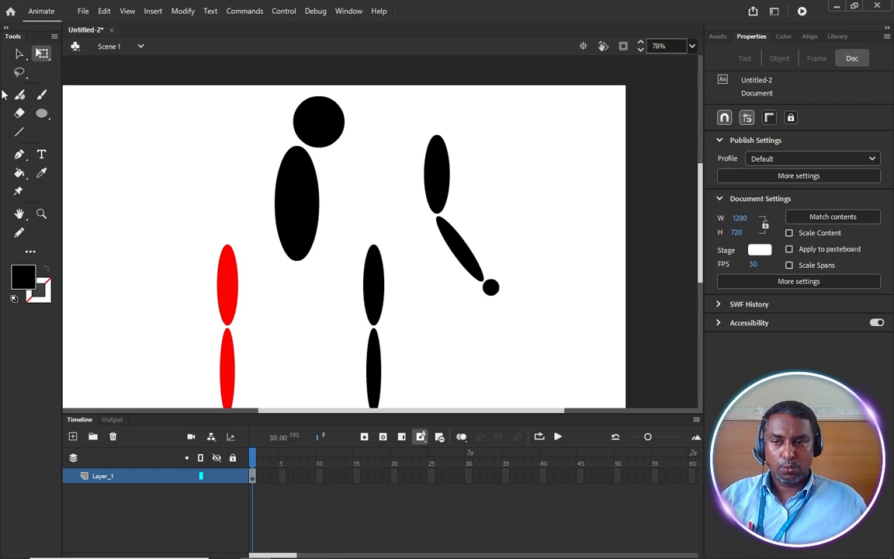
# Duplicate the whole black arm to the opposite side of the body and fill the copy with red (#FF0000).
pyautogui.click(19, 53)
pyautogui.scroll(-2, 495, 126)
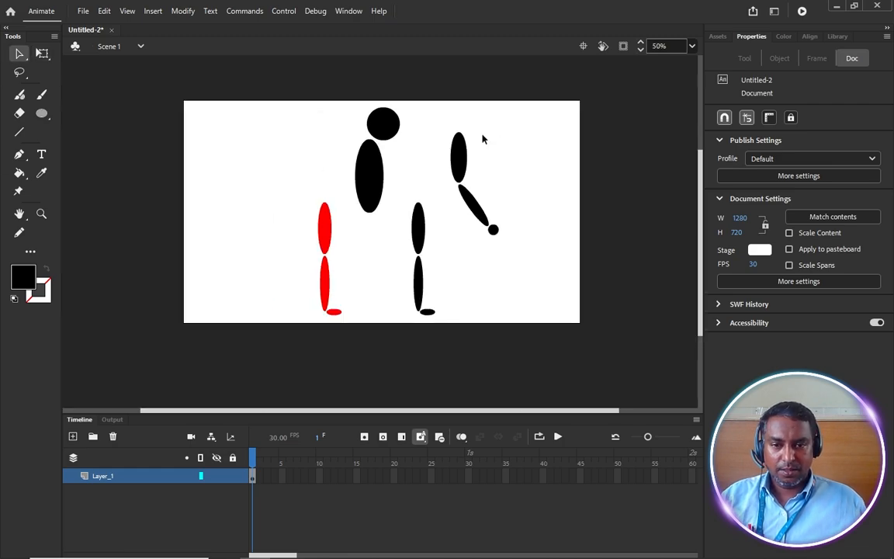
pyautogui.moveTo(543, 255); pyautogui.dragTo(440, 112)
pyautogui.moveTo(470, 173); pyautogui.dragTo(253, 185)
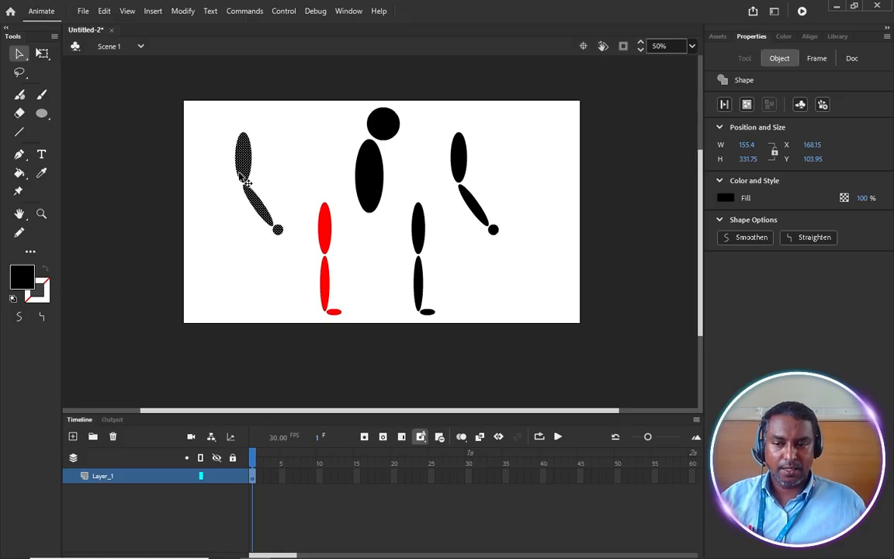
pyautogui.click(21, 273)
pyautogui.click(86, 344)
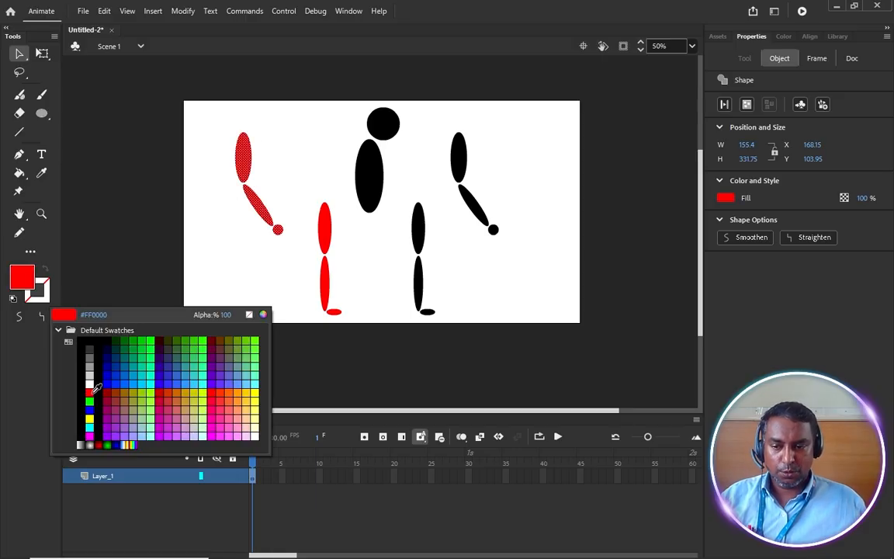
pyautogui.click(259, 249)
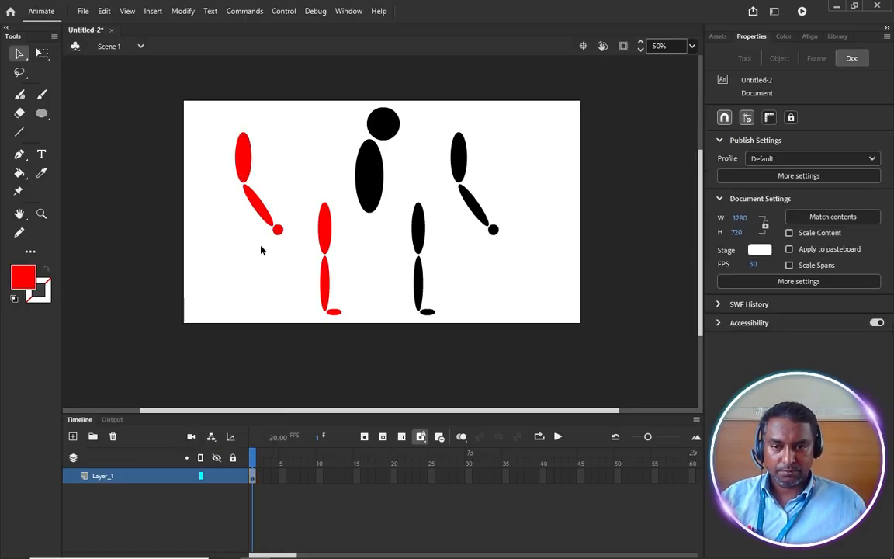
# Convert the black upper-arm oval to a graphic symbol named right_hand_seg_1, copying the name for reuse.
pyautogui.click(461, 163)
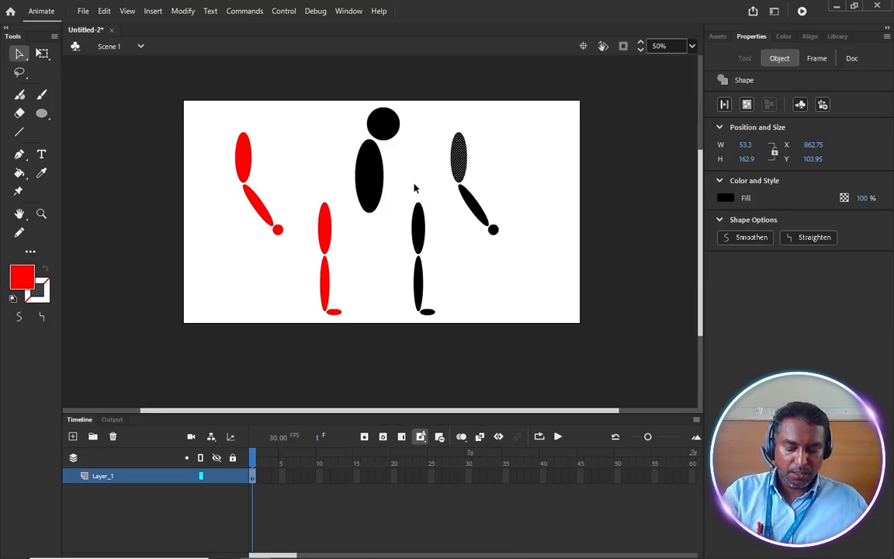
pyautogui.press('F8')
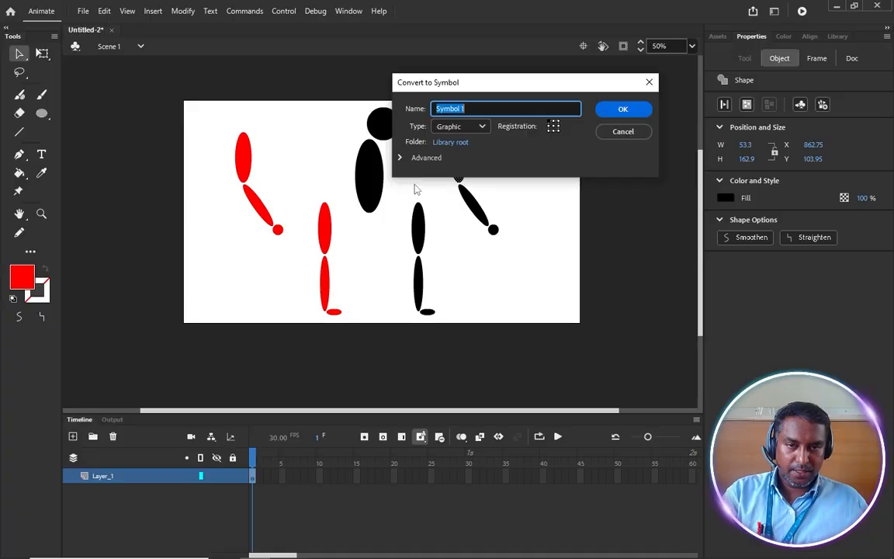
pyautogui.write('left_leg_seg_1')
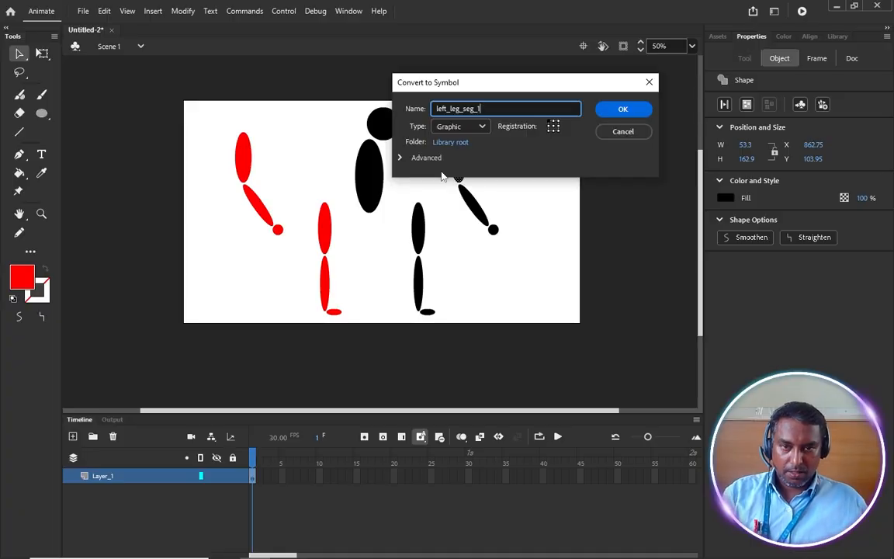
pyautogui.doubleClick(448, 108)
pyautogui.write('right_')
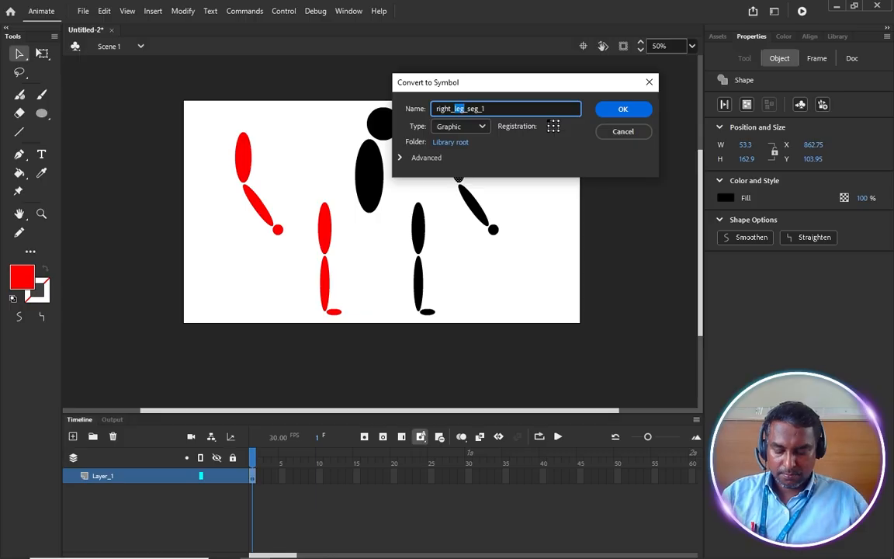
pyautogui.write('hand')
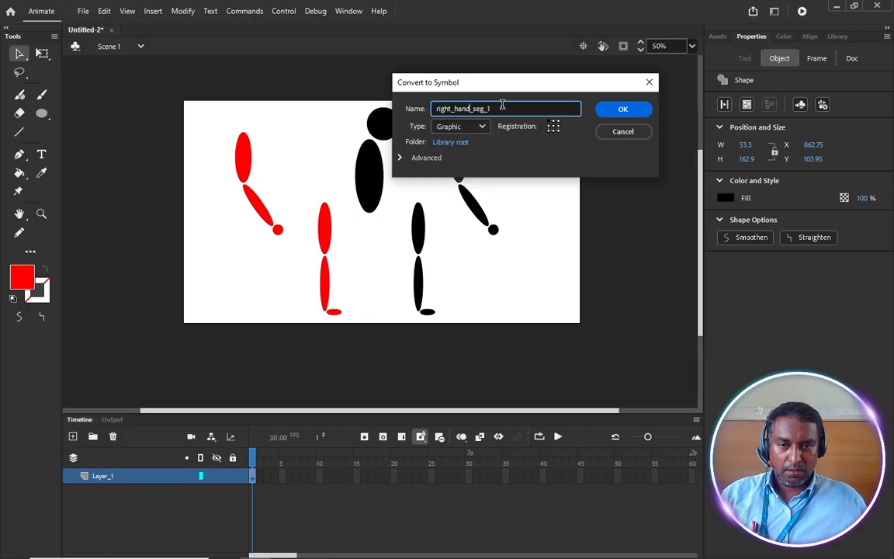
pyautogui.moveTo(502, 108); pyautogui.dragTo(350, 109)
pyautogui.hotkey('ctrl', 'c')
pyautogui.click(613, 111)
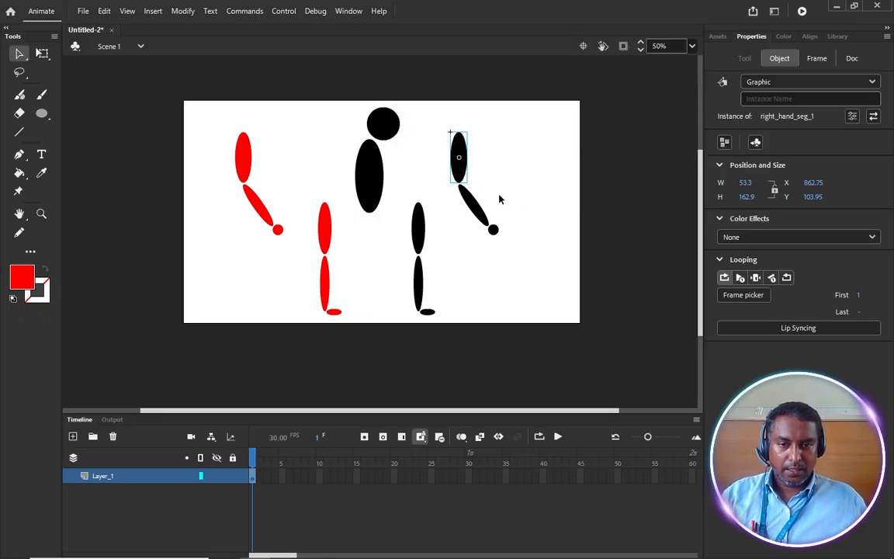
# Convert the black forearm oval to a graphic symbol named right_hand_seg_2.
pyautogui.click(481, 211)
pyautogui.press('F8')
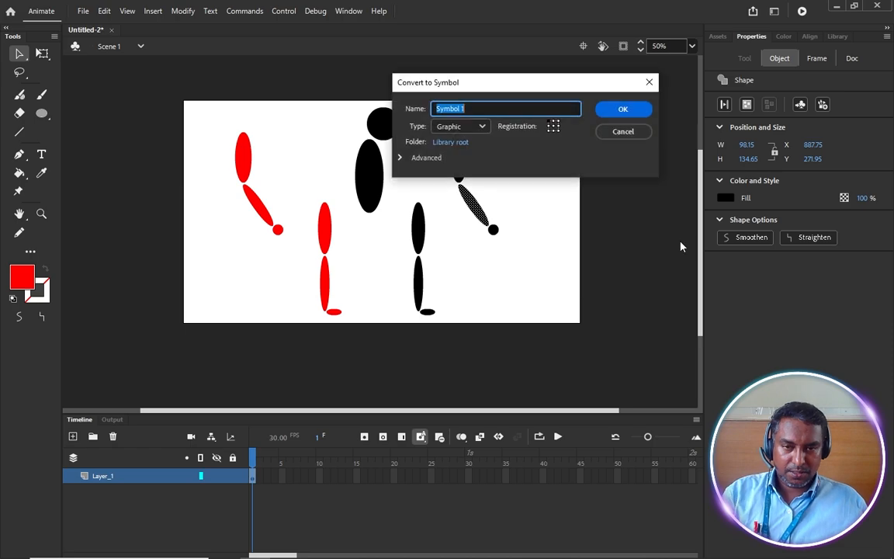
pyautogui.hotkey('ctrl', 'v')
pyautogui.press('BackSpace')
pyautogui.write('2')
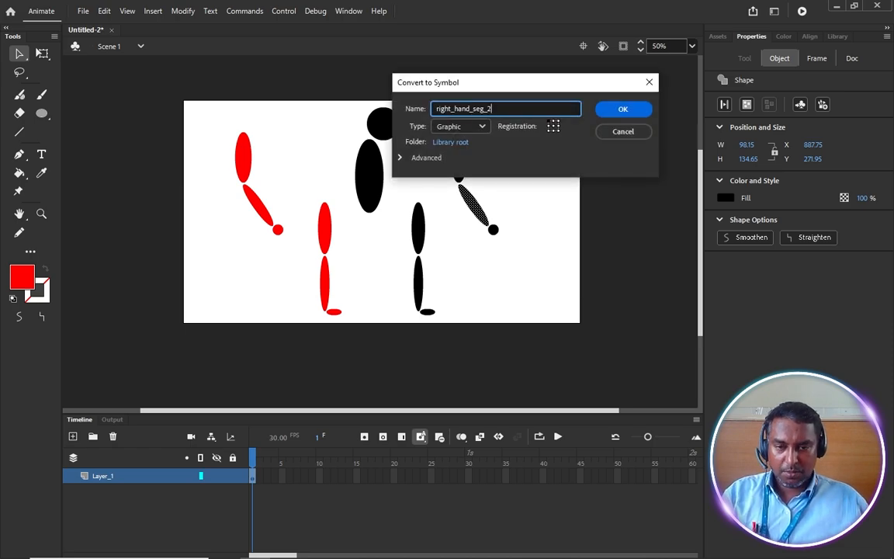
pyautogui.press('Return')
# Convert the black hand circle to a graphic symbol named right_hand_seg_3.
pyautogui.click(495, 232)
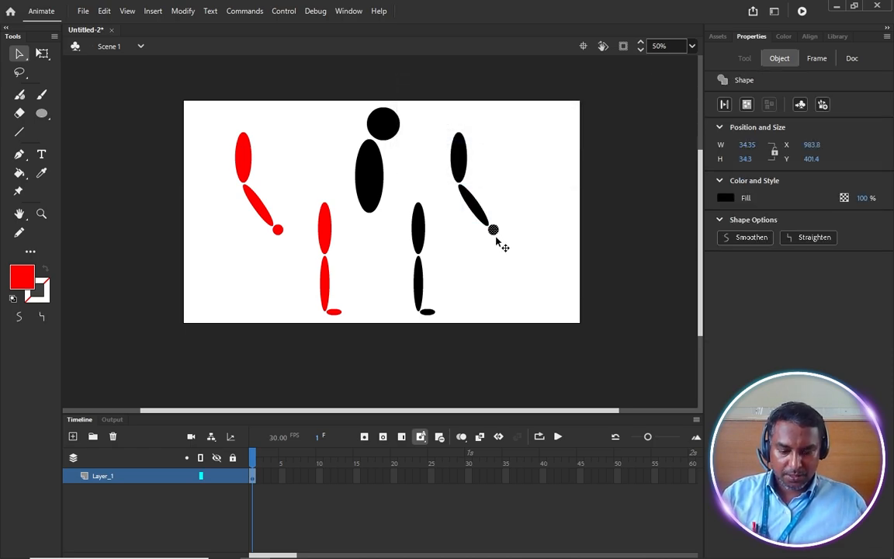
pyautogui.press('F8')
pyautogui.hotkey('ctrl', 'v')
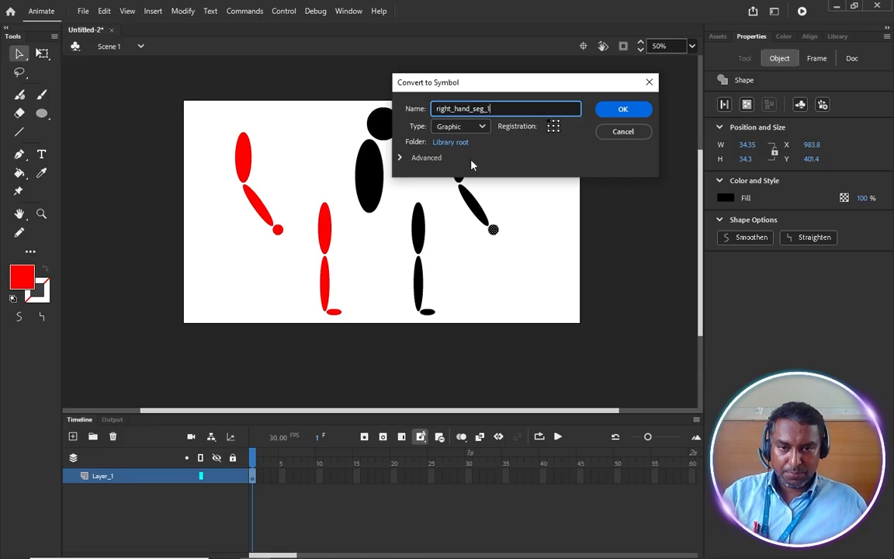
pyautogui.press('BackSpace')
pyautogui.write('3')
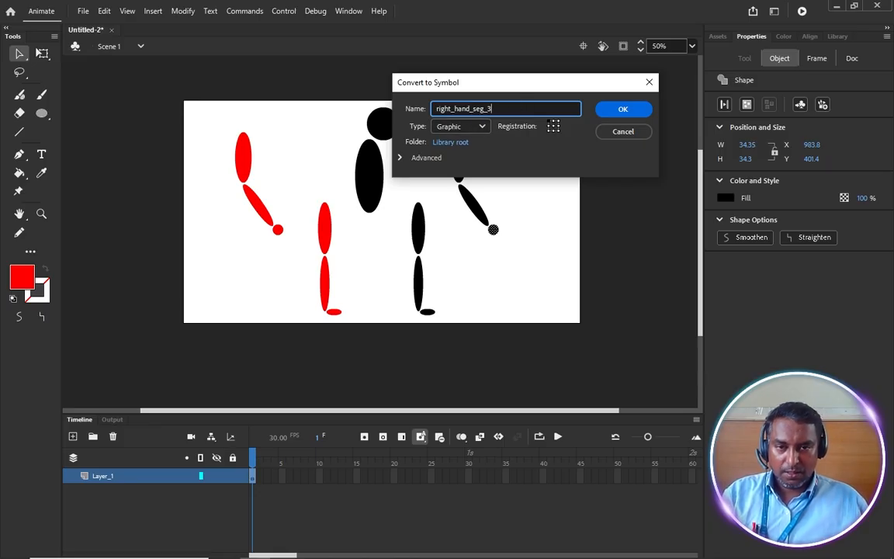
pyautogui.press('Return')
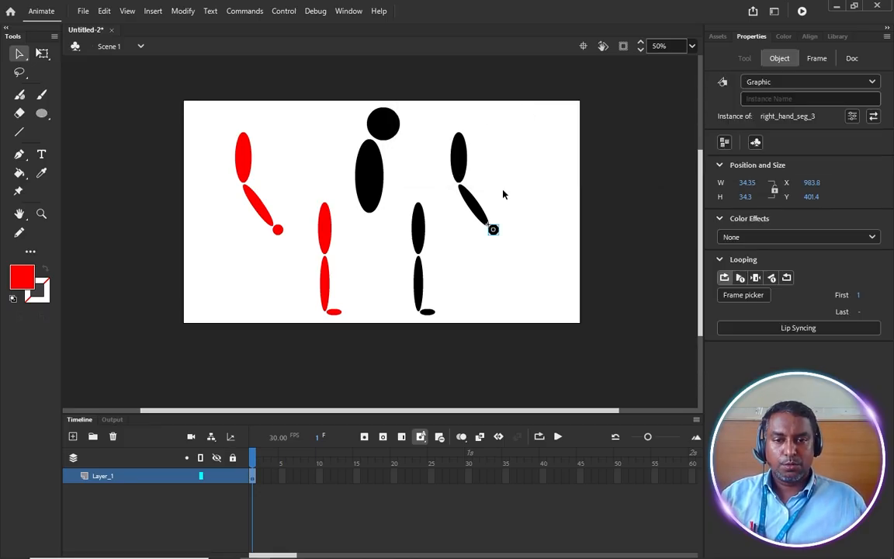
pyautogui.moveTo(525, 261); pyautogui.dragTo(447, 108)
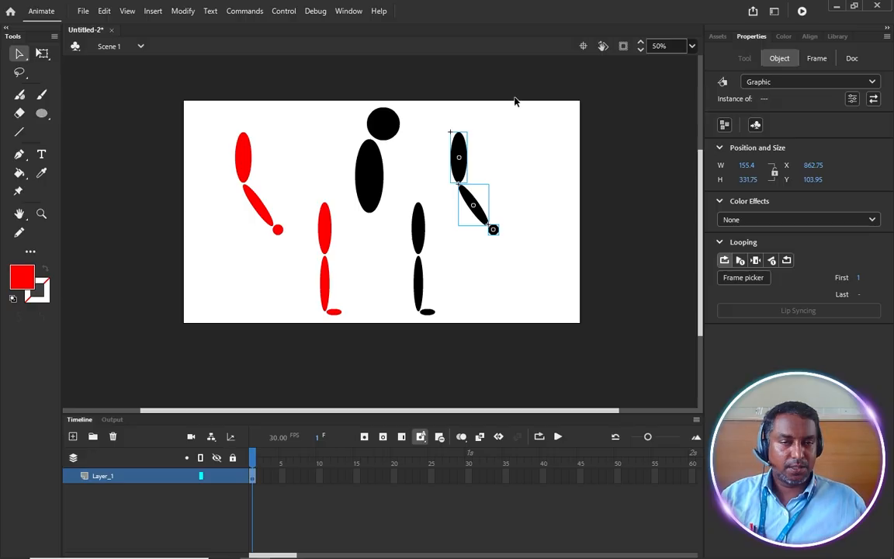
pyautogui.moveTo(200, 106); pyautogui.dragTo(281, 265)
pyautogui.click(275, 257)
# Convert the red upper-arm oval to a graphic symbol named left_hand_seg_1, copying the name for reuse.
pyautogui.click(247, 165)
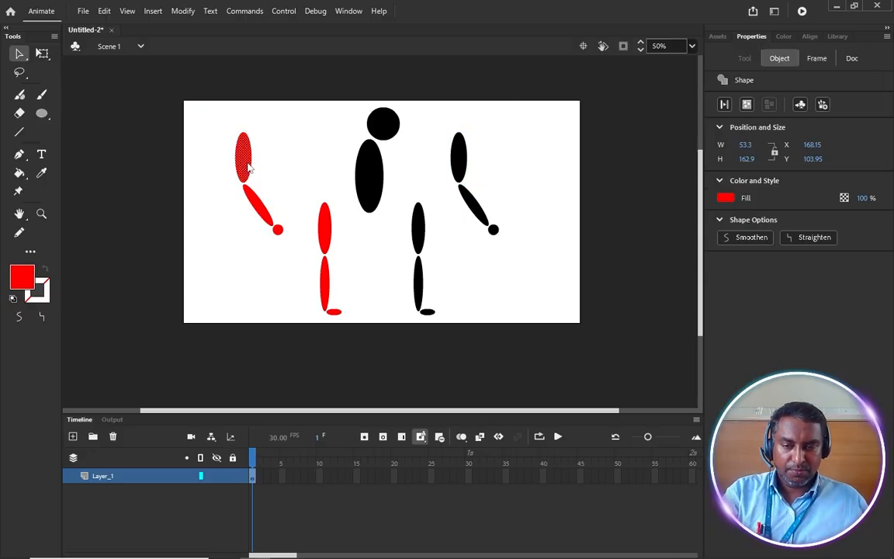
pyautogui.press('F8')
pyautogui.write('right_hand_seg_1')
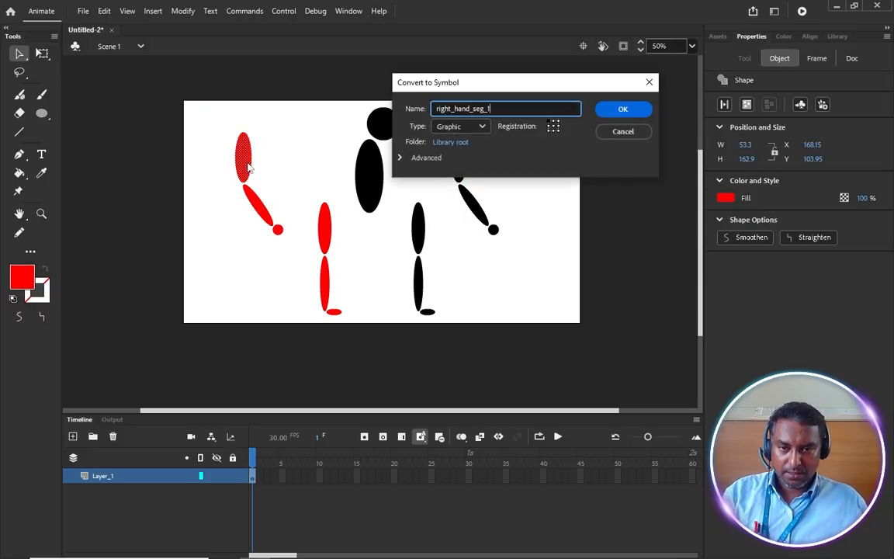
pyautogui.doubleClick(442, 109)
pyautogui.write('left')
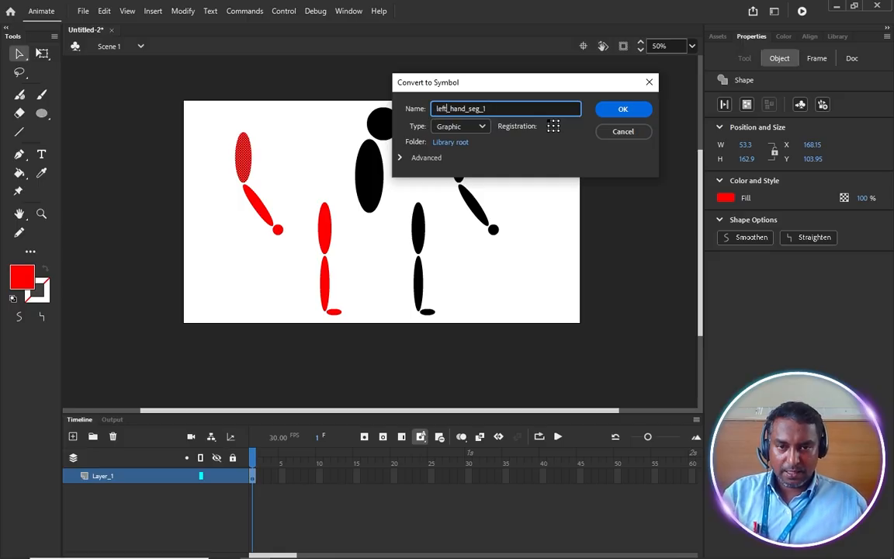
pyautogui.hotkey('ctrl', 'a')
pyautogui.hotkey('ctrl', 'c')
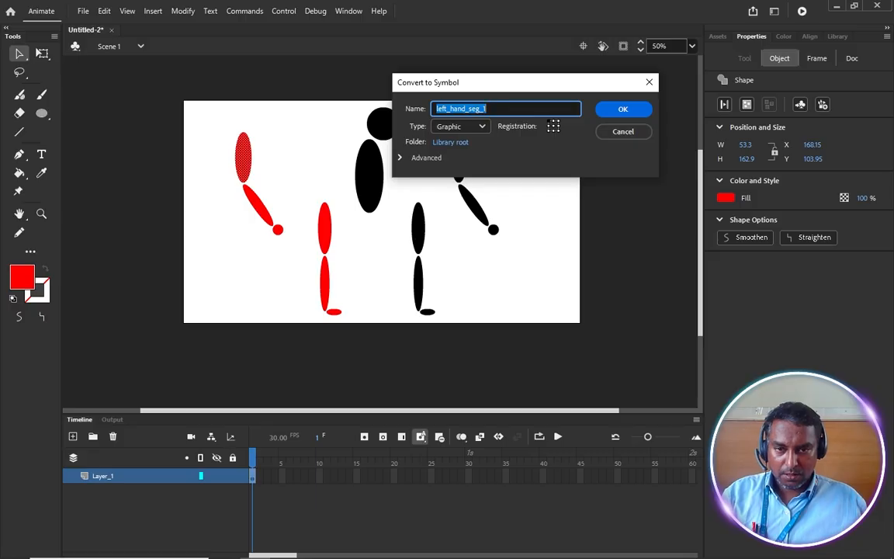
pyautogui.press('Return')
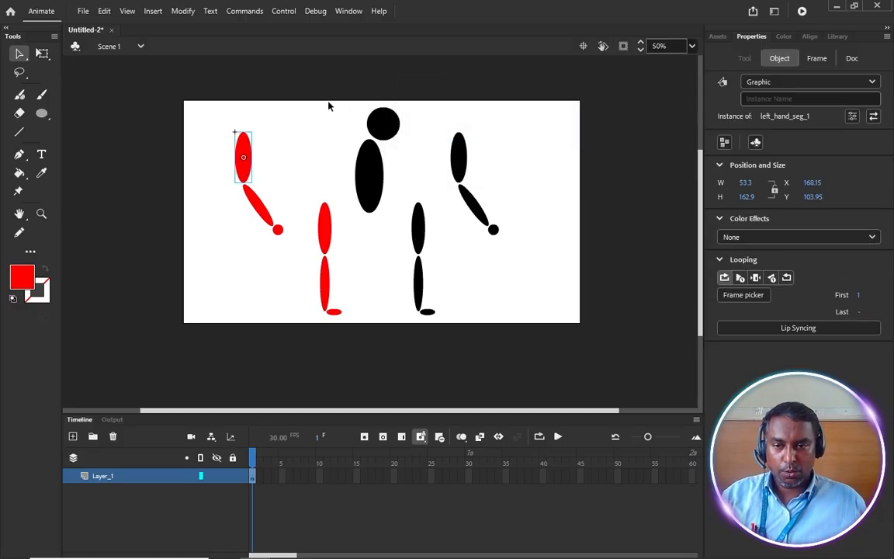
# Convert the red forearm oval to a graphic symbol named left_hand_seg_2, reusing the copied name.
pyautogui.click(260, 203)
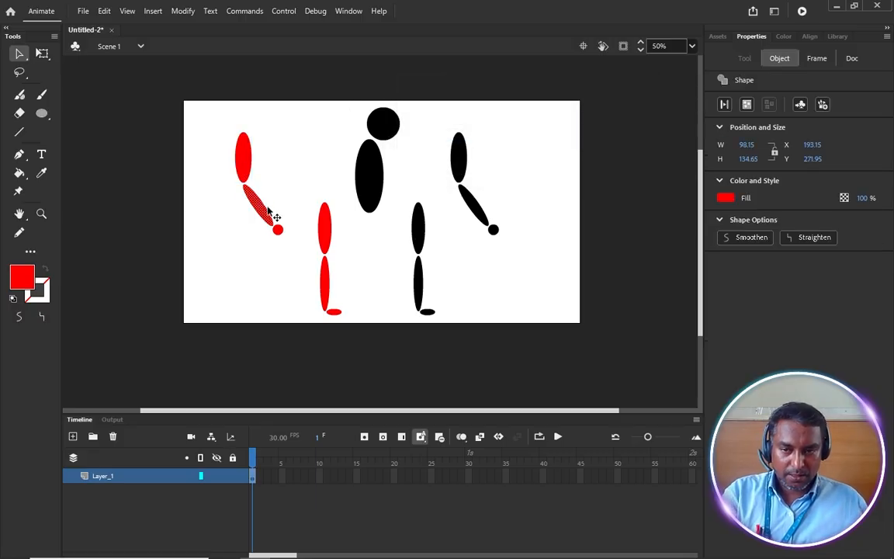
pyautogui.press('F8')
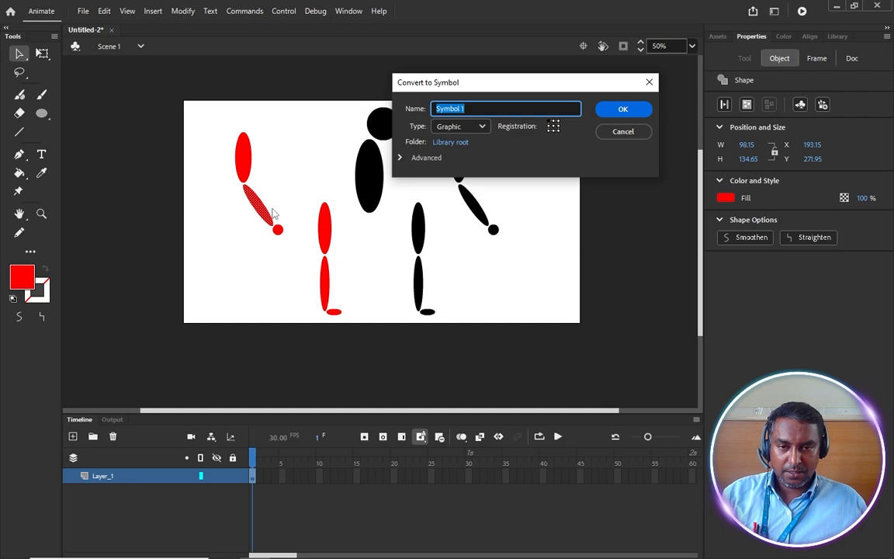
pyautogui.hotkey('ctrl', 'v')
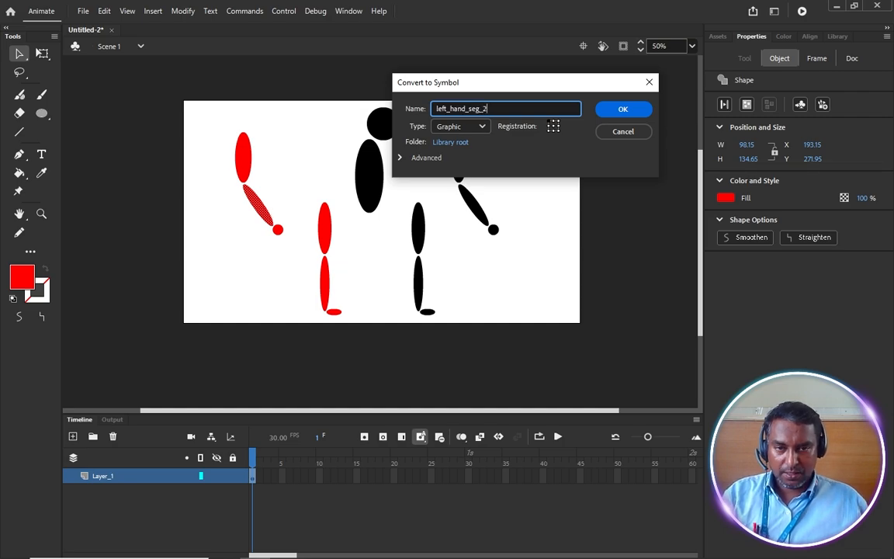
pyautogui.write('2')
pyautogui.press('Return')
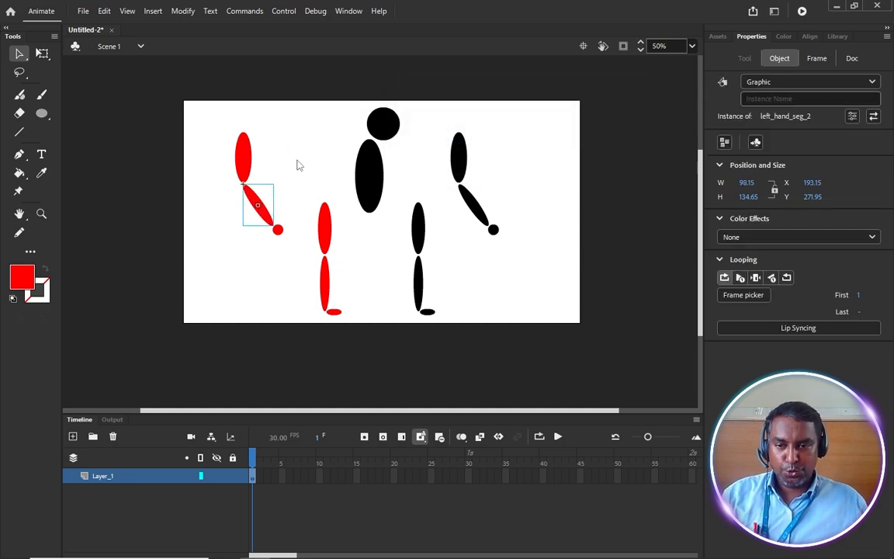
# Convert the red hand circle to a graphic symbol named left_hand_seg_3, reusing the copied name.
pyautogui.click(278, 231)
pyautogui.press('F8')
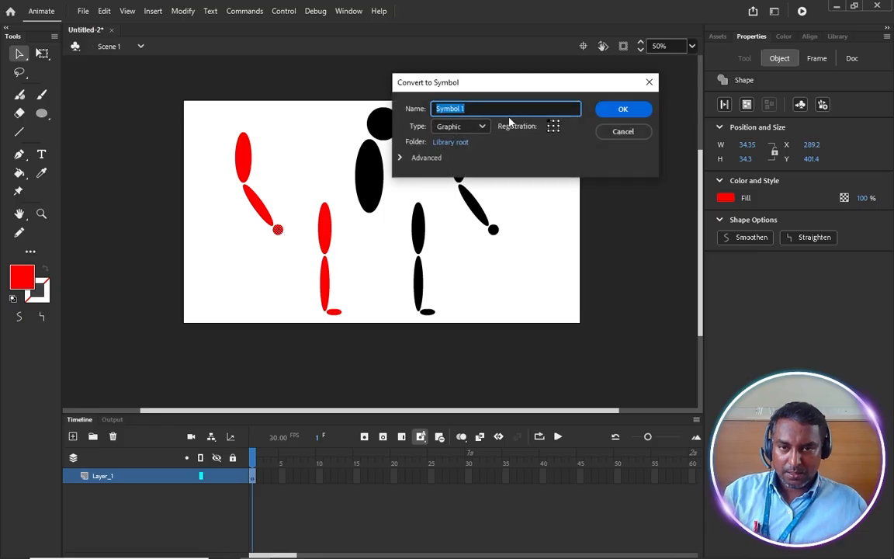
pyautogui.hotkey('ctrl', 'v')
pyautogui.write('3')
pyautogui.press('Return')
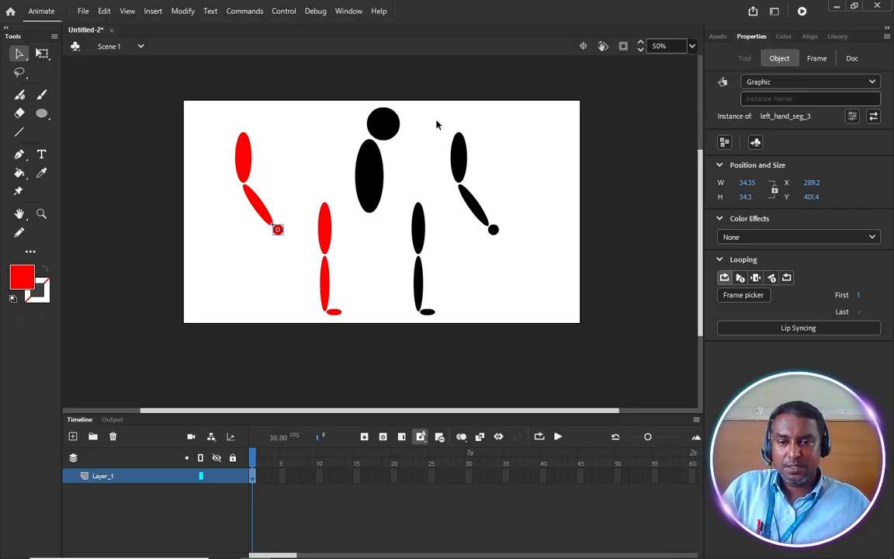
# Review the arm, leg, head and body symbols group by group on the stage, and check their entries in the library.
pyautogui.moveTo(507, 125); pyautogui.dragTo(455, 233)
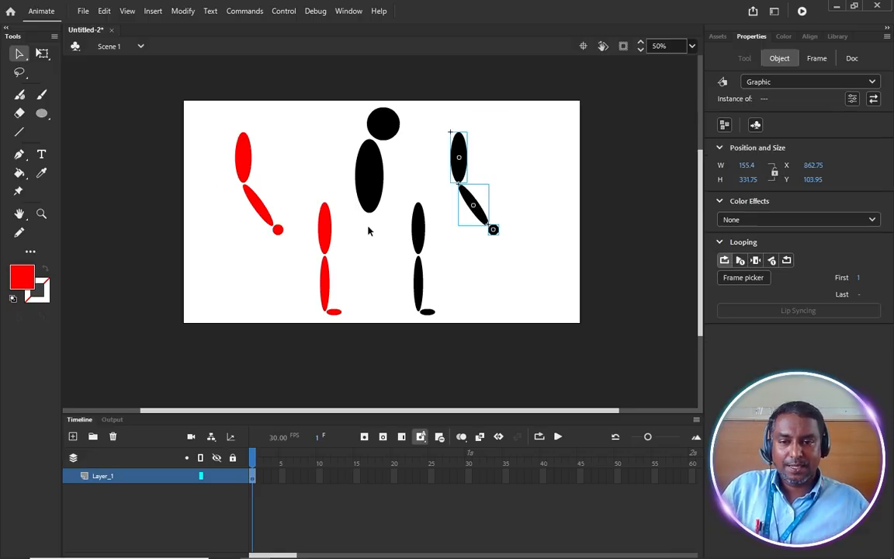
pyautogui.moveTo(186, 125); pyautogui.dragTo(287, 264)
pyautogui.moveTo(453, 323); pyautogui.dragTo(317, 233)
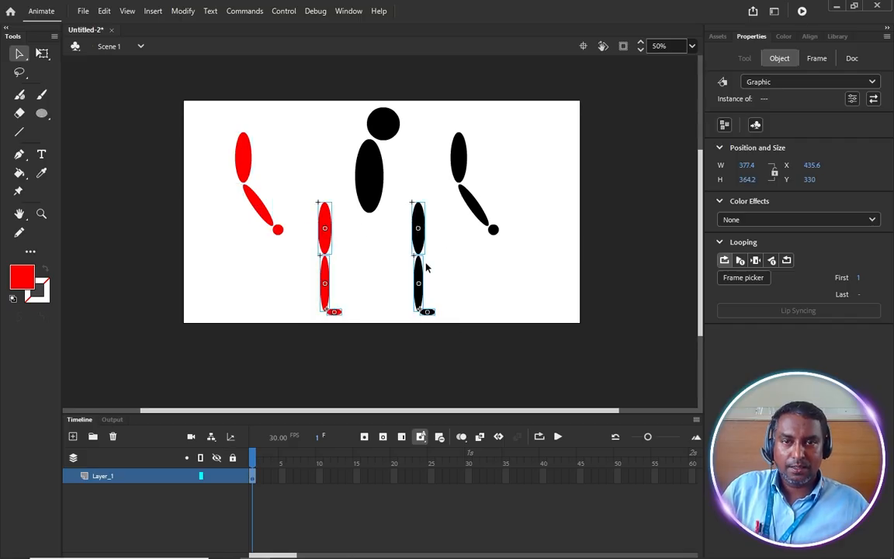
pyautogui.moveTo(404, 98); pyautogui.dragTo(361, 191)
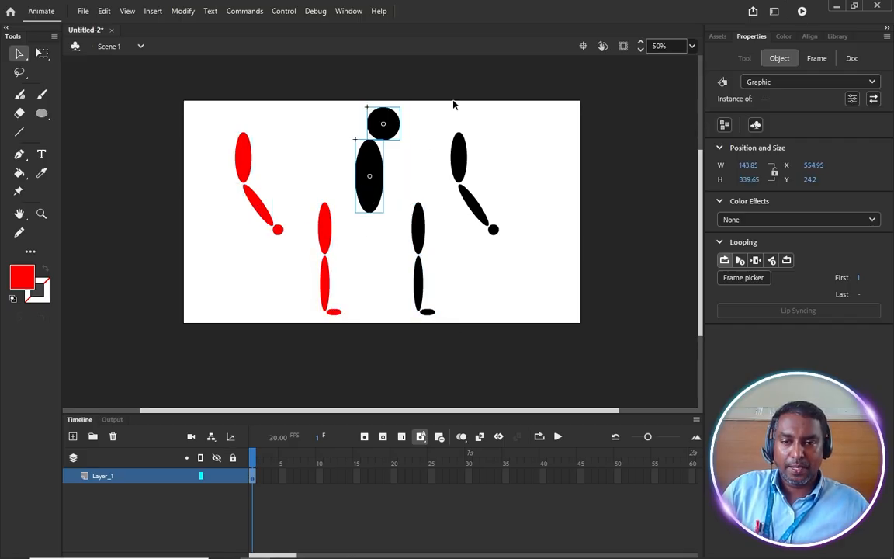
pyautogui.click(454, 105)
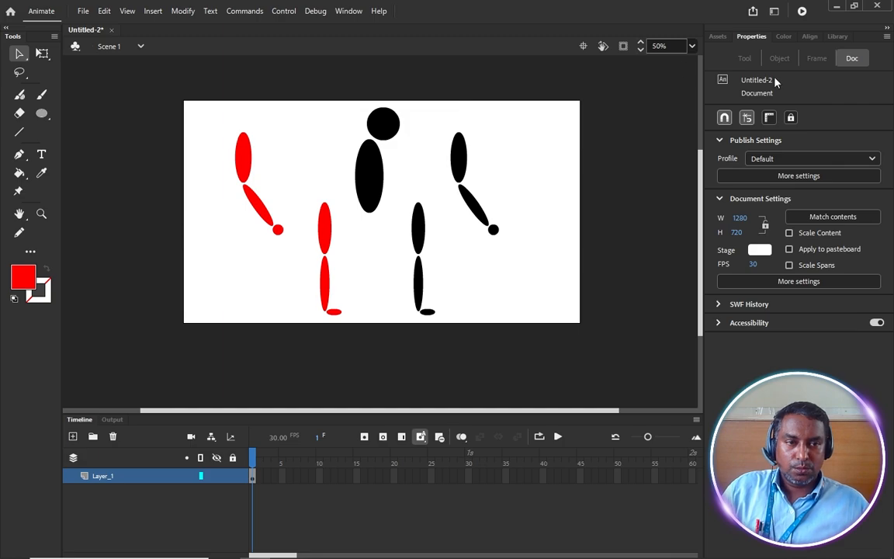
pyautogui.click(837, 36)
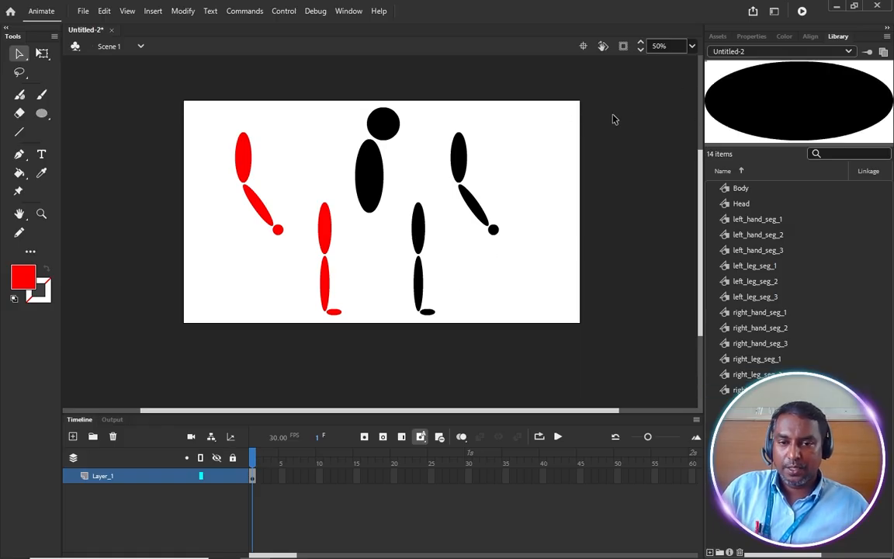
pyautogui.moveTo(519, 99); pyautogui.dragTo(226, 379)
pyautogui.click(368, 314)
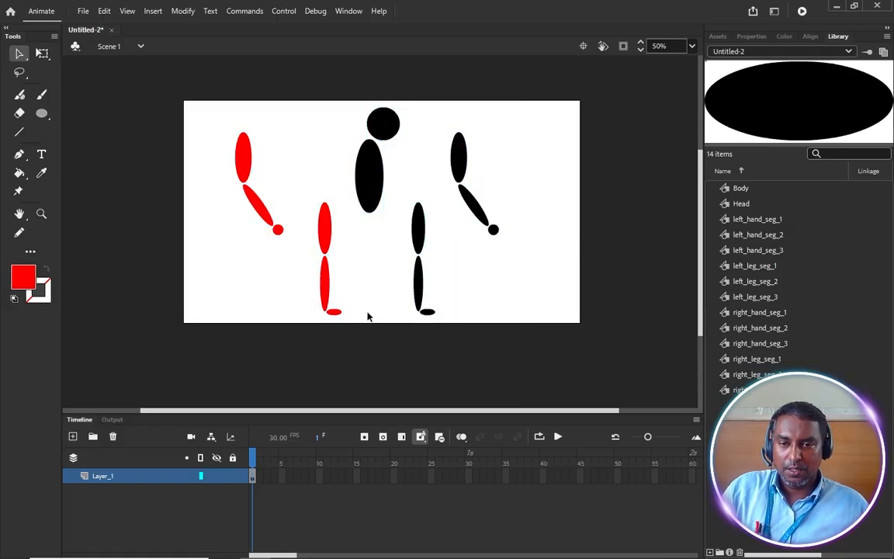
# Open the Head symbol to inspect its inner shape, and return to Scene 1.
pyautogui.scroll(5, 373, 124)
pyautogui.doubleClick(381, 138)
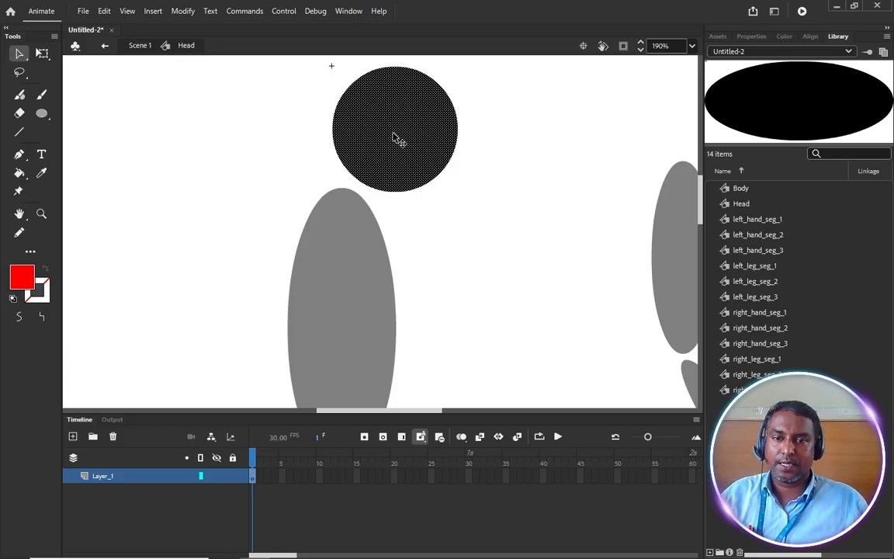
pyautogui.click(139, 46)
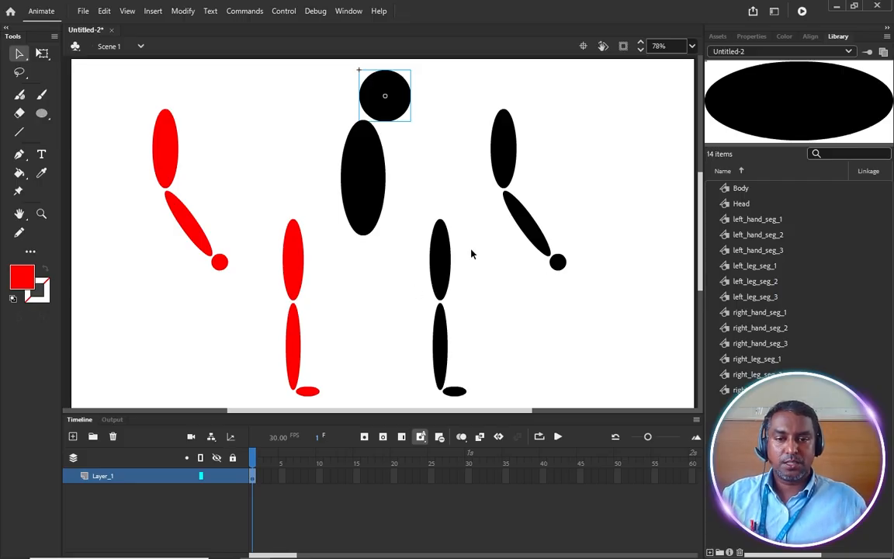
# Move the three segments of the black leg together until the thigh sits just beside the body's lower end.
pyautogui.moveTo(481, 404); pyautogui.dragTo(389, 223)
pyautogui.moveTo(435, 256); pyautogui.dragTo(401, 258)
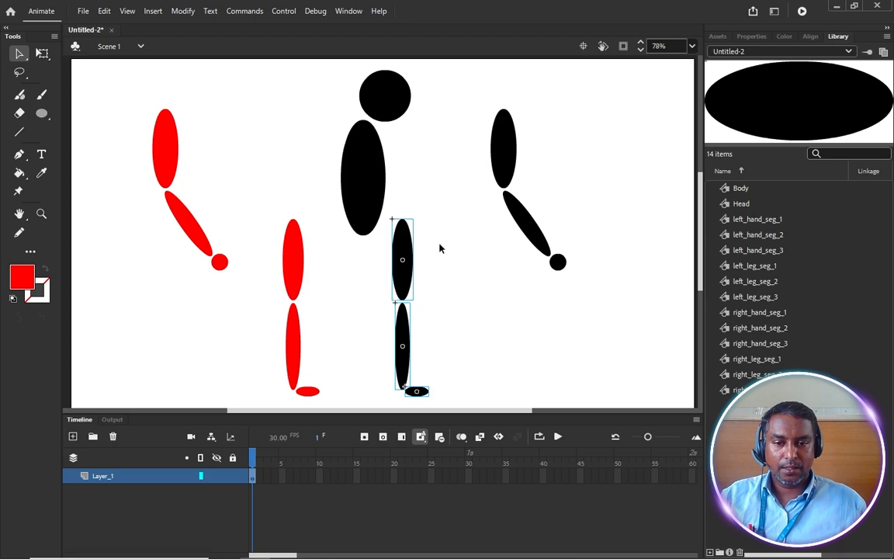
pyautogui.moveTo(405, 260)
pyautogui.mouseDown()
pyautogui.moveTo(398, 272)
pyautogui.moveTo(393, 261)
pyautogui.mouseUp()
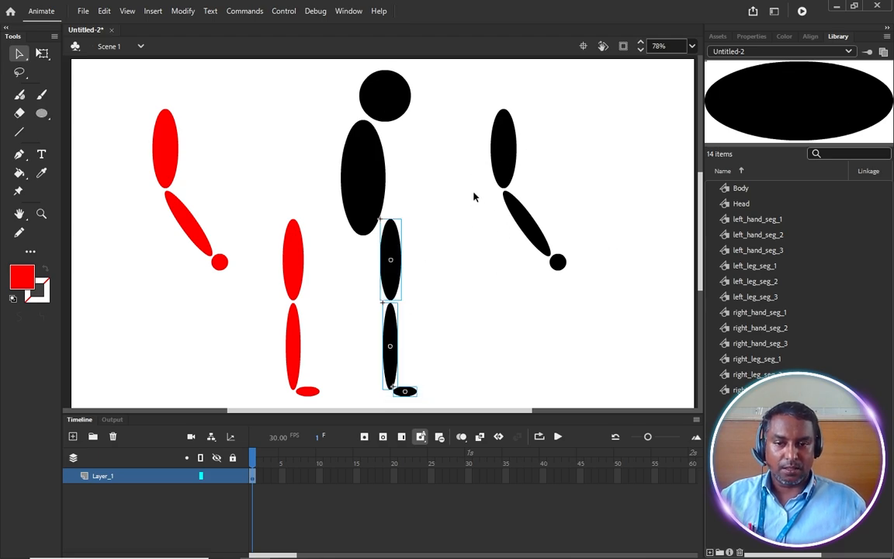
# Shift the three segments of the red leg together slightly upward and away from the body.
pyautogui.moveTo(323, 251); pyautogui.dragTo(270, 413)
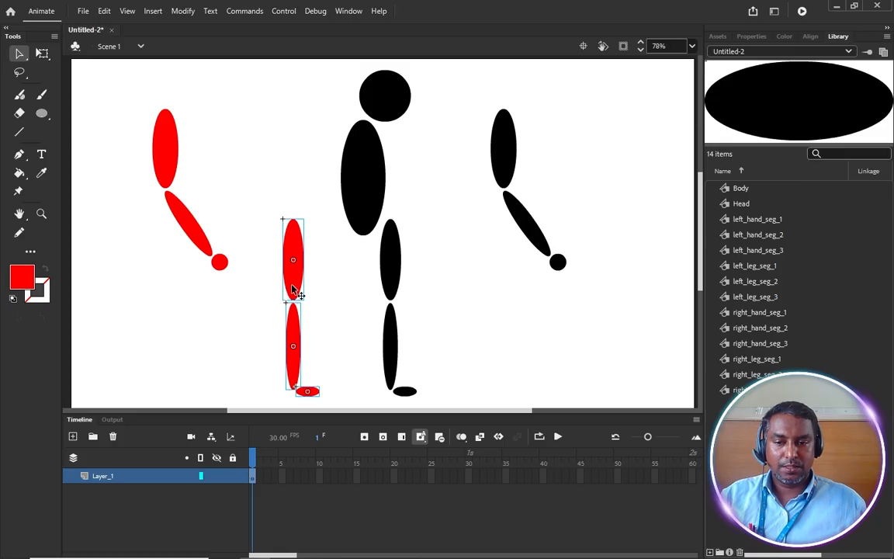
pyautogui.moveTo(287, 293)
pyautogui.mouseDown()
pyautogui.moveTo(358, 294)
pyautogui.moveTo(314, 295)
pyautogui.moveTo(283, 282)
pyautogui.mouseUp()
pyautogui.scroll(-3, 438, 297)
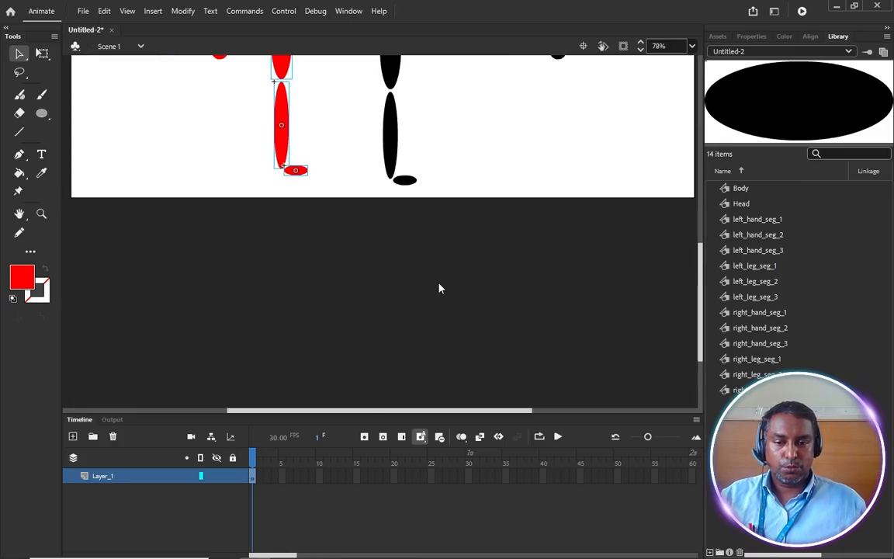
pyautogui.scroll(3, 440, 290)
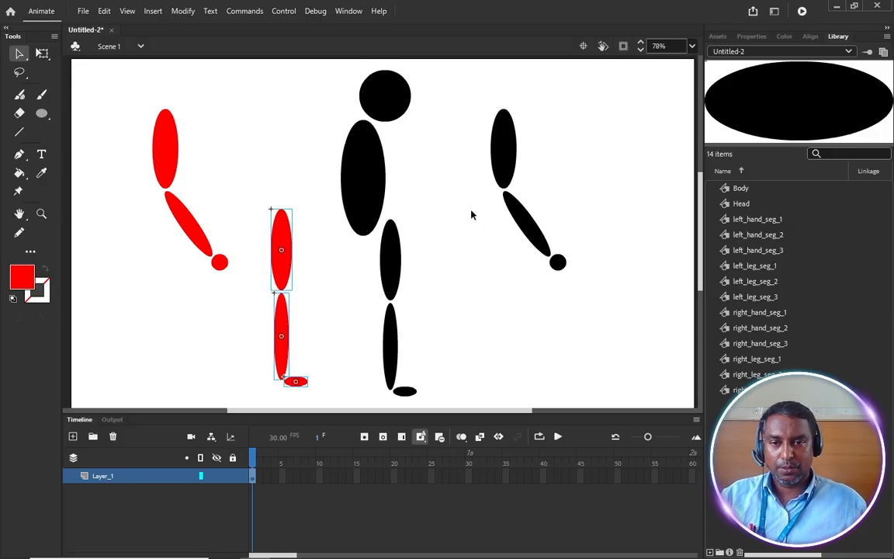
# Lower the black leg, rotate it forward with Free Transform, and place its thigh directly under the body.
pyautogui.scroll(-1, 473, 213)
pyautogui.scroll(3, 409, 259)
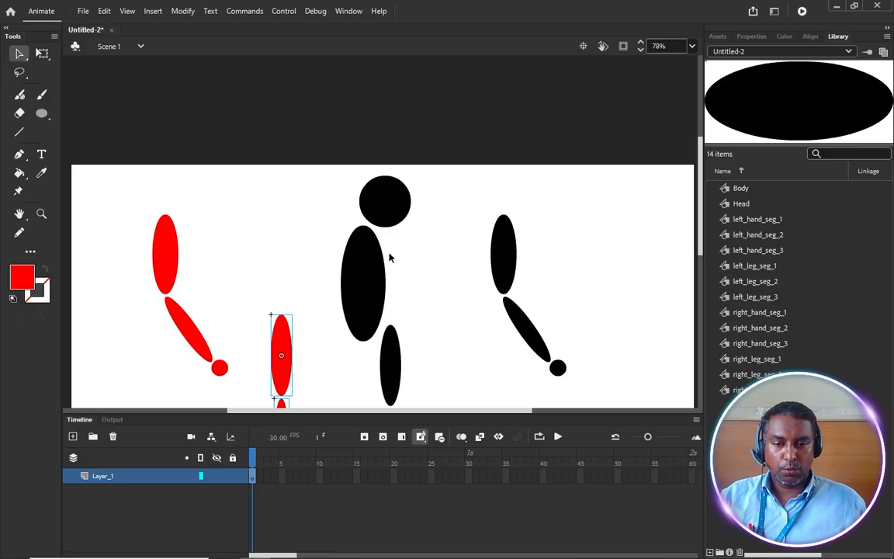
pyautogui.scroll(-2, 391, 255)
pyautogui.scroll(-2, 394, 252)
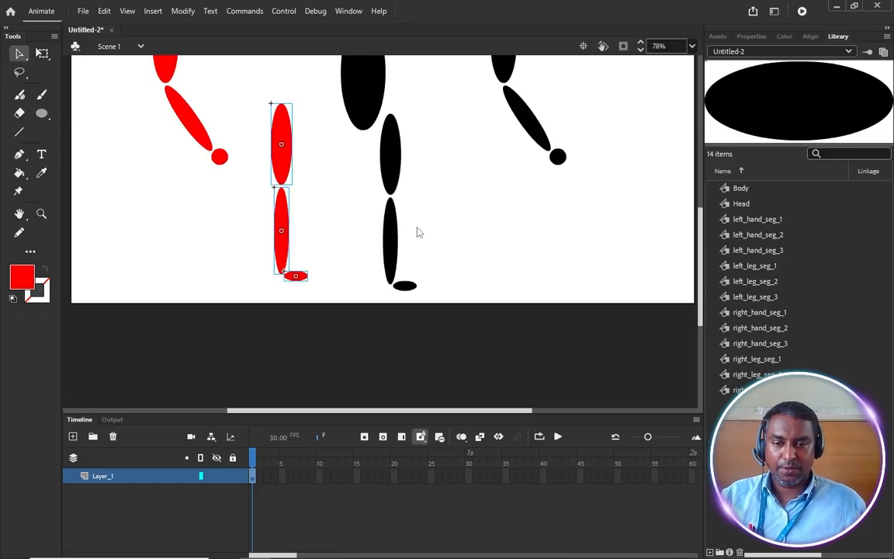
pyautogui.moveTo(466, 317); pyautogui.dragTo(383, 168)
pyautogui.press('q')
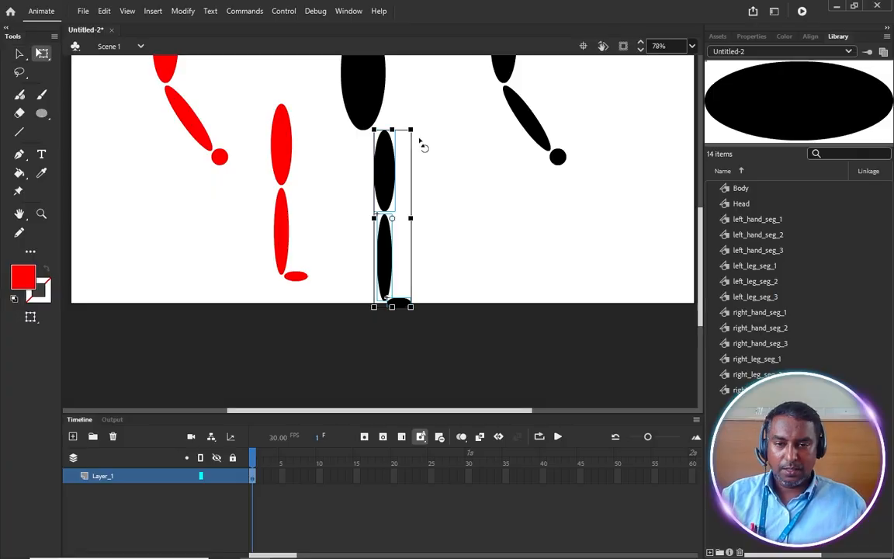
pyautogui.moveTo(420, 317); pyautogui.dragTo(435, 311)
pyautogui.moveTo(374, 164); pyautogui.dragTo(375, 170)
pyautogui.click(351, 246)
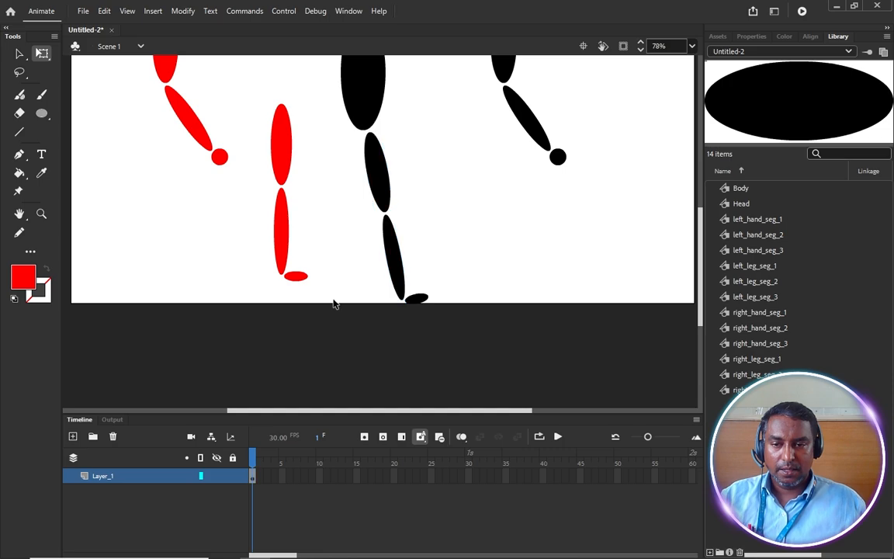
# Select the three red leg segments together, try scaling them with Free Transform, and undo the scaling.
pyautogui.moveTo(333, 303); pyautogui.dragTo(268, 97)
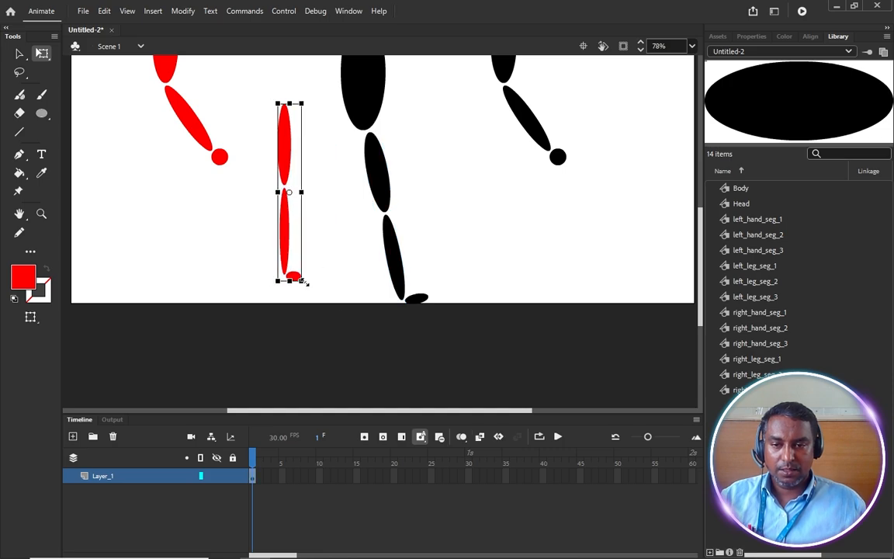
pyautogui.moveTo(305, 283); pyautogui.dragTo(316, 291)
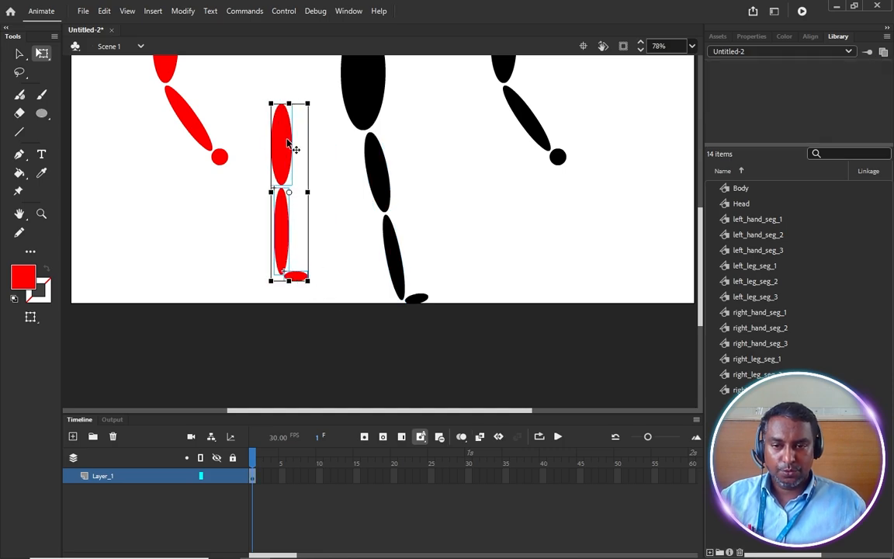
pyautogui.moveTo(307, 104); pyautogui.dragTo(304, 142)
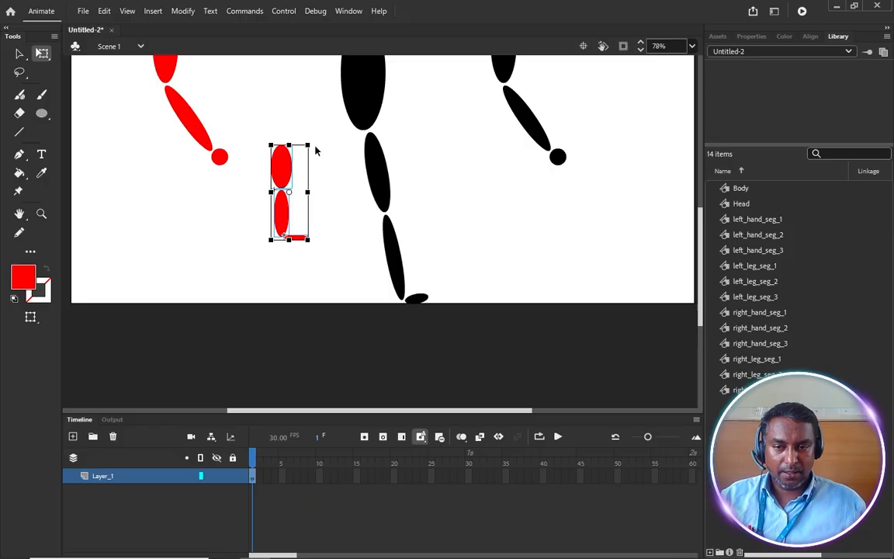
pyautogui.hotkey('ctrl', 'z')
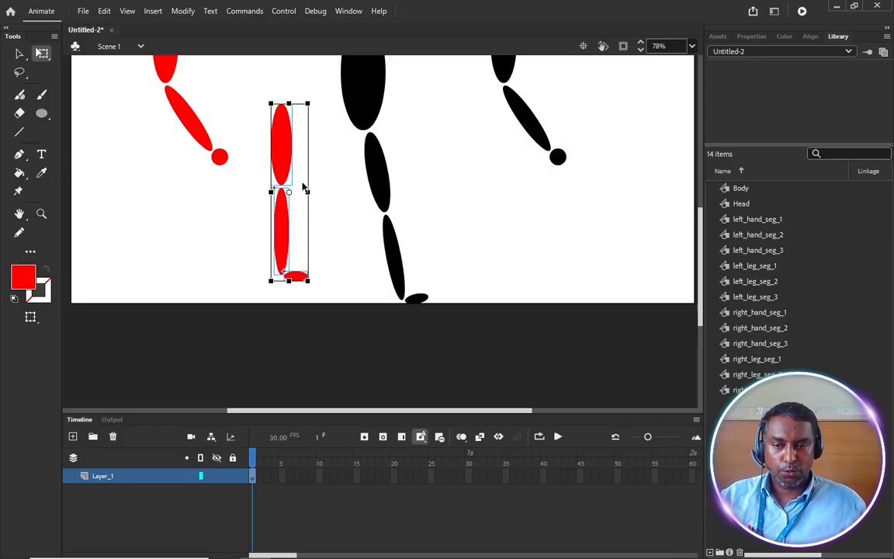
# Rotate the red leg backward and position it under the body so its thigh overlaps the top of the black thigh.
pyautogui.moveTo(318, 292); pyautogui.dragTo(299, 295)
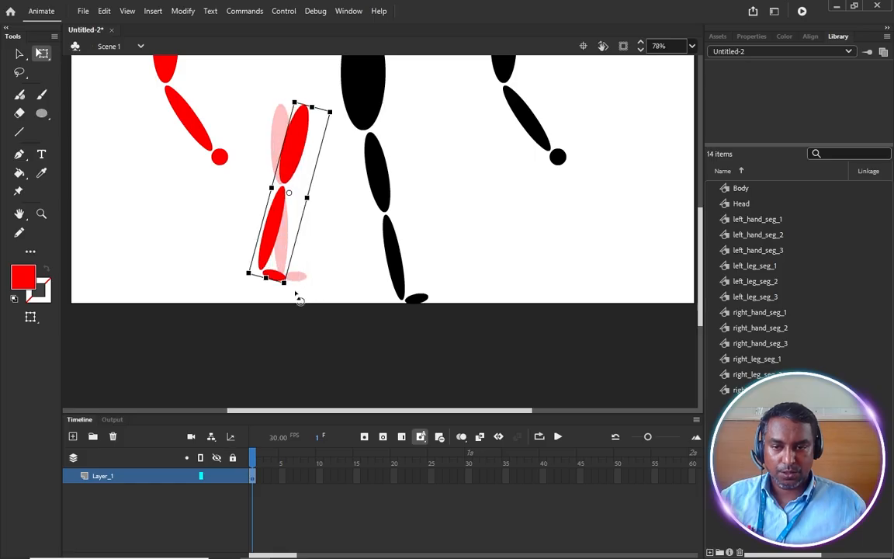
pyautogui.moveTo(293, 150); pyautogui.dragTo(345, 175)
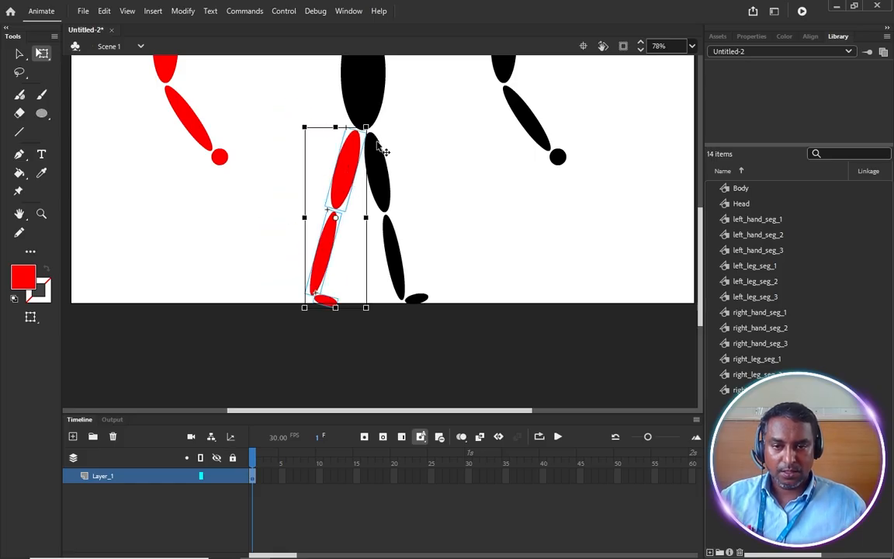
pyautogui.scroll(-3, 378, 148)
pyautogui.scroll(3, 366, 147)
pyautogui.scroll(2, 359, 156)
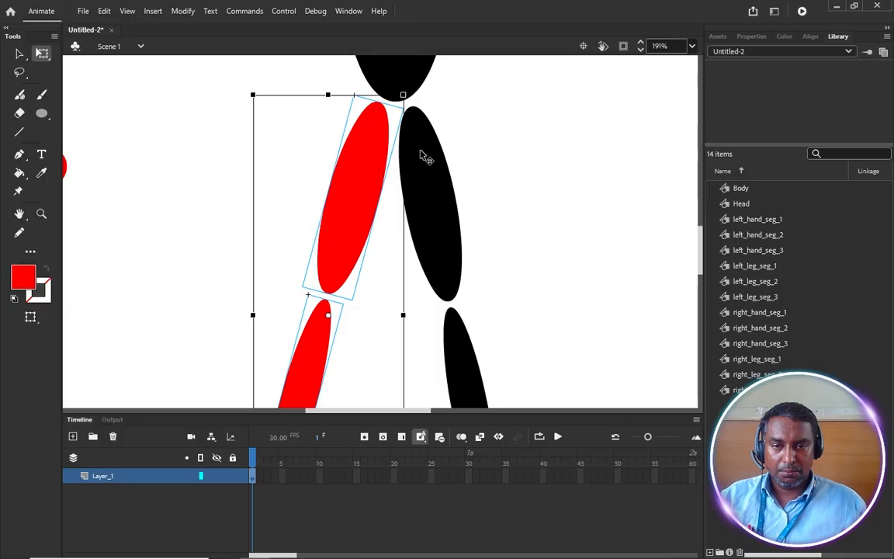
pyautogui.scroll(-1, 419, 148)
pyautogui.moveTo(386, 153)
pyautogui.mouseDown()
pyautogui.moveTo(401, 142)
pyautogui.moveTo(395, 158)
pyautogui.mouseUp()
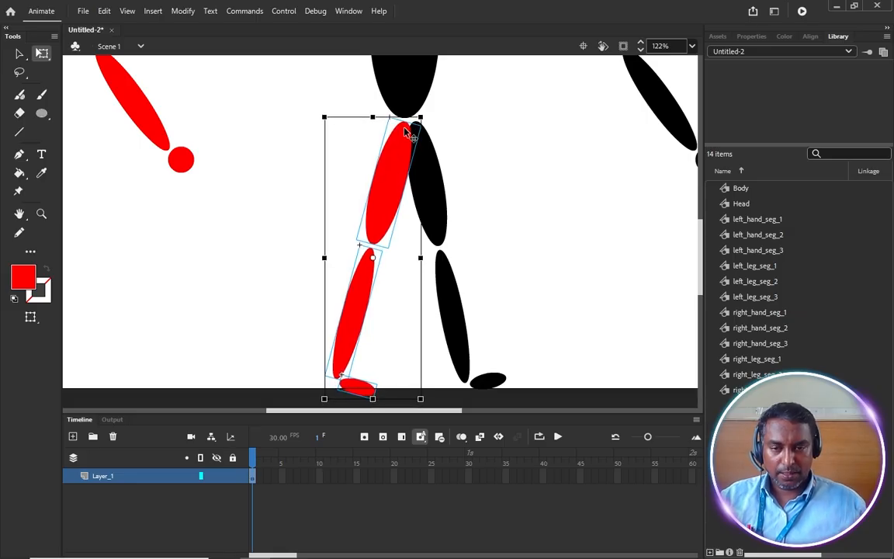
pyautogui.scroll(-3, 409, 116)
pyautogui.click(481, 201)
pyautogui.scroll(3, 407, 242)
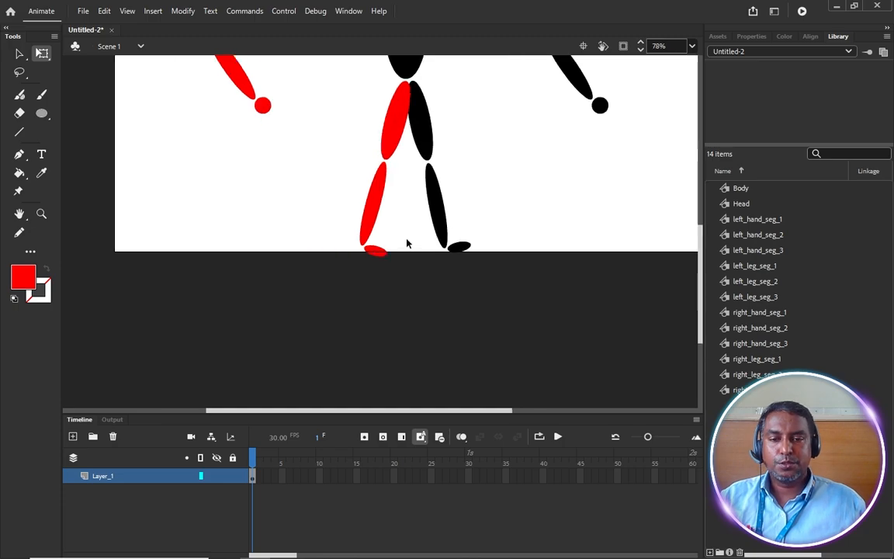
# Select the three red leg segments together and send them to the back so the red thigh sits behind the black thigh.
pyautogui.moveTo(331, 79); pyautogui.dragTo(392, 292)
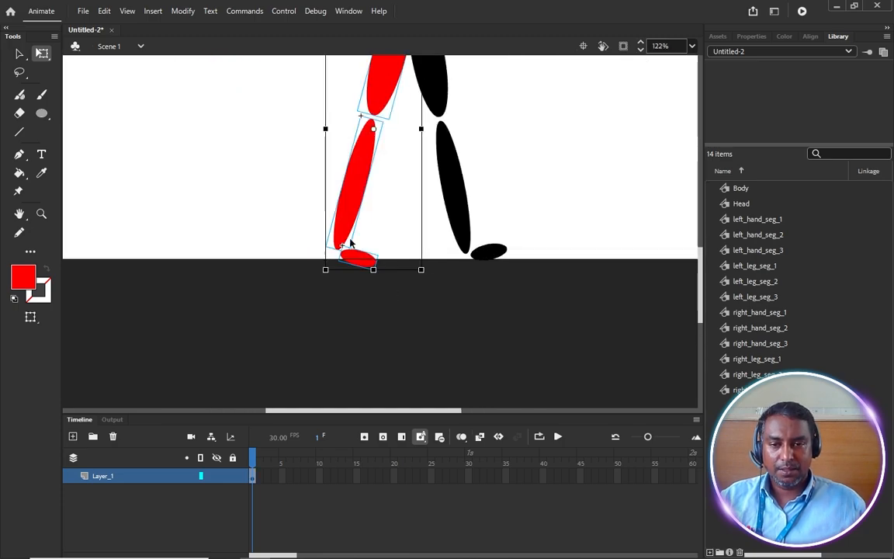
pyautogui.scroll(5, 348, 238)
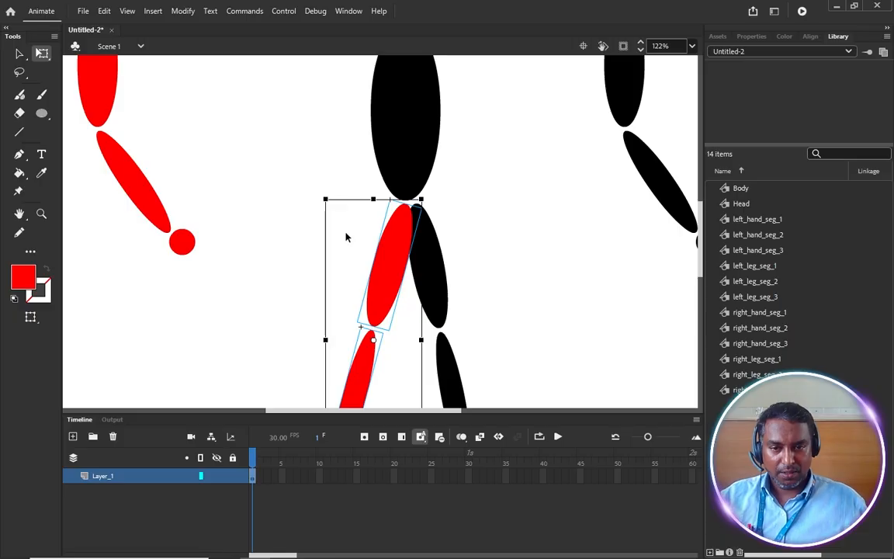
pyautogui.scroll(-5, 347, 233)
pyautogui.scroll(-3, 353, 233)
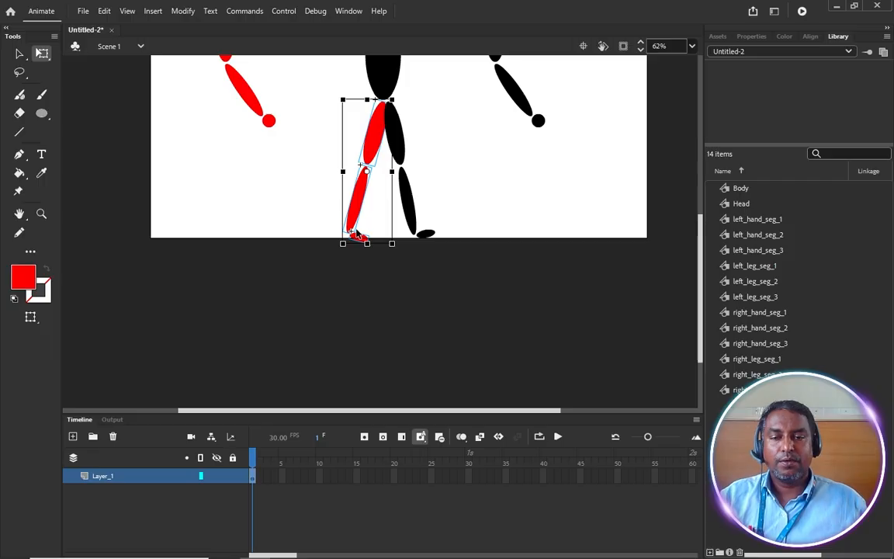
pyautogui.rightClick(369, 134)
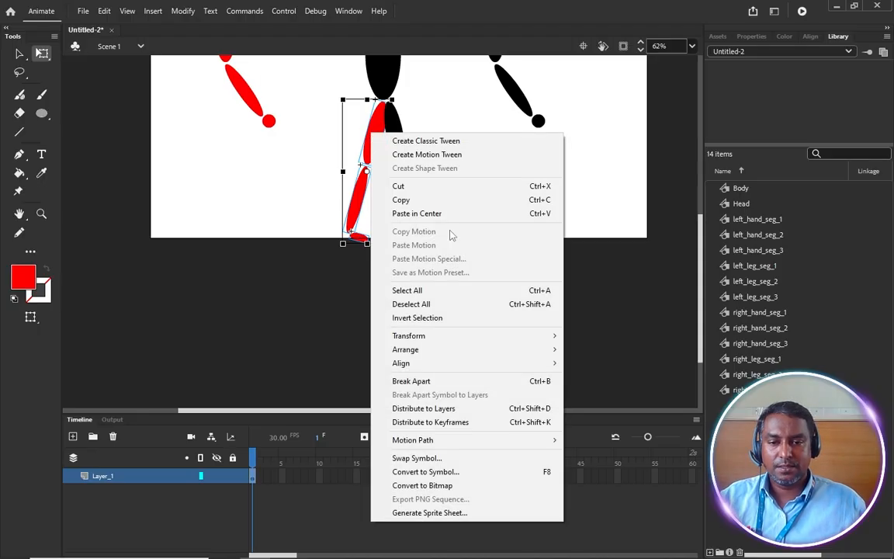
pyautogui.moveTo(461, 344)
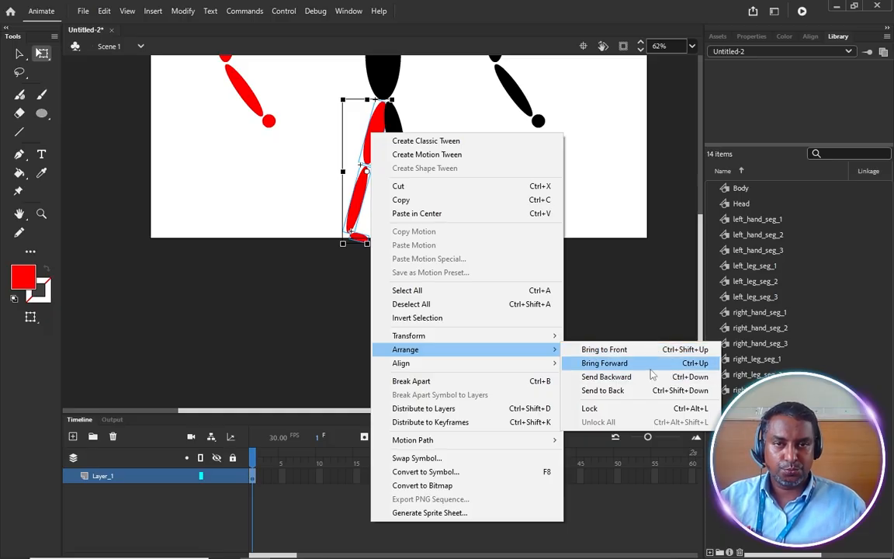
pyautogui.click(313, 199)
pyautogui.click(315, 186)
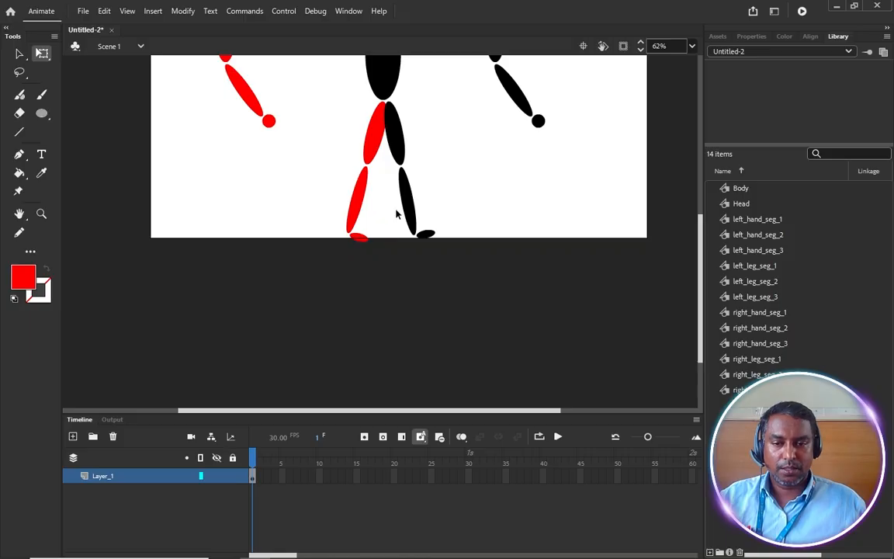
# Select the three red arm segments together and move them onto the body, with the upper arm starting at the body's top.
pyautogui.scroll(3, 396, 214)
pyautogui.moveTo(578, 111); pyautogui.dragTo(484, 235)
pyautogui.moveTo(290, 85); pyautogui.dragTo(228, 233)
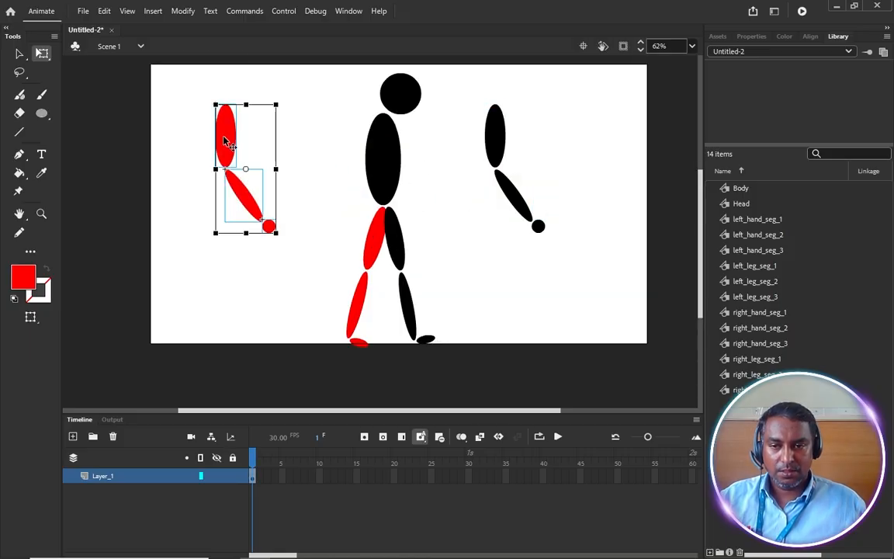
pyautogui.moveTo(225, 124); pyautogui.dragTo(386, 143)
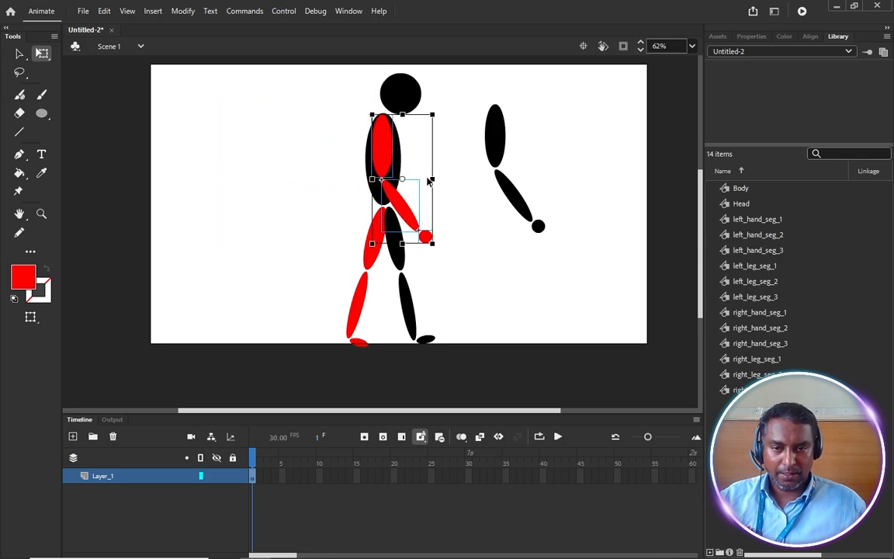
# Rotate the red arm forward about a transformation point at its shoulder and send it to the back, behind the body.
pyautogui.moveTo(403, 179); pyautogui.dragTo(382, 115)
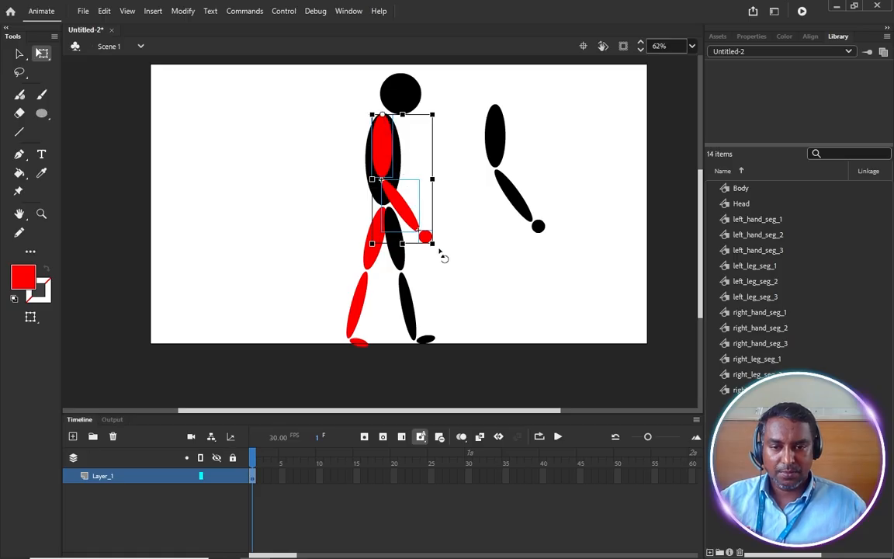
pyautogui.moveTo(439, 251); pyautogui.dragTo(475, 242)
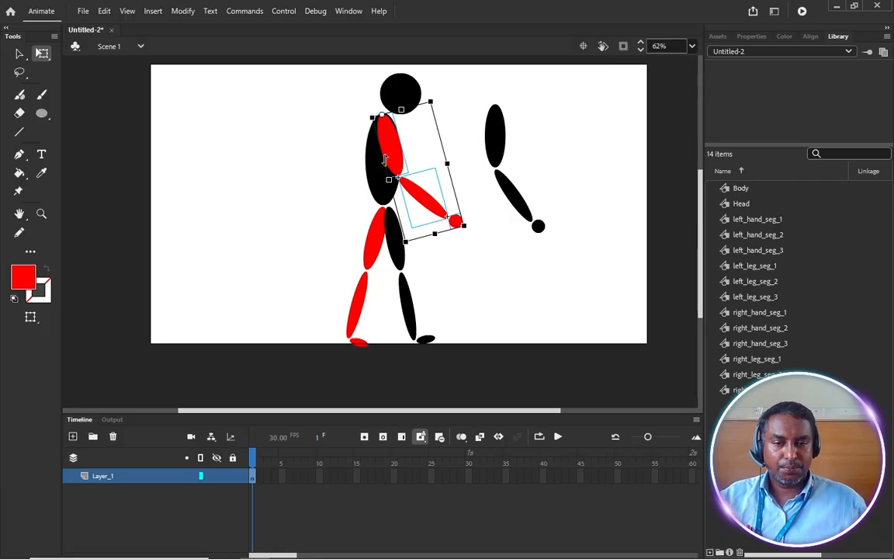
pyautogui.hotkey('ctrl', 'shift', 'Down')
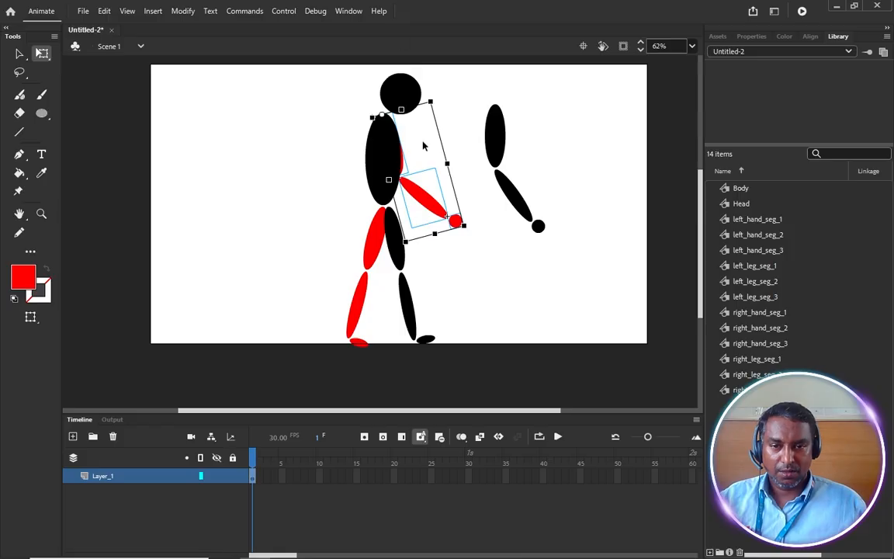
pyautogui.click(559, 223)
# Rotate the three black arm segments backward with Free Transform and move them beside the character's back.
pyautogui.moveTo(569, 266); pyautogui.dragTo(489, 153)
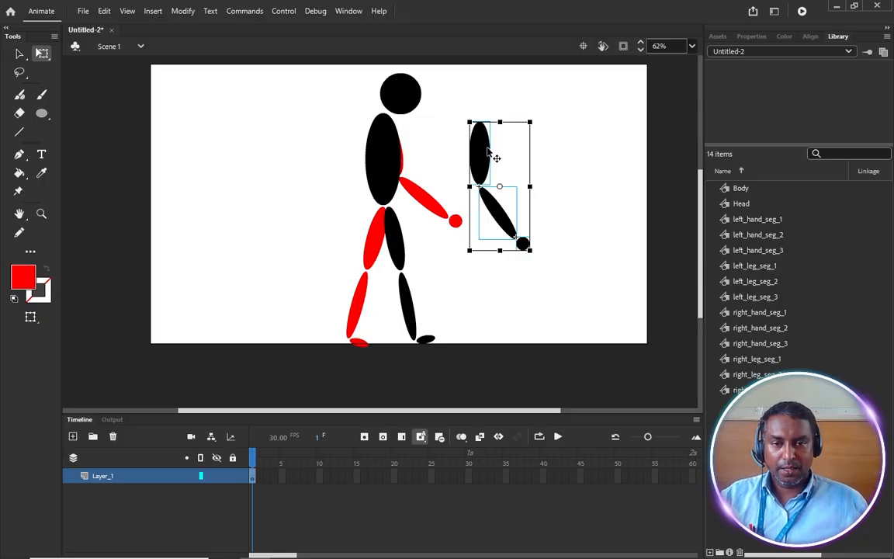
pyautogui.moveTo(500, 187); pyautogui.dragTo(481, 125)
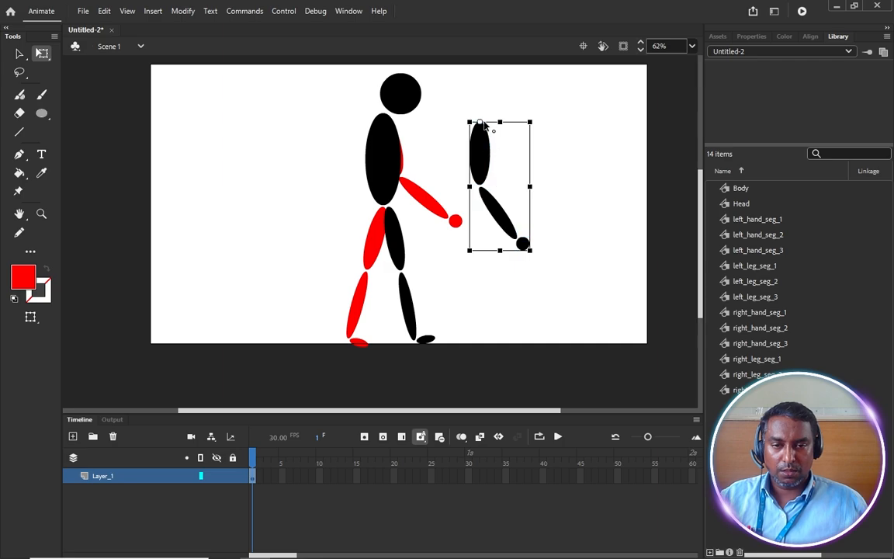
pyautogui.moveTo(541, 264); pyautogui.dragTo(503, 274)
pyautogui.moveTo(486, 155); pyautogui.dragTo(339, 163)
pyautogui.moveTo(371, 268); pyautogui.dragTo(364, 274)
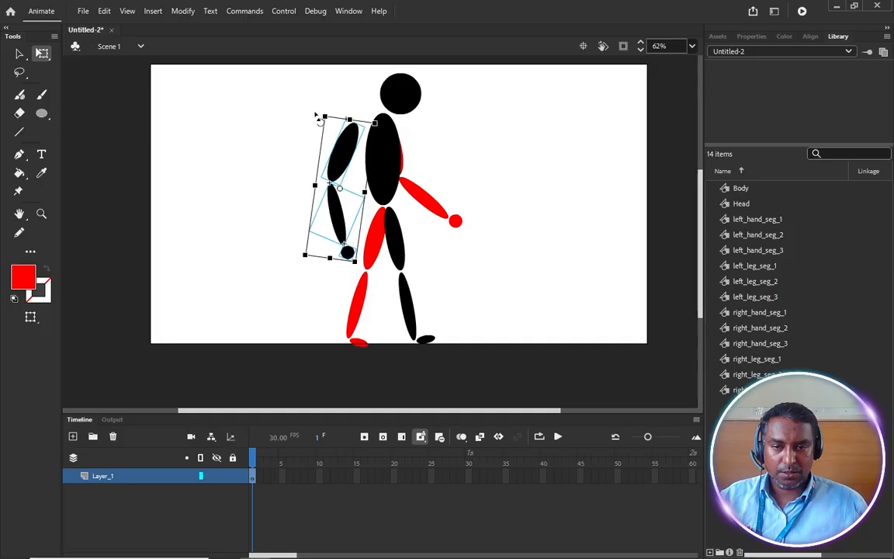
# Attach the black arm's shoulder to the top of the body and swing the arm further backward about the shoulder.
pyautogui.moveTo(341, 143); pyautogui.dragTo(383, 121)
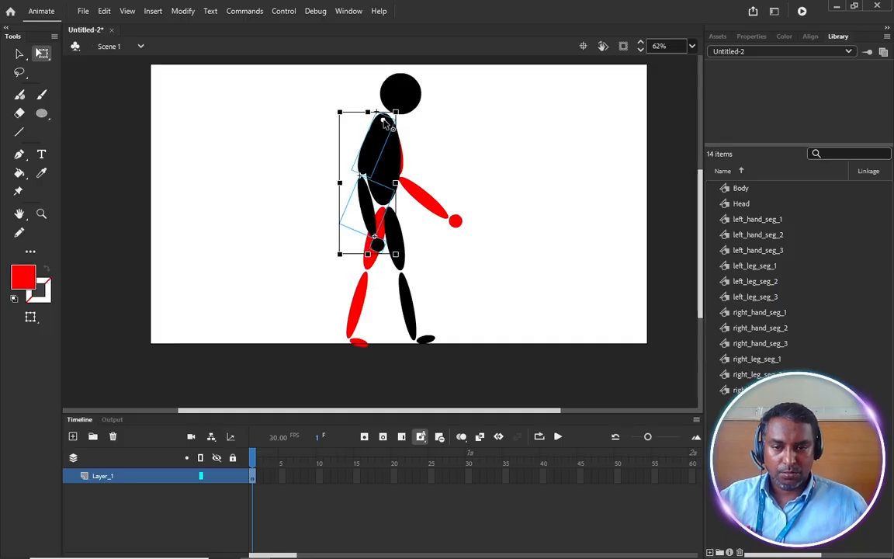
pyautogui.moveTo(404, 262); pyautogui.dragTo(371, 267)
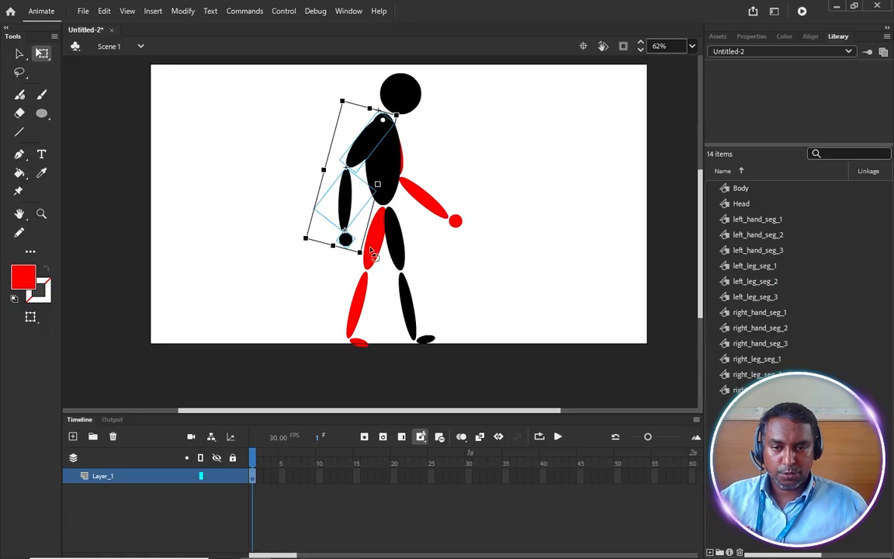
pyautogui.click(474, 157)
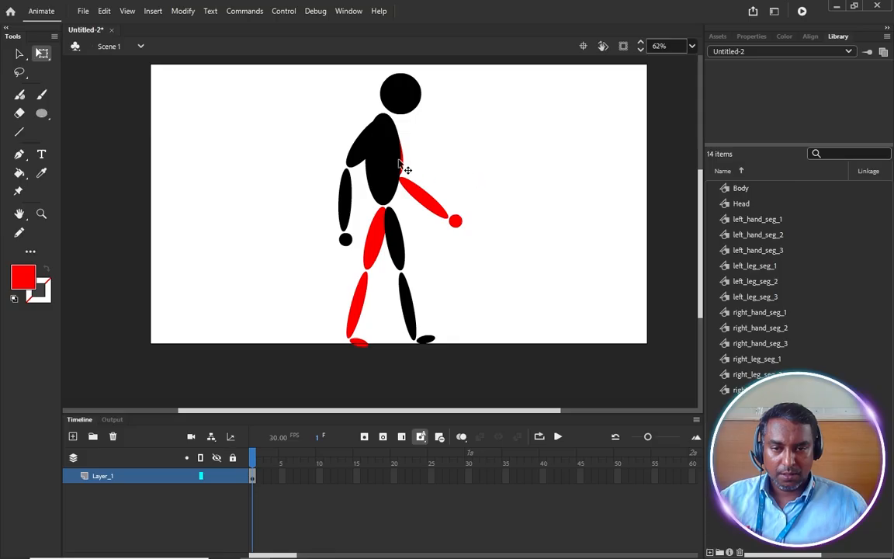
# Select the three black leg segments and shift them slightly backward so the thigh's top overlaps the red thigh under the body.
pyautogui.scroll(-3, 436, 280)
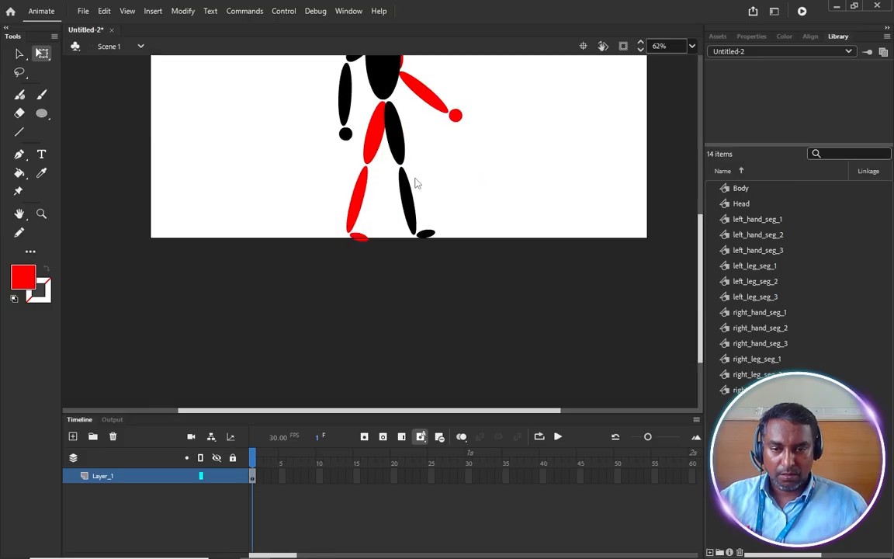
pyautogui.scroll(3, 417, 180)
pyautogui.moveTo(459, 336); pyautogui.dragTo(350, 69)
pyautogui.scroll(3, 389, 225)
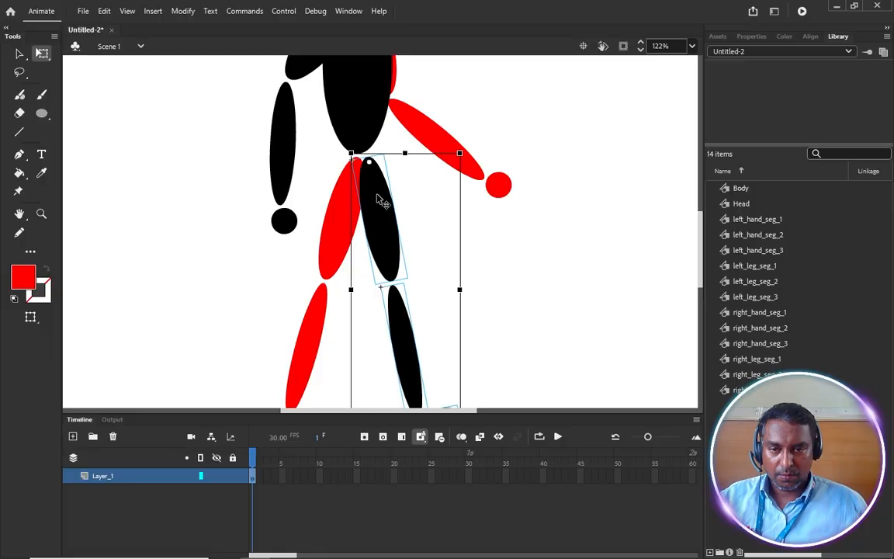
pyautogui.moveTo(380, 199); pyautogui.dragTo(364, 195)
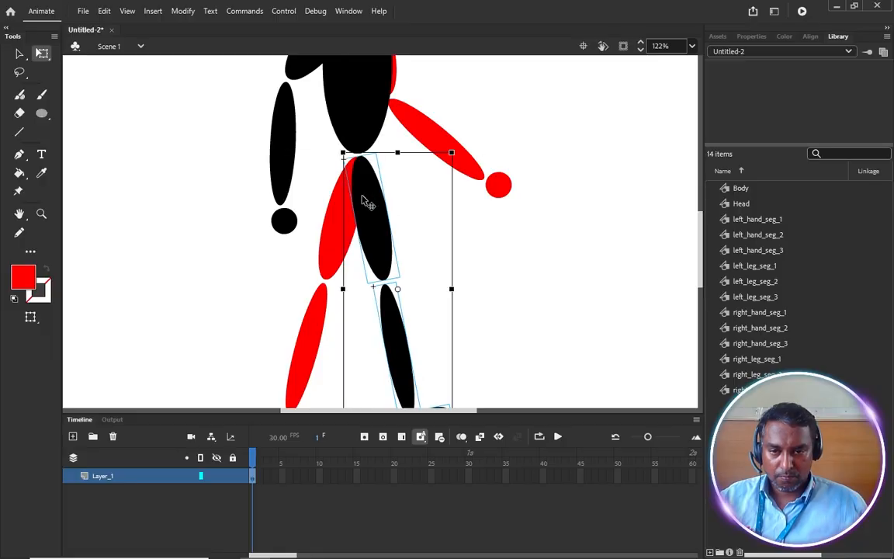
pyautogui.press('Left')
pyautogui.press('Left')
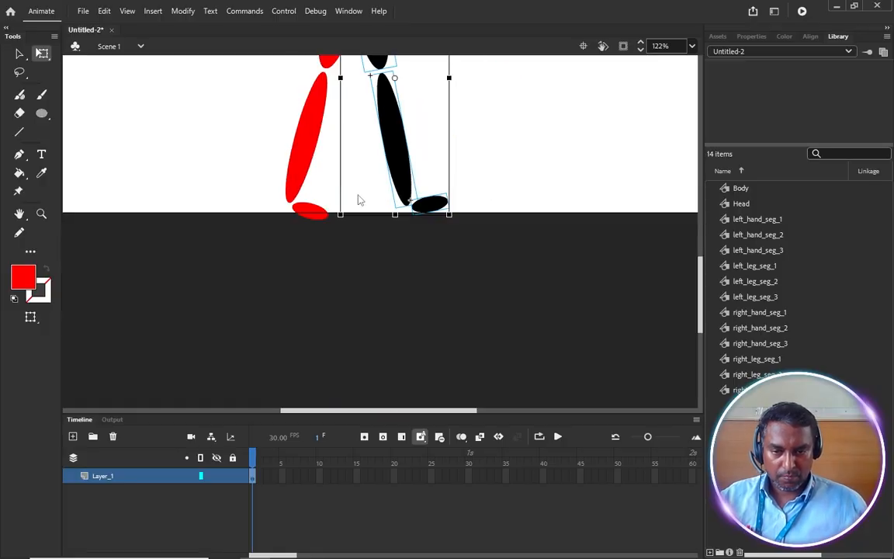
pyautogui.scroll(-5, 359, 199)
pyautogui.scroll(3, 338, 227)
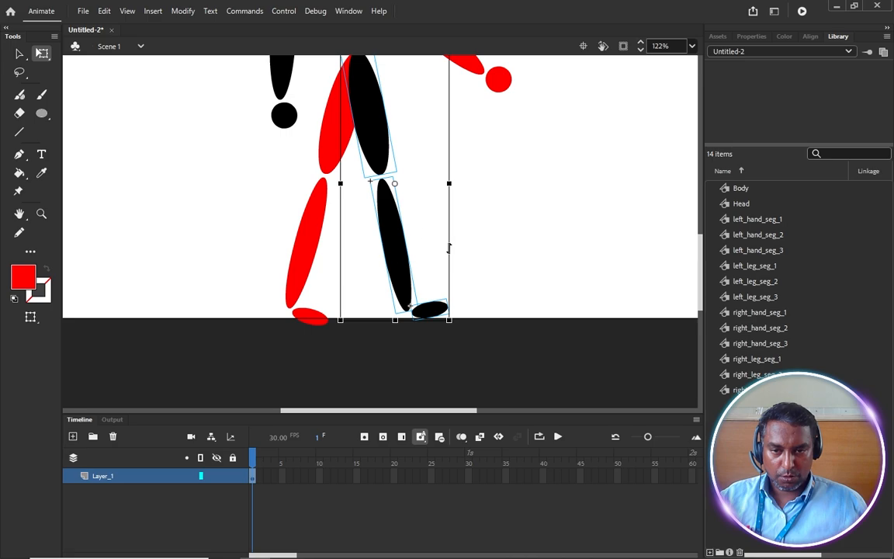
# Move the black leg's transformation point to the hip and rotate the leg slightly forward.
pyautogui.scroll(6, 400, 233)
pyautogui.scroll(-2, 400, 262)
pyautogui.scroll(-3, 402, 266)
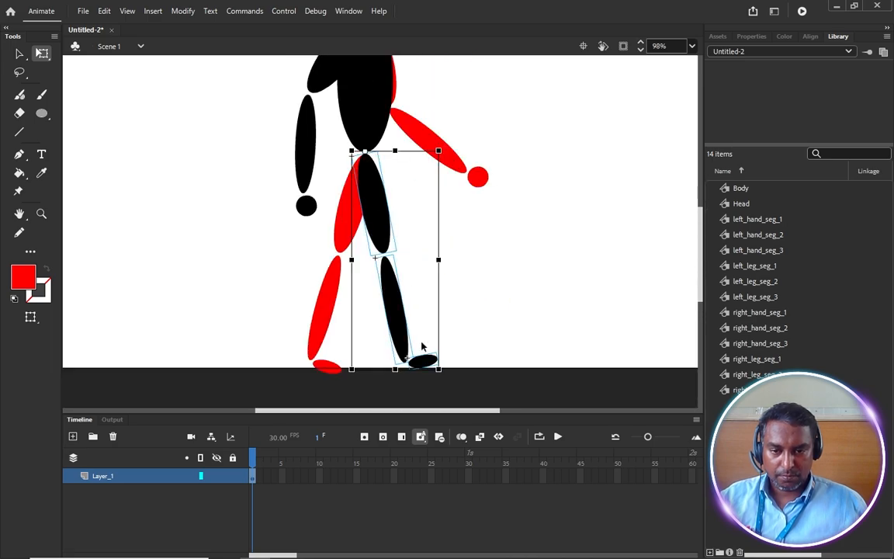
pyautogui.scroll(-6, 440, 206)
pyautogui.scroll(6, 450, 174)
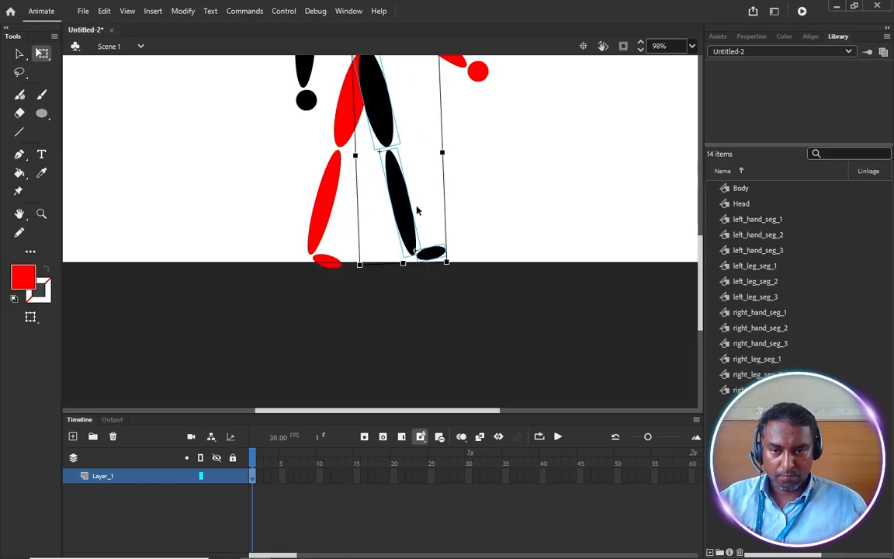
pyautogui.click(284, 271)
# Set the red foot's transformation point at its heel and rotate the foot until it lies level with the ground.
pyautogui.scroll(-3, 292, 259)
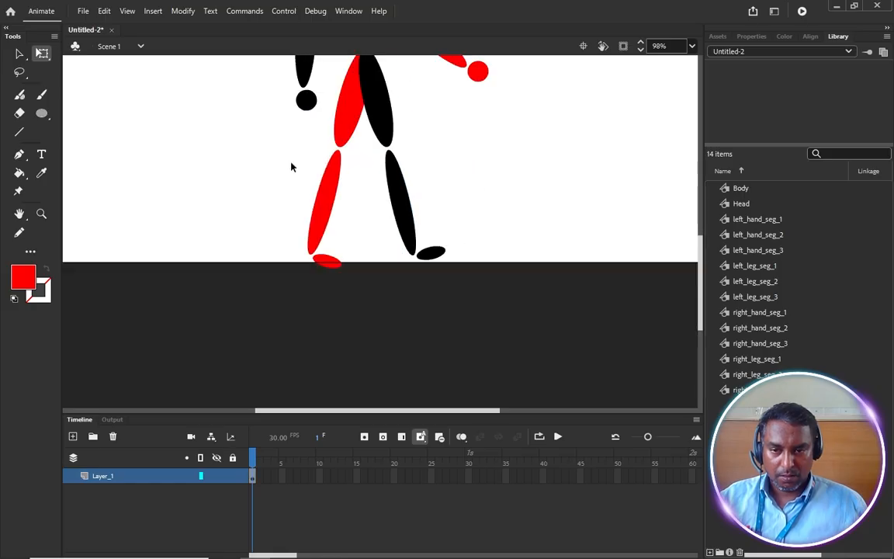
pyautogui.moveTo(307, 132); pyautogui.dragTo(356, 275)
pyautogui.click(333, 260)
pyautogui.scroll(3, 333, 260)
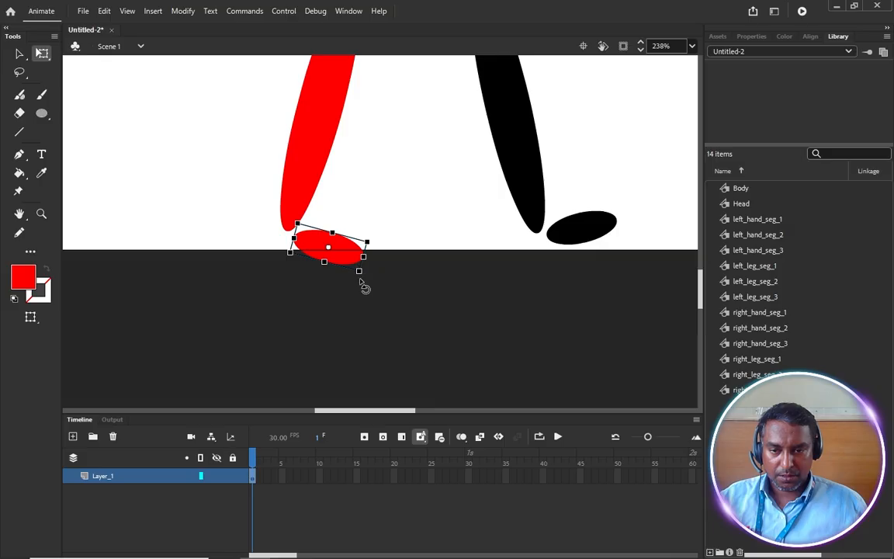
pyautogui.moveTo(378, 268); pyautogui.dragTo(377, 270)
pyautogui.hotkey('ctrl', 'z')
pyautogui.moveTo(329, 247); pyautogui.dragTo(294, 232)
pyautogui.moveTo(370, 277); pyautogui.dragTo(380, 265)
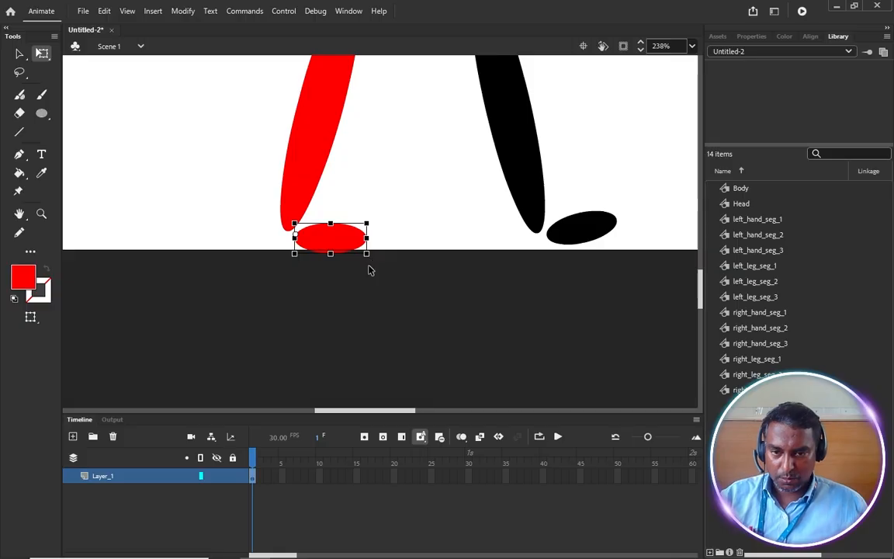
pyautogui.scroll(-5, 375, 270)
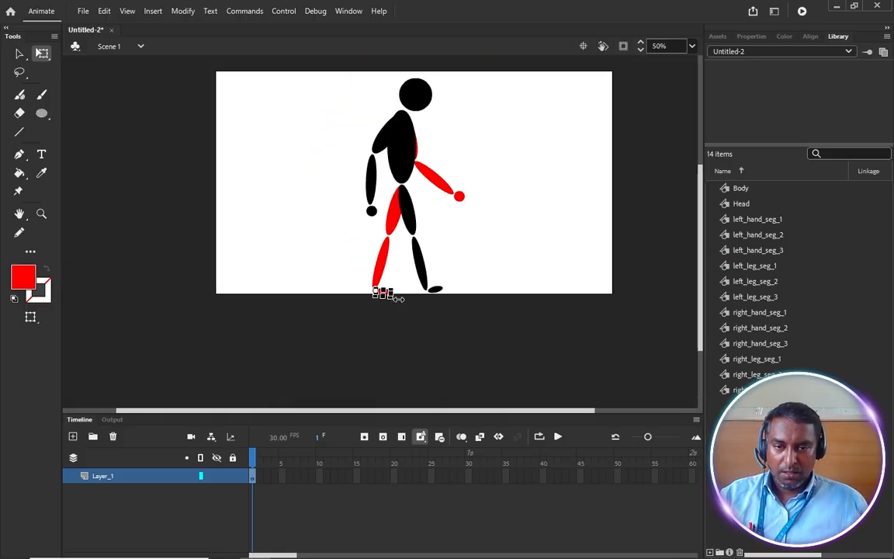
pyautogui.moveTo(392, 311); pyautogui.dragTo(374, 230)
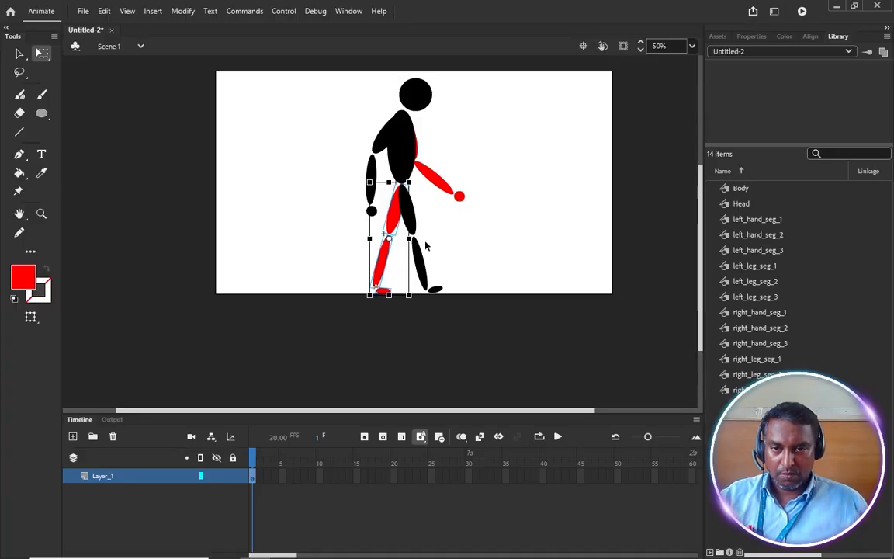
pyautogui.click(537, 356)
# Select the whole character, scale it down with Free Transform, and move it near the left edge of the stage.
pyautogui.moveTo(487, 326); pyautogui.dragTo(309, 68)
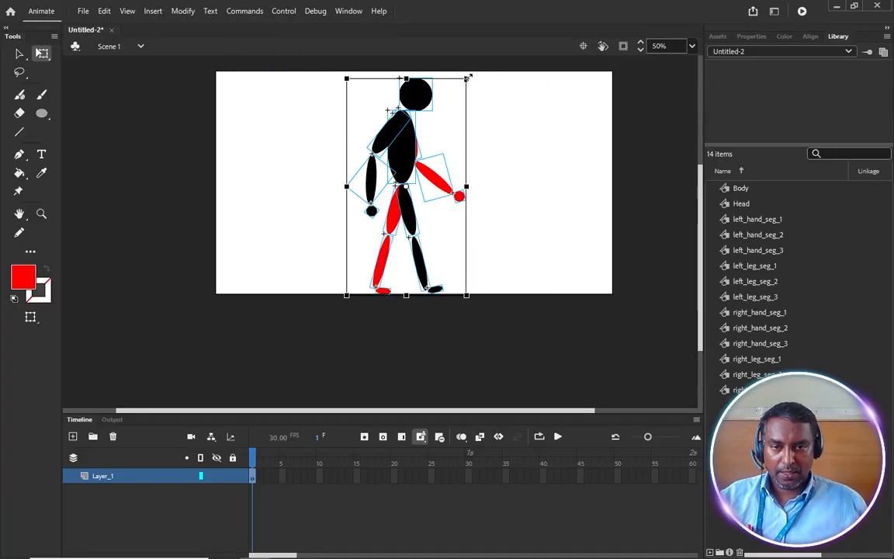
pyautogui.moveTo(466, 78); pyautogui.dragTo(442, 115)
pyautogui.scroll(3, 444, 116)
pyautogui.moveTo(364, 204); pyautogui.dragTo(218, 219)
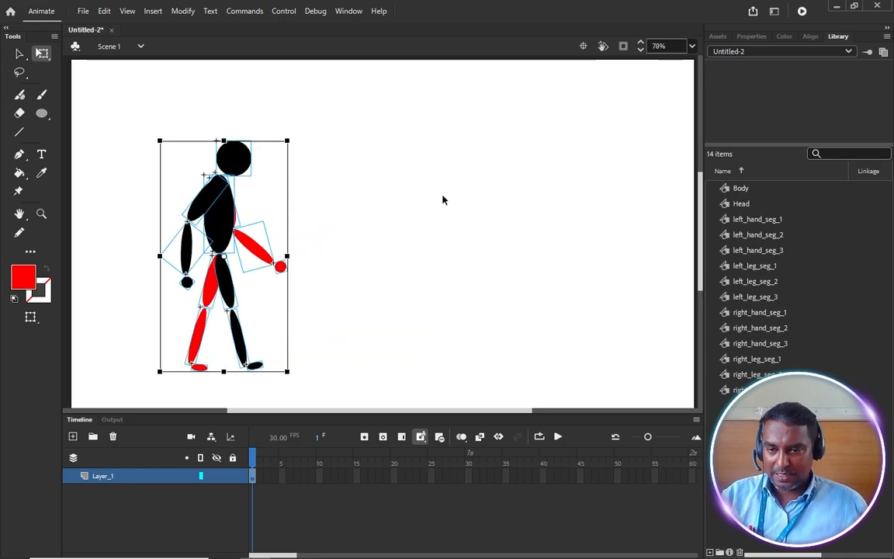
pyautogui.click(383, 235)
pyautogui.click(20, 53)
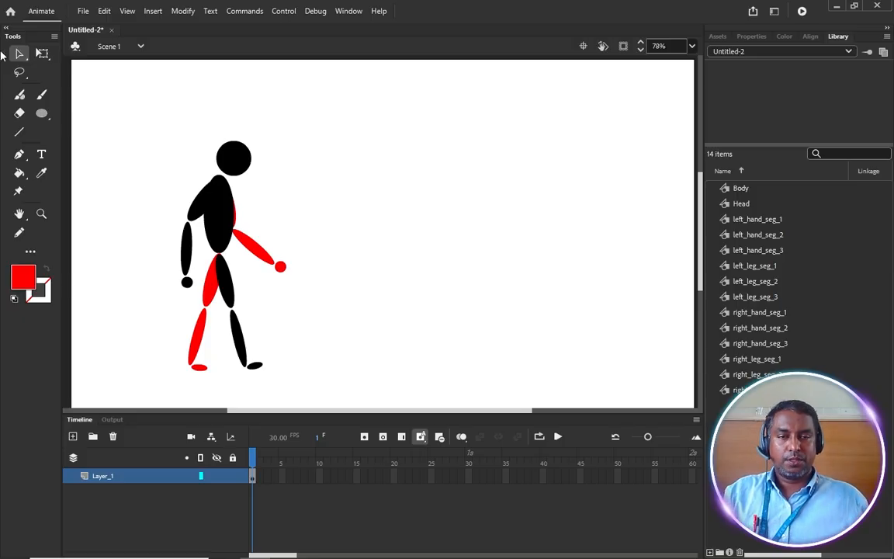
pyautogui.moveTo(275, 376); pyautogui.dragTo(226, 291)
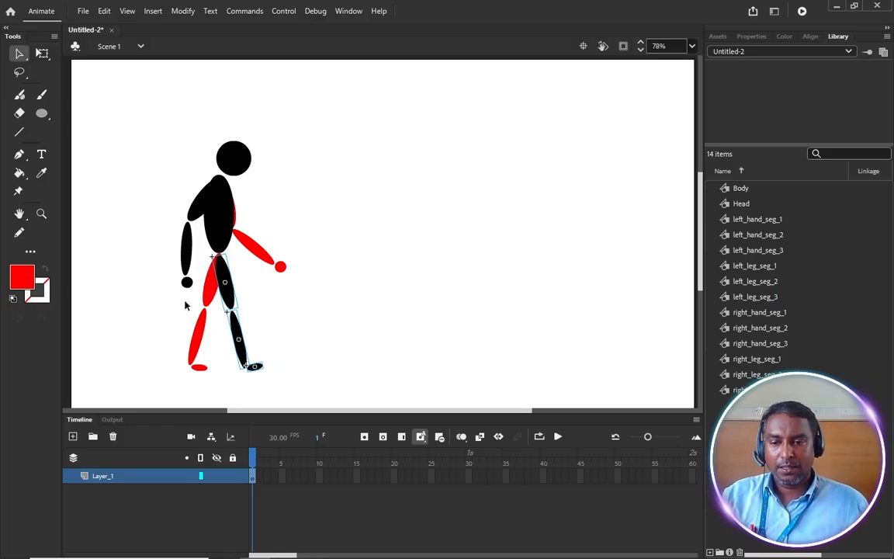
pyautogui.click(185, 305)
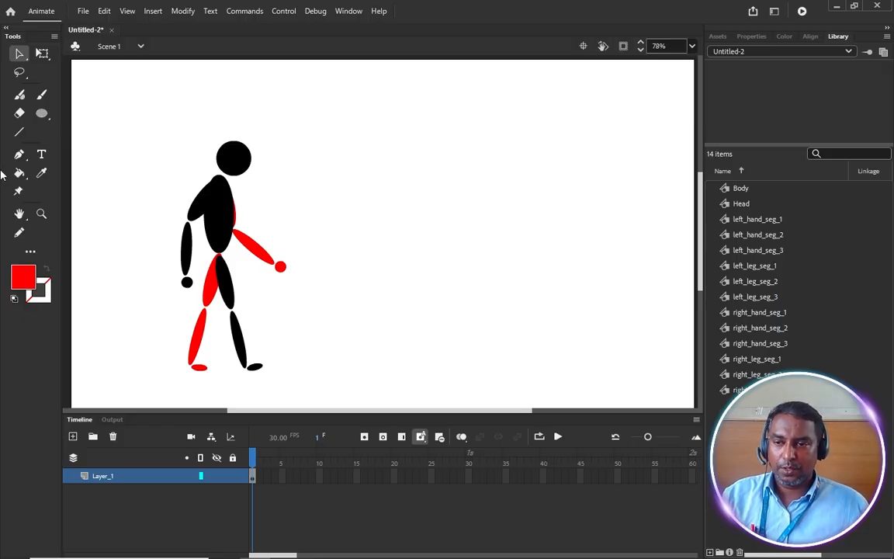
# Show the rulers, pull out a trial vertical guide through the character's body, and remove that guide.
pyautogui.click(127, 10)
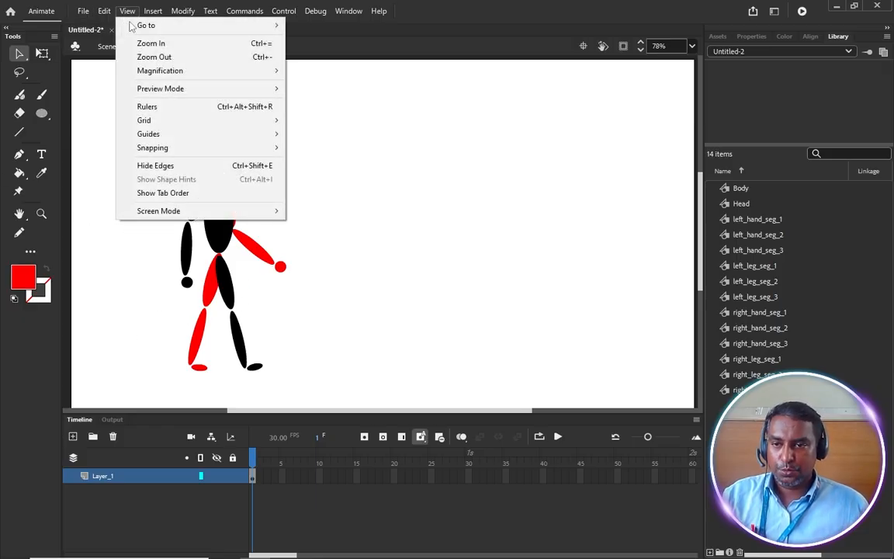
pyautogui.click(163, 105)
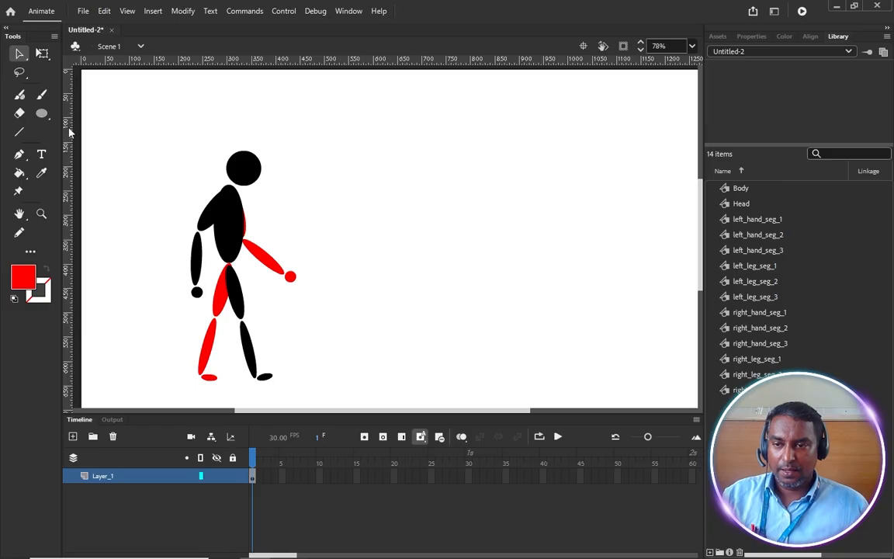
pyautogui.moveTo(88, 137); pyautogui.dragTo(230, 165)
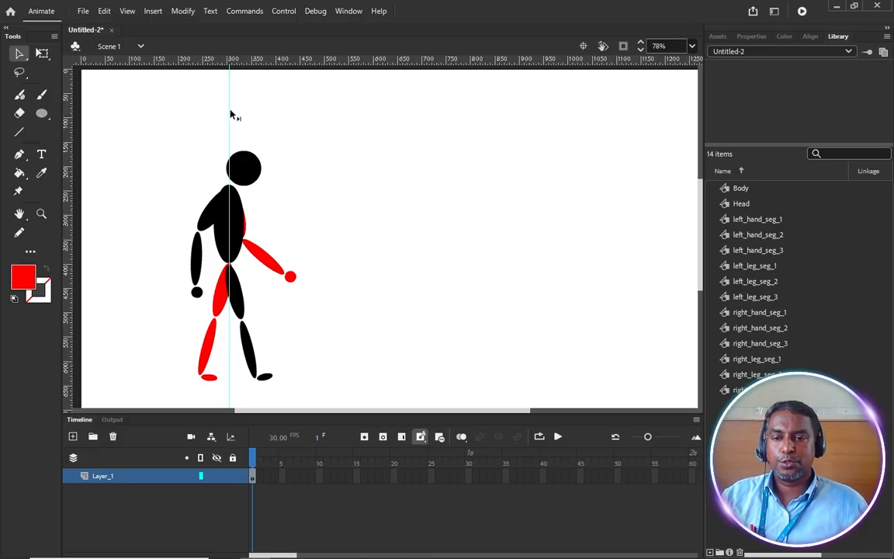
pyautogui.moveTo(231, 114); pyautogui.dragTo(5, 103)
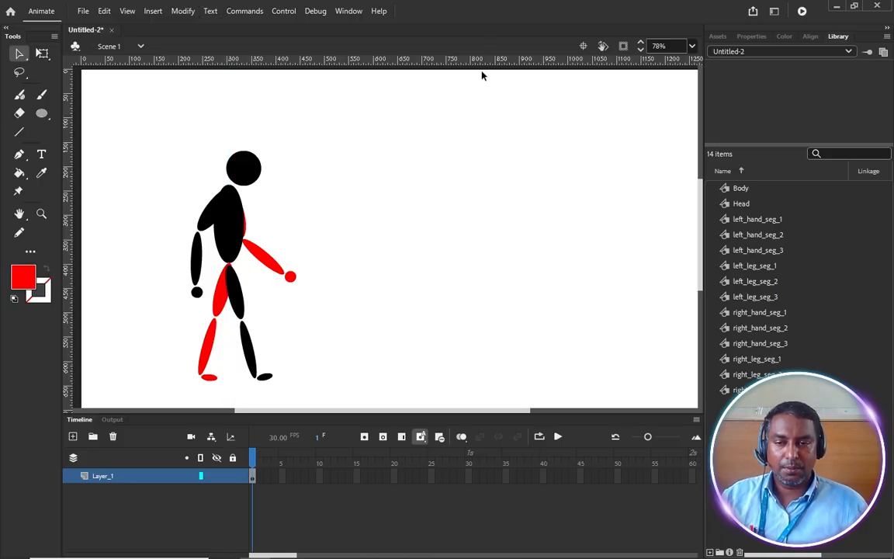
# Place two horizontal guides across the stage, one at ground level under the feet and one at the top of the head.
pyautogui.scroll(-2, 331, 88)
pyautogui.scroll(4, 330, 115)
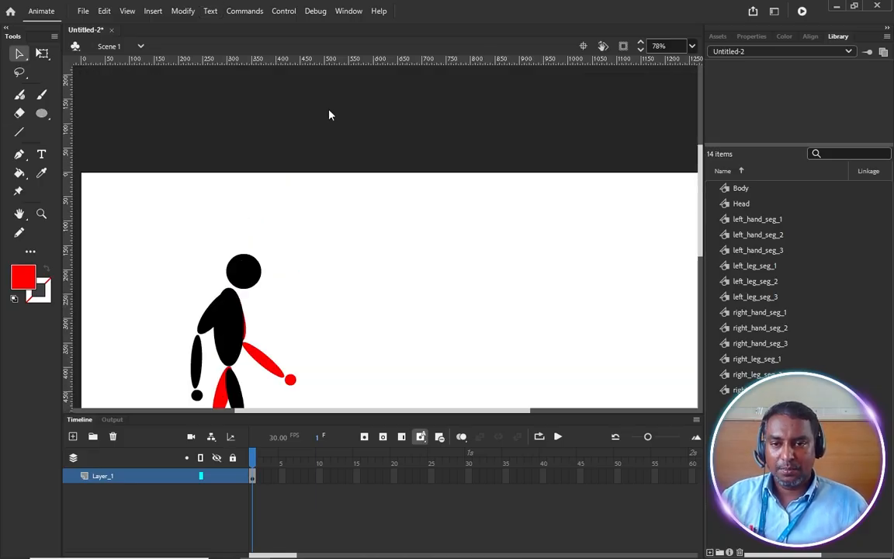
pyautogui.scroll(-2, 310, 93)
pyautogui.moveTo(242, 58); pyautogui.dragTo(247, 383)
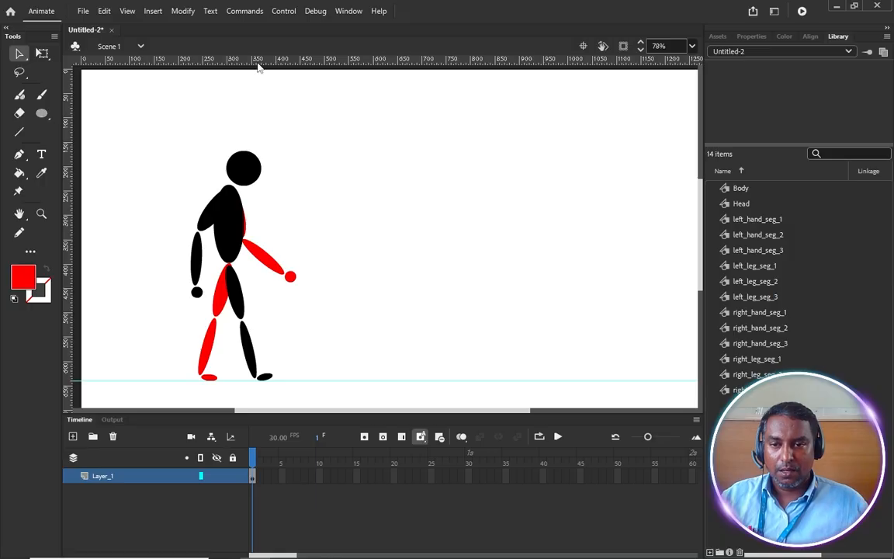
pyautogui.moveTo(259, 68); pyautogui.dragTo(283, 153)
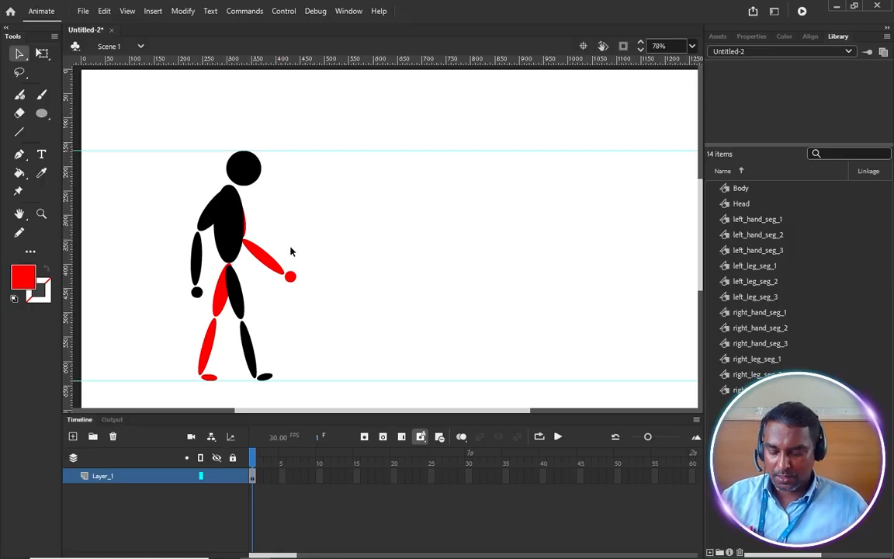
pyautogui.scroll(-1, 309, 253)
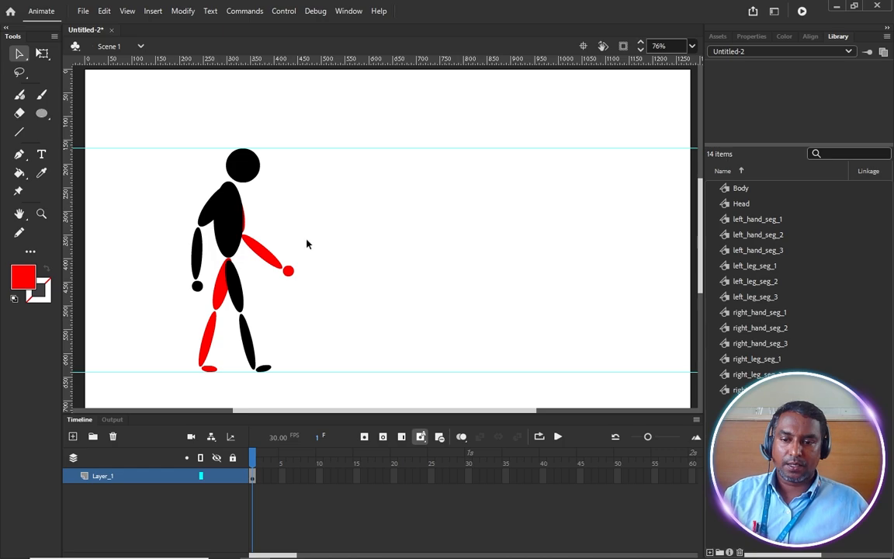
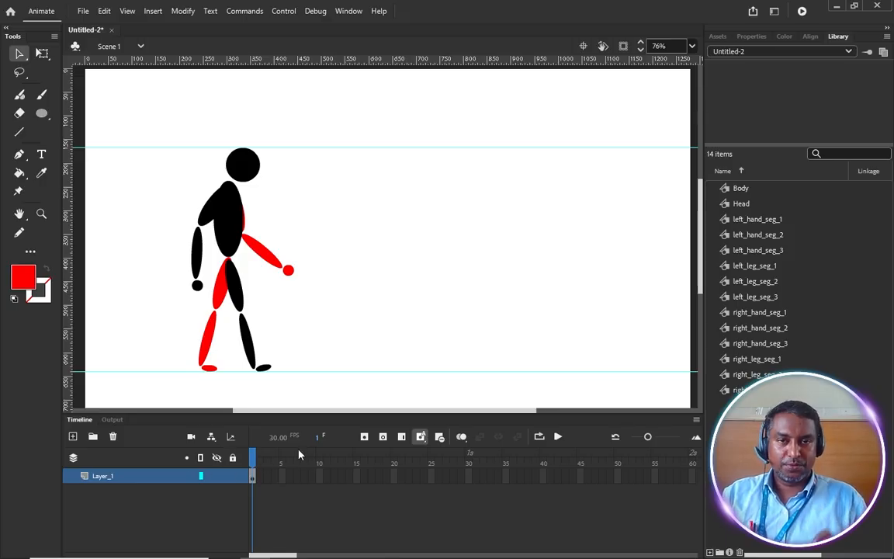
# Examine the frames of Layer_1 at 1, 30 and 60 against the timeline's one- and two-second marks.
pyautogui.click(255, 483)
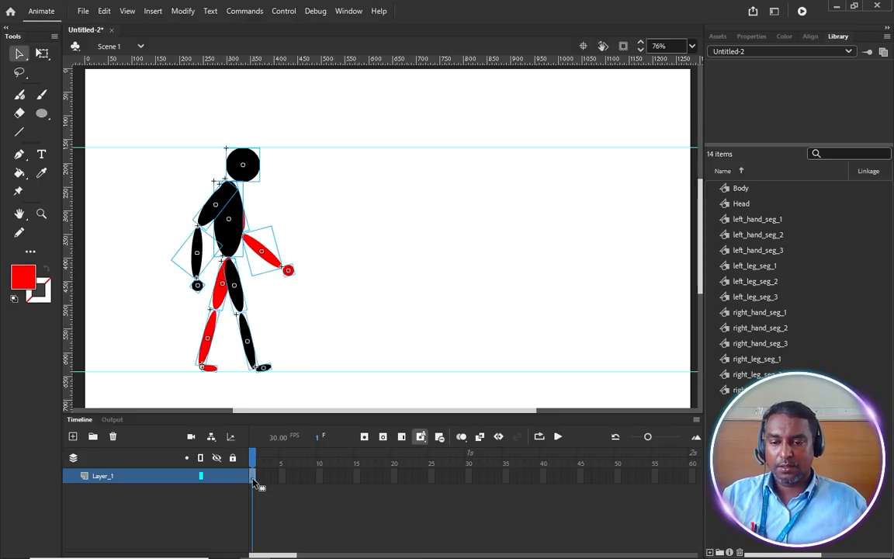
pyautogui.click(259, 480)
pyautogui.click(254, 483)
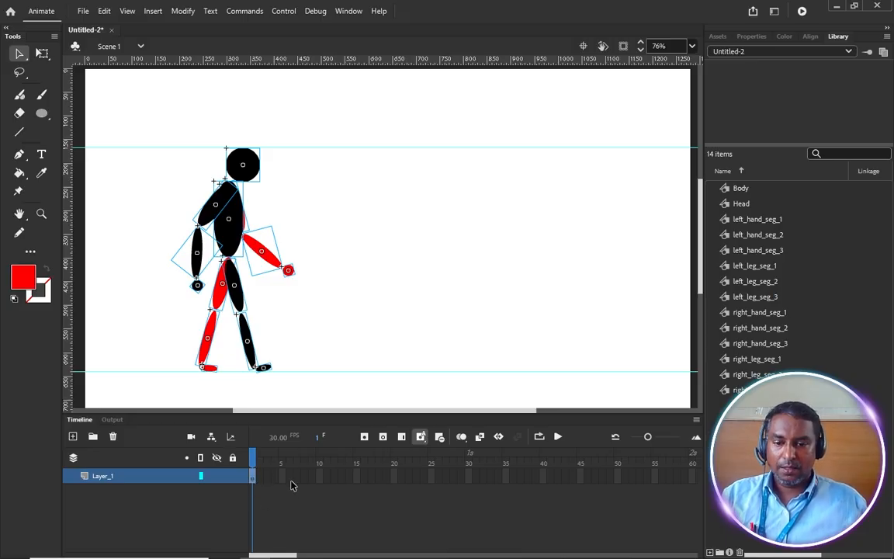
pyautogui.moveTo(254, 481); pyautogui.dragTo(489, 476)
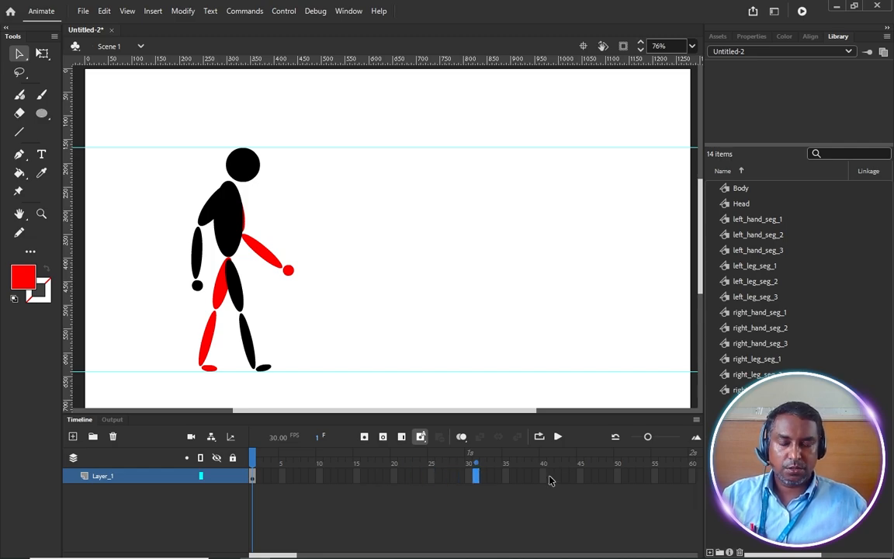
pyautogui.click(258, 479)
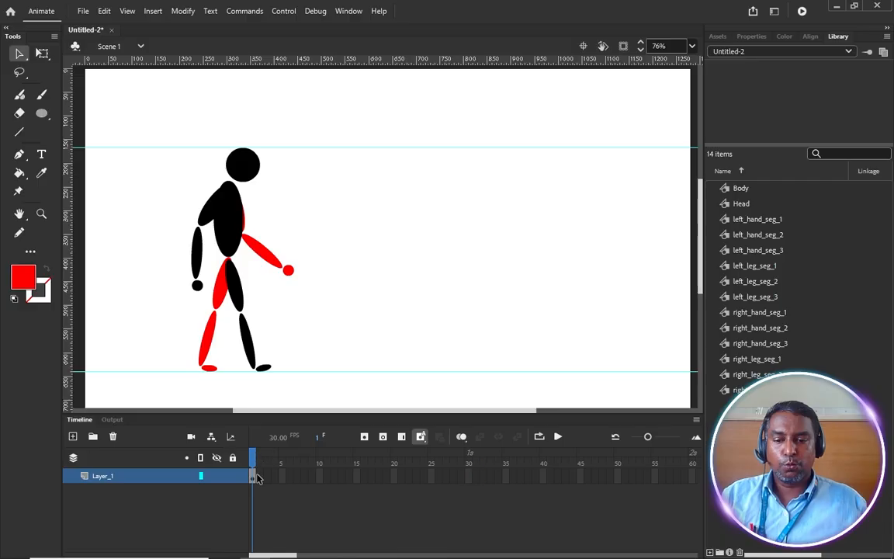
pyautogui.click(257, 479)
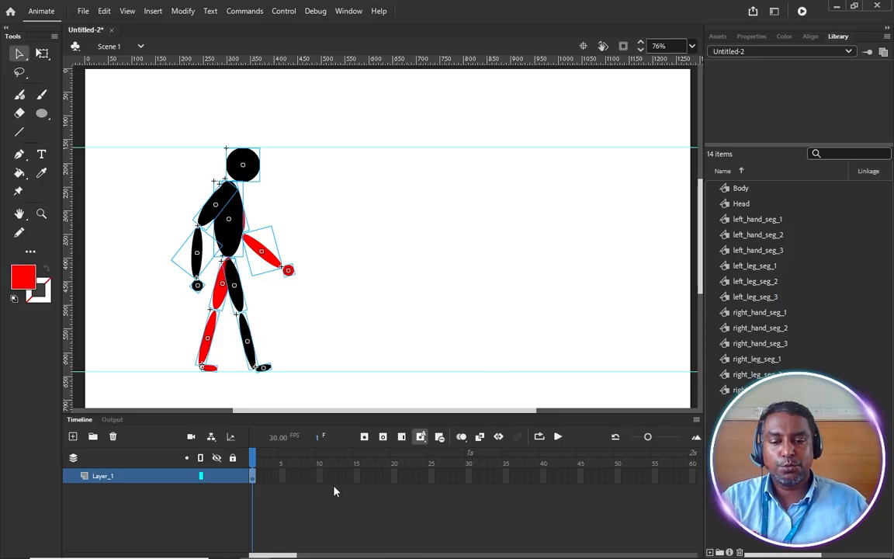
pyautogui.click(469, 476)
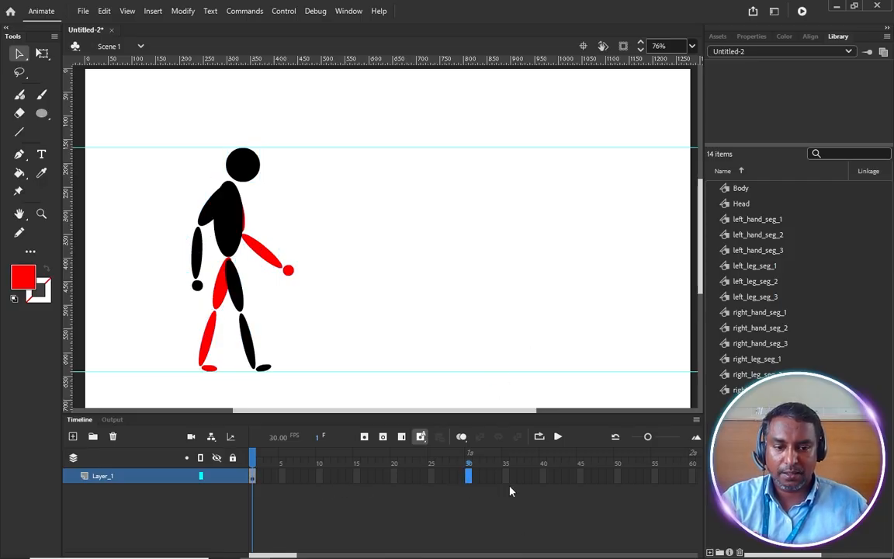
pyautogui.click(692, 476)
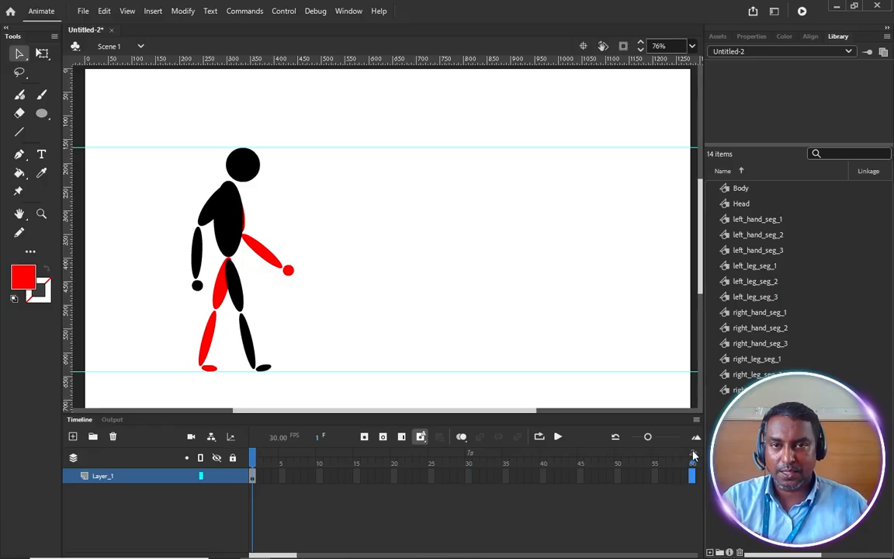
pyautogui.click(695, 456)
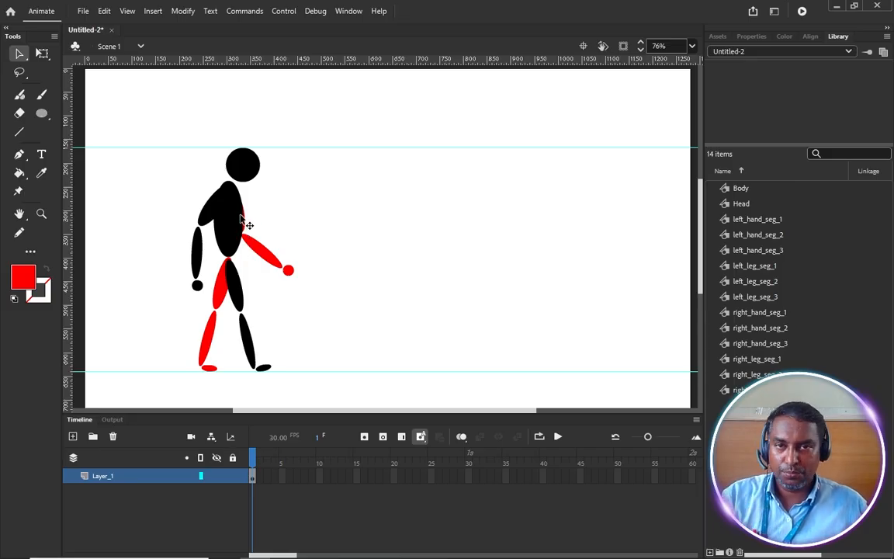
pyautogui.click(252, 477)
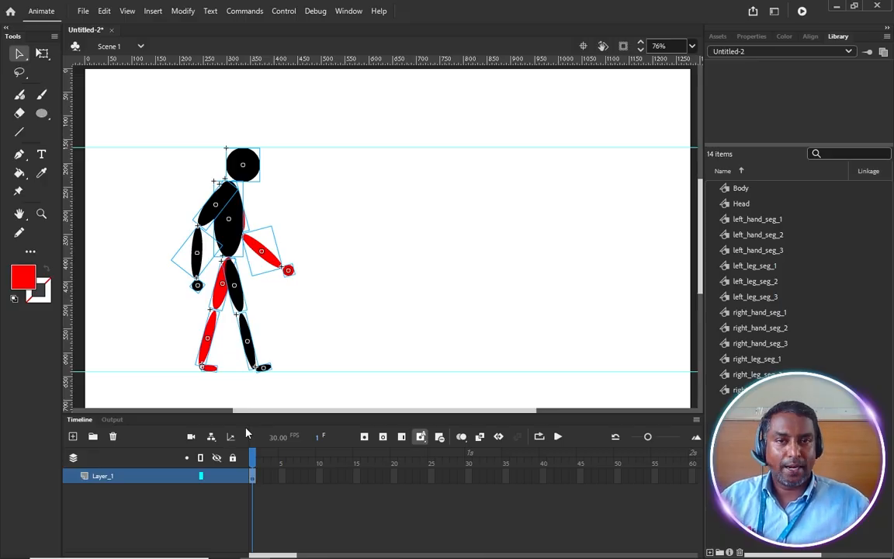
# Insert a keyframe at frame 5 of Layer_1 that repeats the first pose, check frames 2 to 4, and return to frame 5.
pyautogui.click(282, 476)
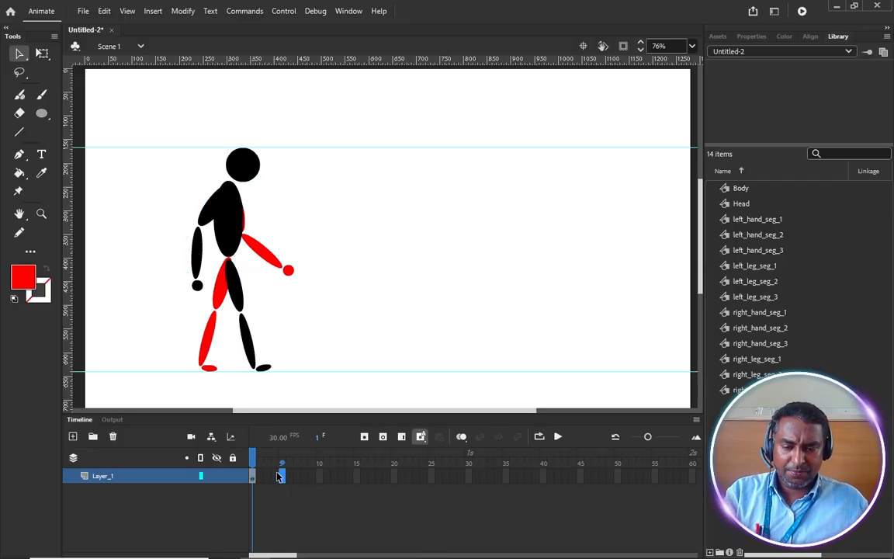
pyautogui.press('F5')
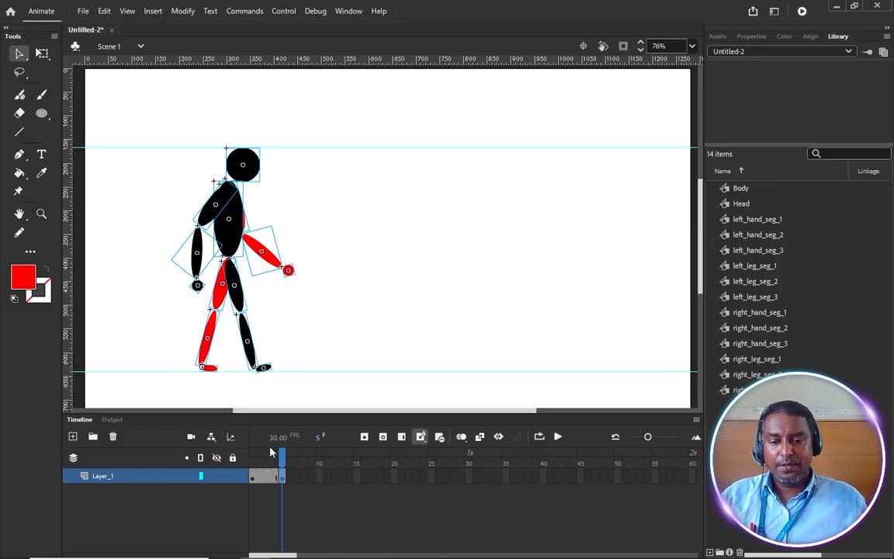
pyautogui.moveTo(271, 452); pyautogui.dragTo(262, 456)
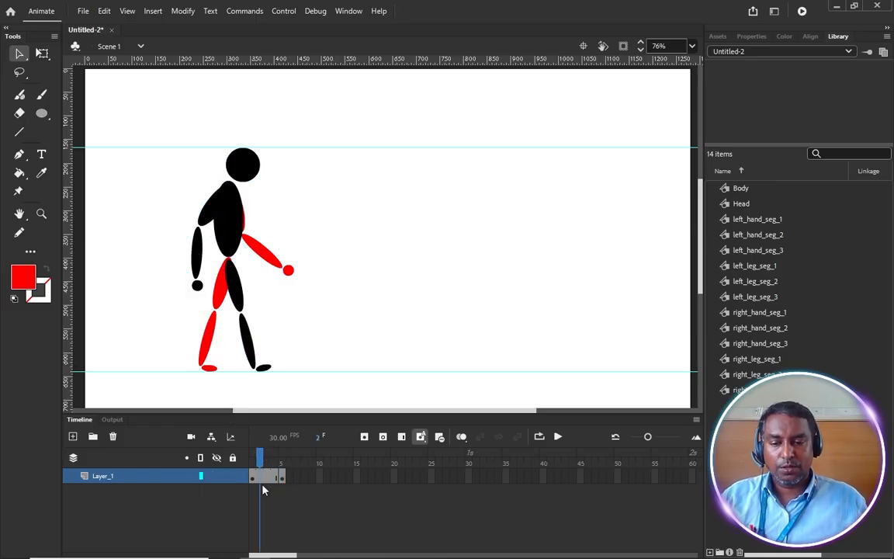
pyautogui.click(260, 481)
pyautogui.click(267, 481)
pyautogui.click(273, 481)
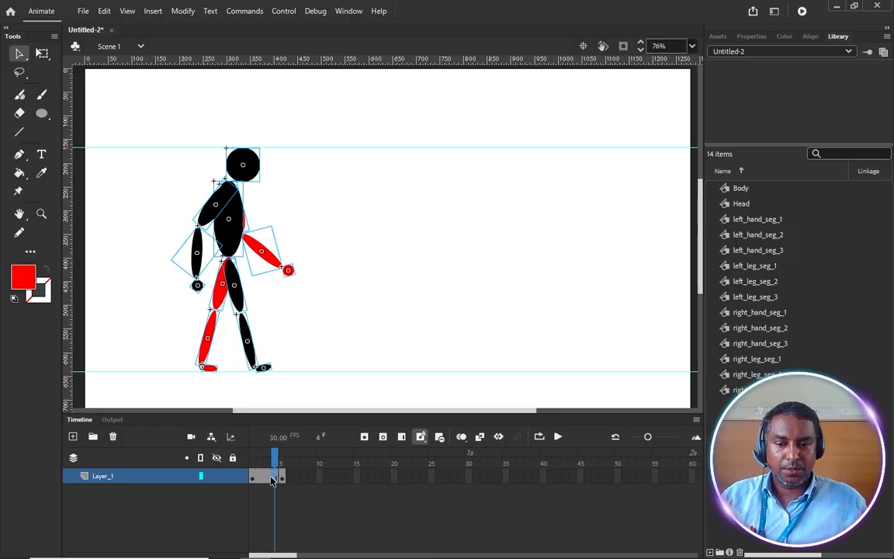
pyautogui.click(281, 480)
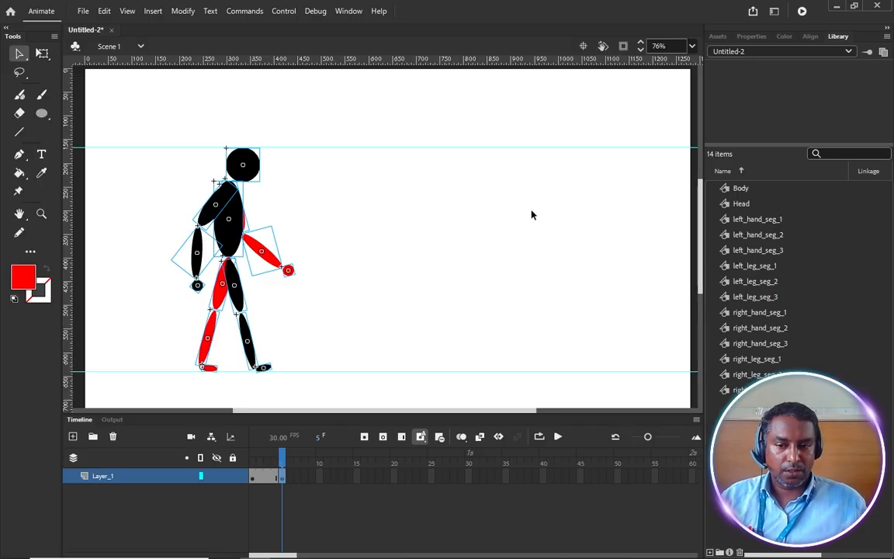
# Place a vertical guide through the middle of the black front foot and compare the pose between frames 1 and 5.
pyautogui.scroll(3, 240, 398)
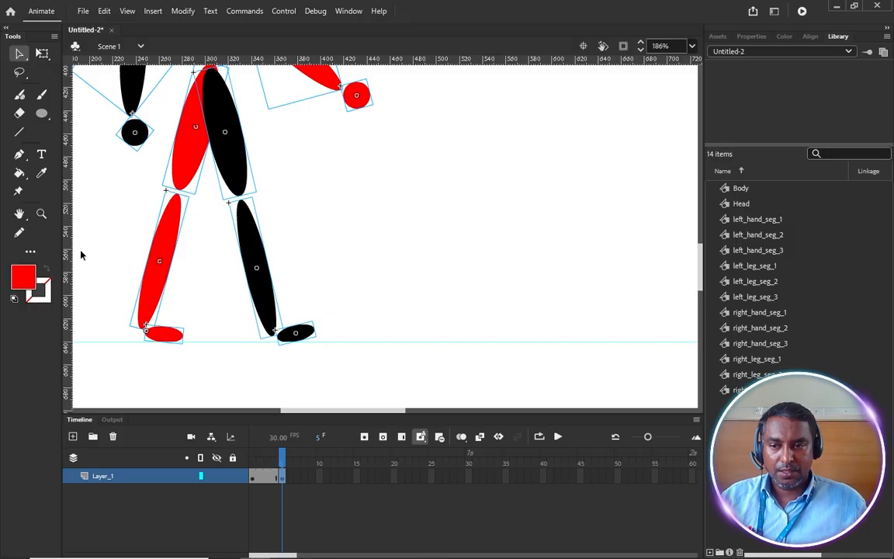
pyautogui.moveTo(66, 232); pyautogui.dragTo(295, 294)
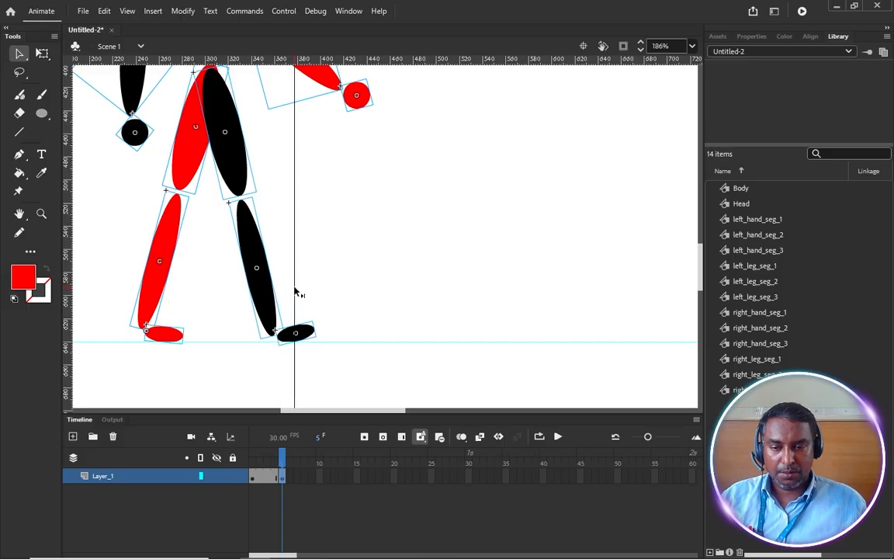
pyautogui.scroll(-5, 355, 345)
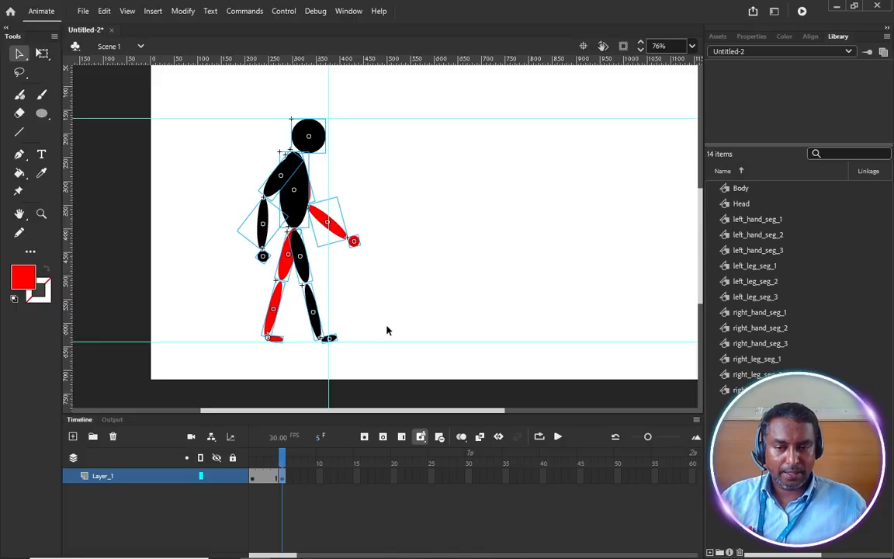
pyautogui.moveTo(282, 465); pyautogui.dragTo(242, 457)
pyautogui.click(284, 476)
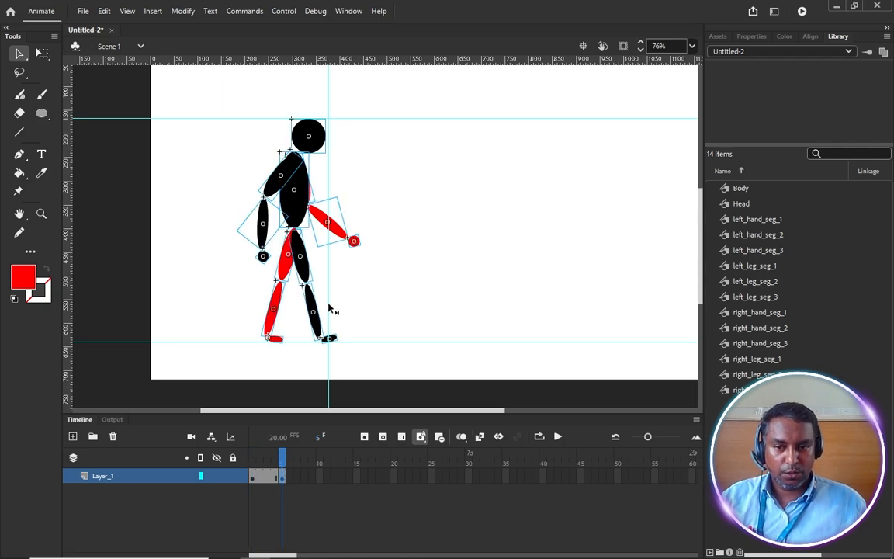
pyautogui.scroll(4, 325, 355)
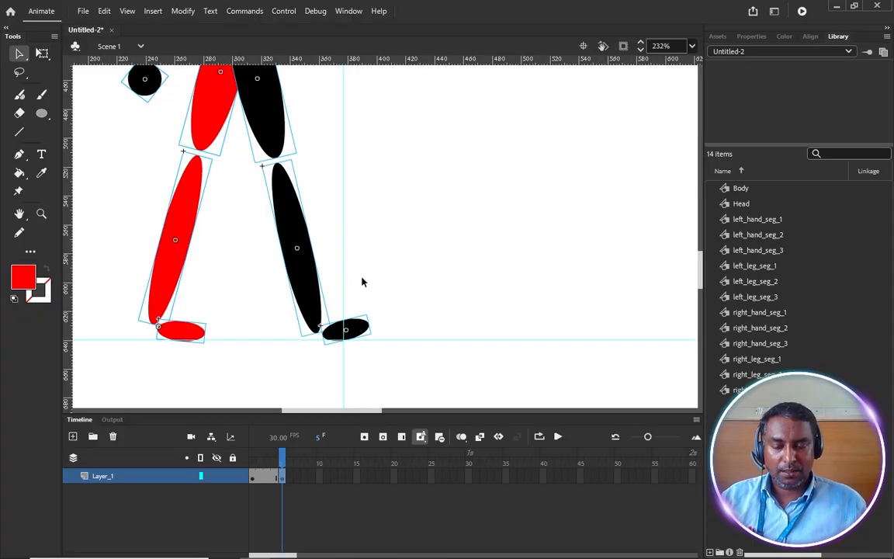
pyautogui.scroll(-2, 358, 297)
pyautogui.scroll(-2, 358, 297)
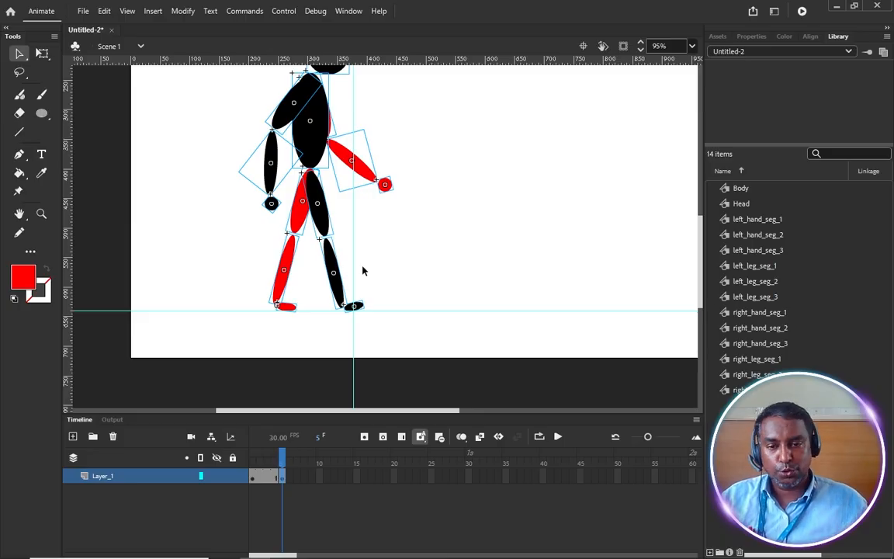
pyautogui.scroll(2, 381, 277)
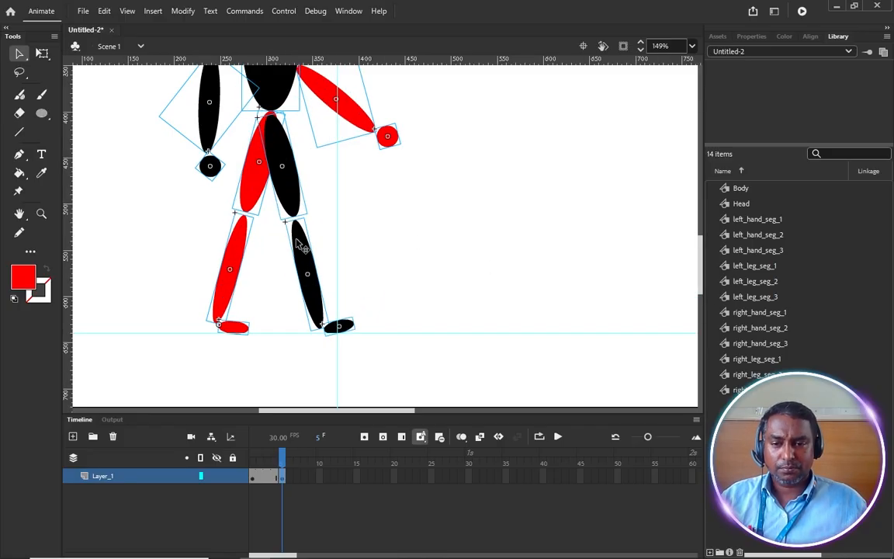
# At frame 5, select the three black leg segments and rotate them backward about the hip until the leg stands vertical.
pyautogui.click(377, 312)
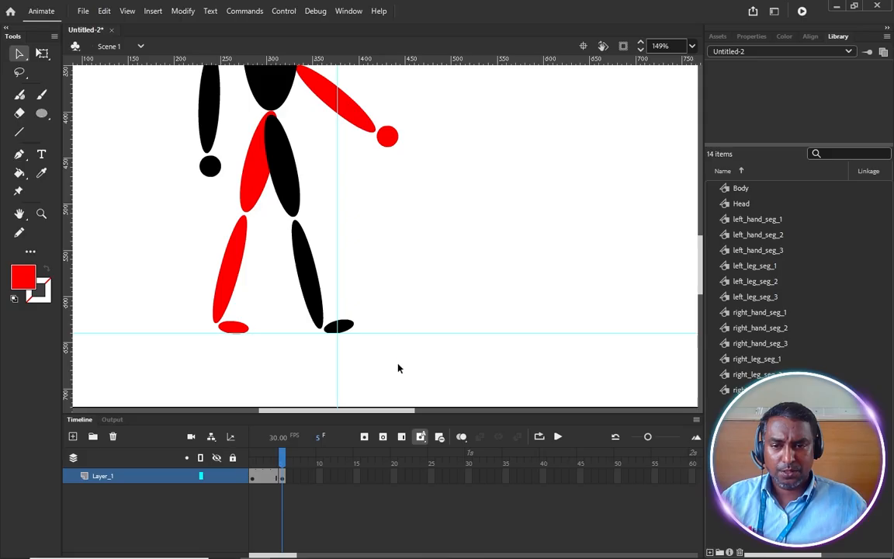
pyautogui.moveTo(398, 367); pyautogui.dragTo(283, 173)
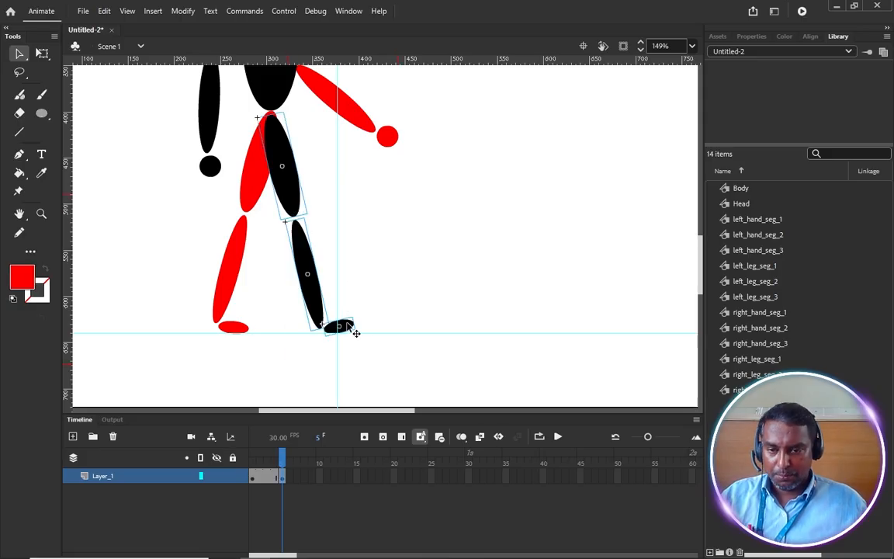
pyautogui.press('q')
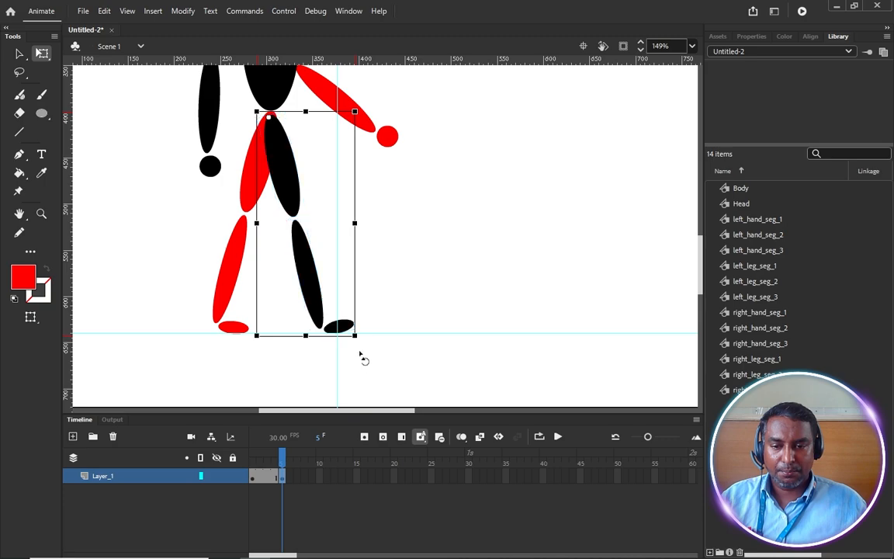
pyautogui.moveTo(360, 356); pyautogui.dragTo(301, 365)
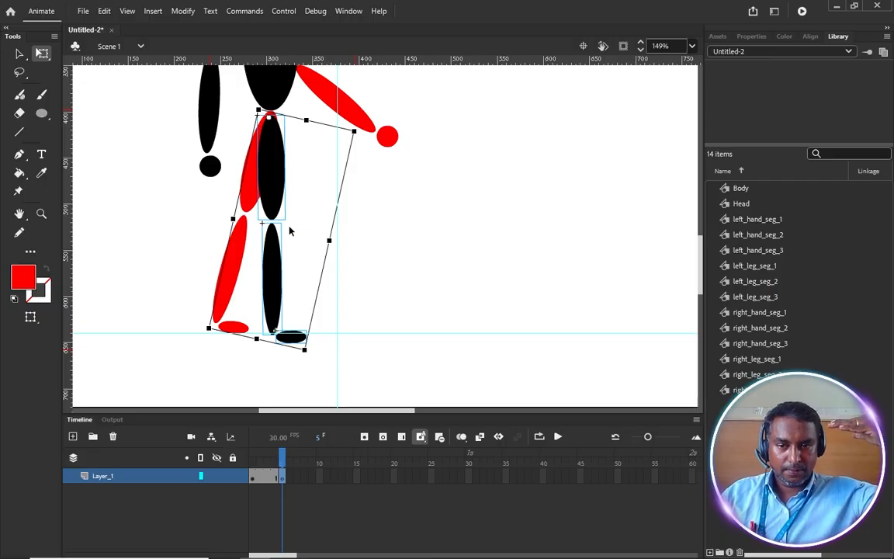
pyautogui.scroll(-3, 299, 256)
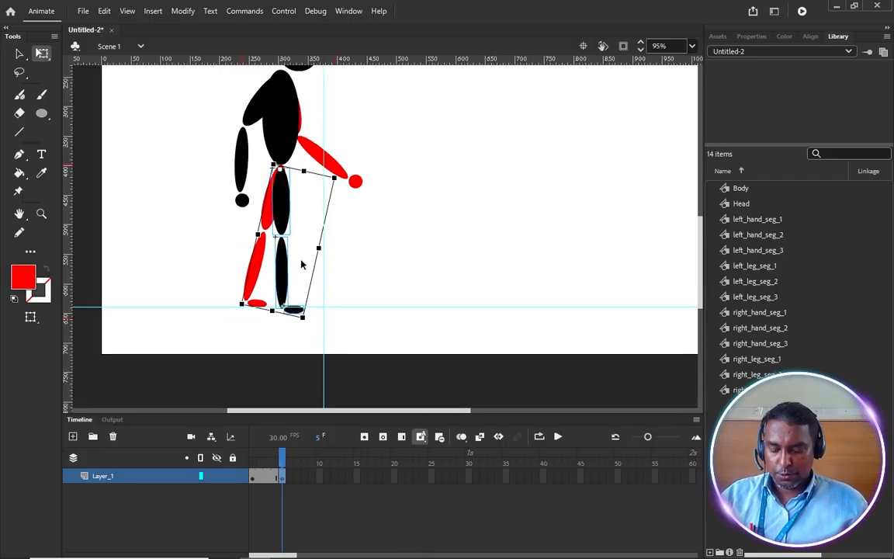
# At frame 5, select the whole figure and nudge it upward until the black foot's sole rests on the horizontal ground guide.
pyautogui.hotkey('ctrl', 'a')
pyautogui.scroll(8, 300, 319)
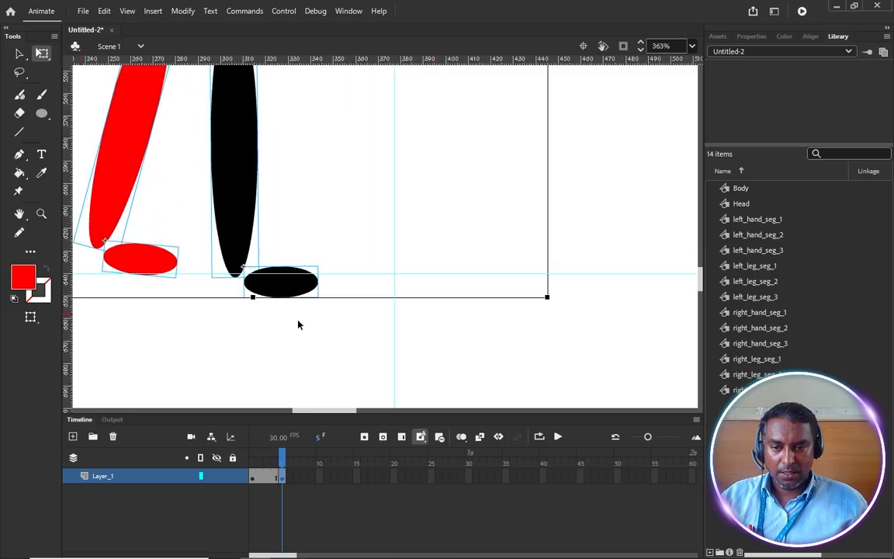
pyautogui.press('Up')
pyautogui.press('Up')
pyautogui.press('Up')
pyautogui.press('Up')
pyautogui.press('Up')
pyautogui.press('Up')
pyautogui.press('Up')
pyautogui.press('Up')
pyautogui.press('Up')
pyautogui.press('Up')
pyautogui.press('Up')
pyautogui.press('Up')
pyautogui.press('Up')
pyautogui.press('Up')
pyautogui.press('Up')
pyautogui.press('Up')
pyautogui.press('Up')
pyautogui.press('Up')
pyautogui.press('Up')
pyautogui.press('Up')
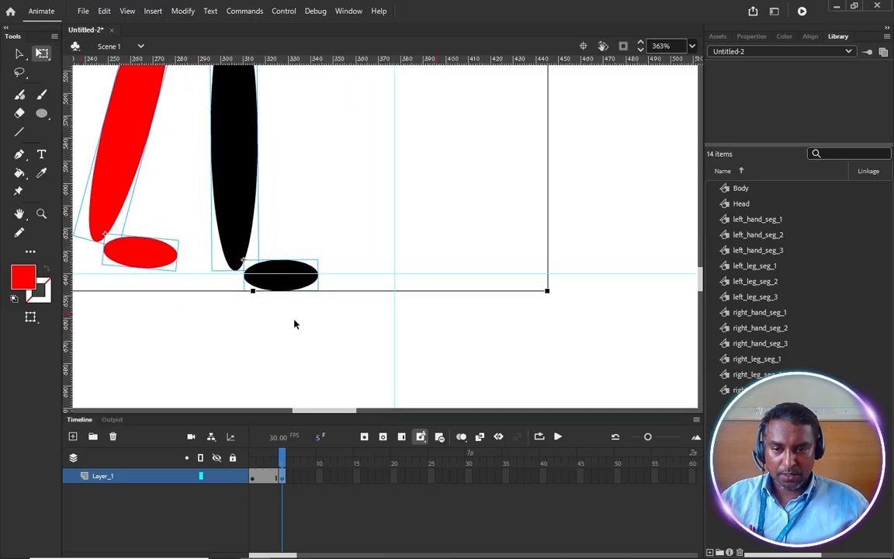
pyautogui.press('Up')
pyautogui.press('Up')
pyautogui.press('Up')
pyautogui.press('Up')
pyautogui.press('Up')
pyautogui.press('Up')
pyautogui.press('Up')
pyautogui.press('Up')
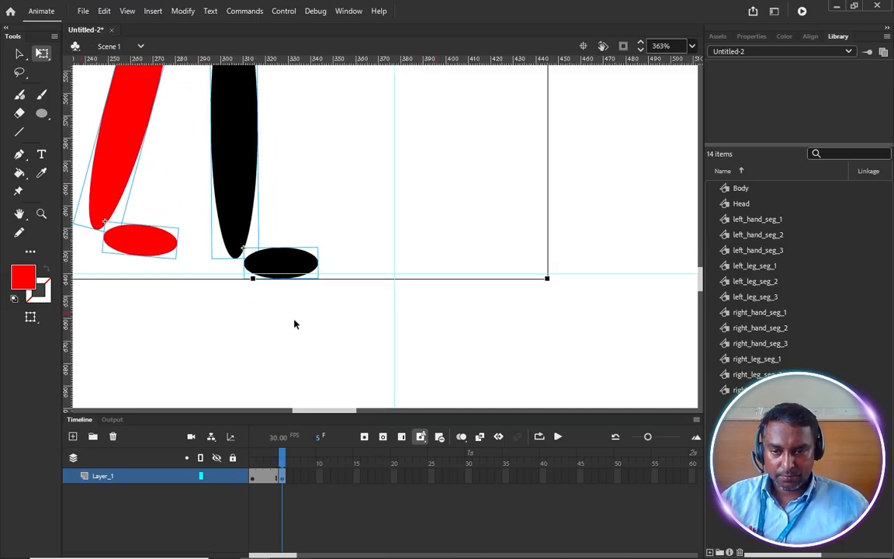
pyautogui.press('Up')
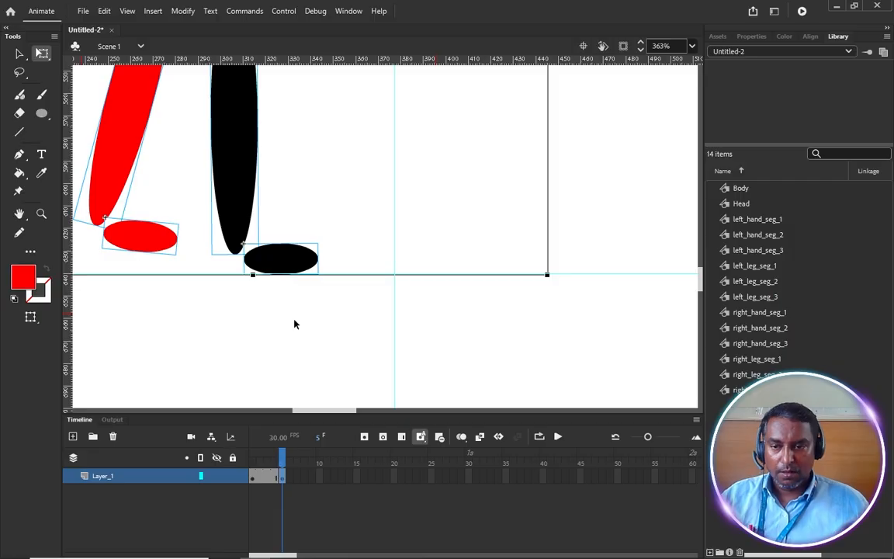
pyautogui.scroll(-5, 301, 334)
pyautogui.scroll(-2, 301, 334)
pyautogui.click(401, 233)
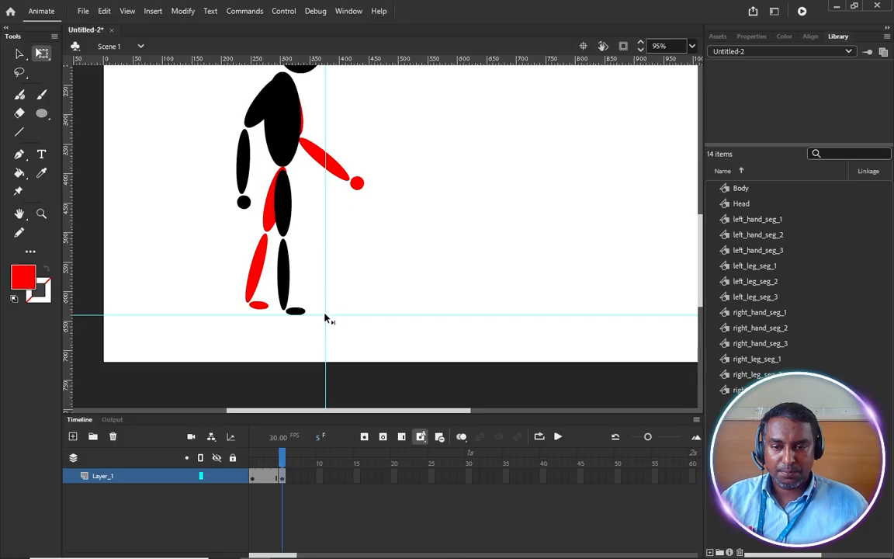
# Select the whole figure at frame 5 and shift it forward until the black foot is centred on the vertical guide.
pyautogui.scroll(-2, 326, 319)
pyautogui.press('v')
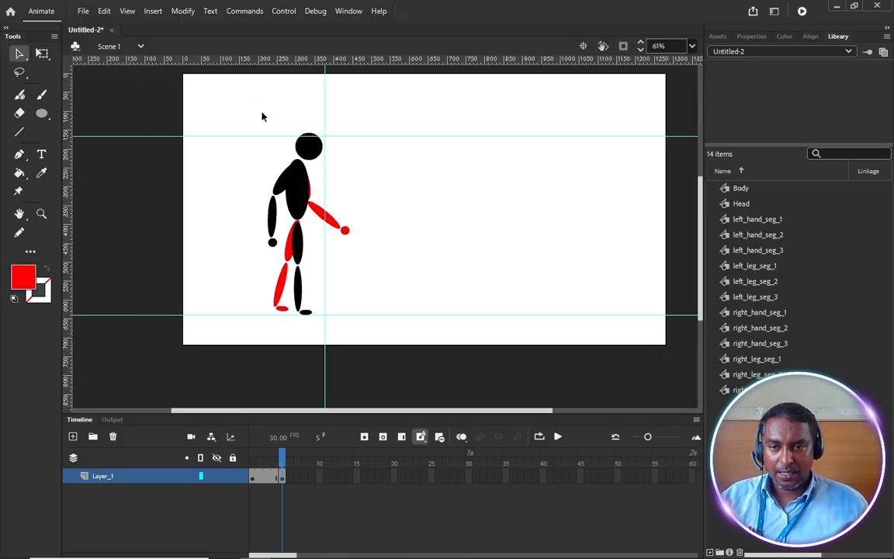
pyautogui.moveTo(250, 96); pyautogui.dragTo(416, 330)
pyautogui.scroll(5, 310, 343)
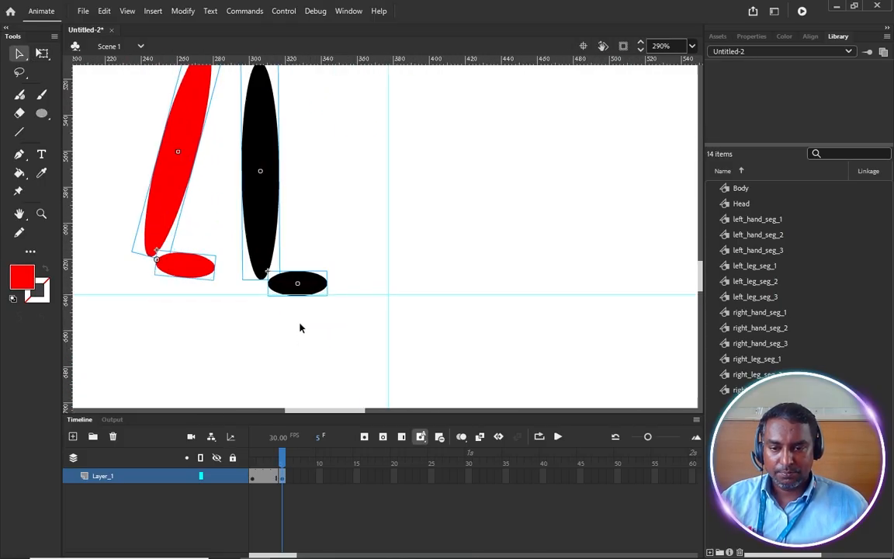
pyautogui.hotkey('shift', 'Right')
pyautogui.hotkey('shift', 'Right')
pyautogui.hotkey('shift', 'Right')
pyautogui.hotkey('shift', 'Right')
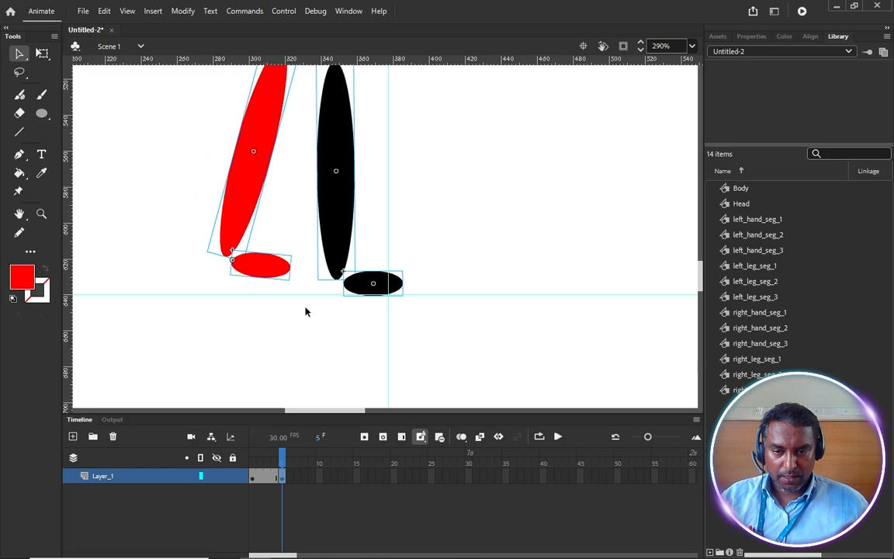
pyautogui.press('Right')
pyautogui.press('Right')
pyautogui.press('Right')
pyautogui.press('Right')
pyautogui.press('Right')
pyautogui.press('Right')
pyautogui.press('Right')
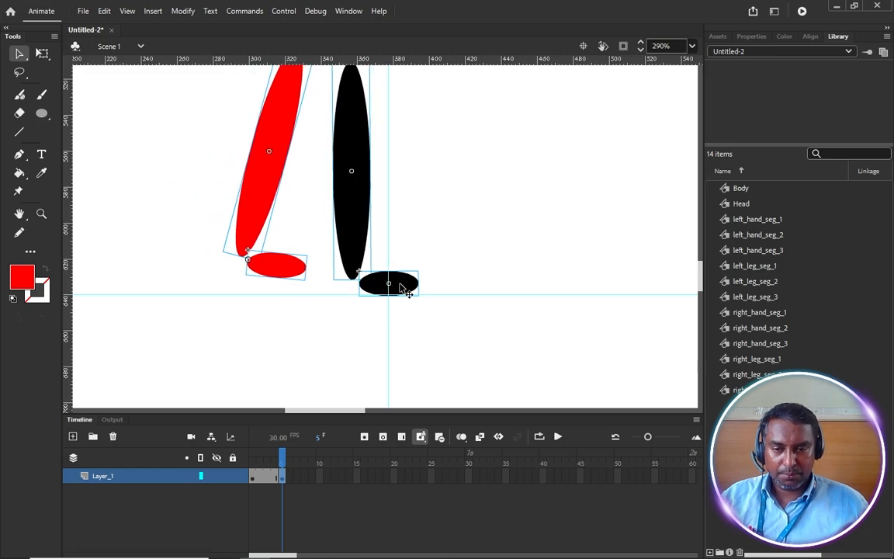
pyautogui.scroll(-1, 363, 316)
pyautogui.scroll(-3, 364, 313)
pyautogui.scroll(-4, 399, 253)
pyautogui.scroll(1, 445, 173)
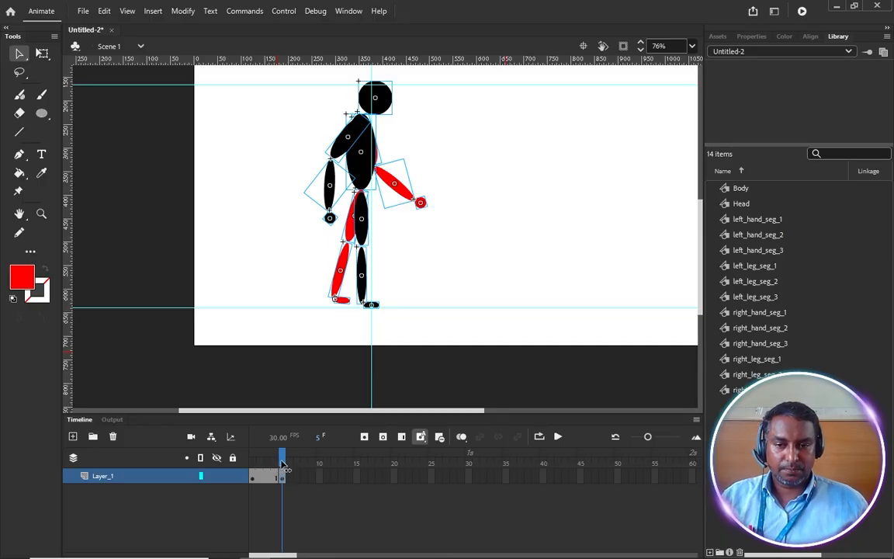
pyautogui.moveTo(282, 464); pyautogui.dragTo(328, 466)
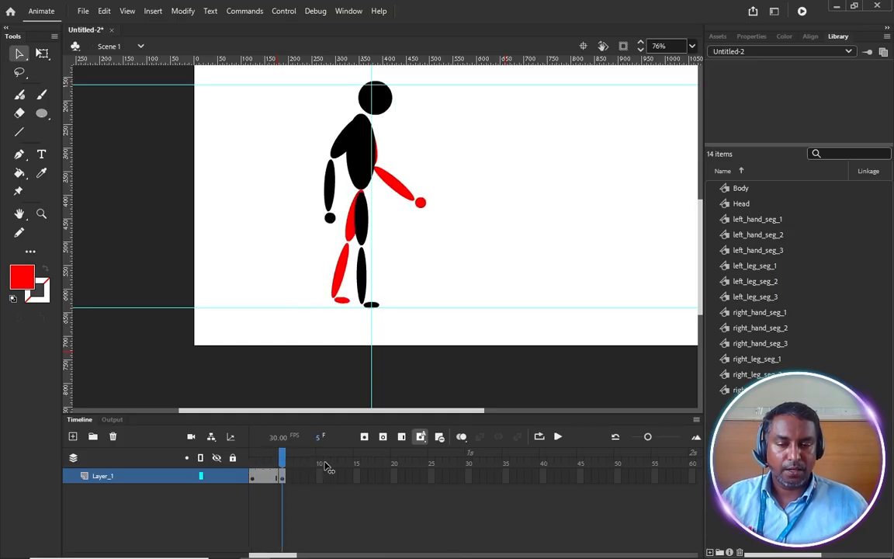
# Select the red lower leg and foot, set their pivot at the knee, and rotate them backward until the knee is strongly bent.
pyautogui.keyDown('ctrl'); pyautogui.scroll(3, 368, 281); pyautogui.keyUp('ctrl')
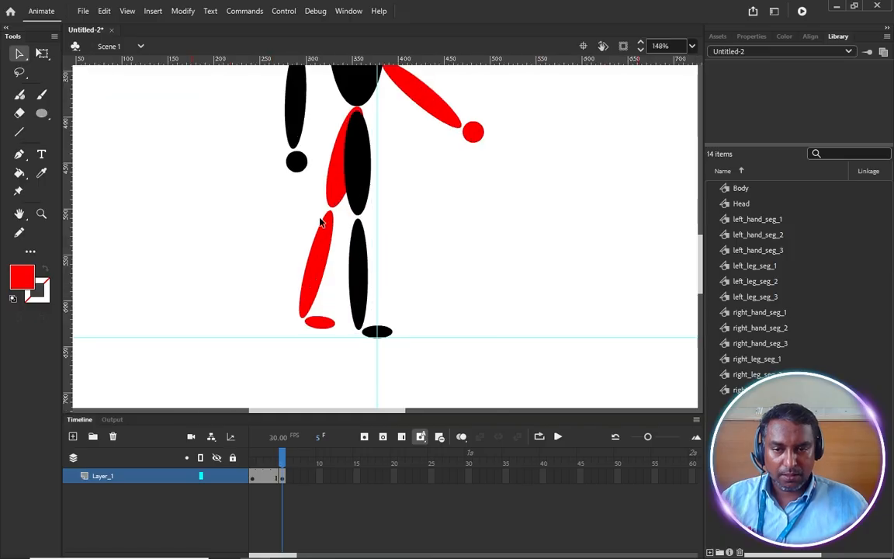
pyautogui.moveTo(268, 250); pyautogui.dragTo(334, 371)
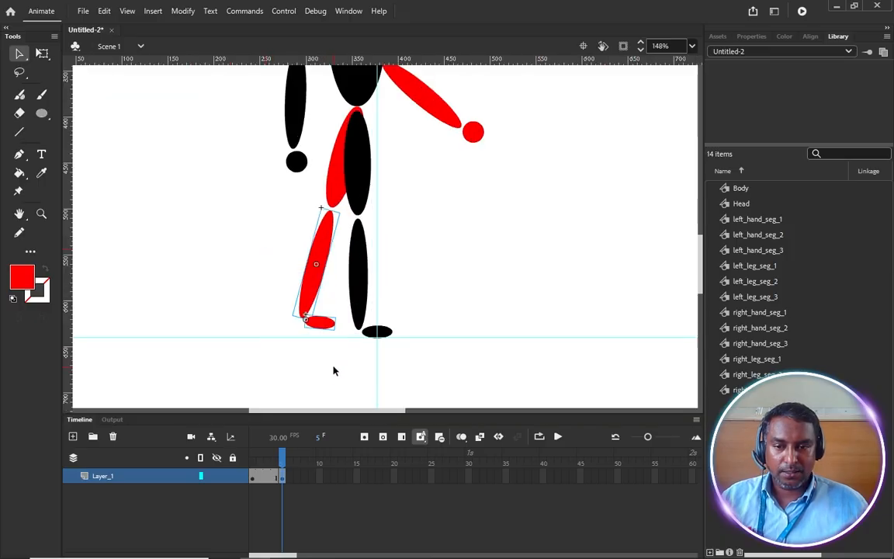
pyautogui.press('q')
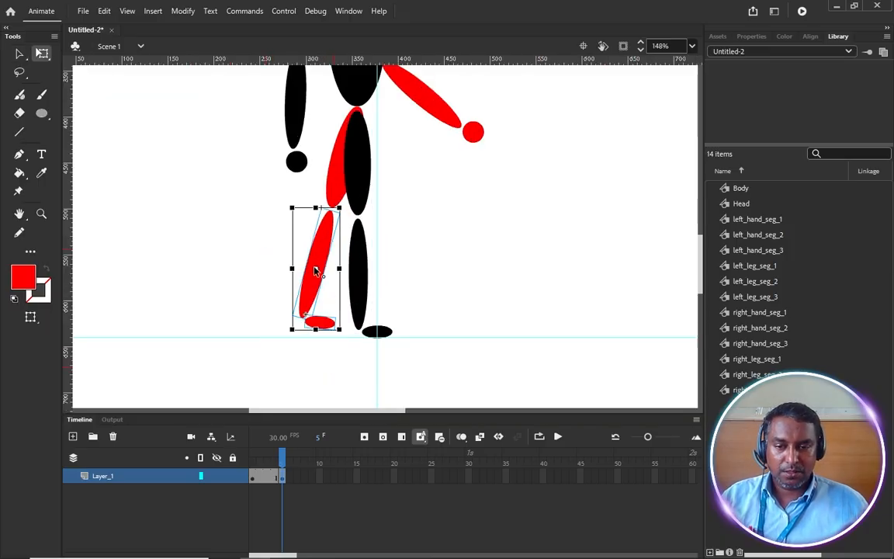
pyautogui.moveTo(316, 271); pyautogui.dragTo(332, 210)
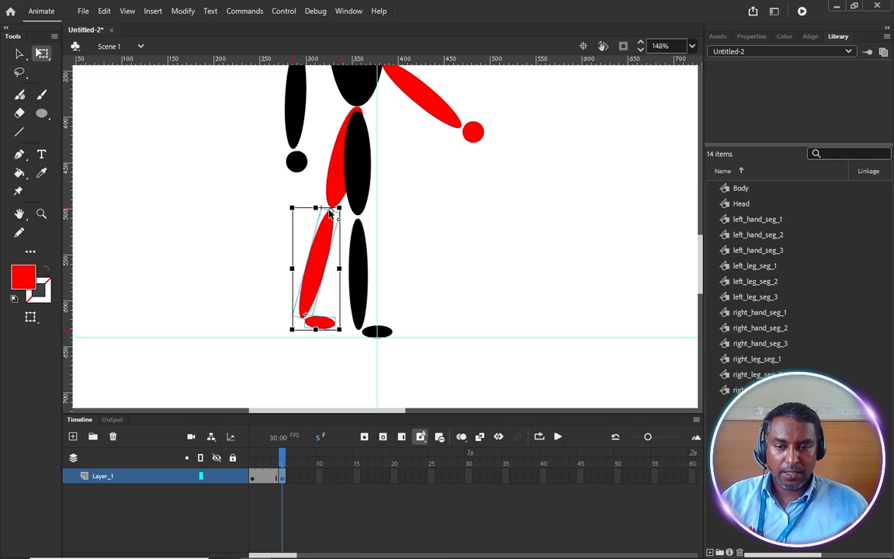
pyautogui.moveTo(340, 339); pyautogui.dragTo(251, 299)
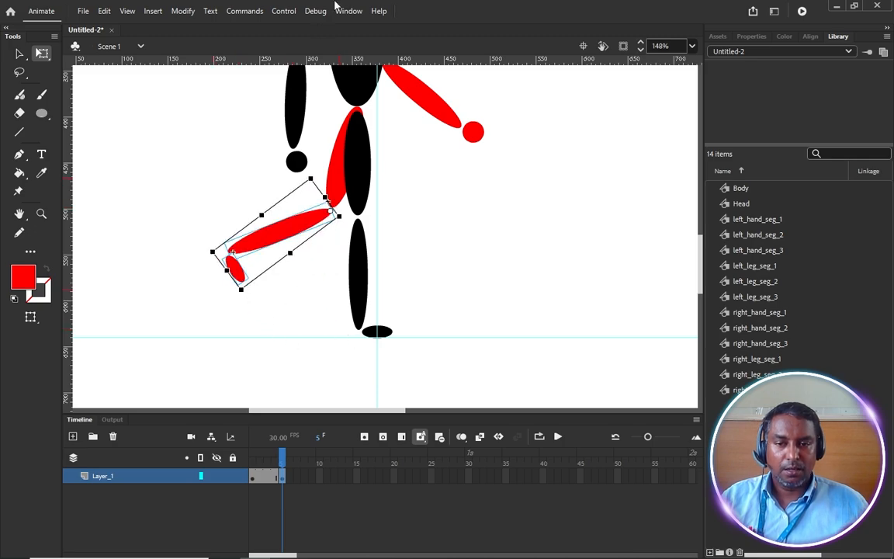
# Add the red thigh to the selection and rotate the whole bent leg forward about the hip so the knee leads the black leg.
pyautogui.keyDown('shift'); pyautogui.click(336, 175); pyautogui.keyUp('shift')
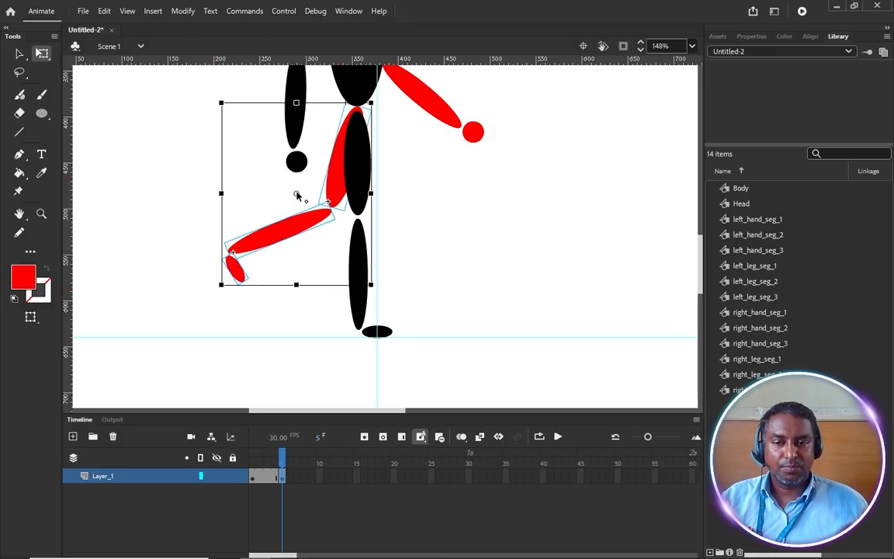
pyautogui.moveTo(297, 195); pyautogui.dragTo(353, 134)
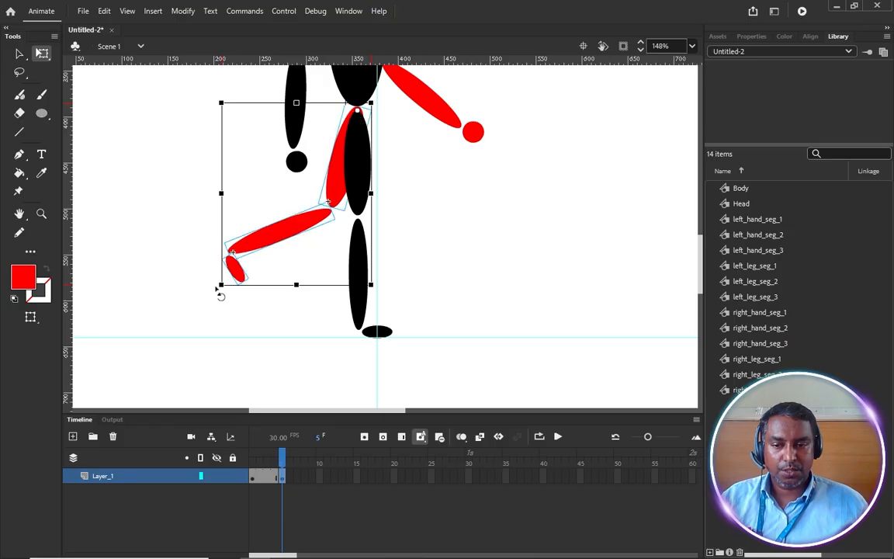
pyautogui.moveTo(225, 295); pyautogui.dragTo(471, 286)
pyautogui.click(477, 279)
pyautogui.hotkey('ctrl', '2')
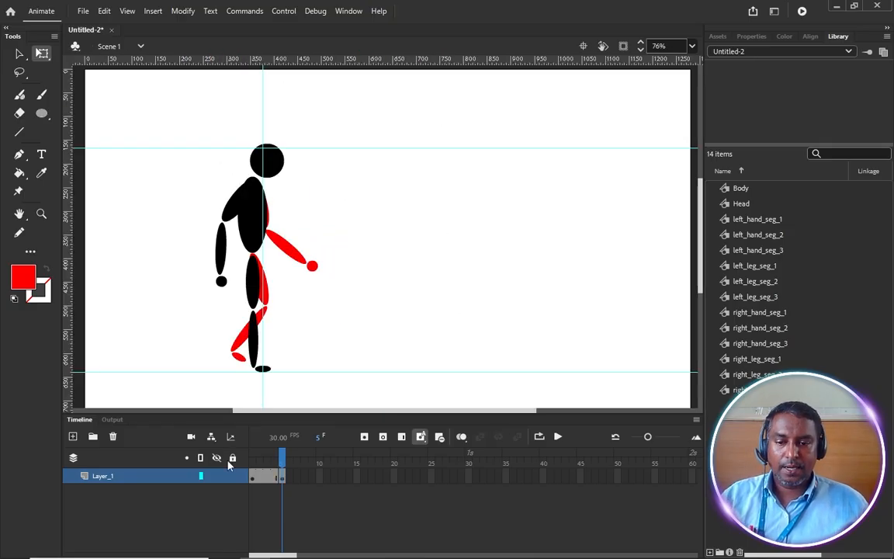
# Compare the walking pose between frames 1 and 5, checking the arms, and return to frame 5.
pyautogui.click(253, 465)
pyautogui.click(281, 464)
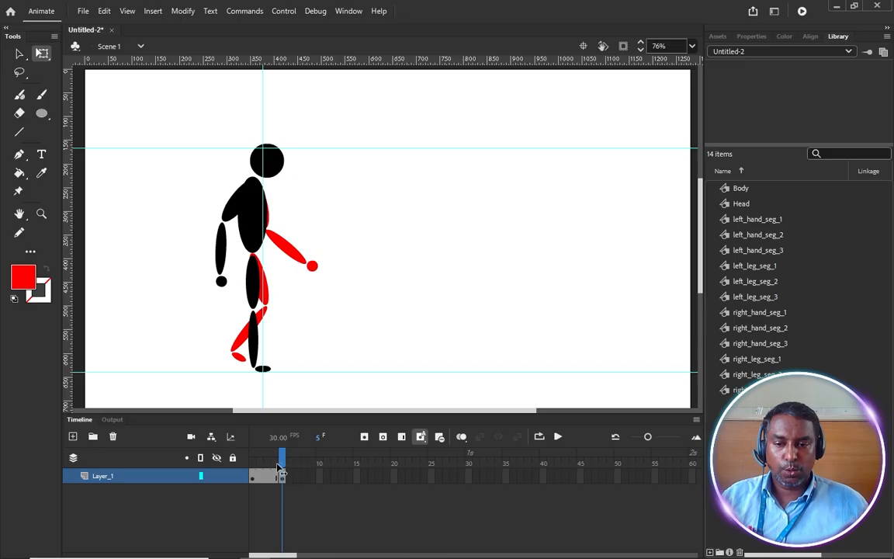
pyautogui.click(252, 465)
pyautogui.click(281, 464)
pyautogui.moveTo(306, 474); pyautogui.dragTo(221, 474)
pyautogui.scroll(3, 210, 350)
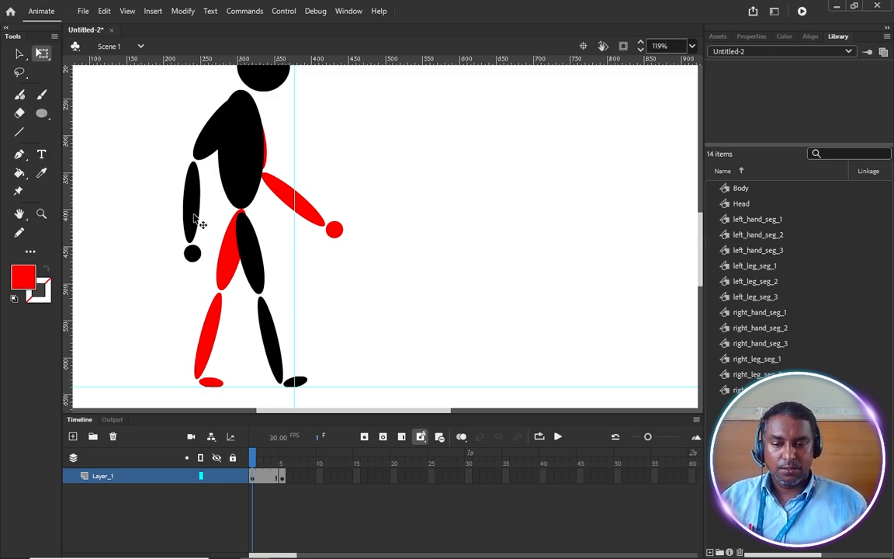
pyautogui.click(282, 462)
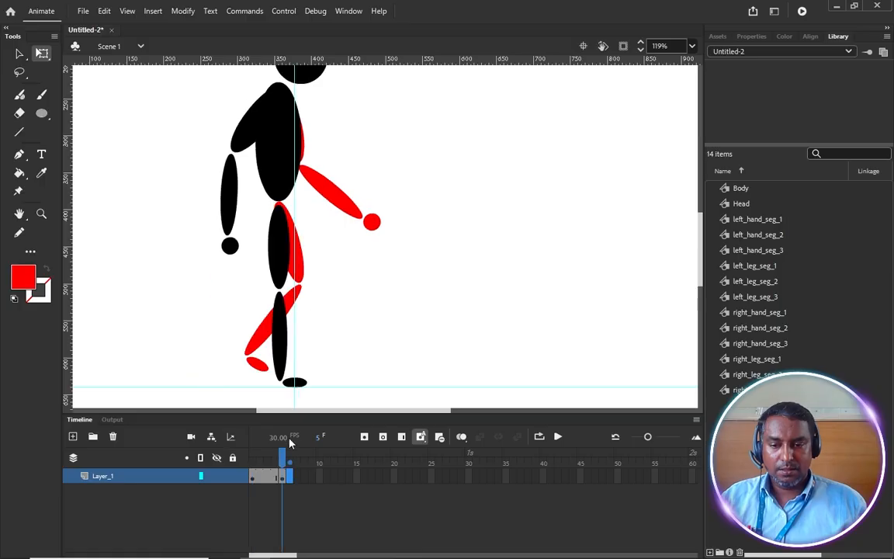
# Select the three black arm segments and, on frame 6, rotate them forward about the shoulder until the arm hangs beside the body.
pyautogui.click(223, 114)
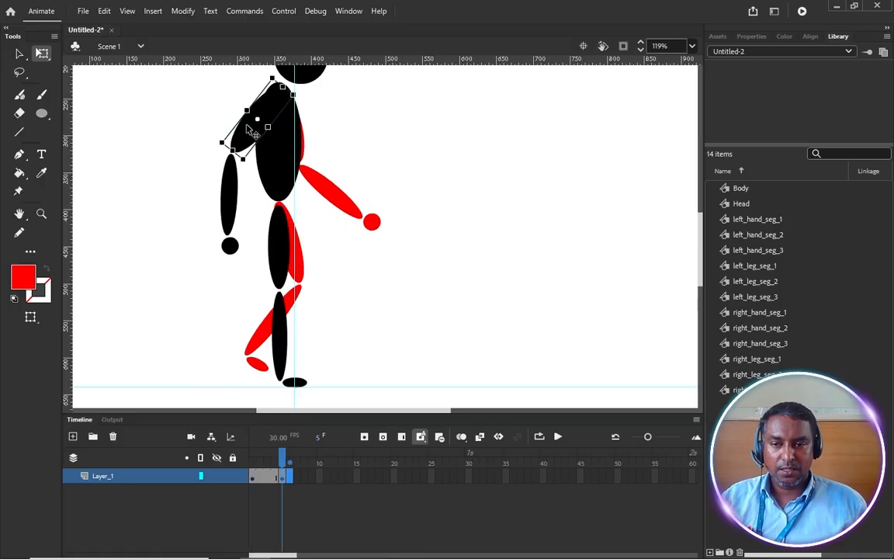
pyautogui.keyDown('shift'); pyautogui.click(228, 183); pyautogui.keyUp('shift')
pyautogui.keyDown('shift'); pyautogui.click(229, 250); pyautogui.keyUp('shift')
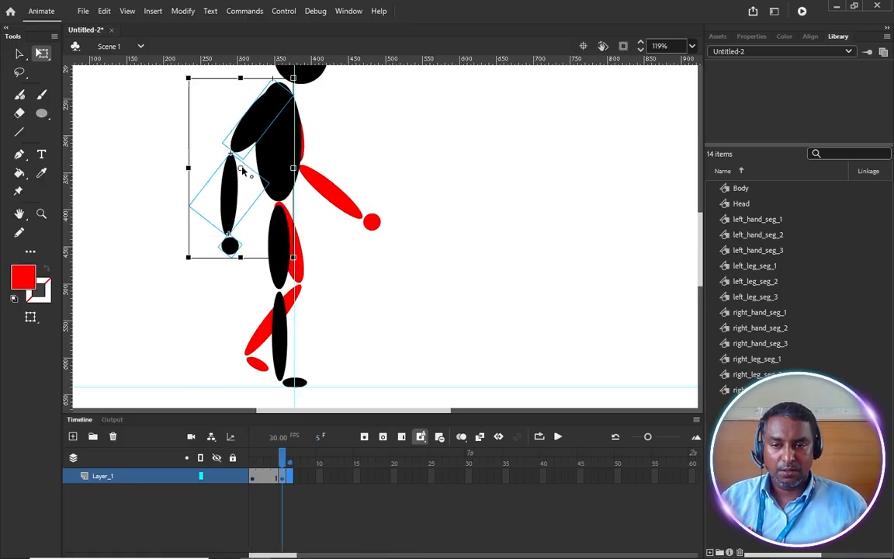
pyautogui.press('.')
pyautogui.moveTo(279, 96); pyautogui.dragTo(278, 92)
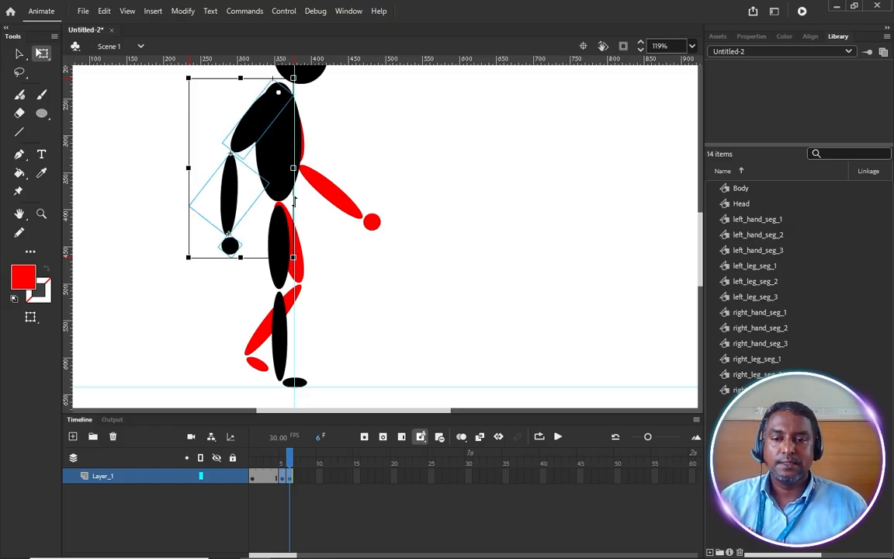
pyautogui.moveTo(184, 265); pyautogui.dragTo(237, 290)
# Select the three red arm segments on frame 6 and rotate them back about the shoulder until the hand hangs beside the thigh.
pyautogui.click(316, 139)
pyautogui.click(303, 141)
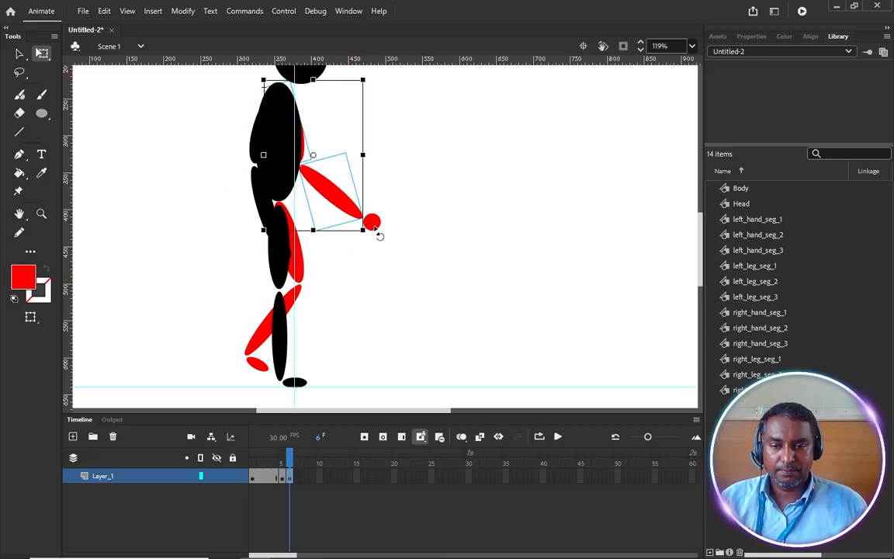
pyautogui.moveTo(378, 232); pyautogui.dragTo(380, 229)
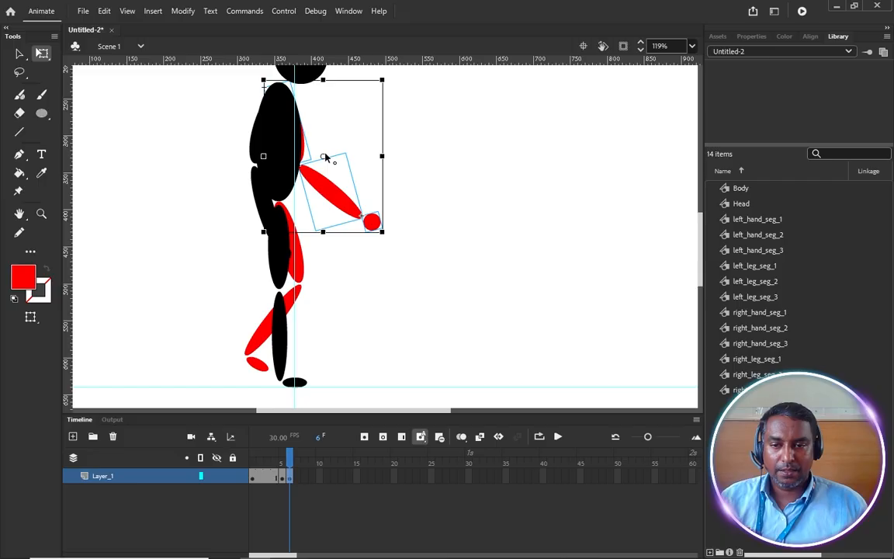
pyautogui.moveTo(324, 157); pyautogui.dragTo(281, 93)
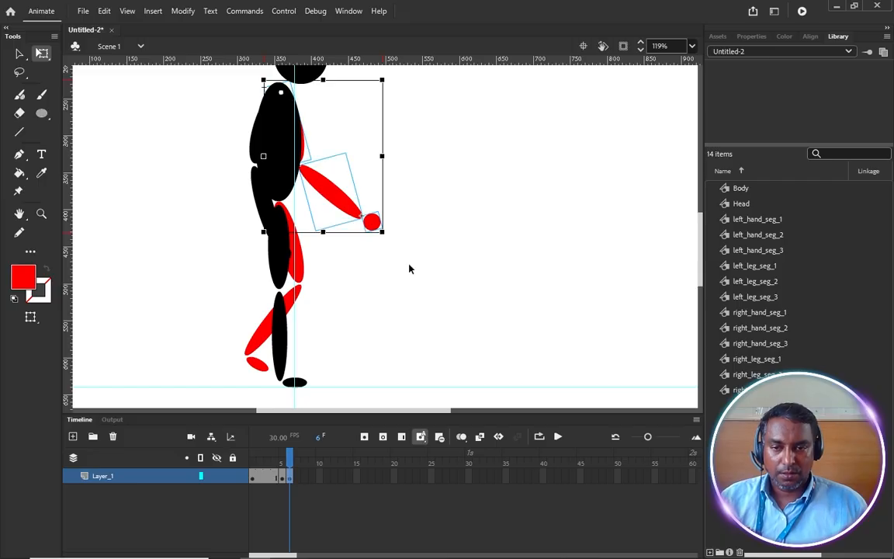
pyautogui.moveTo(390, 241); pyautogui.dragTo(319, 253)
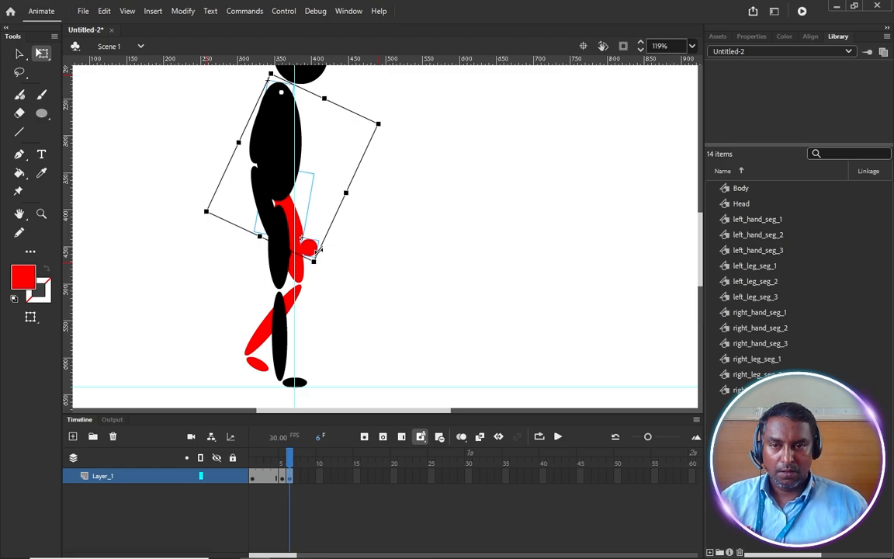
pyautogui.press('Down')
pyautogui.press('Down')
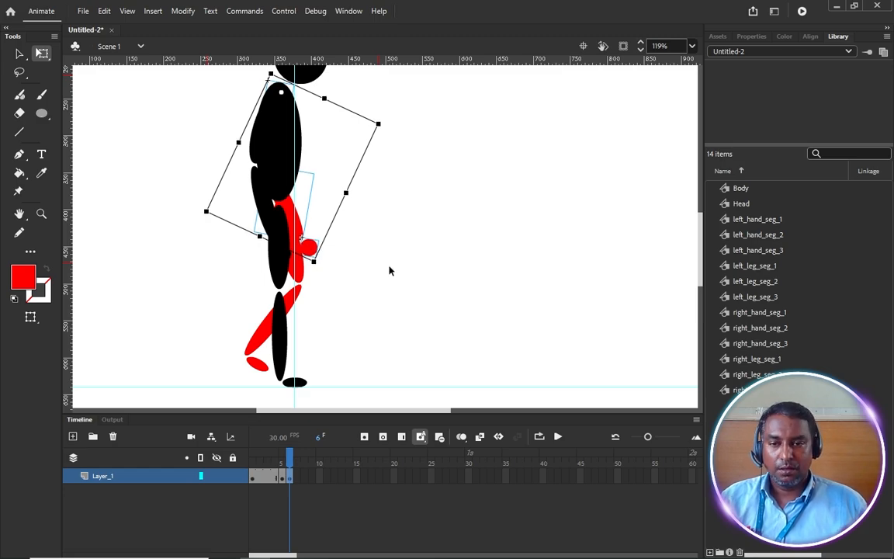
pyautogui.hotkey('ctrl', '2')
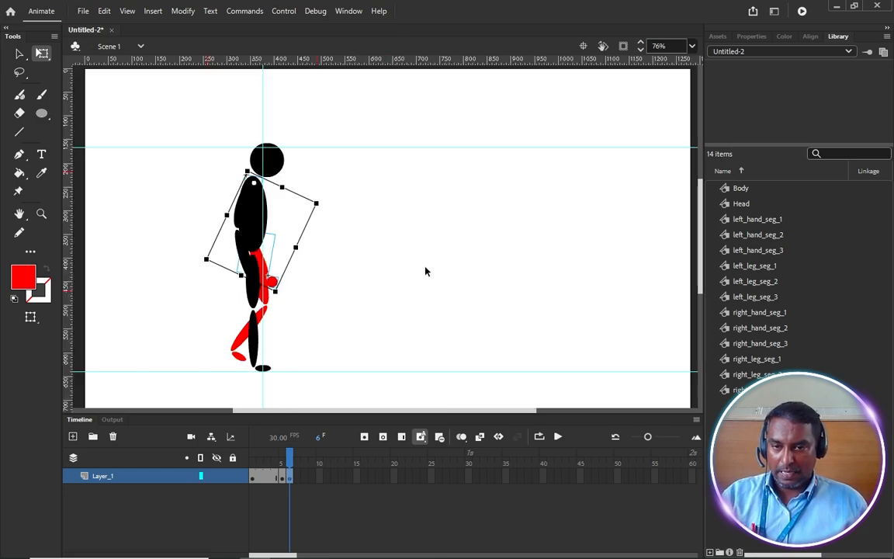
# Move the keyframe with the lowered arms from frame 6 onto frame 5 and inspect the head against the upper guide.
pyautogui.click(290, 478)
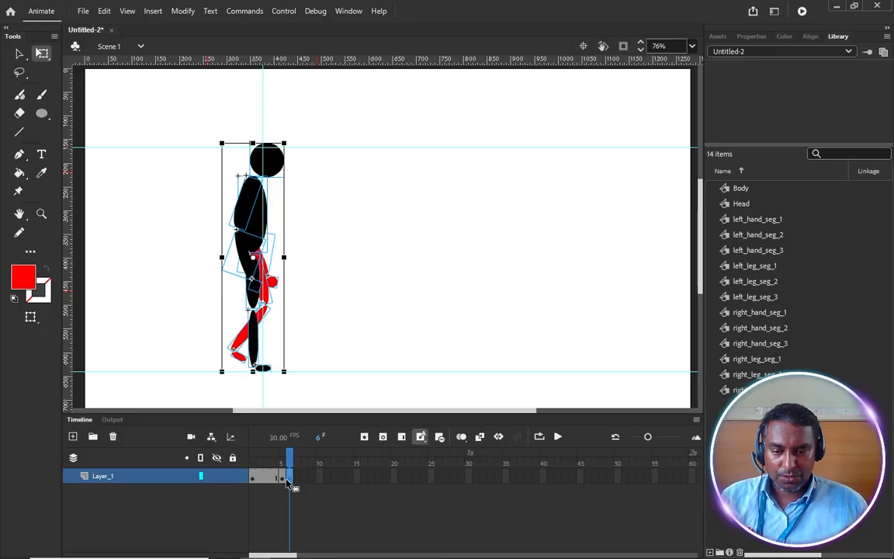
pyautogui.hotkey('ctrl', 'z')
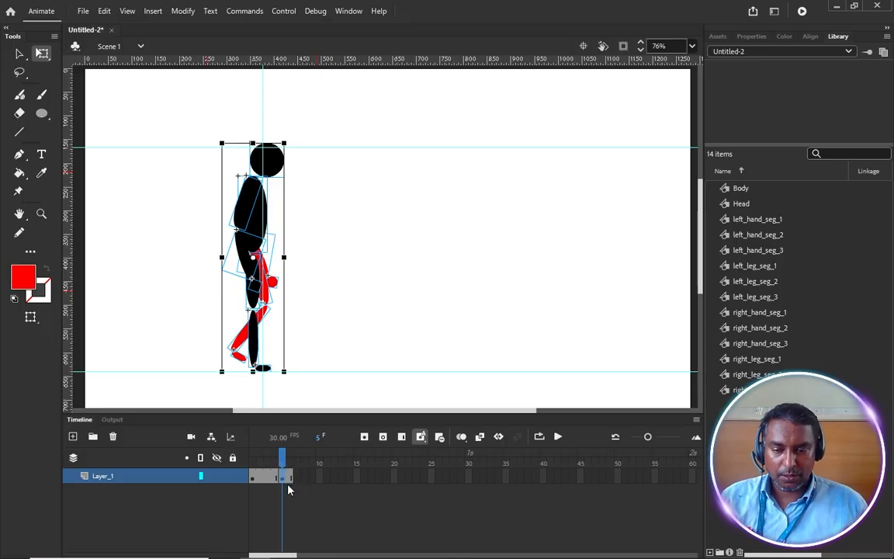
pyautogui.moveTo(282, 466)
pyautogui.mouseDown()
pyautogui.moveTo(242, 458)
pyautogui.moveTo(292, 470)
pyautogui.moveTo(233, 464)
pyautogui.moveTo(278, 469)
pyautogui.moveTo(239, 474)
pyautogui.moveTo(308, 476)
pyautogui.moveTo(250, 475)
pyautogui.moveTo(294, 477)
pyautogui.moveTo(281, 475)
pyautogui.mouseUp()
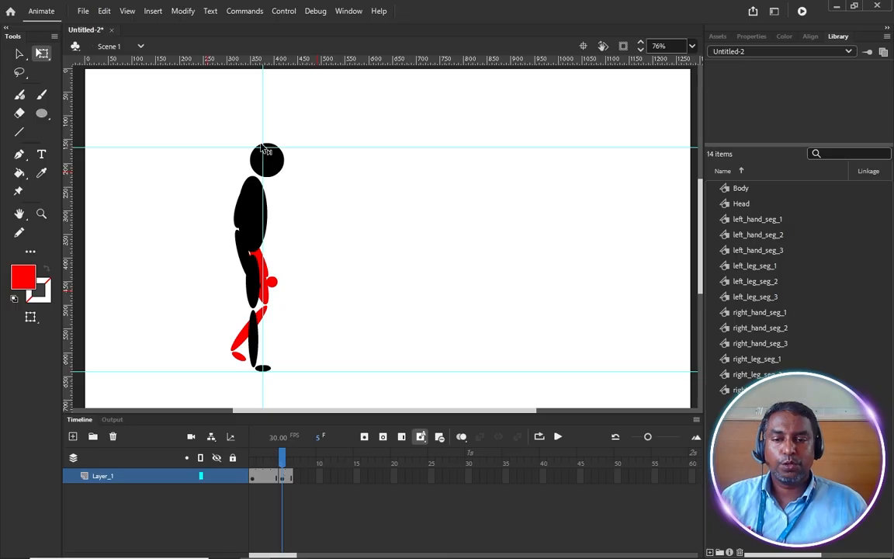
pyautogui.scroll(4, 272, 156)
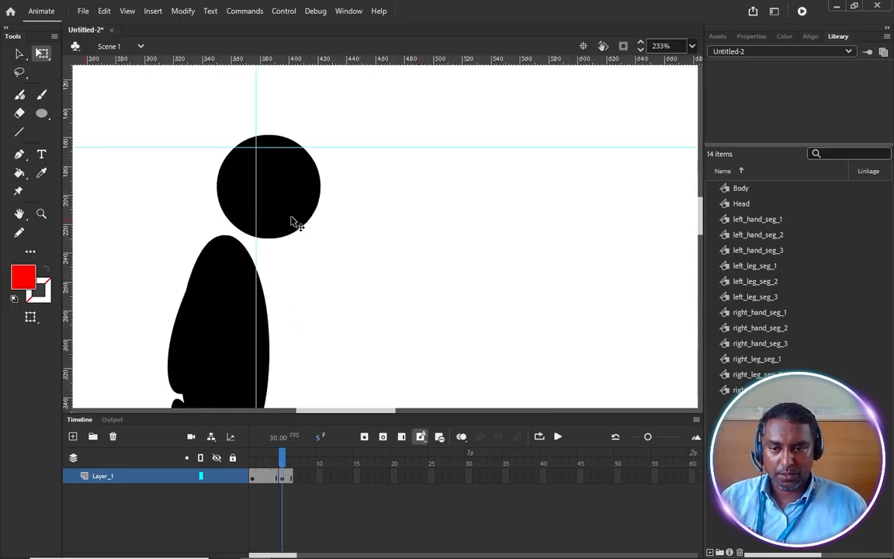
# Compare the poses on frames 1 and 5, and insert a keyframe on frame 9 of Layer_1.
pyautogui.scroll(-6, 296, 223)
pyautogui.scroll(3, 285, 335)
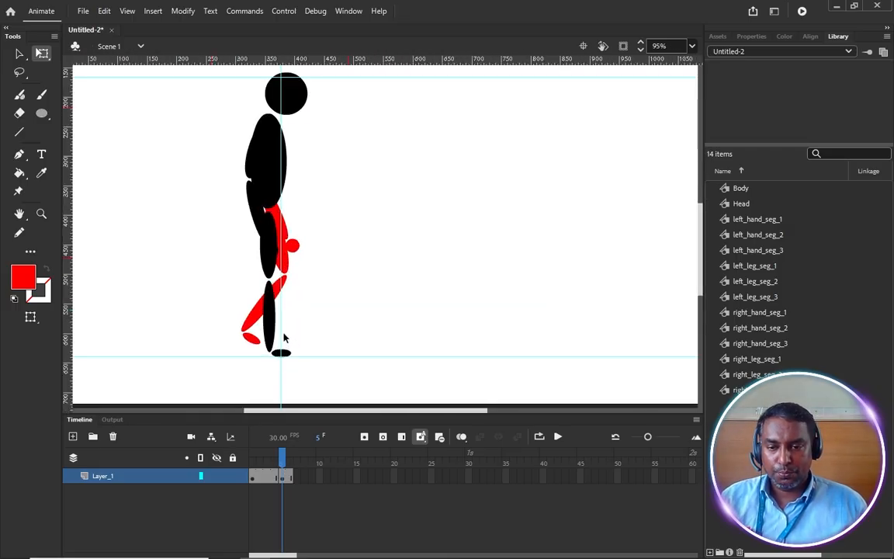
pyautogui.hotkey('ctrl', '2')
pyautogui.moveTo(282, 457); pyautogui.dragTo(216, 458)
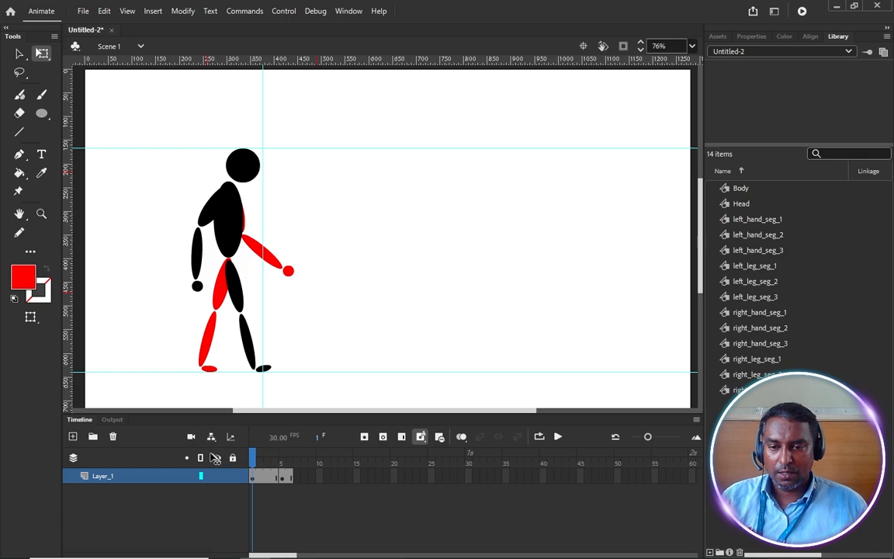
pyautogui.click(284, 459)
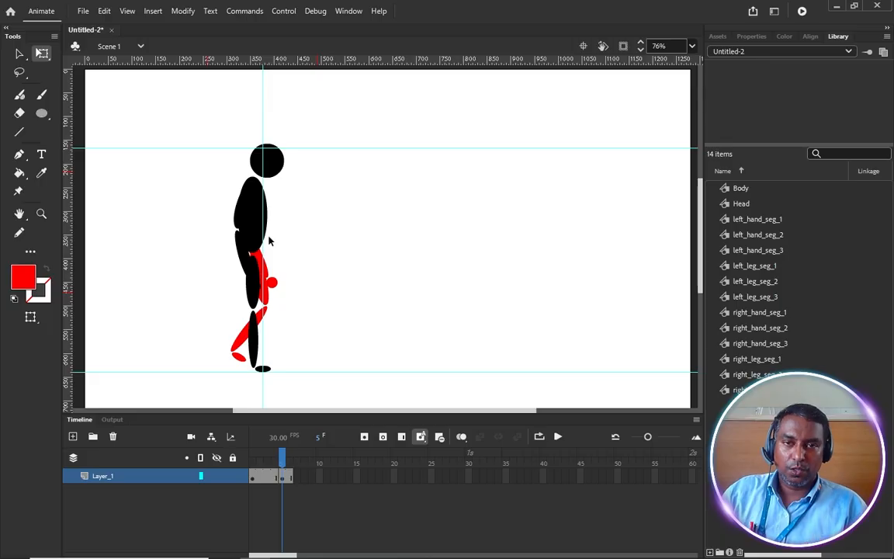
pyautogui.click(289, 476)
pyautogui.click(313, 483)
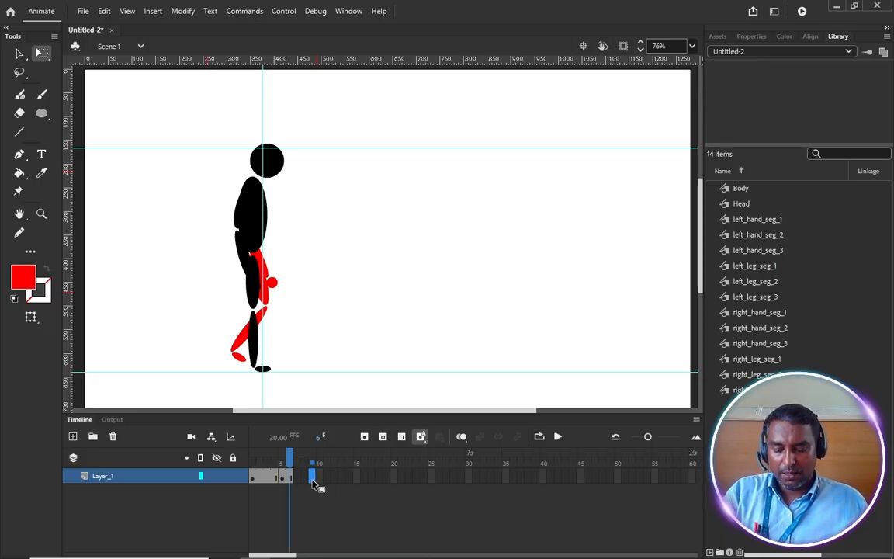
pyautogui.press('F6')
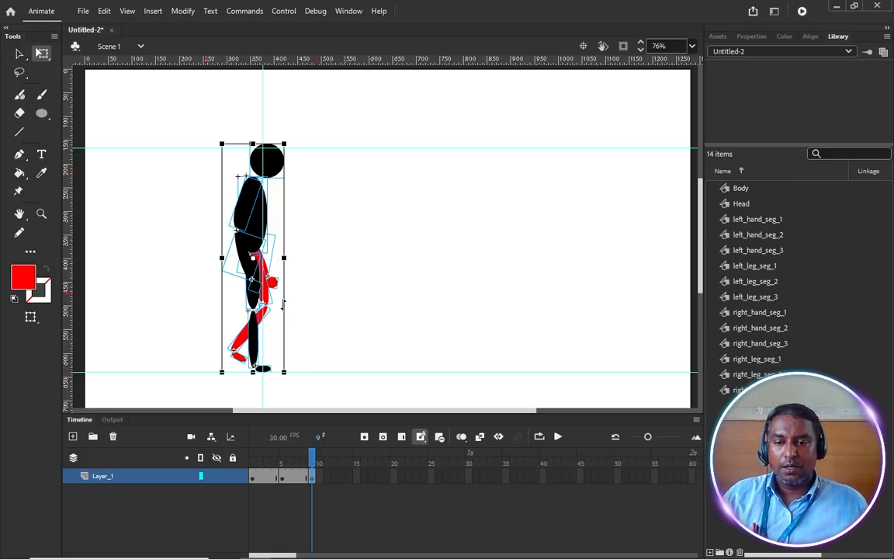
pyautogui.click(313, 307)
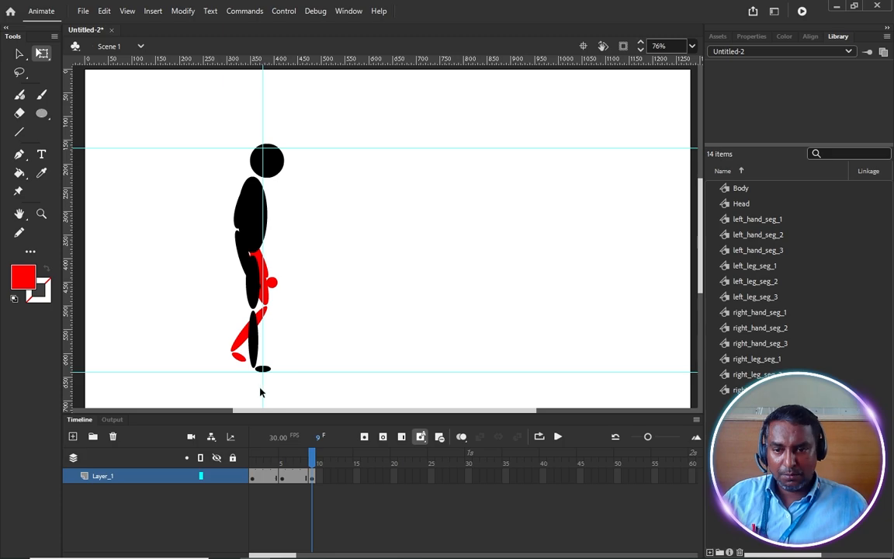
# Select the black thigh, lower leg and foot on frame 9 and rotate them back about the hip so the leg trails behind the body.
pyautogui.scroll(4, 260, 392)
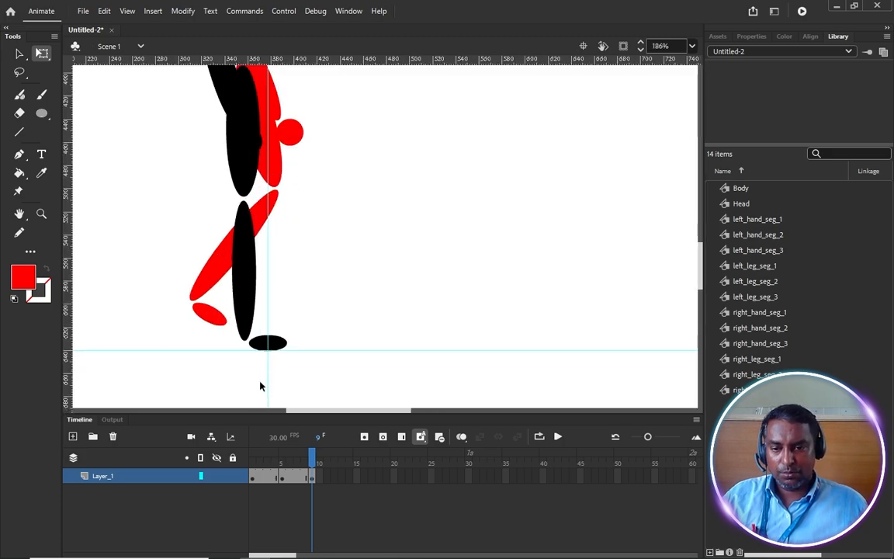
pyautogui.click(244, 269)
pyautogui.keyDown('shift'); pyautogui.click(233, 147); pyautogui.keyUp('shift')
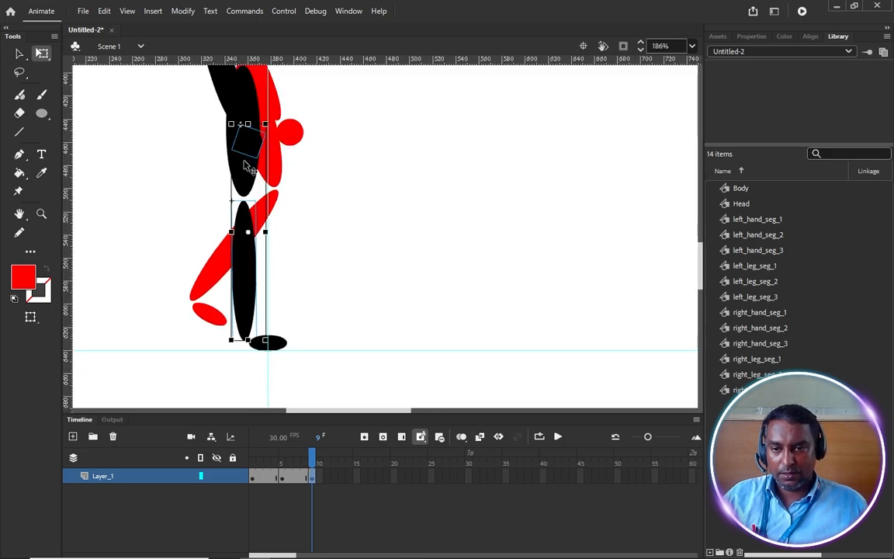
pyautogui.click(342, 258)
pyautogui.scroll(-2, 311, 247)
pyautogui.click(259, 183)
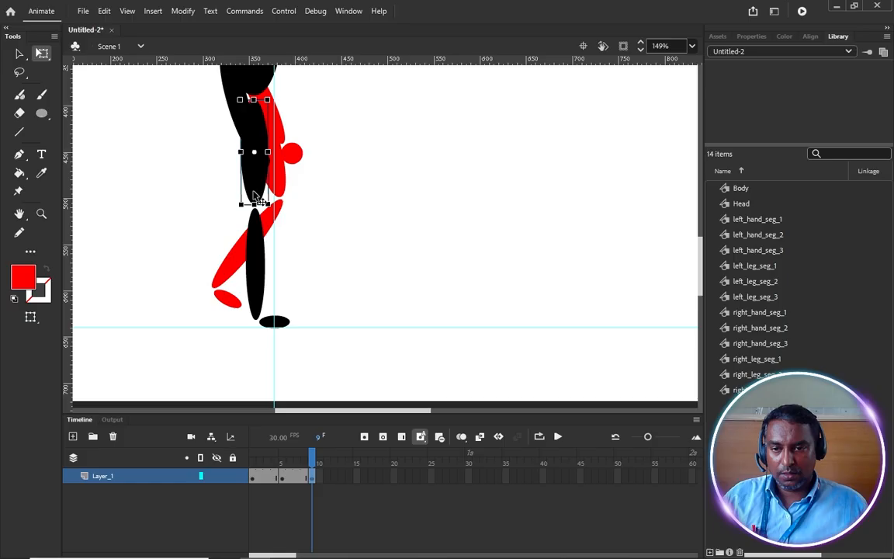
pyautogui.keyDown('shift'); pyautogui.click(257, 252); pyautogui.keyUp('shift')
pyautogui.keyDown('shift'); pyautogui.click(286, 321); pyautogui.keyUp('shift')
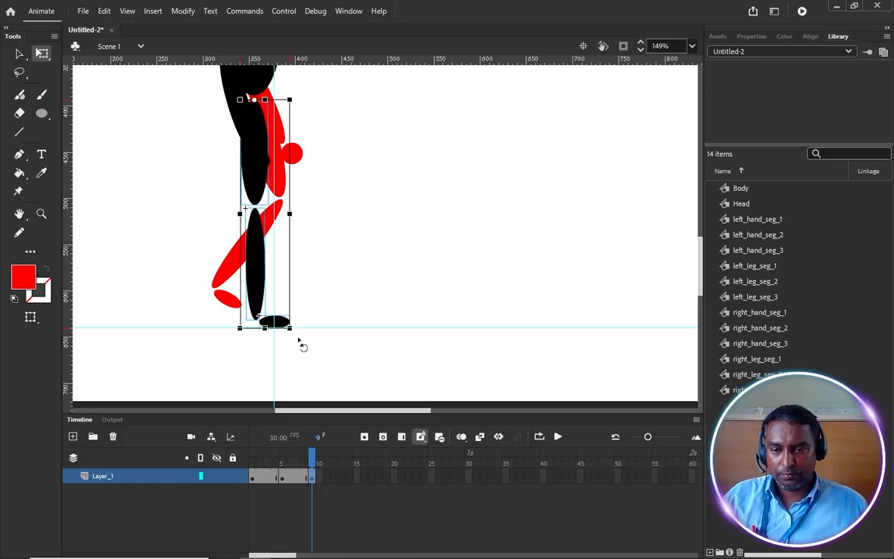
pyautogui.moveTo(295, 329); pyautogui.dragTo(215, 354)
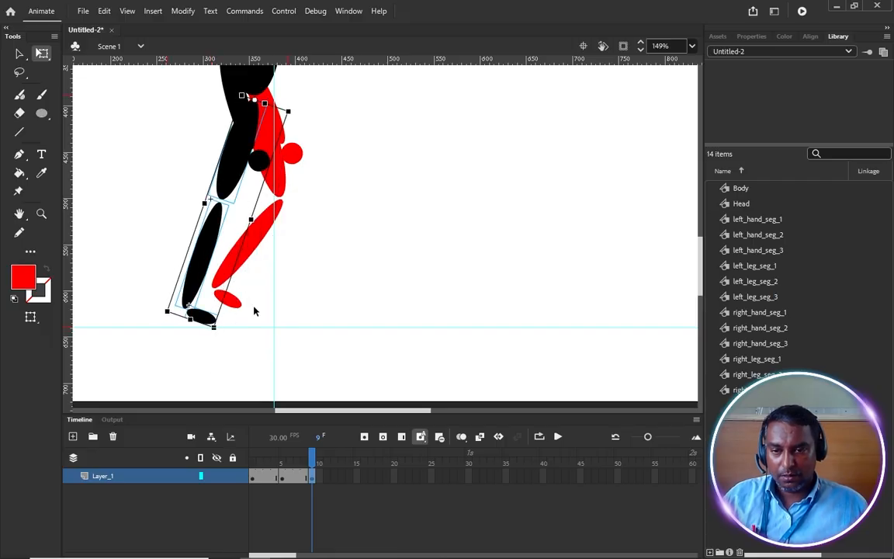
pyautogui.click(302, 260)
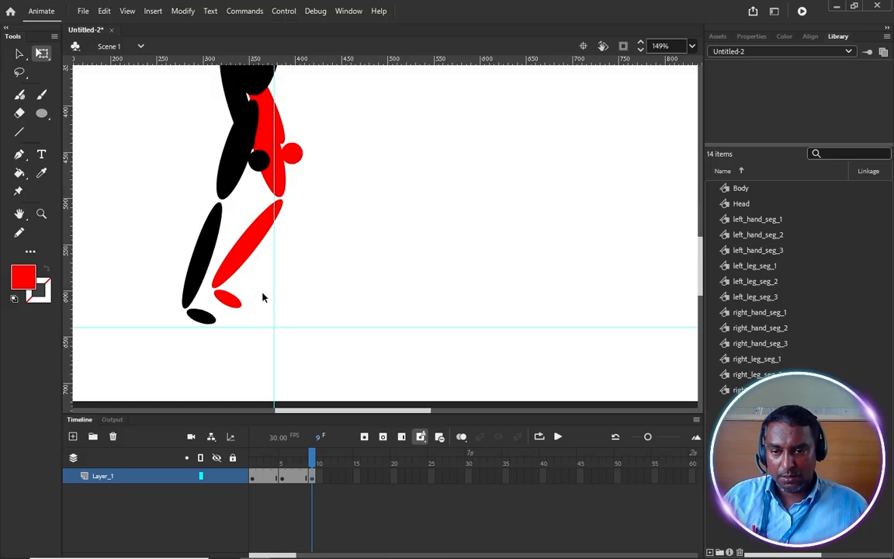
# Select the whole figure on frame 9 and move it forward until the trailing black foot stands at the vertical guide.
pyautogui.scroll(-4, 424, 323)
pyautogui.moveTo(263, 84); pyautogui.dragTo(452, 341)
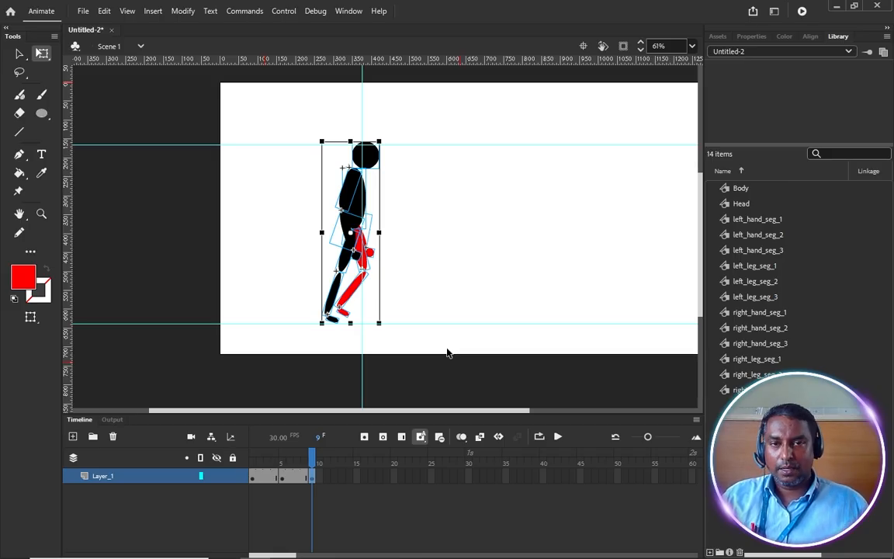
pyautogui.scroll(1, 412, 300)
pyautogui.click(412, 300)
pyautogui.scroll(2, 379, 318)
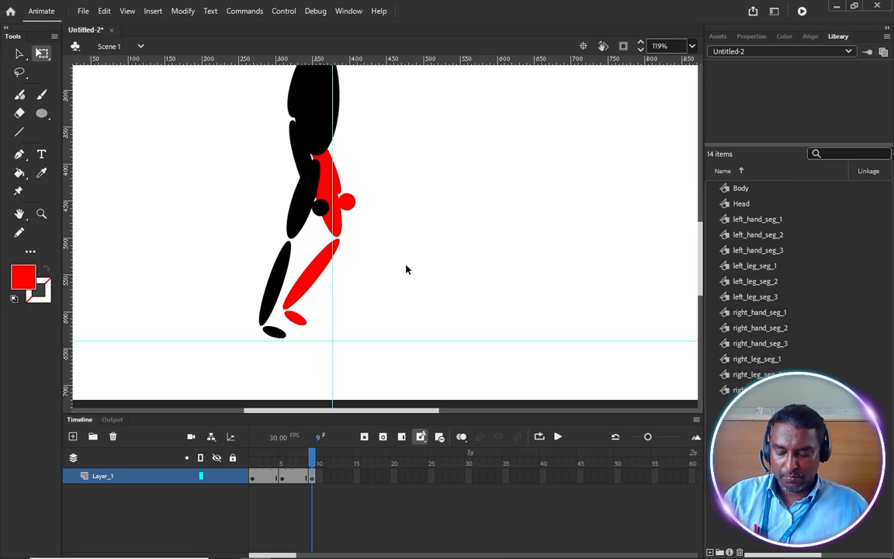
pyautogui.hotkey('ctrl', 'a')
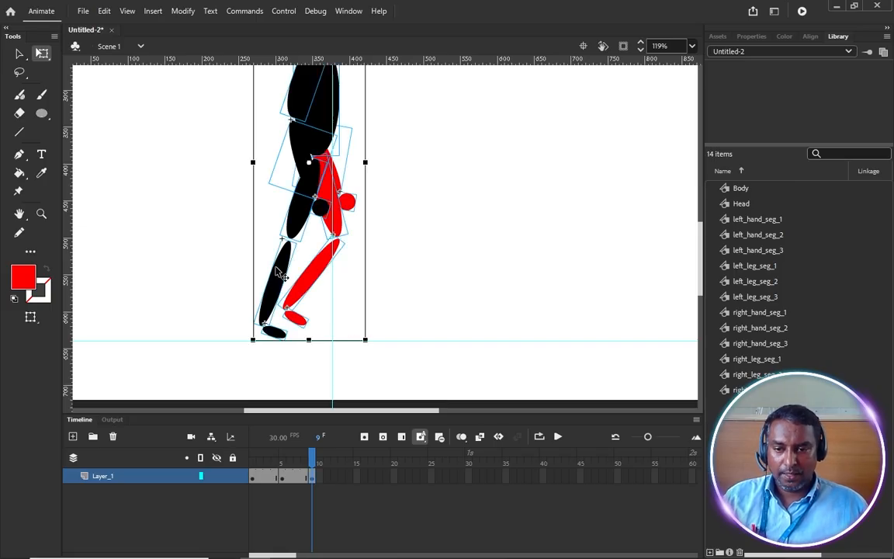
pyautogui.moveTo(274, 267); pyautogui.dragTo(328, 282)
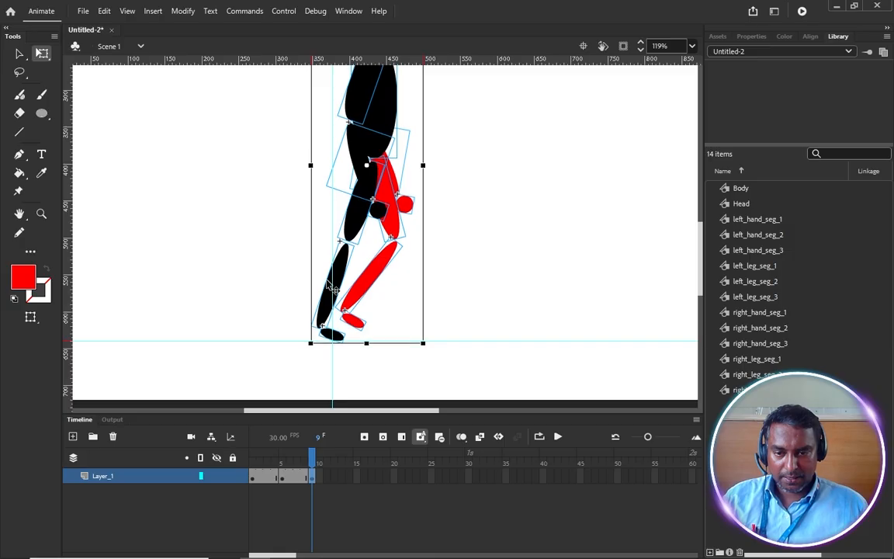
pyautogui.hotkey('ctrl', '2')
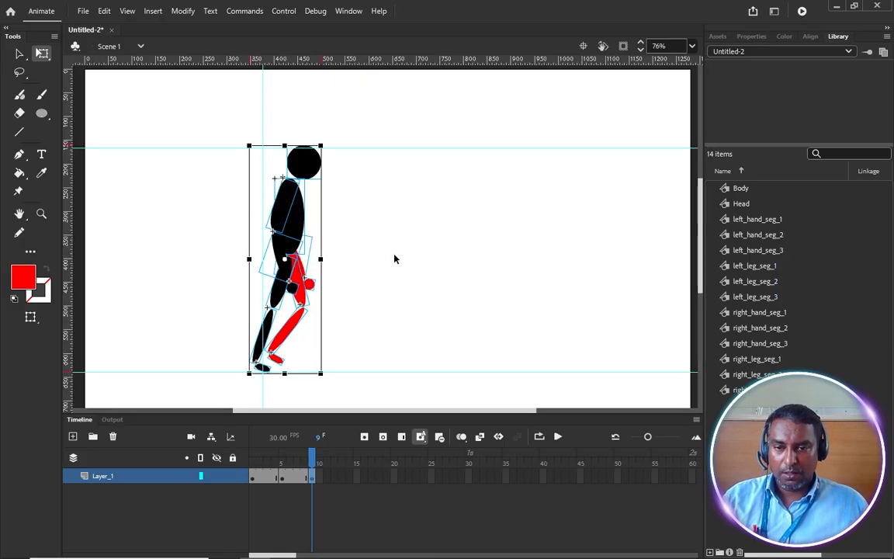
pyautogui.click(394, 255)
pyautogui.moveTo(311, 465)
pyautogui.mouseDown()
pyautogui.moveTo(253, 466)
pyautogui.moveTo(323, 479)
pyautogui.moveTo(255, 479)
pyautogui.moveTo(312, 479)
pyautogui.mouseUp()
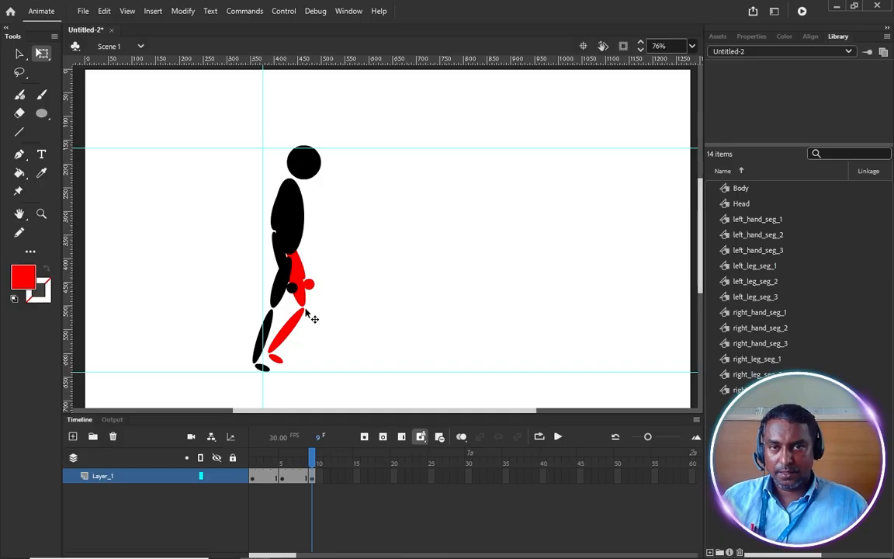
# Select the red lower leg and foot, rotate them forward about the knee and align them beneath the red thigh.
pyautogui.scroll(3, 272, 370)
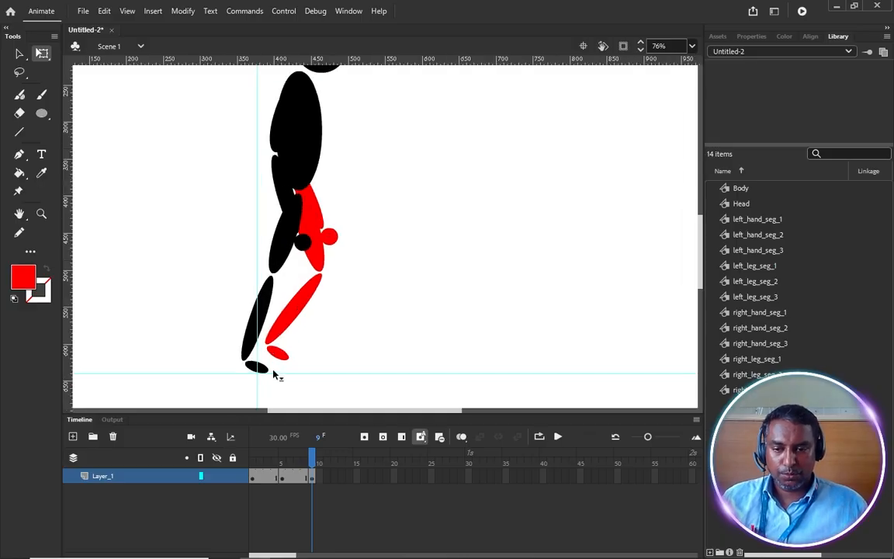
pyautogui.moveTo(317, 366); pyautogui.dragTo(303, 309)
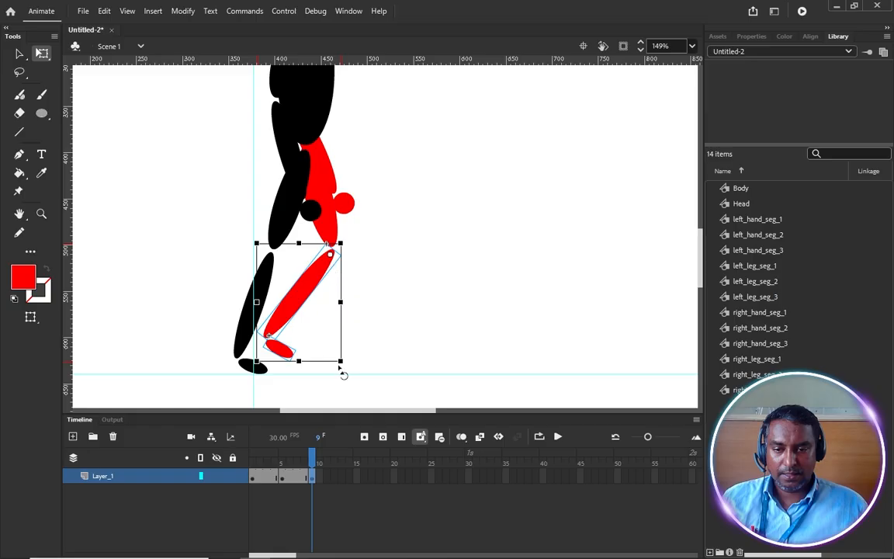
pyautogui.moveTo(351, 372); pyautogui.dragTo(448, 333)
pyautogui.scroll(4, 343, 276)
pyautogui.click(325, 284)
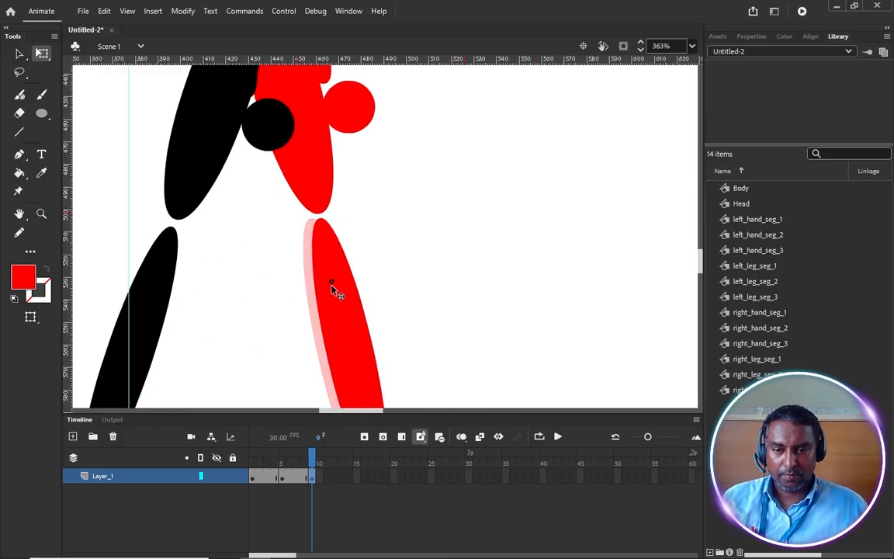
# Add the red thigh to the selection, rotate the whole red leg slightly forward about the knee and nudge it down to the ground guide.
pyautogui.scroll(-3, 333, 289)
pyautogui.keyDown('shift'); pyautogui.click(325, 231); pyautogui.keyUp('shift')
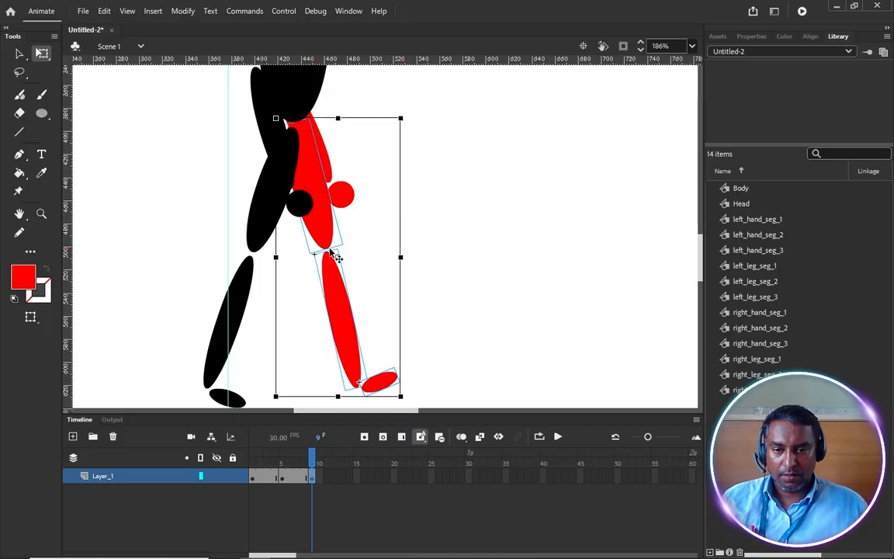
pyautogui.moveTo(338, 257)
pyautogui.mouseDown()
pyautogui.moveTo(291, 132)
pyautogui.moveTo(331, 255)
pyautogui.mouseUp()
pyautogui.scroll(-5, 415, 359)
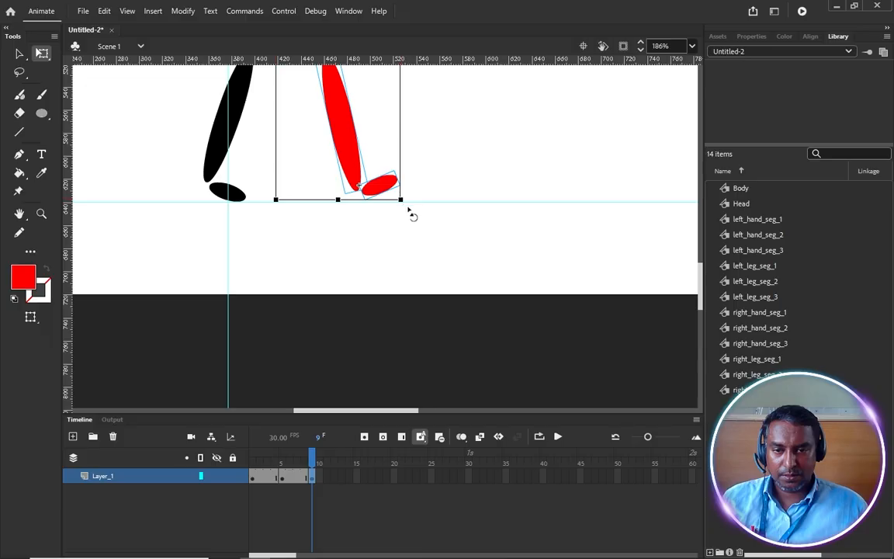
pyautogui.moveTo(410, 210); pyautogui.dragTo(419, 211)
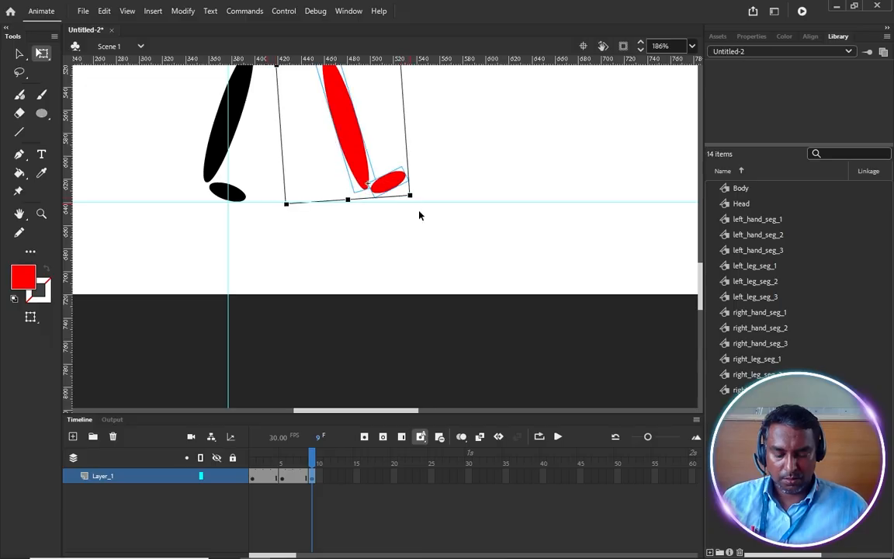
pyautogui.press('Down')
pyautogui.press('Down')
pyautogui.press('Down')
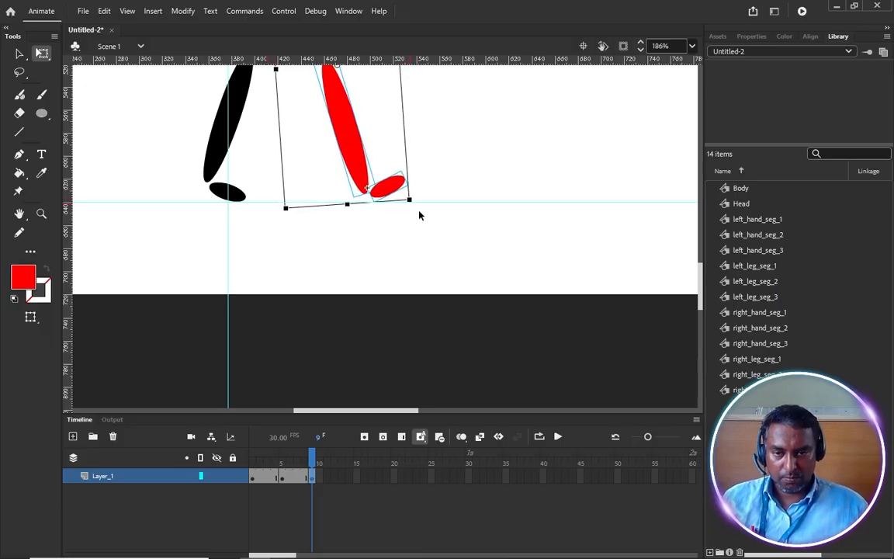
# Select the three black arm segments on frame 9 and rotate them forward about the shoulder until the hand swings out ahead of the body.
pyautogui.scroll(-5, 419, 233)
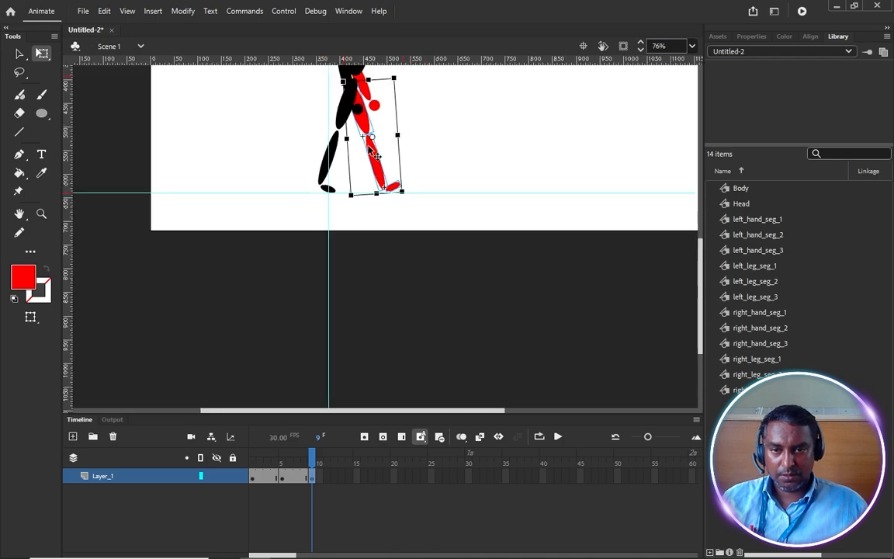
pyautogui.scroll(5, 372, 150)
pyautogui.scroll(4, 359, 322)
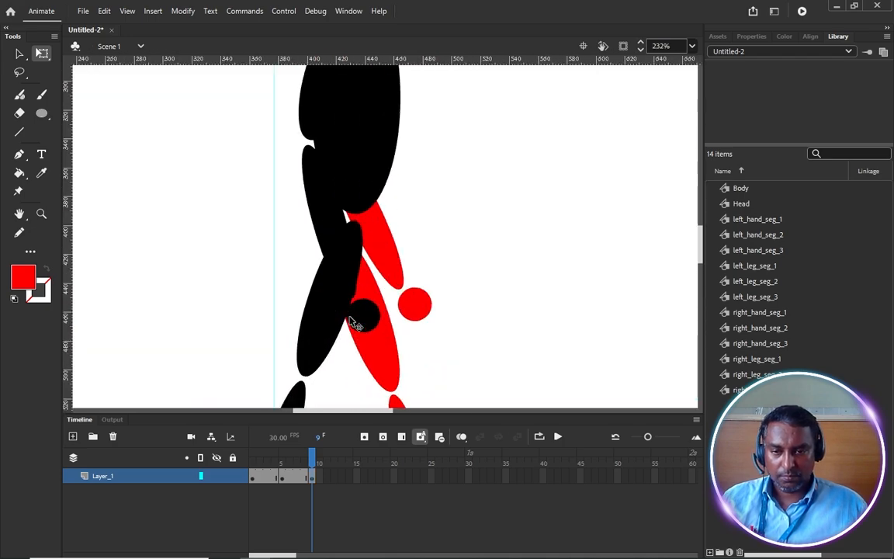
pyautogui.scroll(-2, 342, 225)
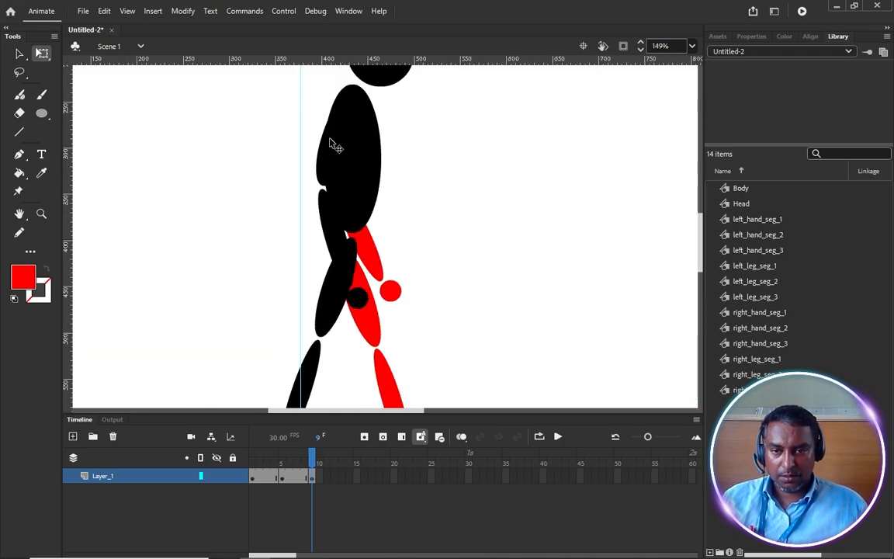
pyautogui.click(330, 139)
pyautogui.keyDown('shift'); pyautogui.click(319, 210); pyautogui.keyUp('shift')
pyautogui.keyDown('shift'); pyautogui.click(359, 298); pyautogui.keyUp('shift')
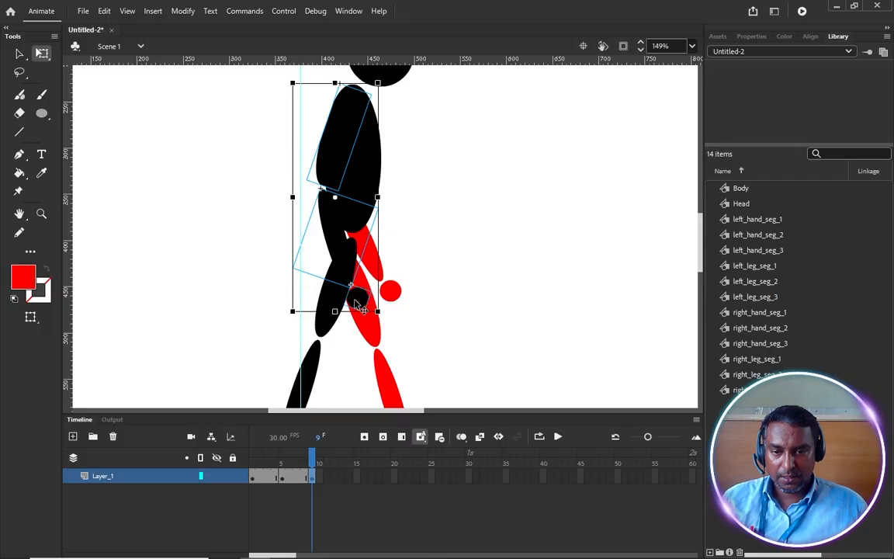
pyautogui.moveTo(336, 197); pyautogui.dragTo(347, 86)
pyautogui.moveTo(386, 322); pyautogui.dragTo(518, 296)
pyautogui.click(532, 342)
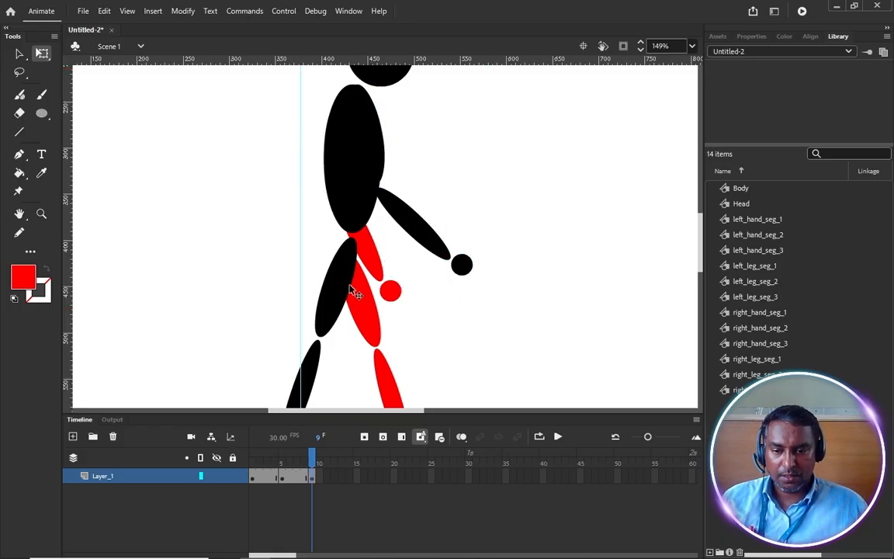
# With Layer_1 temporarily shown as outlines, select the three red arm segments and rotate them back about the shoulder, behind the body.
pyautogui.click(200, 458)
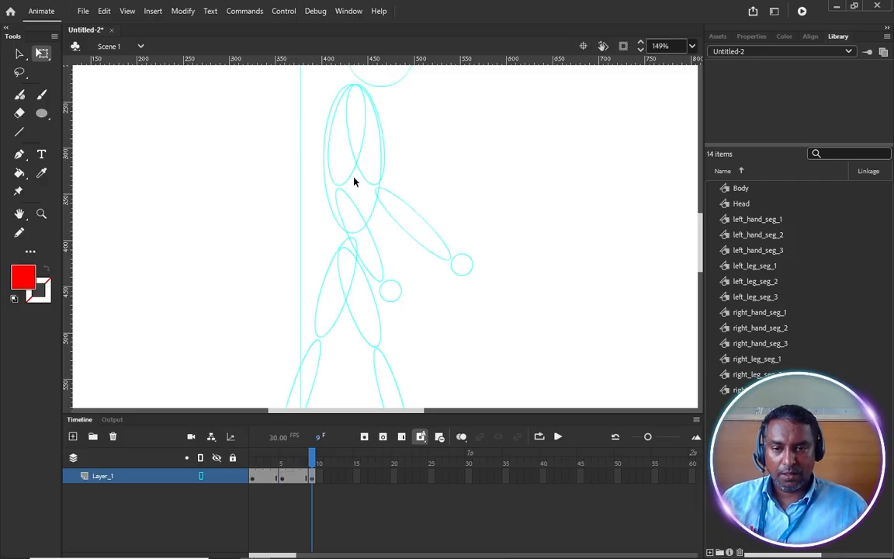
pyautogui.click(358, 217)
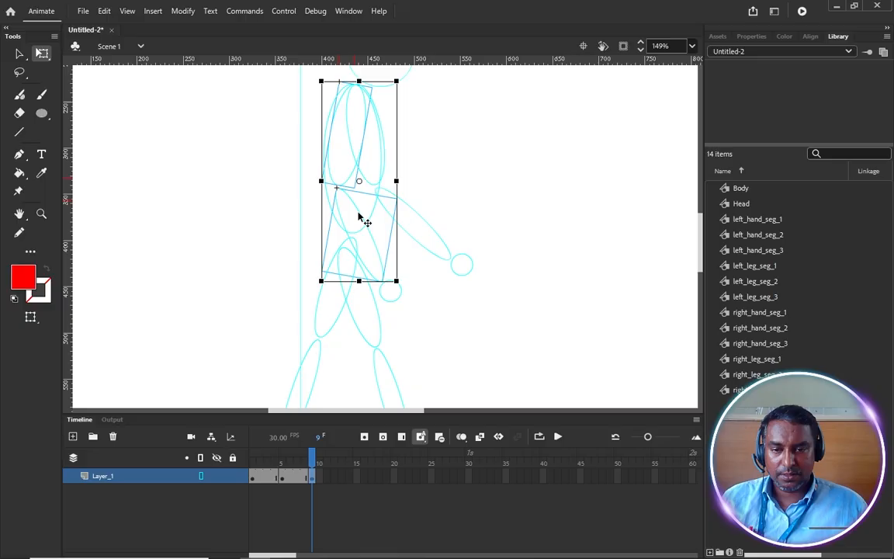
pyautogui.keyDown('shift'); pyautogui.click(391, 299); pyautogui.keyUp('shift')
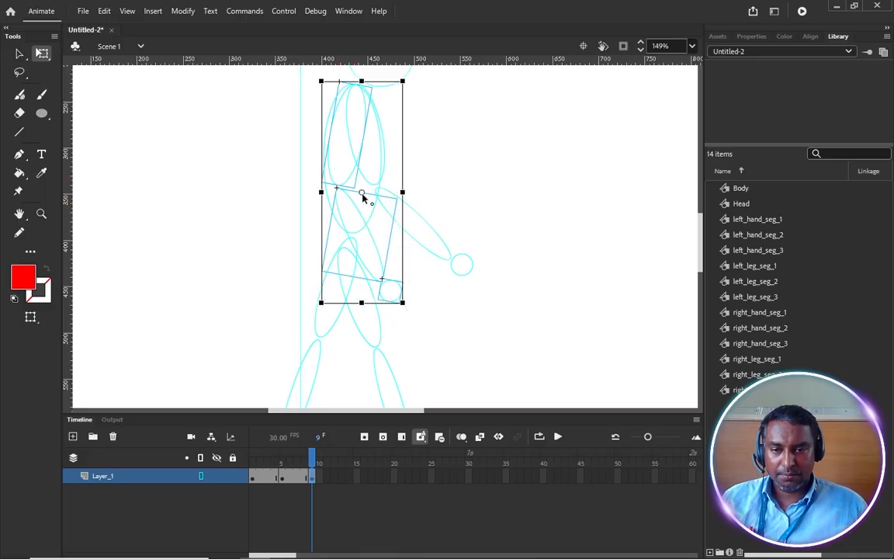
pyautogui.moveTo(361, 192); pyautogui.dragTo(353, 83)
pyautogui.moveTo(402, 311); pyautogui.dragTo(295, 321)
pyautogui.click(200, 458)
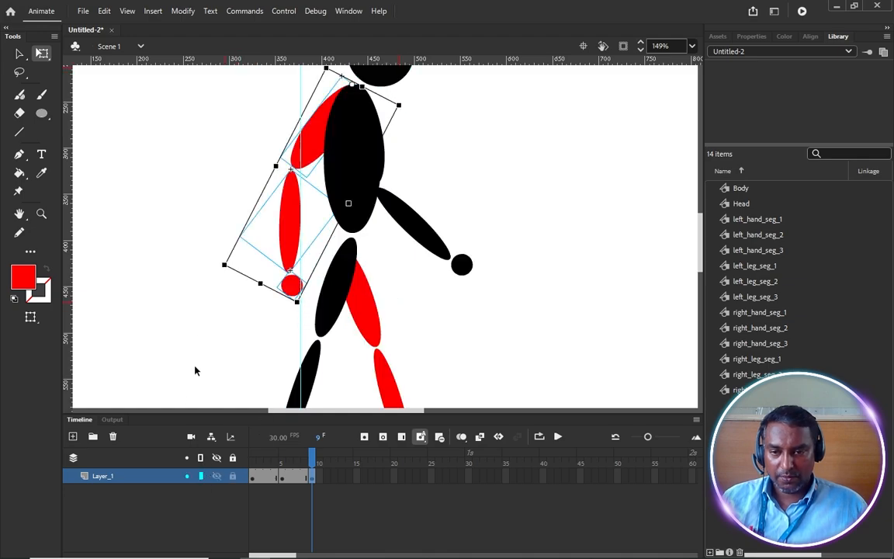
pyautogui.hotkey('ctrl', '-')
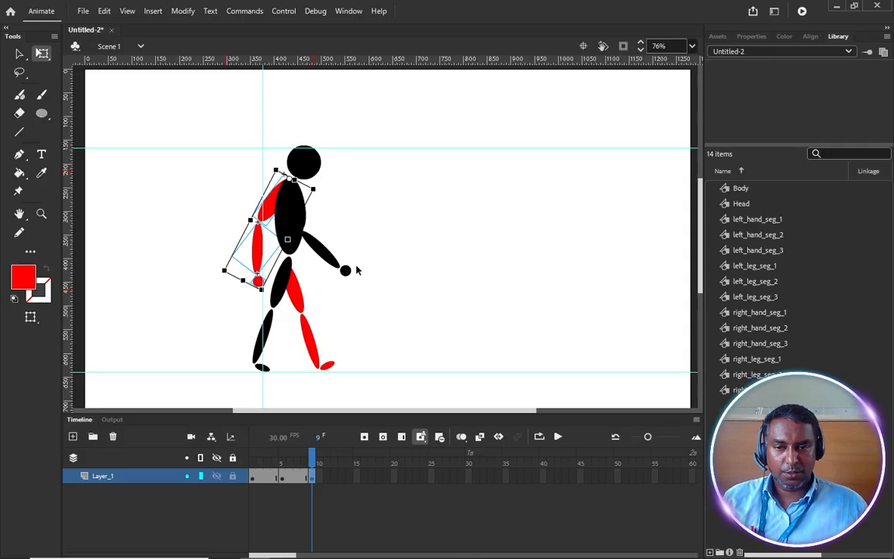
# Compare the walking poses on frames 1 and 9 of Layer_1.
pyautogui.click(421, 239)
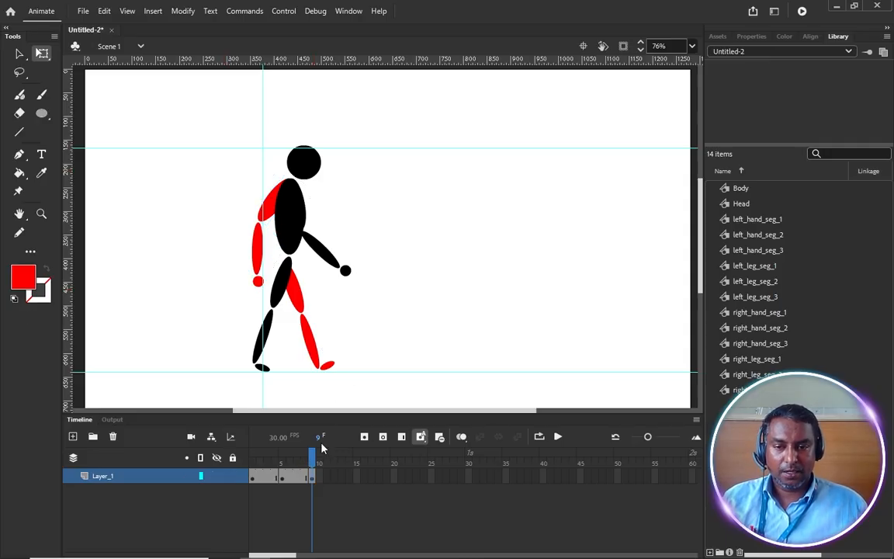
pyautogui.moveTo(315, 461); pyautogui.dragTo(253, 465)
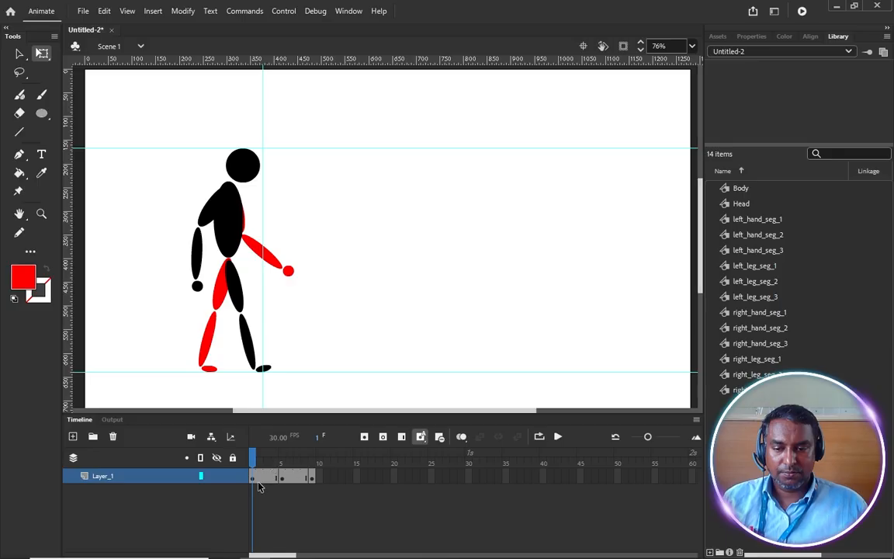
pyautogui.click(310, 482)
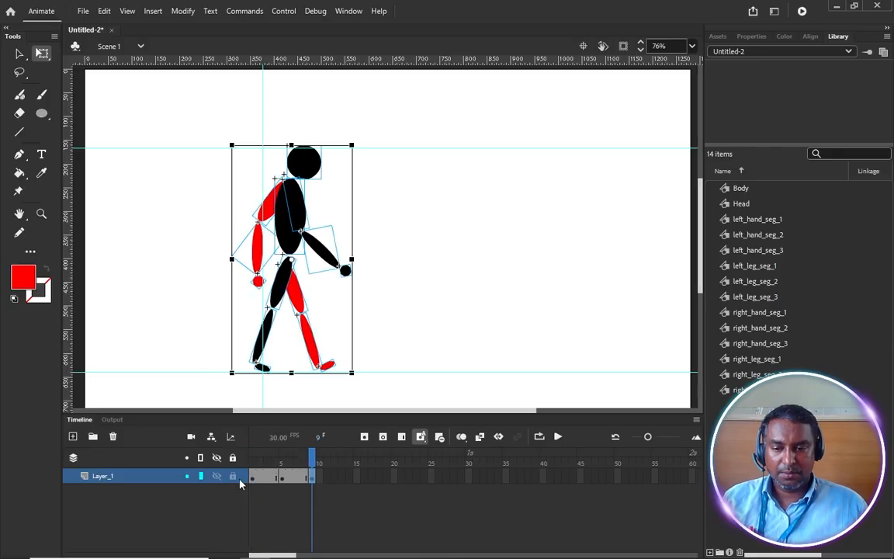
pyautogui.click(253, 481)
pyautogui.click(309, 481)
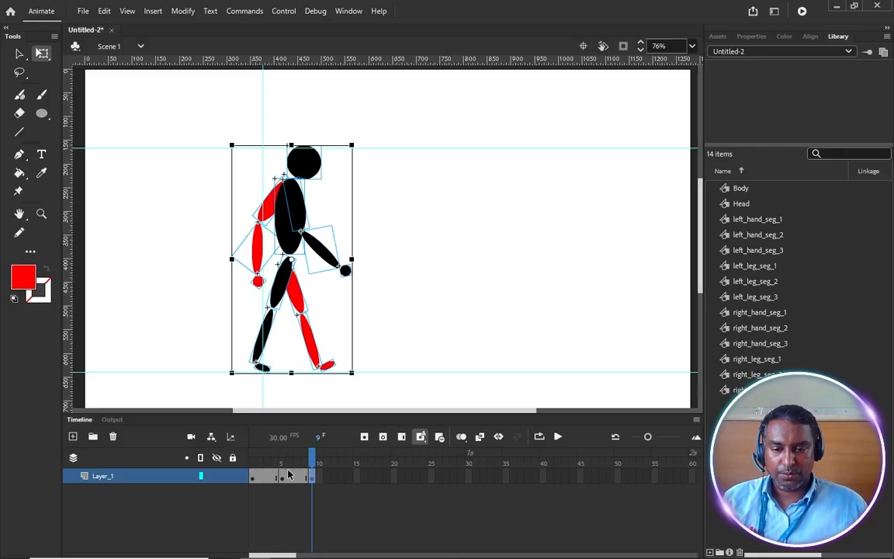
pyautogui.moveTo(253, 459); pyautogui.dragTo(368, 476)
# Extend Layer_1 past frame 9 and add a keyframe at frame 13 that repeats the frame 9 pose.
pyautogui.press('F5')
pyautogui.press('F5')
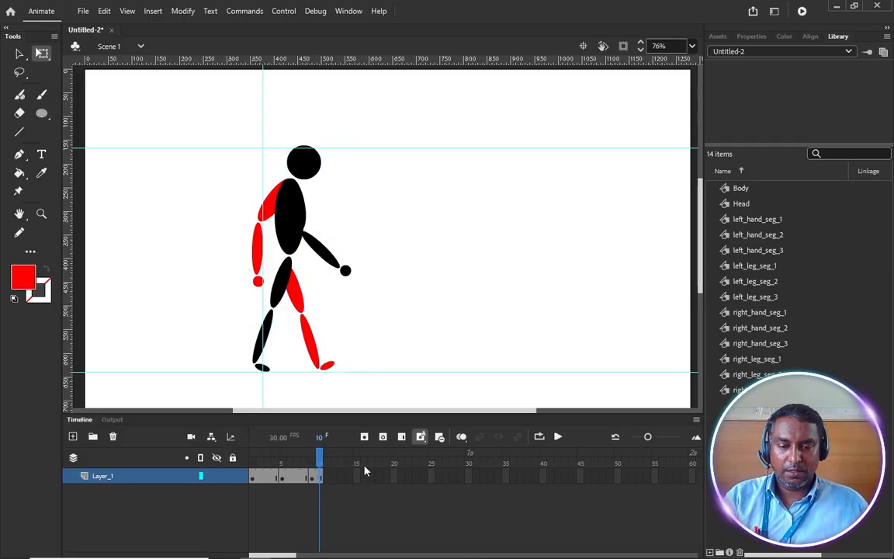
pyautogui.press('F5')
pyautogui.press('F5')
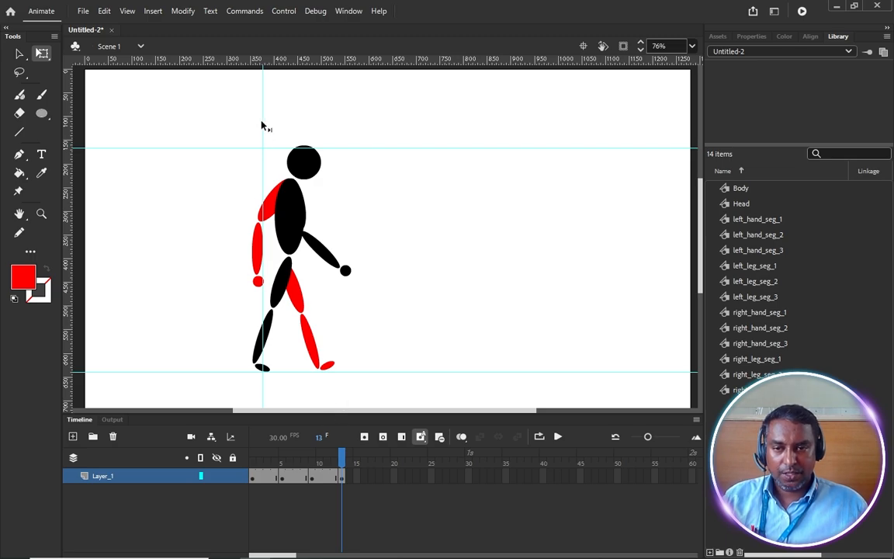
# Move the vertical guide forward to the red front foot, at about 510 px on the horizontal ruler.
pyautogui.moveTo(262, 125); pyautogui.dragTo(327, 148)
pyautogui.hscroll(-5, 346, 410)
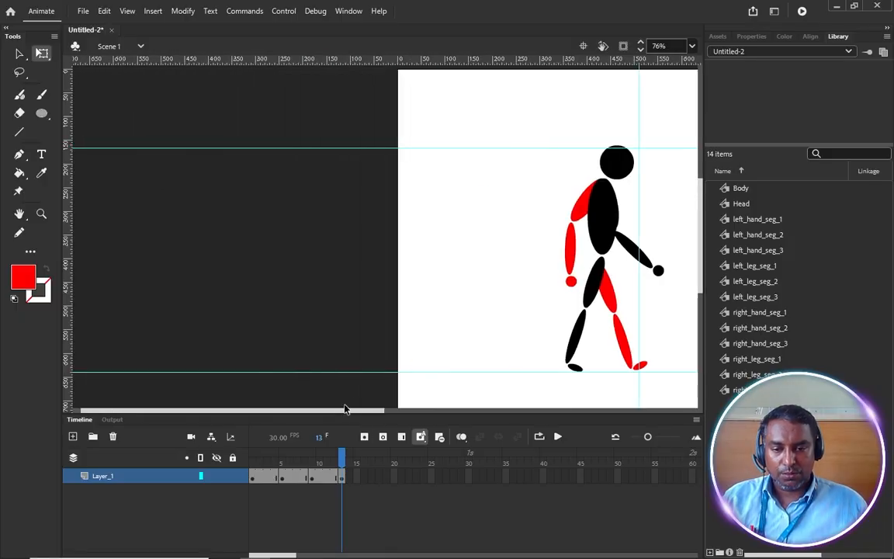
pyautogui.hscroll(5, 384, 406)
# On frame 13, rotate the red front foot down about the ankle until it lies nearly flat on the ground guide.
pyautogui.scroll(2, 336, 374)
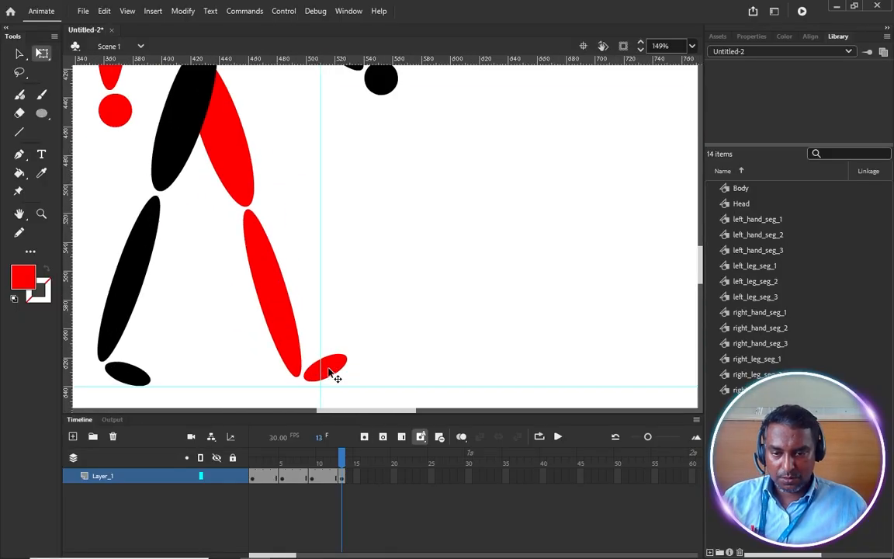
pyautogui.click(332, 373)
pyautogui.scroll(-3, 368, 353)
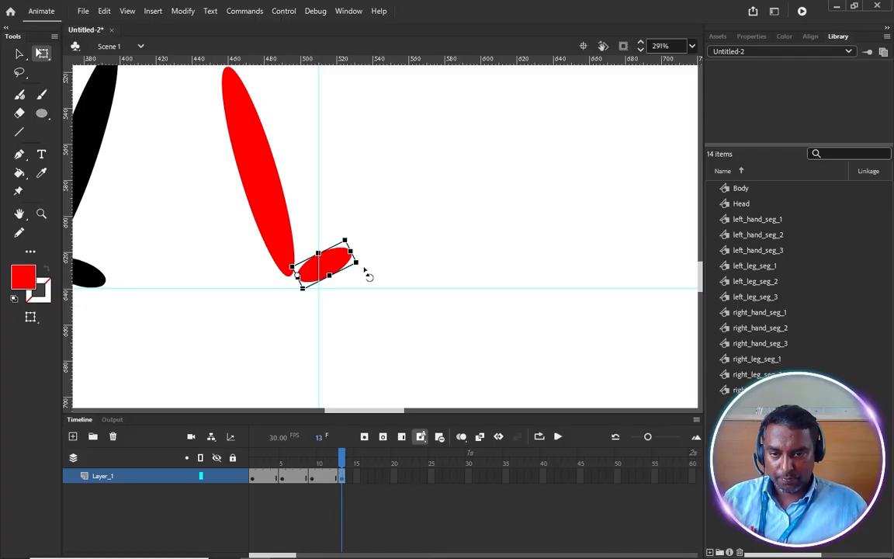
pyautogui.moveTo(366, 271)
pyautogui.mouseDown()
pyautogui.moveTo(365, 293)
pyautogui.moveTo(360, 288)
pyautogui.mouseUp()
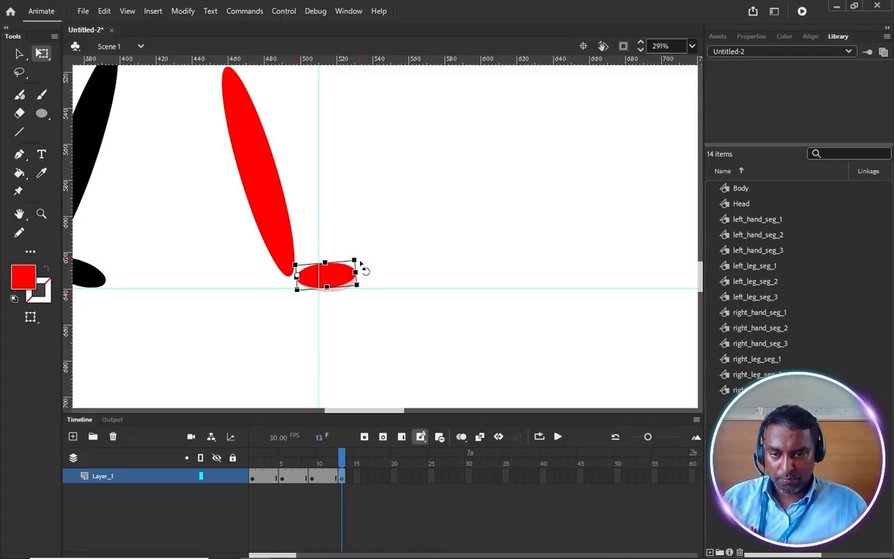
pyautogui.scroll(-4, 362, 270)
pyautogui.click(397, 229)
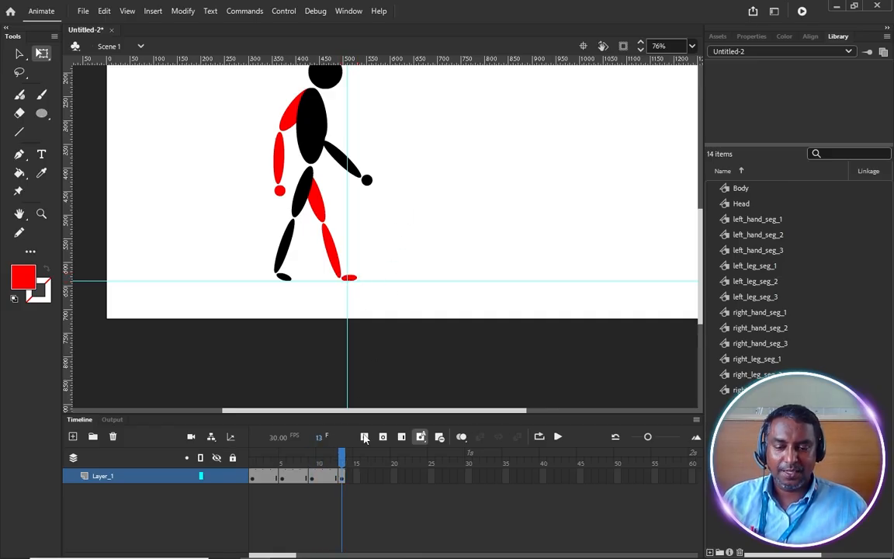
# On frame 9, rotate the red front foot slightly down about the ankle toward the ground guide, leaving the toe a little raised.
pyautogui.click(310, 477)
pyautogui.scroll(4, 355, 283)
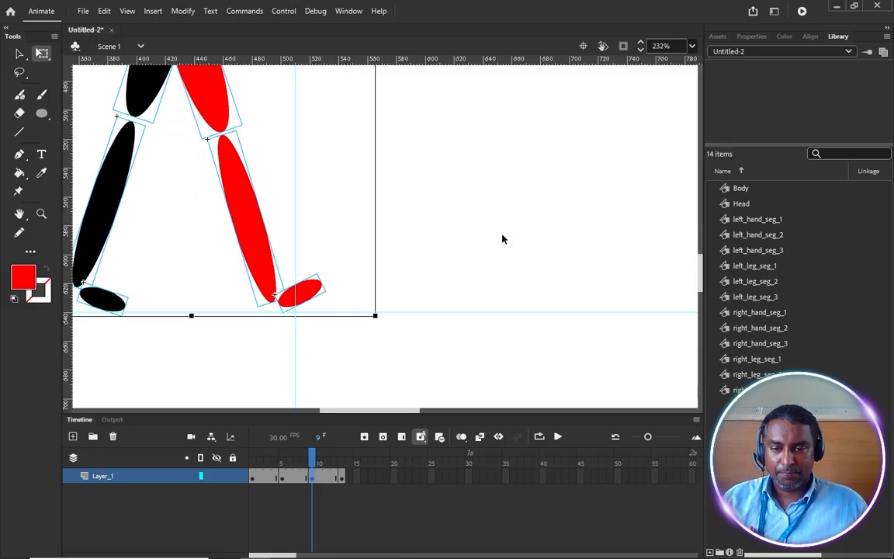
pyautogui.click(503, 237)
pyautogui.click(314, 293)
pyautogui.moveTo(336, 303); pyautogui.dragTo(336, 315)
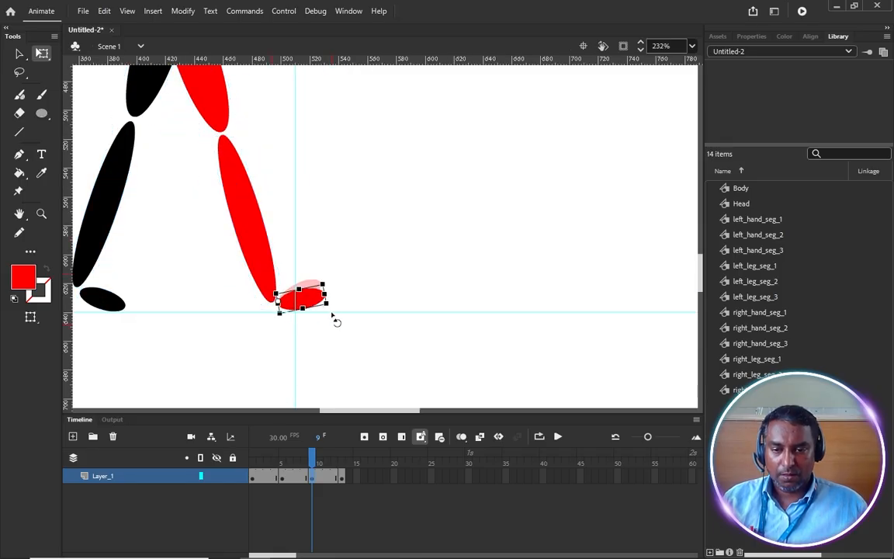
# At frame 13, select the whole red leg and rotate it backward about the hip until it stands nearly vertical.
pyautogui.click(455, 249)
pyautogui.scroll(-4, 341, 399)
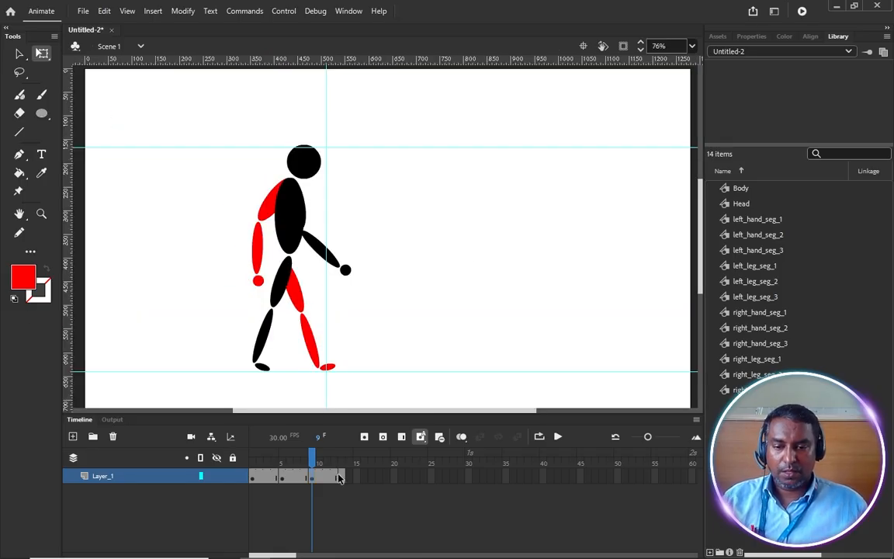
pyautogui.click(341, 477)
pyautogui.click(404, 247)
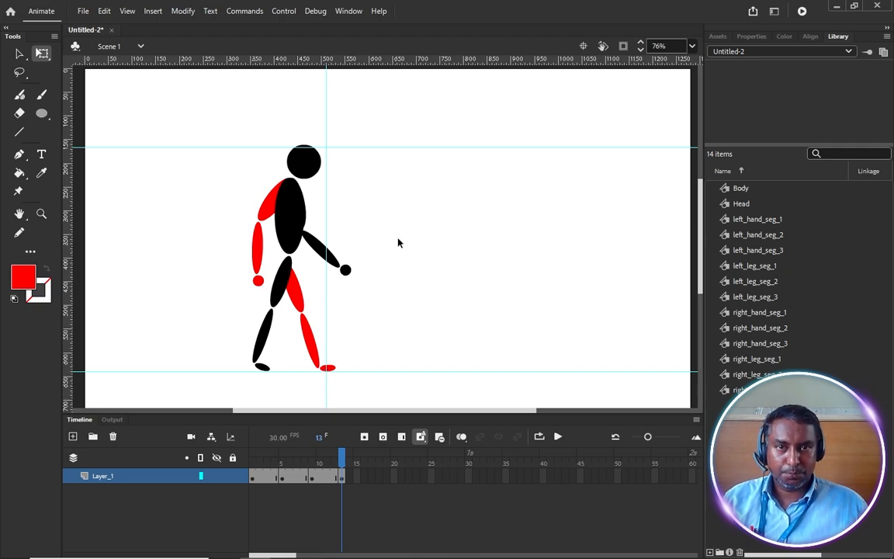
pyautogui.moveTo(362, 399); pyautogui.dragTo(309, 305)
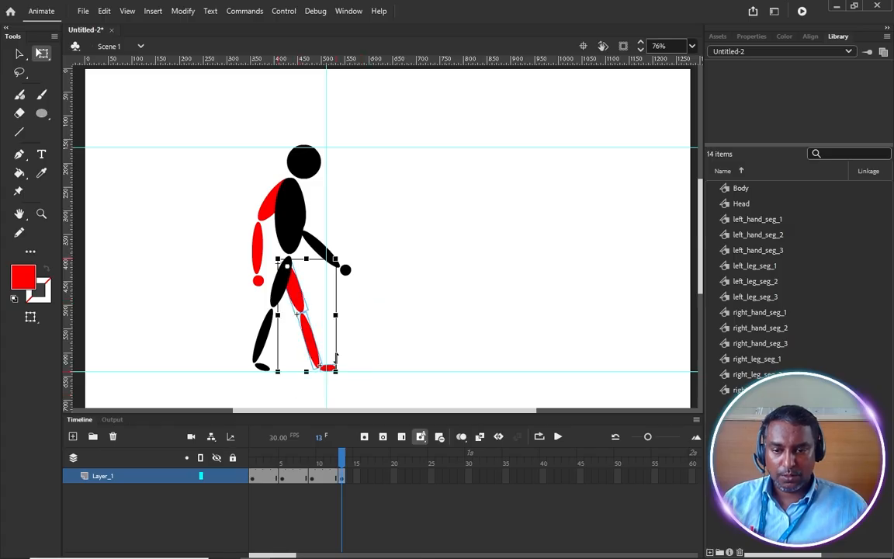
pyautogui.moveTo(344, 375); pyautogui.dragTo(347, 333)
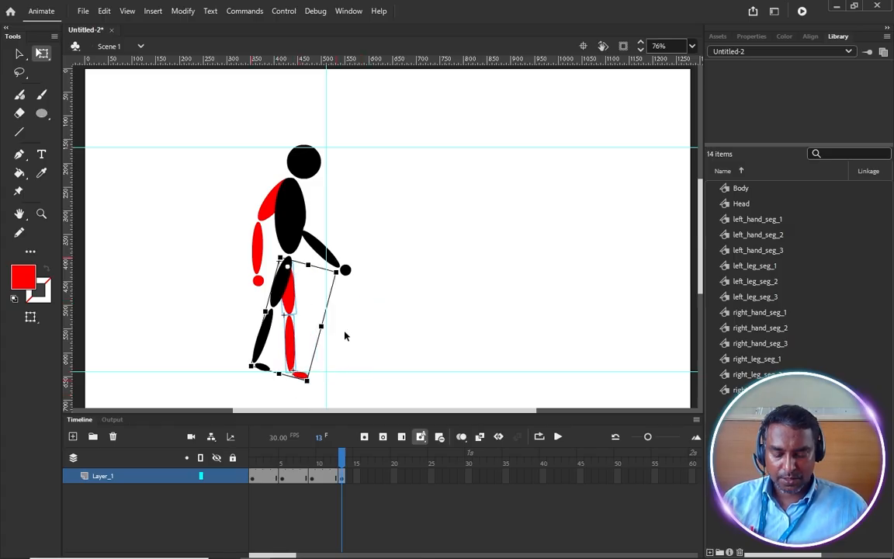
# Nudge the red leg slightly up and to the right so it meets the hip and its foot nears the ground guide.
pyautogui.press('Right')
pyautogui.press('Right')
pyautogui.press('Right')
pyautogui.press('Right')
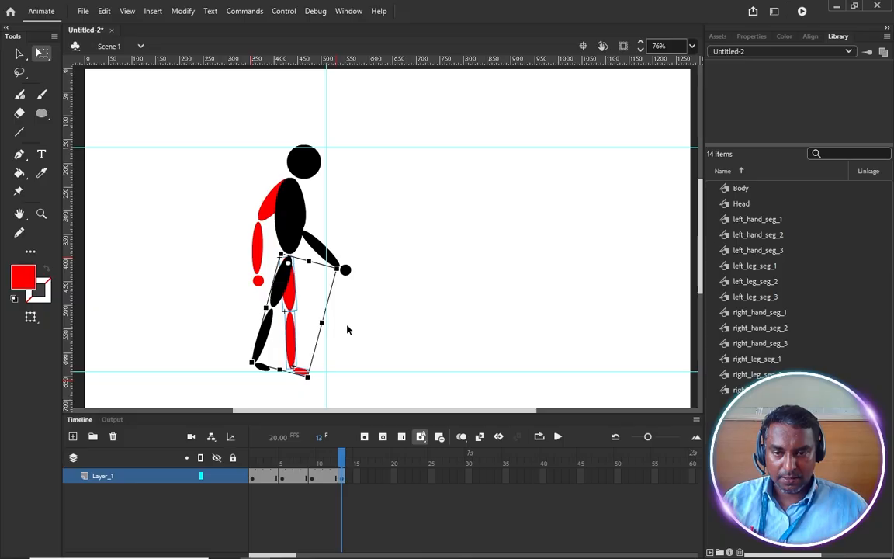
pyautogui.press('Up')
pyautogui.press('Up')
pyautogui.press('Up')
pyautogui.press('Up')
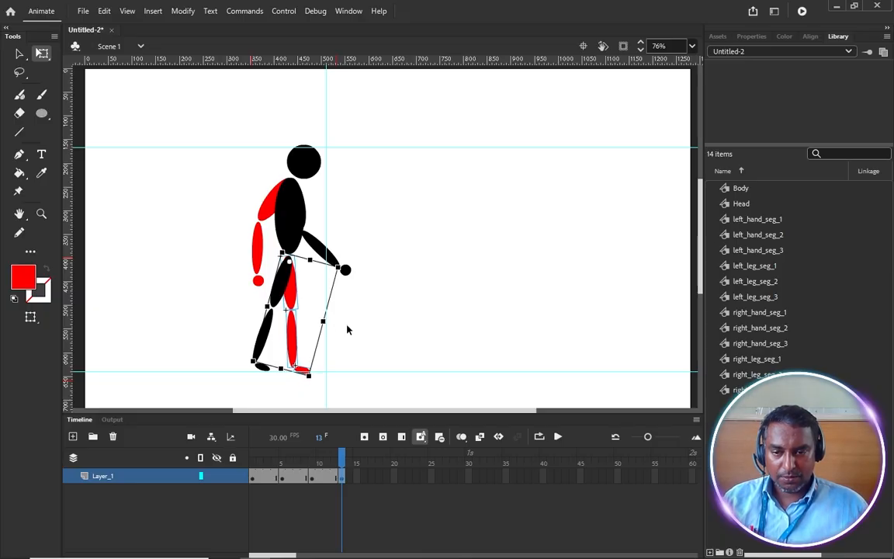
# Move the entire figure in frame 13 forward and slightly up so the red foot reaches the vertical guide.
pyautogui.hotkey('ctrl', 'a')
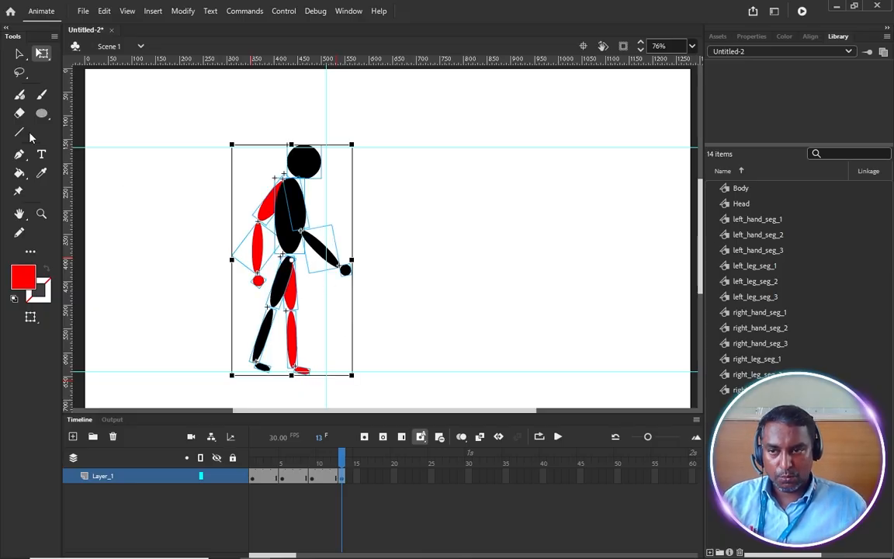
pyautogui.click(19, 53)
pyautogui.press('Right')
pyautogui.press('Right')
pyautogui.press('Right')
pyautogui.press('Right')
pyautogui.press('Right')
pyautogui.press('Right')
pyautogui.press('Right')
pyautogui.press('Right')
pyautogui.press('Right')
pyautogui.press('Right')
pyautogui.press('Right')
pyautogui.press('Right')
pyautogui.press('Right')
pyautogui.press('Right')
pyautogui.press('Right')
pyautogui.press('Right')
pyautogui.press('Right')
pyautogui.press('Right')
pyautogui.press('Right')
pyautogui.press('Right')
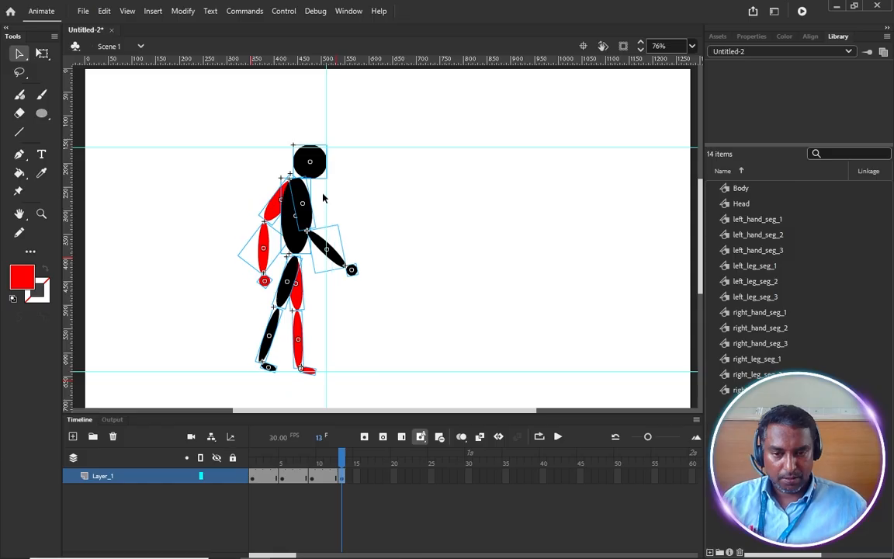
pyautogui.press('Left')
pyautogui.press('Left')
pyautogui.press('Left')
pyautogui.press('Left')
pyautogui.press('Up')
pyautogui.press('Up')
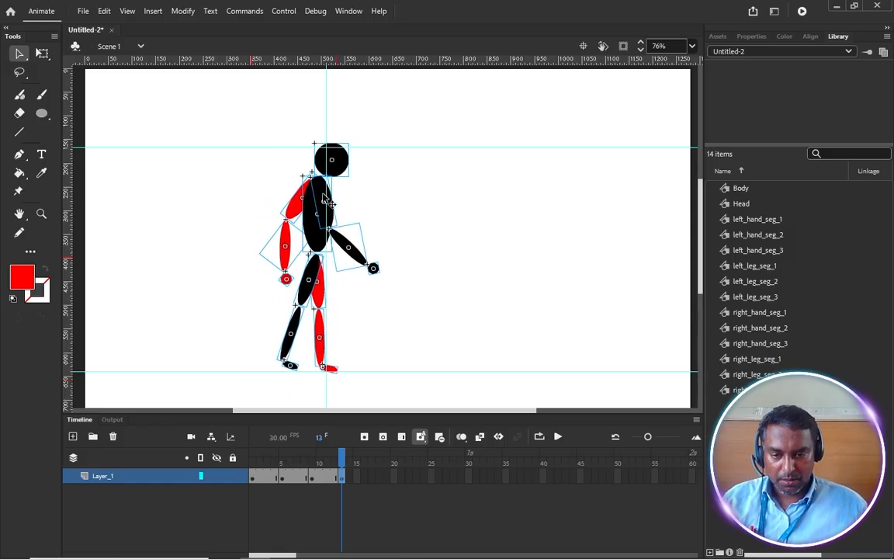
# Rotate the red foot about its ankle so it lies flat on the horizontal ground guide.
pyautogui.scroll(3, 333, 374)
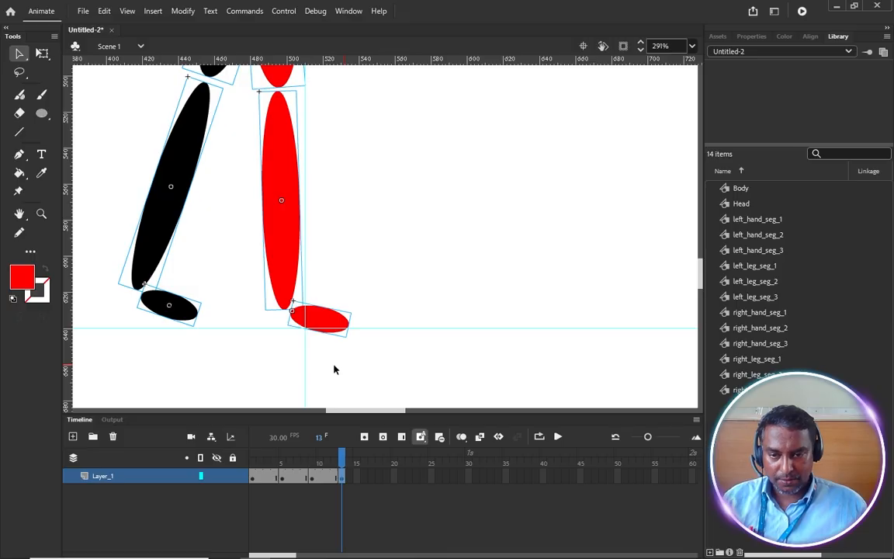
pyautogui.click(329, 319)
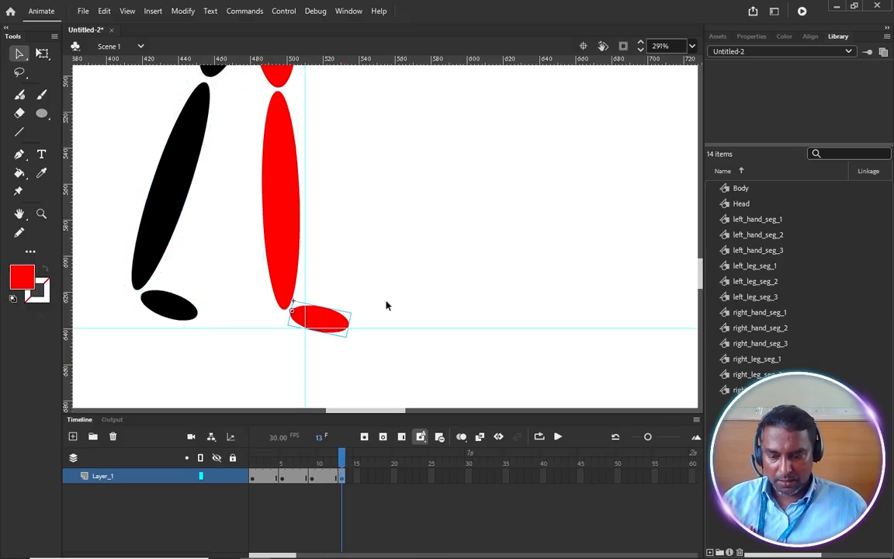
pyautogui.press('q')
pyautogui.moveTo(347, 350); pyautogui.dragTo(369, 349)
pyautogui.scroll(-2, 371, 316)
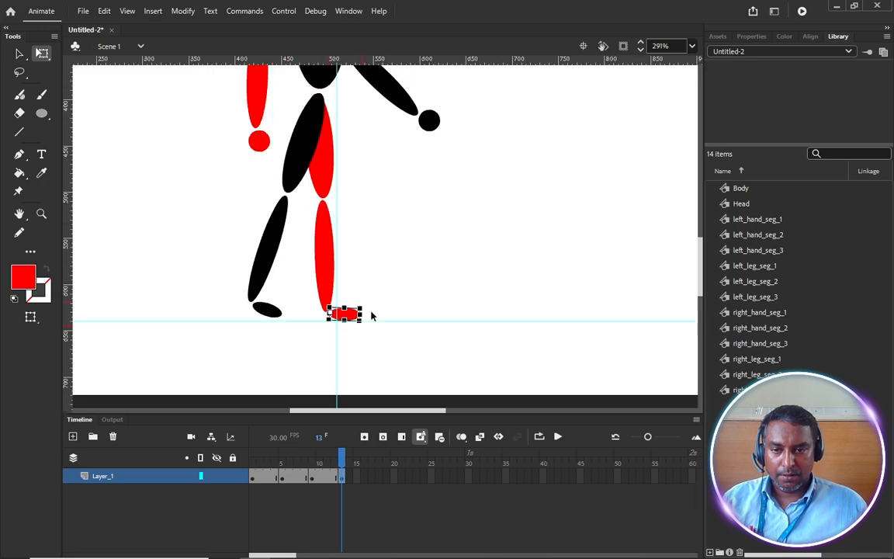
# Nudge the whole figure slightly left to centre the red foot on the vertical guide, and check it against the previous frames.
pyautogui.hotkey('ctrl', 'a')
pyautogui.press('Left')
pyautogui.press('Left')
pyautogui.press('Left')
pyautogui.press('Left')
pyautogui.press('Left')
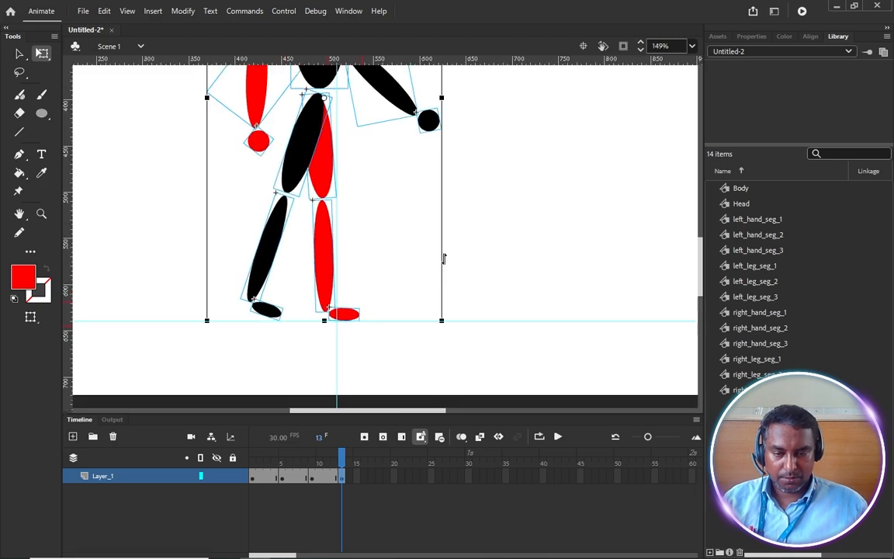
pyautogui.press('Left')
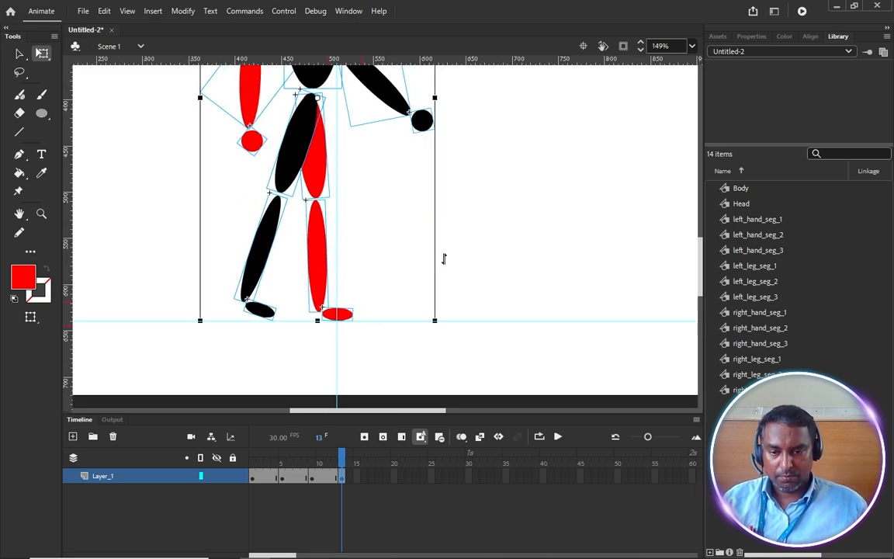
pyautogui.scroll(-4, 402, 287)
pyautogui.click(490, 238)
pyautogui.hotkey('ctrl', '2')
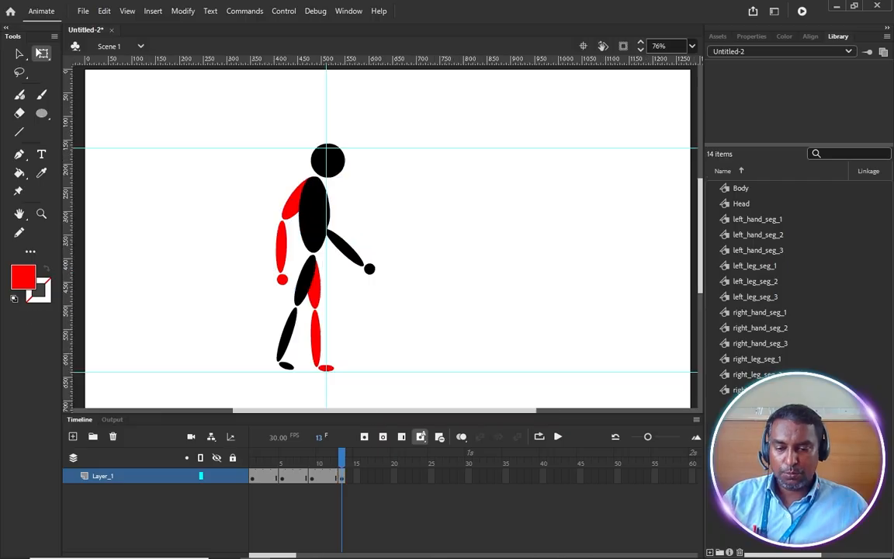
pyautogui.moveTo(341, 466)
pyautogui.mouseDown()
pyautogui.moveTo(279, 463)
pyautogui.moveTo(342, 466)
pyautogui.mouseUp()
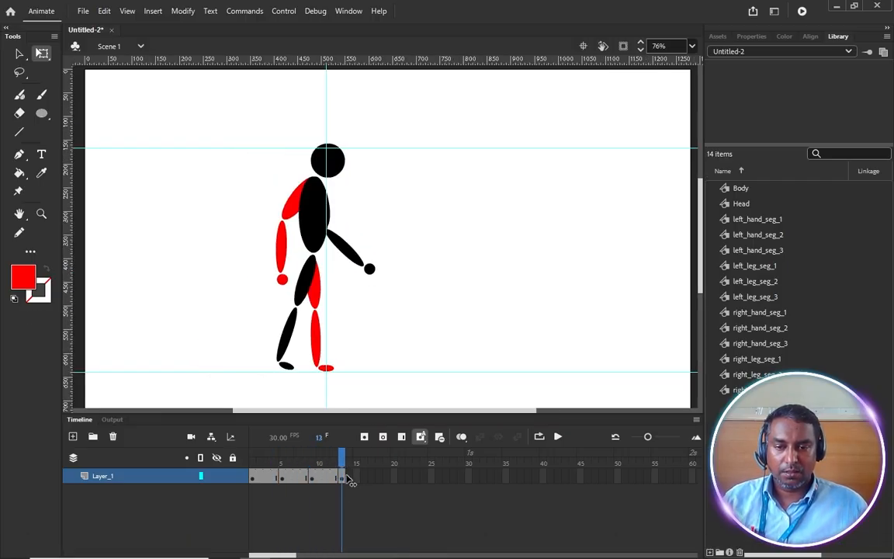
pyautogui.press('Return')
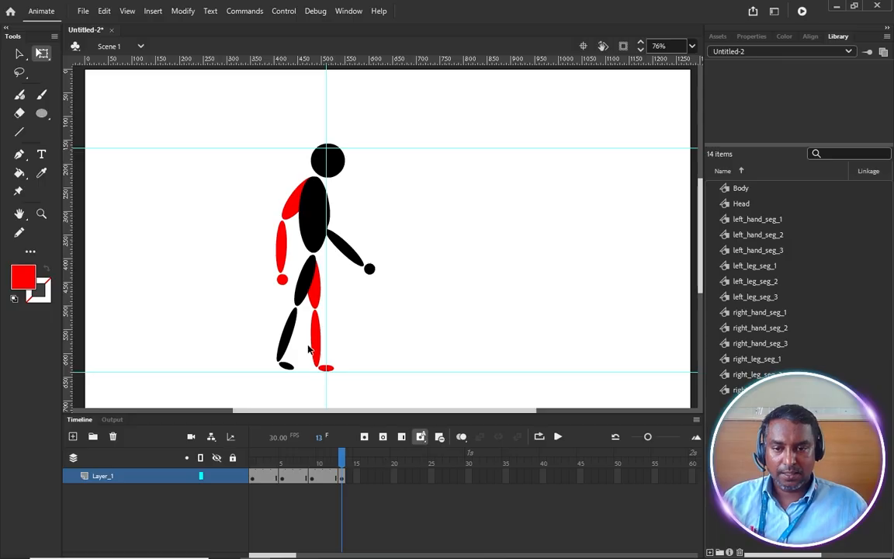
# Rotate the black lower leg and foot backward about the knee to bend the leg.
pyautogui.scroll(3, 309, 351)
pyautogui.moveTo(293, 387); pyautogui.dragTo(219, 302)
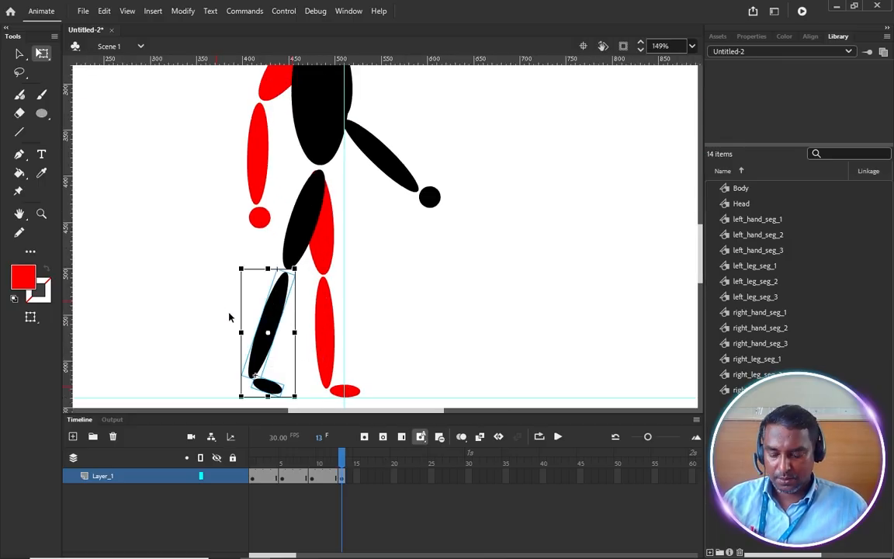
pyautogui.moveTo(267, 340); pyautogui.dragTo(288, 271)
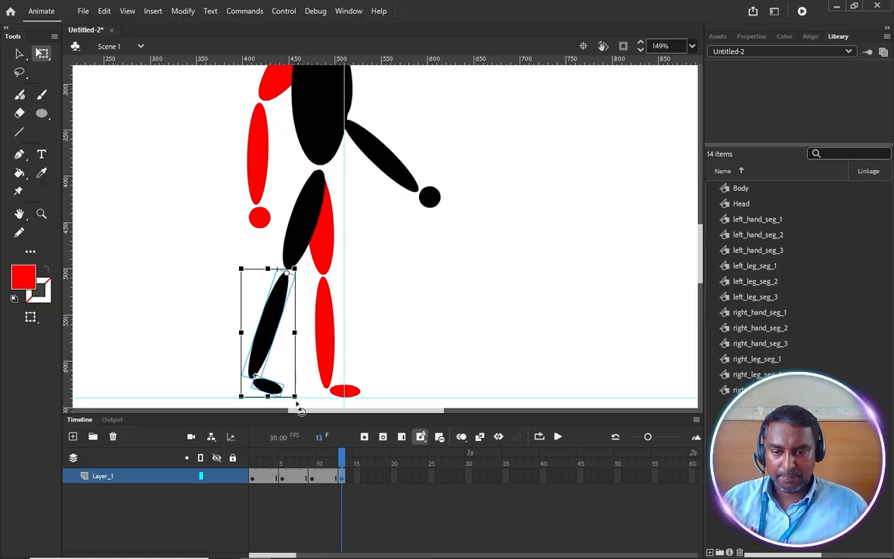
pyautogui.moveTo(298, 408); pyautogui.dragTo(218, 373)
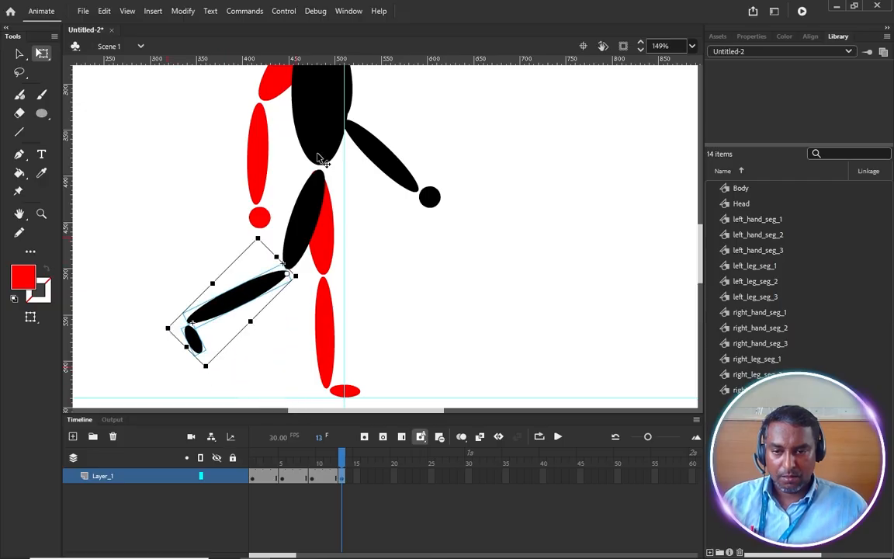
# Add the black thigh to the selection, rotate the bent leg forward about the hip past the red leg, and check the motion.
pyautogui.keyDown('shift'); pyautogui.click(305, 214); pyautogui.keyUp('shift')
pyautogui.moveTo(258, 260); pyautogui.dragTo(315, 179)
pyautogui.moveTo(181, 166); pyautogui.dragTo(172, 254)
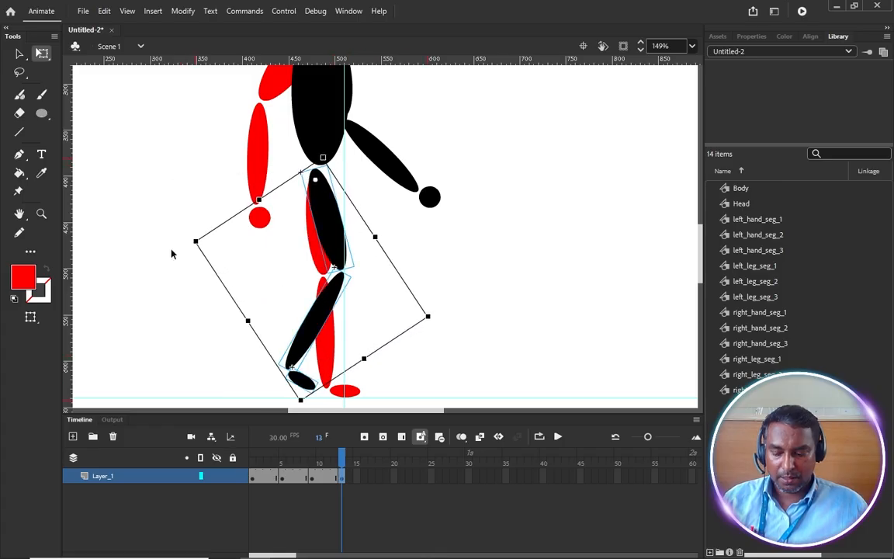
pyautogui.hotkey('ctrl', '2')
pyautogui.click(409, 240)
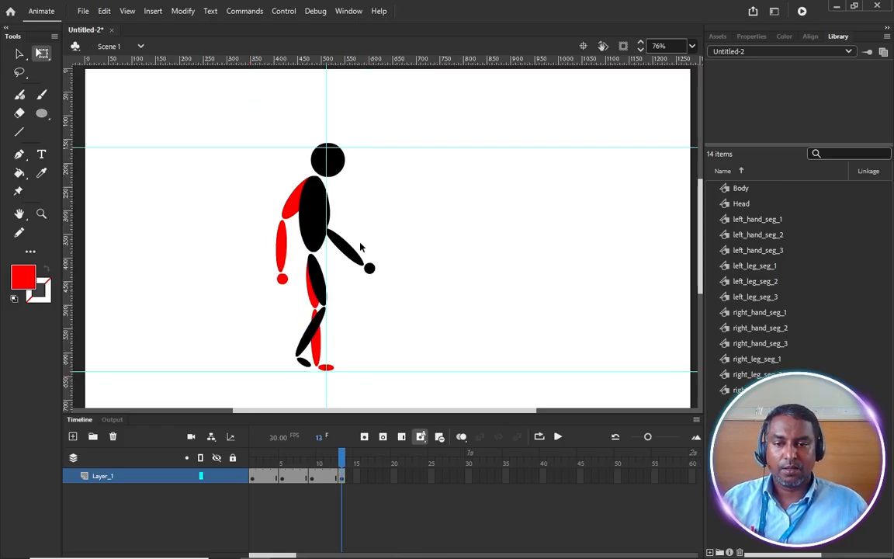
pyautogui.moveTo(336, 473)
pyautogui.mouseDown()
pyautogui.moveTo(246, 471)
pyautogui.moveTo(342, 477)
pyautogui.mouseUp()
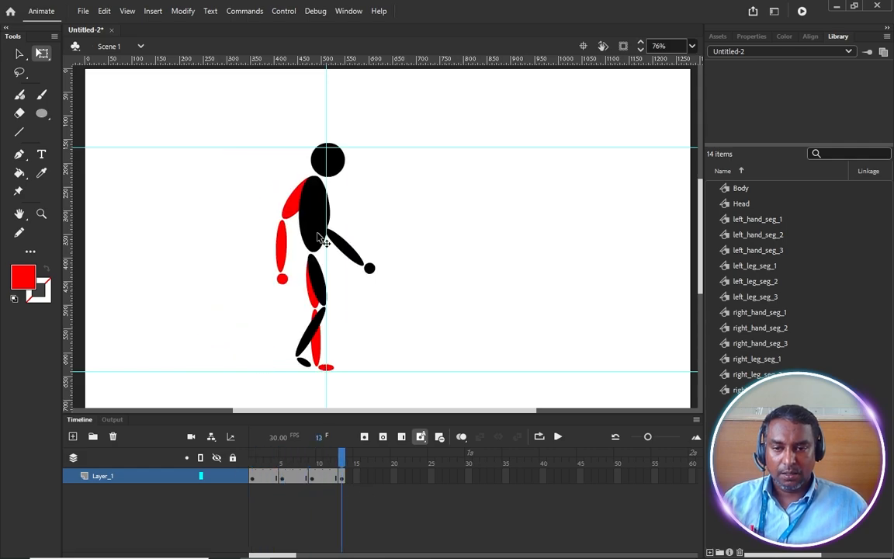
# Select the whole red arm and rotate it forward about the shoulder so it hangs close behind the body.
pyautogui.scroll(2, 267, 244)
pyautogui.click(303, 264)
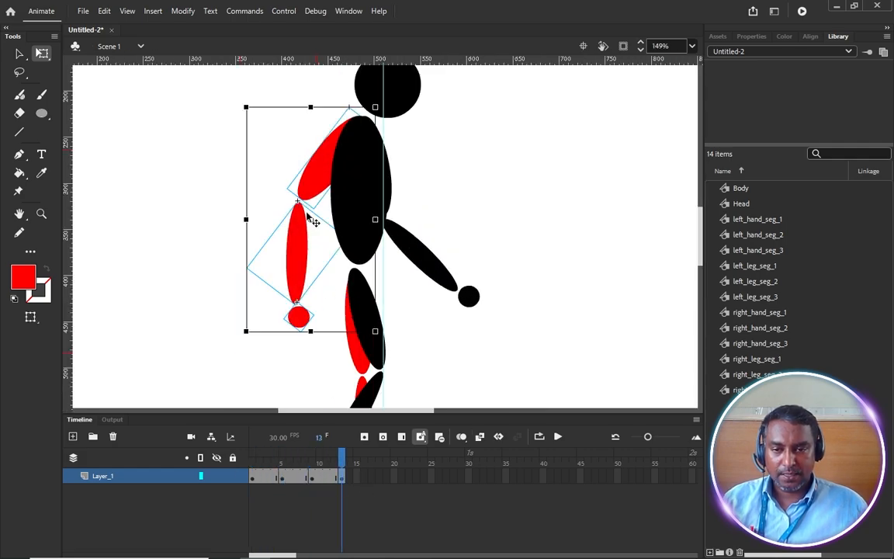
pyautogui.moveTo(325, 136); pyautogui.dragTo(359, 115)
pyautogui.moveTo(390, 338); pyautogui.dragTo(446, 340)
pyautogui.click(478, 186)
# Select all black arm segments, swing the arm down about the shoulder toward the body, and scrub the frames to check.
pyautogui.click(372, 173)
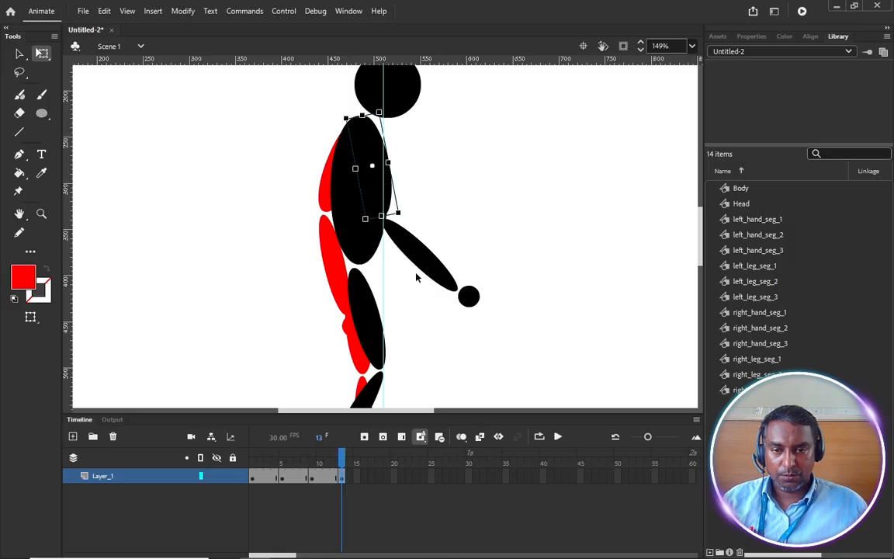
pyautogui.keyDown('shift'); pyautogui.click(395, 246); pyautogui.keyUp('shift')
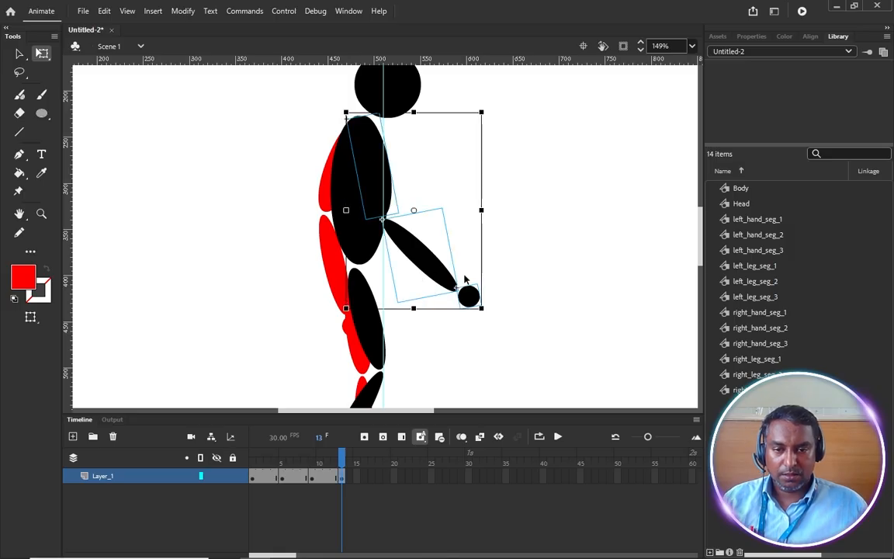
pyautogui.moveTo(413, 216); pyautogui.dragTo(361, 122)
pyautogui.moveTo(491, 313); pyautogui.dragTo(415, 367)
pyautogui.hotkey('ctrl', '2')
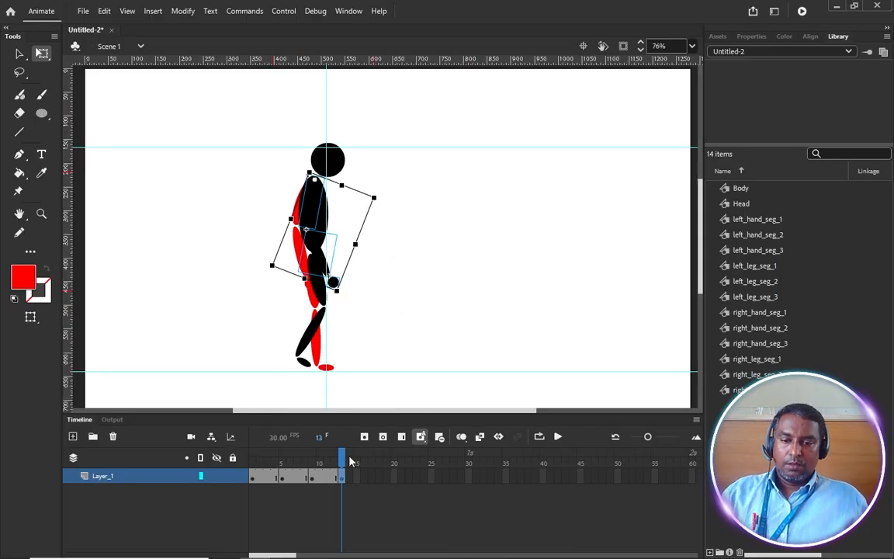
pyautogui.moveTo(344, 456); pyautogui.dragTo(343, 523)
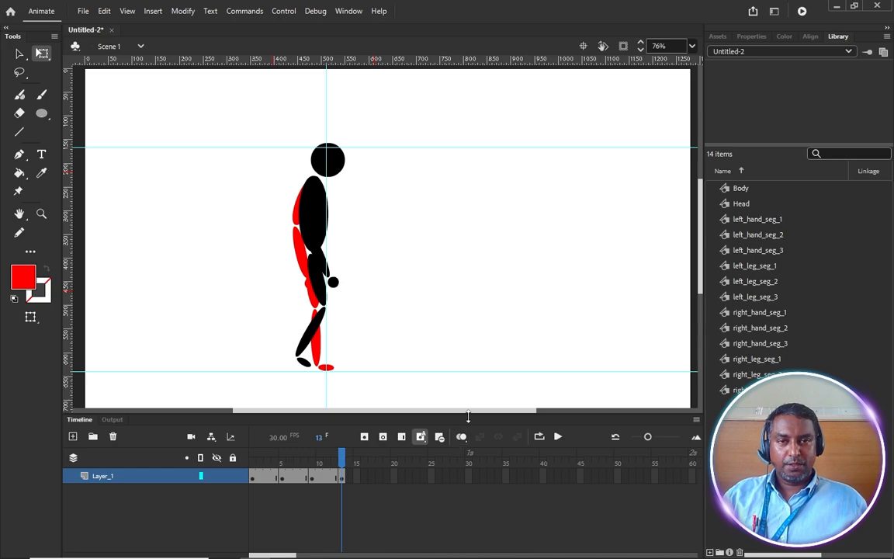
# Copy the keyframe at frame 1 and paste it at frame 17 on Layer_1.
pyautogui.click(251, 476)
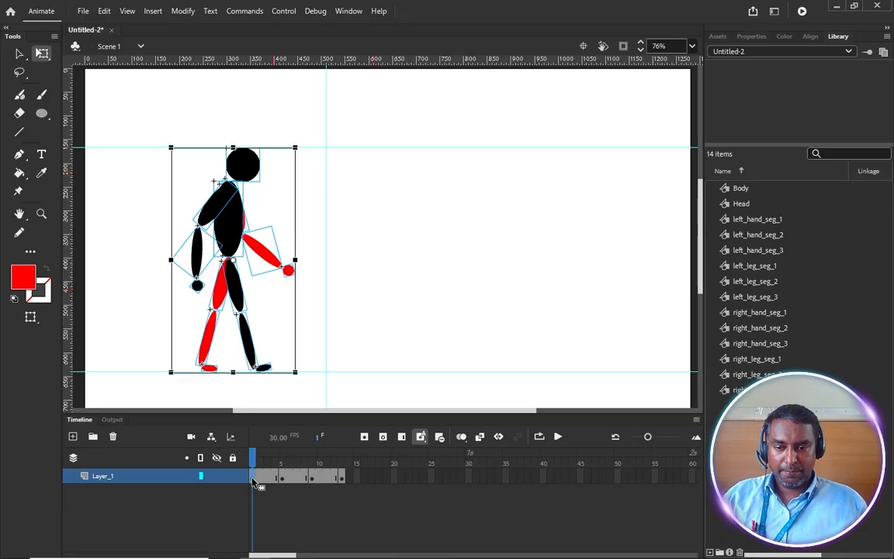
pyautogui.rightClick(252, 478)
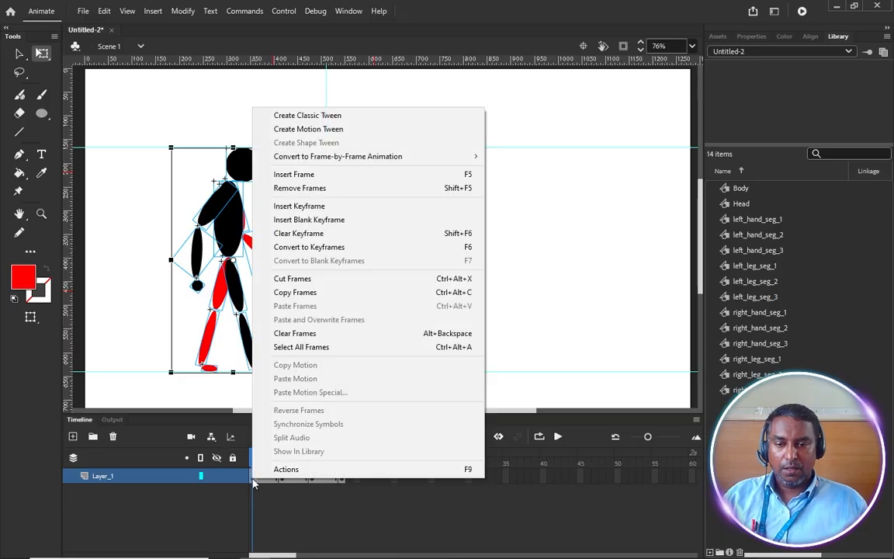
pyautogui.click(324, 291)
pyautogui.click(370, 479)
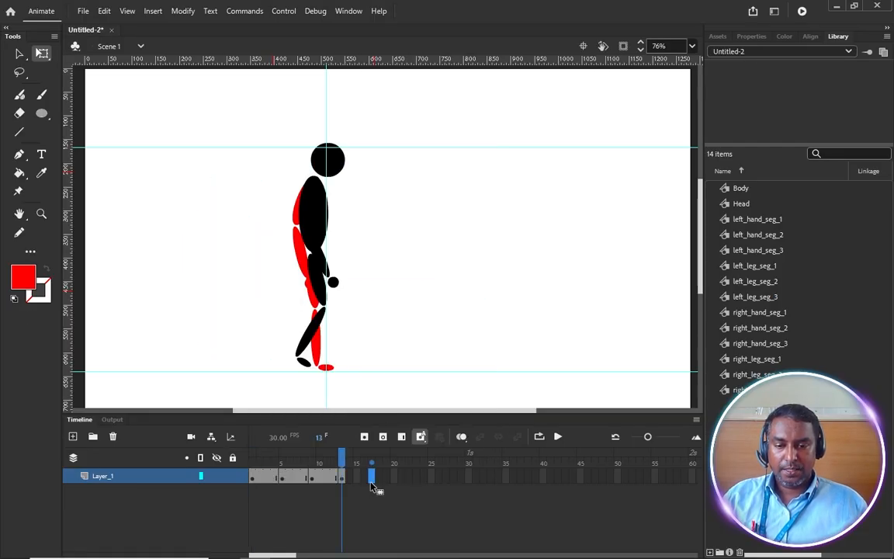
pyautogui.rightClick(372, 482)
pyautogui.click(419, 310)
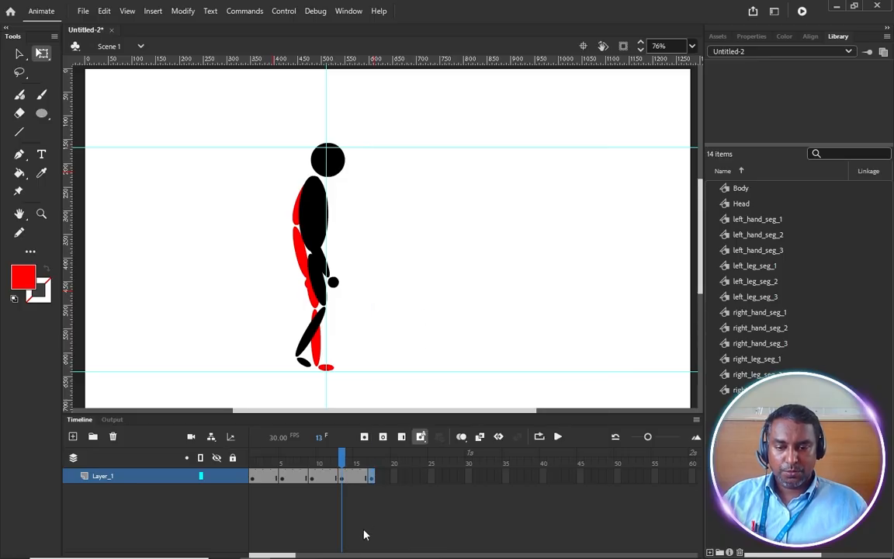
# Move the figure in frame 17 right so its red foot sits on the vertical guide, and scrub back through the walk to frame 1.
pyautogui.click(371, 478)
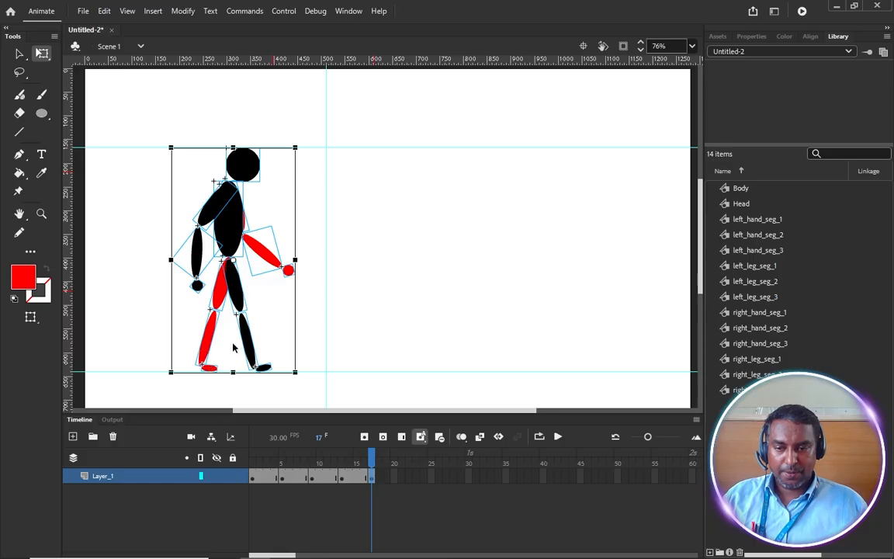
pyautogui.moveTo(274, 355); pyautogui.dragTo(369, 371)
pyautogui.moveTo(371, 458)
pyautogui.mouseDown()
pyautogui.moveTo(225, 458)
pyautogui.moveTo(371, 458)
pyautogui.mouseUp()
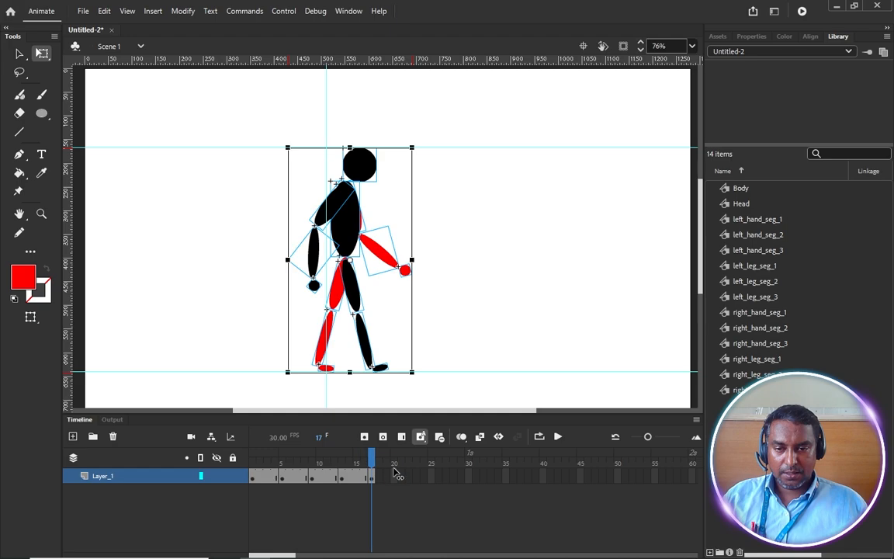
pyautogui.click(294, 479)
pyautogui.moveTo(290, 474); pyautogui.dragTo(202, 474)
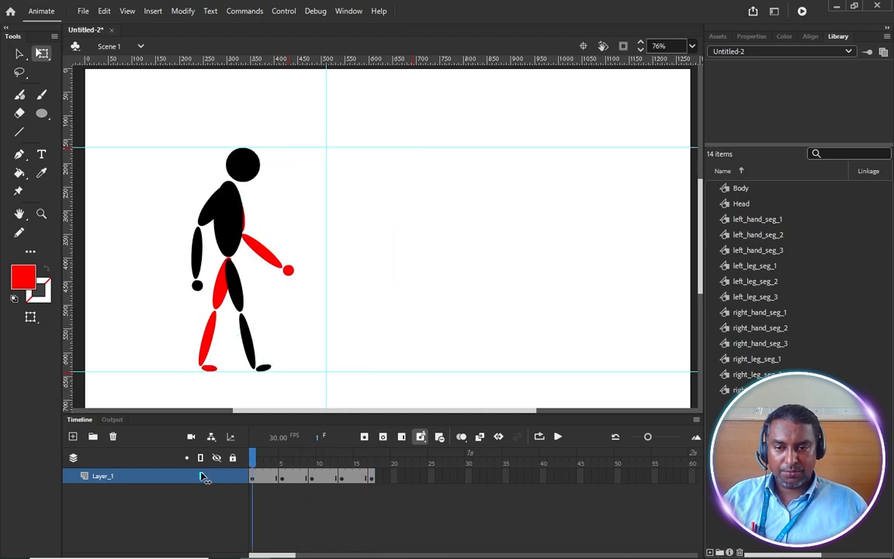
# Scrub the animation, preview the walk cycle as a test movie, and scrub back to frame 1.
pyautogui.click(19, 53)
pyautogui.click(329, 476)
pyautogui.moveTo(330, 474); pyautogui.dragTo(371, 476)
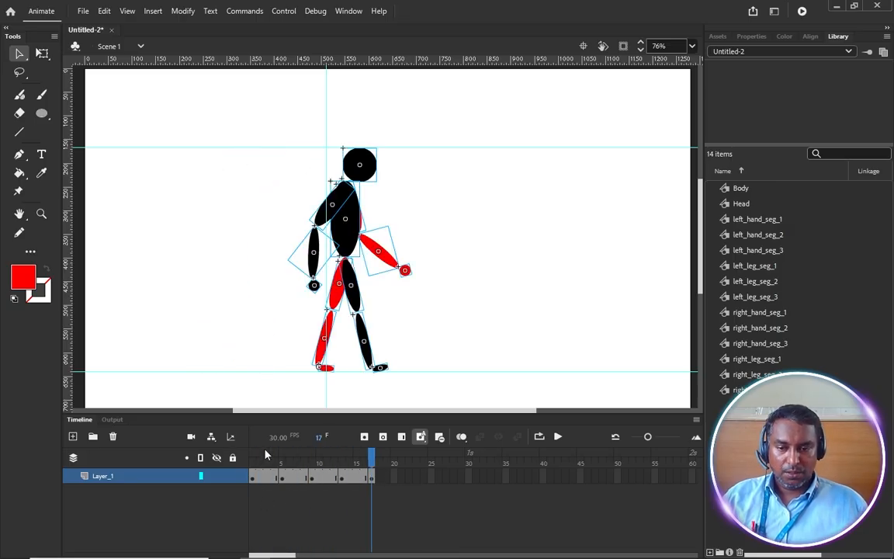
pyautogui.moveTo(369, 461)
pyautogui.mouseDown()
pyautogui.moveTo(251, 475)
pyautogui.moveTo(371, 466)
pyautogui.moveTo(242, 487)
pyautogui.moveTo(371, 476)
pyautogui.mouseUp()
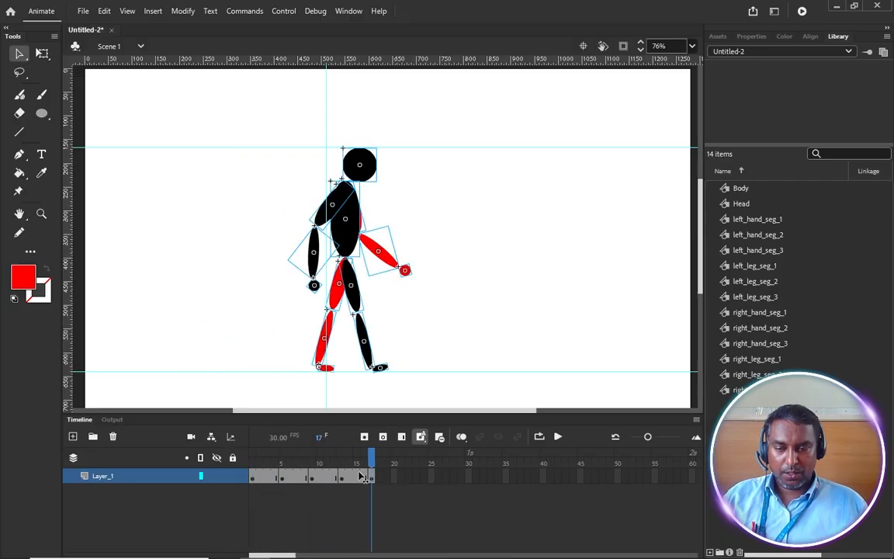
pyautogui.click(475, 263)
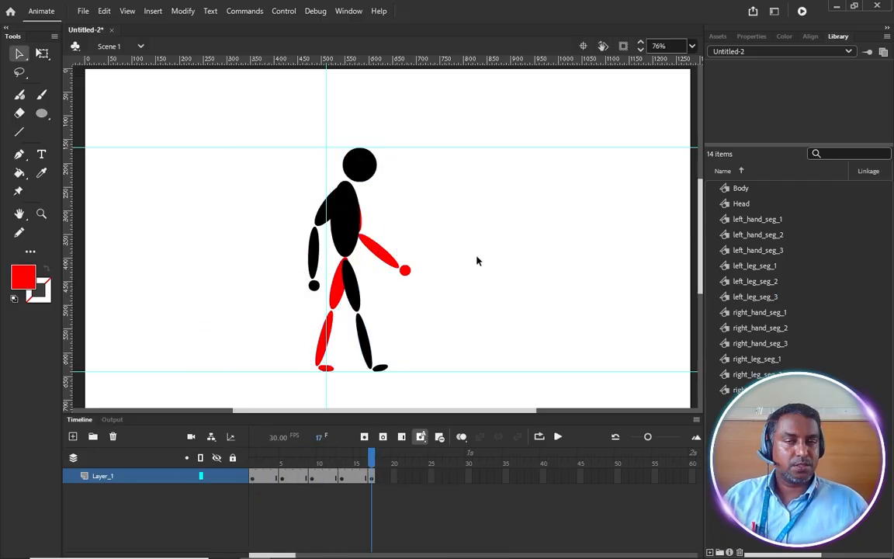
pyautogui.hotkey('ctrl', 'Return')
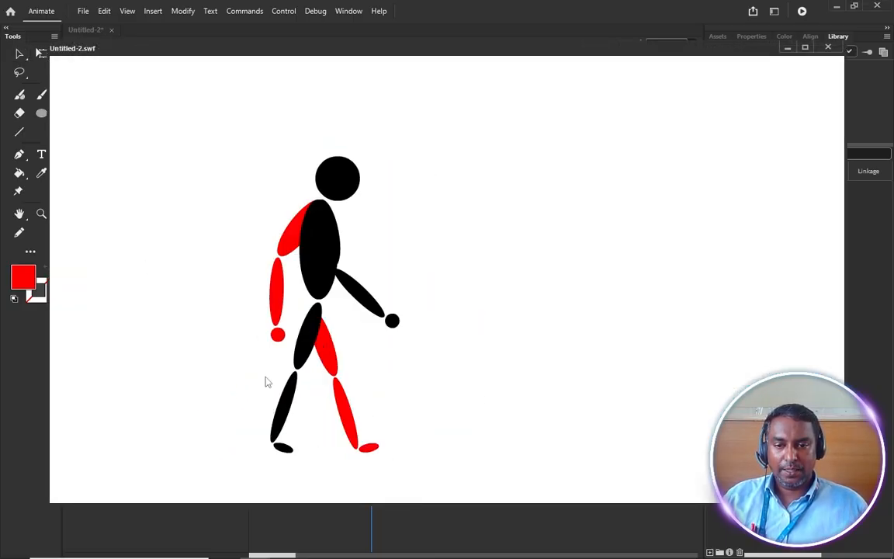
pyautogui.click(827, 48)
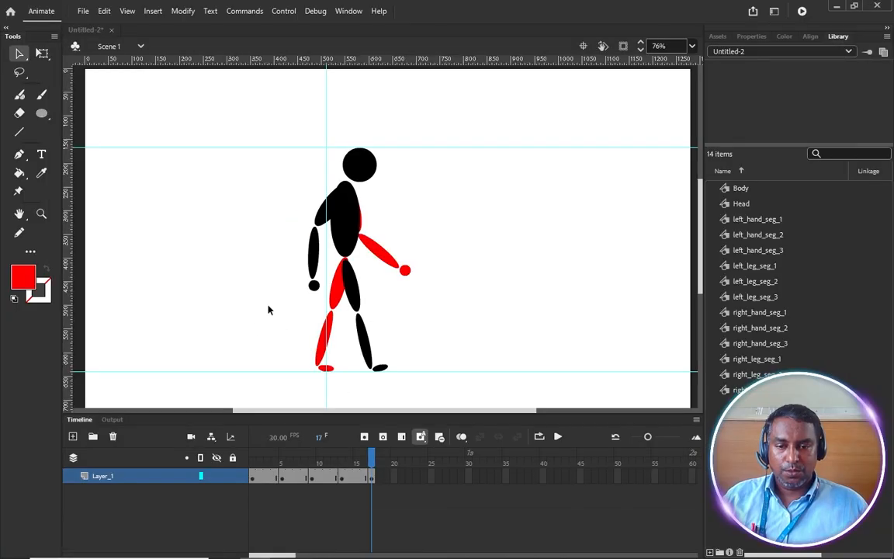
pyautogui.moveTo(371, 460); pyautogui.dragTo(240, 489)
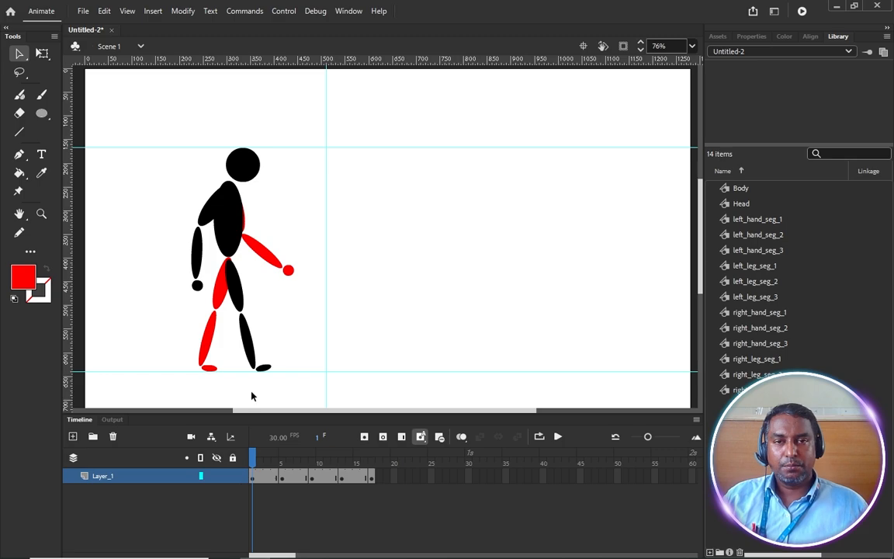
# Insert a keyframe at frame 3 on Layer_1, turn on onion skinning, and compare it with frames 1 and 5.
pyautogui.click(267, 479)
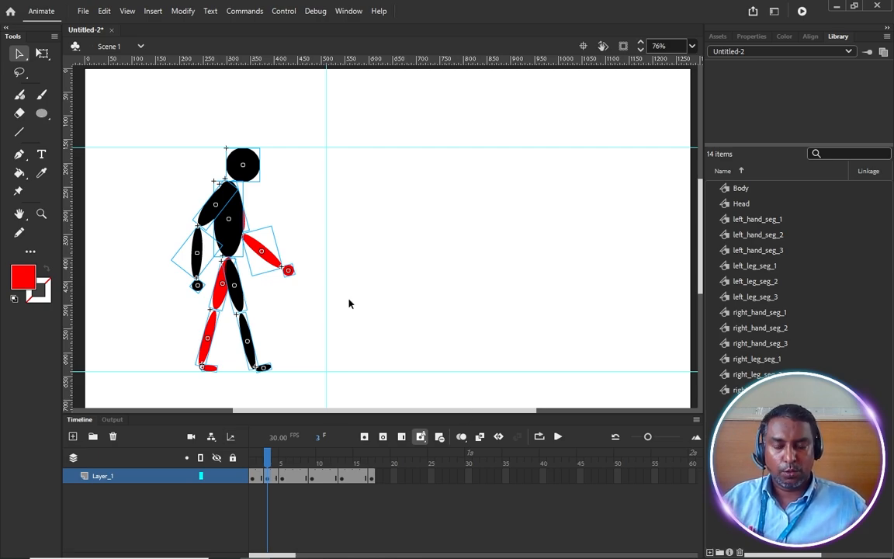
pyautogui.click(462, 438)
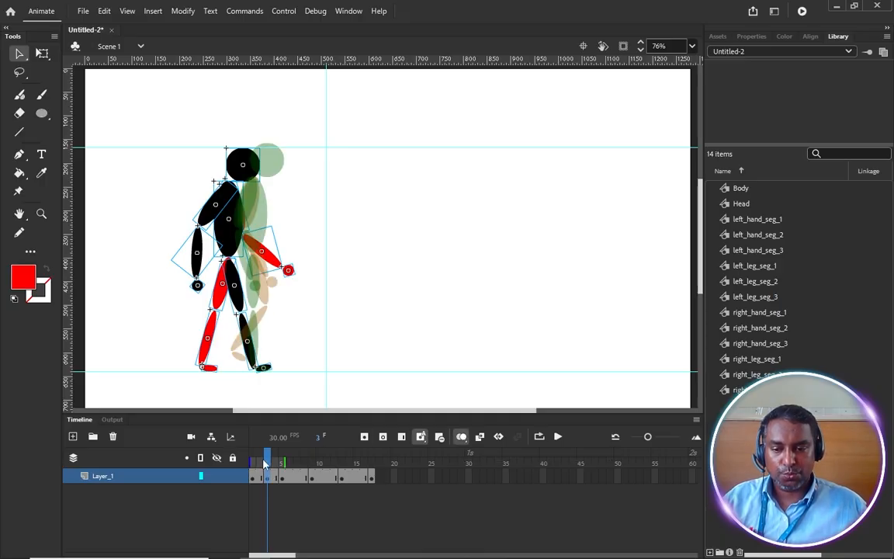
pyautogui.moveTo(264, 464); pyautogui.dragTo(240, 458)
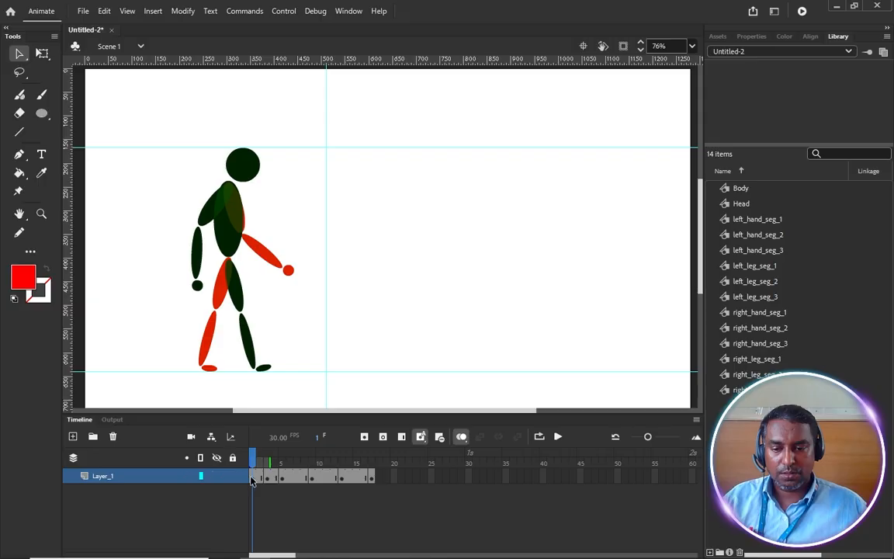
pyautogui.click(253, 478)
pyautogui.click(268, 480)
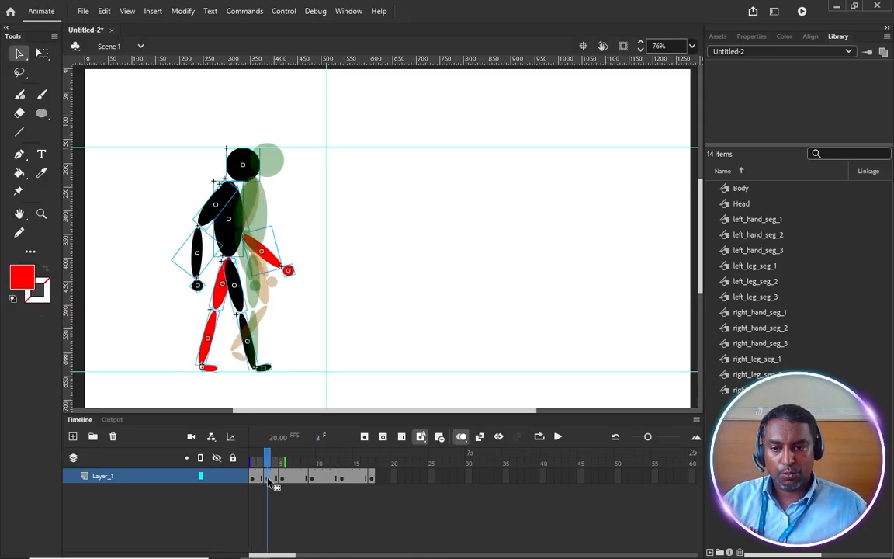
pyautogui.click(282, 479)
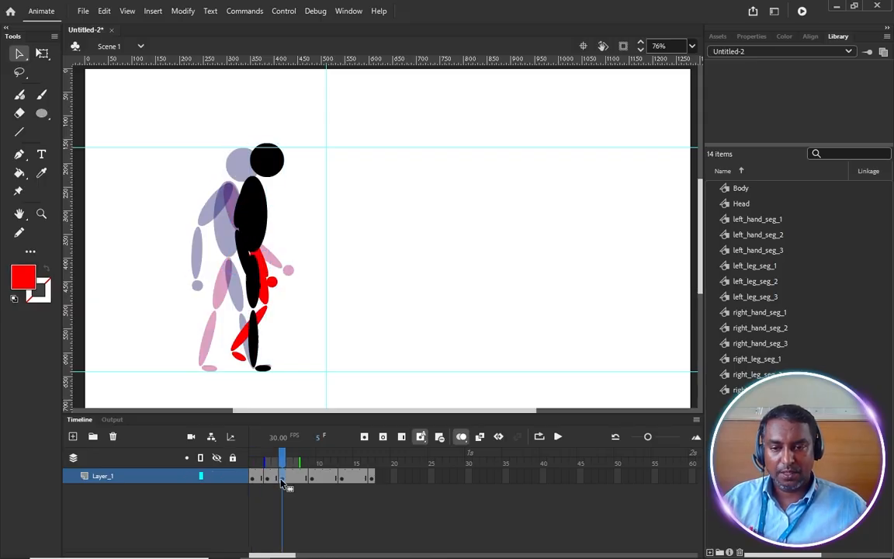
pyautogui.click(269, 478)
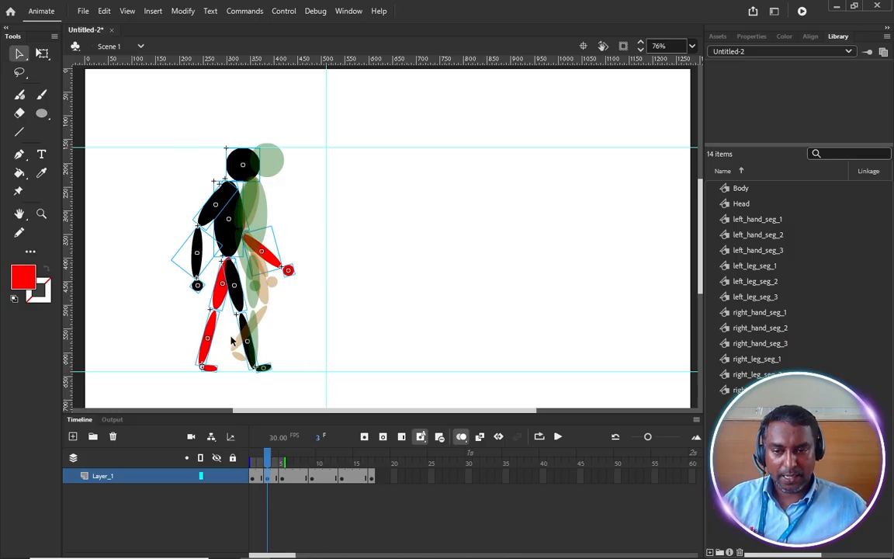
# In frame 3, select the whole black leg and rotate it backward about the hip until it is nearly vertical.
pyautogui.scroll(2, 236, 361)
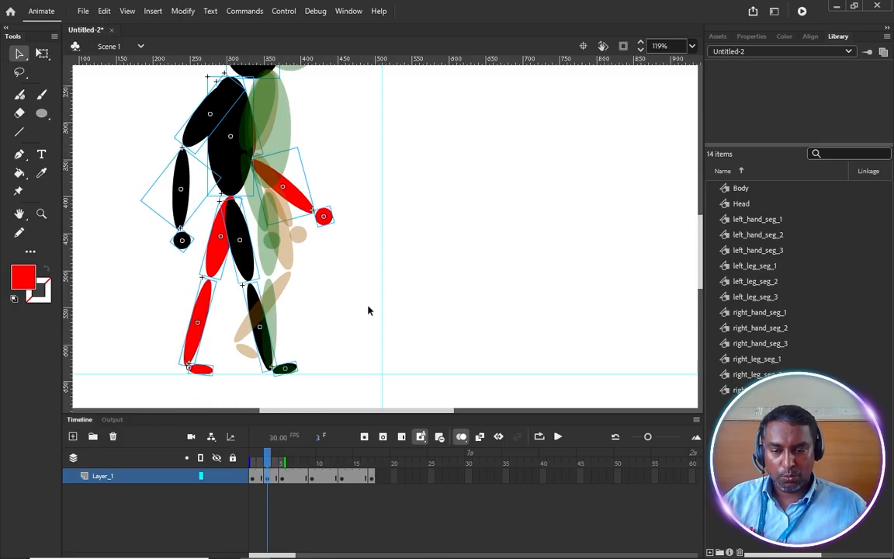
pyautogui.scroll(-2, 398, 282)
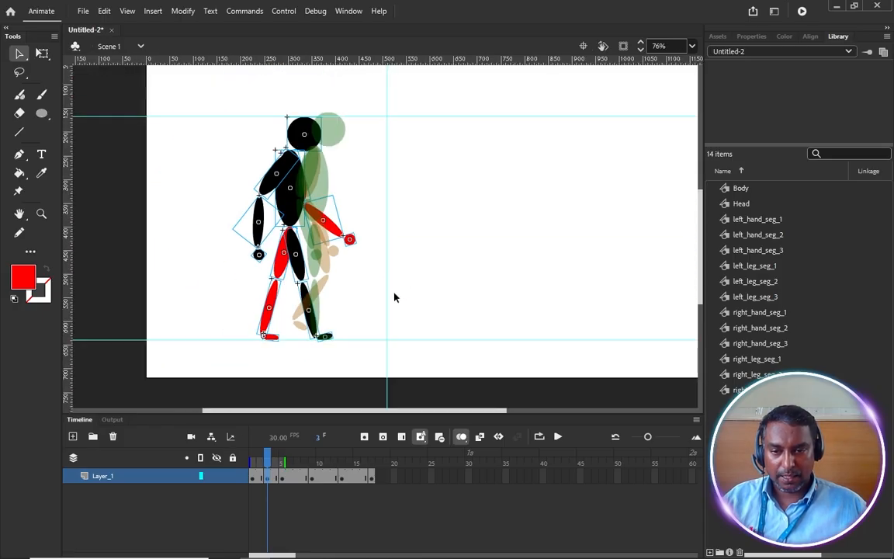
pyautogui.moveTo(347, 352); pyautogui.dragTo(289, 231)
pyautogui.press('q')
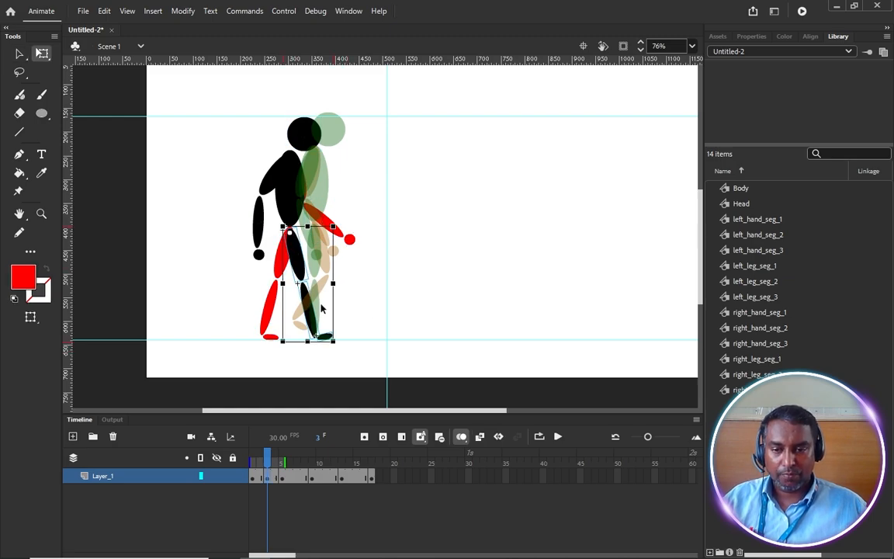
pyautogui.moveTo(340, 349); pyautogui.dragTo(325, 354)
pyautogui.click(377, 361)
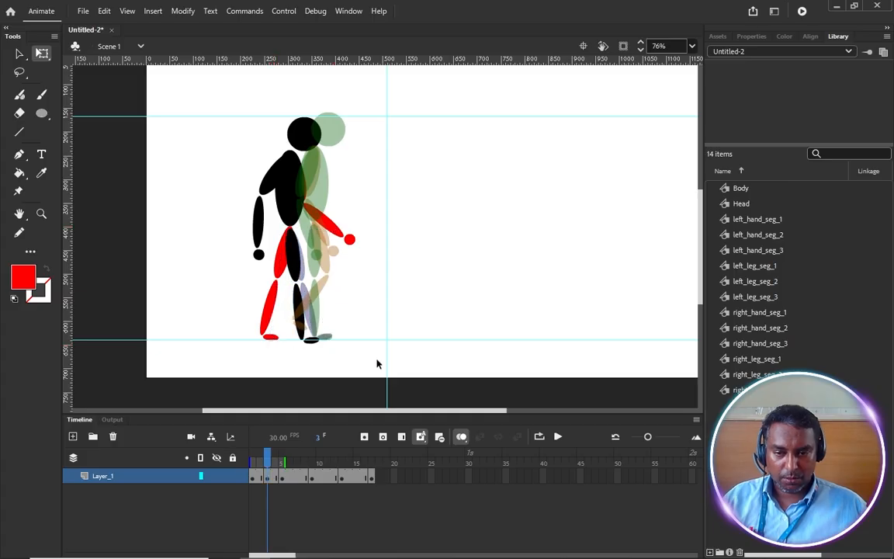
# Nudge the whole figure in frame 3 up and forward so it sits between the onion-skinned poses with its black foot on the ground guide.
pyautogui.hotkey('ctrl', 'a')
pyautogui.press('Up')
pyautogui.press('Up')
pyautogui.press('Up')
pyautogui.press('Up')
pyautogui.press('Up')
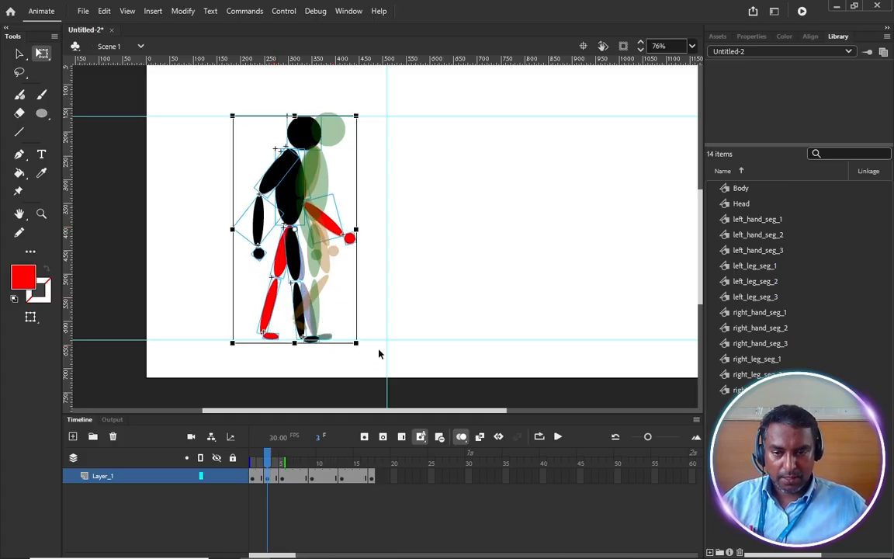
pyautogui.press('Right')
pyautogui.press('Right')
pyautogui.press('Right')
pyautogui.press('Right')
pyautogui.press('Right')
pyautogui.press('Right')
pyautogui.press('Right')
pyautogui.press('Right')
pyautogui.press('Right')
pyautogui.press('Right')
pyautogui.press('Right')
pyautogui.press('Right')
pyautogui.press('Right')
pyautogui.press('Right')
pyautogui.press('Right')
pyautogui.press('Right')
pyautogui.press('Right')
pyautogui.press('Right')
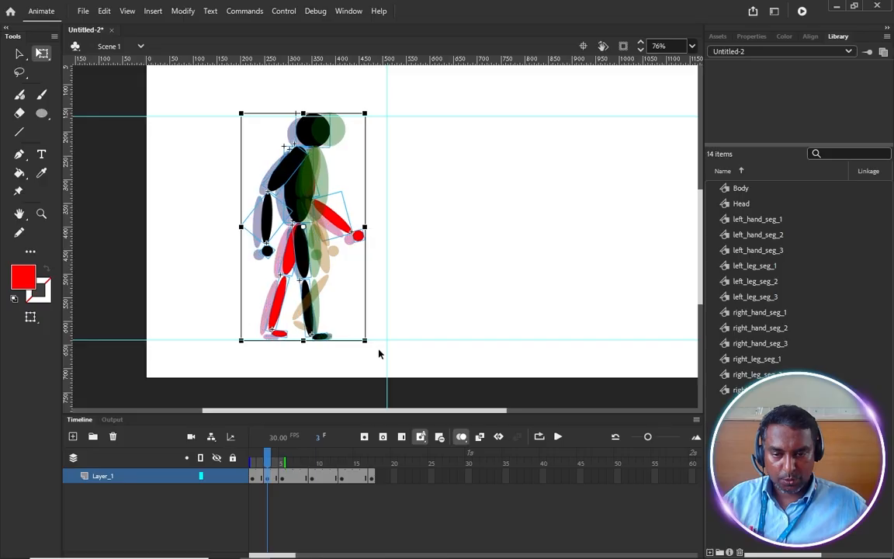
pyautogui.press('Right')
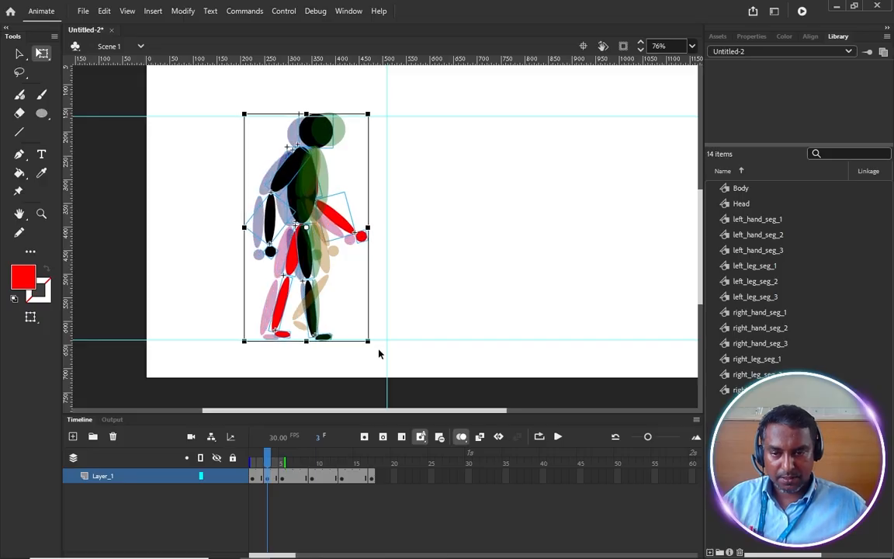
# Select the red lower leg and foot and bend them backward about the knee.
pyautogui.click(291, 347)
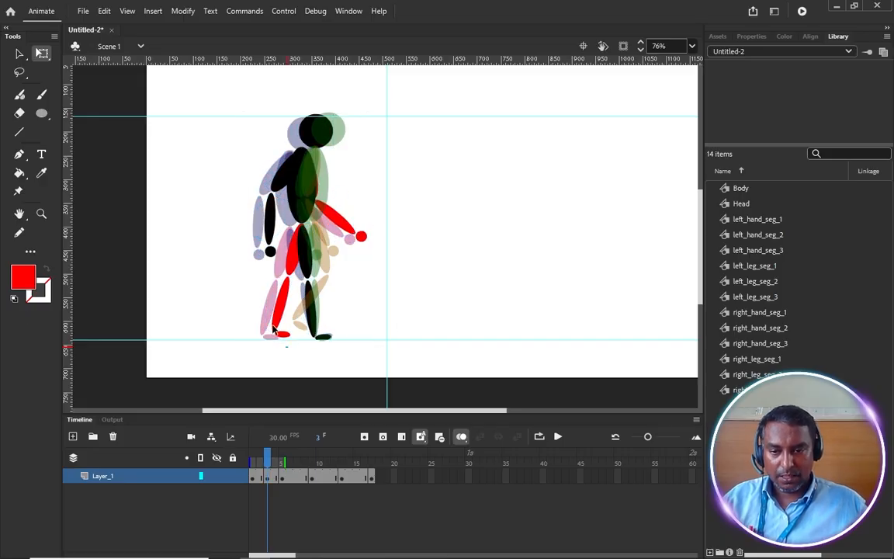
pyautogui.click(279, 336)
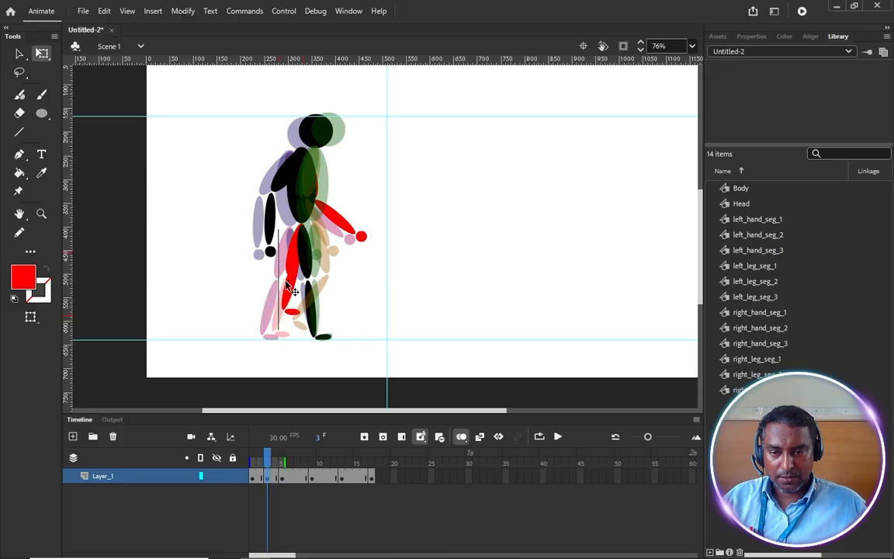
pyautogui.moveTo(281, 307); pyautogui.dragTo(287, 280)
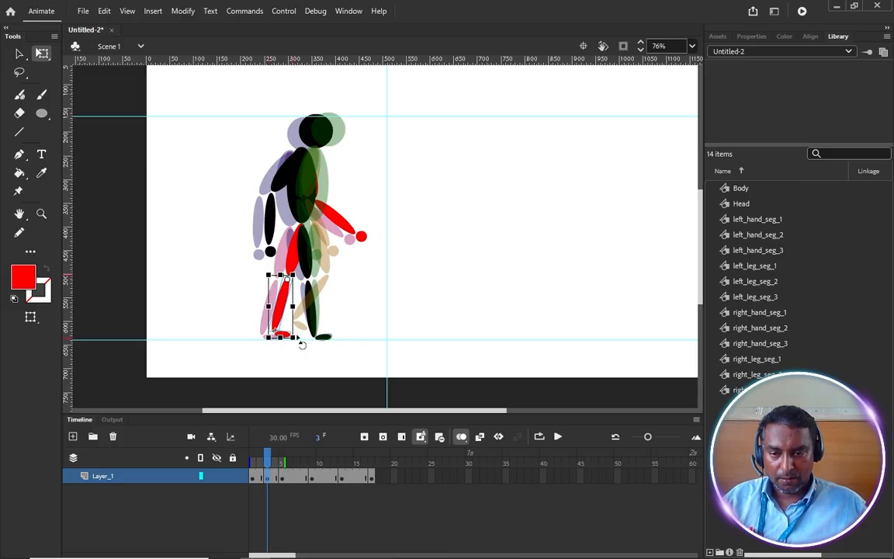
pyautogui.scroll(3, 302, 344)
pyautogui.moveTo(295, 344); pyautogui.dragTo(245, 358)
# Add the red thigh to the selection and rotate the whole red leg forward about the hip.
pyautogui.keyDown('shift'); pyautogui.click(287, 195); pyautogui.keyUp('shift')
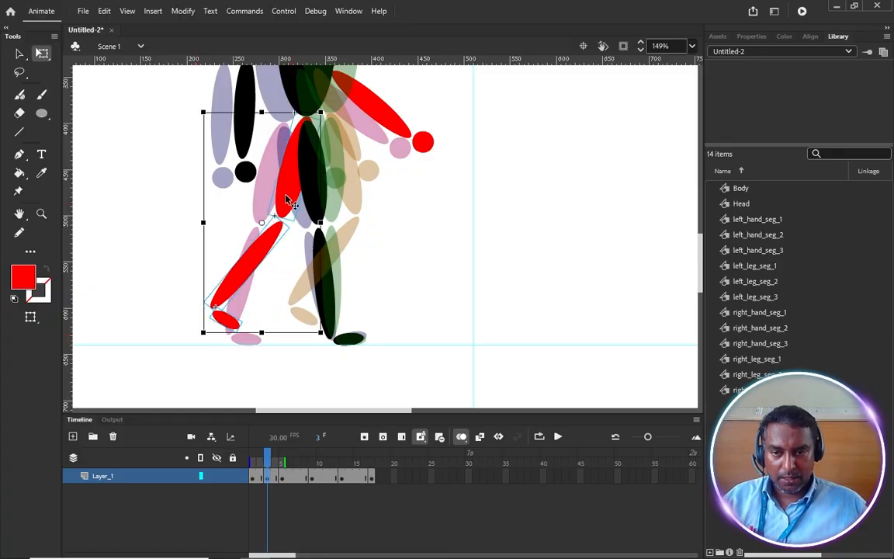
pyautogui.moveTo(261, 224); pyautogui.dragTo(303, 127)
pyautogui.moveTo(321, 333); pyautogui.dragTo(373, 357)
pyautogui.hotkey('ctrl', '2')
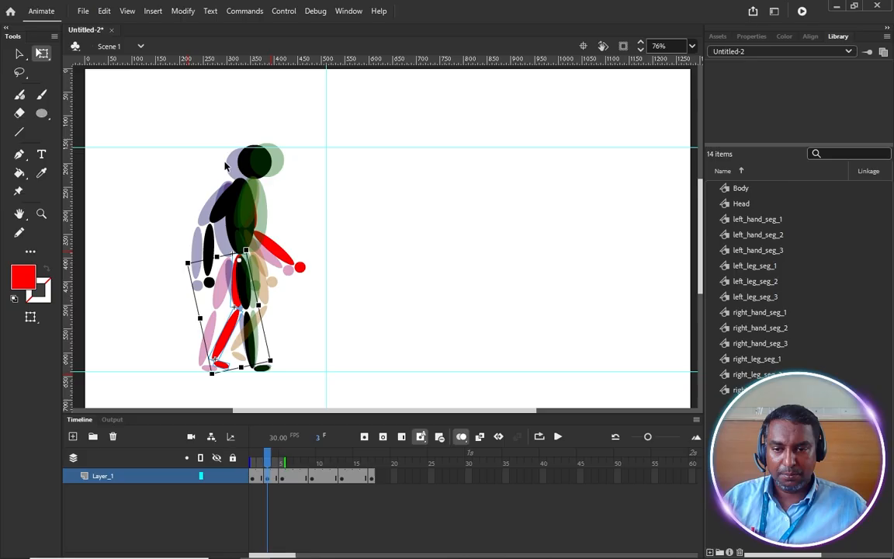
pyautogui.click(325, 210)
# Select the whole black arm and rotate it forward about the shoulder, closer to the body.
pyautogui.scroll(1, 250, 225)
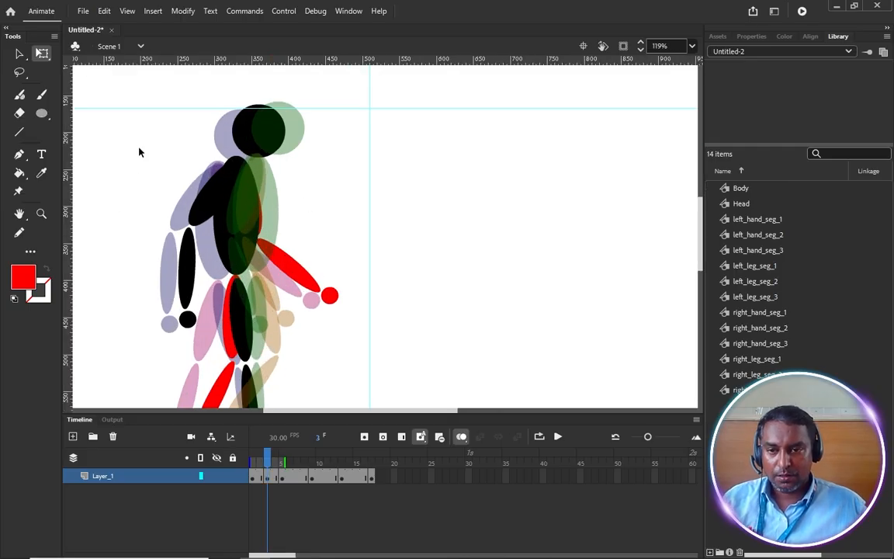
pyautogui.moveTo(149, 178); pyautogui.dragTo(178, 297)
pyautogui.moveTo(198, 241); pyautogui.dragTo(235, 162)
pyautogui.moveTo(259, 344); pyautogui.dragTo(300, 353)
pyautogui.click(385, 249)
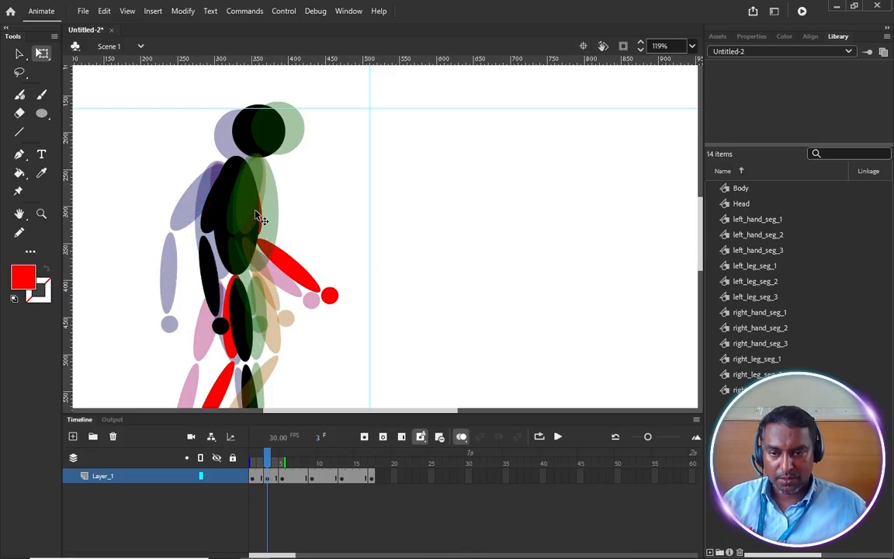
# Select the red arm segments using outline display, rotate the arm down about the shoulder in full view, and check frame 3 against frames 1 and 5.
pyautogui.click(263, 225)
pyautogui.click(266, 223)
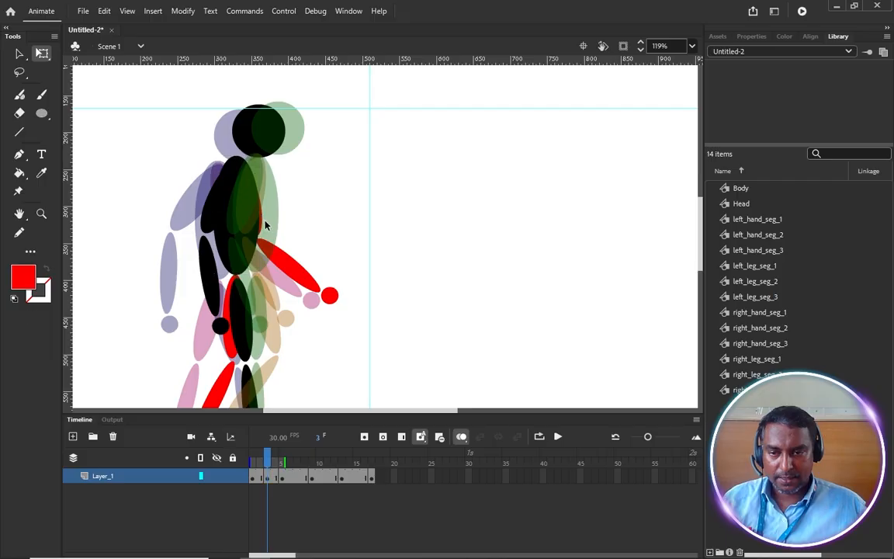
pyautogui.click(200, 458)
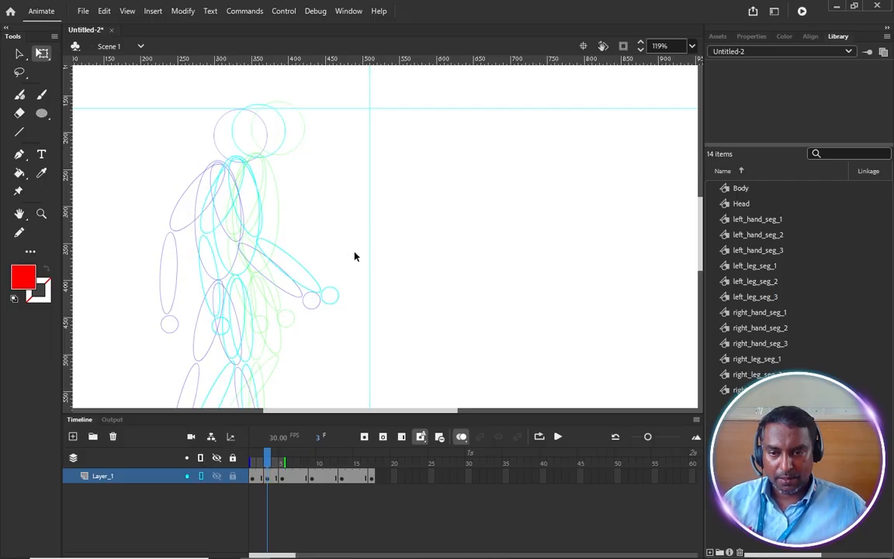
pyautogui.click(265, 213)
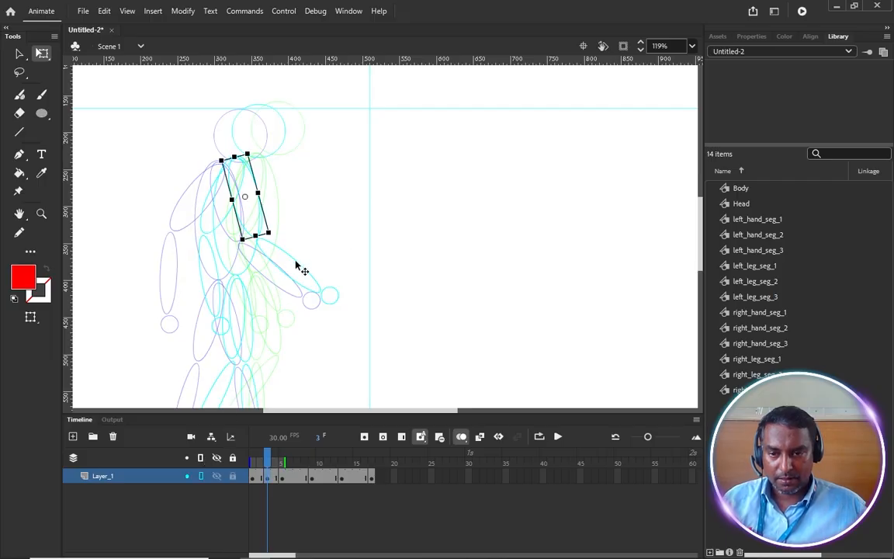
pyautogui.keyDown('shift'); pyautogui.click(309, 278); pyautogui.keyUp('shift')
pyautogui.moveTo(330, 294); pyautogui.dragTo(336, 304)
pyautogui.click(200, 459)
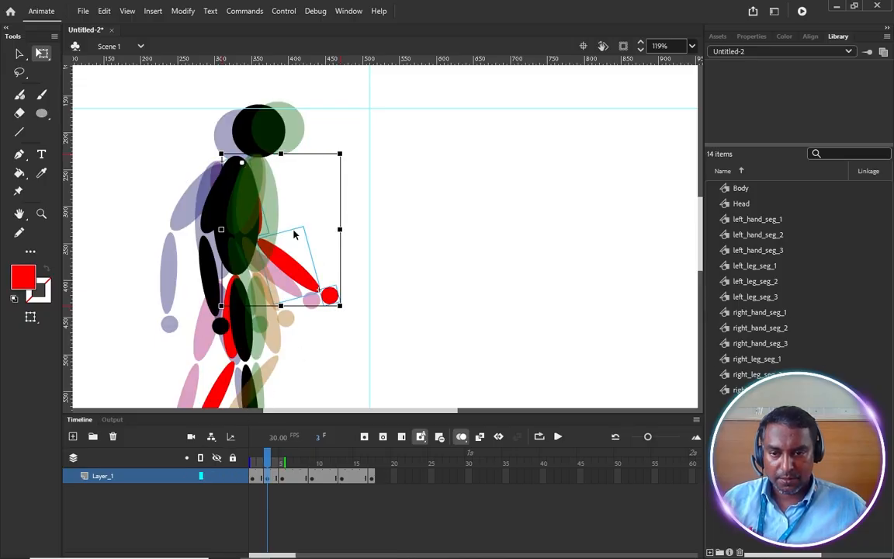
pyautogui.moveTo(332, 325); pyautogui.dragTo(311, 343)
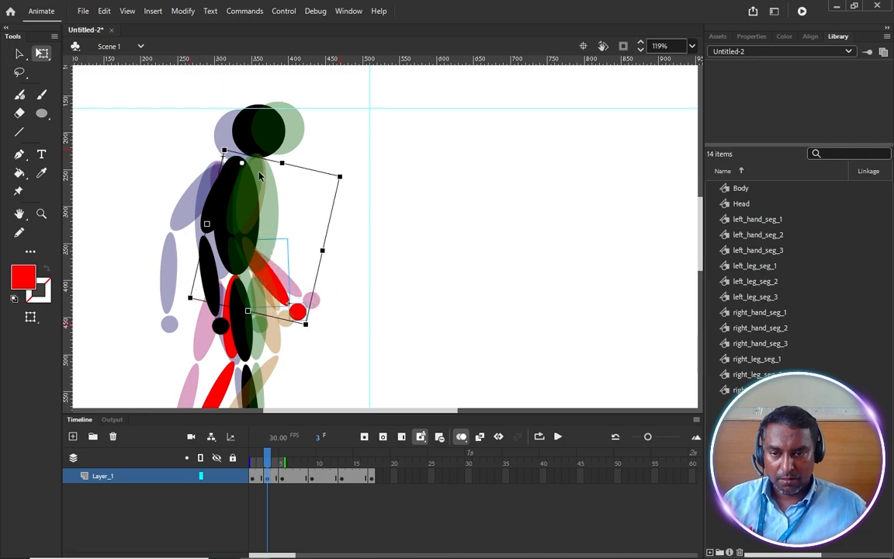
pyautogui.click(267, 479)
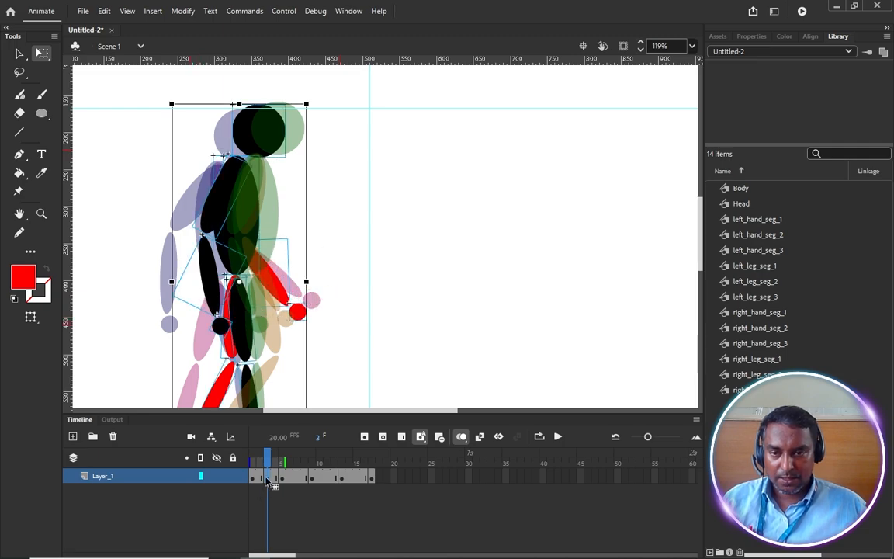
pyautogui.click(253, 479)
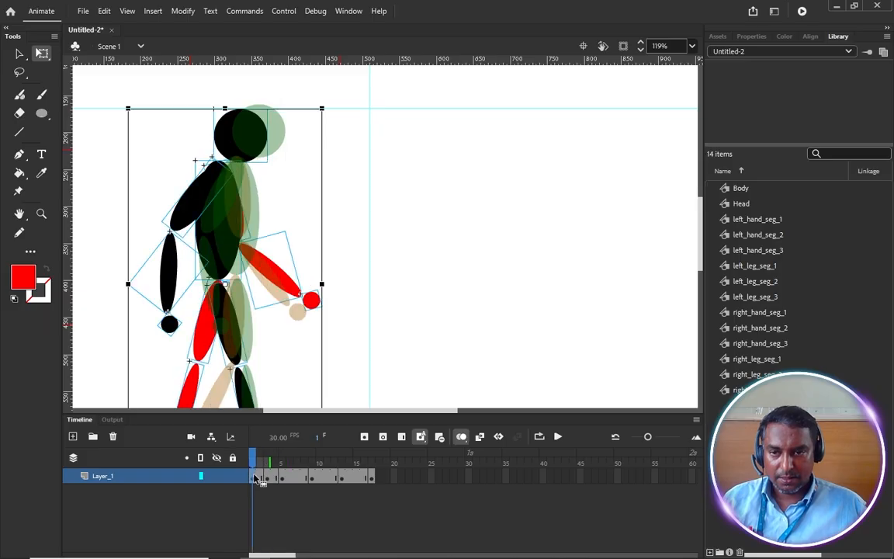
pyautogui.click(282, 479)
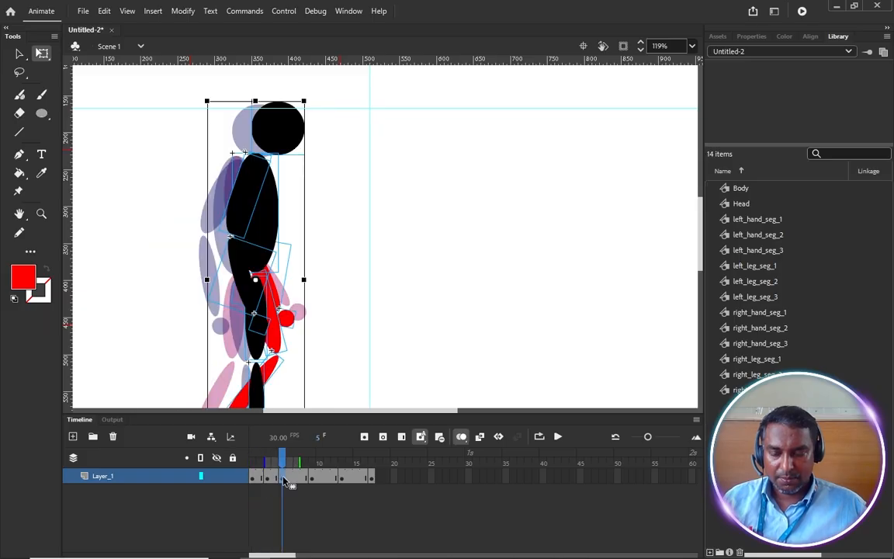
pyautogui.click(268, 479)
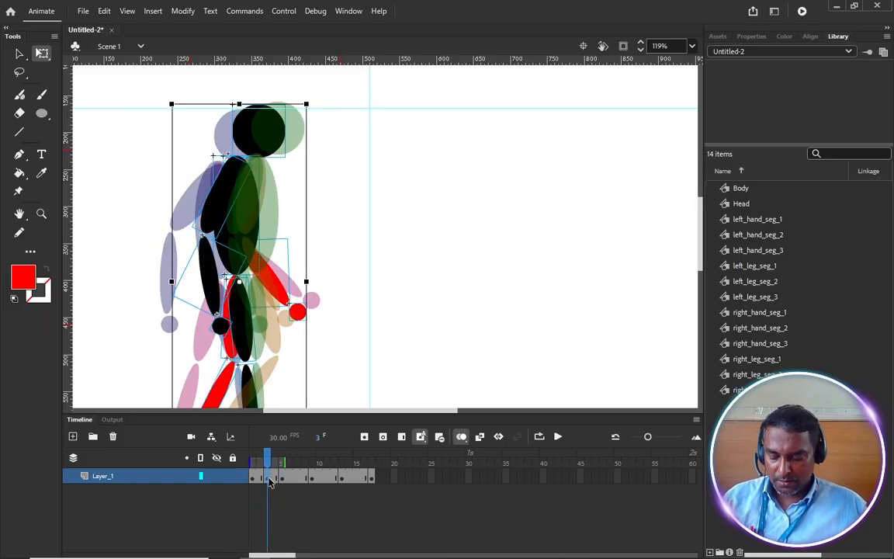
# Turn off onion skinning and scrub through the first four frames to check the motion of the frame 3 pose.
pyautogui.hotkey('ctrl', '2')
pyautogui.click(363, 306)
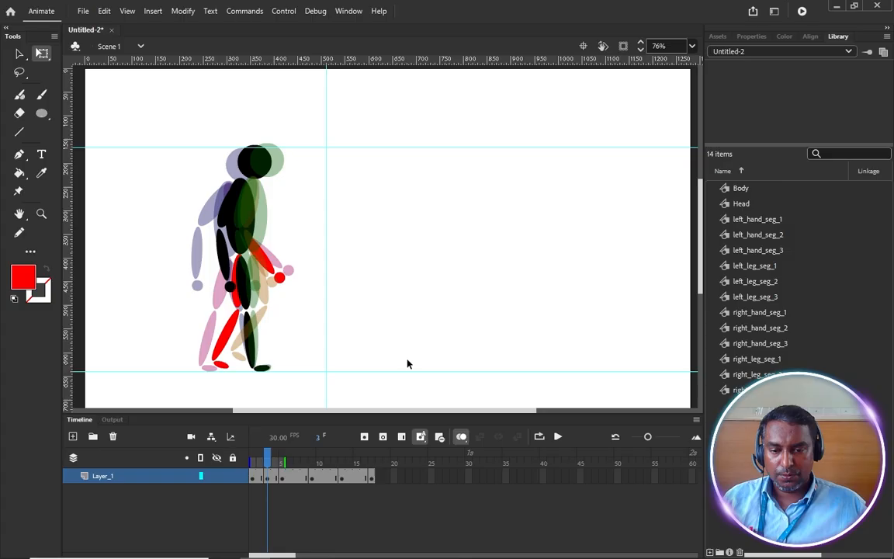
pyautogui.click(439, 436)
pyautogui.click(259, 459)
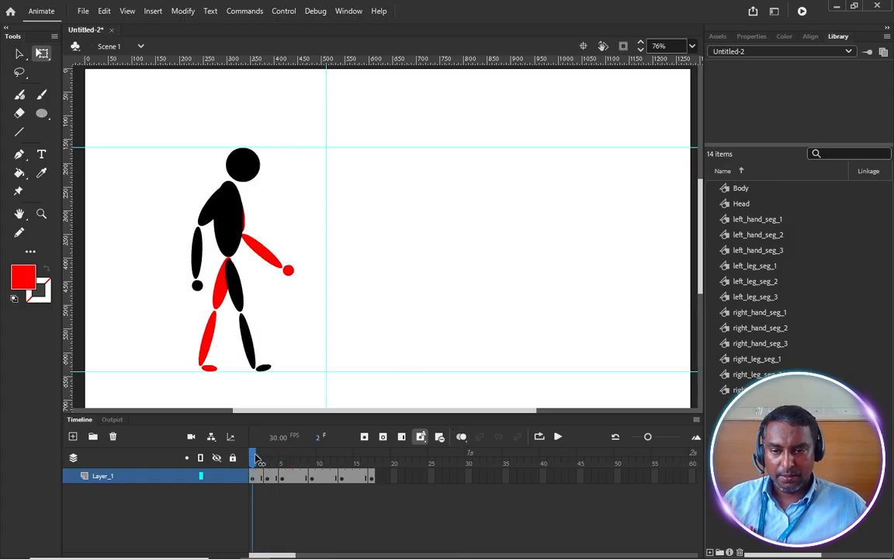
pyautogui.moveTo(258, 459); pyautogui.dragTo(273, 472)
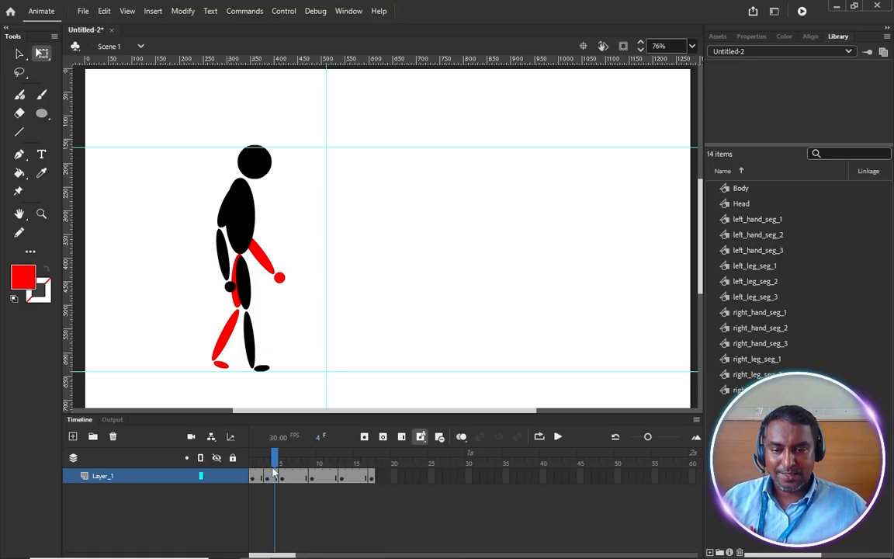
# Insert keyframes at frames 15, 11 and 7 of Layer_1 for further in-between poses and scrub through the timeline to review them.
pyautogui.click(299, 482)
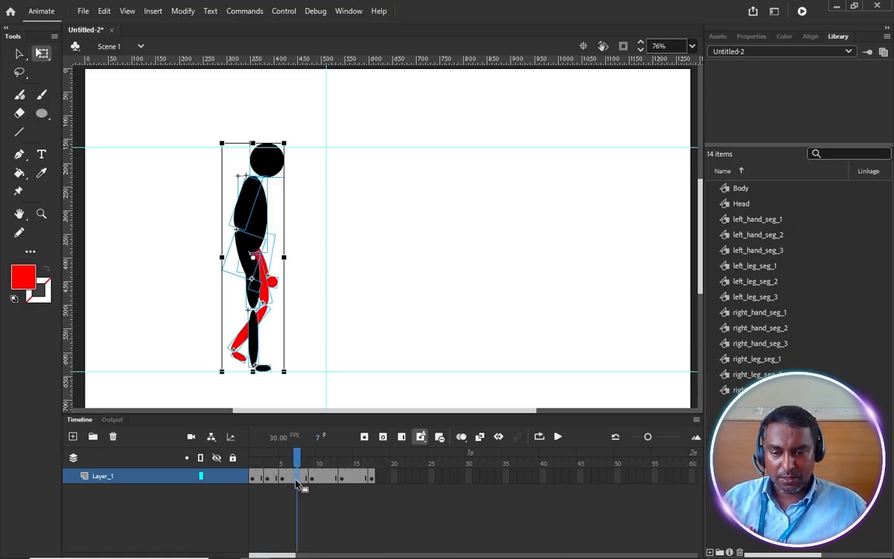
pyautogui.click(327, 479)
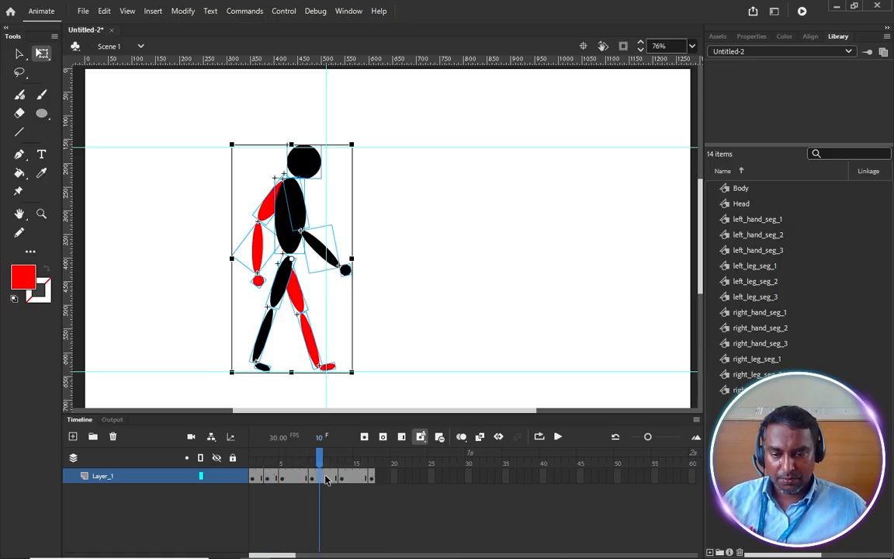
pyautogui.click(358, 480)
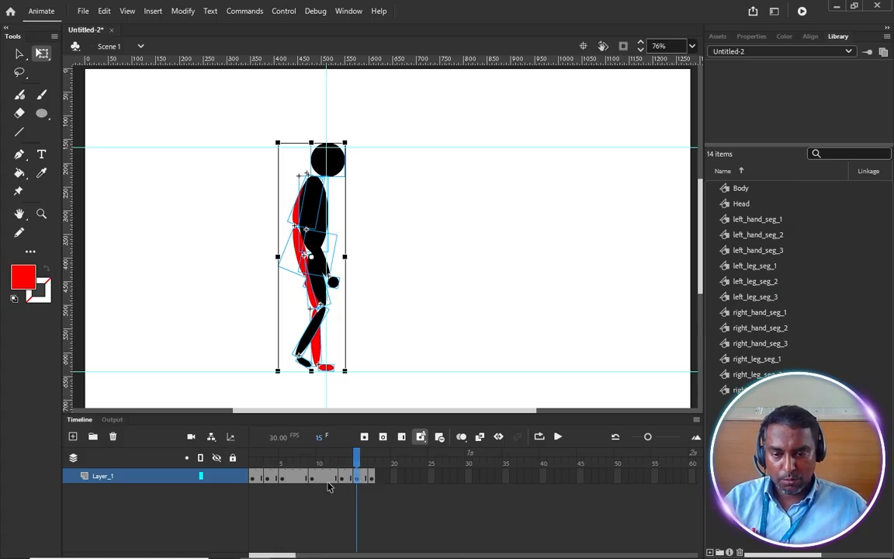
pyautogui.click(328, 485)
pyautogui.click(296, 481)
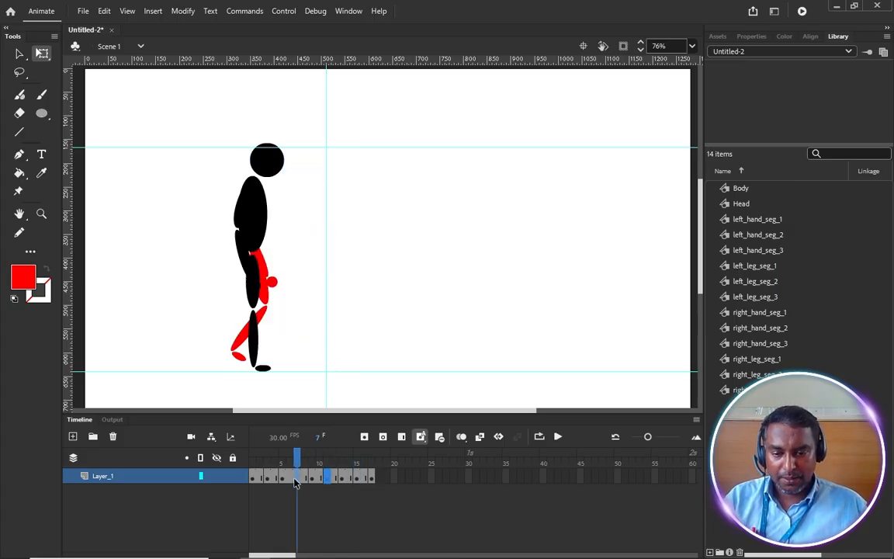
pyautogui.click(296, 479)
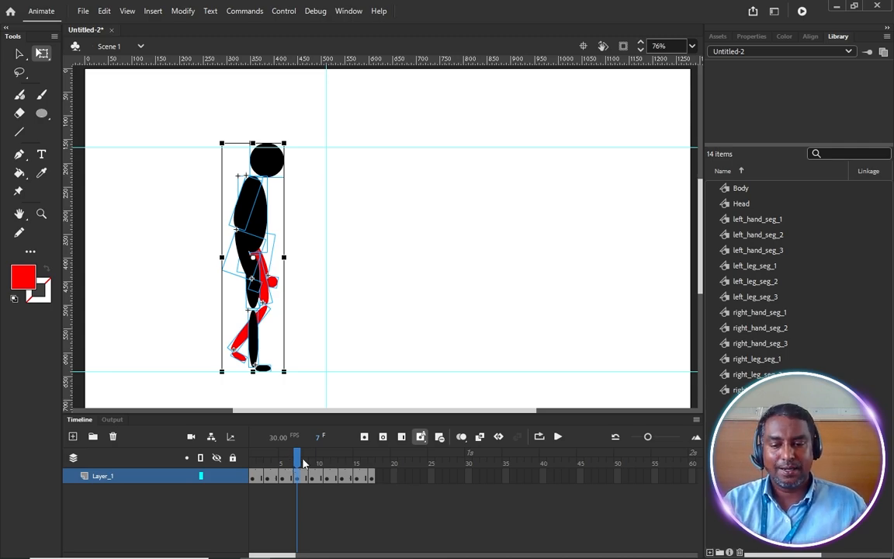
pyautogui.moveTo(302, 464); pyautogui.dragTo(343, 482)
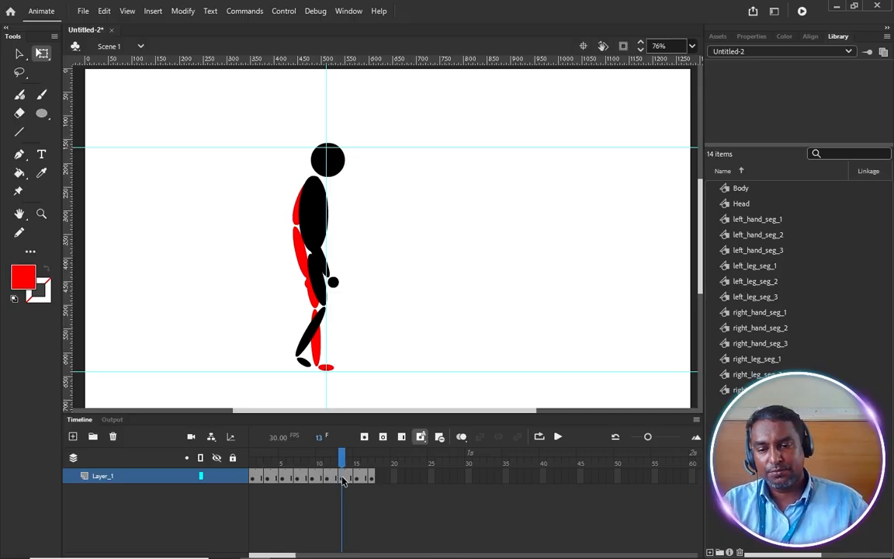
pyautogui.moveTo(342, 478); pyautogui.dragTo(284, 477)
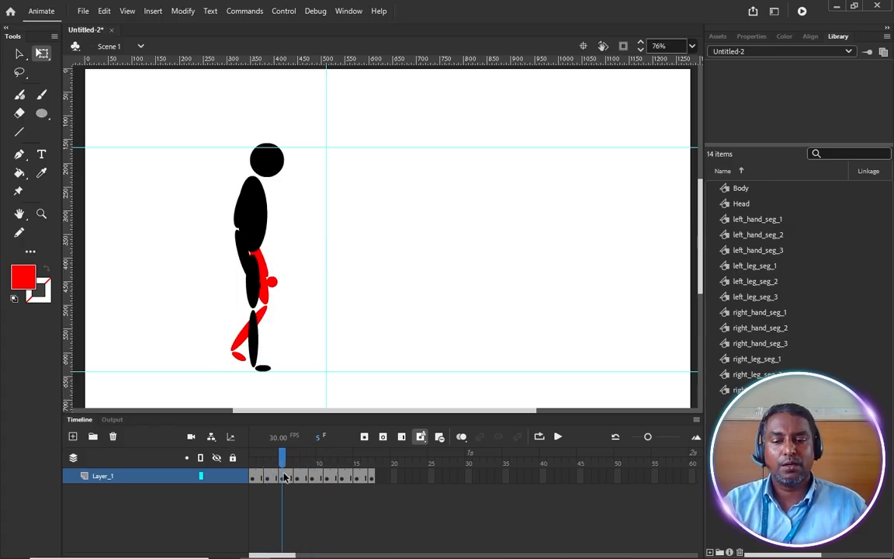
pyautogui.click(268, 478)
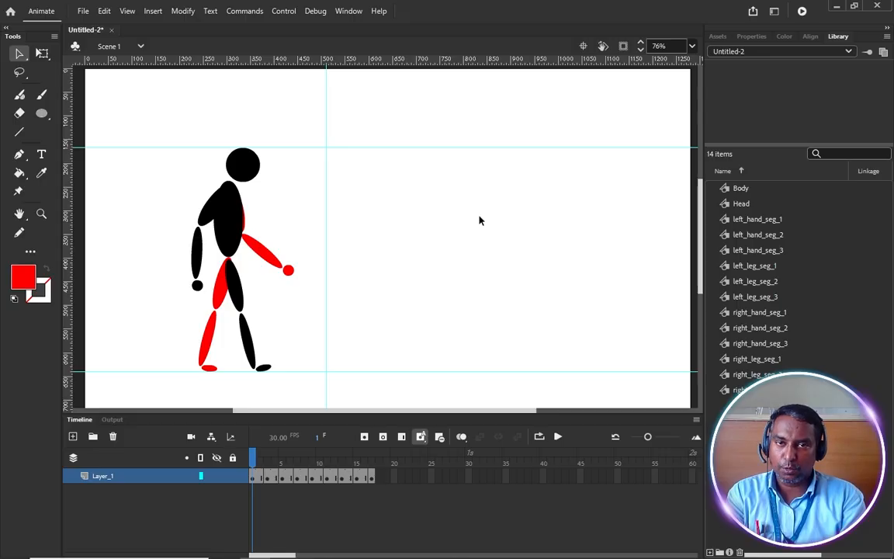
# Create a new HD character animation document at 1280 x 720 pixels, 30 fps, ActionScript 3.0.
pyautogui.click(83, 11)
pyautogui.click(92, 30)
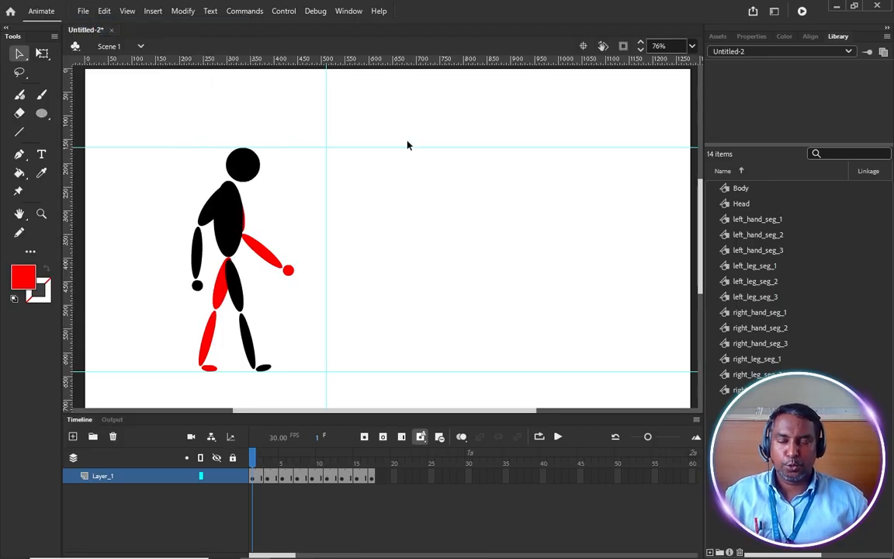
pyautogui.hotkey('ctrl', 'Return')
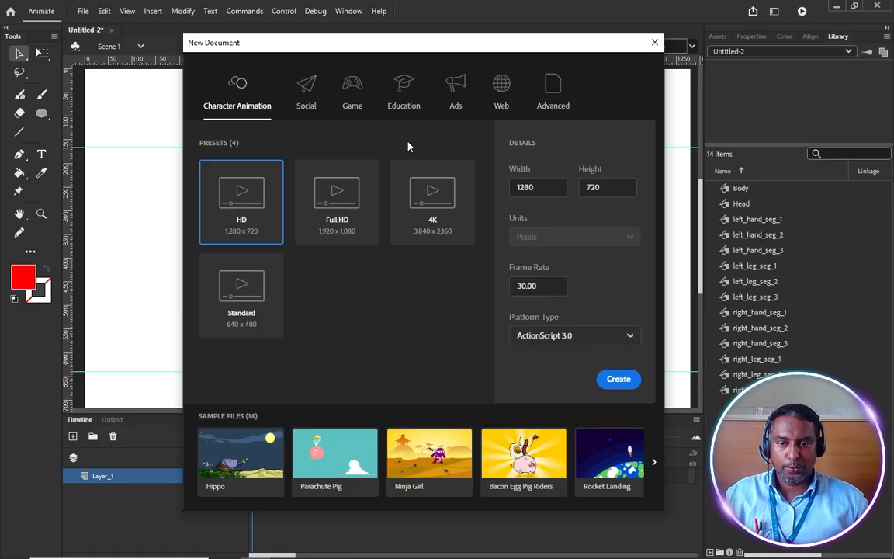
pyautogui.click(617, 379)
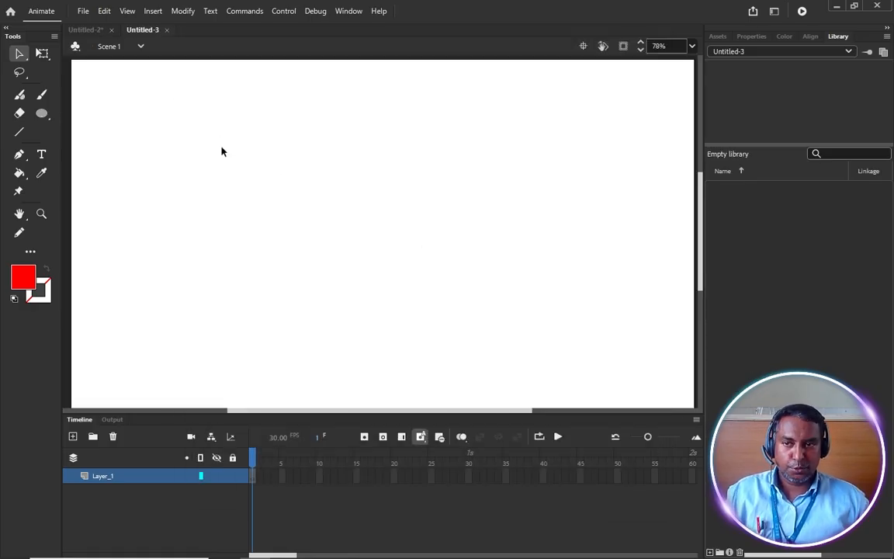
# Copy all segments of the frame 1 figure in Untitled-2 and paste them into the new Untitled-3 document.
pyautogui.click(72, 26)
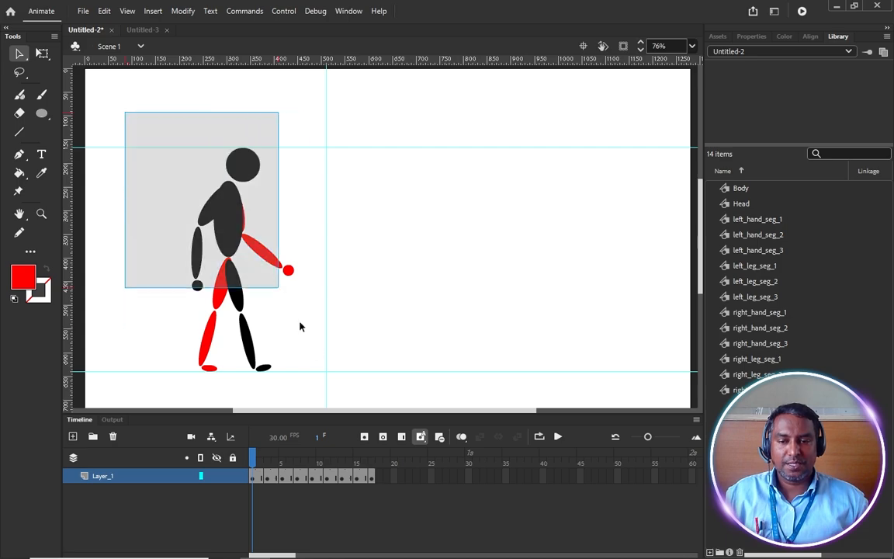
pyautogui.moveTo(301, 327); pyautogui.dragTo(305, 350)
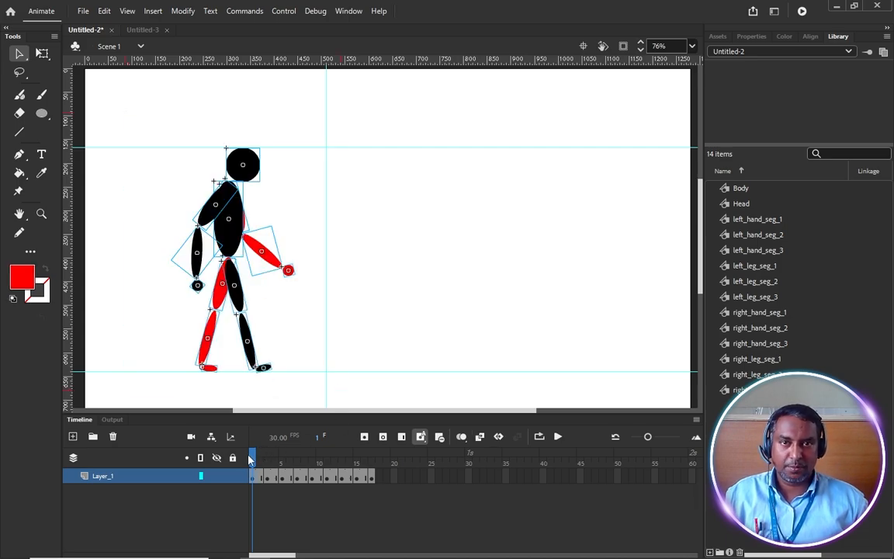
pyautogui.click(330, 458)
pyautogui.hotkey('shift', ',')
pyautogui.moveTo(146, 99); pyautogui.dragTo(303, 365)
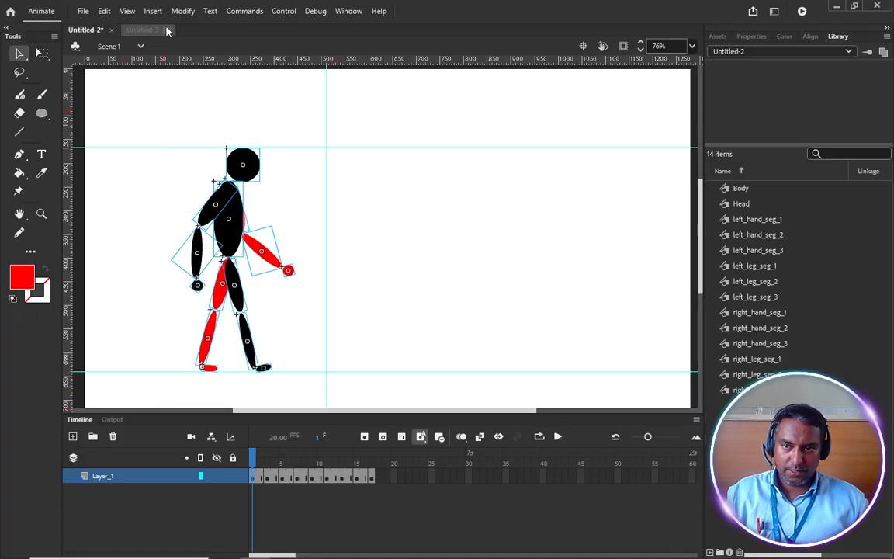
pyautogui.click(138, 30)
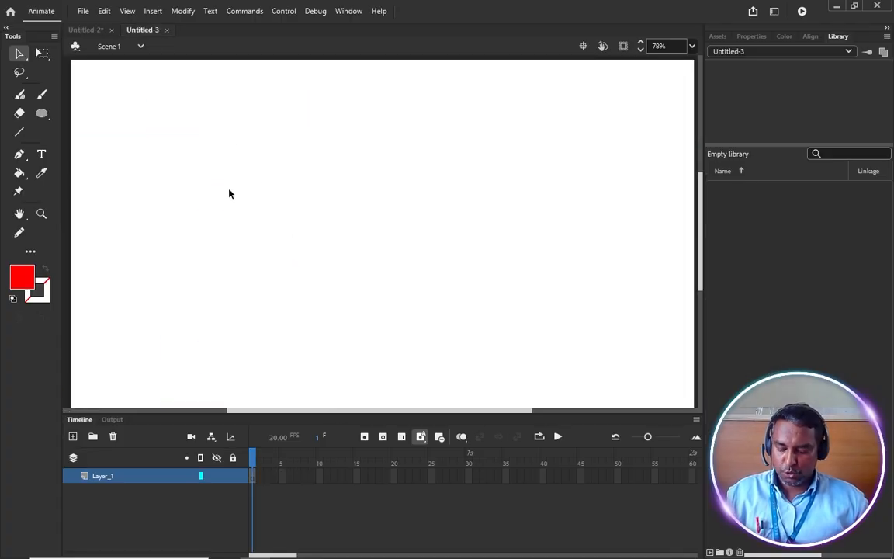
pyautogui.hotkey('ctrl', 'v')
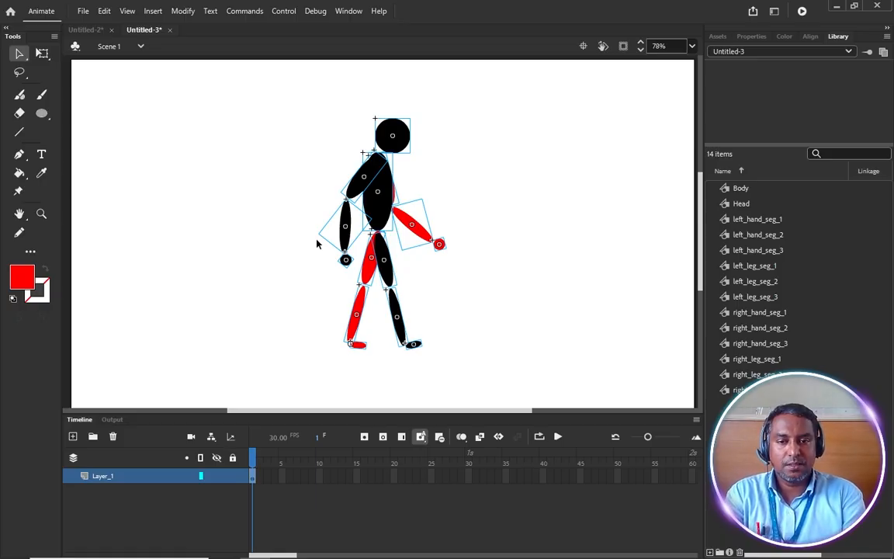
# Select every segment of the pasted figure and move the whole figure from the stage centre to the stage's left part.
pyautogui.click(517, 209)
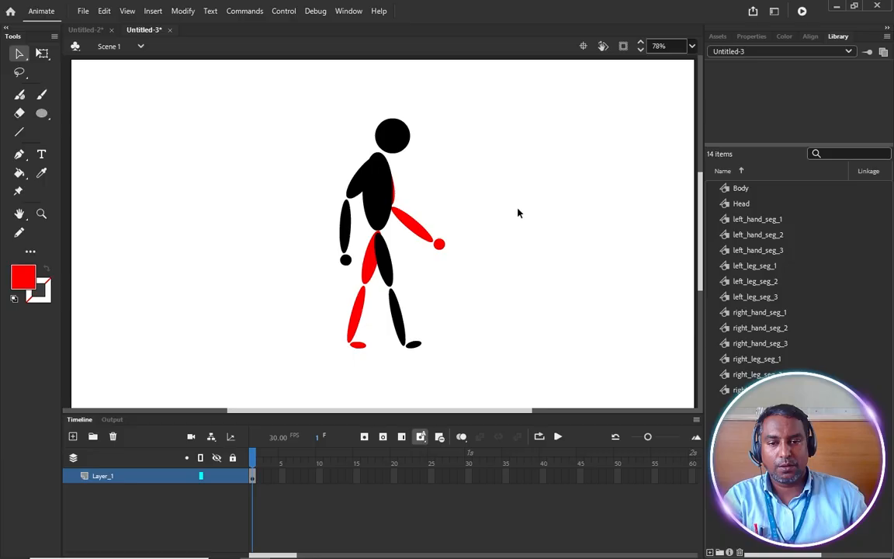
pyautogui.click(416, 233)
pyautogui.click(388, 133)
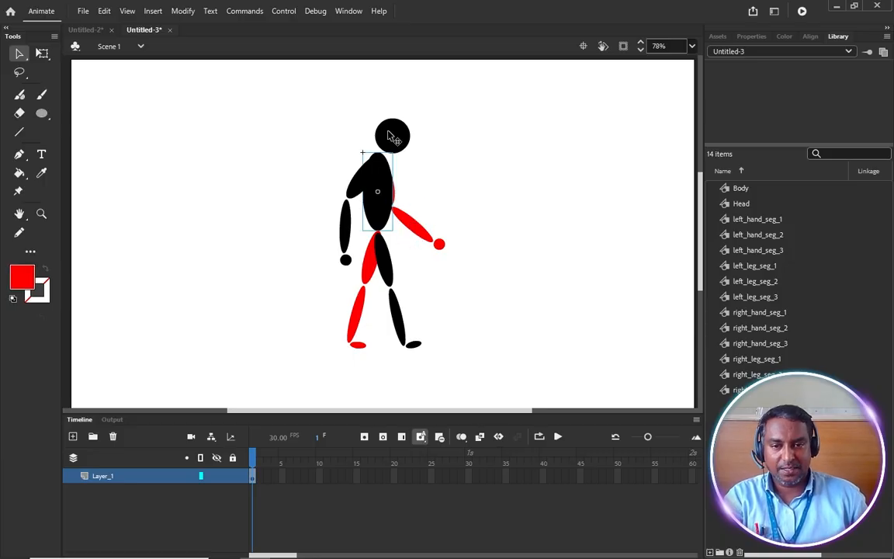
pyautogui.moveTo(256, 91); pyautogui.dragTo(525, 385)
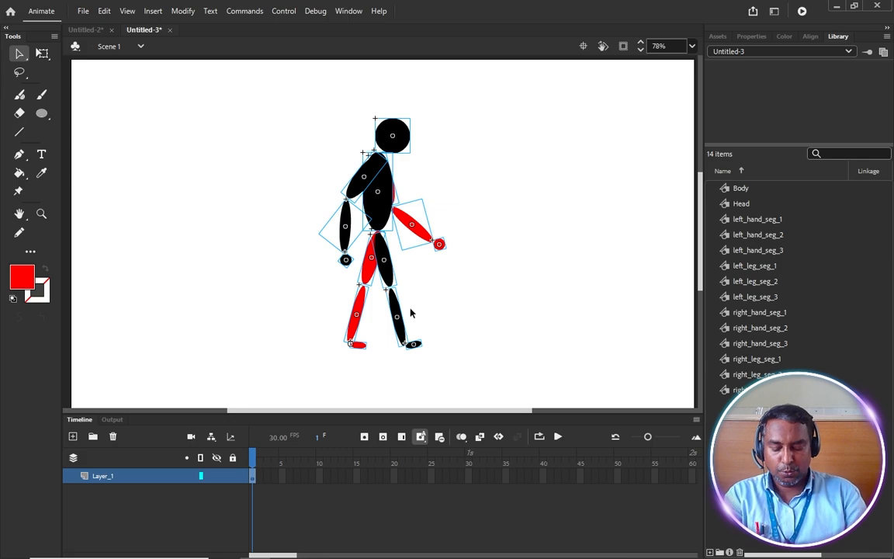
pyautogui.press('F8')
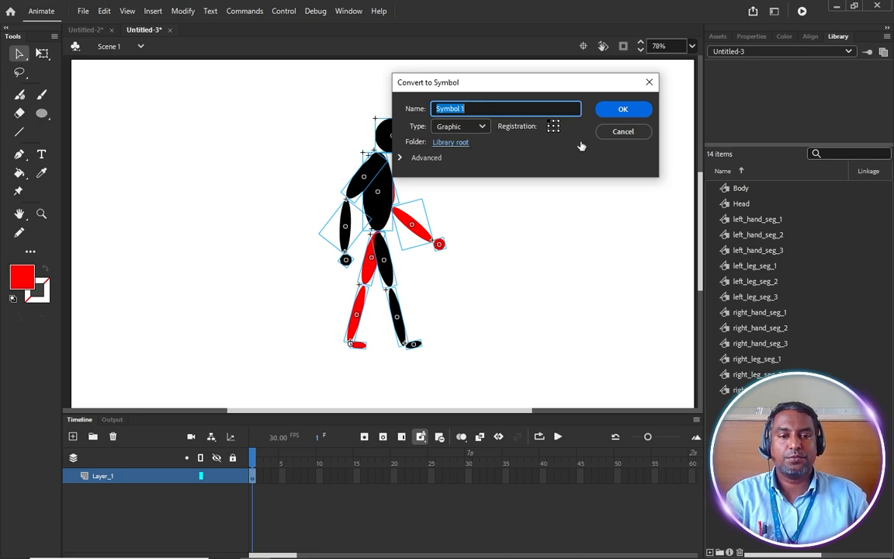
pyautogui.click(624, 132)
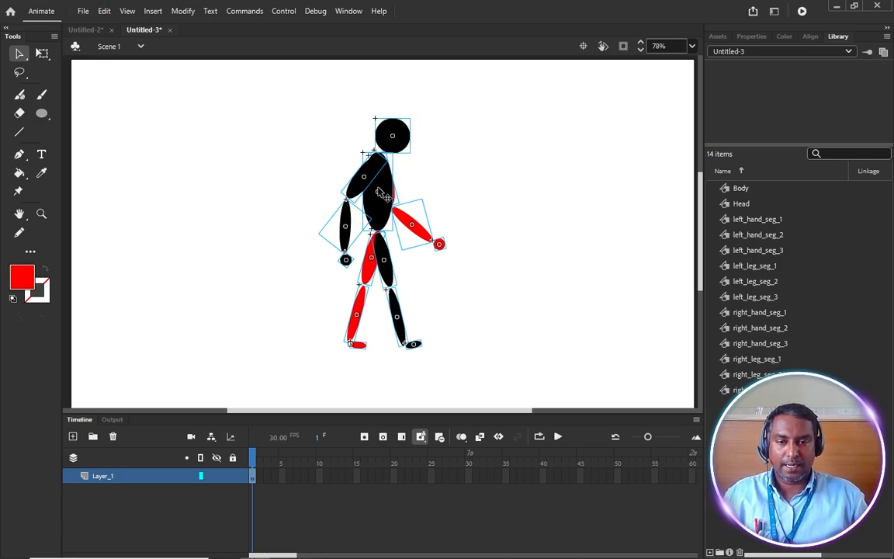
pyautogui.moveTo(383, 198); pyautogui.dragTo(216, 220)
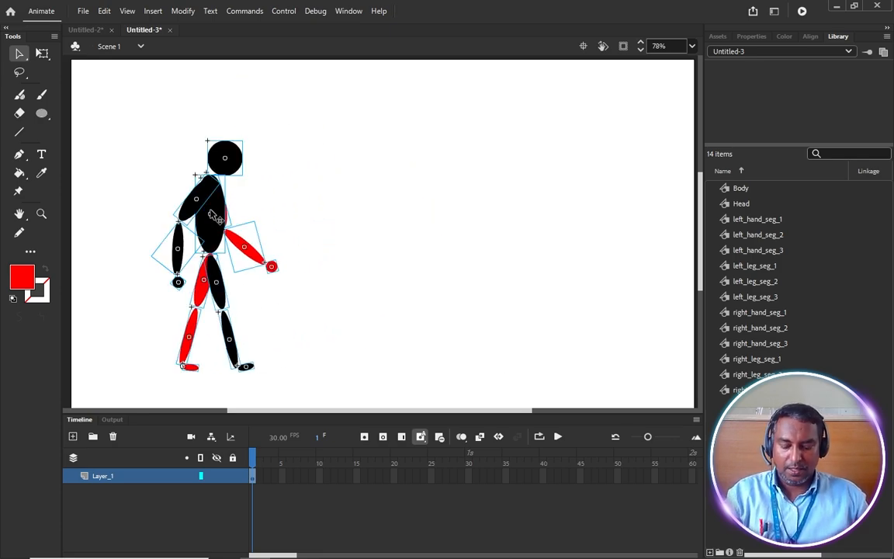
# Convert the selected figure segments into a graphic symbol named Boy_Walk Cycle and select it in the library.
pyautogui.press('F8')
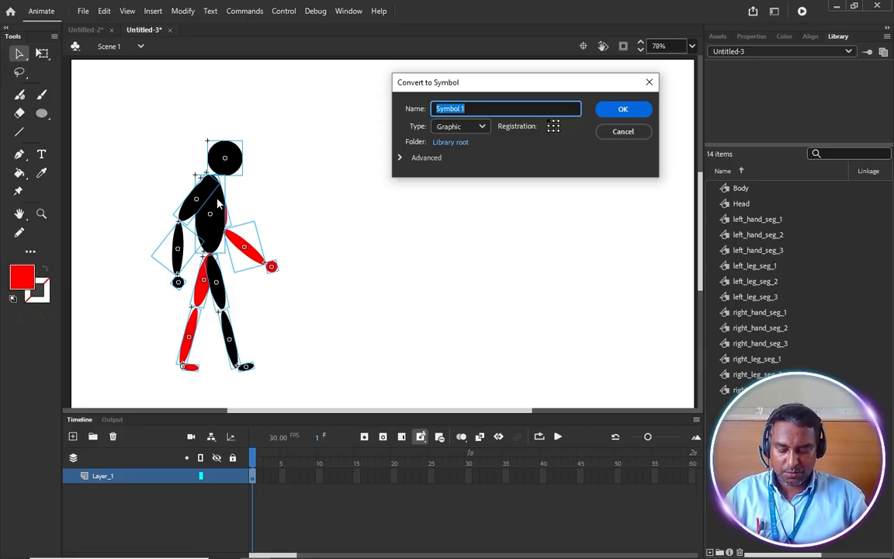
pyautogui.write('Boy')
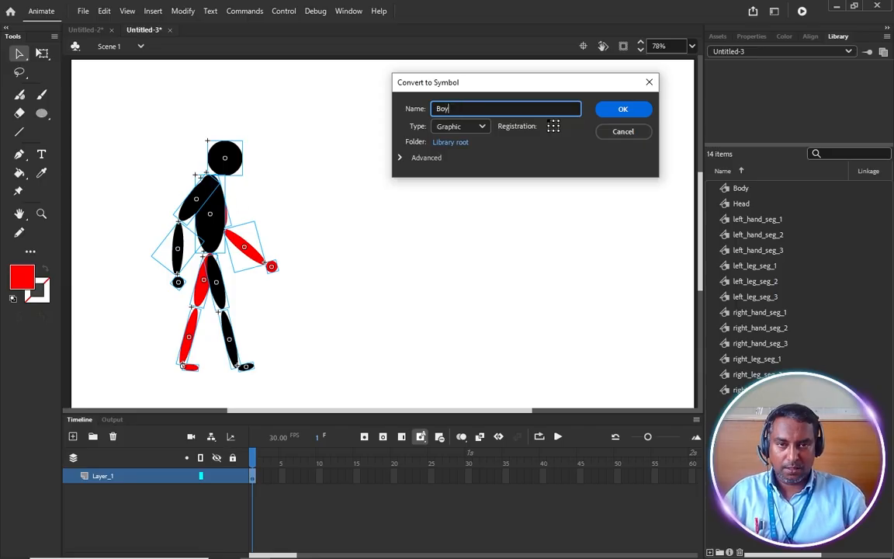
pyautogui.write('_Walk')
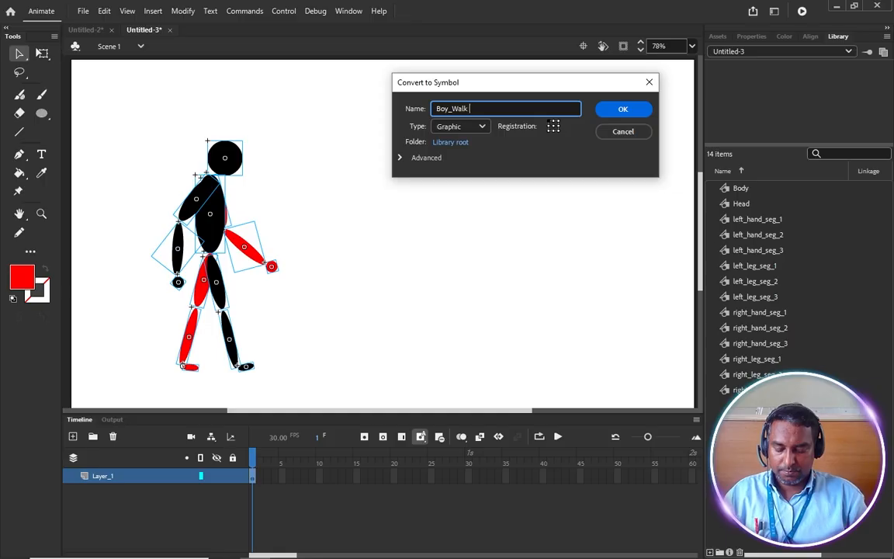
pyautogui.write(' Cycle')
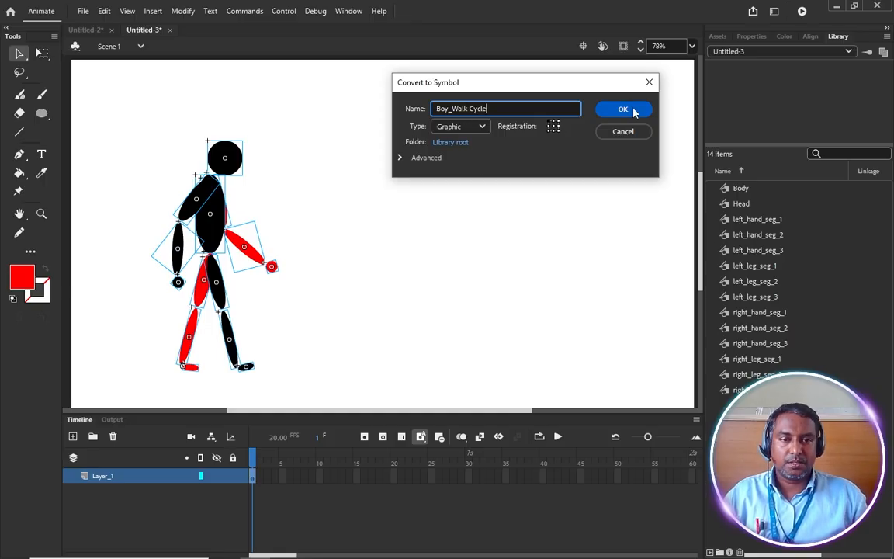
pyautogui.click(633, 111)
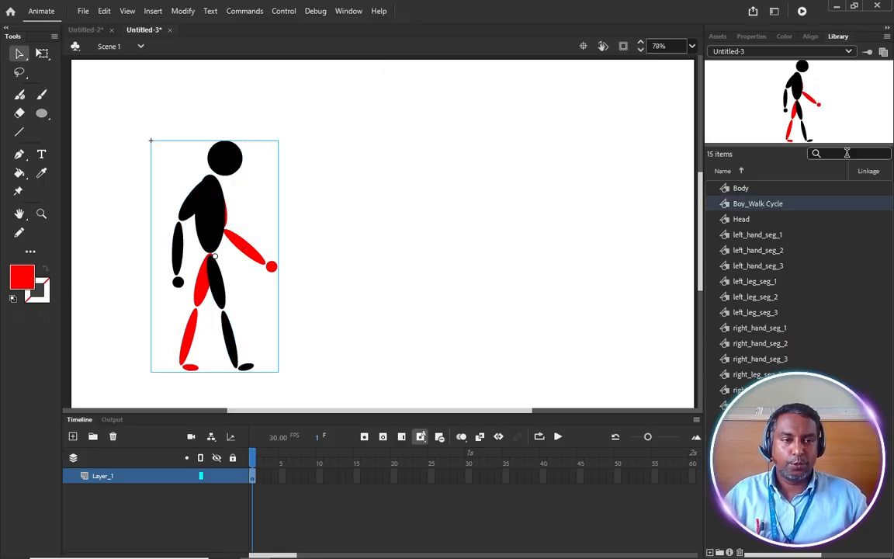
pyautogui.click(744, 218)
pyautogui.click(738, 205)
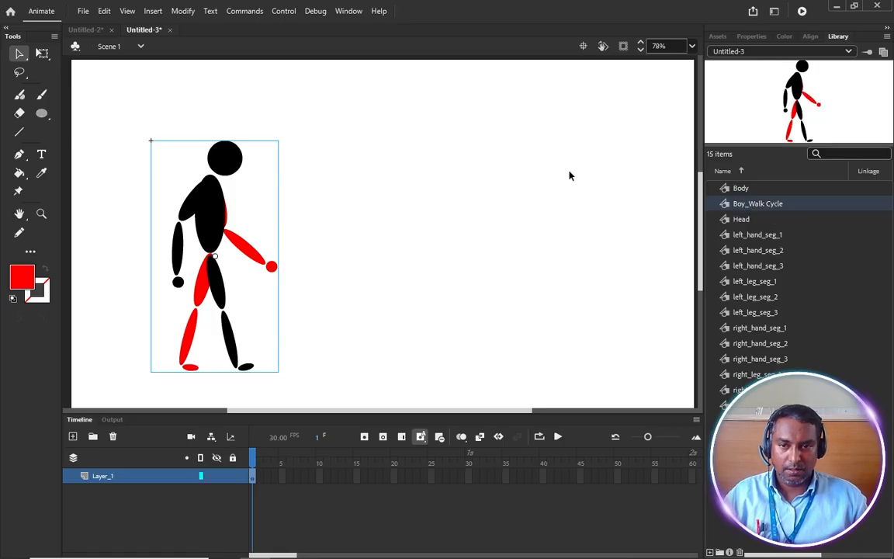
# Delete the figure from the stage, place a fresh Boy_Walk Cycle instance from the library and position it in the stage's left part.
pyautogui.moveTo(411, 169); pyautogui.dragTo(3, 392)
pyautogui.press('Delete')
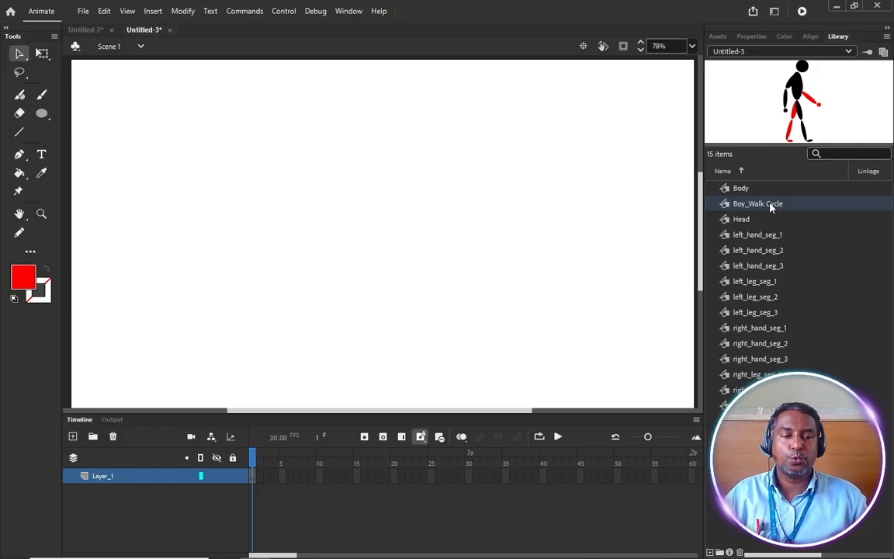
pyautogui.moveTo(771, 205); pyautogui.dragTo(271, 244)
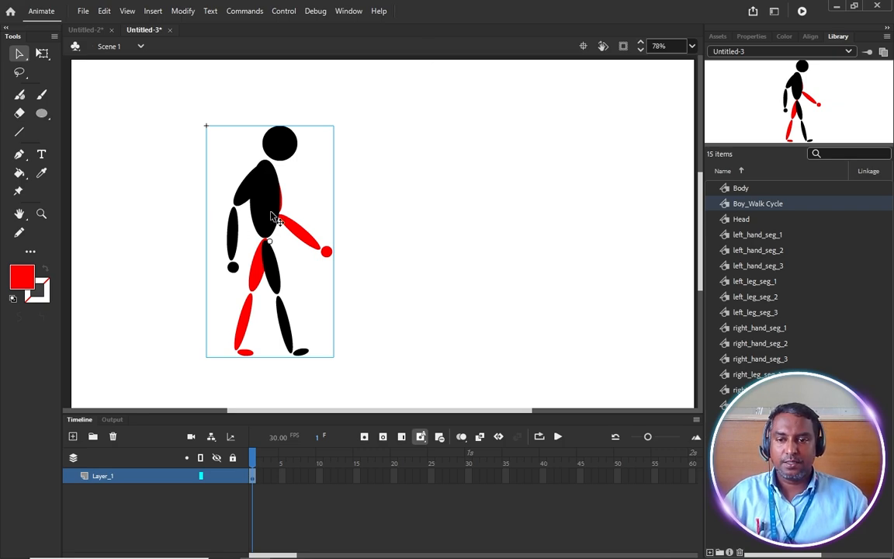
pyautogui.moveTo(274, 211); pyautogui.dragTo(218, 221)
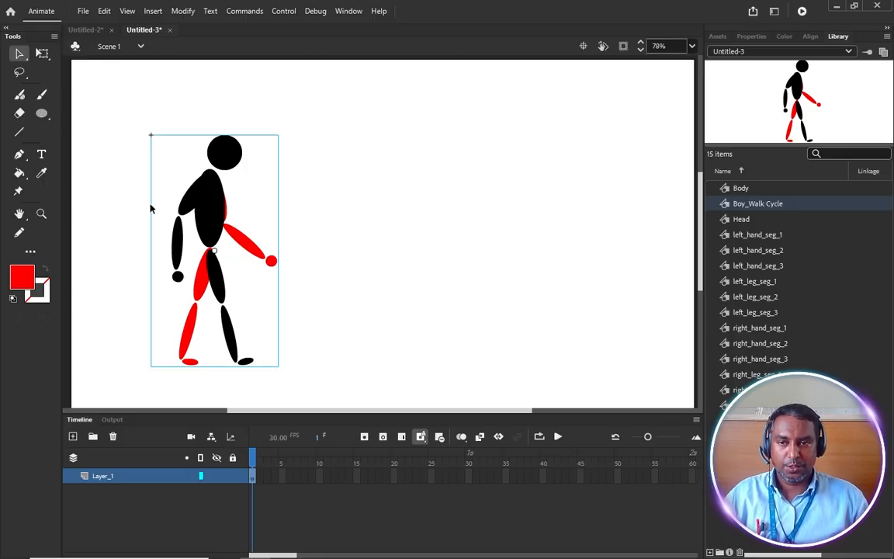
# Review the walk-cycle keyframes in the Untitled-2 document and return to Untitled-3.
pyautogui.click(81, 29)
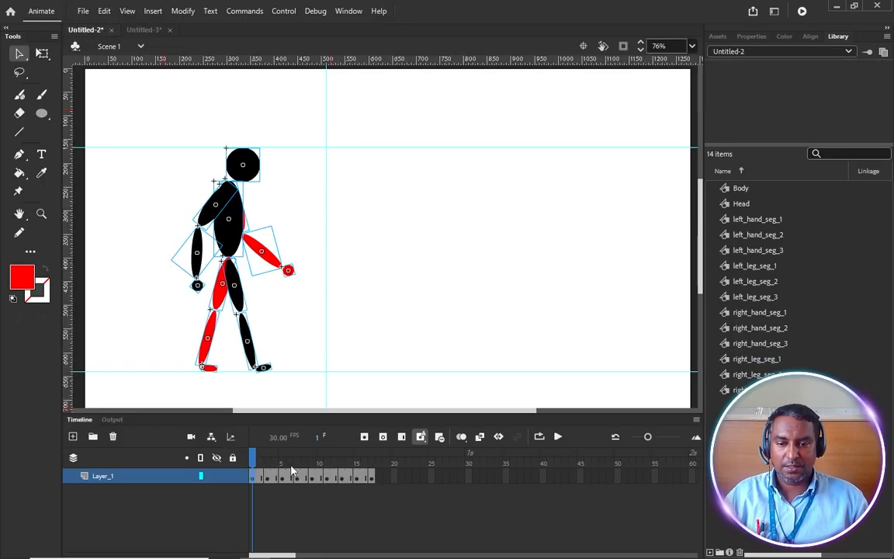
pyautogui.moveTo(256, 464)
pyautogui.mouseDown()
pyautogui.moveTo(370, 477)
pyautogui.moveTo(253, 473)
pyautogui.moveTo(371, 475)
pyautogui.moveTo(253, 475)
pyautogui.mouseUp()
pyautogui.click(133, 33)
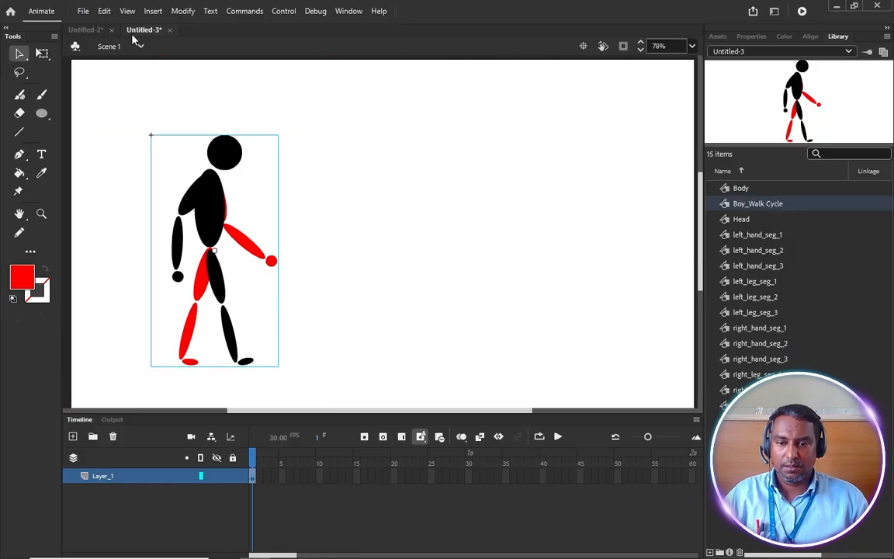
# Inspect the segments inside the Boy_Walk Cycle instance and return to Scene 1.
pyautogui.doubleClick(210, 229)
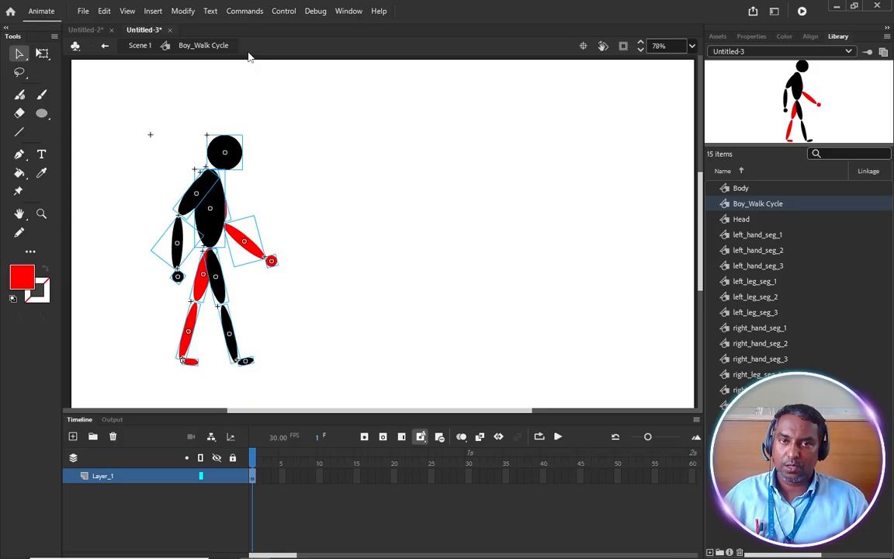
pyautogui.click(139, 46)
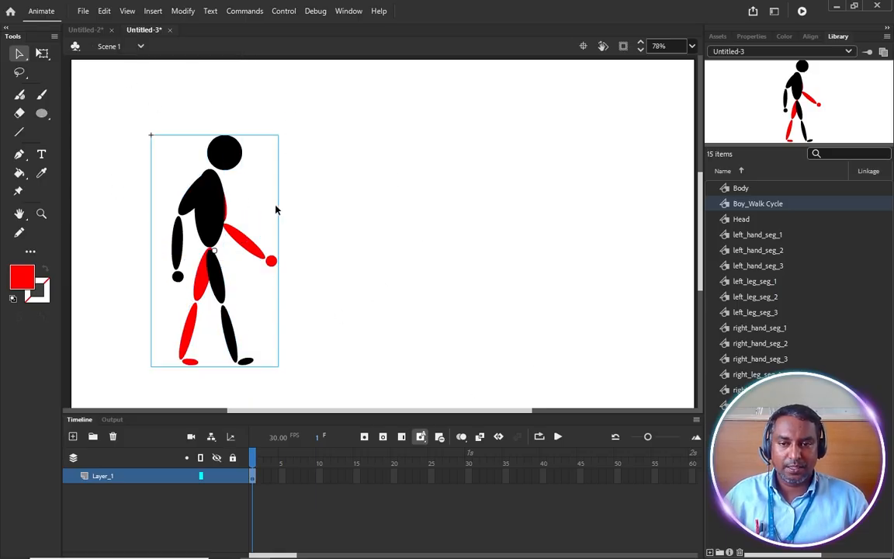
pyautogui.click(321, 275)
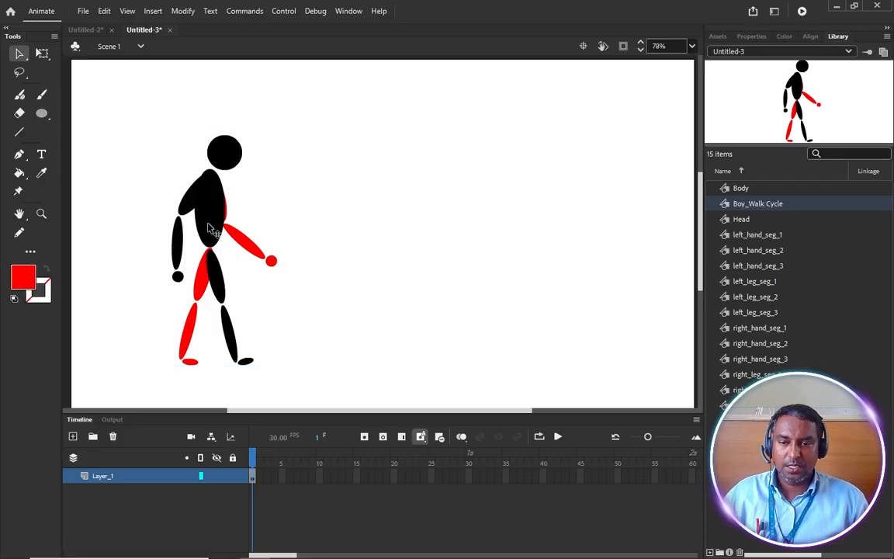
pyautogui.click(206, 217)
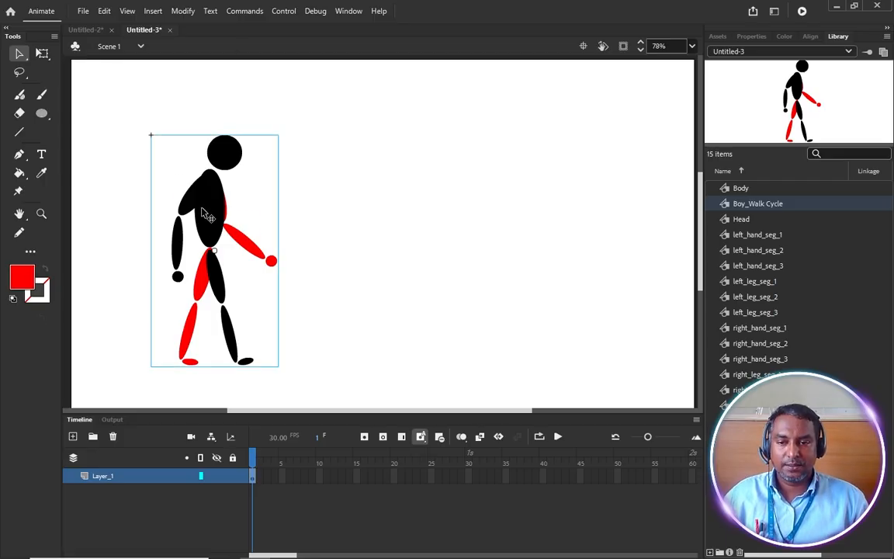
pyautogui.doubleClick(202, 210)
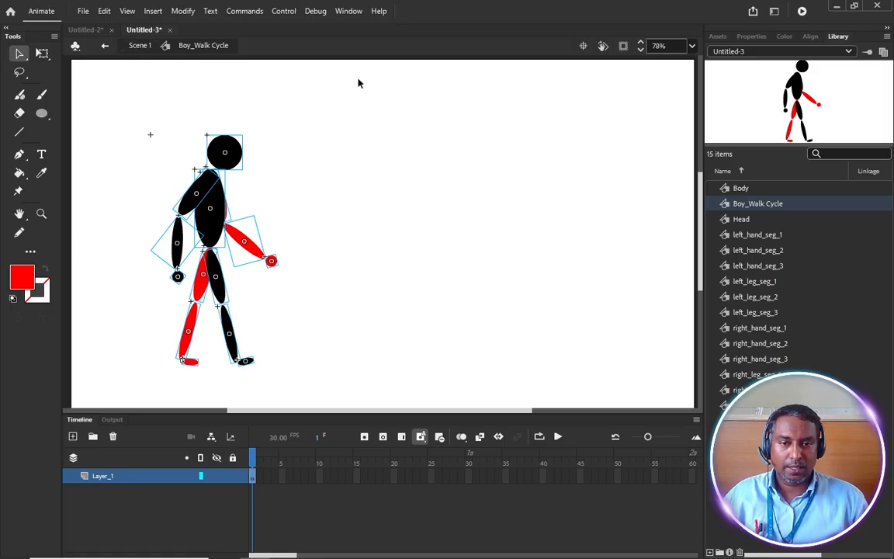
pyautogui.doubleClick(411, 191)
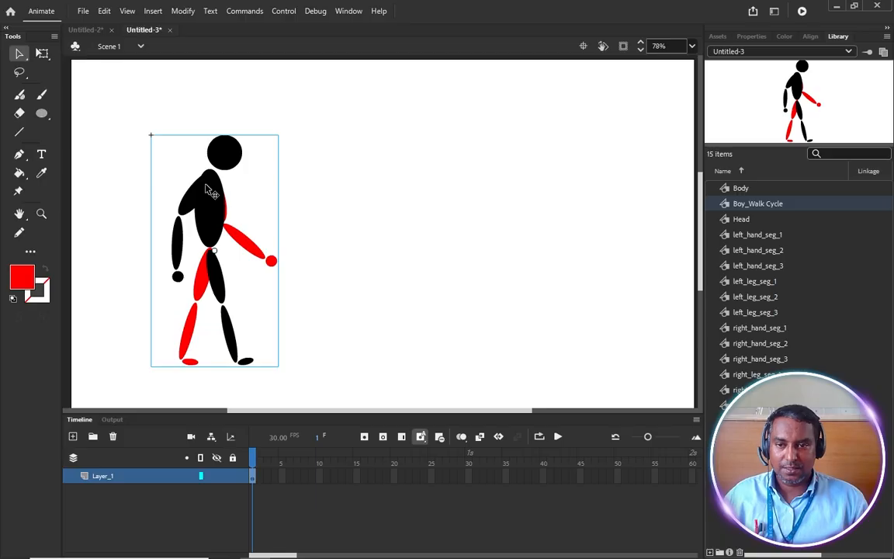
# Open the Boy_Walk Cycle instance for in-place editing, check all its segments by selecting them, and clear the selection.
pyautogui.doubleClick(220, 225)
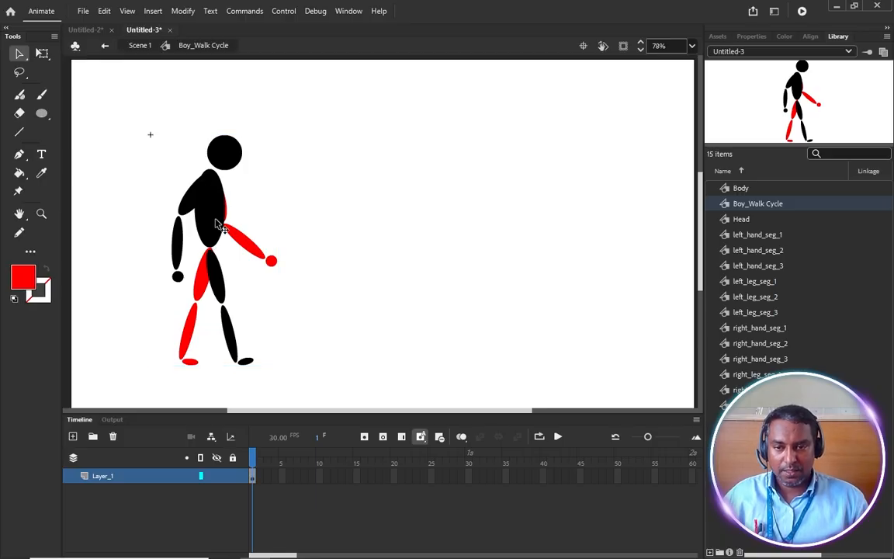
pyautogui.moveTo(100, 110); pyautogui.dragTo(351, 404)
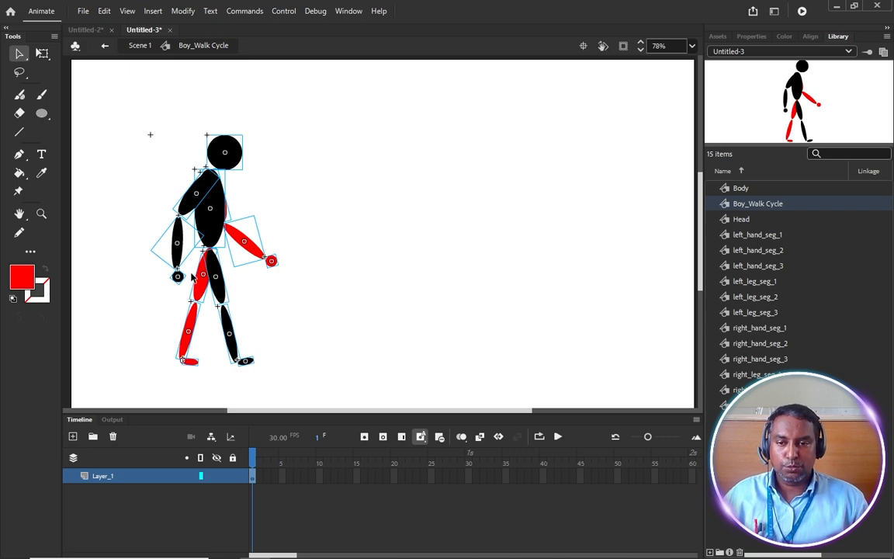
pyautogui.click(310, 191)
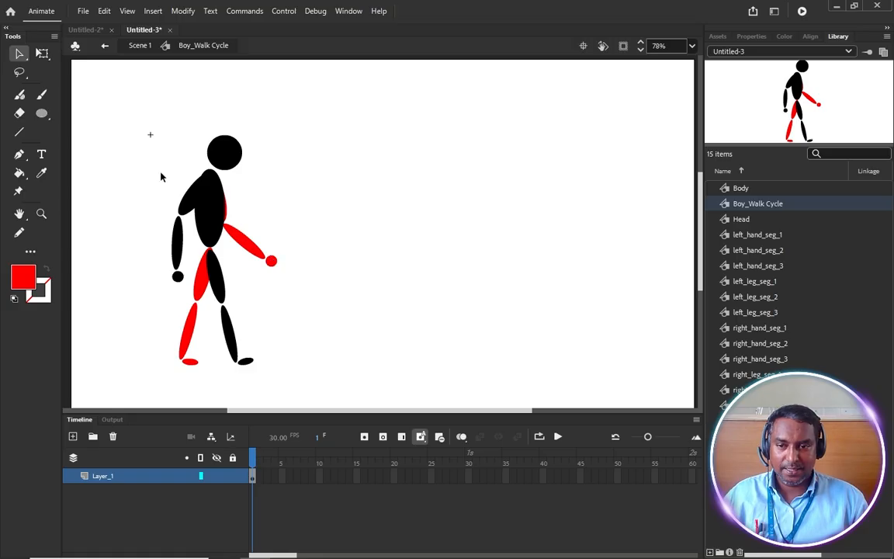
# With the Free Transform tool, move the head's transformation point down to the neck.
pyautogui.scroll(5, 194, 155)
pyautogui.click(286, 141)
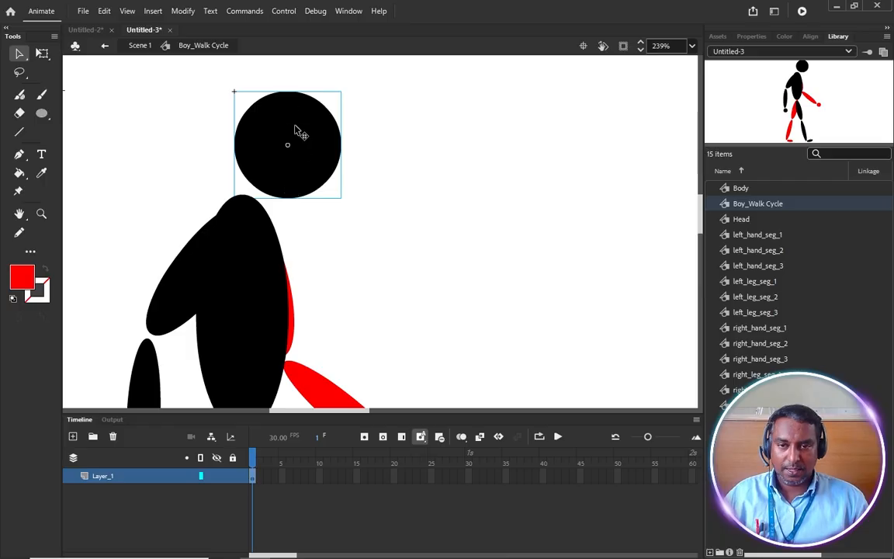
pyautogui.press('q')
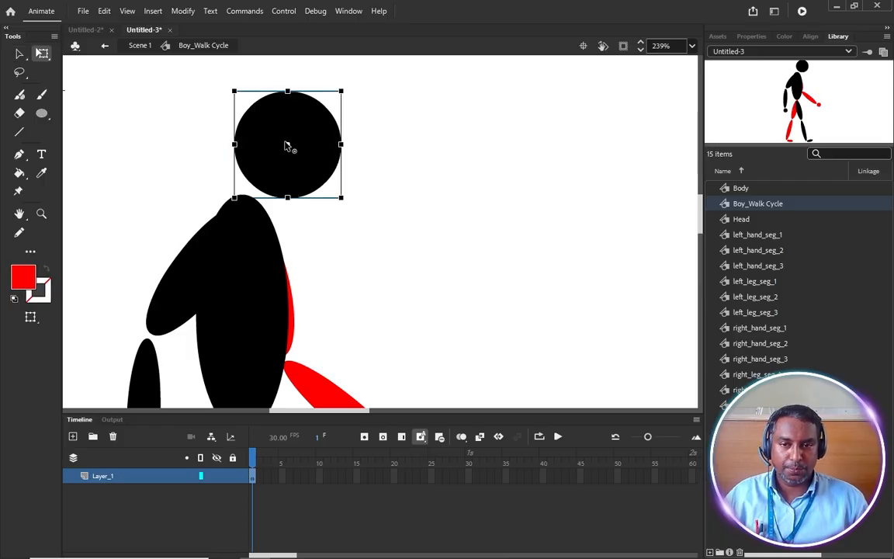
pyautogui.moveTo(289, 146); pyautogui.dragTo(264, 167)
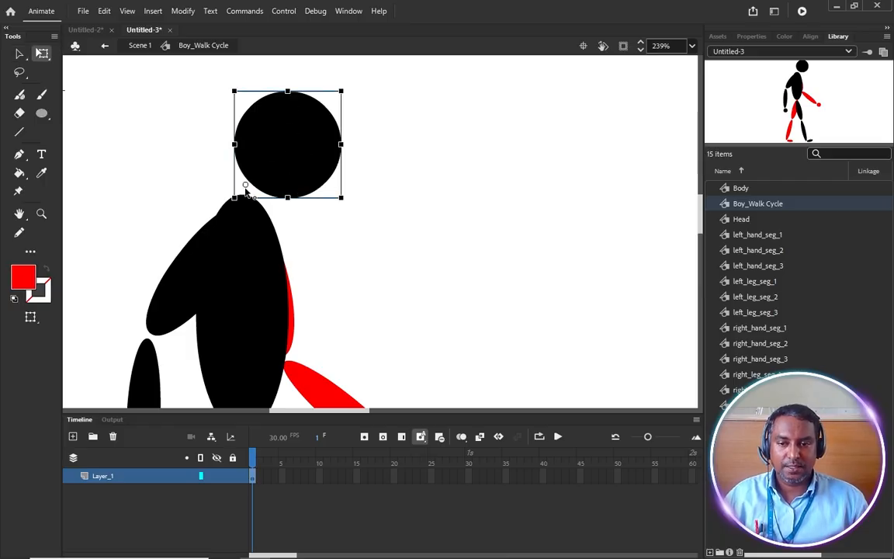
# Set the black arm's transformation points: the upper arm's at the shoulder, the forearm's at the elbow and the hand's at the wrist.
pyautogui.scroll(-3, 201, 179)
pyautogui.click(200, 182)
pyautogui.moveTo(204, 166); pyautogui.dragTo(254, 107)
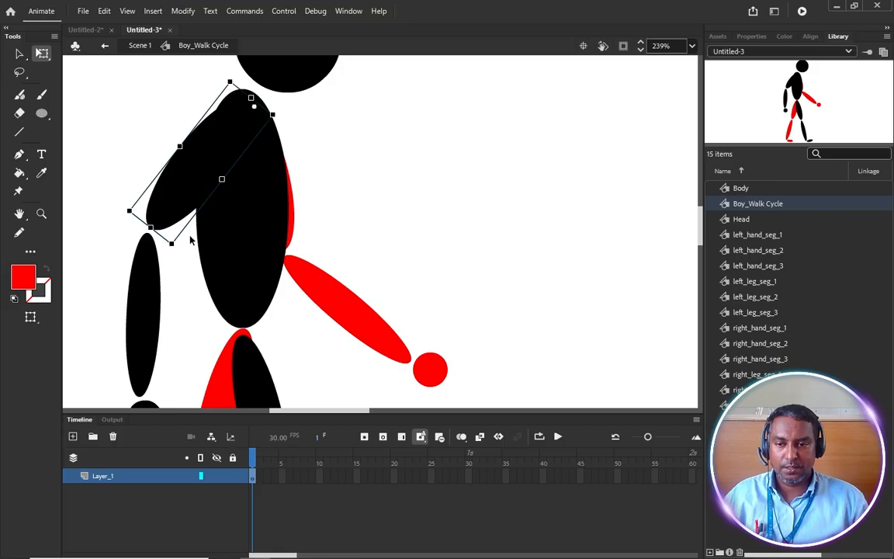
pyautogui.click(140, 281)
pyautogui.scroll(-3, 140, 281)
pyautogui.moveTo(143, 213); pyautogui.dragTo(153, 132)
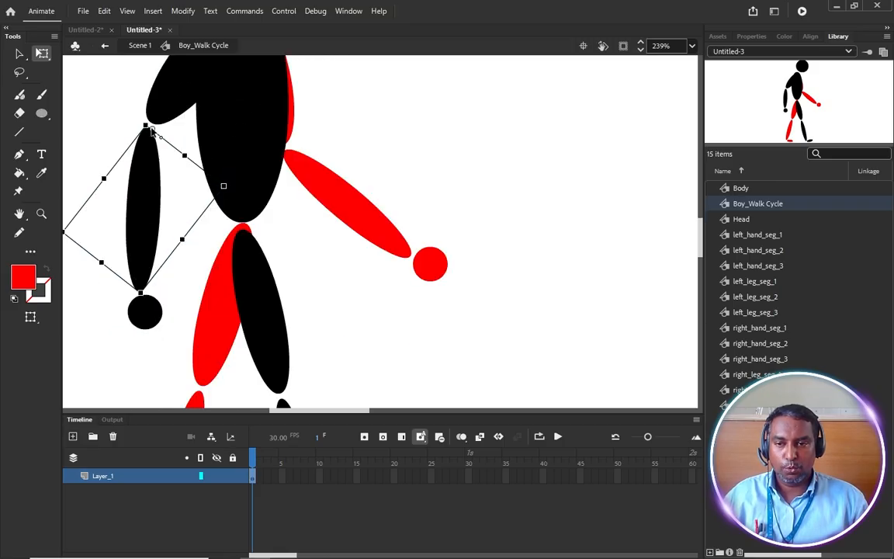
pyautogui.click(145, 311)
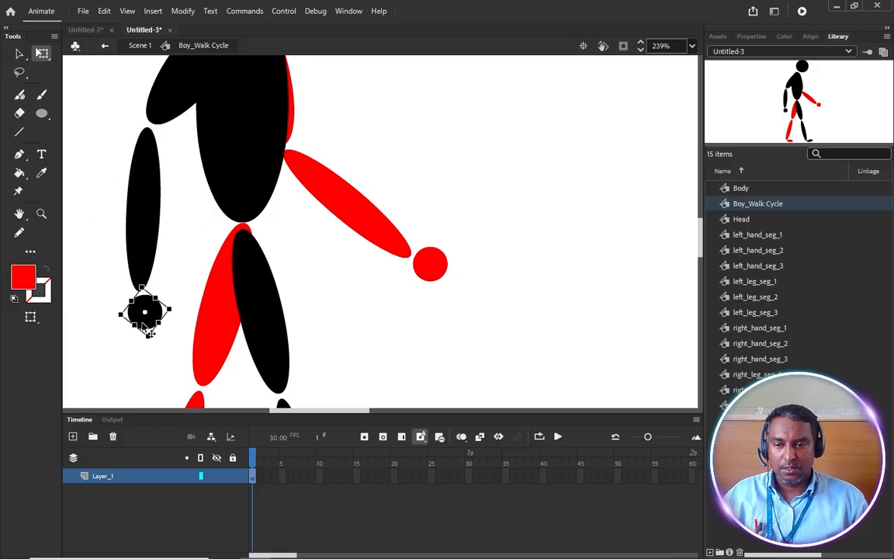
pyautogui.scroll(3, 148, 307)
pyautogui.scroll(-6, 342, 210)
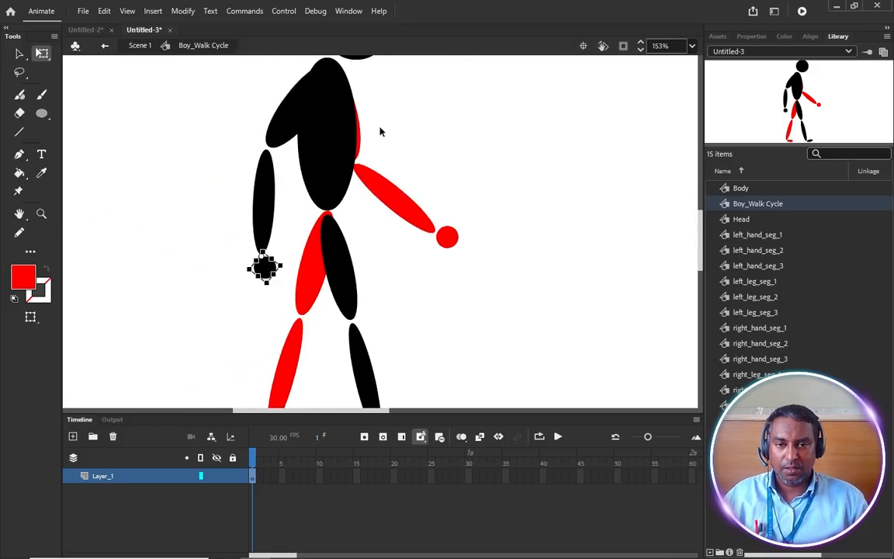
# Set the red arm's transformation points: the upper arm's at the shoulder, the forearm's at the elbow and the hand's at the wrist.
pyautogui.scroll(4, 363, 116)
pyautogui.click(357, 163)
pyautogui.scroll(5, 341, 225)
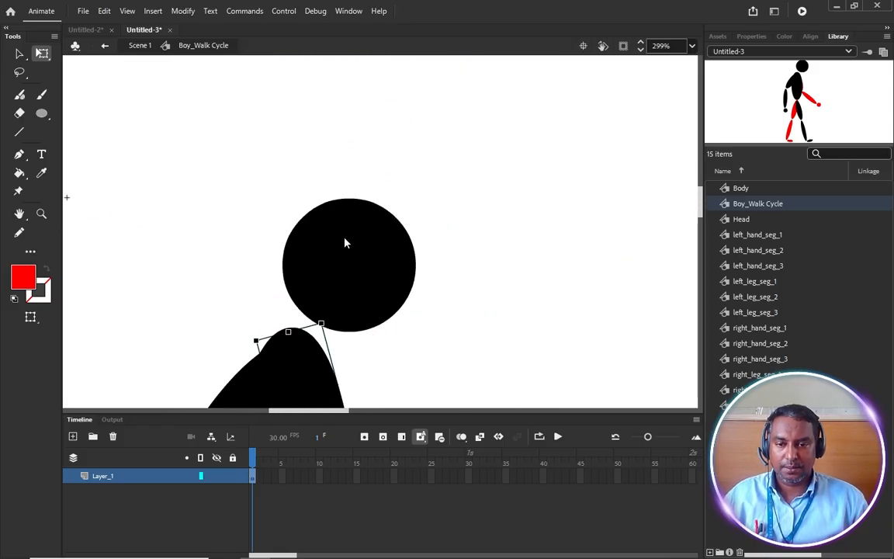
pyautogui.scroll(-3, 326, 217)
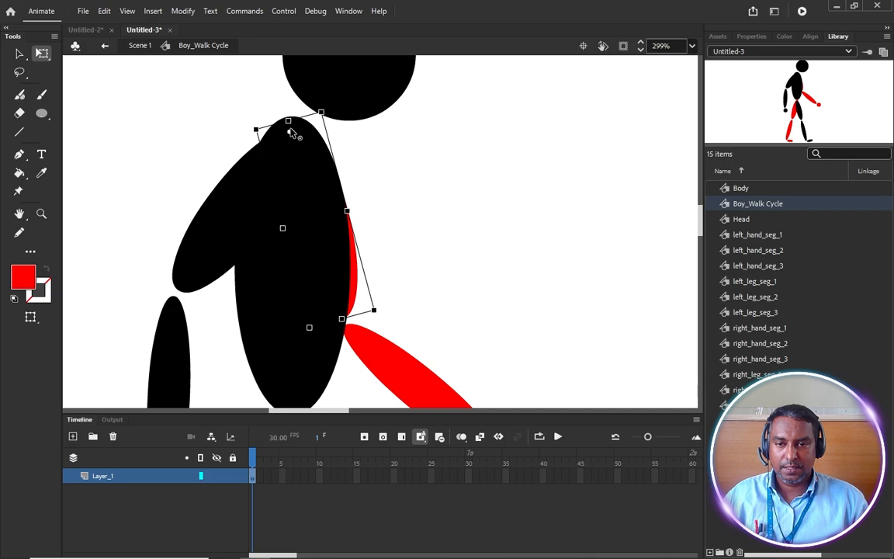
pyautogui.scroll(-3, 415, 180)
pyautogui.click(404, 304)
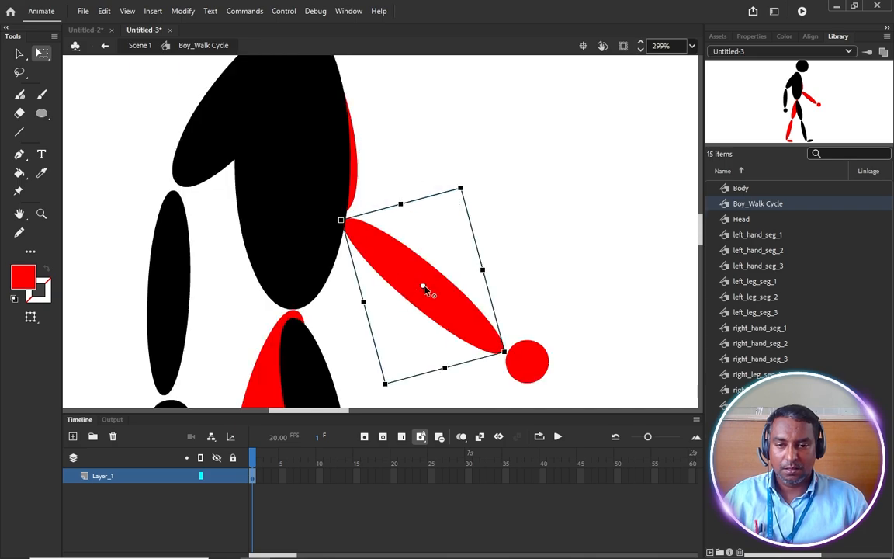
pyautogui.moveTo(423, 289); pyautogui.dragTo(347, 227)
pyautogui.click(525, 360)
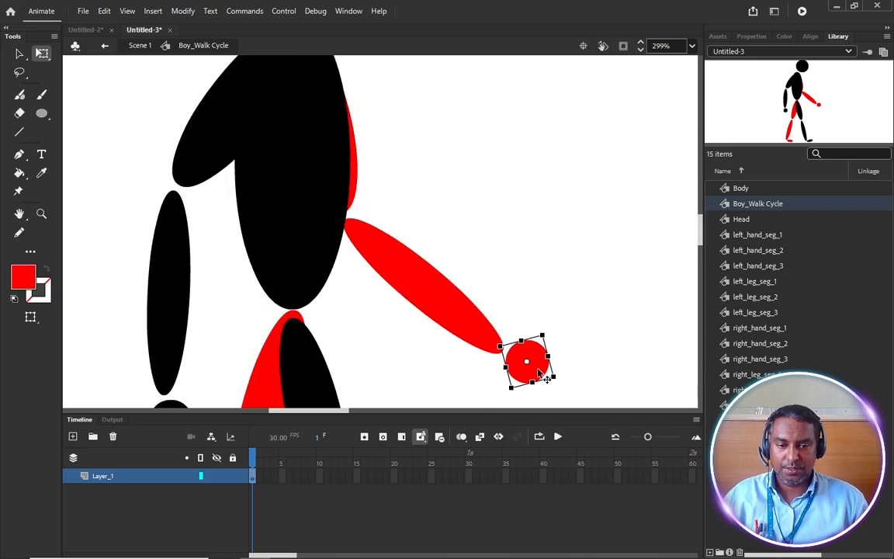
pyautogui.scroll(-3, 249, 256)
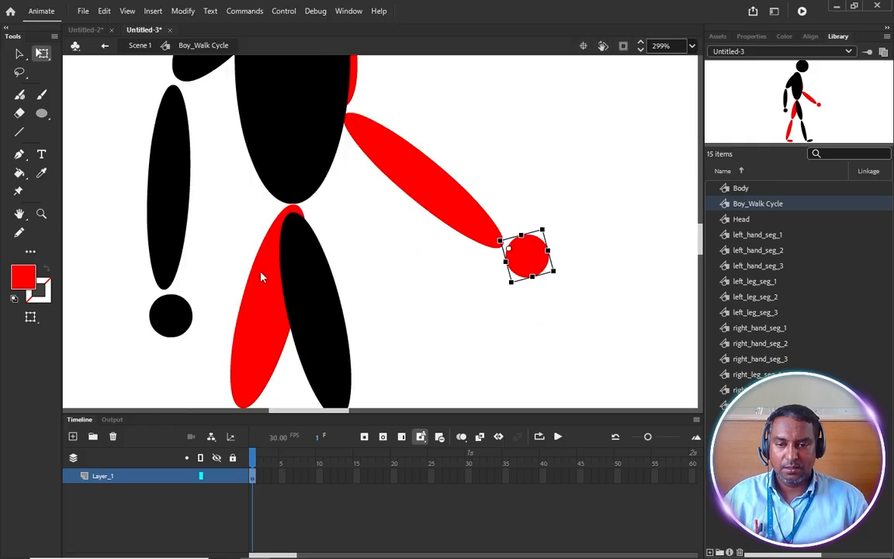
# Set the black leg's transformation points at the hip, knee and ankle for the thigh, shin and foot, undoing any accidental segment move.
pyautogui.click(300, 283)
pyautogui.scroll(-6, 326, 236)
pyautogui.scroll(3, 329, 233)
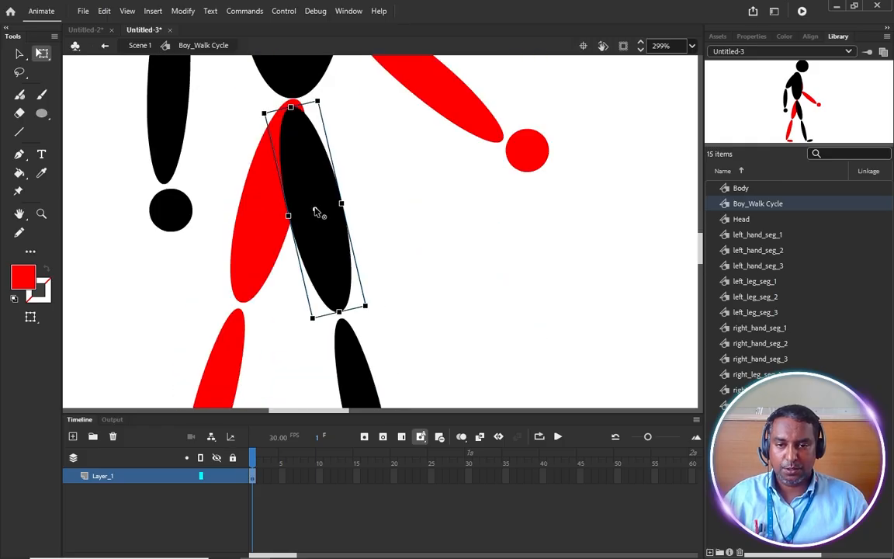
pyautogui.moveTo(317, 212); pyautogui.dragTo(293, 111)
pyautogui.scroll(-6, 346, 195)
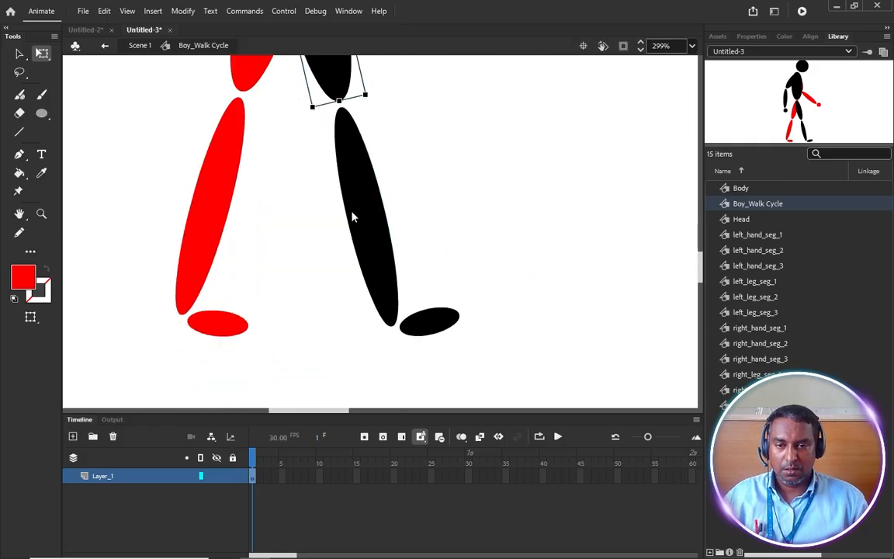
pyautogui.click(361, 186)
pyautogui.moveTo(371, 215); pyautogui.dragTo(344, 136)
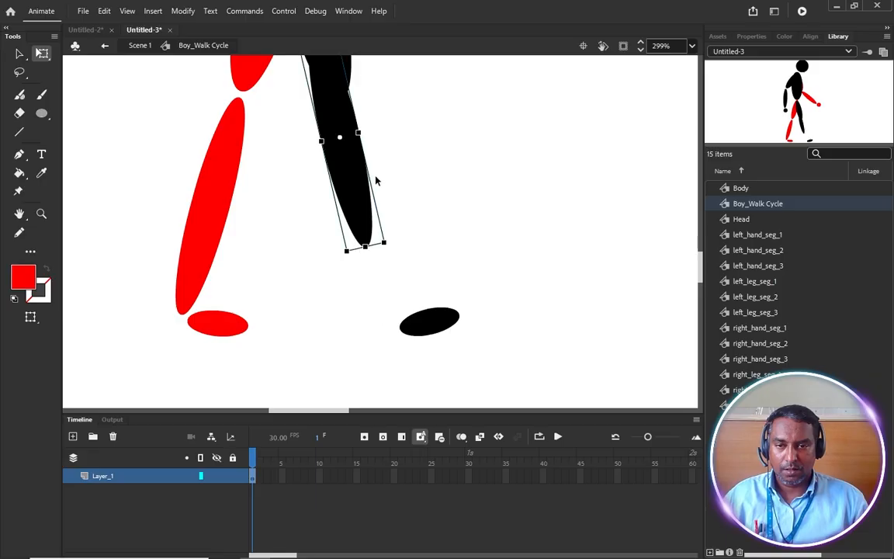
pyautogui.hotkey('ctrl', 'z')
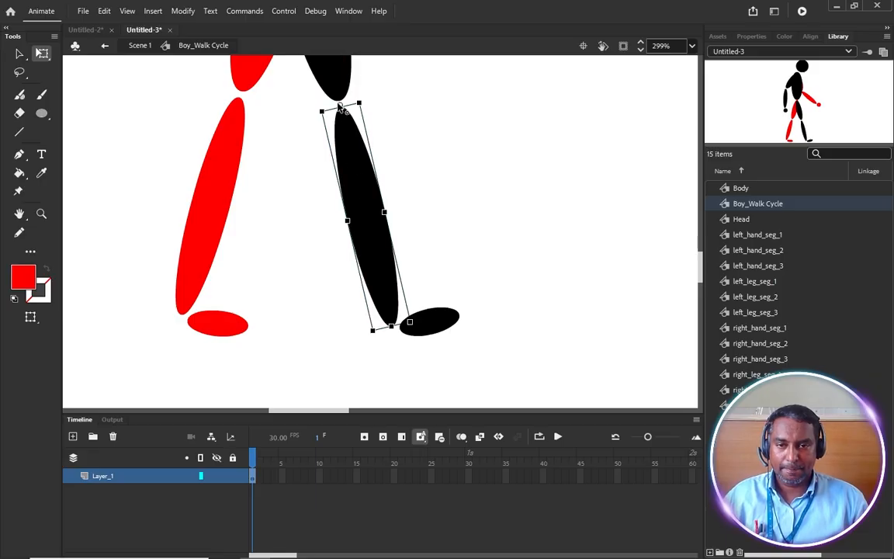
pyautogui.click(408, 319)
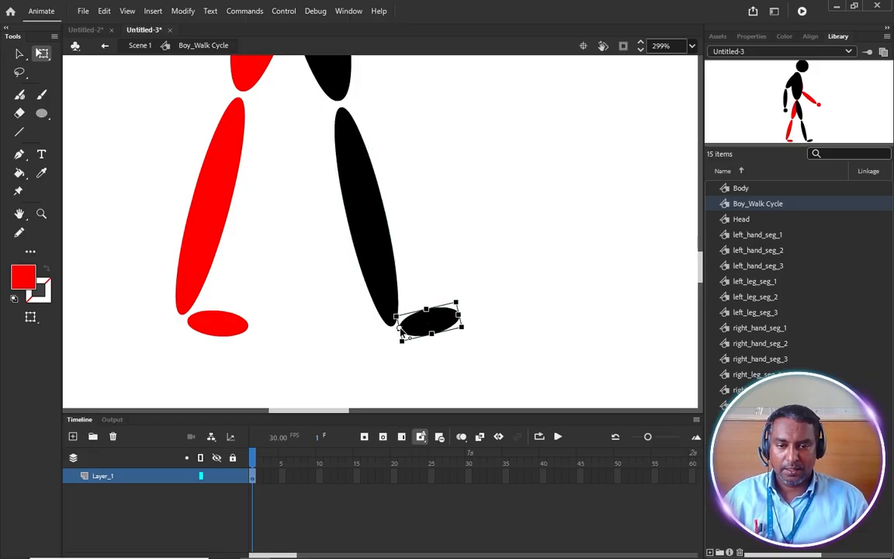
# Set the red leg's transformation points: the thigh's at the hip, the shin's at the knee and the foot's at the ankle.
pyautogui.scroll(3, 279, 298)
pyautogui.click(241, 158)
pyautogui.scroll(3, 256, 187)
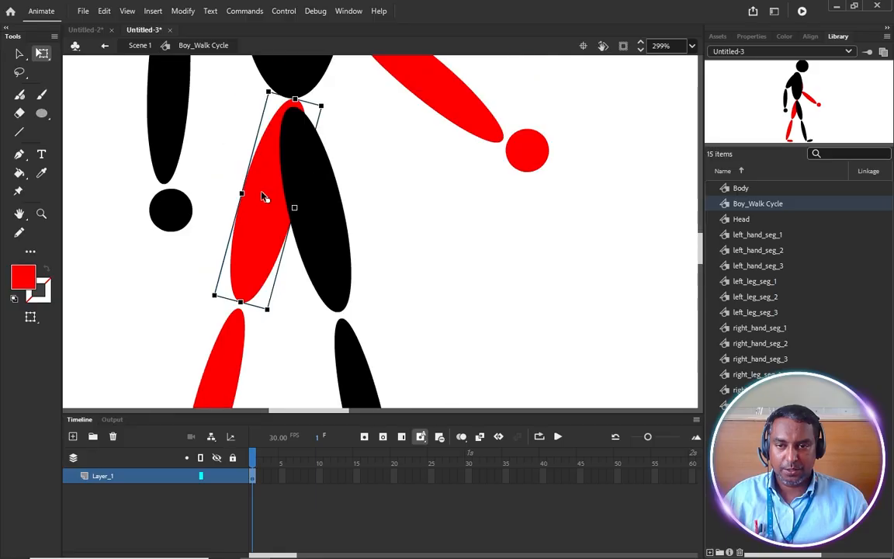
pyautogui.click(219, 361)
pyautogui.scroll(-3, 236, 384)
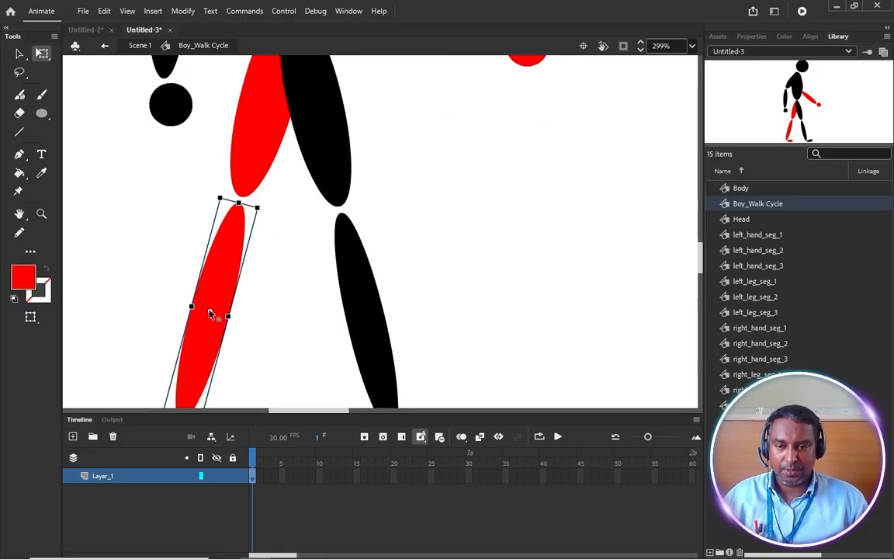
pyautogui.moveTo(210, 313); pyautogui.dragTo(236, 200)
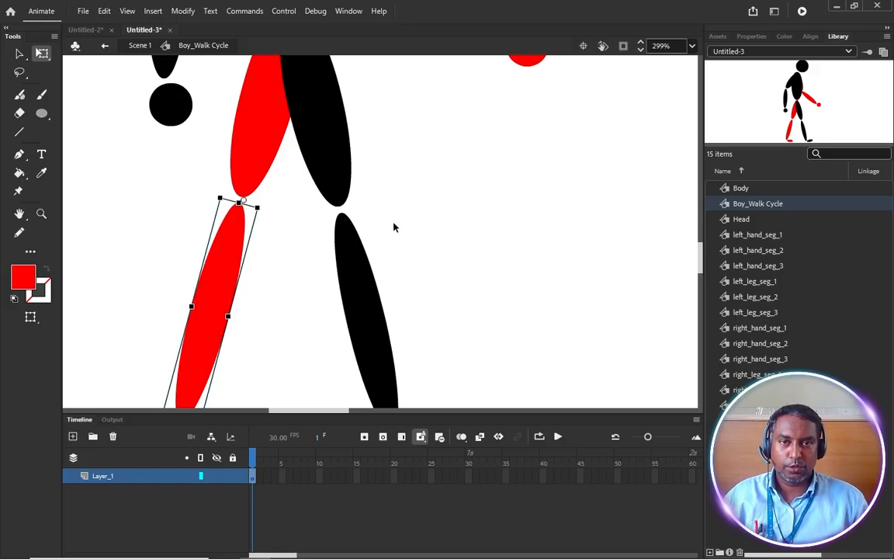
pyautogui.scroll(-6, 395, 226)
pyautogui.scroll(2, 365, 254)
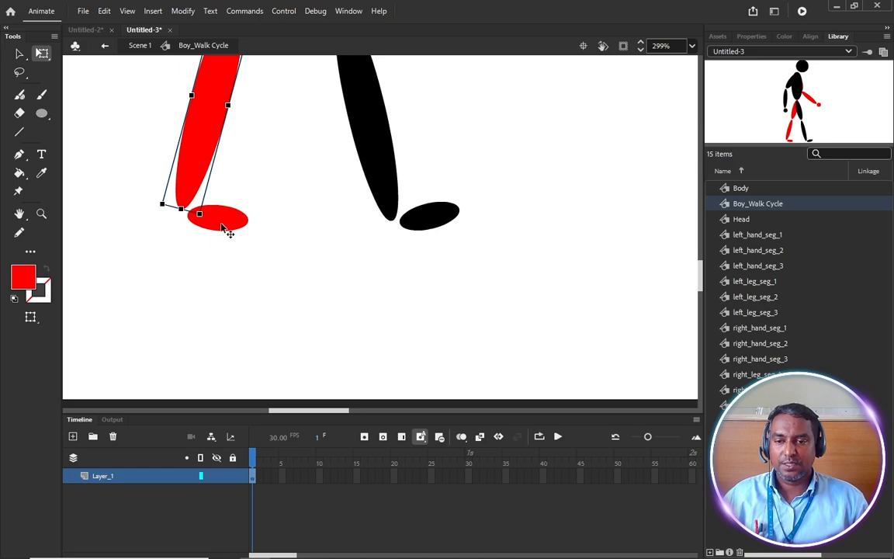
pyautogui.click(223, 228)
pyautogui.scroll(3, 361, 350)
pyautogui.hscroll(3, 346, 322)
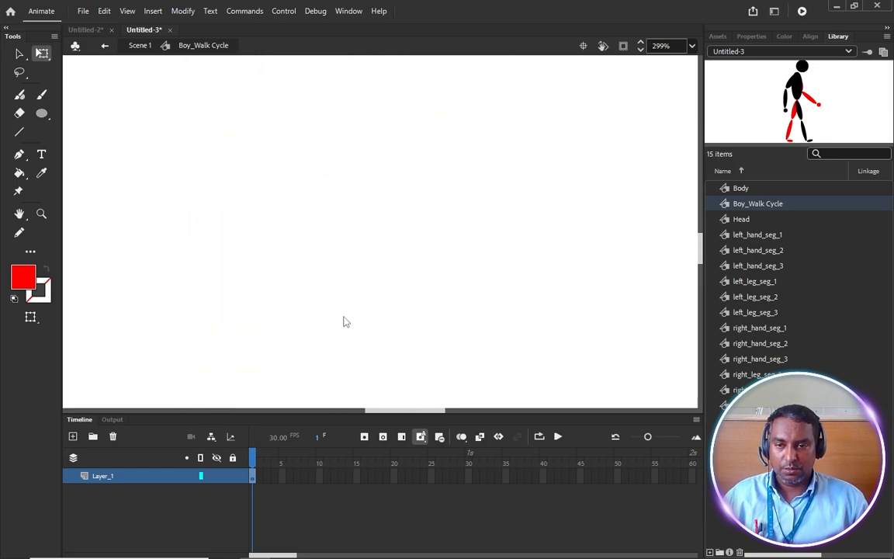
# Fit the whole figure in view and check the transformation points of the black upper arm and forearm.
pyautogui.hotkey('ctrl', '2')
pyautogui.click(186, 206)
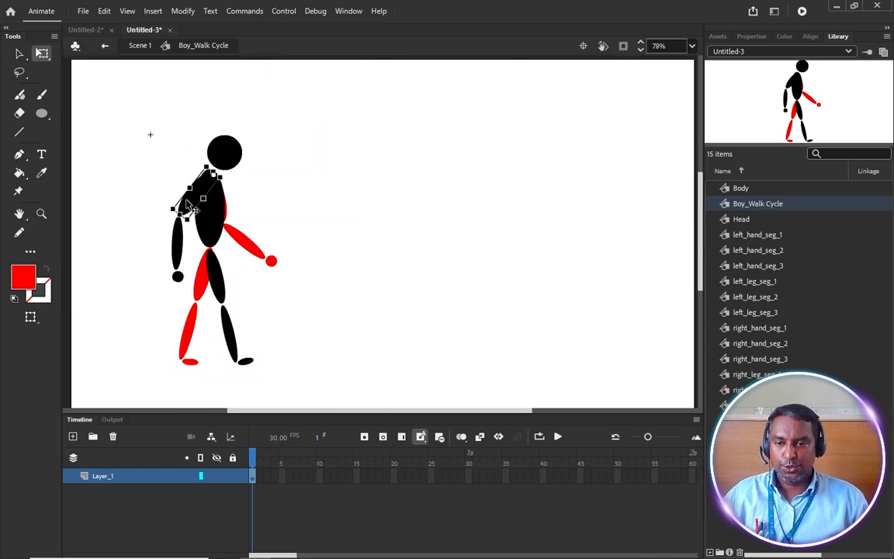
pyautogui.click(176, 225)
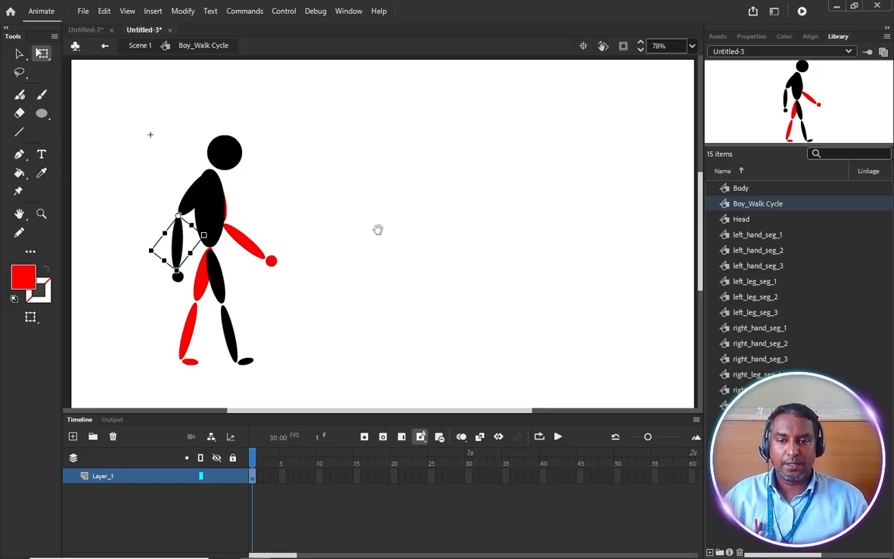
# Select the whole figure and distribute its symbol instances to separate layers.
pyautogui.hscroll(-2, 341, 233)
pyautogui.moveTo(110, 78); pyautogui.dragTo(337, 368)
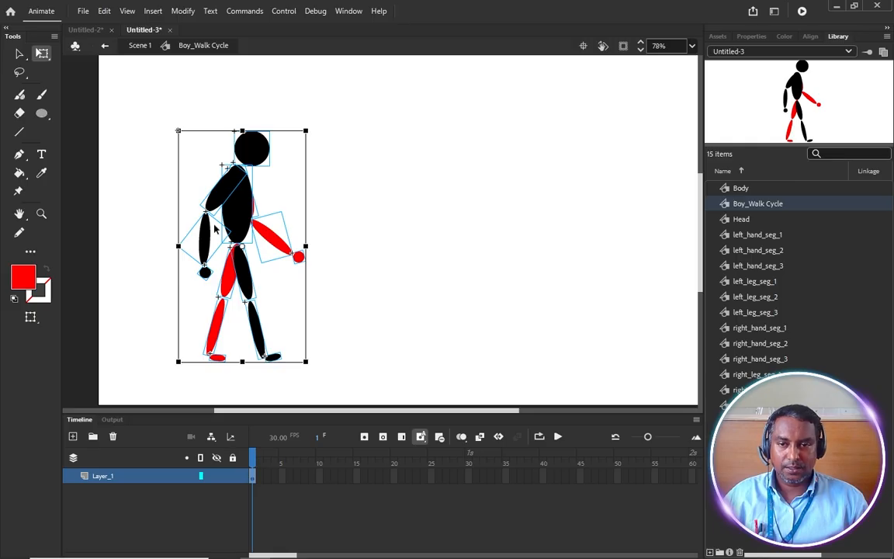
pyautogui.rightClick(237, 214)
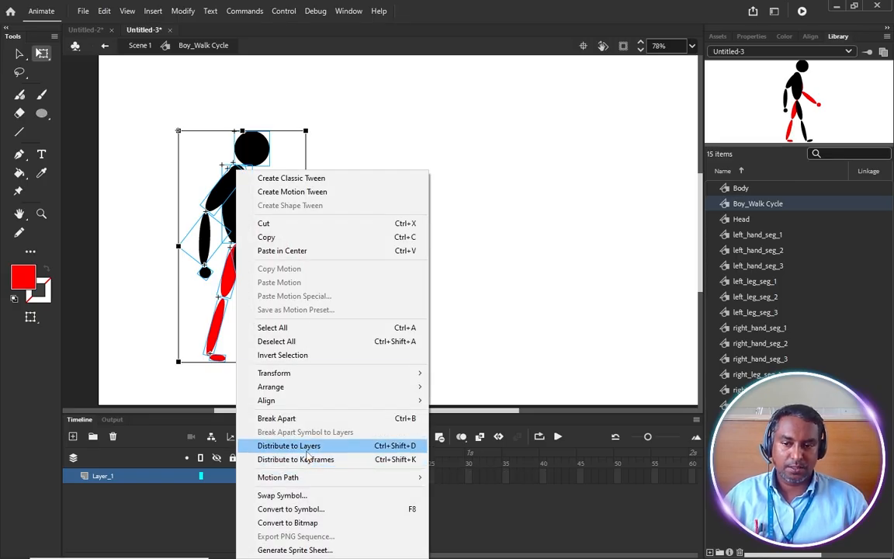
pyautogui.click(113, 507)
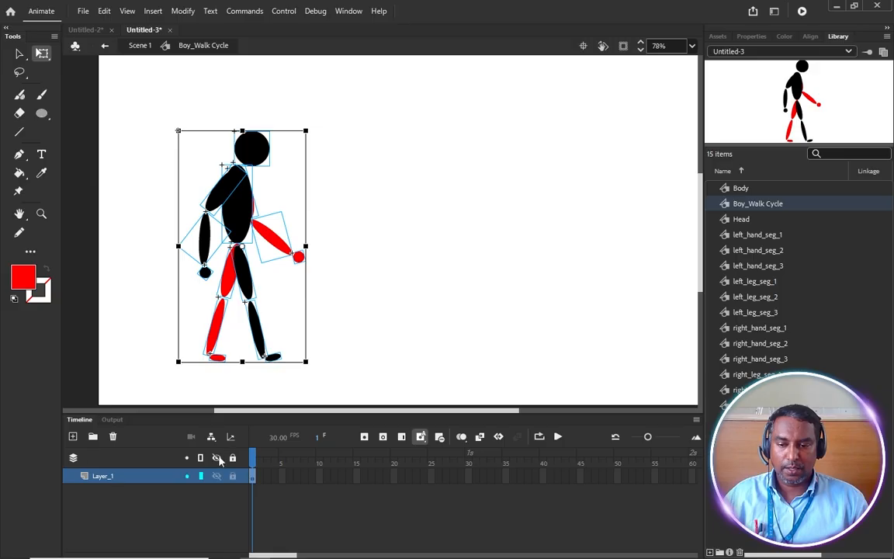
pyautogui.rightClick(241, 204)
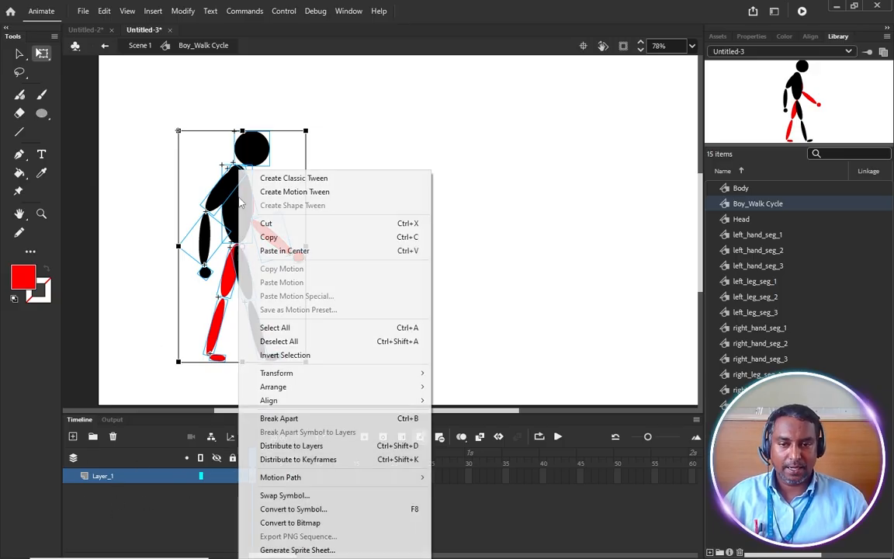
pyautogui.click(332, 445)
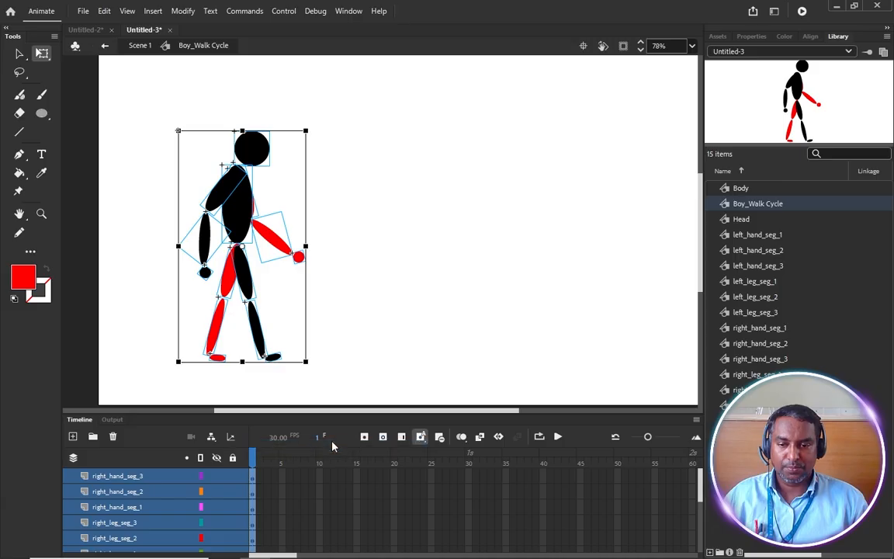
# Enlarge the timeline to show all segment layers, fit the stage in view and turn on the layer parenting view.
pyautogui.moveTo(297, 413); pyautogui.dragTo(316, 280)
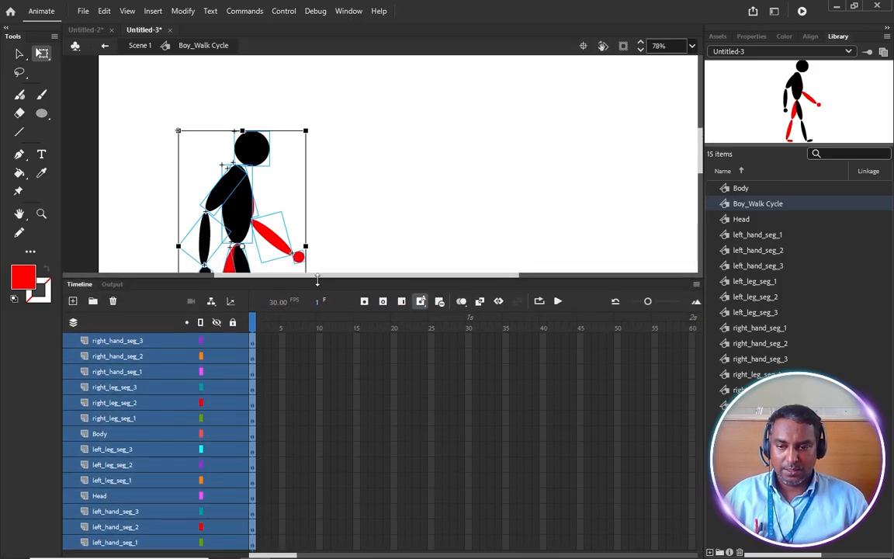
pyautogui.hotkey('ctrl', '2')
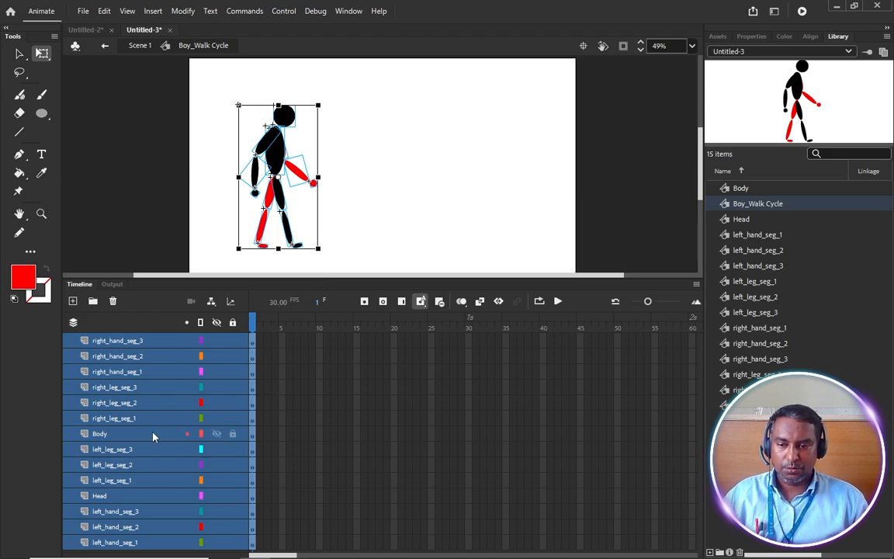
pyautogui.click(131, 498)
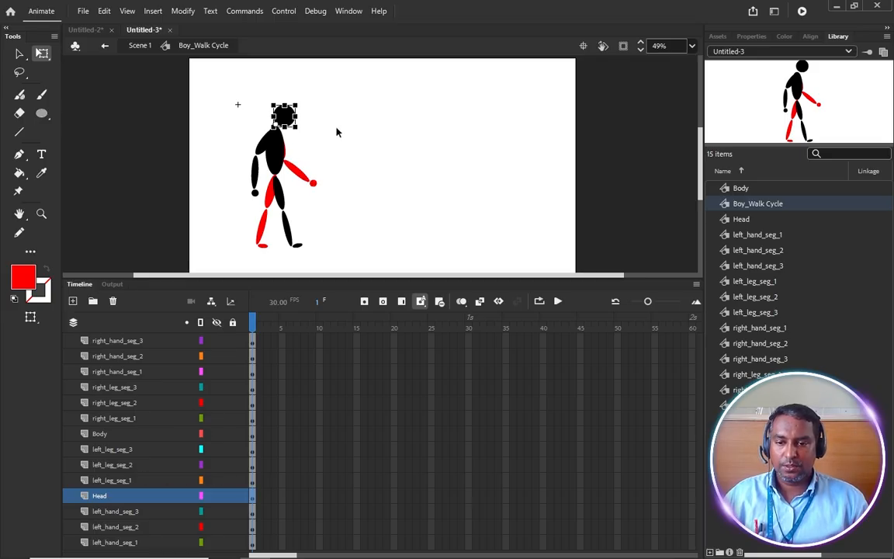
pyautogui.click(350, 170)
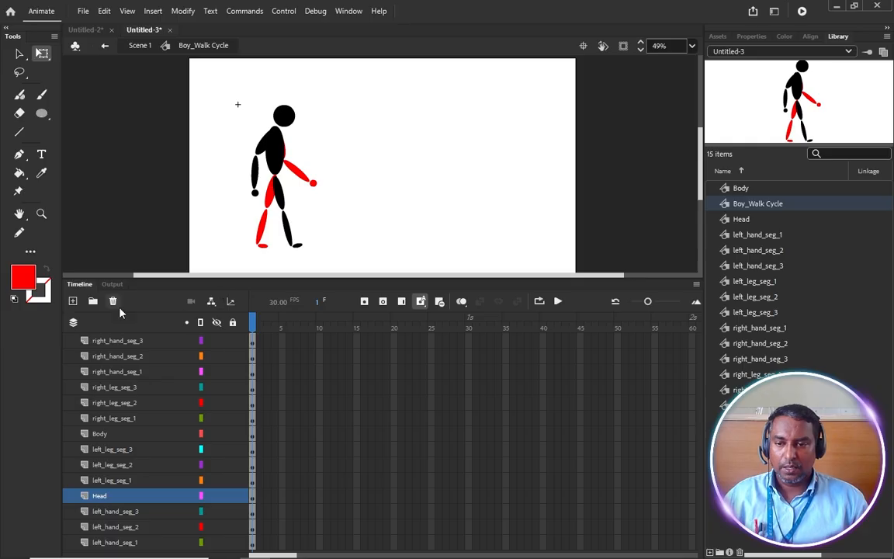
pyautogui.click(210, 302)
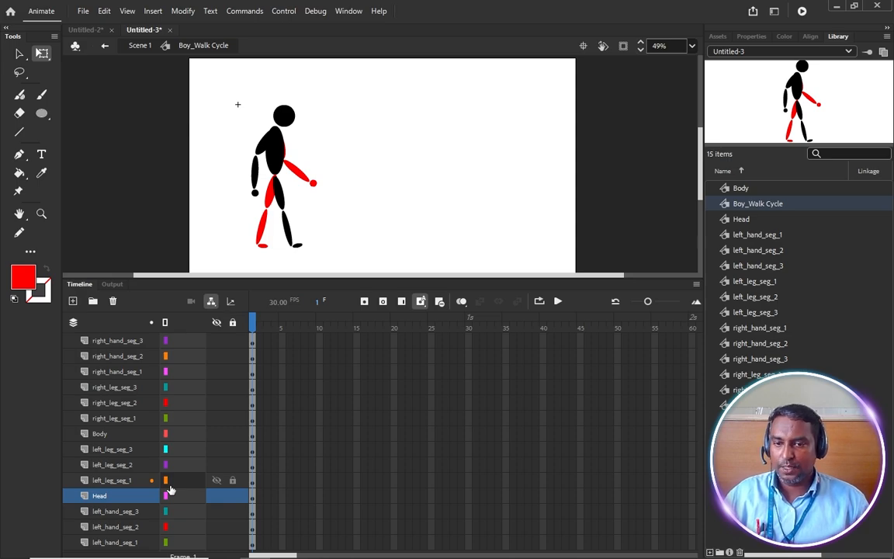
# Examine how the body, head and black arm segments connect at their joints and which layer each one is on.
pyautogui.scroll(4, 287, 140)
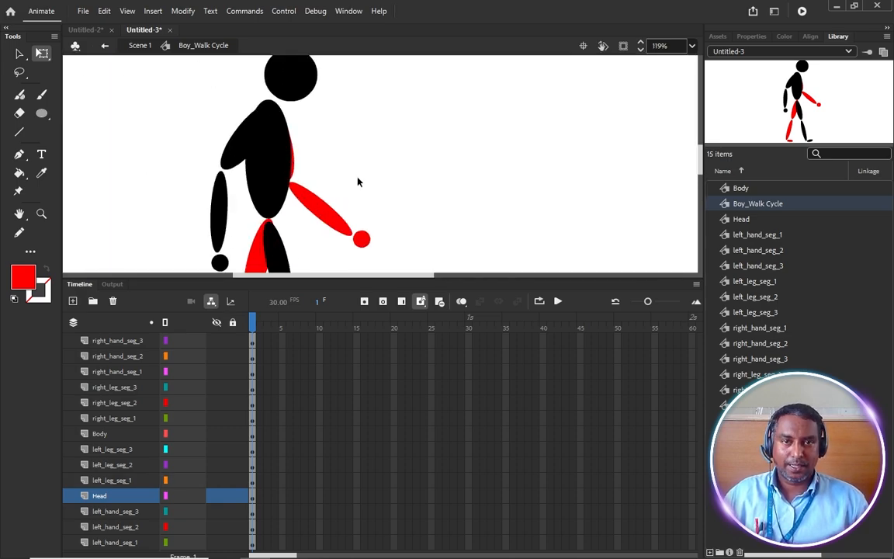
pyautogui.click(273, 169)
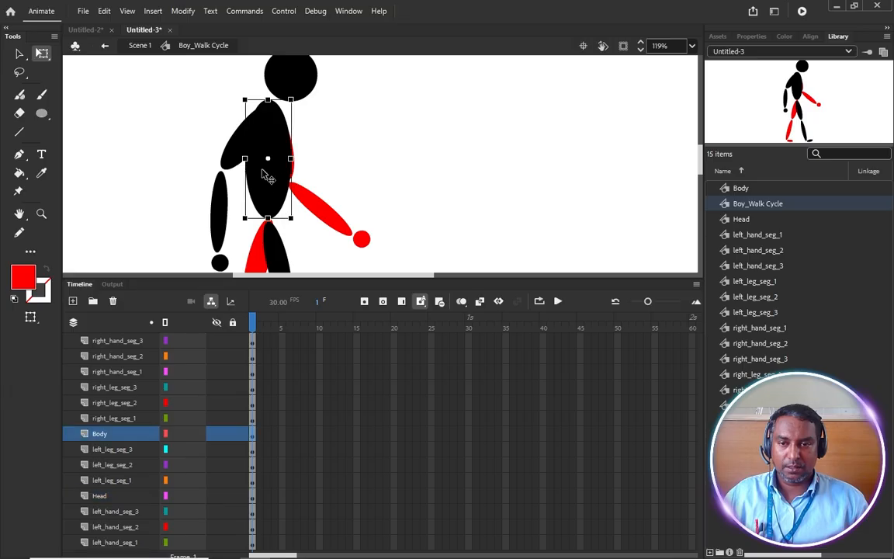
pyautogui.click(17, 56)
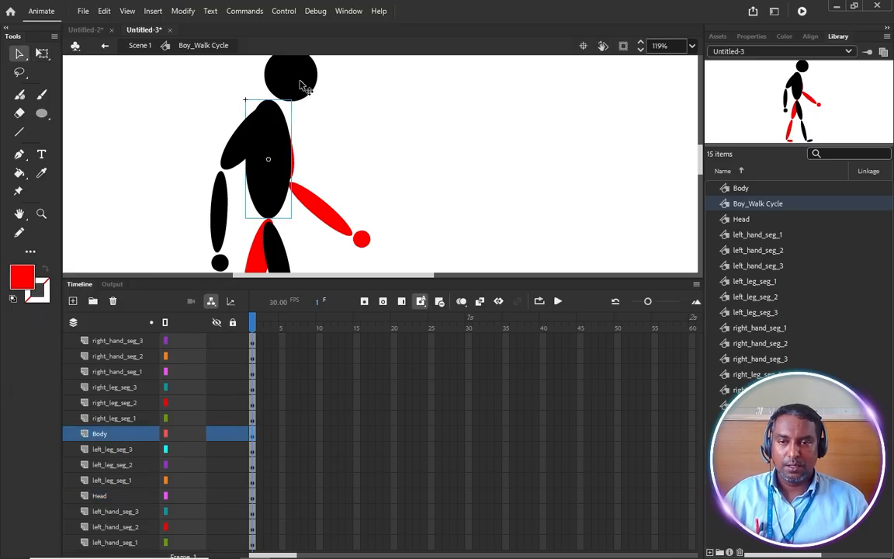
pyautogui.click(276, 77)
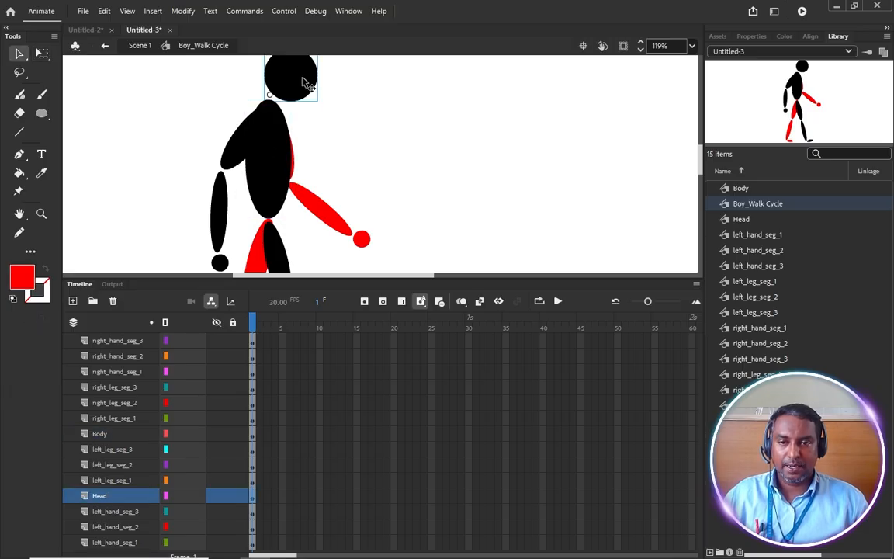
pyautogui.click(242, 146)
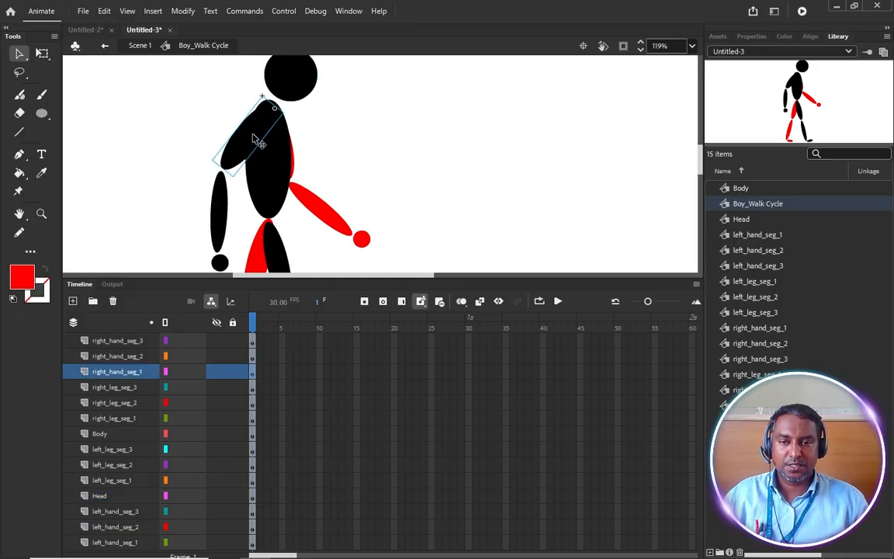
pyautogui.scroll(-3, 279, 146)
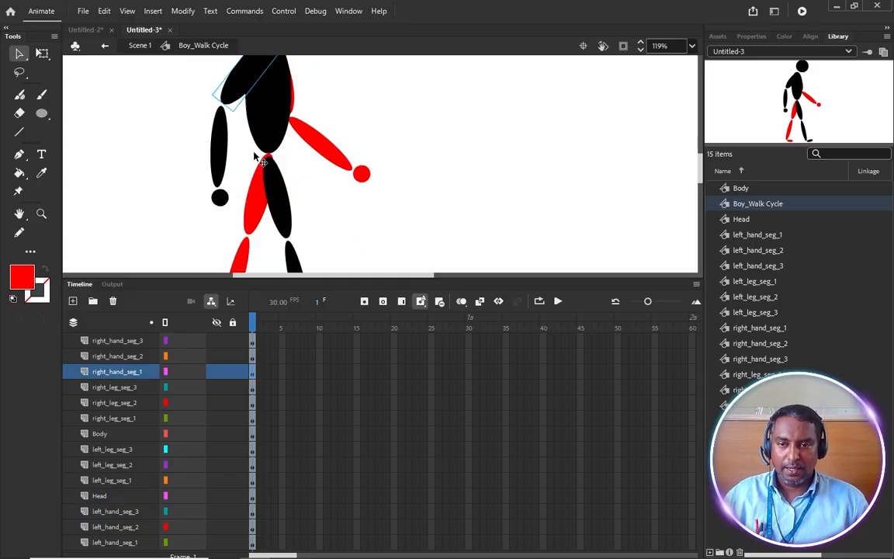
pyautogui.click(231, 153)
pyautogui.scroll(3, 231, 154)
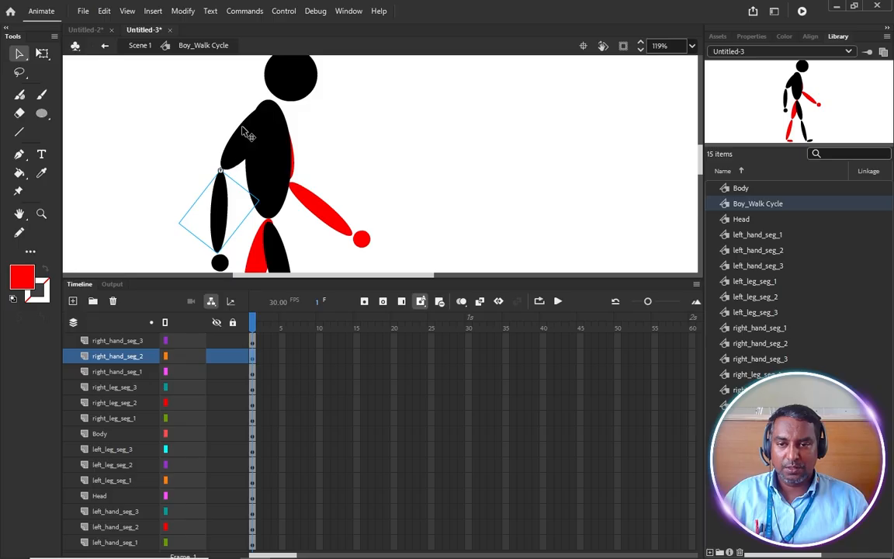
pyautogui.click(233, 137)
pyautogui.scroll(-3, 241, 165)
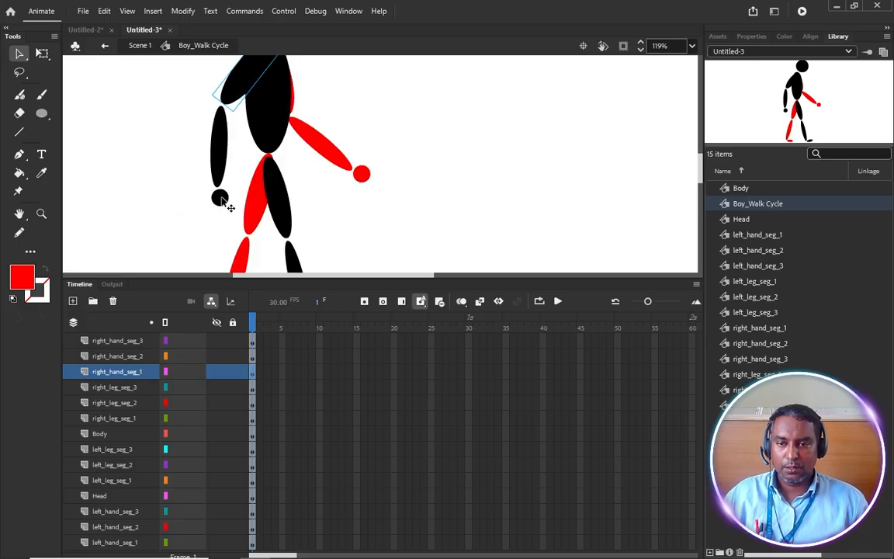
pyautogui.click(223, 198)
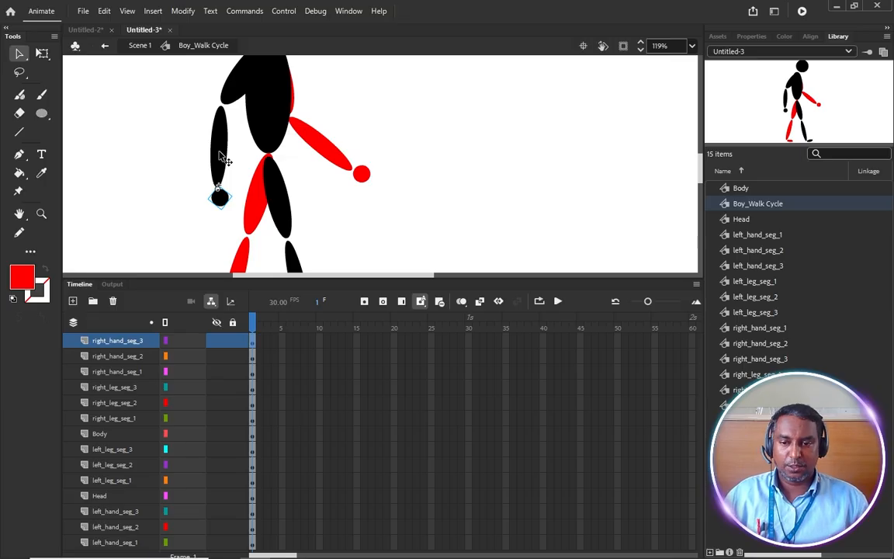
pyautogui.scroll(5, 303, 109)
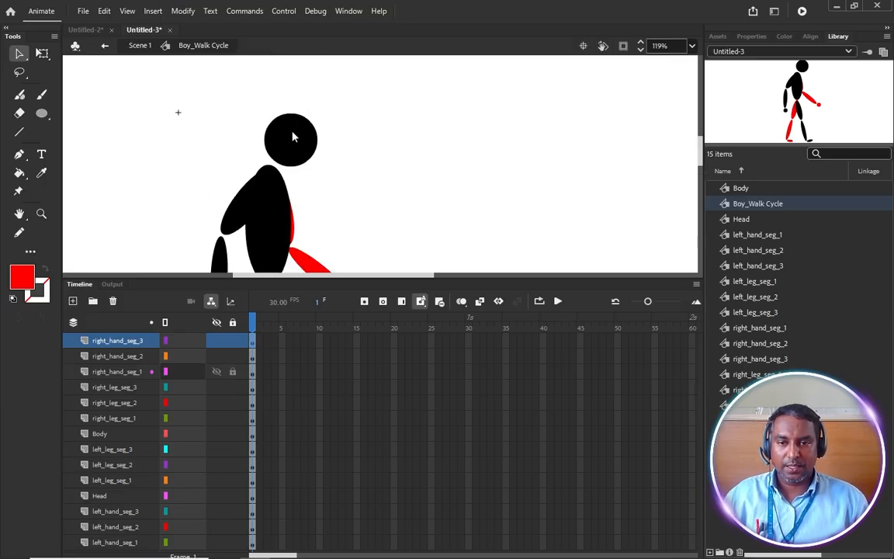
# Move the Head layer directly above Body and parent Head to Body.
pyautogui.click(99, 497)
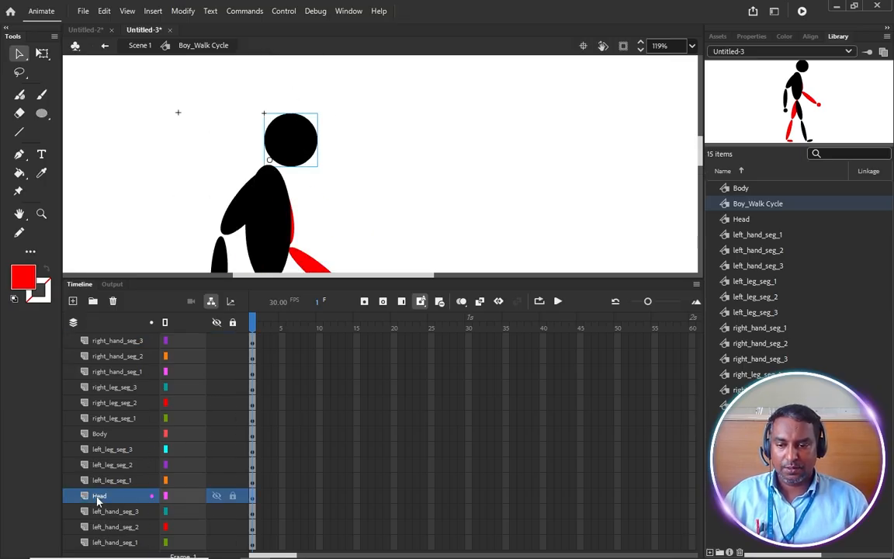
pyautogui.moveTo(104, 500); pyautogui.dragTo(101, 439)
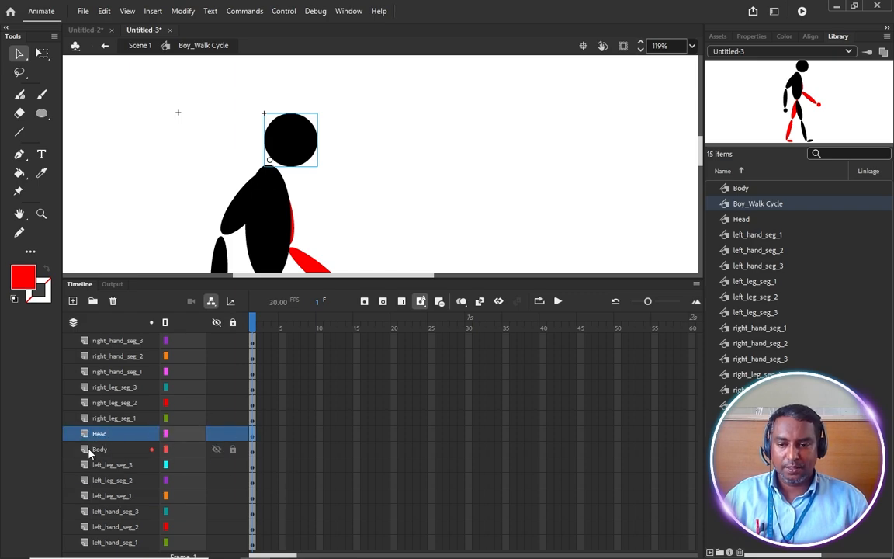
pyautogui.click(178, 451)
pyautogui.click(178, 453)
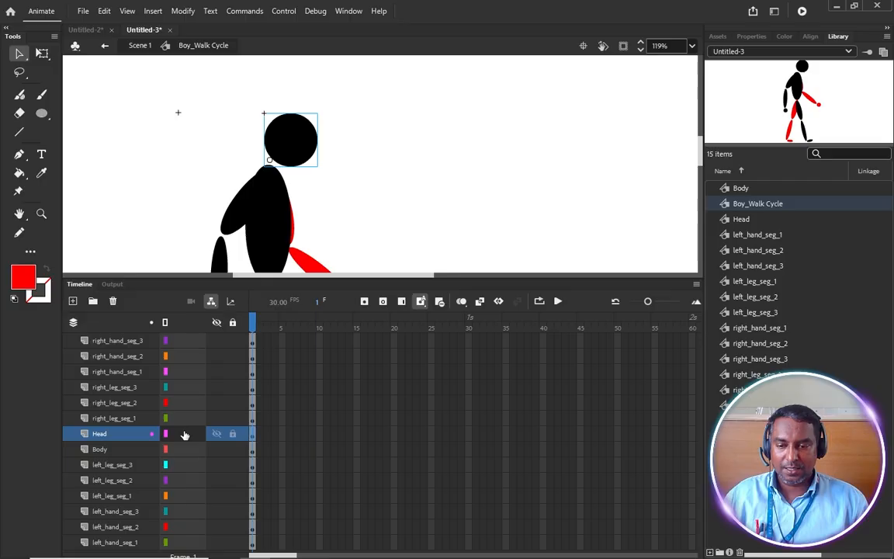
pyautogui.moveTo(165, 433); pyautogui.dragTo(191, 456)
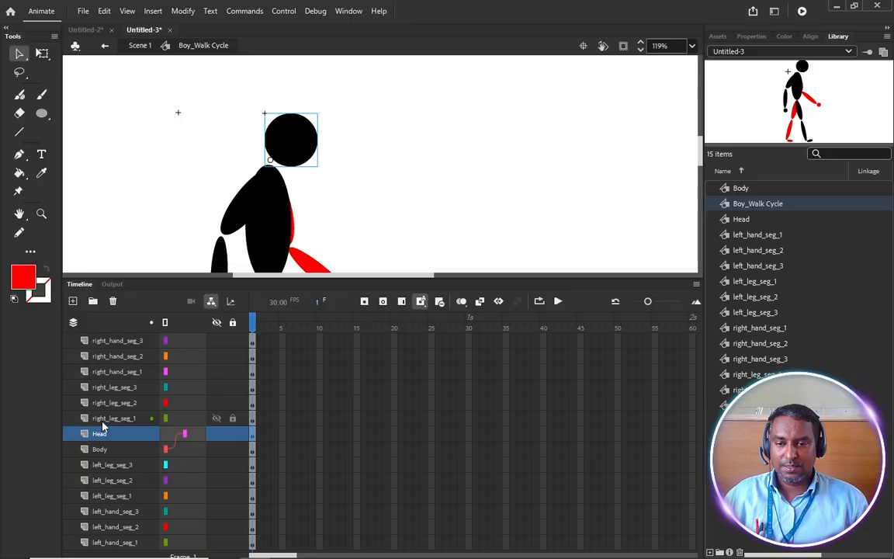
# Parent right_leg_seg_1 to Body, right_leg_seg_2 to right_leg_seg_1 and right_leg_seg_3 to right_leg_seg_2.
pyautogui.scroll(-3, 309, 184)
pyautogui.click(275, 241)
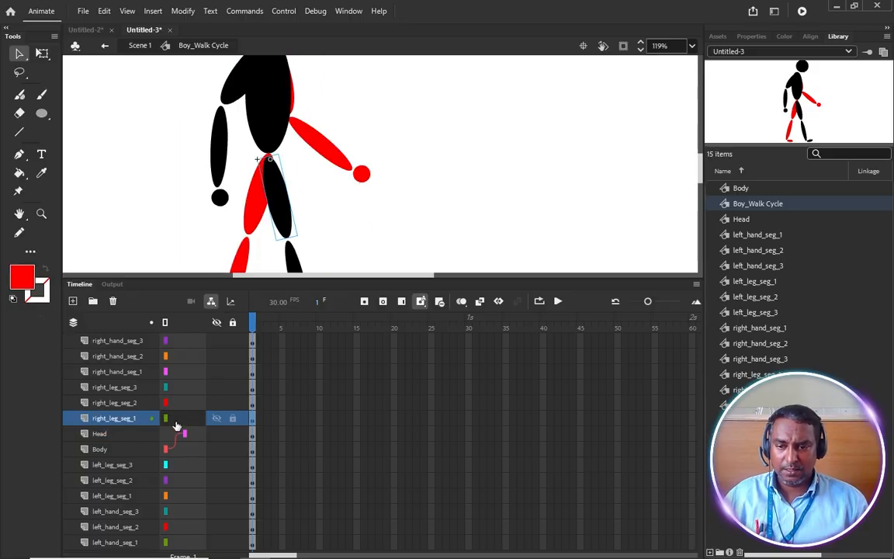
pyautogui.moveTo(180, 418); pyautogui.dragTo(195, 452)
pyautogui.moveTo(166, 402)
pyautogui.mouseDown()
pyautogui.moveTo(197, 418)
pyautogui.moveTo(191, 404)
pyautogui.mouseUp()
pyautogui.click(174, 389)
pyautogui.click(175, 389)
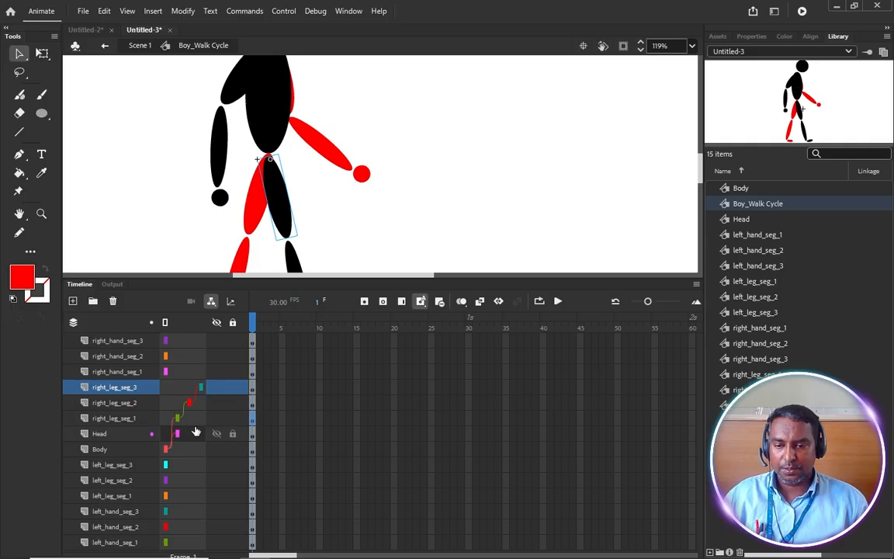
pyautogui.click(181, 377)
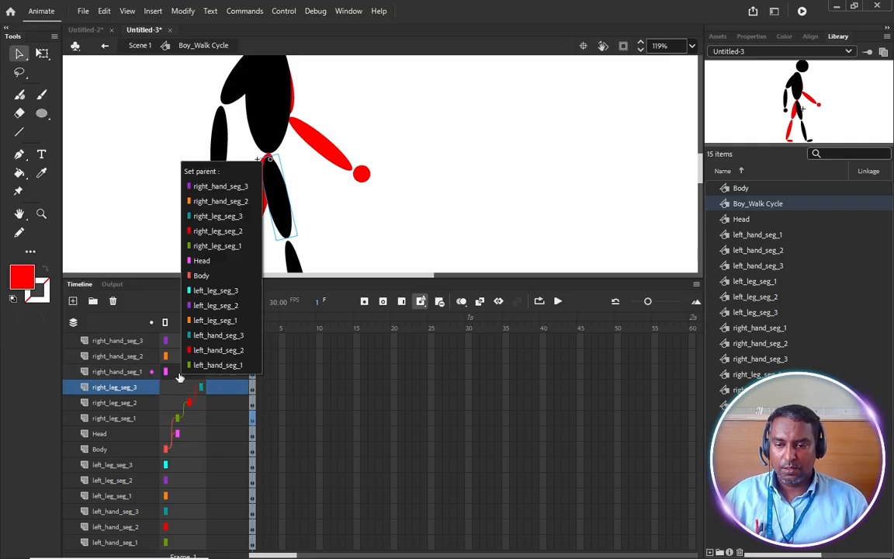
pyautogui.click(178, 378)
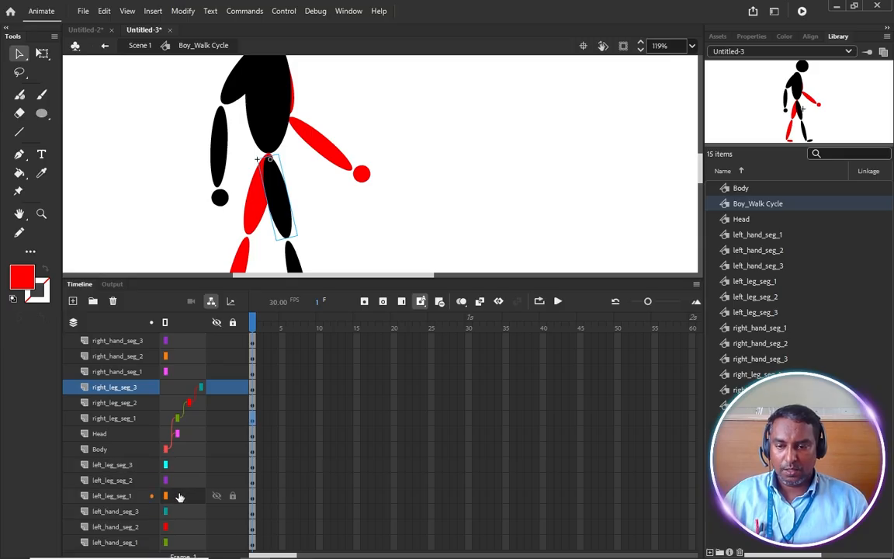
# Parent left_leg_seg_1 to Body, left_leg_seg_2 to left_leg_seg_1 and left_leg_seg_3 to left_leg_seg_2.
pyautogui.moveTo(179, 496); pyautogui.dragTo(174, 453)
pyautogui.moveTo(175, 448); pyautogui.dragTo(175, 449)
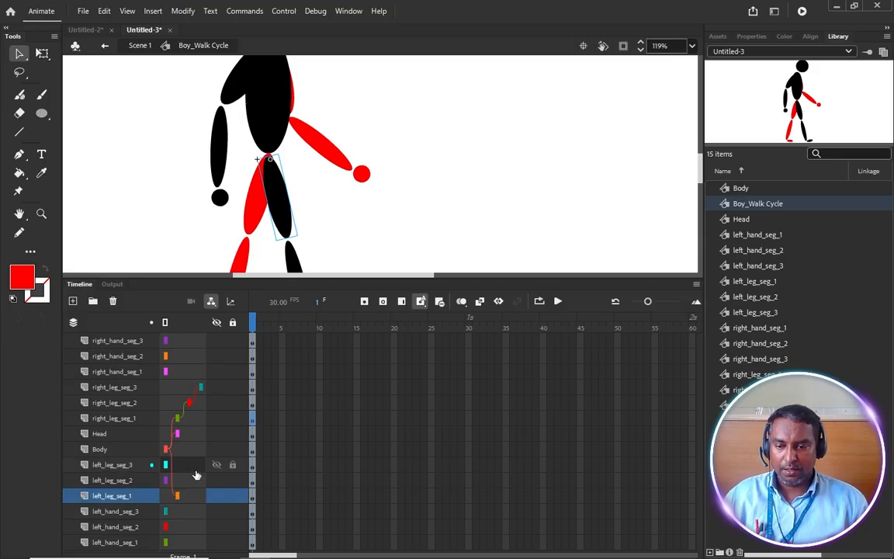
pyautogui.click(177, 483)
pyautogui.click(184, 483)
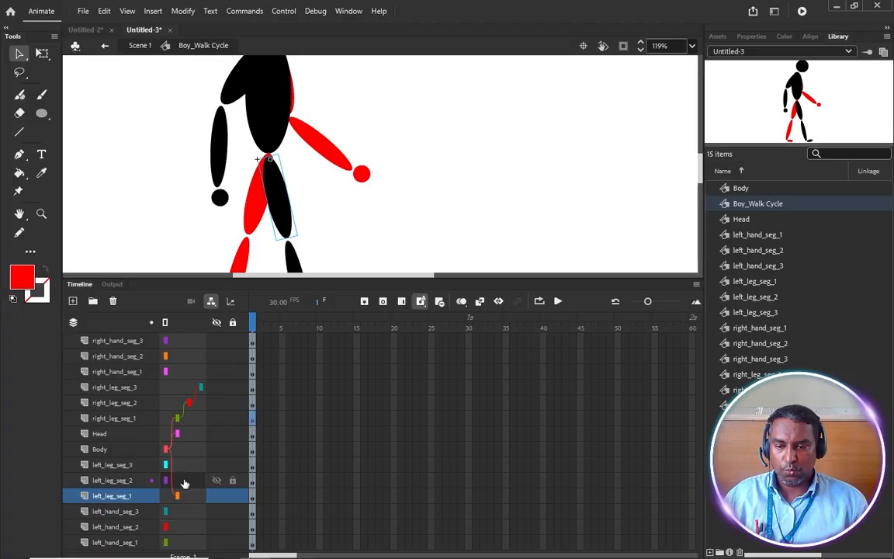
pyautogui.moveTo(184, 483)
pyautogui.mouseDown()
pyautogui.moveTo(179, 496)
pyautogui.moveTo(190, 479)
pyautogui.mouseUp()
pyautogui.click(178, 469)
pyautogui.click(184, 470)
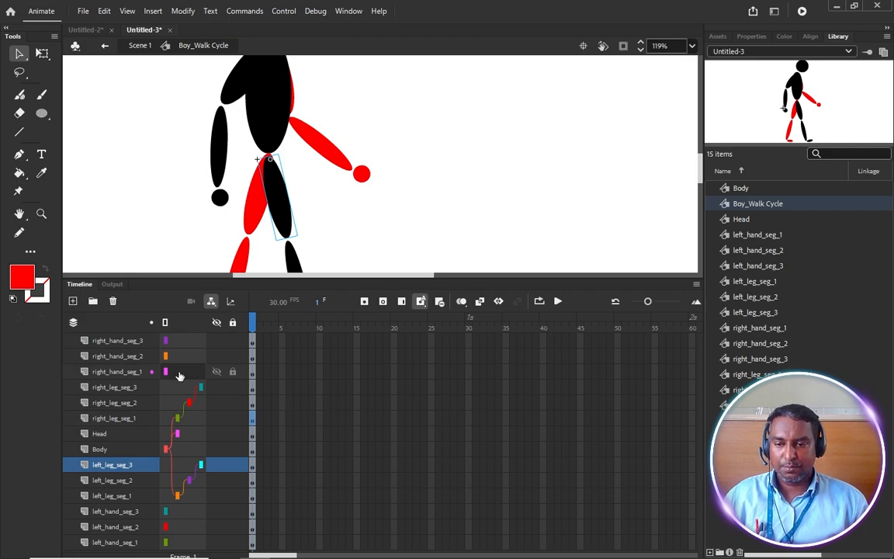
# Parent the right and left hand chains: each seg_1 to Body, each seg_2 to its seg_1 and each seg_3 to its seg_2.
pyautogui.moveTo(180, 372); pyautogui.dragTo(188, 449)
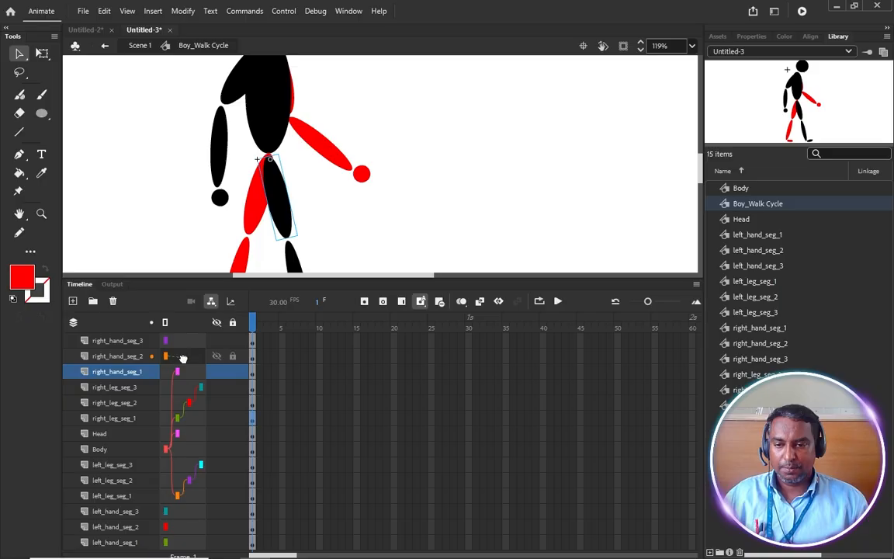
pyautogui.moveTo(184, 358)
pyautogui.mouseDown()
pyautogui.moveTo(188, 373)
pyautogui.moveTo(193, 350)
pyautogui.moveTo(190, 357)
pyautogui.mouseUp()
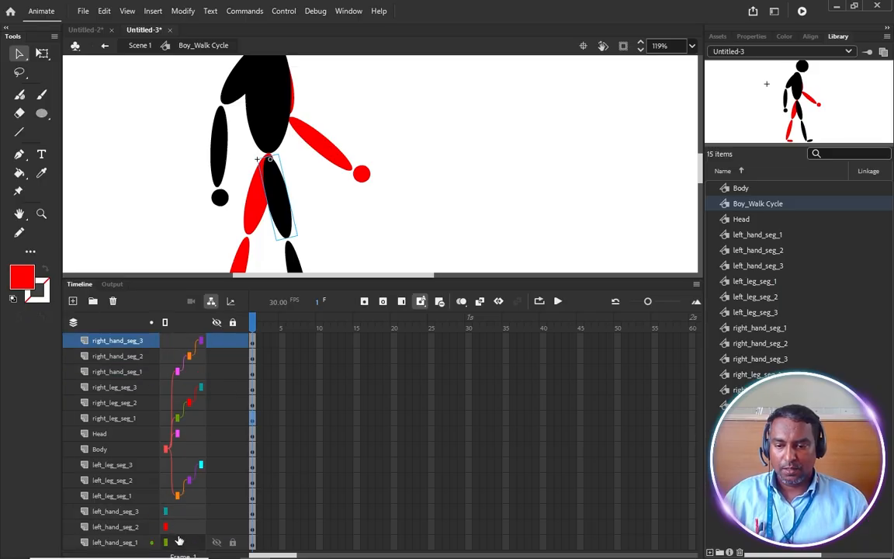
pyautogui.moveTo(180, 539); pyautogui.dragTo(179, 450)
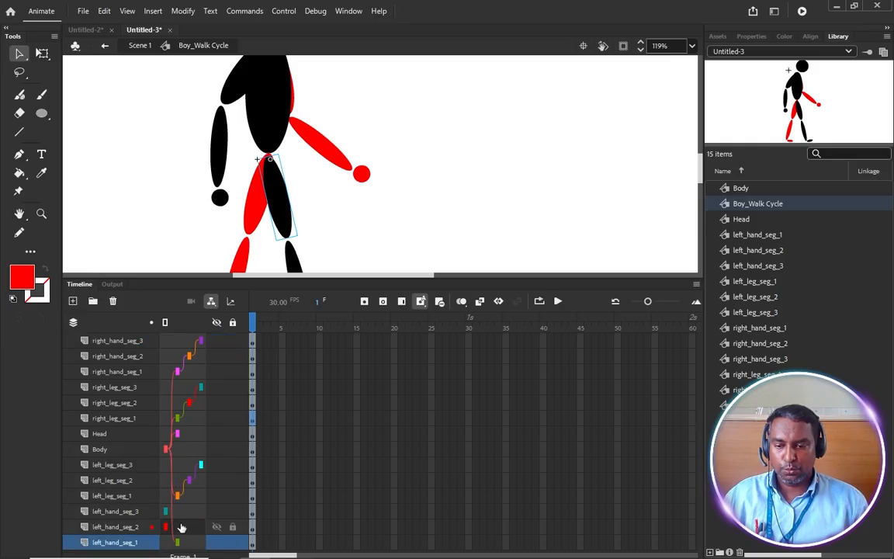
pyautogui.moveTo(167, 528); pyautogui.dragTo(190, 523)
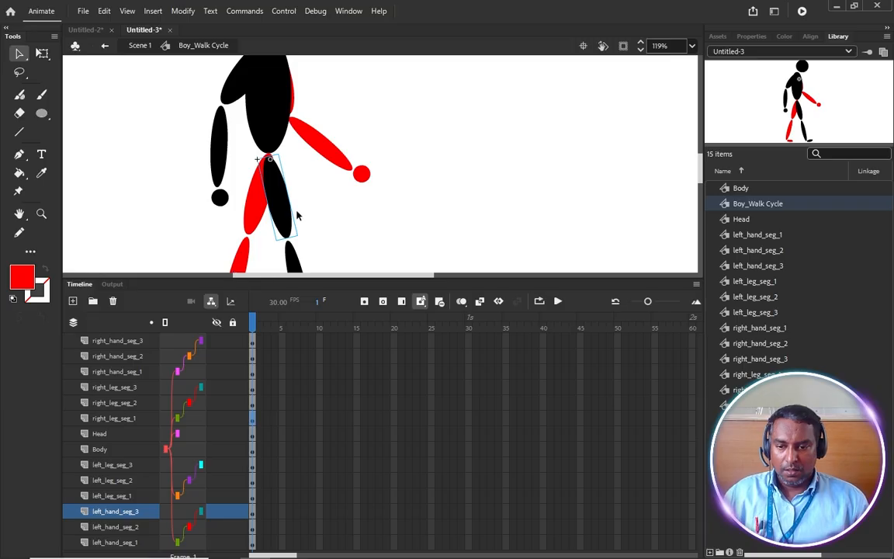
# Test the parented rig by moving the Body across the stage, undoing each move.
pyautogui.scroll(-3, 285, 242)
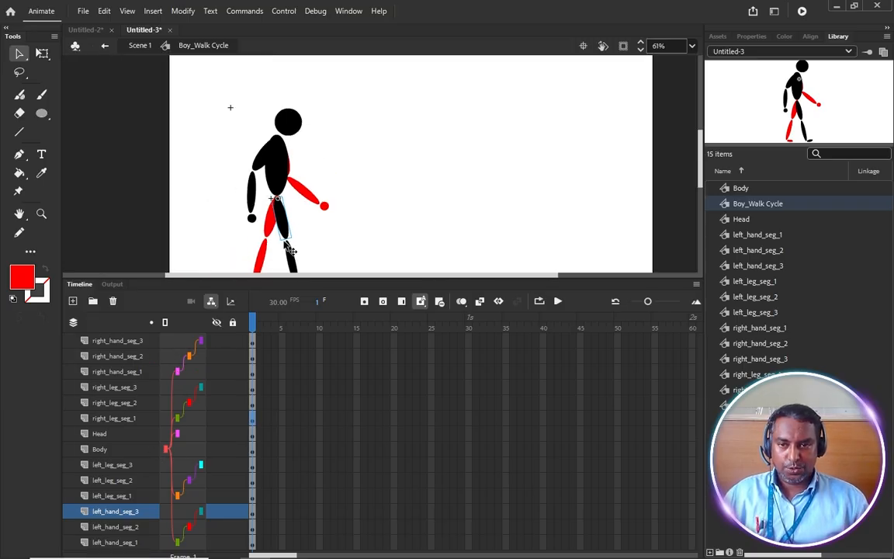
pyautogui.scroll(-1, 291, 248)
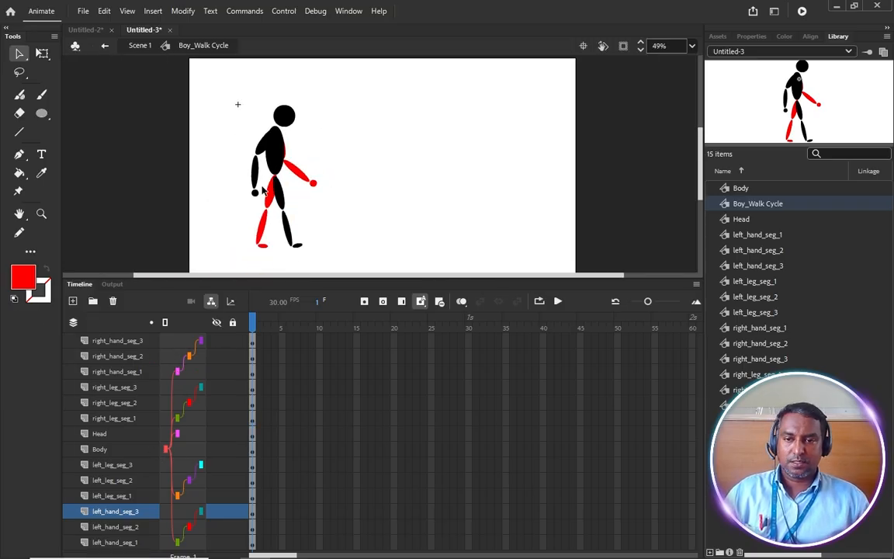
pyautogui.click(276, 163)
pyautogui.moveTo(275, 160); pyautogui.dragTo(515, 156)
pyautogui.hotkey('ctrl', 'z')
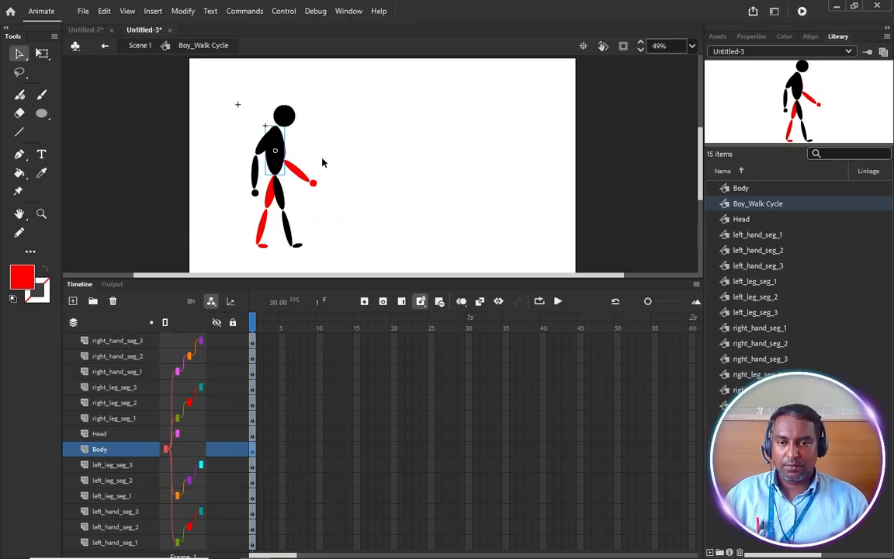
pyautogui.moveTo(279, 165); pyautogui.dragTo(416, 166)
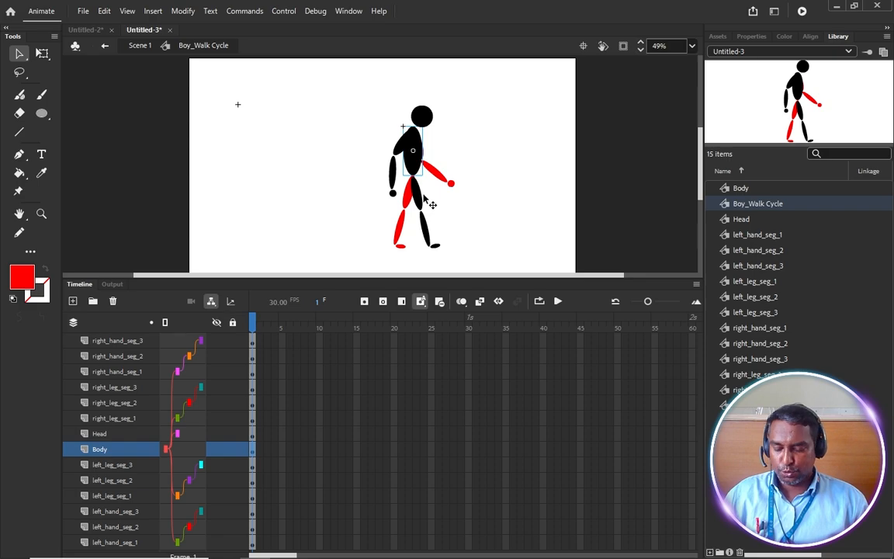
pyautogui.hotkey('ctrl', 'z')
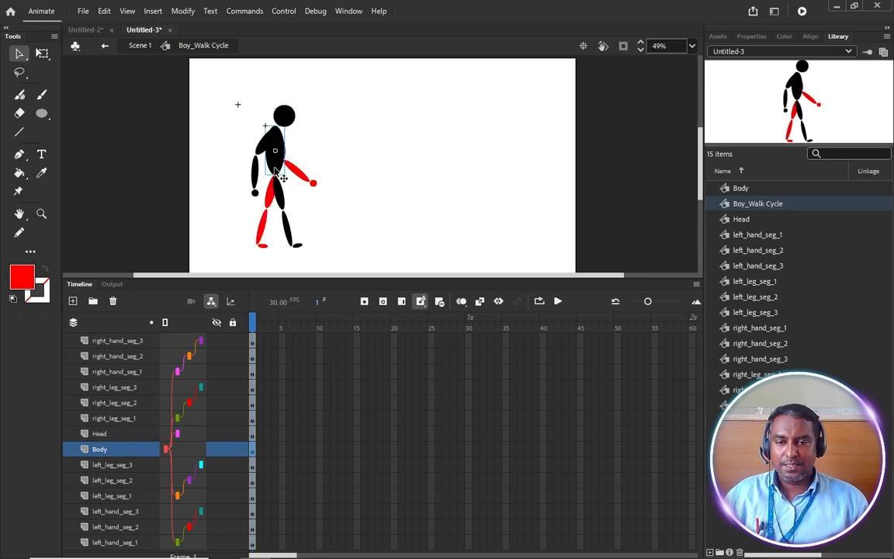
pyautogui.moveTo(283, 177); pyautogui.dragTo(419, 180)
pyautogui.hotkey('ctrl', 'z')
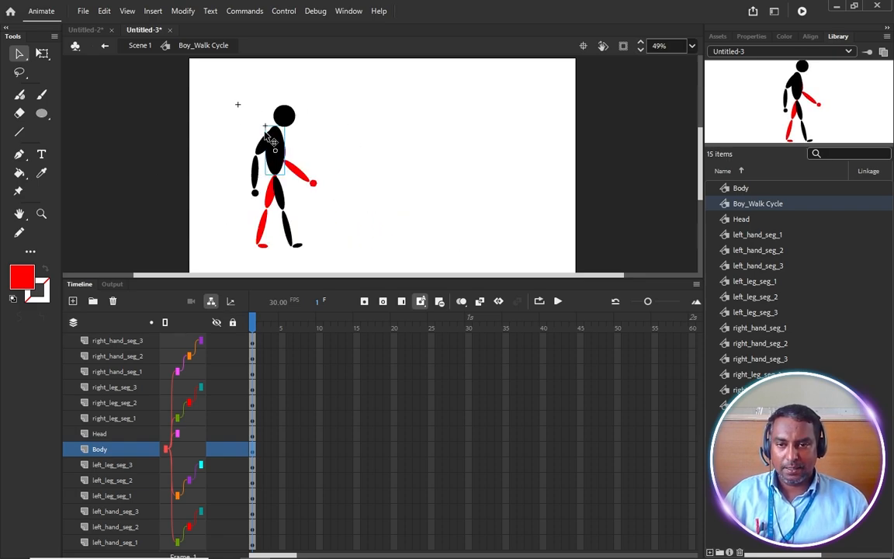
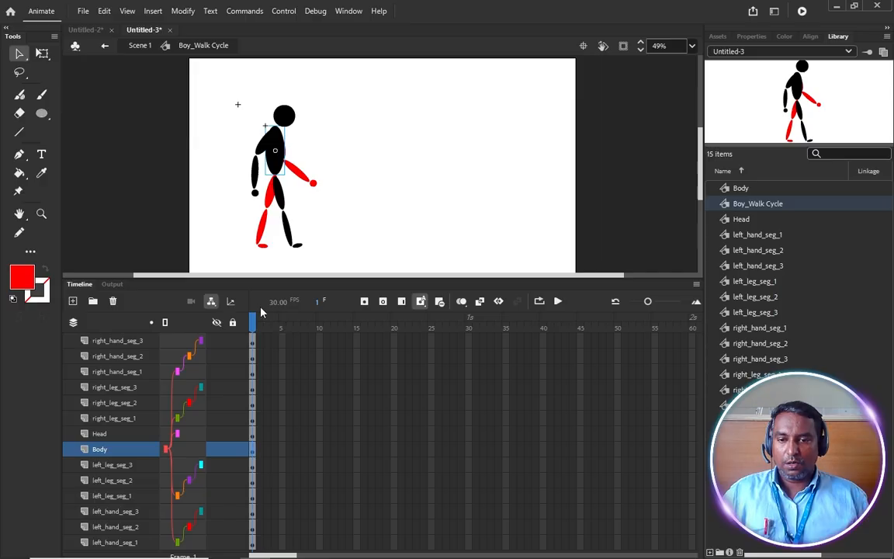
# Create classic tweens from frame 1 on all layers, right_hand_seg_3 through left_hand_seg_1.
pyautogui.moveTo(241, 278)
pyautogui.mouseDown()
pyautogui.moveTo(236, 266)
pyautogui.moveTo(238, 277)
pyautogui.mouseUp()
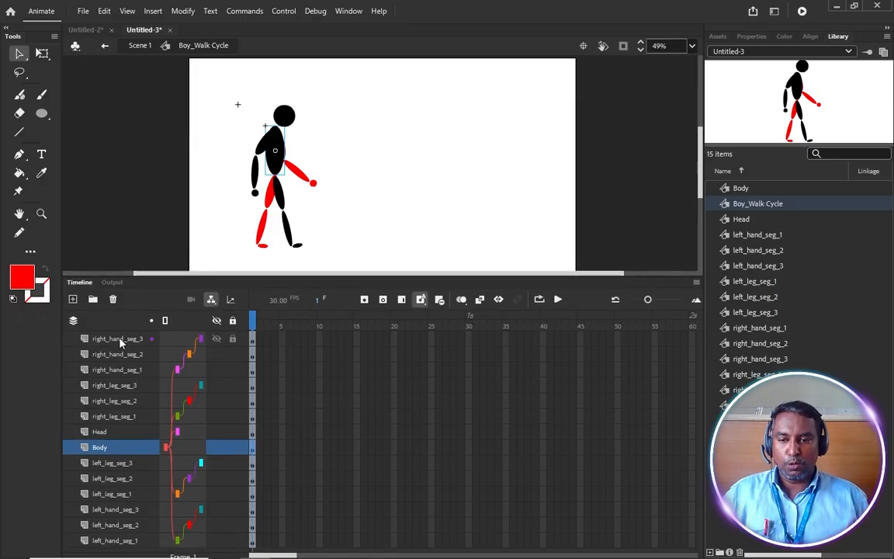
pyautogui.click(254, 343)
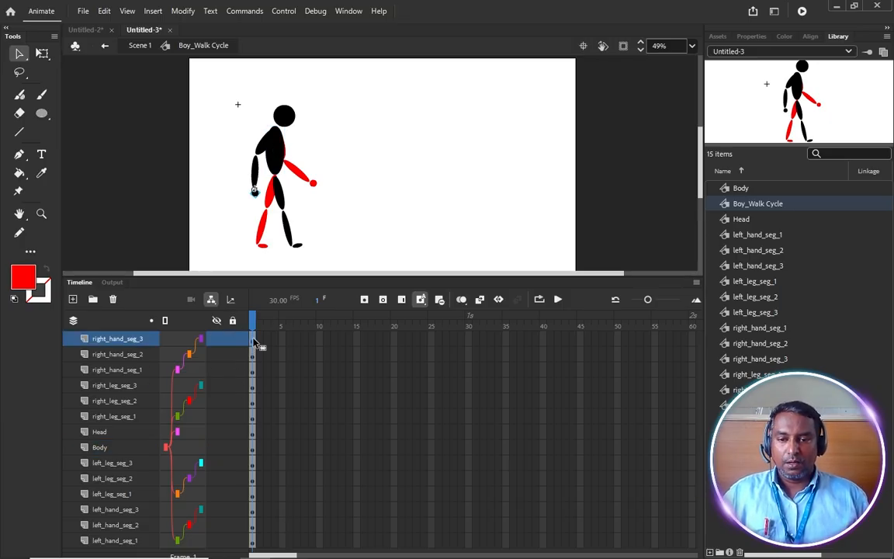
pyautogui.keyDown('shift'); pyautogui.click(252, 542); pyautogui.keyUp('shift')
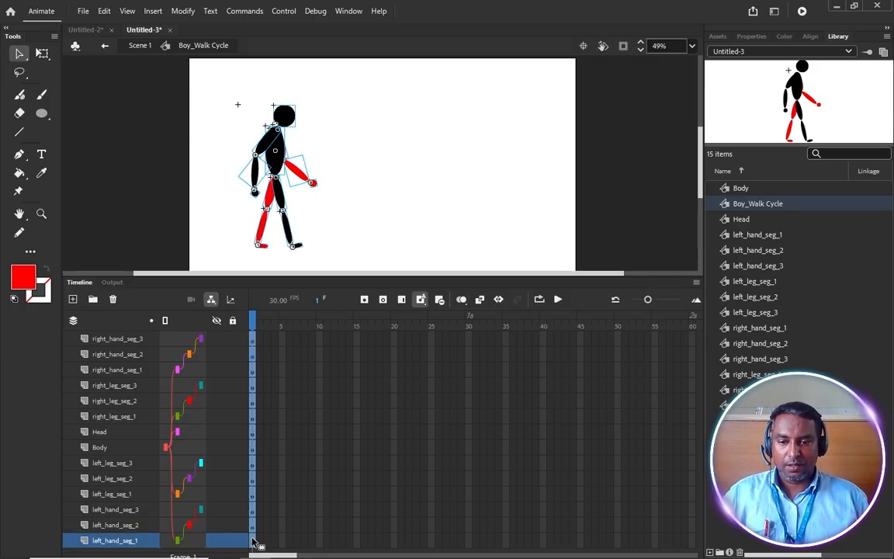
pyautogui.rightClick(253, 406)
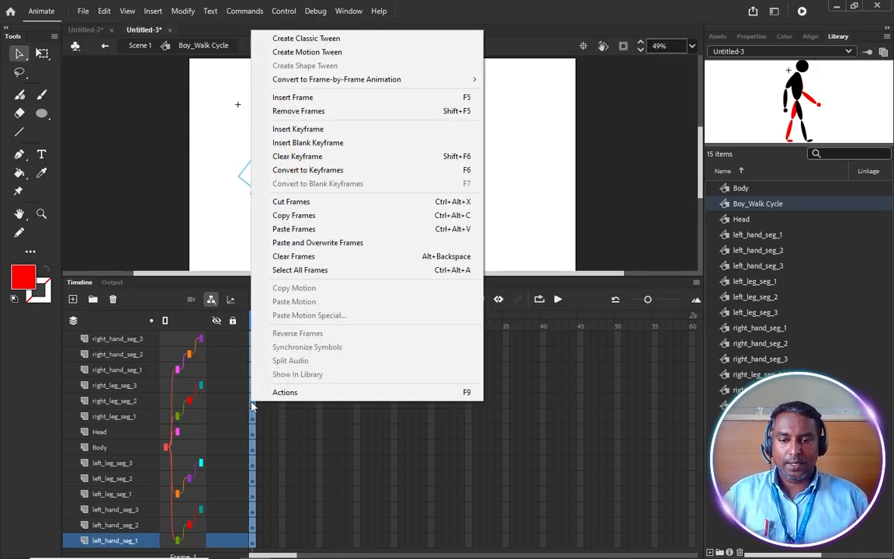
pyautogui.click(338, 44)
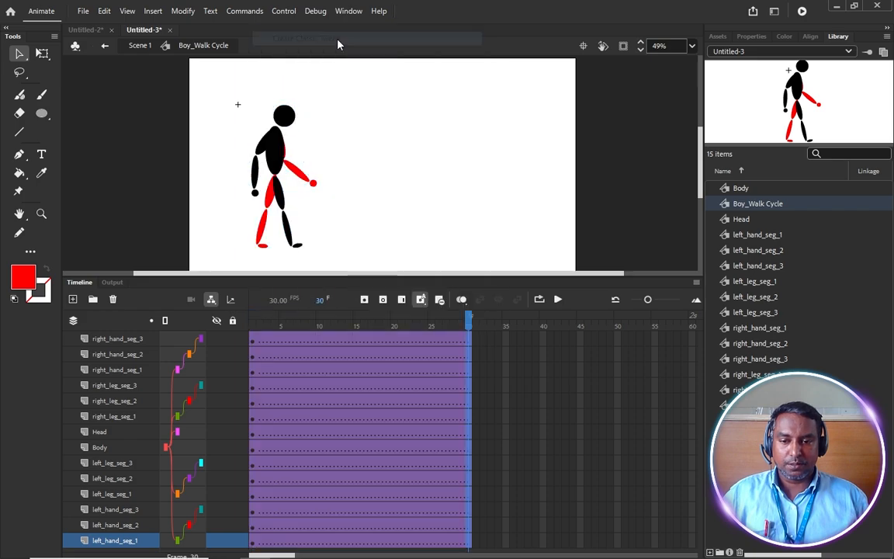
pyautogui.rightClick(264, 356)
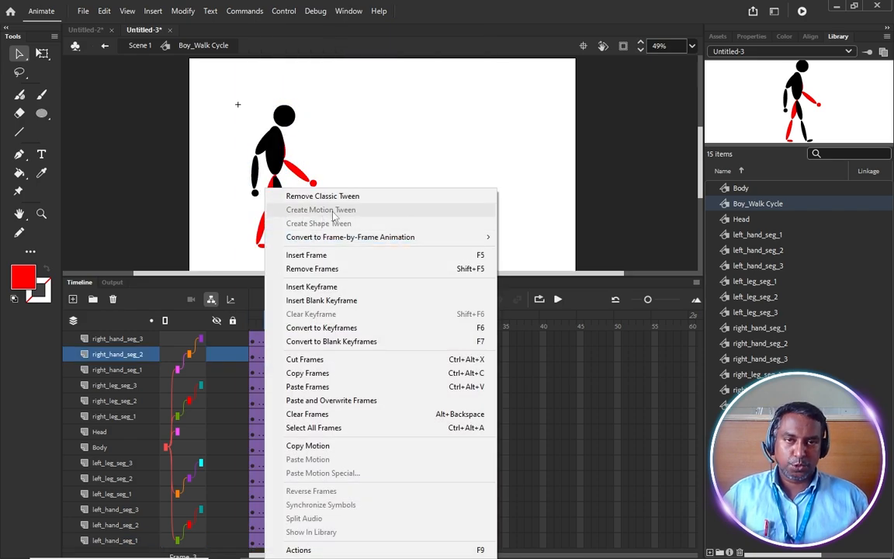
pyautogui.click(513, 385)
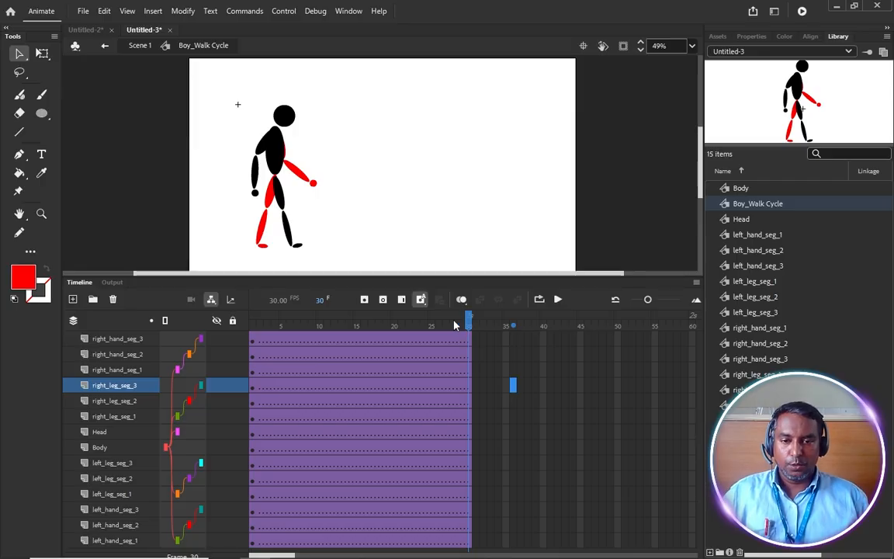
pyautogui.moveTo(468, 321); pyautogui.dragTo(479, 340)
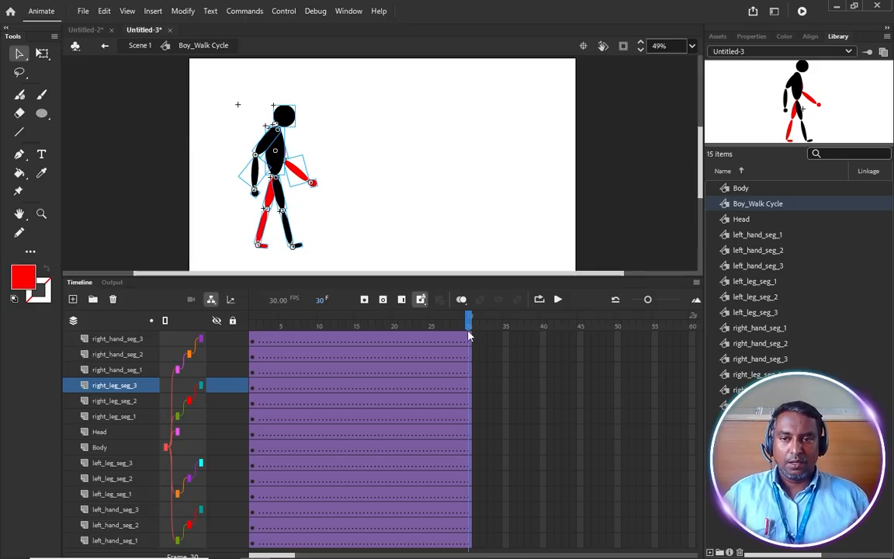
# Switch to the Untitled-2 document, scrub its frame-by-frame walk poses for reference, and return to Untitled-3.
pyautogui.click(72, 32)
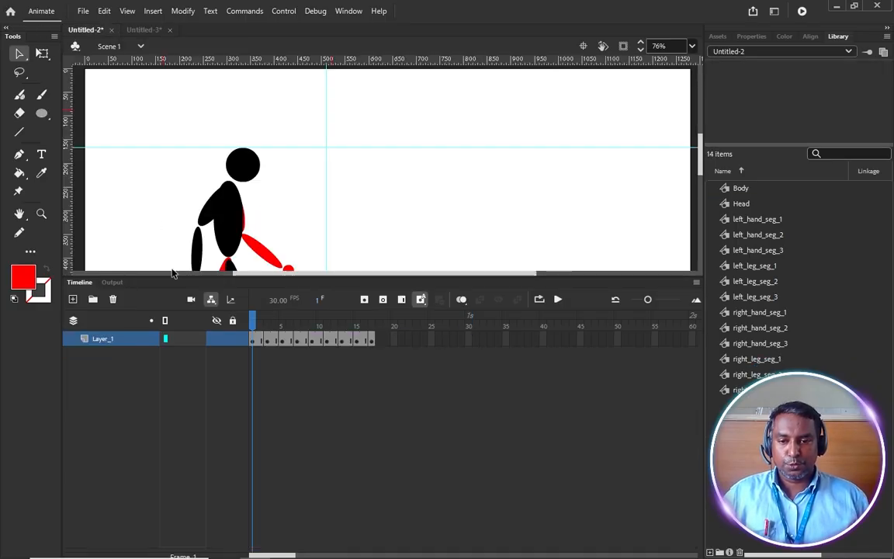
pyautogui.hotkey('ctrl', '2')
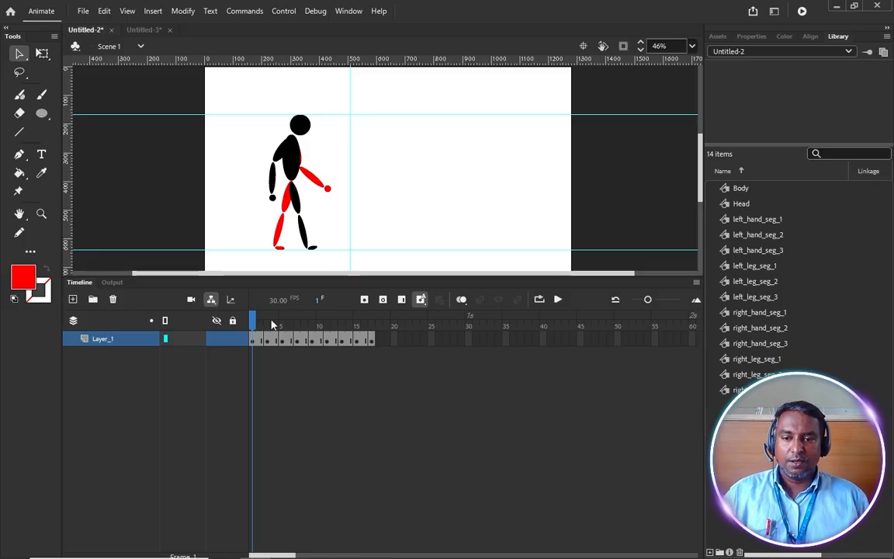
pyautogui.moveTo(257, 320)
pyautogui.mouseDown()
pyautogui.moveTo(293, 328)
pyautogui.moveTo(252, 330)
pyautogui.moveTo(339, 330)
pyautogui.moveTo(252, 330)
pyautogui.mouseUp()
pyautogui.click(143, 29)
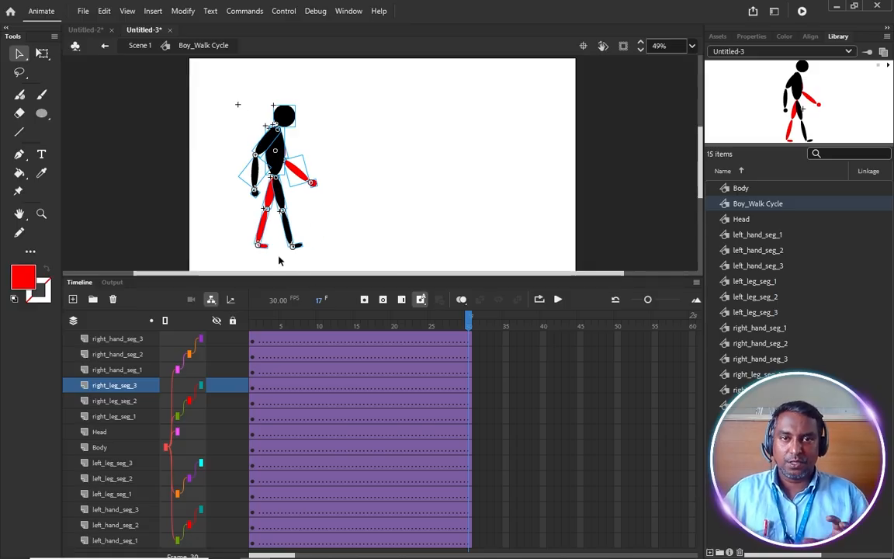
# Insert keyframes at frame 10 on all layers from right_hand_seg_3 to left_hand_seg_1.
pyautogui.click(252, 320)
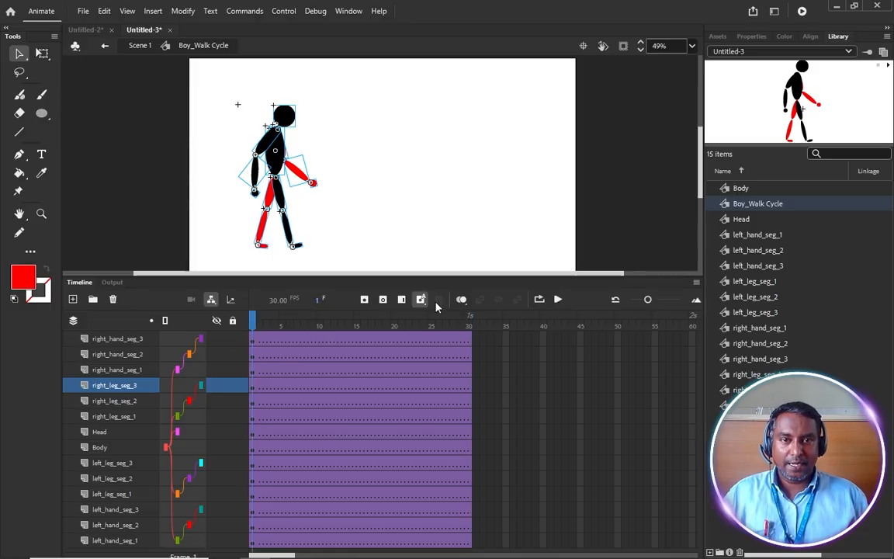
pyautogui.click(317, 342)
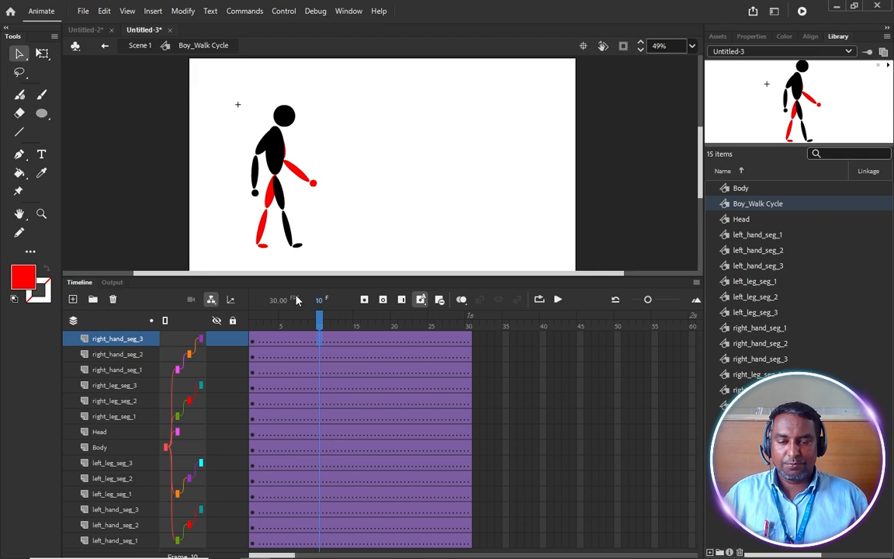
pyautogui.click(320, 542)
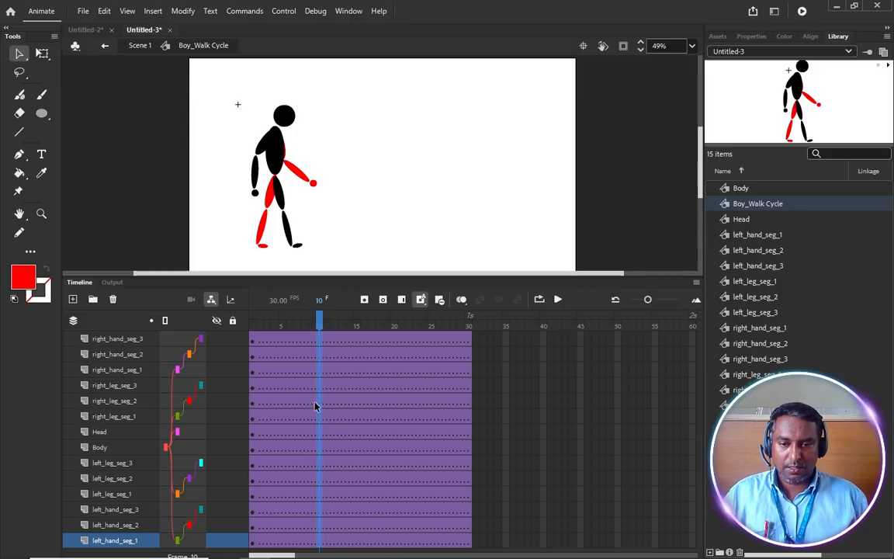
pyautogui.click(317, 344)
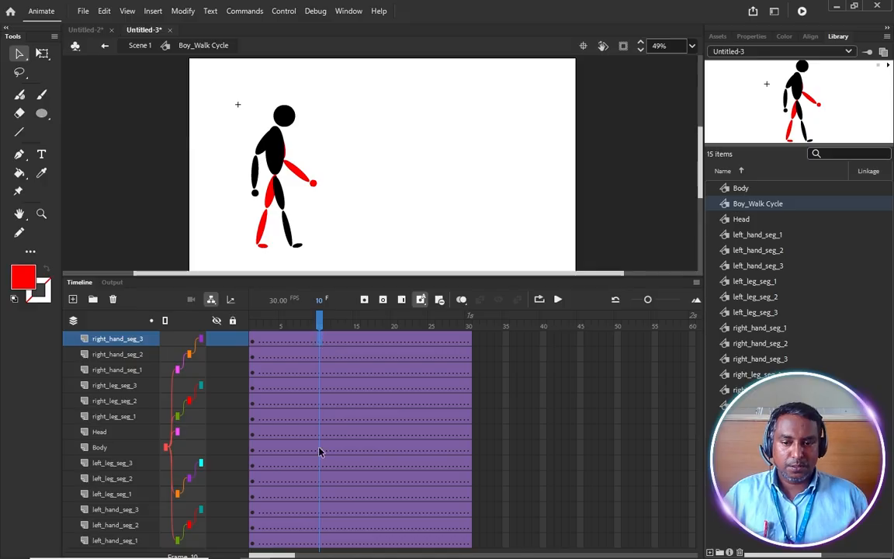
pyautogui.click(321, 541)
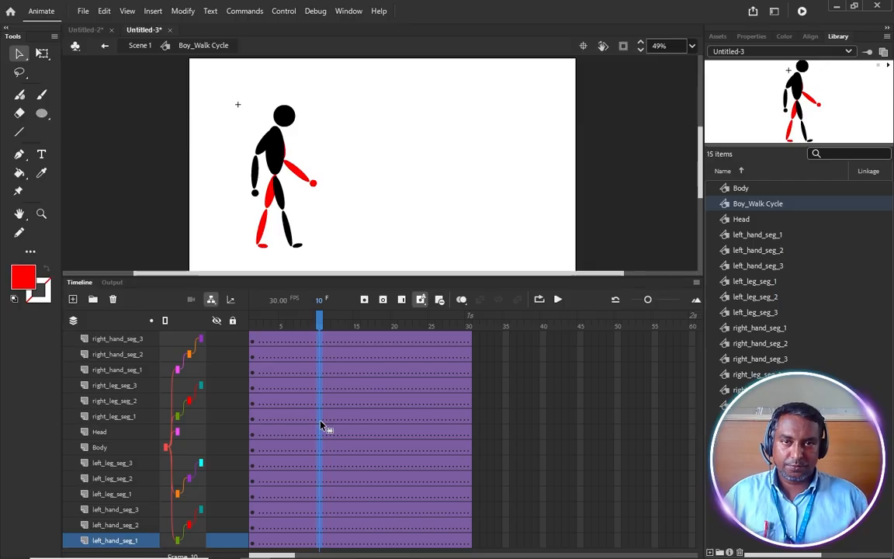
pyautogui.press('F6')
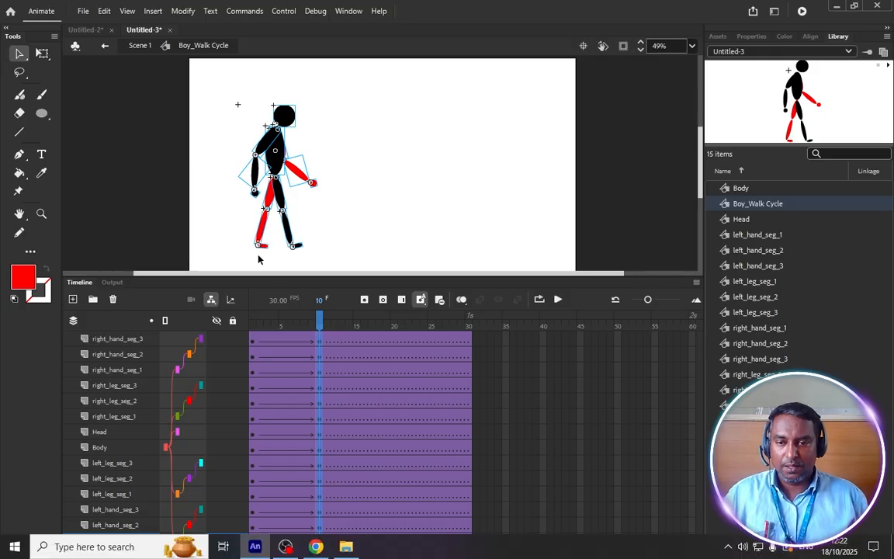
# Show the rulers and add two horizontal guides, one beneath the feet and one at the top of the head.
pyautogui.click(213, 253)
pyautogui.scroll(3, 214, 253)
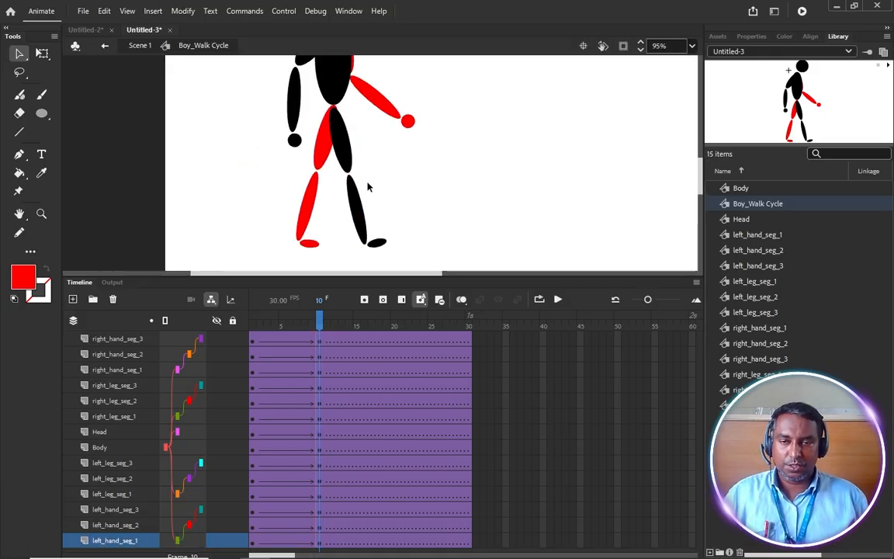
pyautogui.click(128, 11)
pyautogui.click(170, 109)
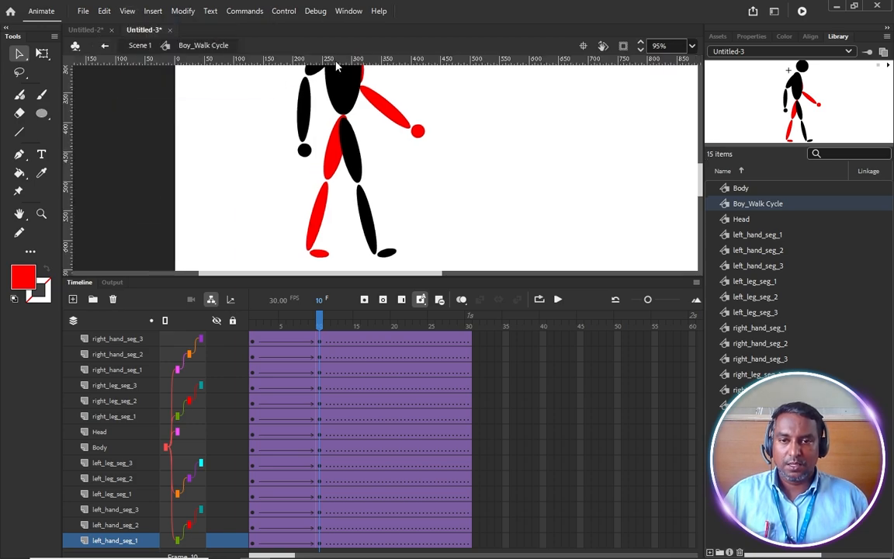
pyautogui.moveTo(303, 59); pyautogui.dragTo(409, 263)
pyautogui.scroll(4, 365, 167)
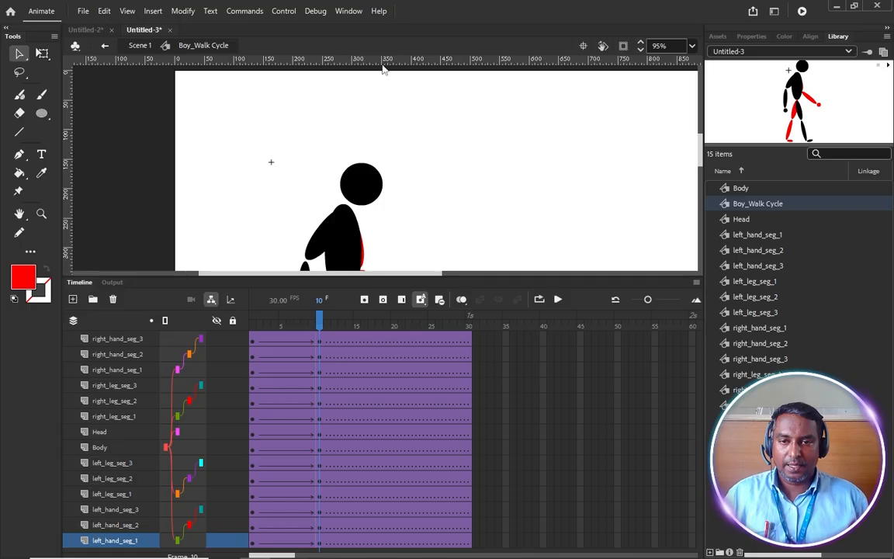
pyautogui.moveTo(383, 63); pyautogui.dragTo(401, 163)
pyautogui.hotkey('ctrl', '2')
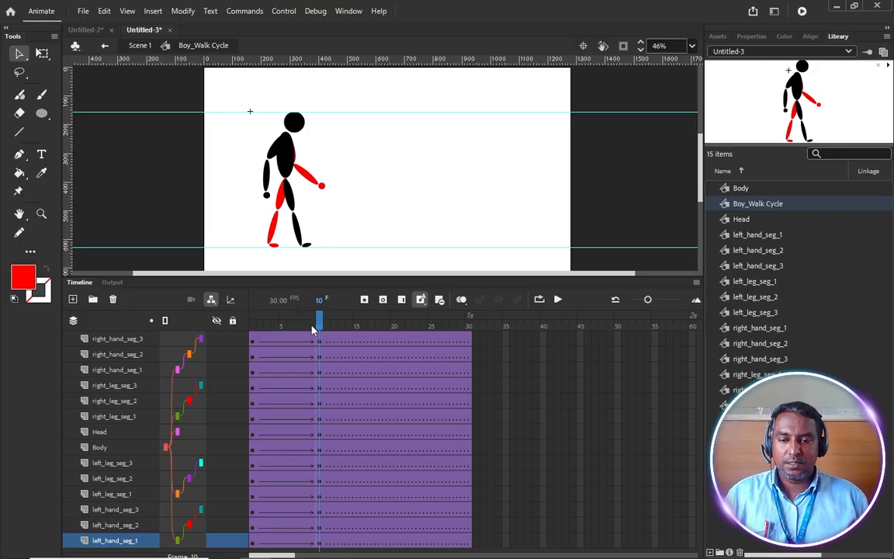
# At frame 10, rotate all three black right leg segments together about the hip until the leg stands vertical.
pyautogui.moveTo(313, 330); pyautogui.dragTo(237, 326)
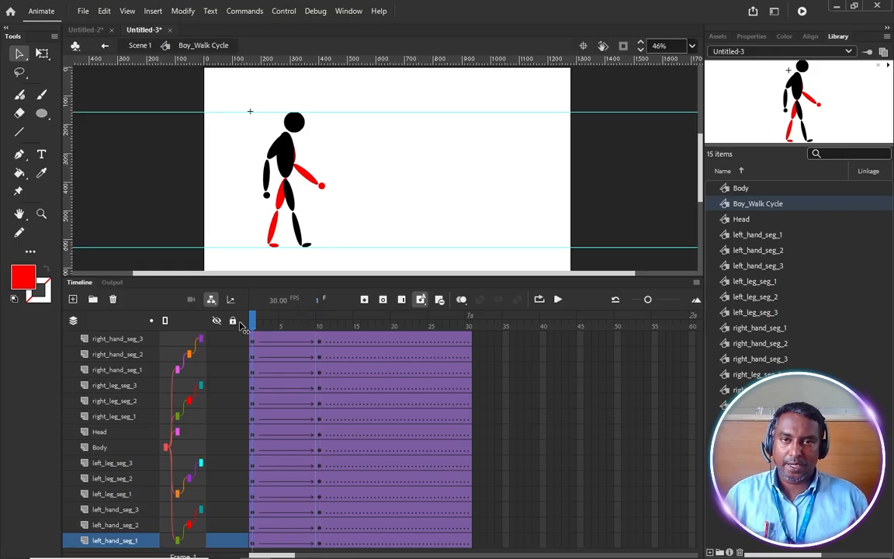
pyautogui.moveTo(253, 328); pyautogui.dragTo(322, 333)
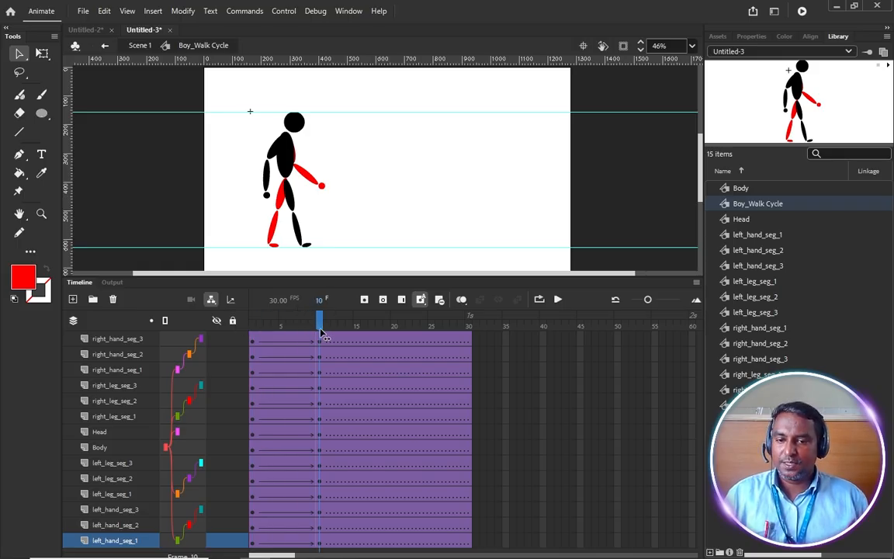
pyautogui.scroll(3, 306, 250)
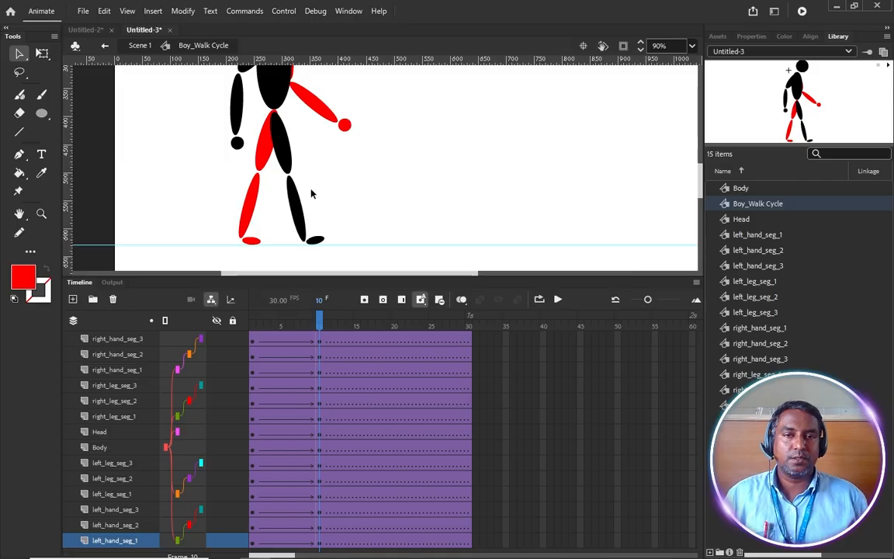
pyautogui.moveTo(328, 148); pyautogui.dragTo(283, 259)
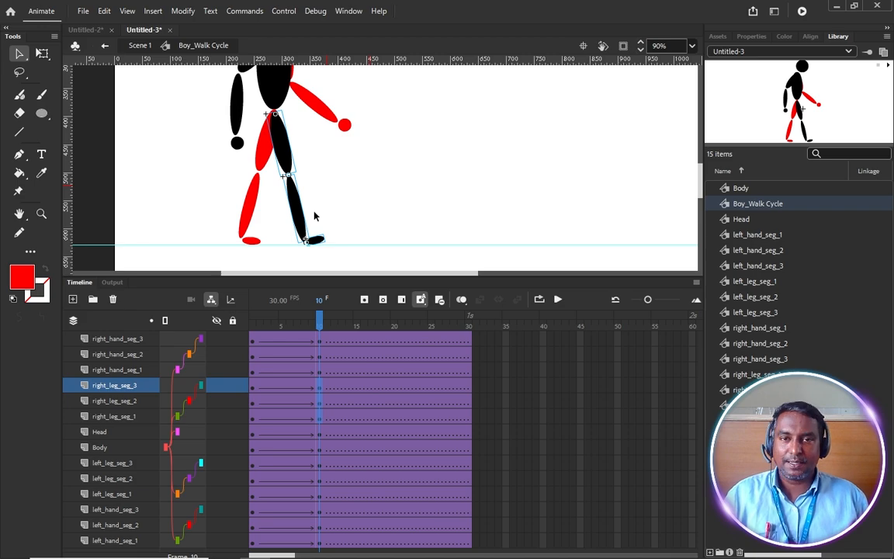
pyautogui.press('q')
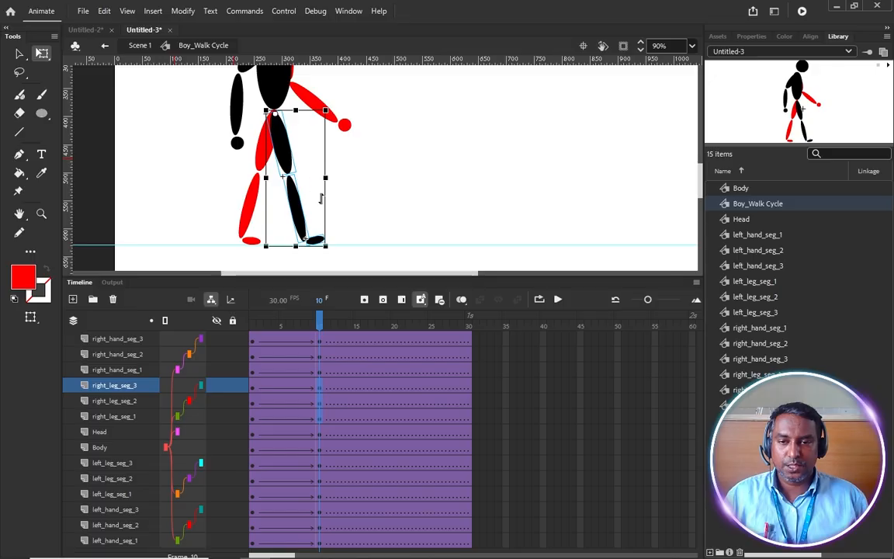
pyautogui.moveTo(333, 256); pyautogui.dragTo(299, 263)
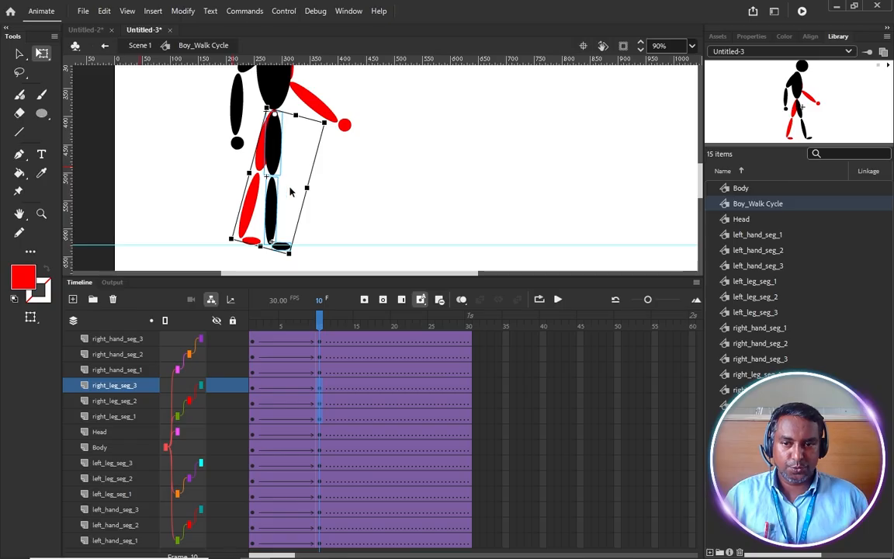
pyautogui.click(338, 183)
pyautogui.hotkey('ctrl', 'a')
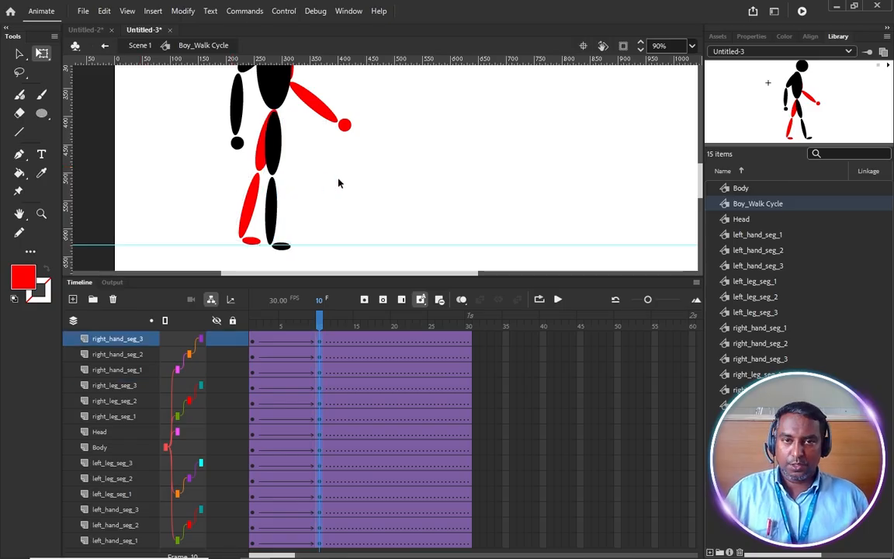
# At frame 10, nudge the whole figure up until the standing black foot rests just above the ground guide.
pyautogui.press('Up')
pyautogui.press('Up')
pyautogui.press('Up')
pyautogui.press('Up')
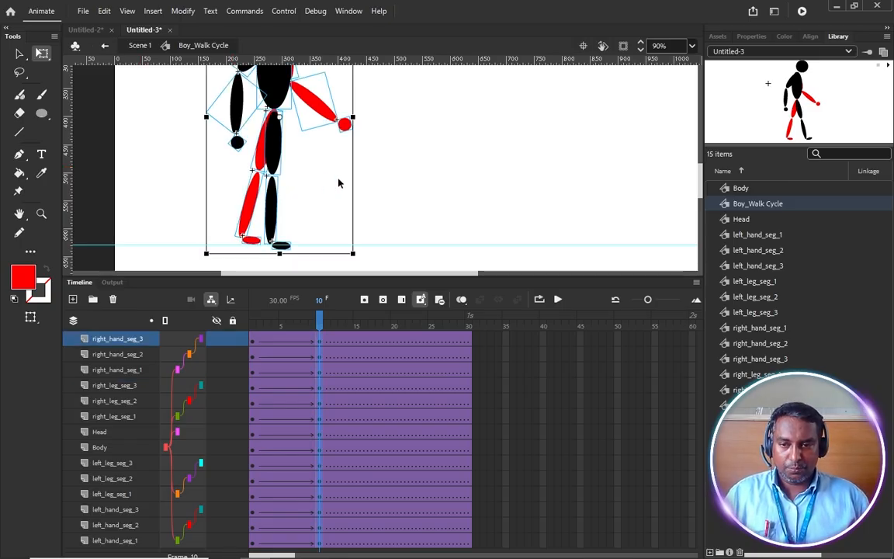
pyautogui.press('Up')
pyautogui.press('Up')
pyautogui.press('Up')
pyautogui.press('Up')
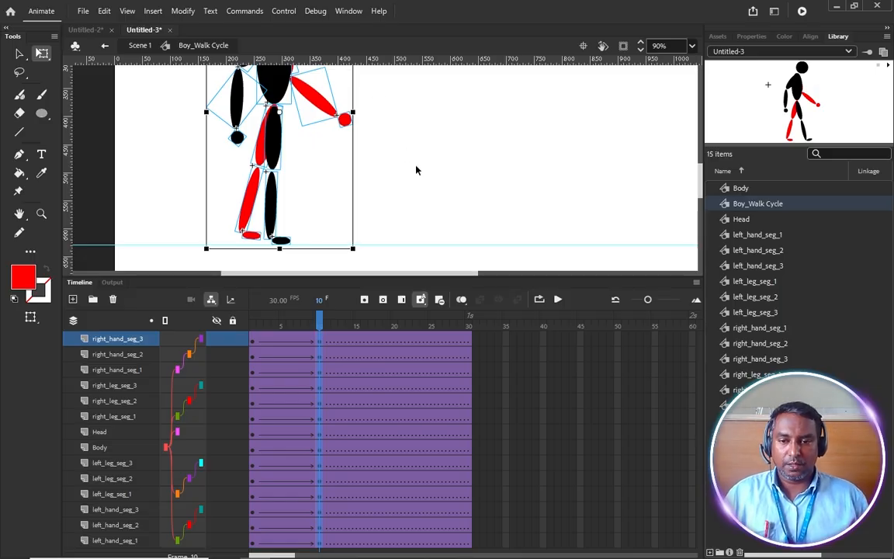
pyautogui.moveTo(320, 321); pyautogui.dragTo(319, 365)
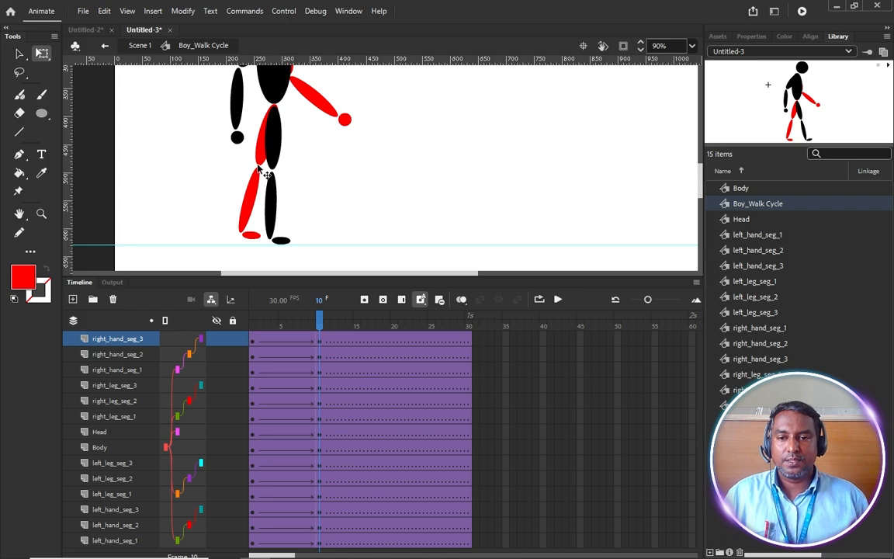
# At frame 10, bend the red left shin and foot backward about the knee, and swing the whole left leg forward about the hip.
pyautogui.moveTo(242, 245); pyautogui.dragTo(253, 253)
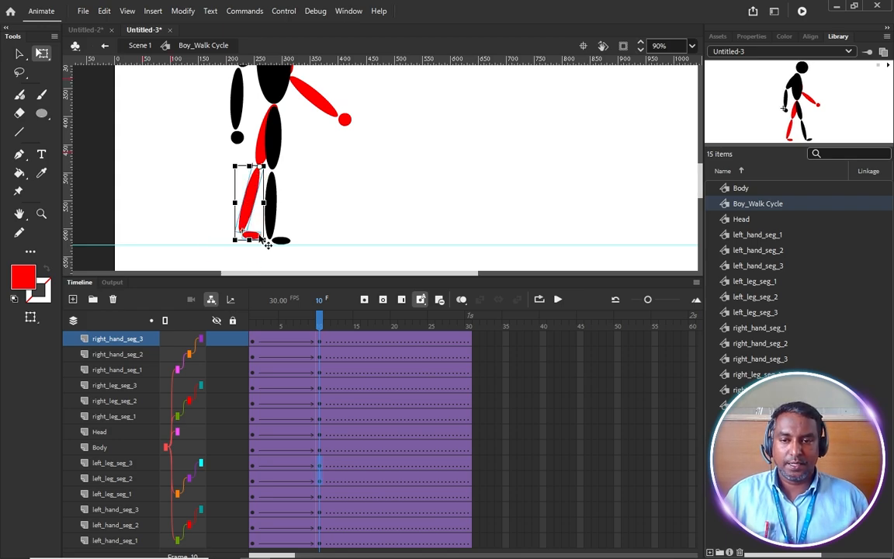
pyautogui.moveTo(274, 251); pyautogui.dragTo(216, 237)
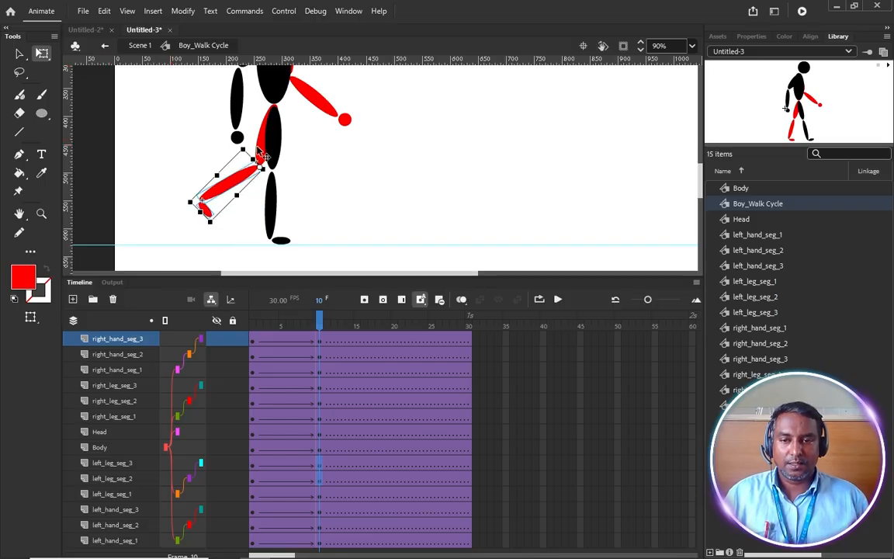
pyautogui.click(263, 156)
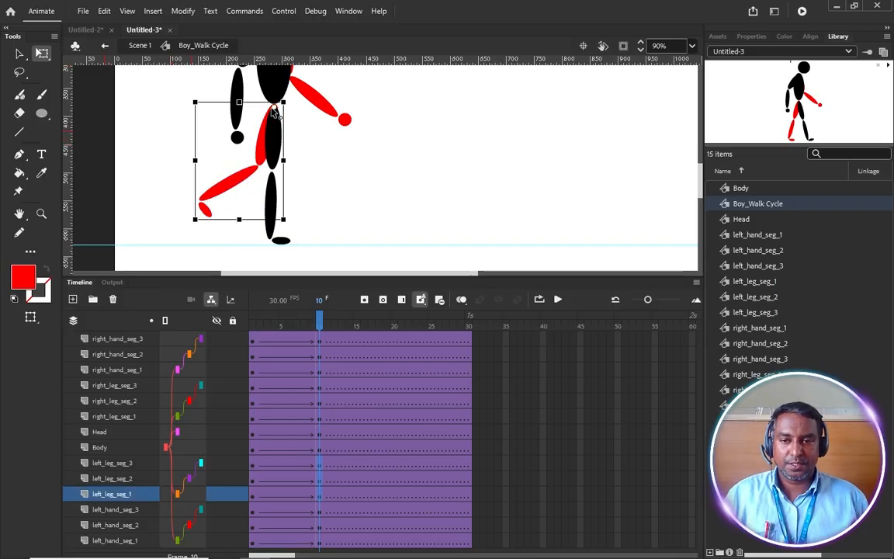
pyautogui.moveTo(272, 108); pyautogui.dragTo(274, 107)
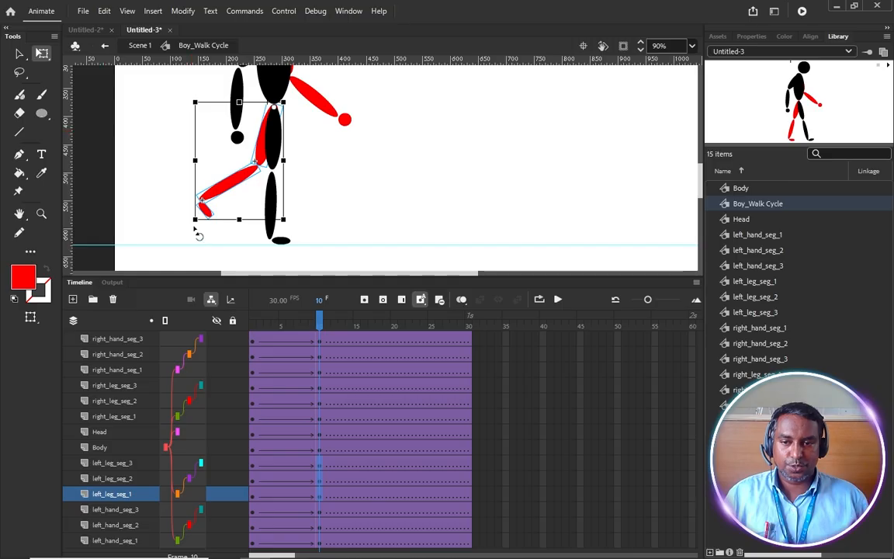
pyautogui.moveTo(196, 221); pyautogui.dragTo(260, 248)
pyautogui.click(405, 154)
pyautogui.moveTo(319, 320); pyautogui.dragTo(320, 375)
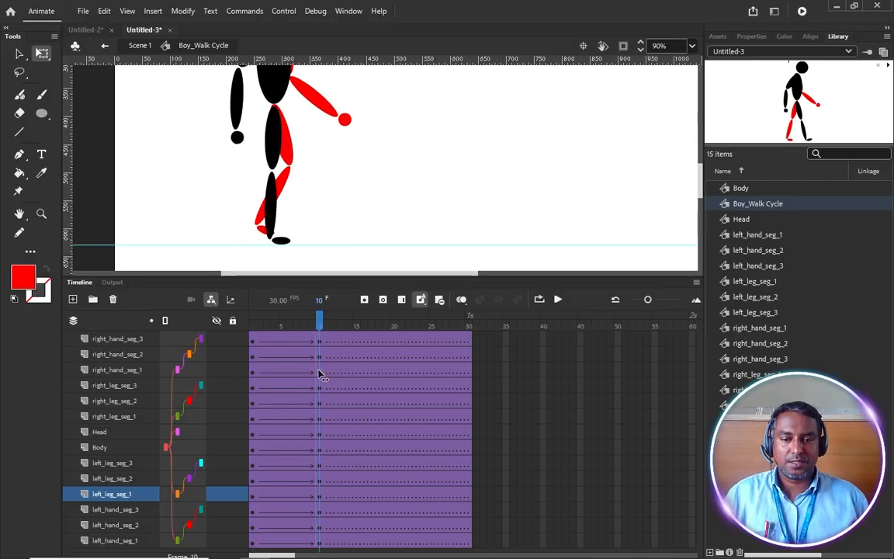
# At frame 10, rotate all three black right arm segments together about the shoulder until the arm hangs beside the body.
pyautogui.scroll(3, 310, 191)
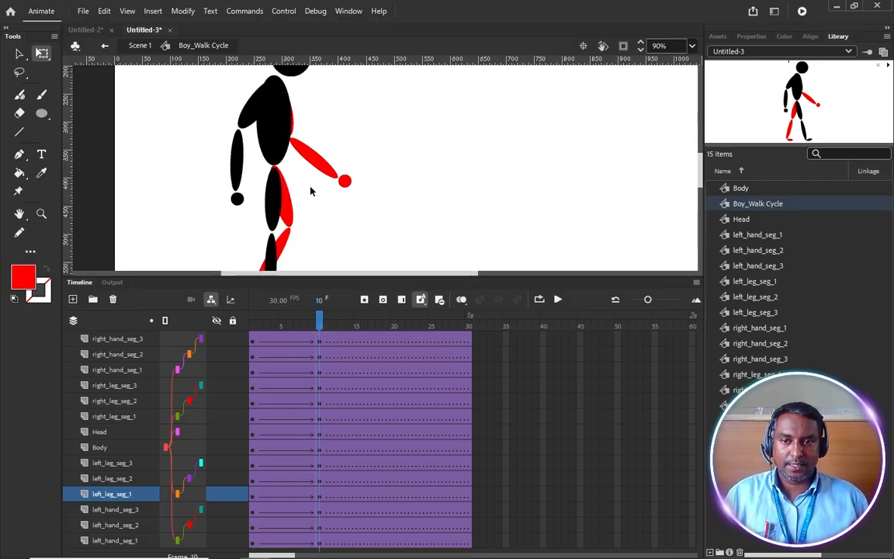
pyautogui.moveTo(206, 73); pyautogui.dragTo(243, 208)
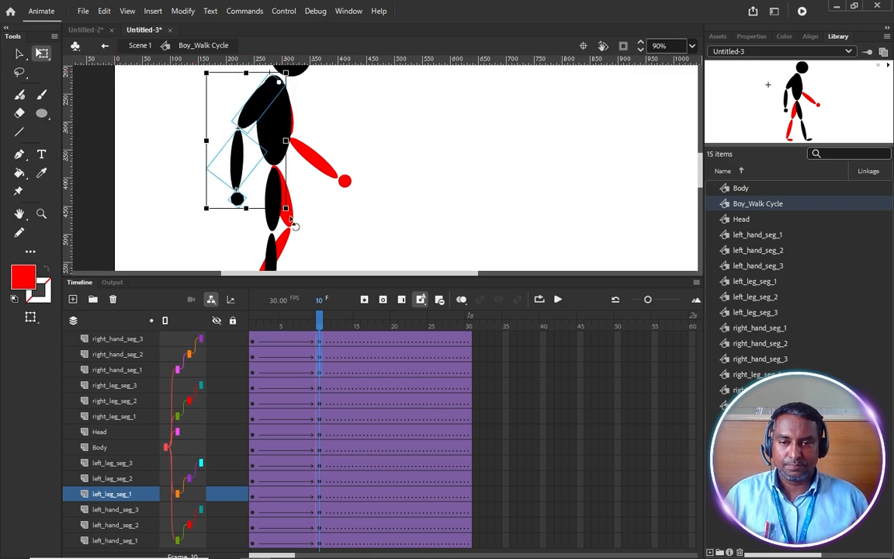
pyautogui.moveTo(293, 224); pyautogui.dragTo(304, 194)
pyautogui.click(303, 120)
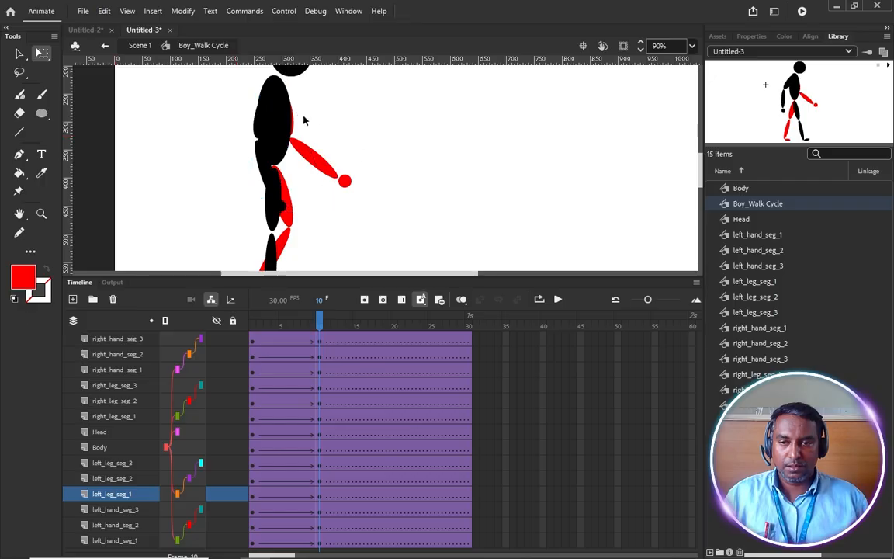
# At frame 10, rotate the three red left arm segments together about the shoulder so the arm swings down close to the body.
pyautogui.scroll(3, 304, 120)
pyautogui.click(314, 128)
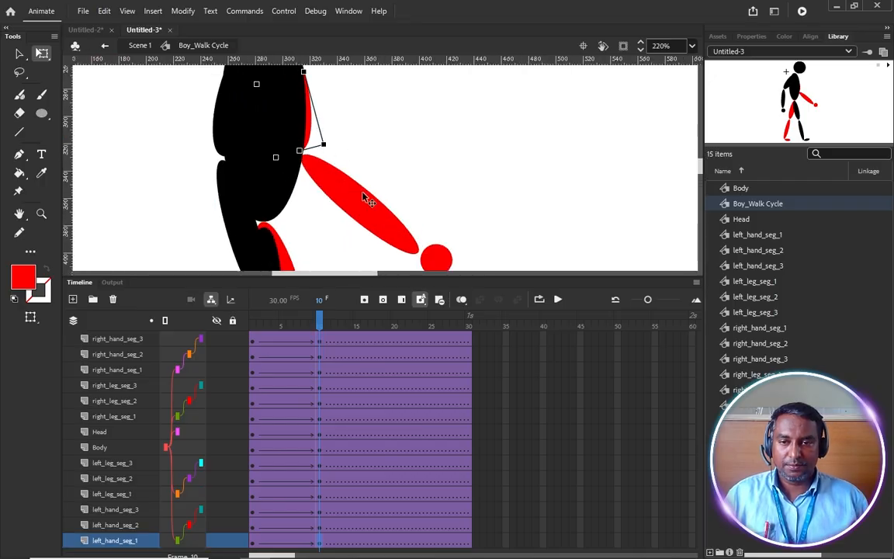
pyautogui.click(400, 236)
pyautogui.scroll(-2, 392, 196)
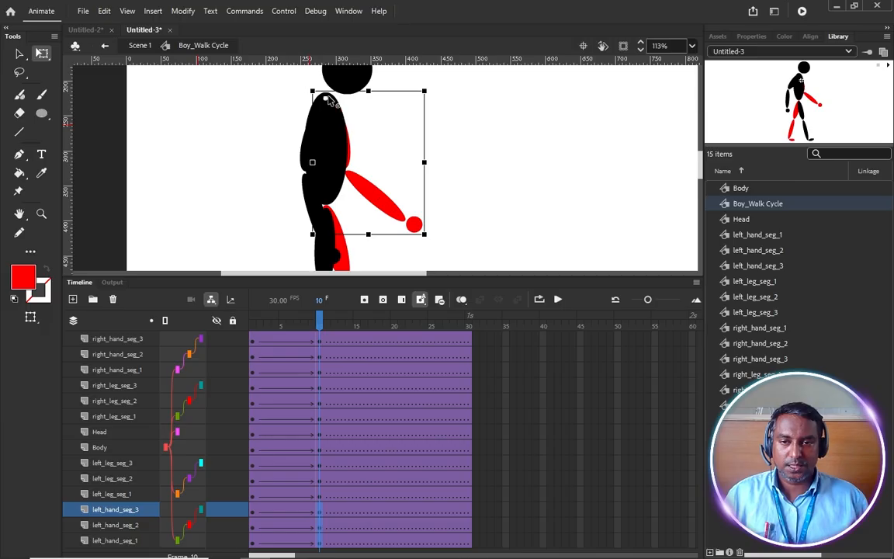
pyautogui.moveTo(435, 247); pyautogui.dragTo(361, 277)
pyautogui.scroll(-2, 360, 272)
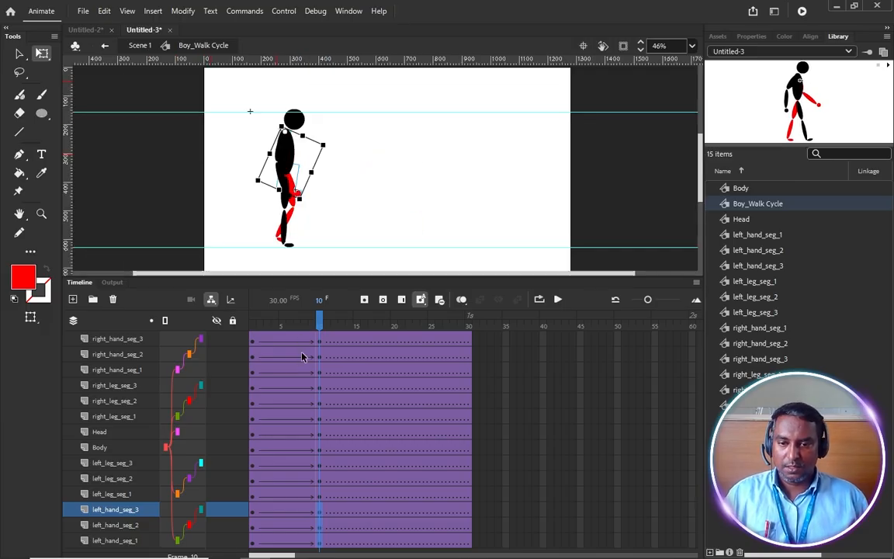
# Compare the poses at frames 1 and 10, and add vertical guides at frame 1 by the red foot's heel and the black foot's toe.
pyautogui.moveTo(322, 326); pyautogui.dragTo(276, 393)
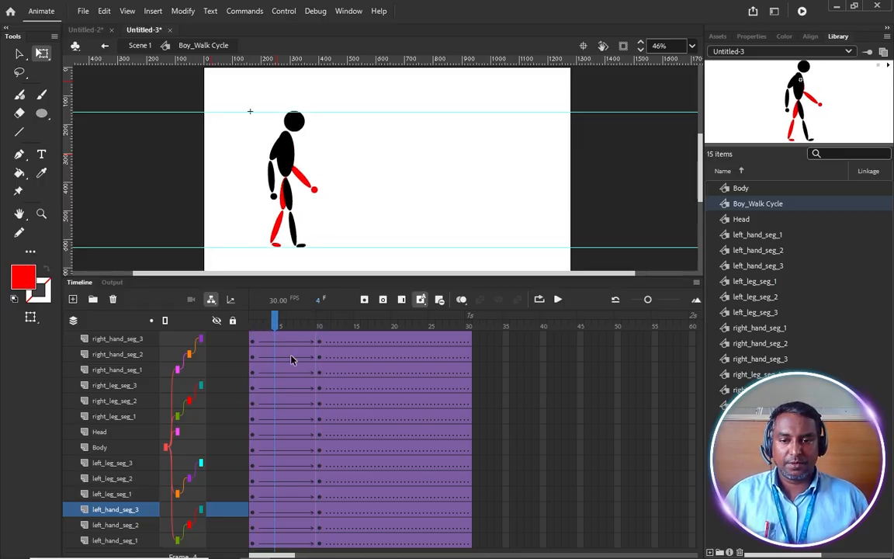
pyautogui.moveTo(276, 327); pyautogui.dragTo(226, 356)
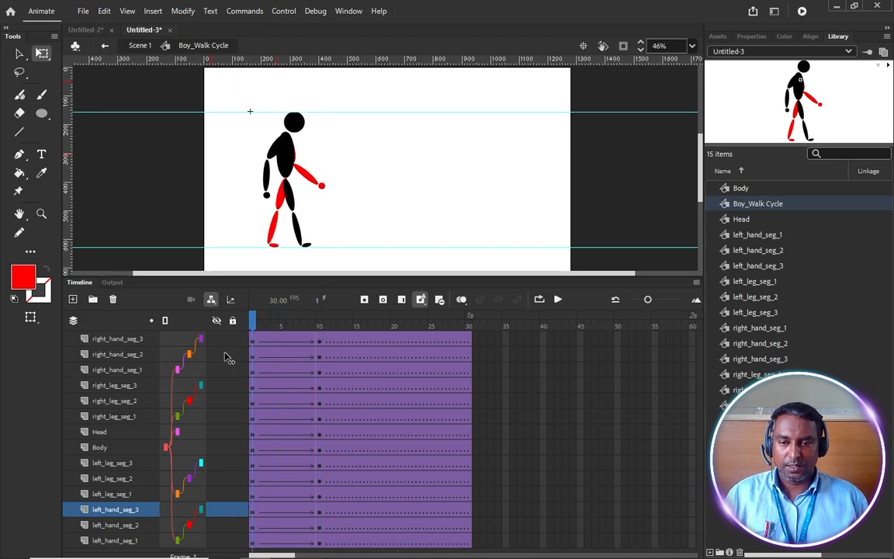
pyautogui.click(320, 326)
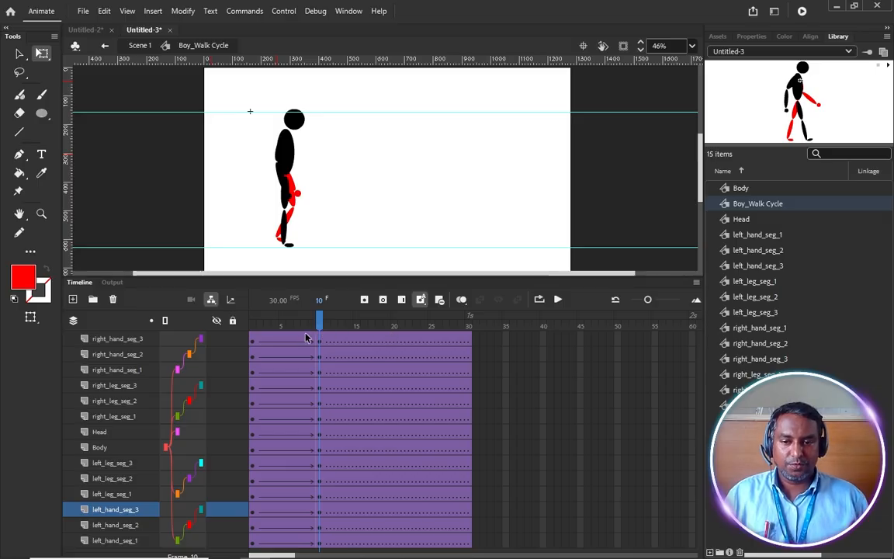
pyautogui.click(252, 326)
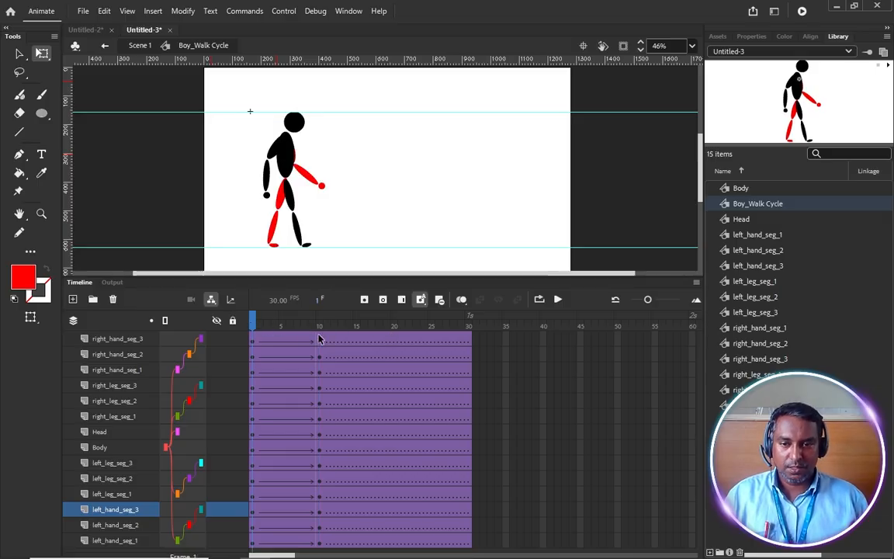
pyautogui.scroll(5, 290, 256)
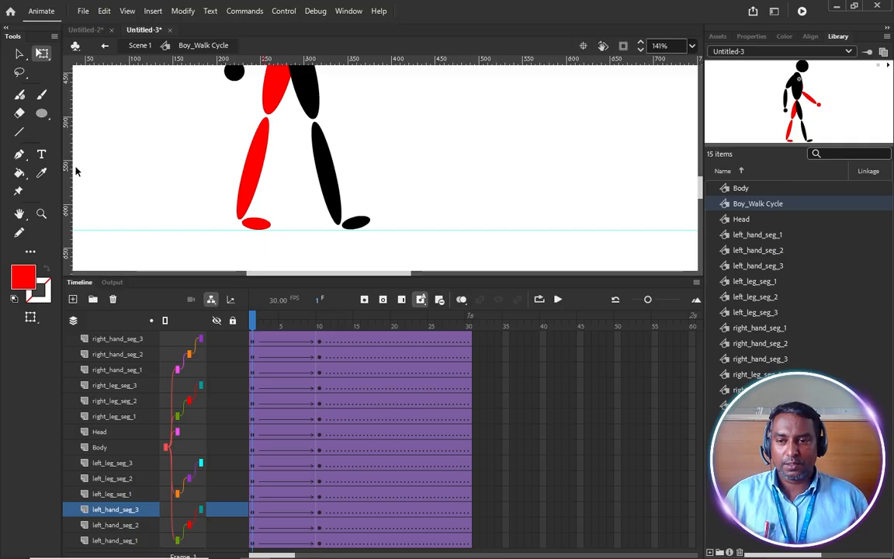
pyautogui.moveTo(80, 172); pyautogui.dragTo(235, 200)
pyautogui.moveTo(309, 207); pyautogui.dragTo(371, 222)
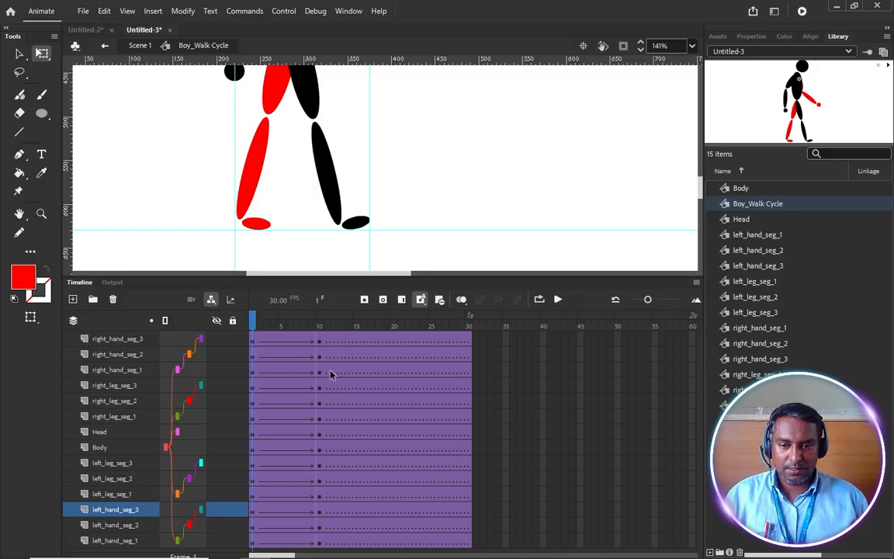
# Insert keyframes at frame 19 on all layers from right_hand_seg_3 to left_hand_seg_1.
pyautogui.click(387, 342)
pyautogui.click(384, 543)
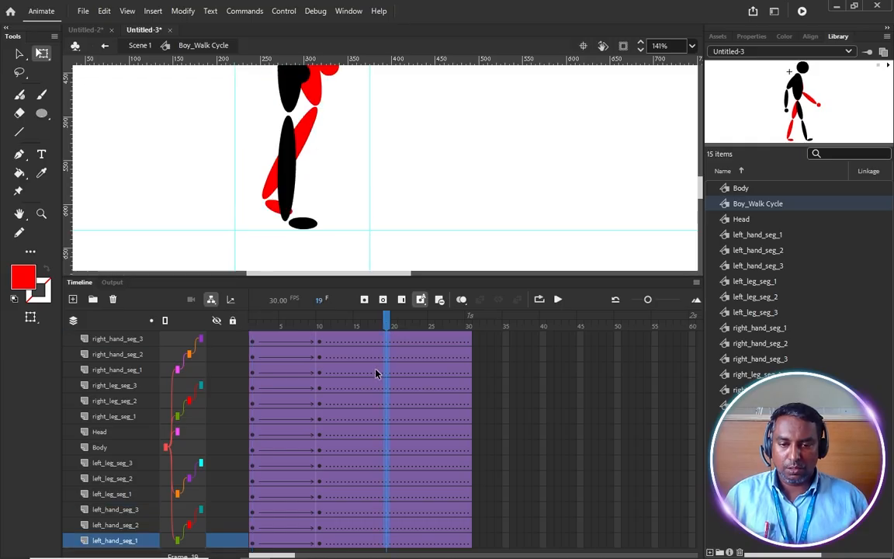
pyautogui.hotkey('ctrl', 'a')
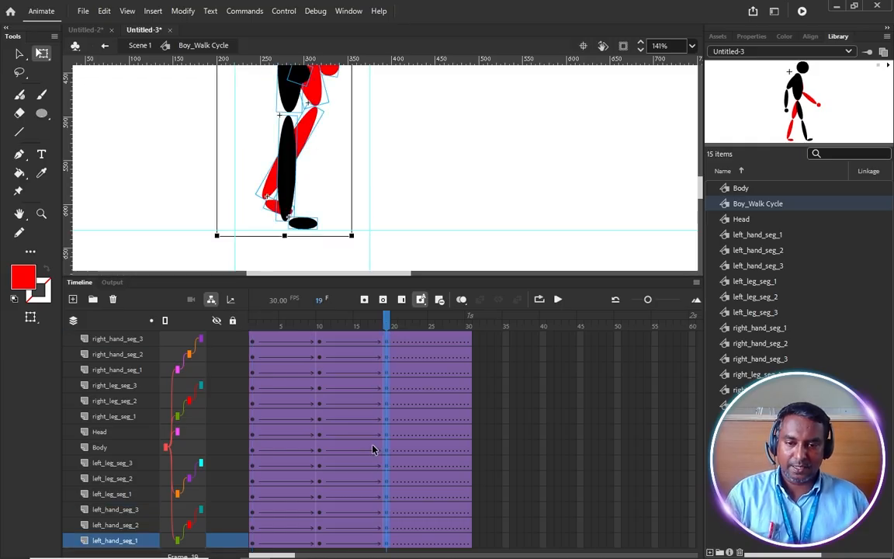
pyautogui.click(448, 156)
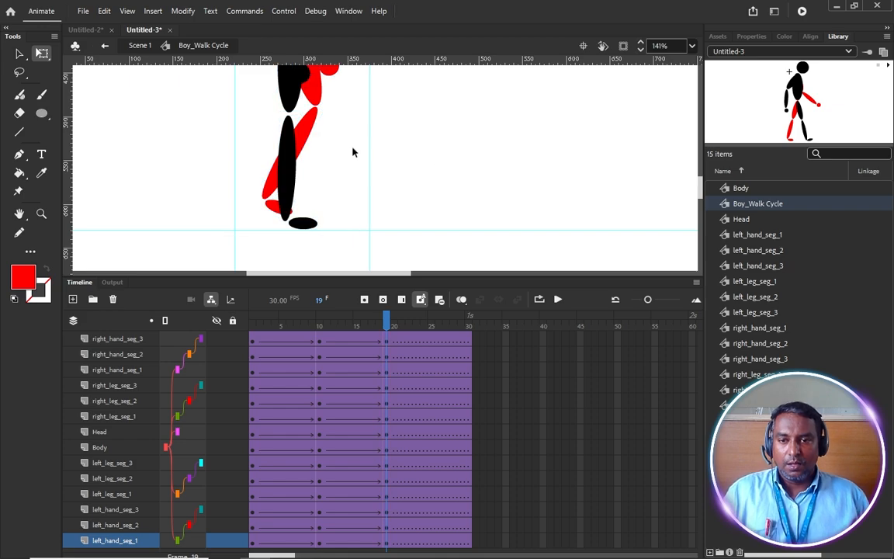
# At frame 19, rotate all three black right leg segments backward about the hip until the heel reaches the rear vertical guide.
pyautogui.scroll(-1, 351, 194)
pyautogui.click(301, 174)
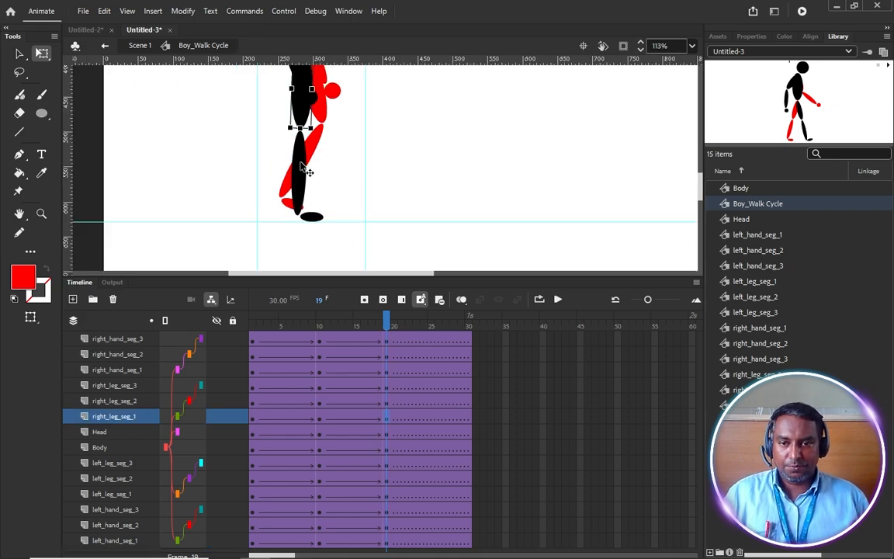
pyautogui.click(313, 218)
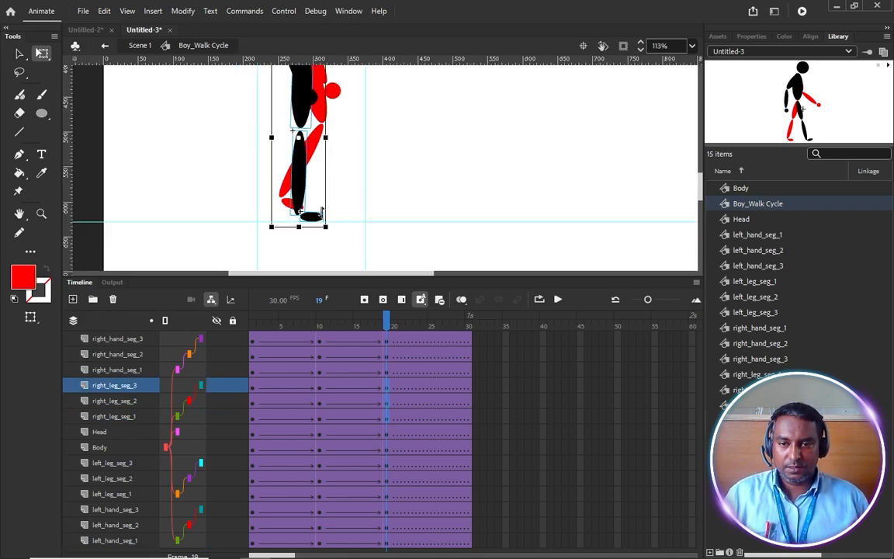
pyautogui.scroll(-1, 321, 212)
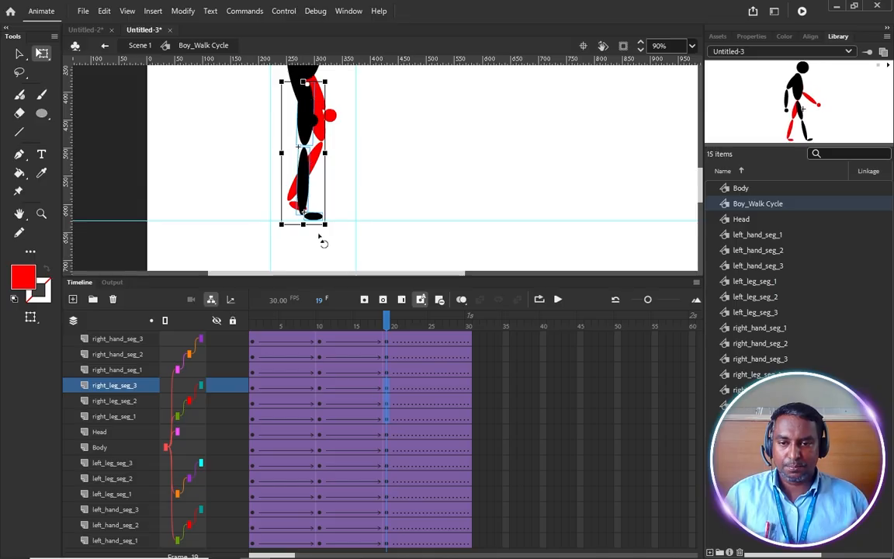
pyautogui.moveTo(319, 237); pyautogui.dragTo(300, 244)
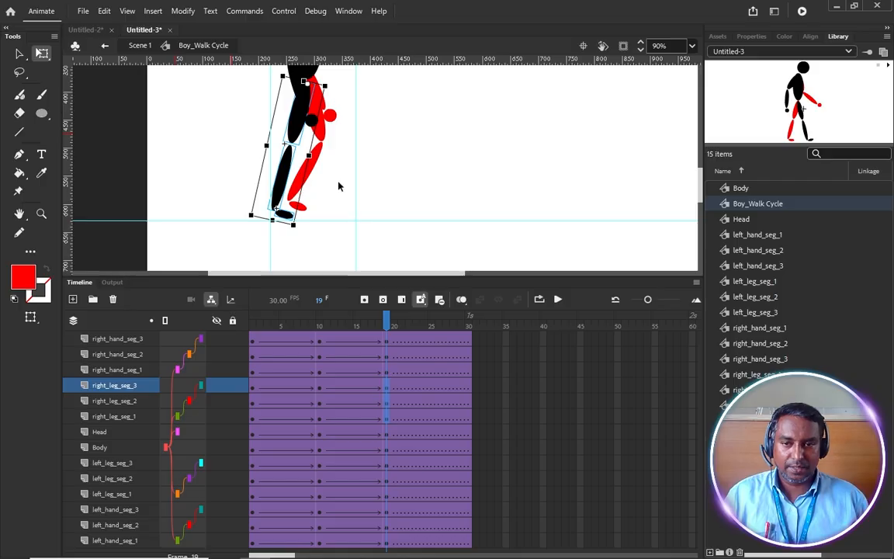
pyautogui.click(394, 201)
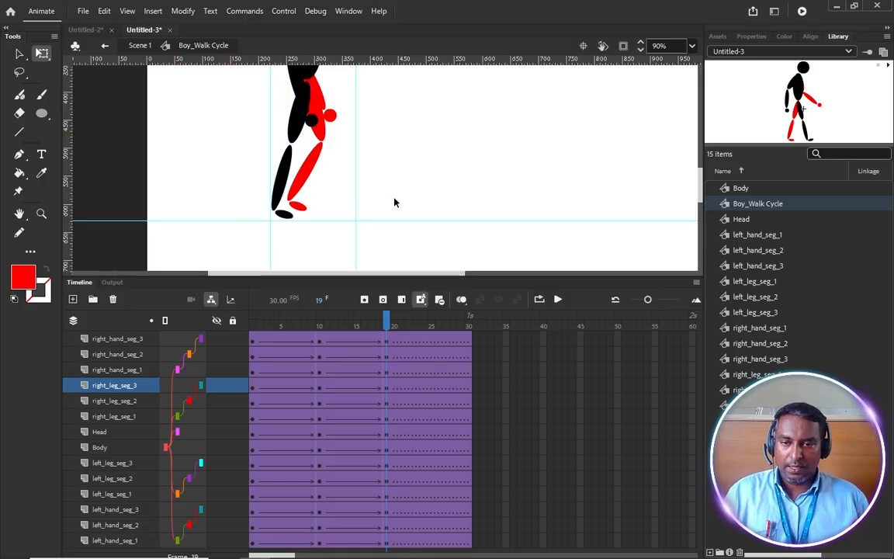
# At frame 19, nudge the whole figure down until the black foot reaches the ground guide.
pyautogui.hotkey('ctrl', 'a')
pyautogui.press('Down')
pyautogui.press('Down')
pyautogui.press('Down')
pyautogui.press('Down')
pyautogui.press('Down')
pyautogui.press('Down')
pyautogui.press('Down')
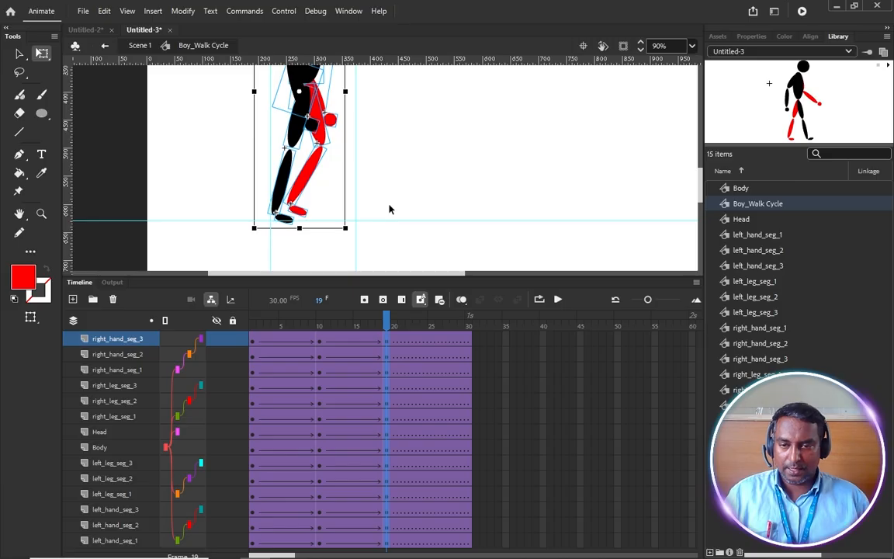
pyautogui.click(373, 189)
# At frame 19, rotate the black right foot about the ankle until it lies flat along the ground guide.
pyautogui.scroll(4, 287, 215)
pyautogui.click(287, 218)
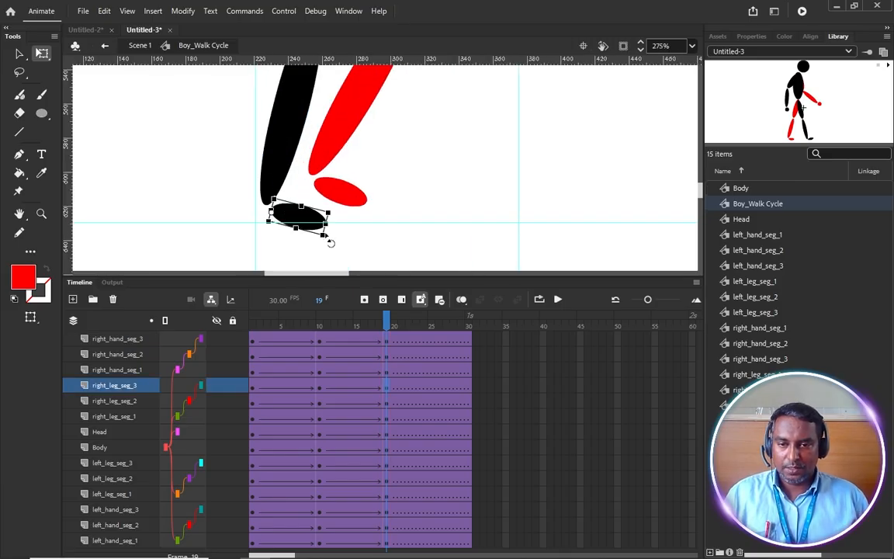
pyautogui.moveTo(332, 247); pyautogui.dragTo(343, 240)
pyautogui.click(338, 244)
pyautogui.scroll(-6, 338, 244)
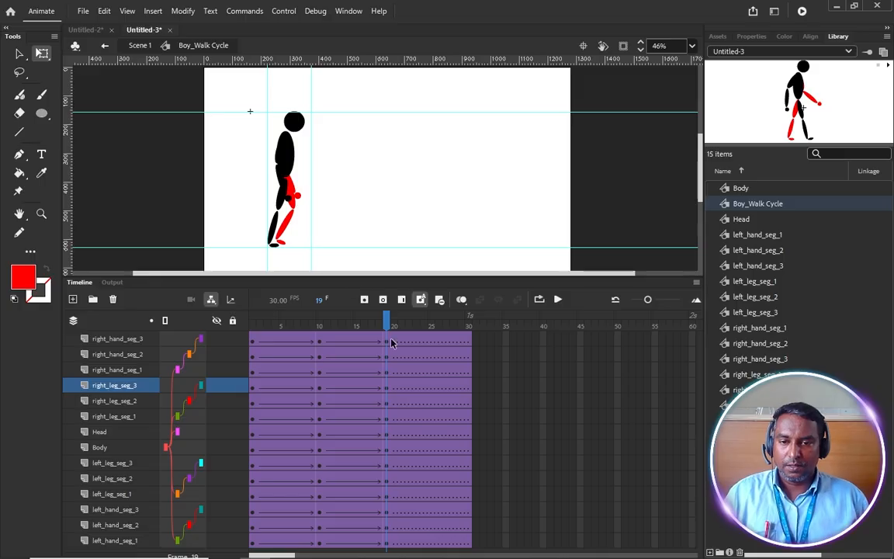
pyautogui.moveTo(386, 325); pyautogui.dragTo(385, 363)
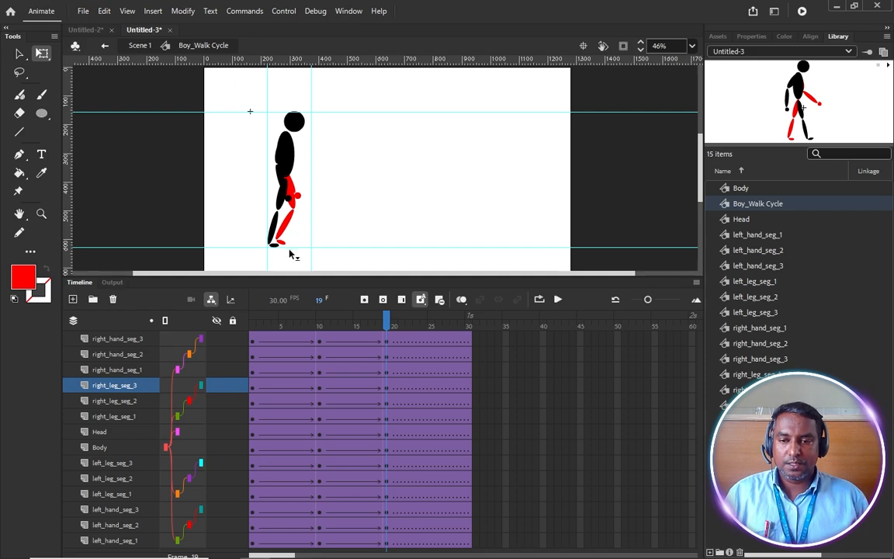
# At frame 19, rotate the red left lower leg and foot forward about the knee until the toes pass the front vertical guide.
pyautogui.scroll(5, 289, 254)
pyautogui.click(278, 180)
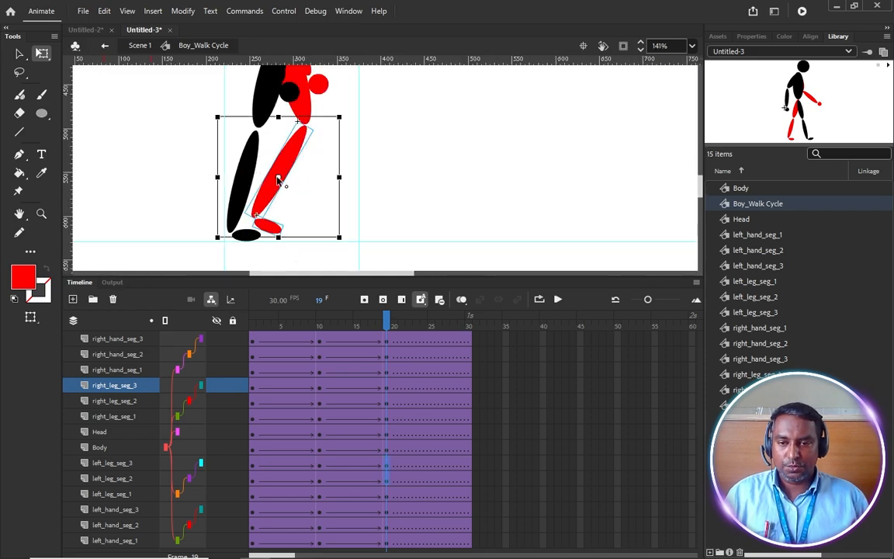
pyautogui.moveTo(278, 178); pyautogui.dragTo(295, 130)
pyautogui.moveTo(343, 235); pyautogui.dragTo(439, 219)
pyautogui.scroll(2, 349, 195)
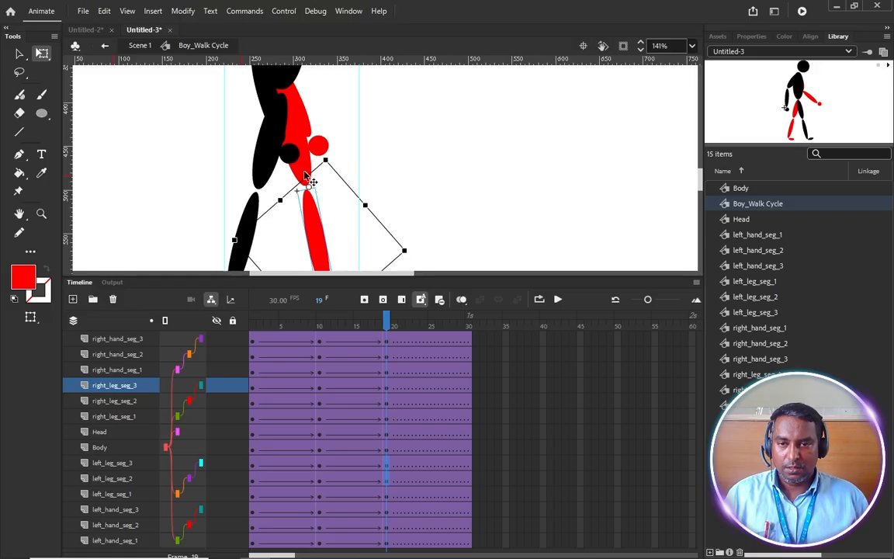
pyautogui.click(312, 192)
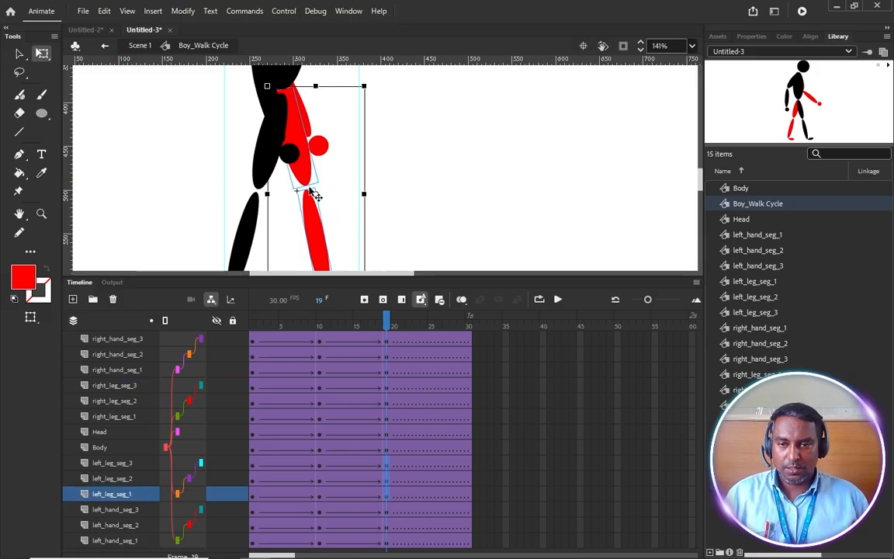
pyautogui.click(444, 194)
pyautogui.scroll(-2, 392, 208)
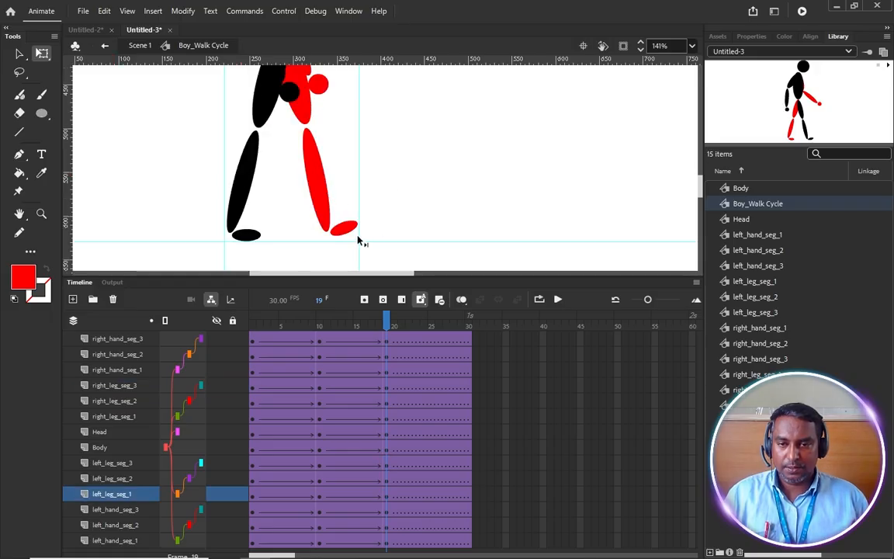
pyautogui.moveTo(359, 241); pyautogui.dragTo(305, 134)
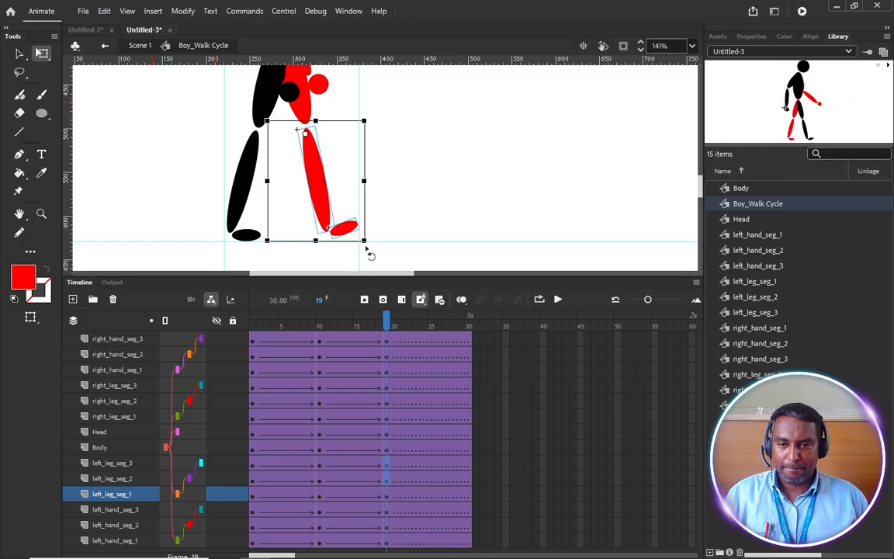
pyautogui.moveTo(370, 255); pyautogui.dragTo(380, 233)
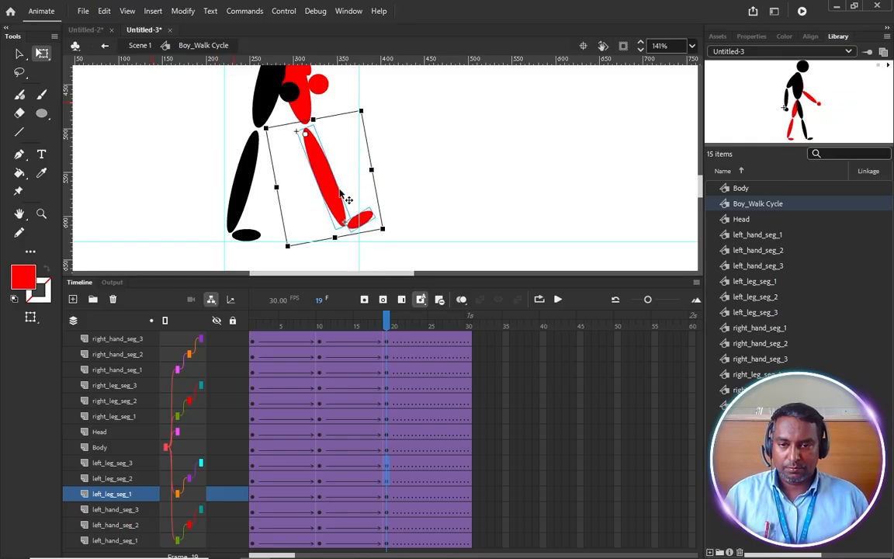
# At frame 19, rotate the whole red left leg back about the hip to the front vertical guide and level its foot.
pyautogui.keyDown('shift'); pyautogui.click(303, 107); pyautogui.keyUp('shift')
pyautogui.scroll(1, 319, 153)
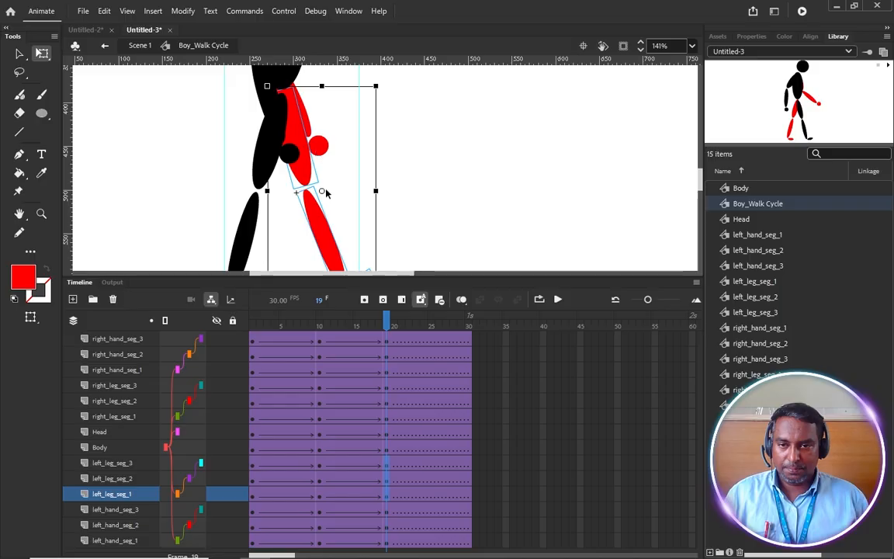
pyautogui.scroll(-1, 375, 243)
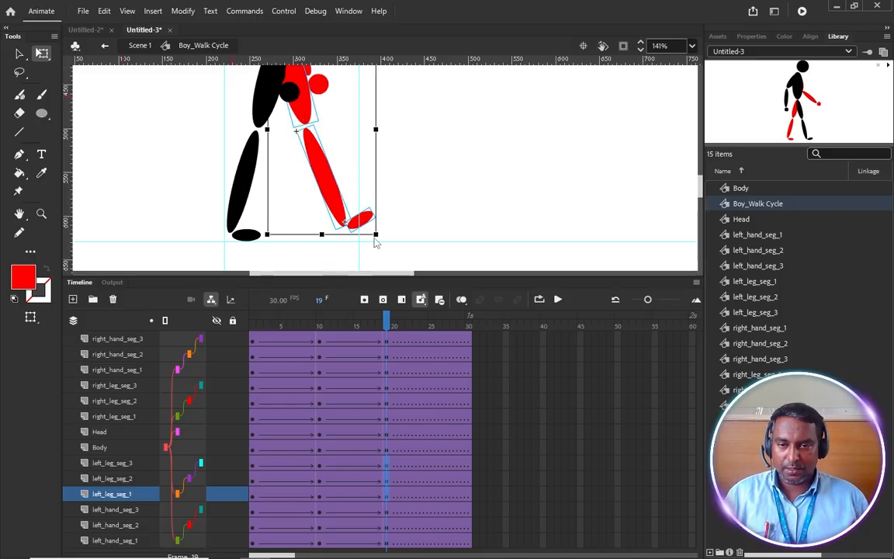
pyautogui.moveTo(384, 242); pyautogui.dragTo(367, 248)
pyautogui.click(371, 253)
pyautogui.click(354, 226)
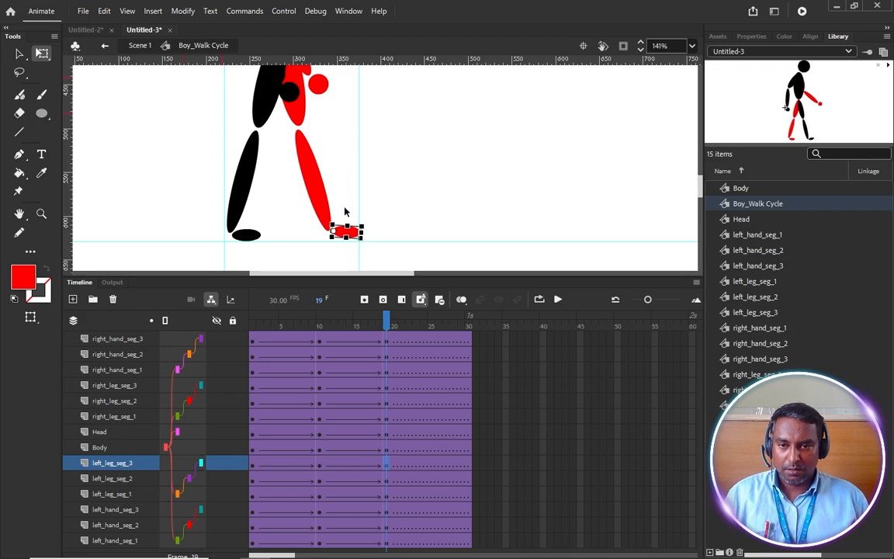
# At frame 19, nudge the whole red left leg down and slightly left until the foot meets the ground guide, checking the motion.
pyautogui.click(307, 169)
pyautogui.click(299, 116)
pyautogui.scroll(2, 396, 128)
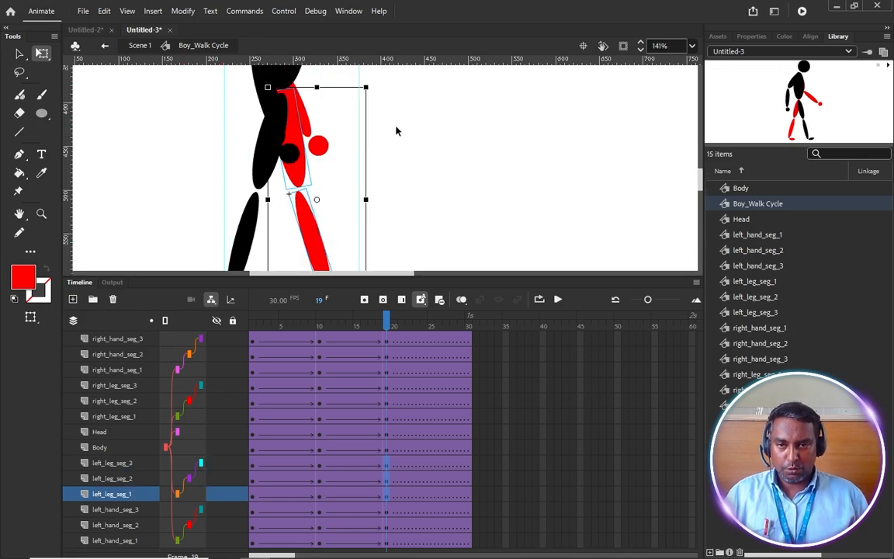
pyautogui.press('Down')
pyautogui.press('Down')
pyautogui.press('Down')
pyautogui.press('Down')
pyautogui.press('Down')
pyautogui.press('Down')
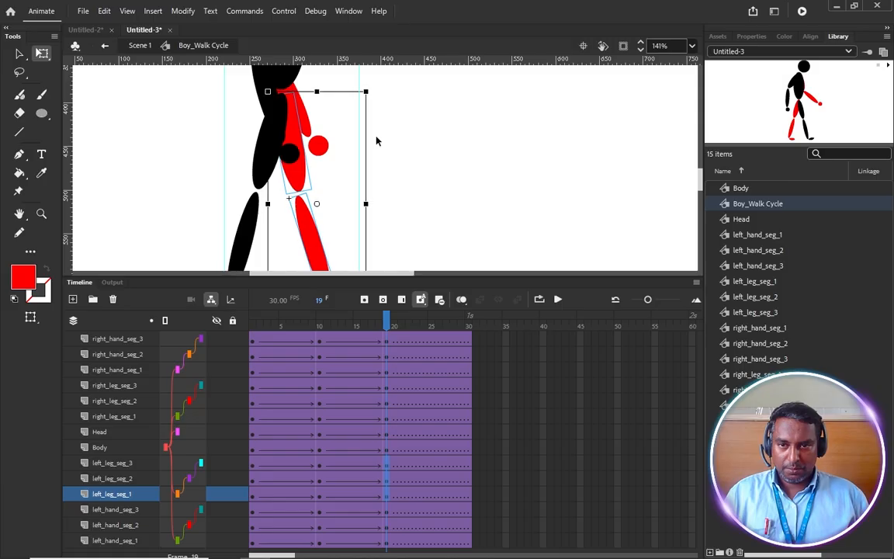
pyautogui.press('Left')
pyautogui.press('Left')
pyautogui.scroll(-5, 377, 140)
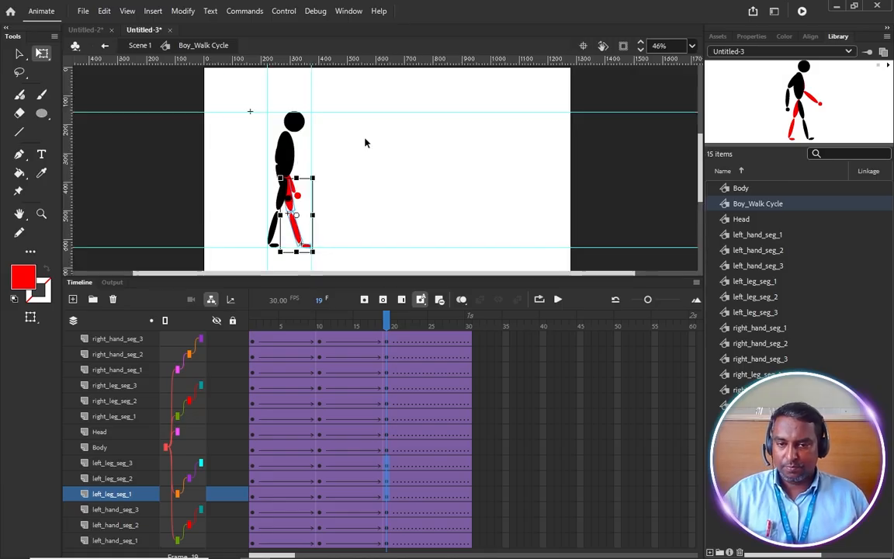
pyautogui.click(378, 318)
pyautogui.moveTo(379, 319); pyautogui.dragTo(410, 375)
pyautogui.moveTo(407, 319); pyautogui.dragTo(386, 370)
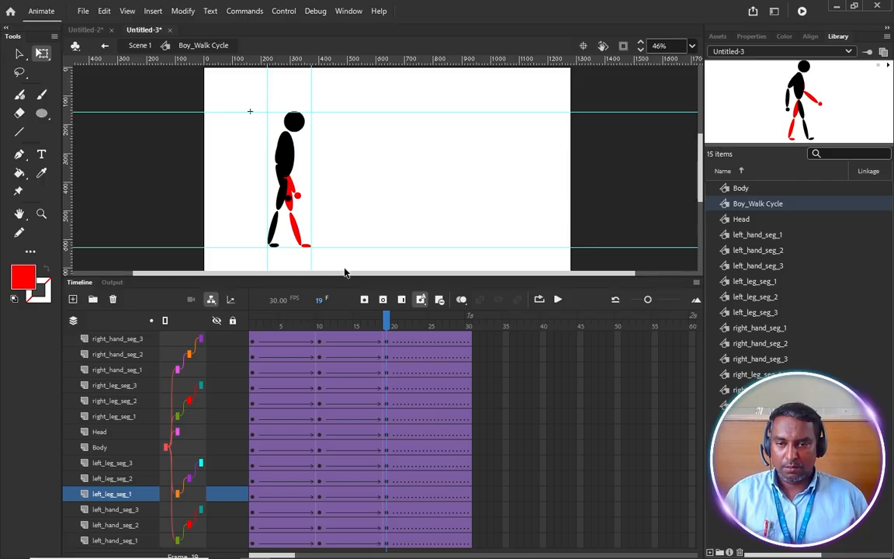
# At frame 19, rotate the red left foot about the ankle so its toes tilt upward, and check the motion.
pyautogui.keyDown('ctrl'); pyautogui.scroll(3, 268, 229); pyautogui.keyUp('ctrl')
pyautogui.moveTo(268, 172); pyautogui.dragTo(234, 242)
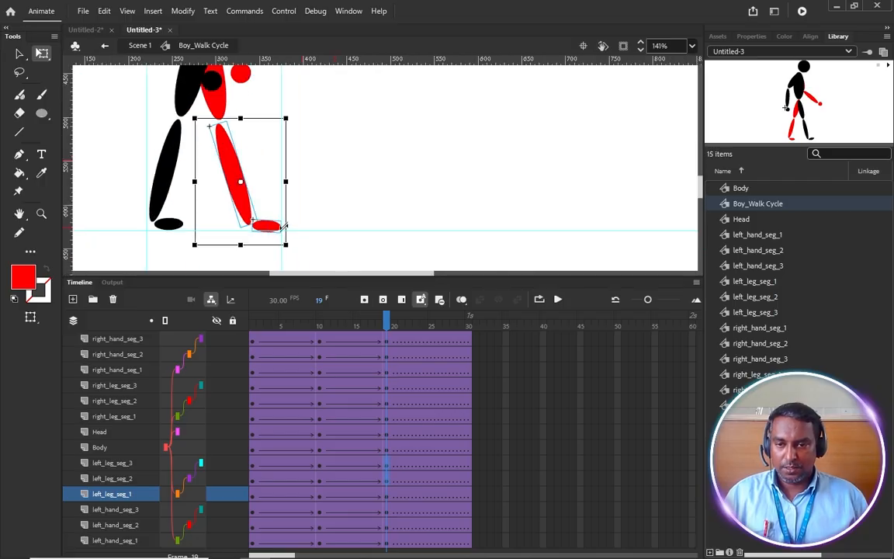
pyautogui.click(279, 233)
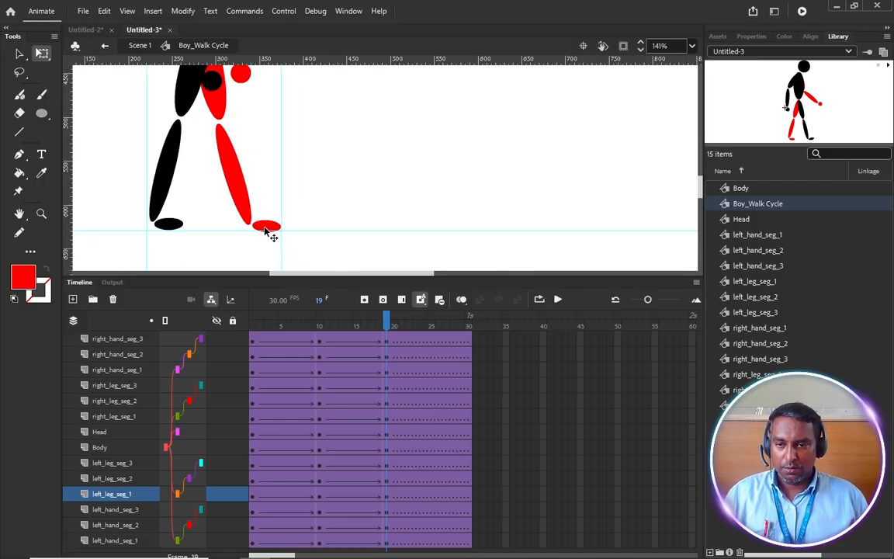
pyautogui.keyDown('ctrl'); pyautogui.scroll(2, 268, 230); pyautogui.keyUp('ctrl')
pyautogui.click(268, 225)
pyautogui.moveTo(310, 223); pyautogui.dragTo(303, 204)
pyautogui.keyDown('shift'); pyautogui.click(216, 171); pyautogui.keyUp('shift')
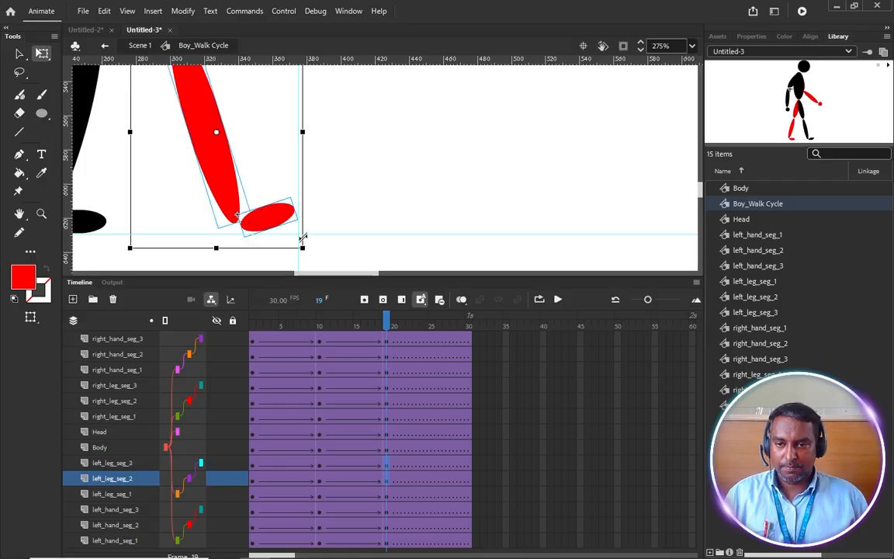
pyautogui.keyDown('ctrl'); pyautogui.scroll(-2, 298, 241); pyautogui.keyUp('ctrl')
pyautogui.moveTo(382, 323); pyautogui.dragTo(388, 399)
pyautogui.hotkey('ctrl', '2')
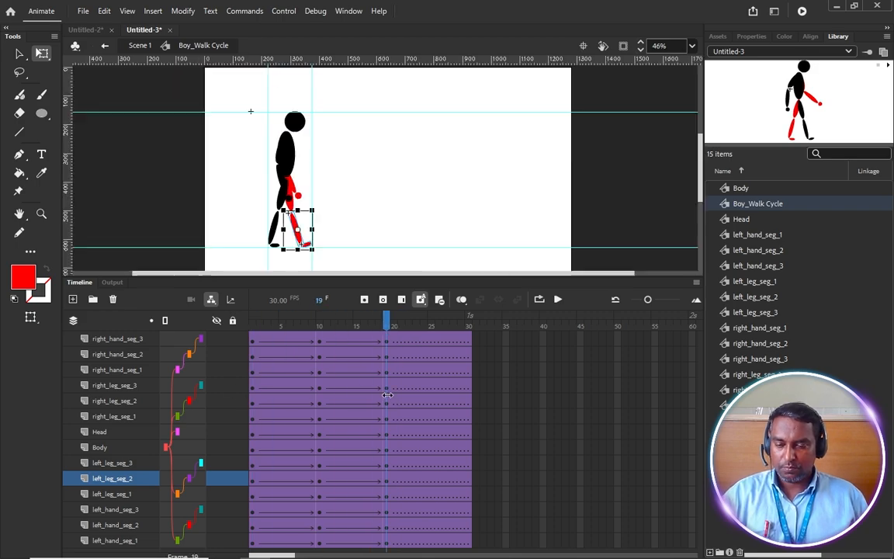
pyautogui.moveTo(389, 336); pyautogui.dragTo(386, 403)
# At frame 19, rotate all three black right arm segments forward about the shoulder, using the frame 1 pose as reference.
pyautogui.scroll(5, 340, 195)
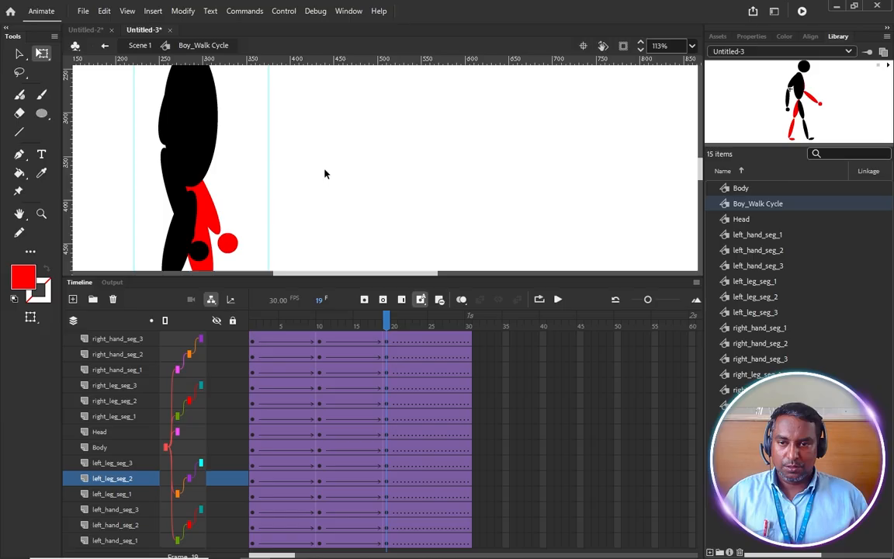
pyautogui.click(179, 123)
pyautogui.scroll(-4, 194, 147)
pyautogui.moveTo(399, 339); pyautogui.dragTo(235, 319)
pyautogui.click(384, 321)
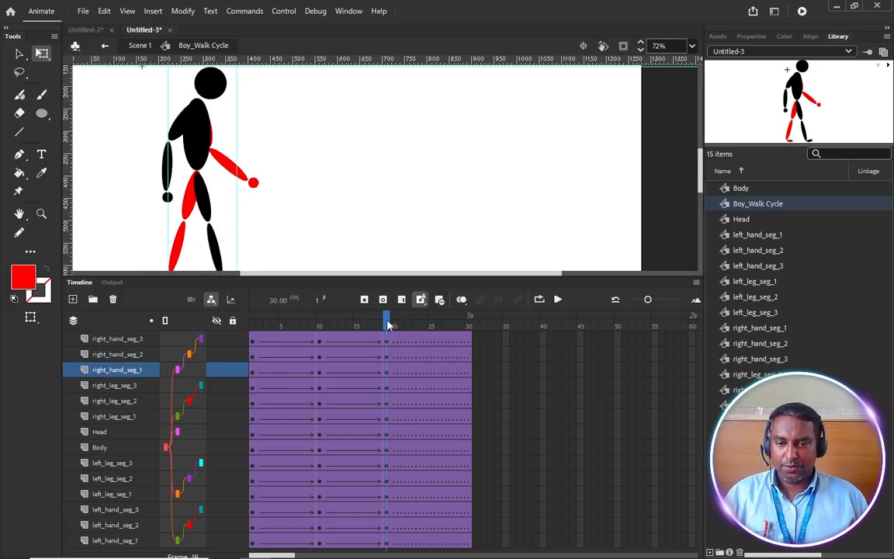
pyautogui.click(189, 136)
pyautogui.click(193, 180)
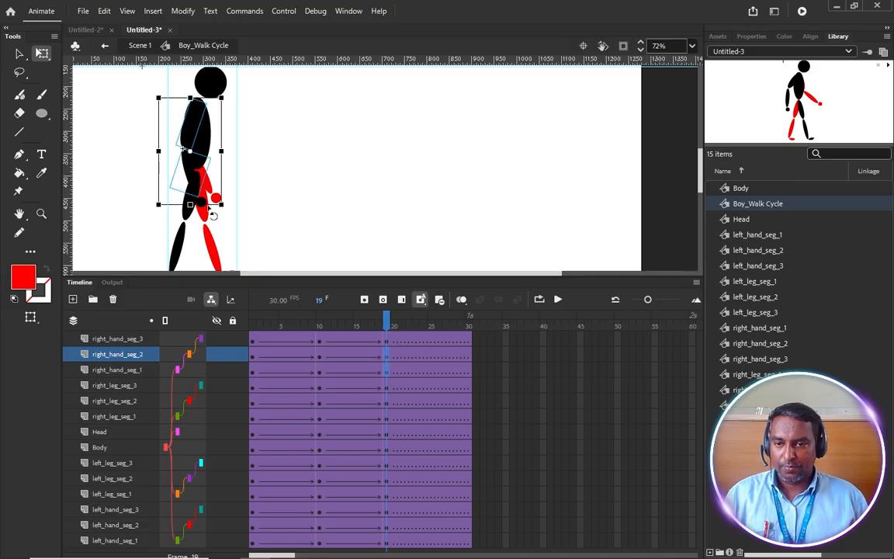
pyautogui.scroll(2, 202, 202)
pyautogui.click(203, 207)
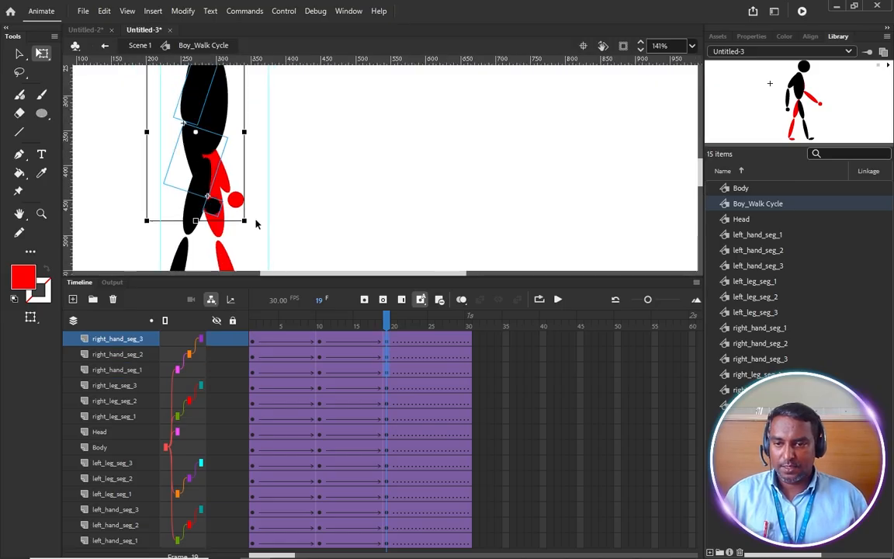
pyautogui.scroll(-2, 235, 221)
pyautogui.moveTo(217, 164); pyautogui.dragTo(221, 109)
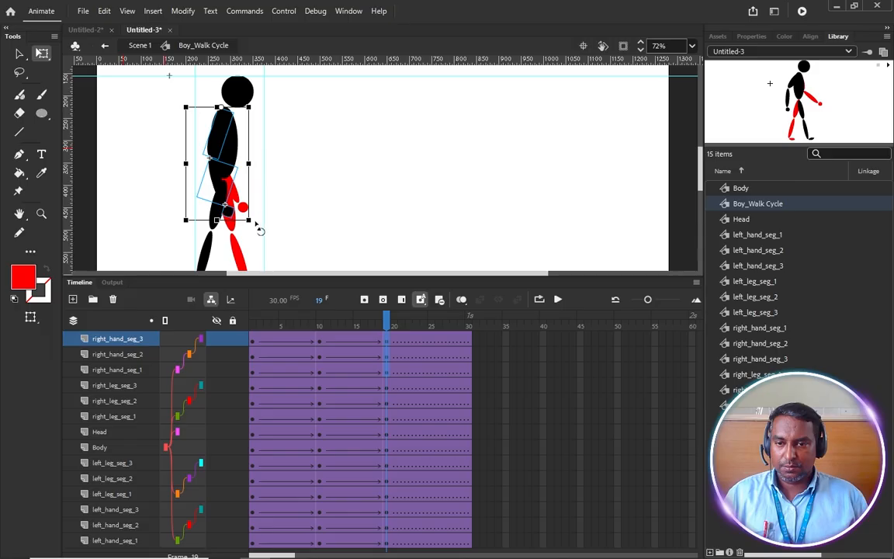
pyautogui.moveTo(259, 231); pyautogui.dragTo(303, 220)
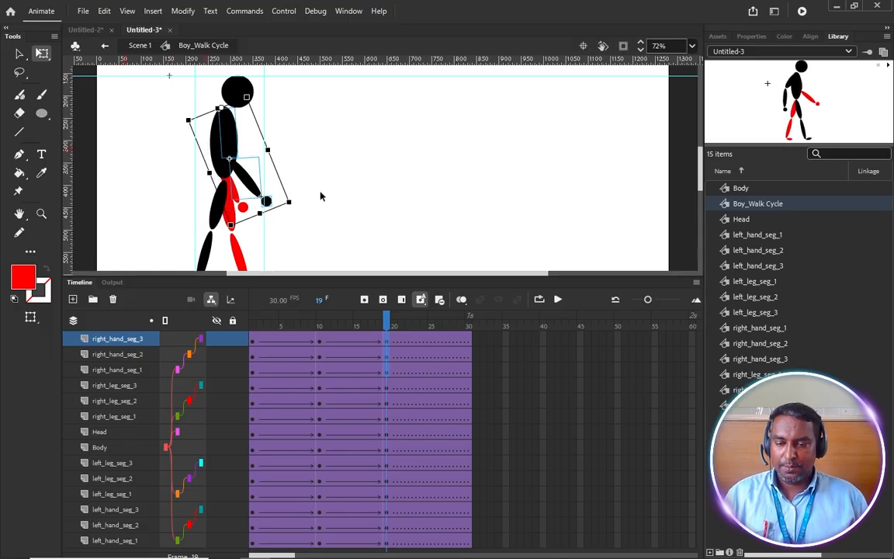
# At frame 19, rotate all three red left arm segments backward about the shoulder, showing the layers as outlines while selecting them.
pyautogui.click(165, 320)
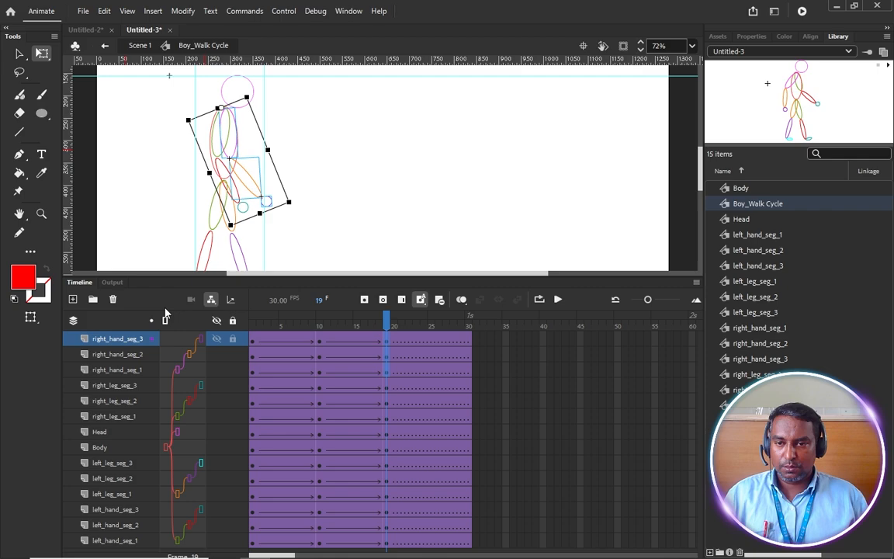
pyautogui.click(312, 153)
pyautogui.scroll(3, 241, 182)
pyautogui.click(202, 141)
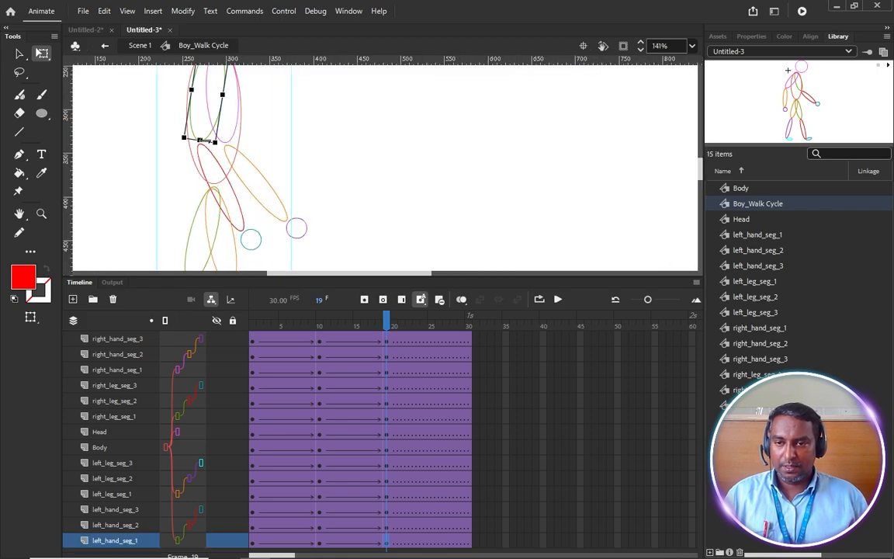
pyautogui.click(222, 170)
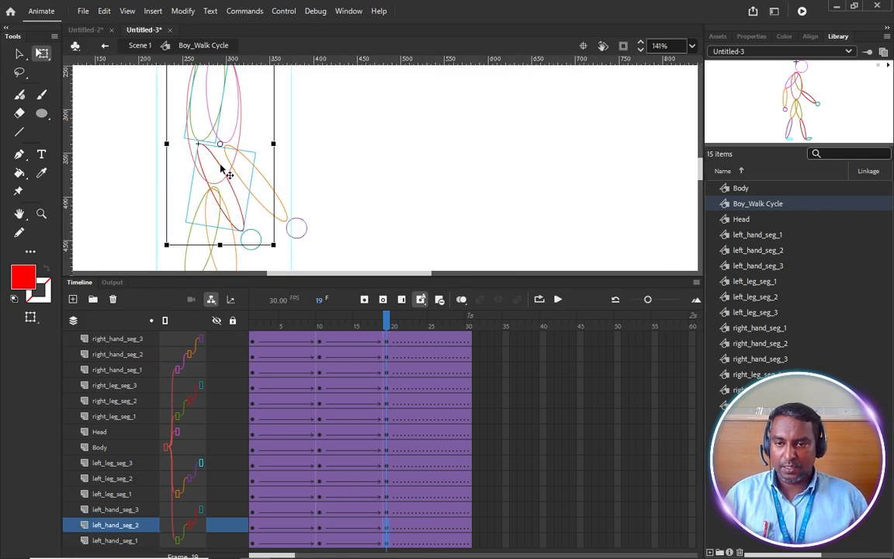
pyautogui.click(254, 236)
pyautogui.scroll(-2, 278, 227)
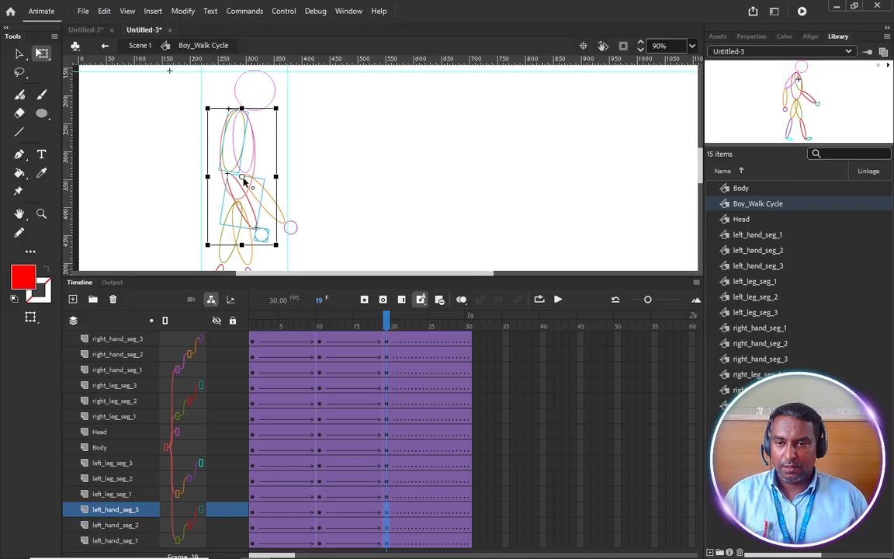
pyautogui.moveTo(243, 164); pyautogui.dragTo(241, 114)
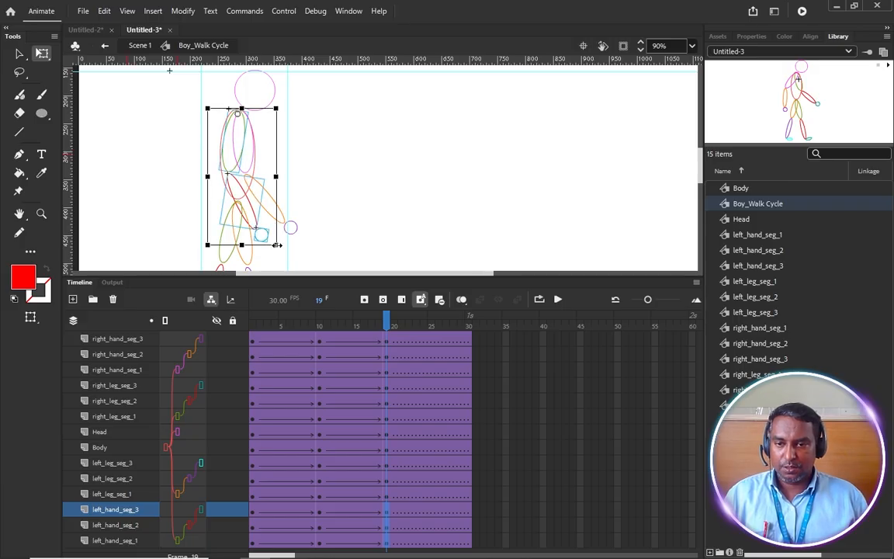
pyautogui.moveTo(280, 250); pyautogui.dragTo(212, 263)
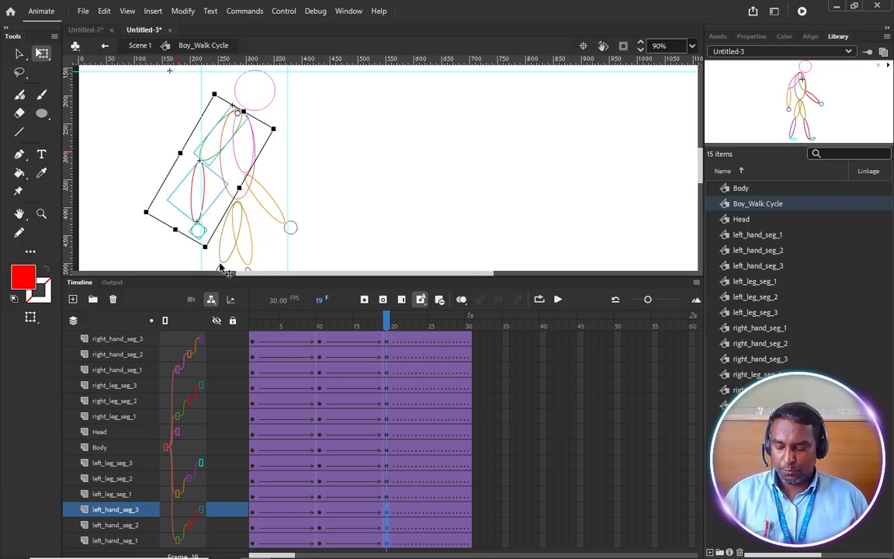
pyautogui.click(165, 321)
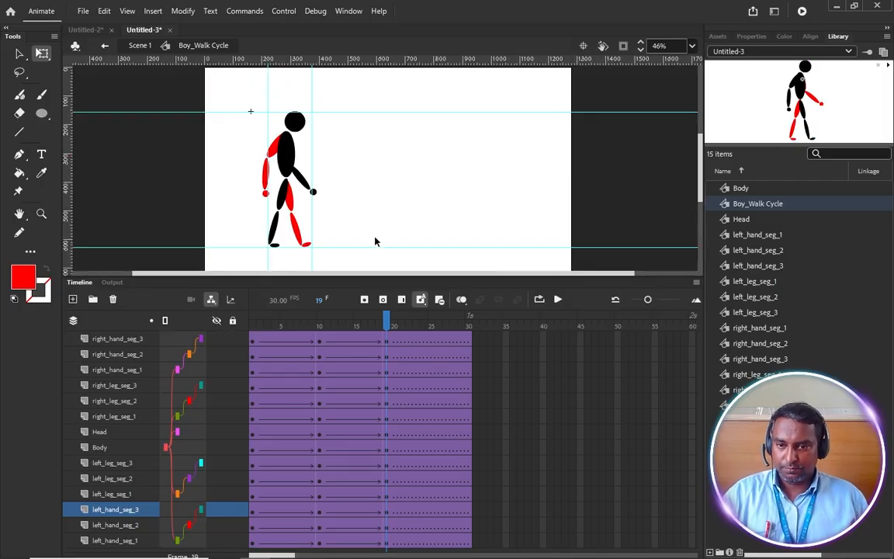
# At frame 10, rotate the red left thigh slightly backward about the hip, carrying its lower leg and foot along.
pyautogui.hotkey('ctrl', '2')
pyautogui.moveTo(375, 319); pyautogui.dragTo(316, 406)
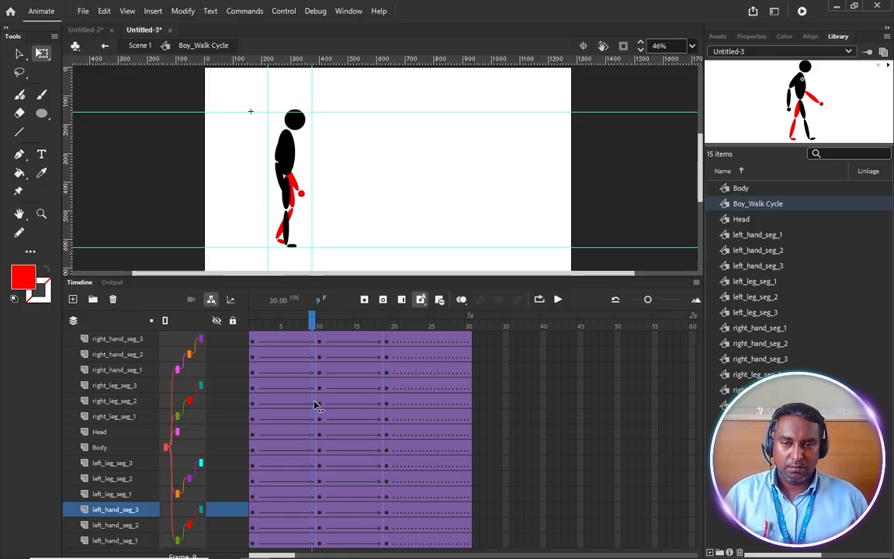
pyautogui.moveTo(317, 406)
pyautogui.mouseDown()
pyautogui.moveTo(391, 409)
pyautogui.moveTo(320, 412)
pyautogui.mouseUp()
pyautogui.scroll(5, 318, 227)
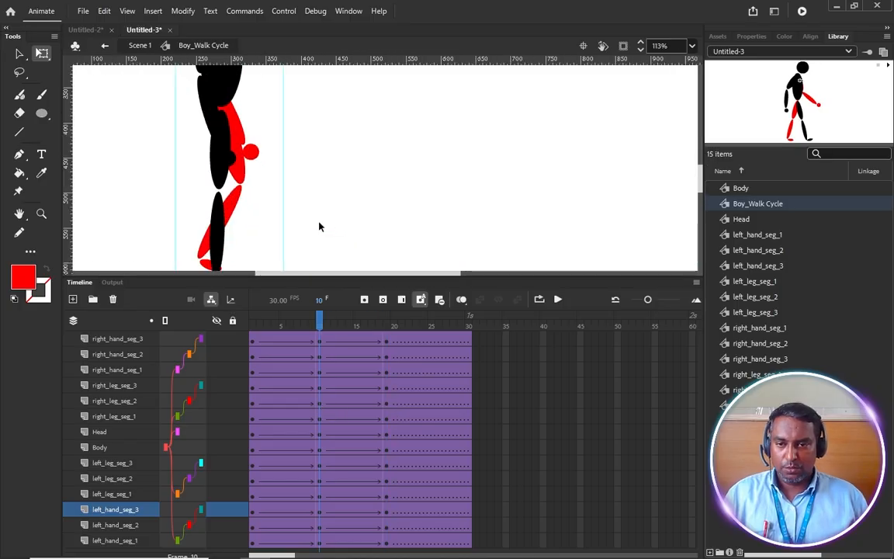
pyautogui.click(247, 180)
pyautogui.moveTo(262, 191); pyautogui.dragTo(251, 196)
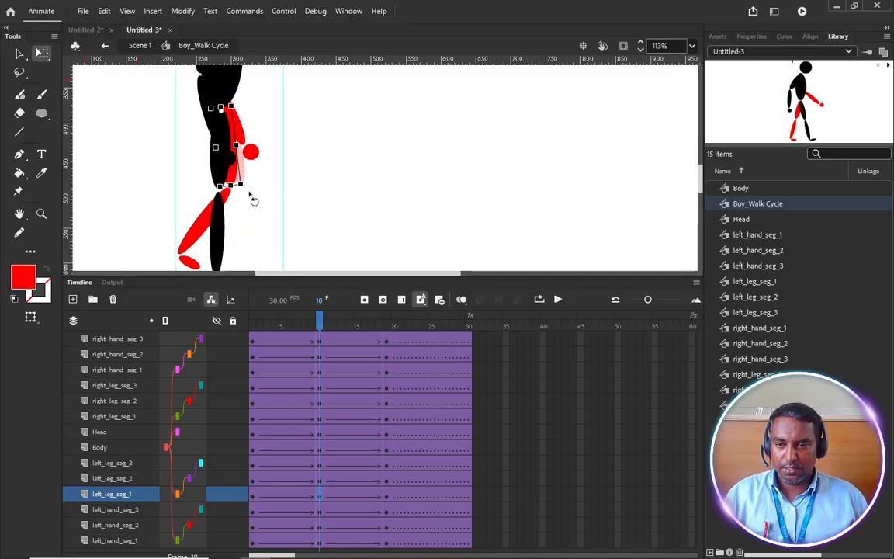
pyautogui.click(304, 206)
pyautogui.hotkey('ctrl', '2')
# Insert keyframes at frame 28 on all body-part layers, from right_hand_seg_3 down to left_hand_seg_1.
pyautogui.moveTo(319, 321); pyautogui.dragTo(388, 379)
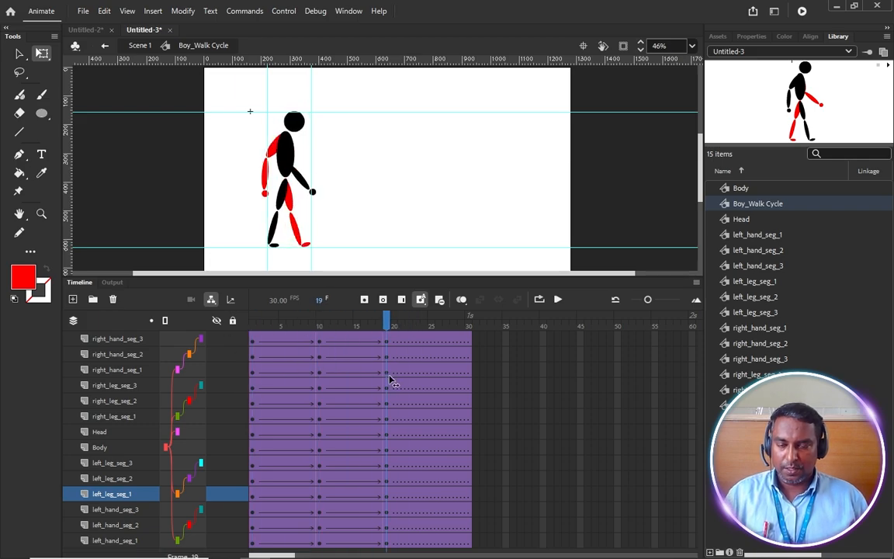
pyautogui.click(456, 344)
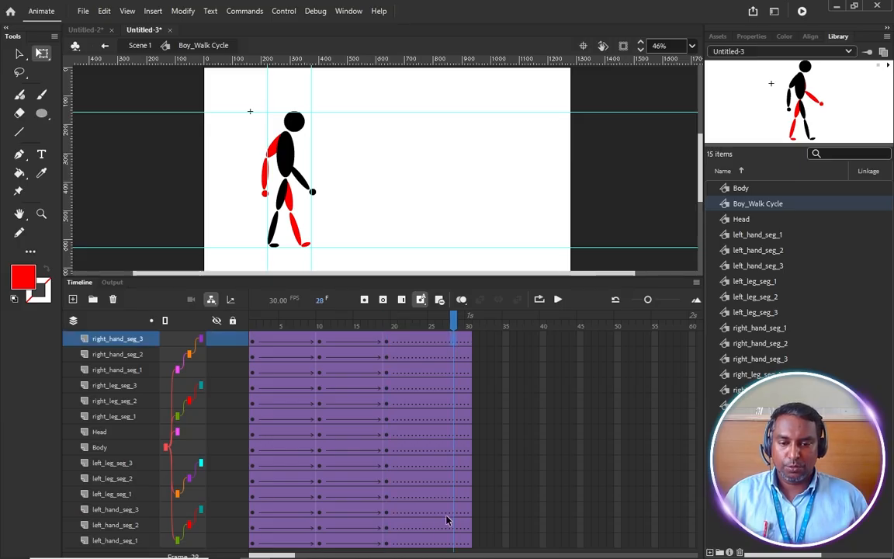
pyautogui.click(455, 543)
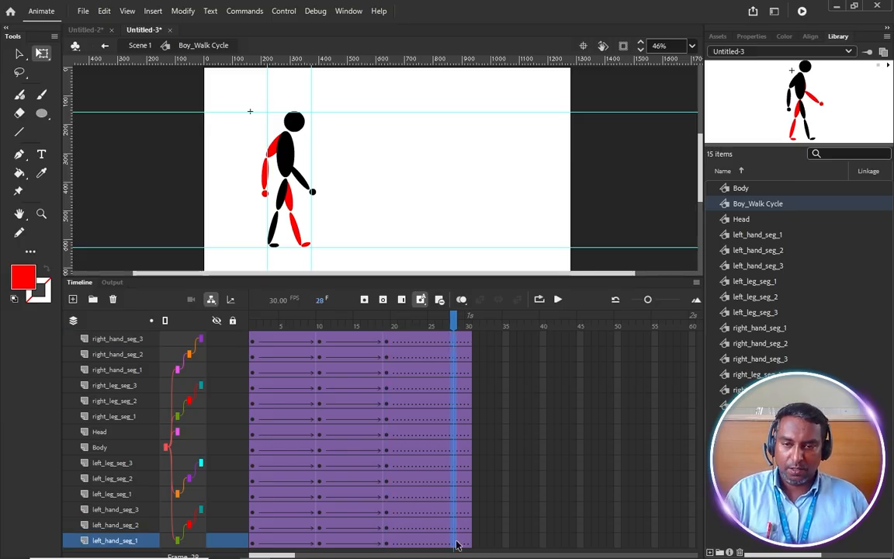
pyautogui.press('F6')
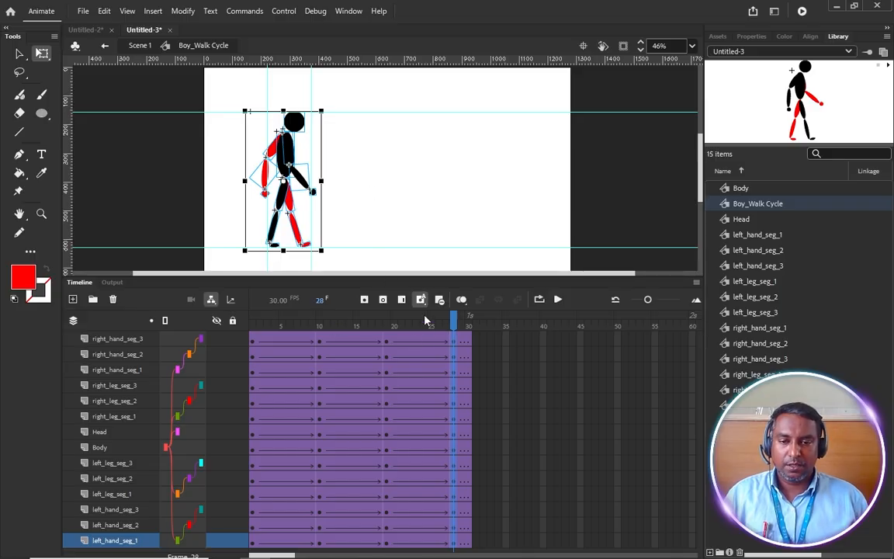
# At frame 28, rotate the whole red left leg backward about the hip until it stands nearly vertical, using the frame 10 pose as reference.
pyautogui.click(321, 326)
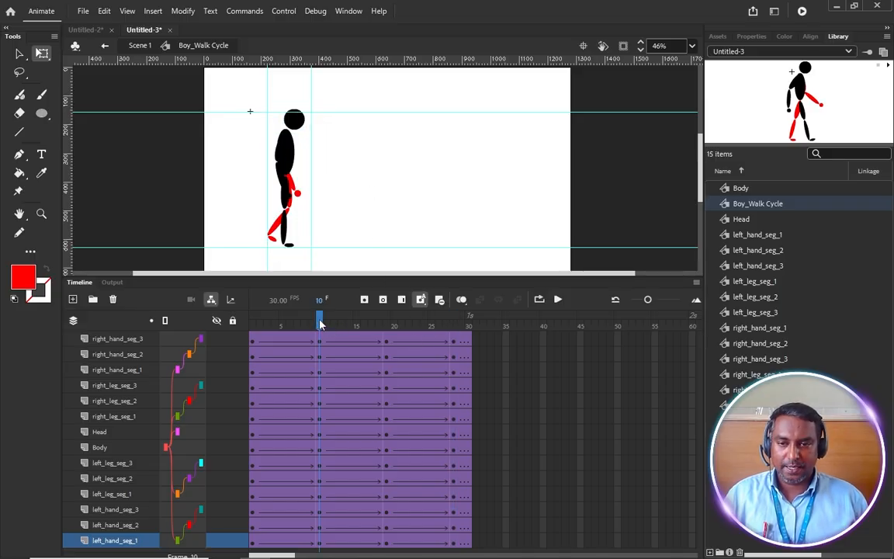
pyautogui.click(456, 326)
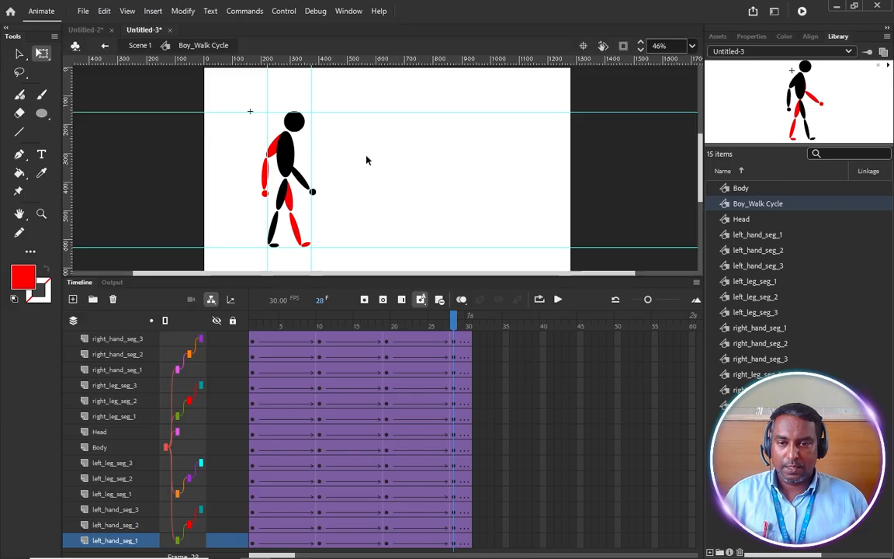
pyautogui.scroll(3, 271, 254)
pyautogui.moveTo(359, 259); pyautogui.dragTo(314, 144)
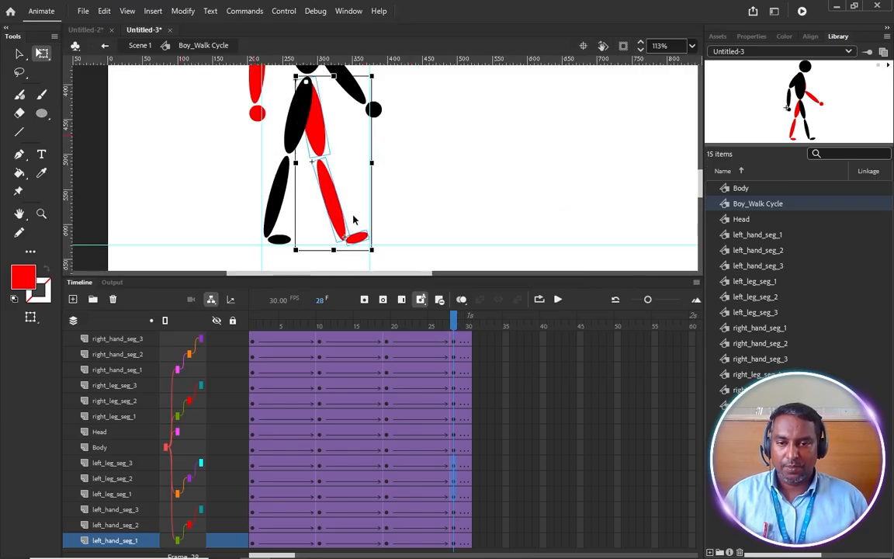
pyautogui.moveTo(378, 265); pyautogui.dragTo(340, 284)
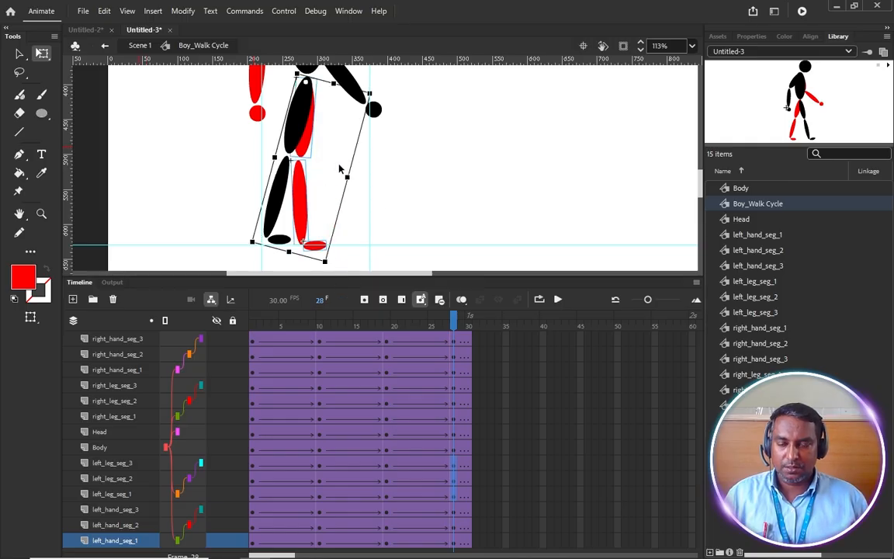
pyautogui.click(389, 187)
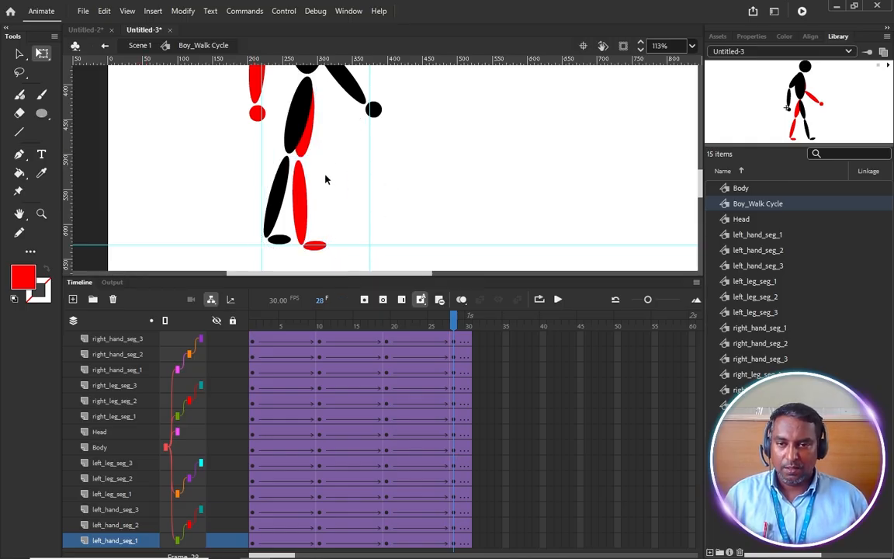
# At frame 28, select the whole figure and nudge it upward in small steps until the red foot rests just above the ground guide.
pyautogui.hotkey('ctrl', 'a')
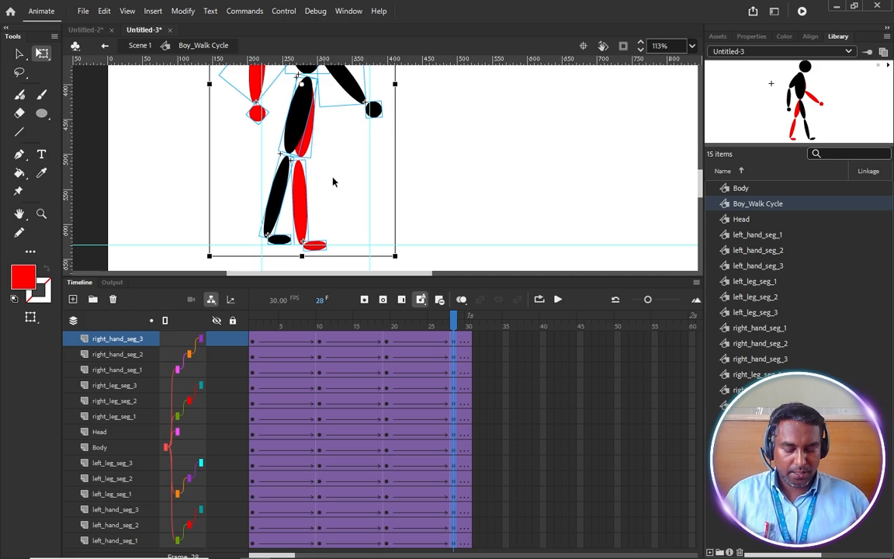
pyautogui.press('Up')
pyautogui.press('Up')
pyautogui.press('Up')
pyautogui.press('Up')
pyautogui.press('Up')
pyautogui.press('Up')
pyautogui.press('Up')
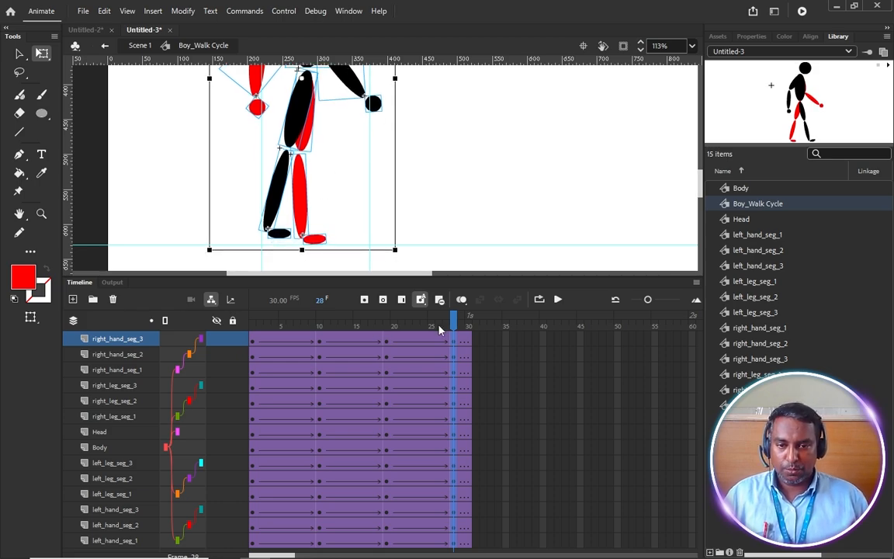
# At frame 28, bend the black right leg by rotating its thigh forward to vertical and its lower leg backward, and check the motion.
pyautogui.moveTo(453, 318)
pyautogui.mouseDown()
pyautogui.moveTo(389, 330)
pyautogui.moveTo(460, 335)
pyautogui.mouseUp()
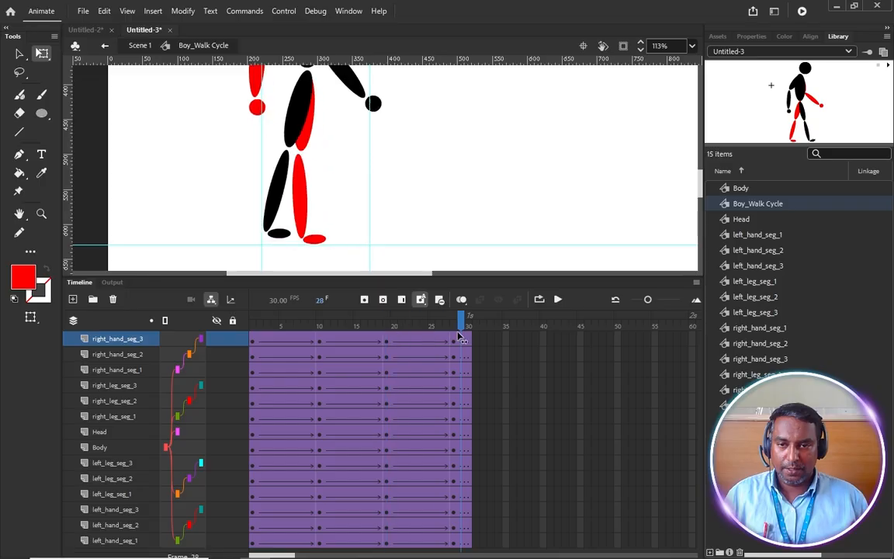
pyautogui.click(297, 157)
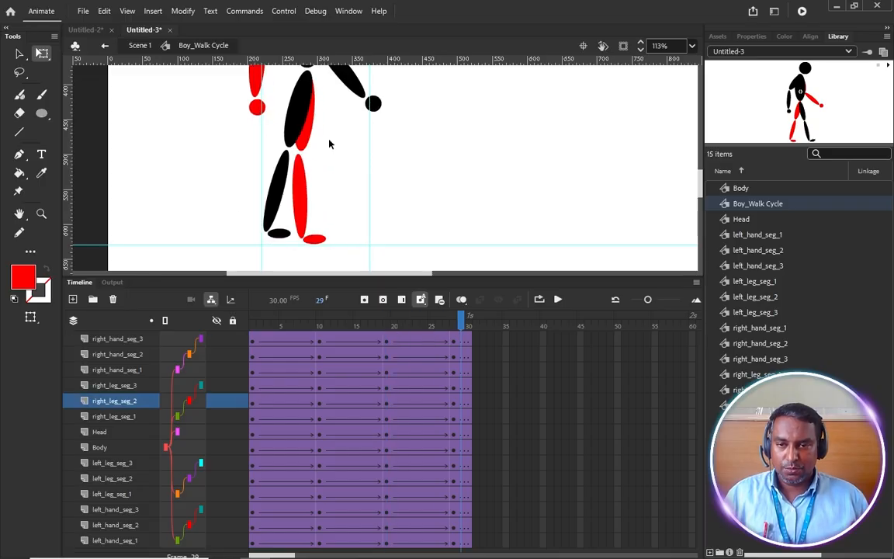
pyautogui.moveTo(466, 321); pyautogui.dragTo(457, 321)
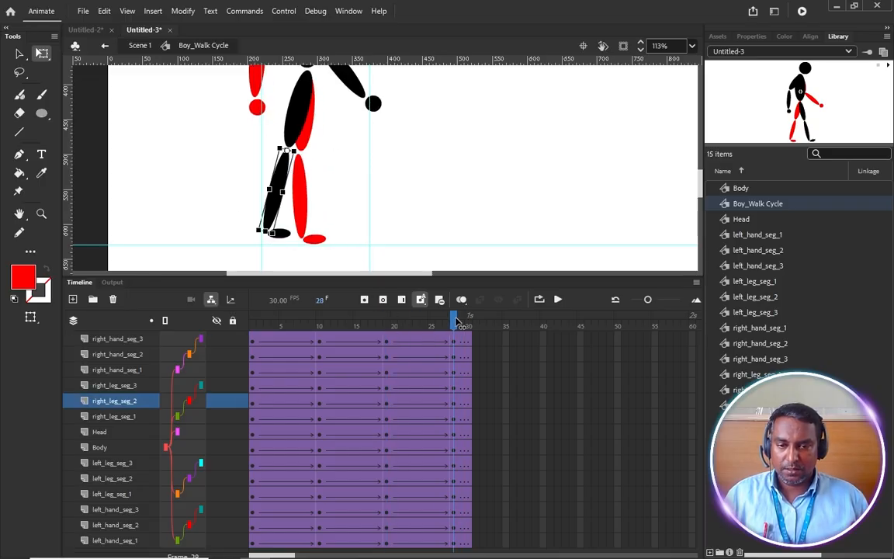
pyautogui.moveTo(283, 246); pyautogui.dragTo(244, 241)
pyautogui.click(296, 110)
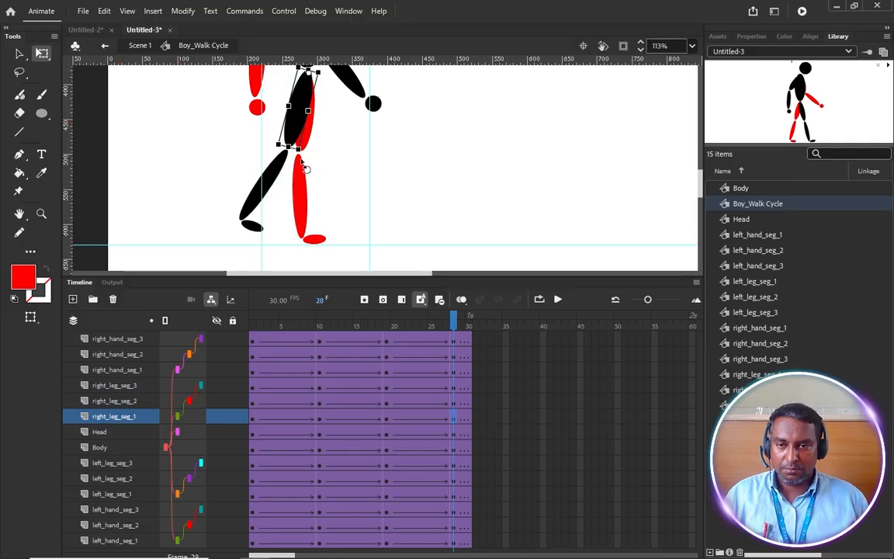
pyautogui.moveTo(305, 167); pyautogui.dragTo(327, 171)
pyautogui.click(294, 198)
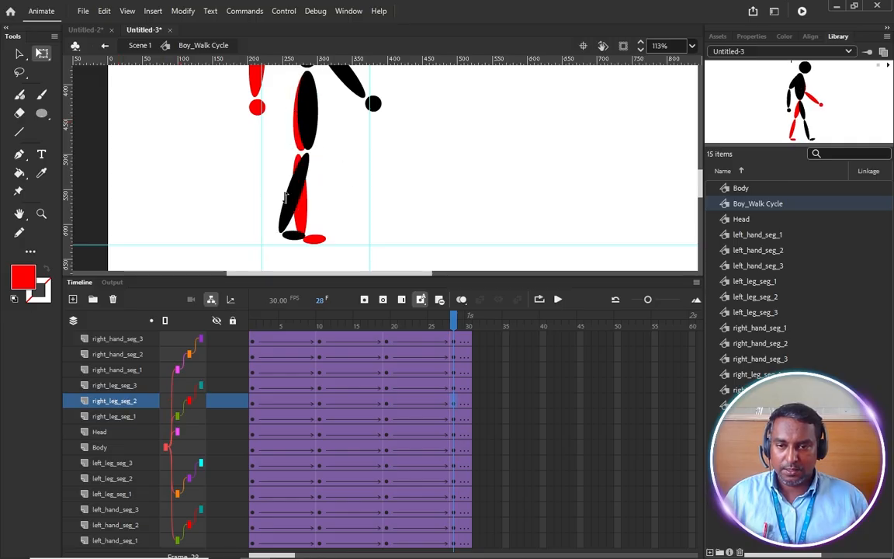
pyautogui.moveTo(282, 244); pyautogui.dragTo(274, 243)
pyautogui.moveTo(455, 327); pyautogui.dragTo(456, 372)
pyautogui.hotkey('ctrl', '2')
pyautogui.moveTo(453, 327); pyautogui.dragTo(454, 370)
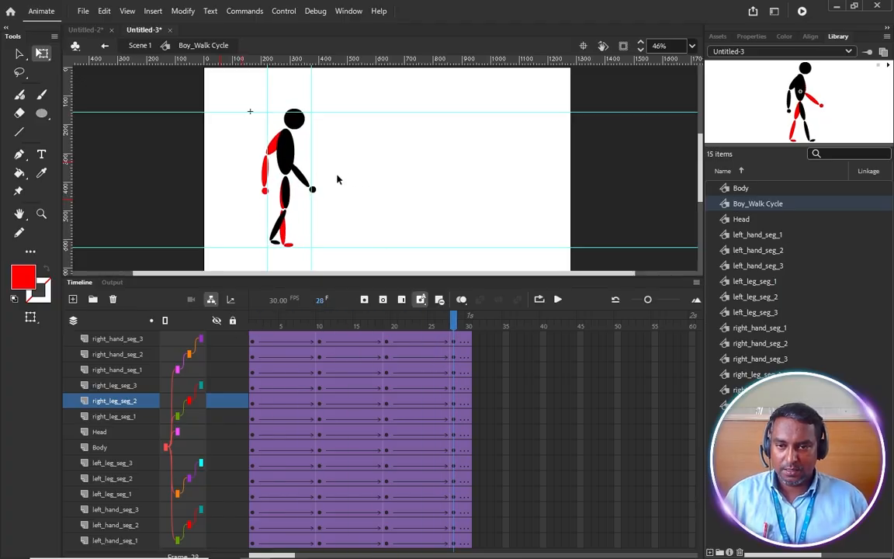
# At frame 28, rotate all three black right arm segments backward about the shoulder so the arm hangs close to the body.
pyautogui.keyDown('ctrl'); pyautogui.scroll(5, 333, 177); pyautogui.keyUp('ctrl')
pyautogui.click(245, 116)
pyautogui.click(293, 195)
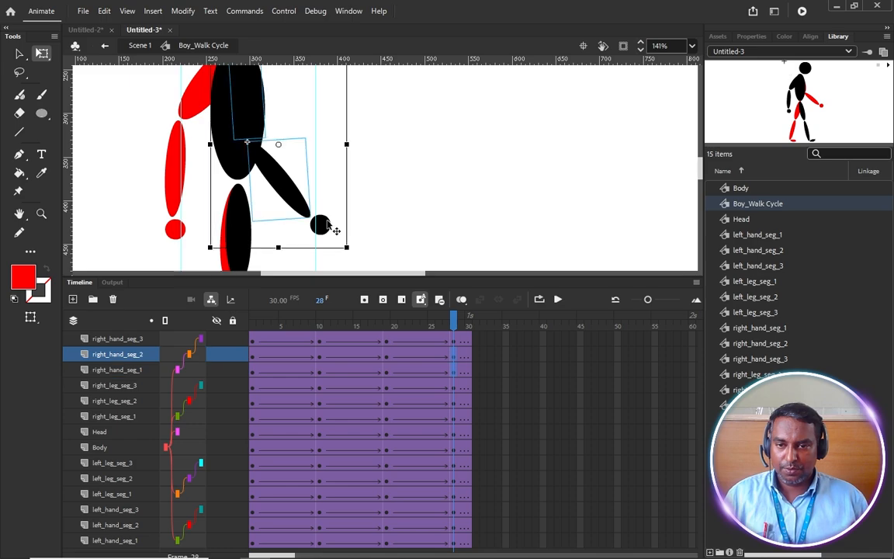
pyautogui.click(321, 224)
pyautogui.scroll(-2, 322, 223)
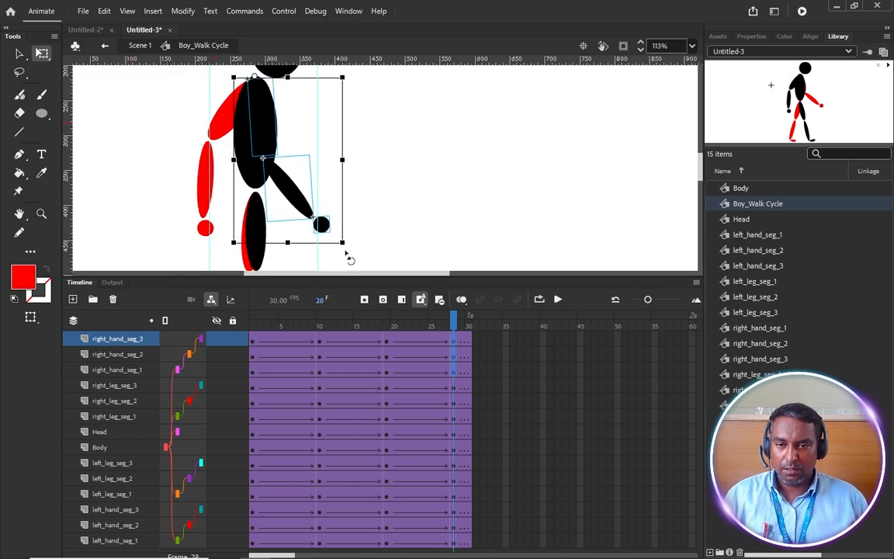
pyautogui.moveTo(346, 254); pyautogui.dragTo(309, 280)
# At frame 28, rotate all three red left arm segments forward about the shoulder, bringing the arm in behind the torso.
pyautogui.click(189, 138)
pyautogui.moveTo(164, 81); pyautogui.dragTo(220, 241)
pyautogui.scroll(3, 213, 225)
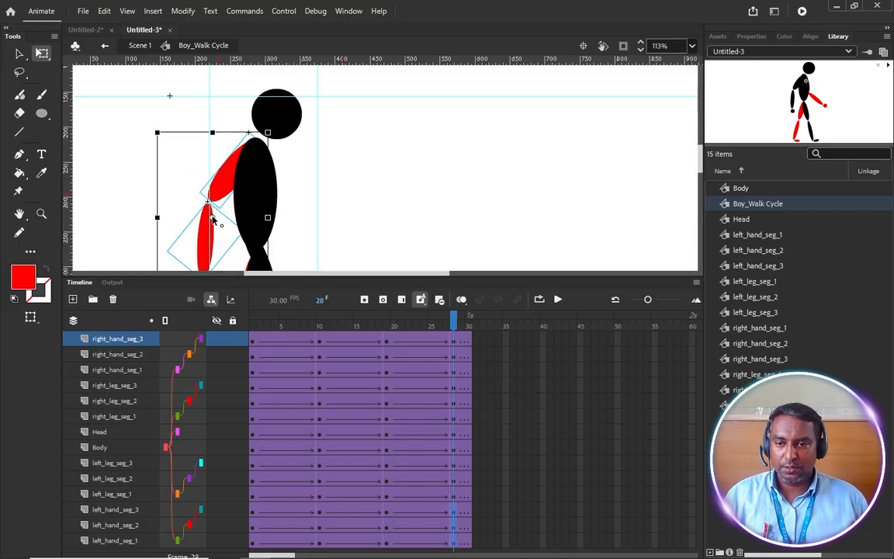
pyautogui.scroll(-3, 233, 144)
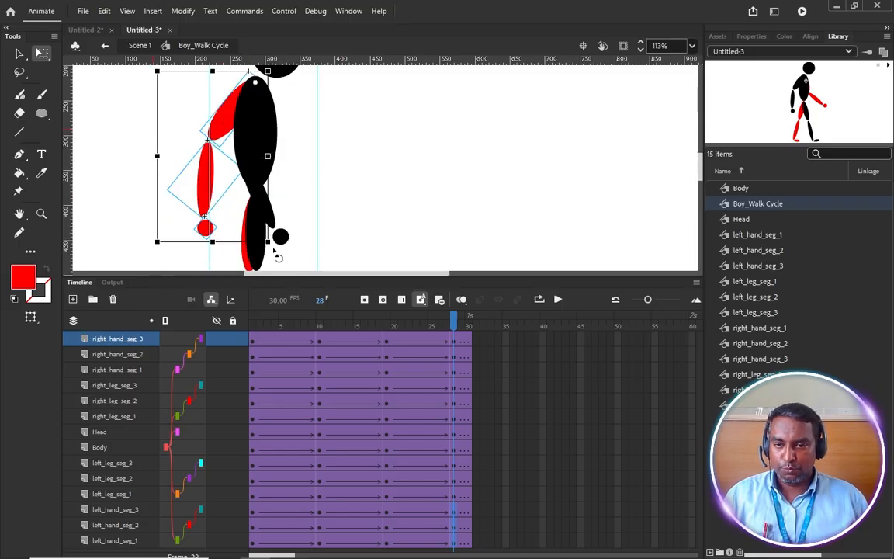
pyautogui.moveTo(277, 257); pyautogui.dragTo(332, 261)
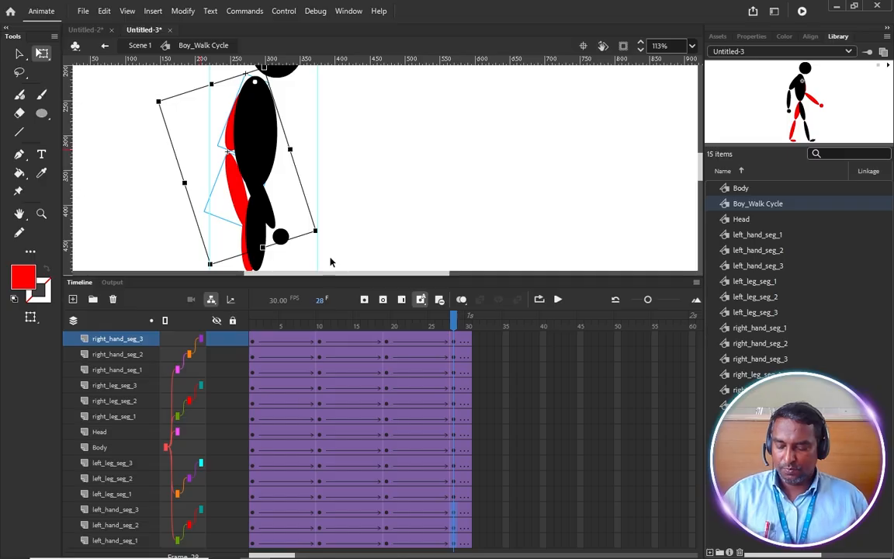
pyautogui.hotkey('ctrl', '2')
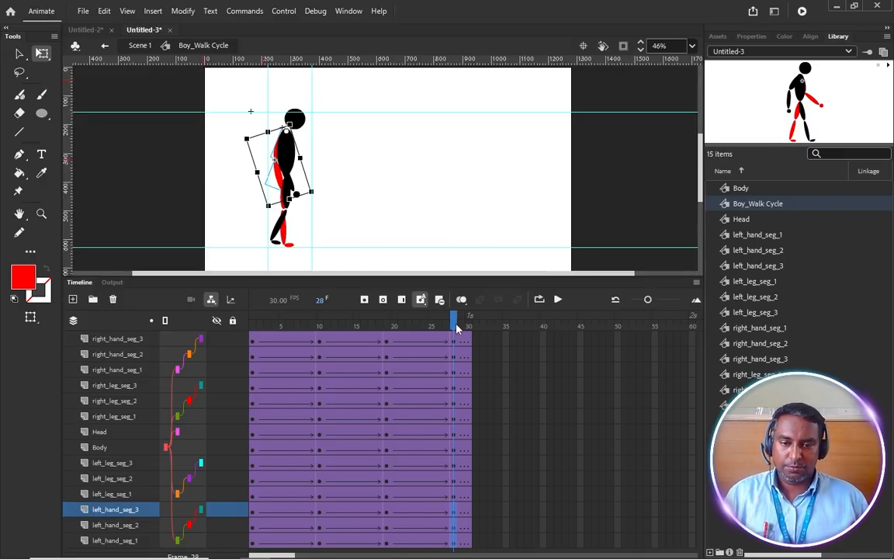
# Extend the frames of all layers from frame 30 to frame 37.
pyautogui.moveTo(457, 328); pyautogui.dragTo(473, 377)
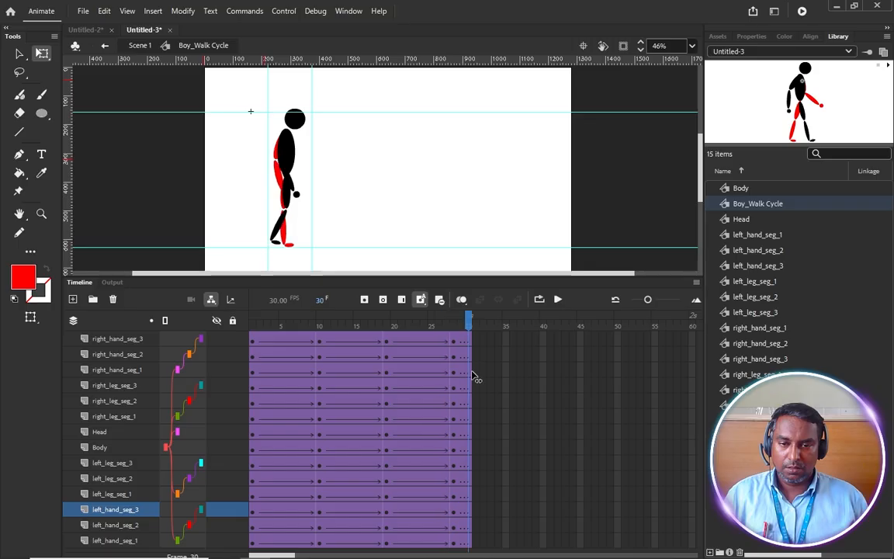
pyautogui.press('F5')
pyautogui.press('F5')
pyautogui.press('F5')
pyautogui.press('F5')
pyautogui.press('F5')
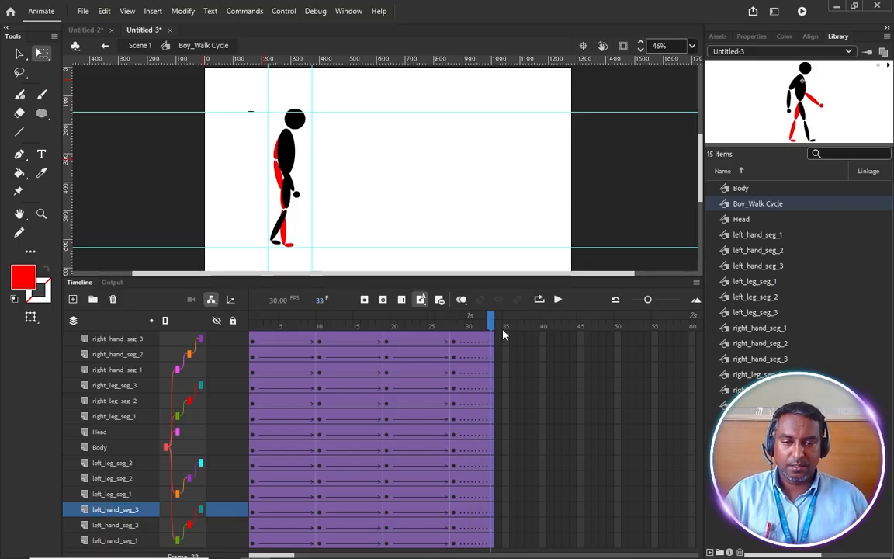
pyautogui.press('F5')
pyautogui.press('F5')
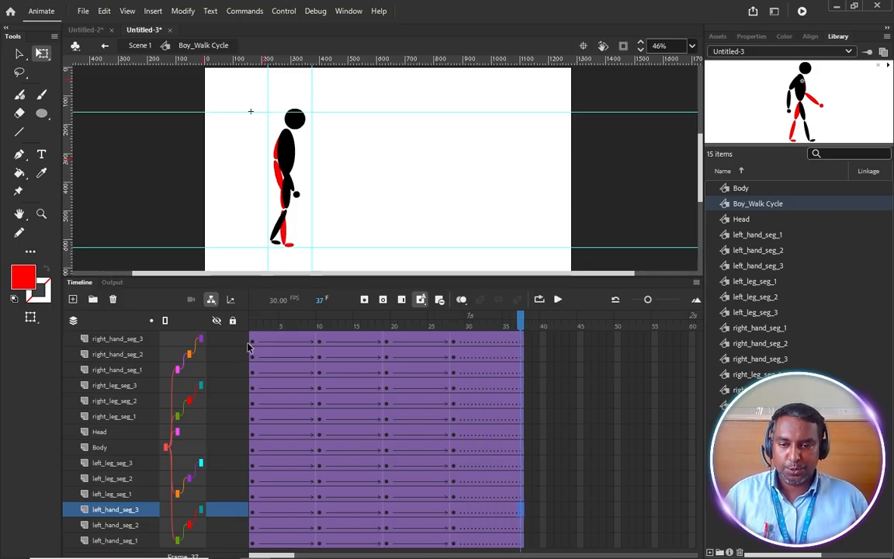
# Copy the frame 1 keyframes of all layers.
pyautogui.click(252, 342)
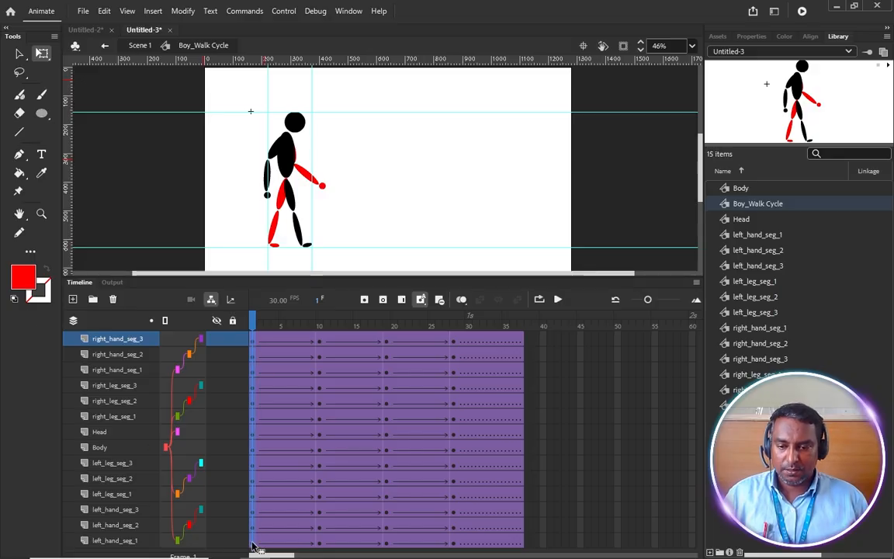
pyautogui.hotkey('ctrl', 'a')
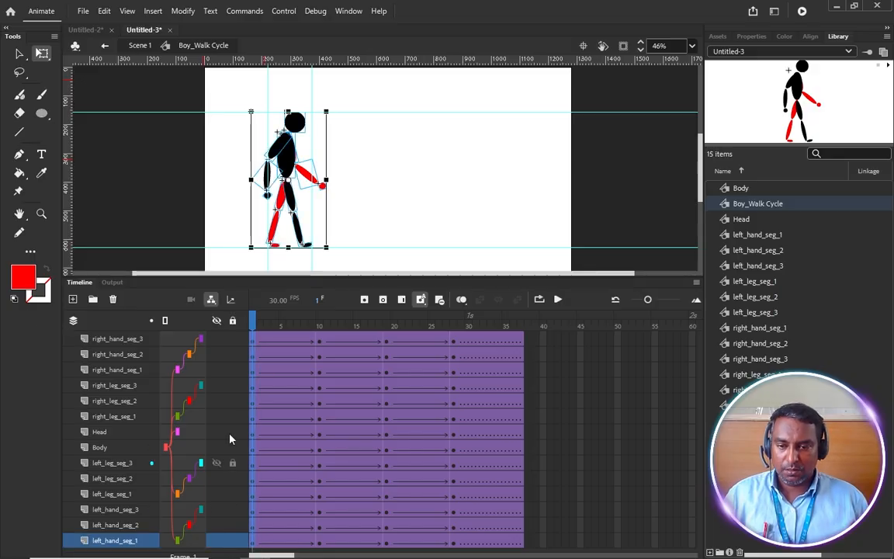
pyautogui.rightClick(251, 351)
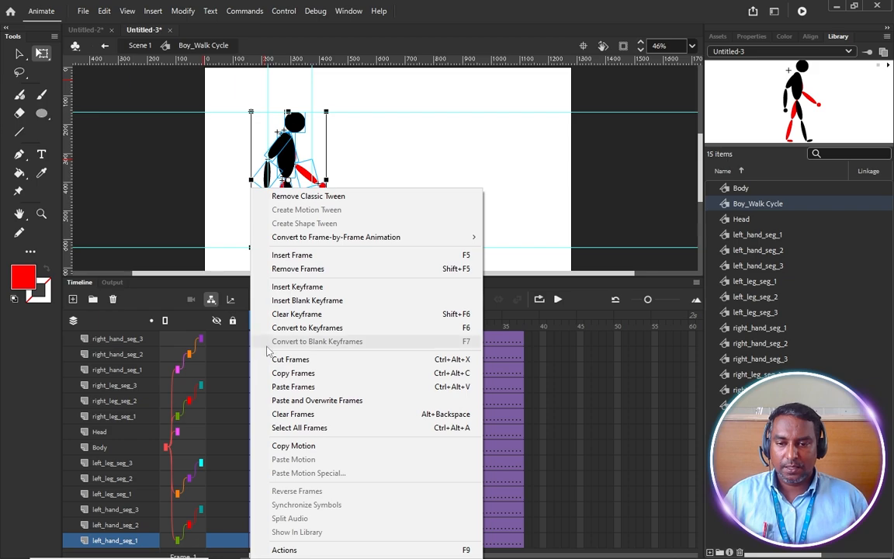
pyautogui.click(309, 373)
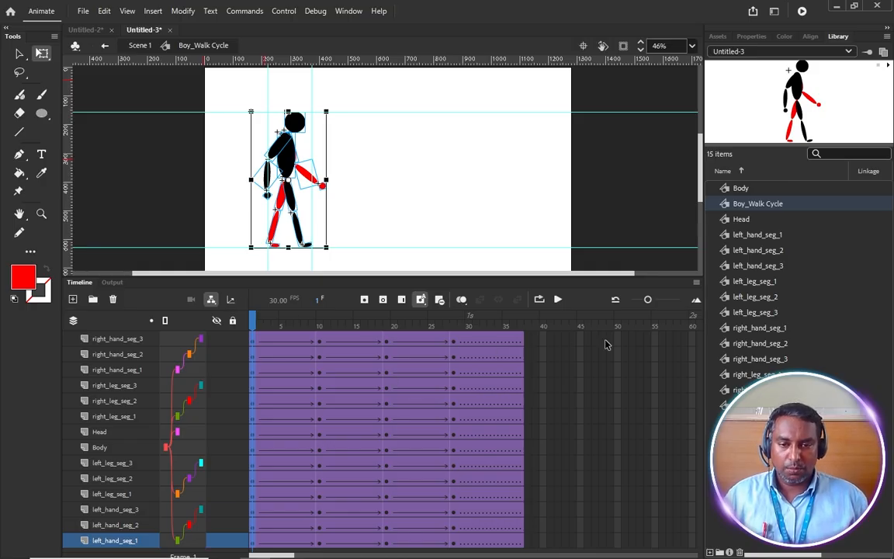
# Paste the copied frames at frame 37 on all layers and scrub back to frame 1 to check the full cycle.
pyautogui.click(522, 341)
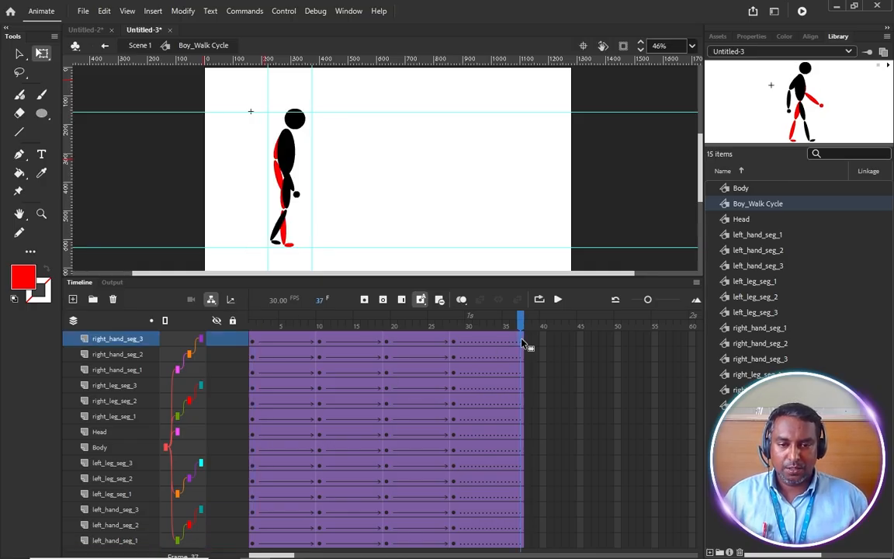
pyautogui.keyDown('shift'); pyautogui.click(521, 544); pyautogui.keyUp('shift')
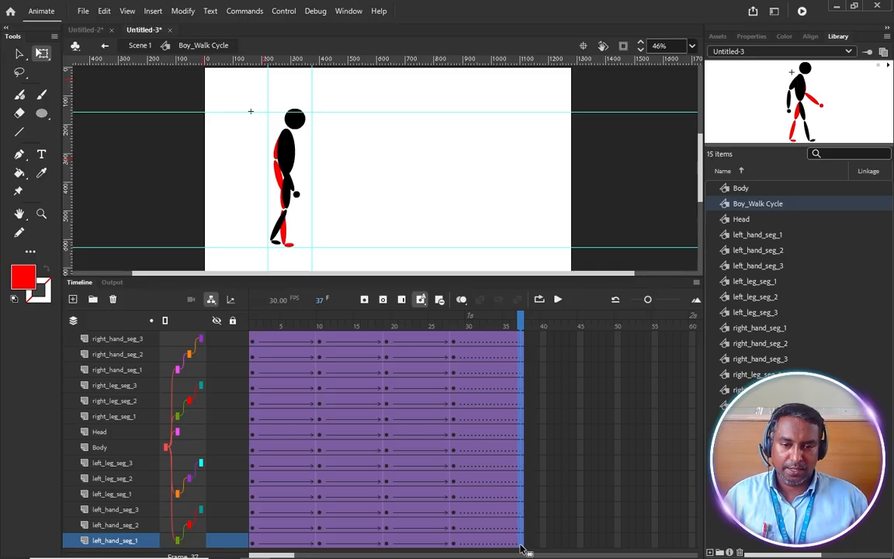
pyautogui.rightClick(521, 548)
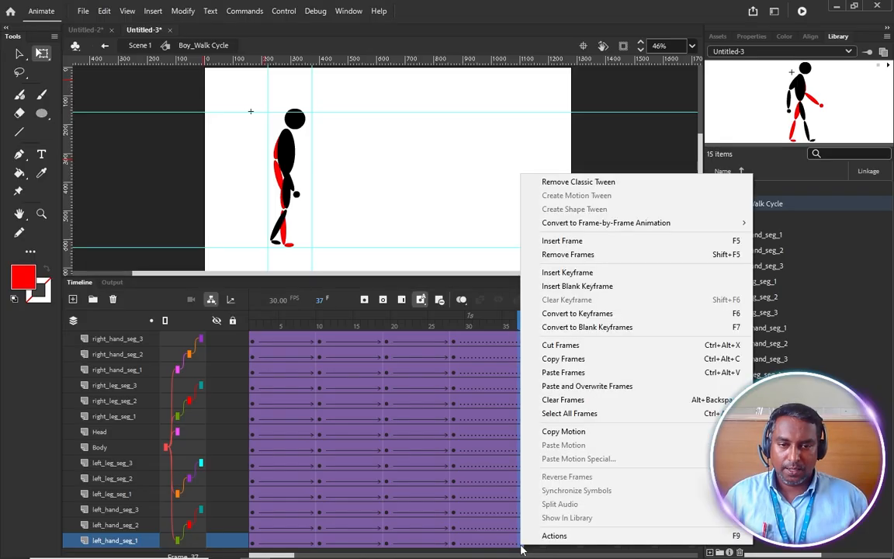
pyautogui.click(578, 374)
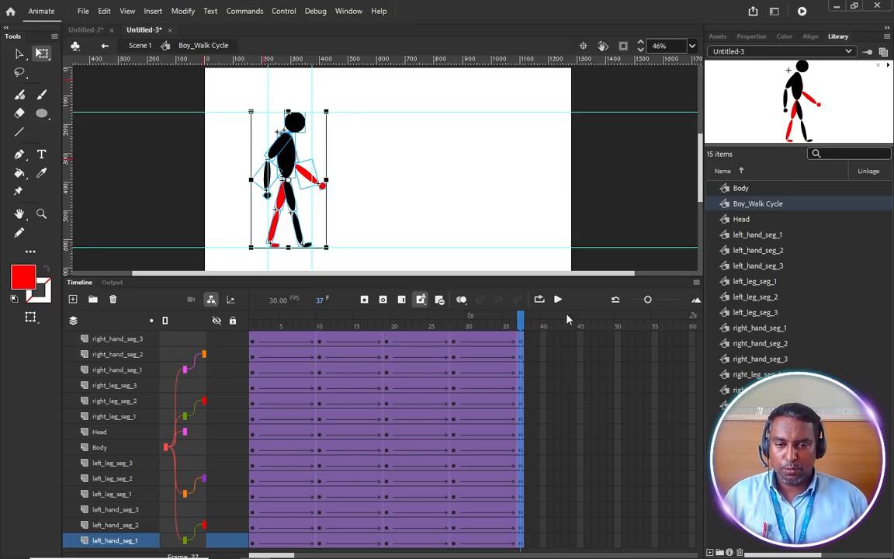
pyautogui.moveTo(520, 318); pyautogui.dragTo(217, 449)
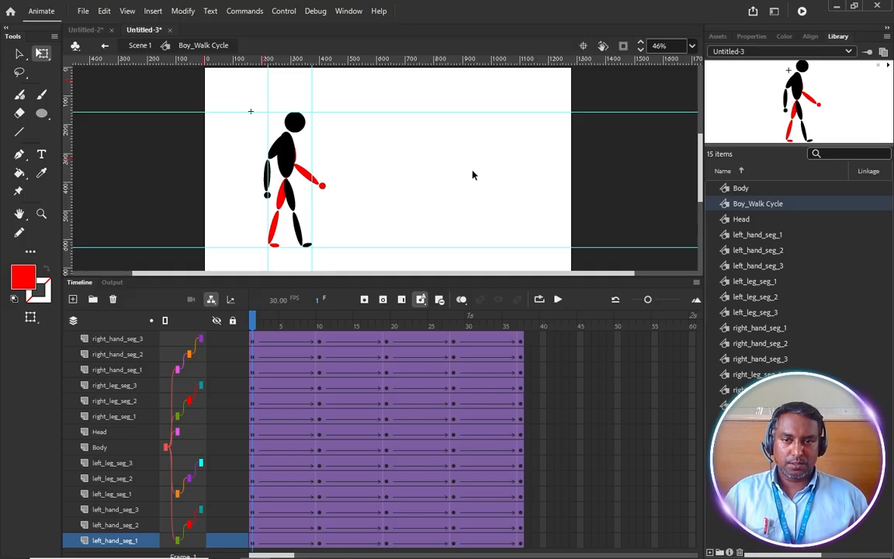
# Scrub the Boy_Walk Cycle timeline back and forth between frames 1 and 37 to review the walking motion.
pyautogui.press('Return')
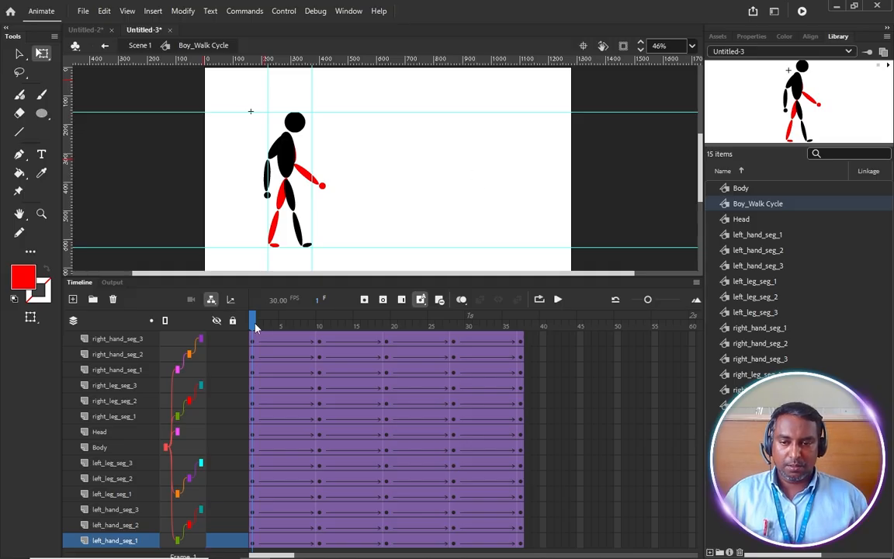
pyautogui.moveTo(220, 385); pyautogui.dragTo(312, 391)
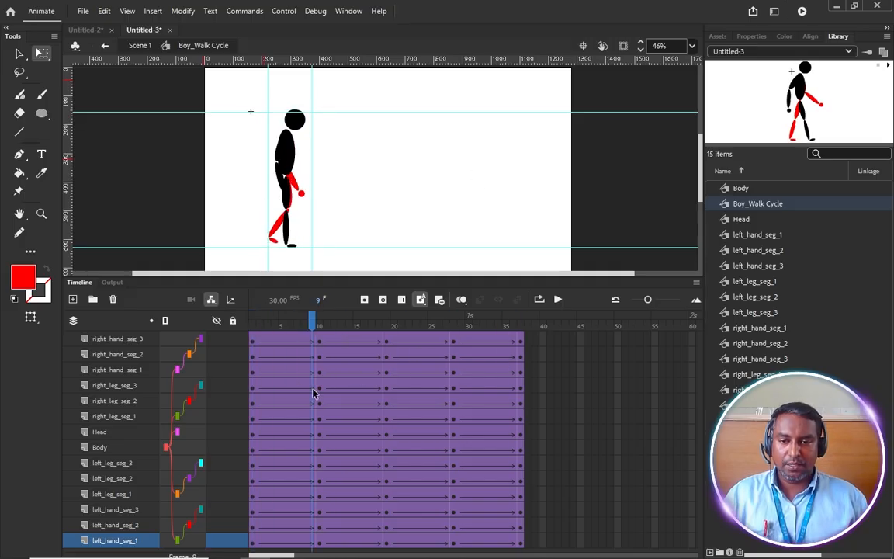
pyautogui.moveTo(310, 323); pyautogui.dragTo(534, 328)
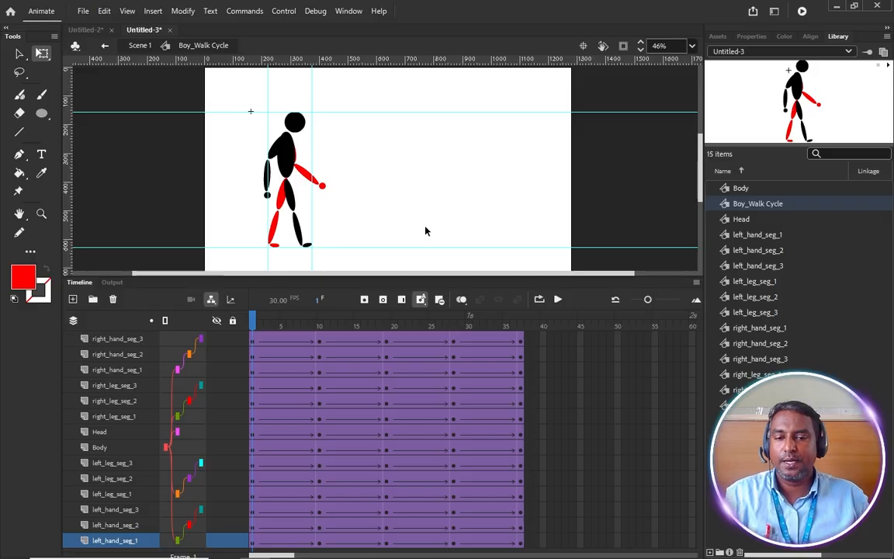
pyautogui.moveTo(259, 322); pyautogui.dragTo(565, 329)
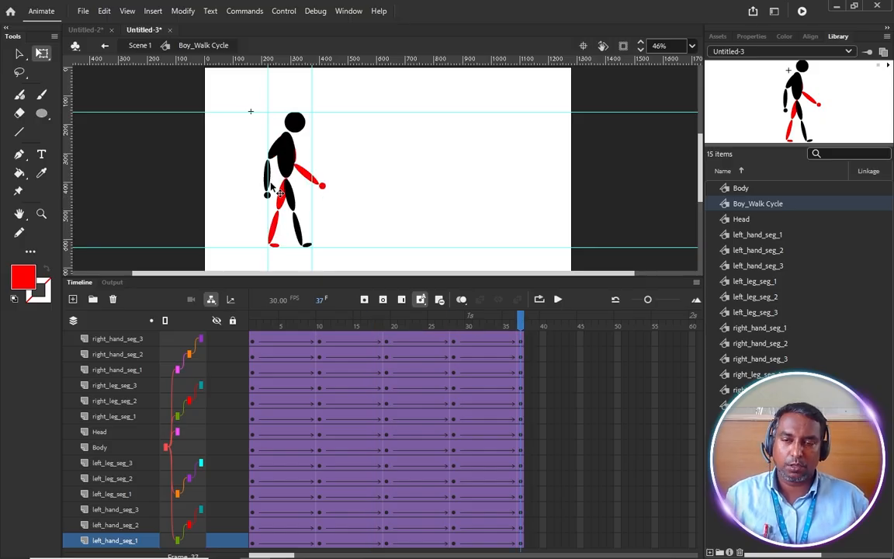
pyautogui.moveTo(521, 324); pyautogui.dragTo(272, 346)
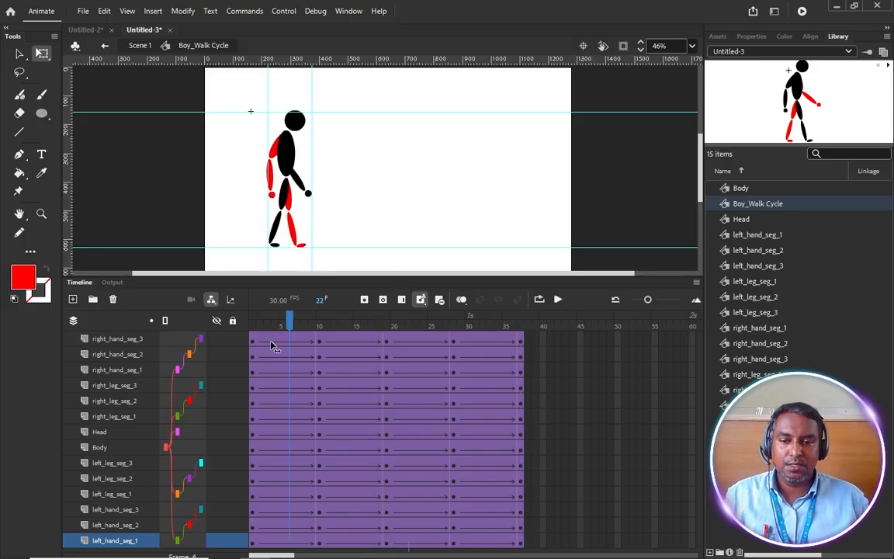
# Return to Scene 1 and move the boy instance up and left on the stage, to about X 77, Y 72.
pyautogui.click(124, 43)
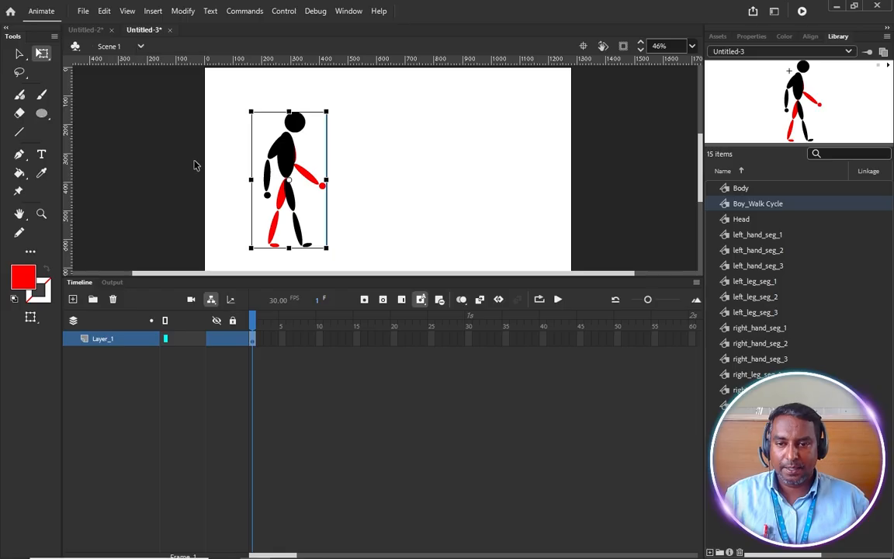
pyautogui.click(364, 196)
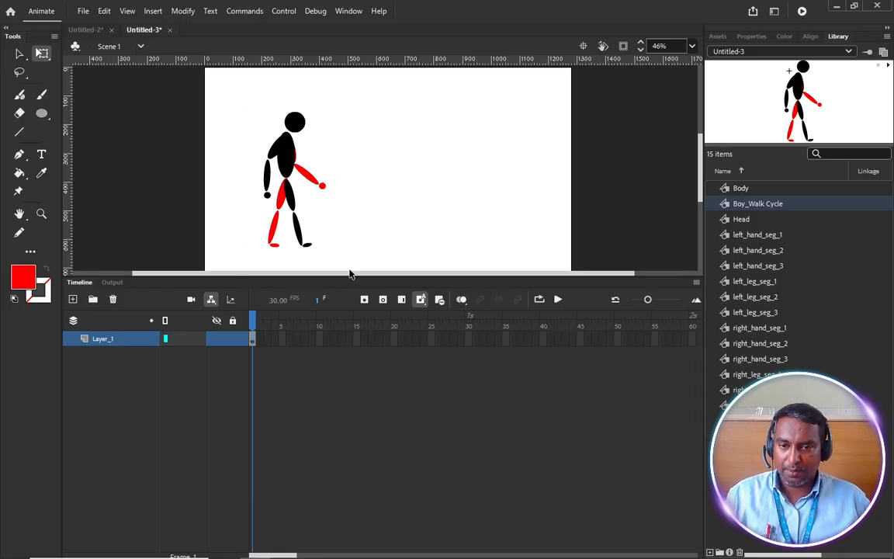
pyautogui.moveTo(349, 275); pyautogui.dragTo(334, 368)
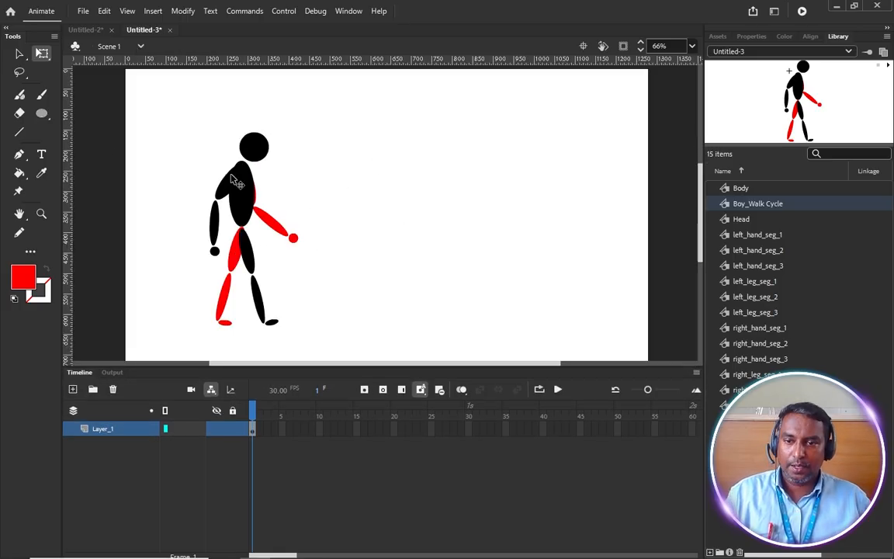
pyautogui.click(22, 52)
pyautogui.click(240, 175)
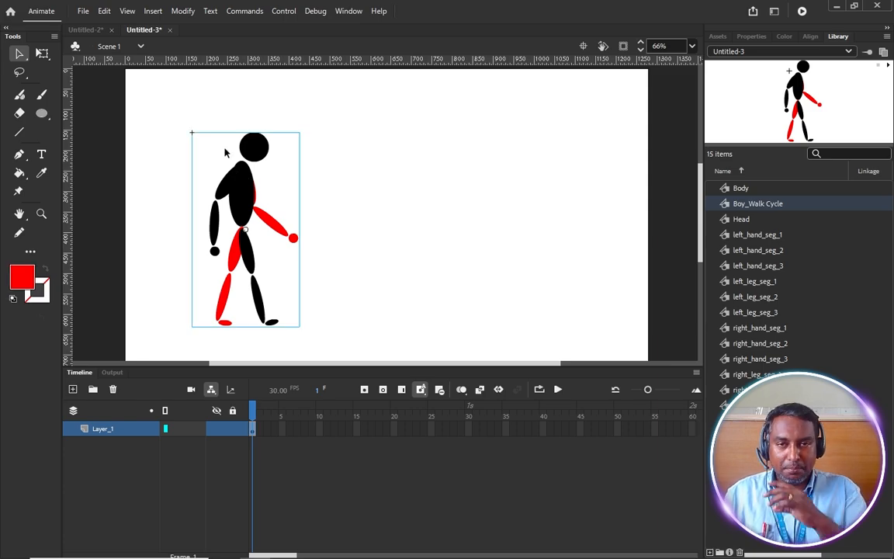
pyautogui.moveTo(236, 175); pyautogui.dragTo(200, 140)
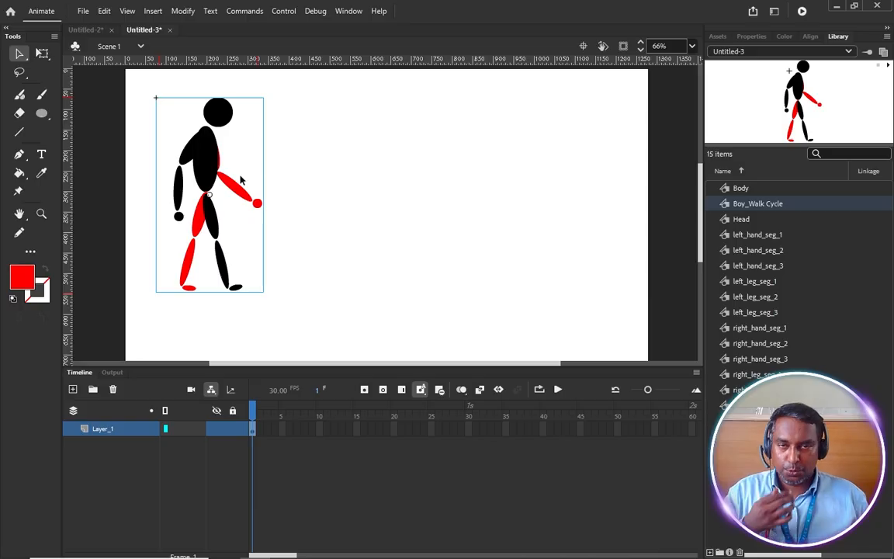
pyautogui.click(433, 178)
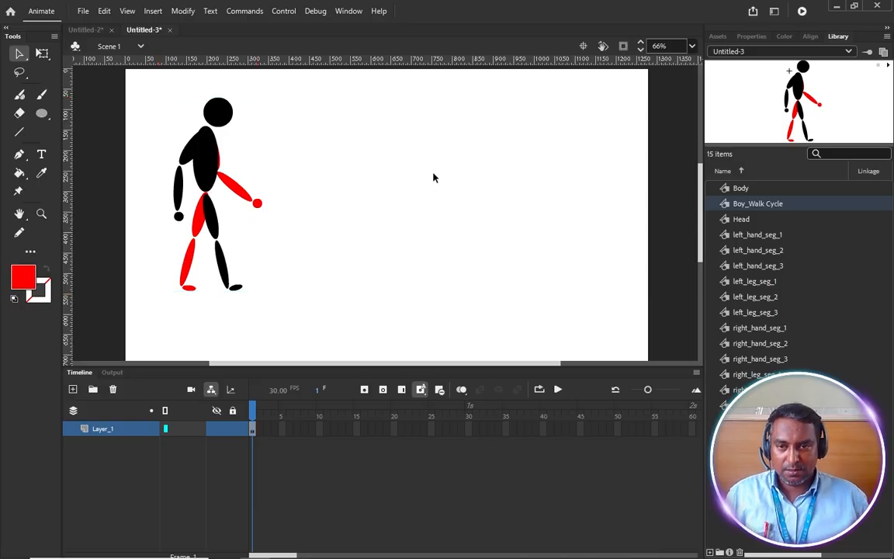
# Change the stage color to orange in the document settings.
pyautogui.hotkey('ctrl', 'j')
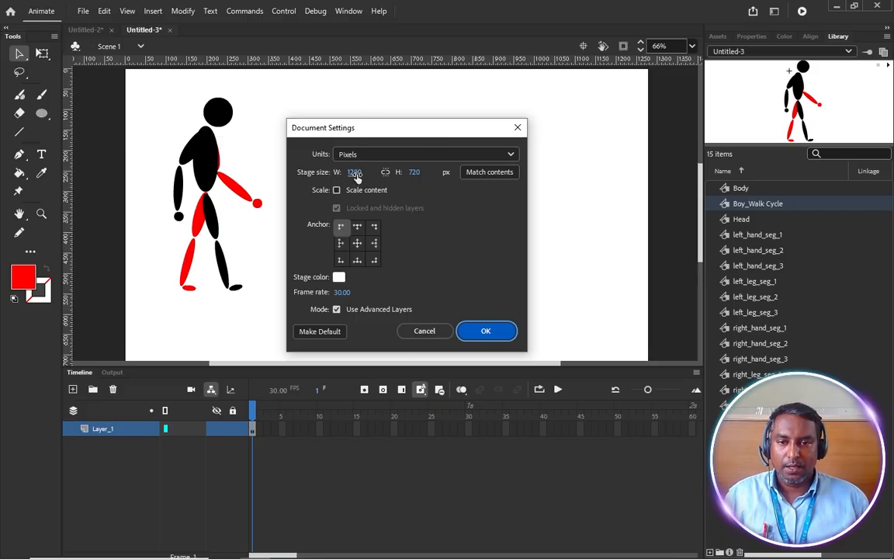
pyautogui.click(340, 278)
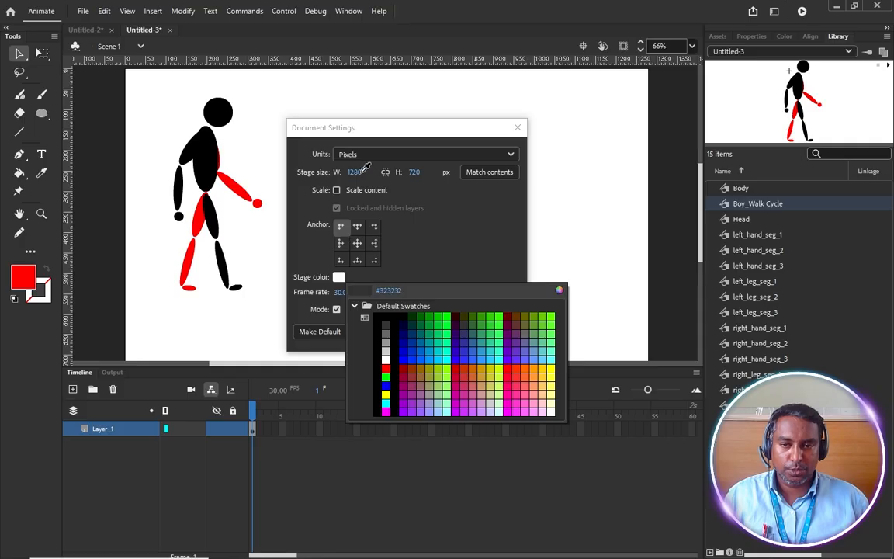
pyautogui.click(542, 365)
pyautogui.click(473, 333)
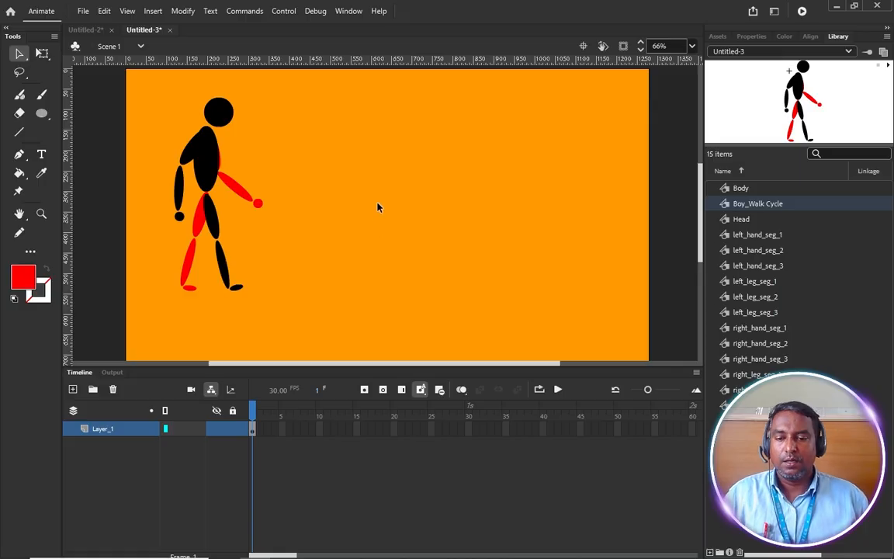
# Rename the Scene 1 layer holding the character to "boy".
pyautogui.doubleClick(105, 432)
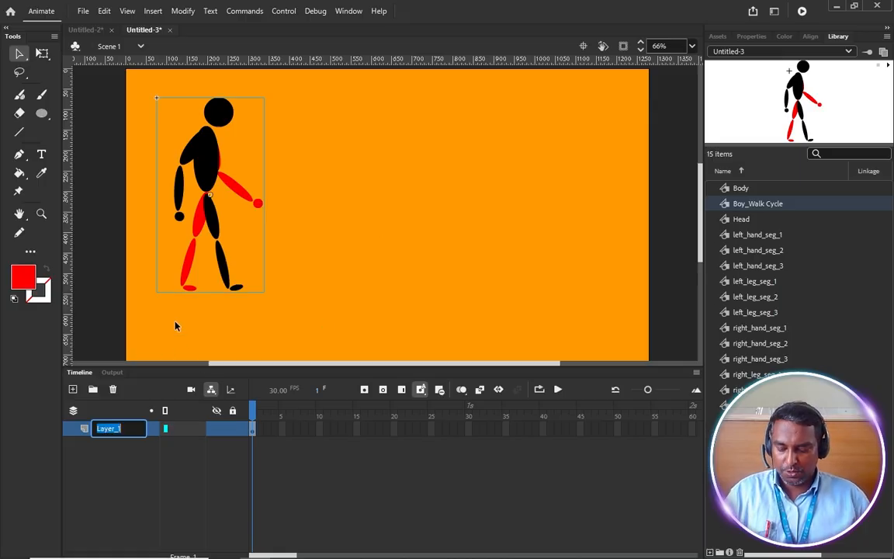
pyautogui.write('boy')
pyautogui.press('Return')
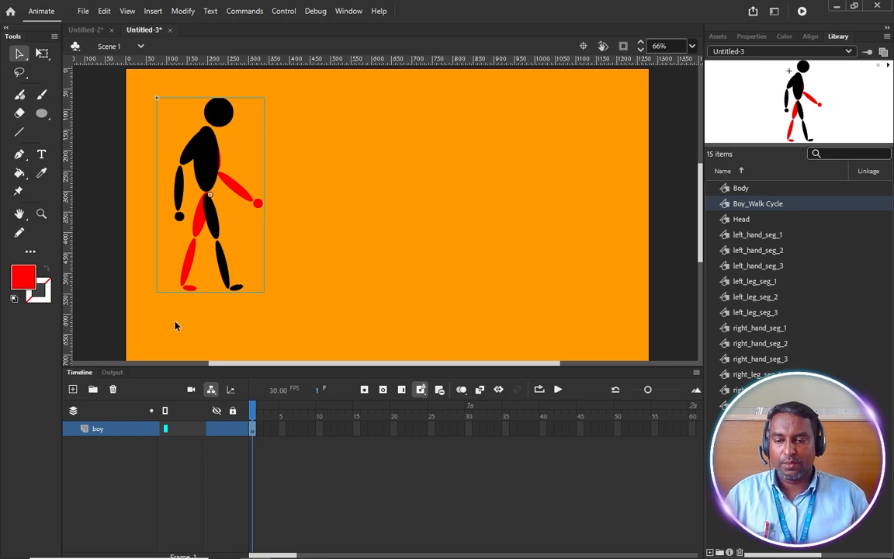
# Add a new layer below the boy layer and name it "background".
pyautogui.click(72, 389)
pyautogui.moveTo(120, 430); pyautogui.dragTo(123, 463)
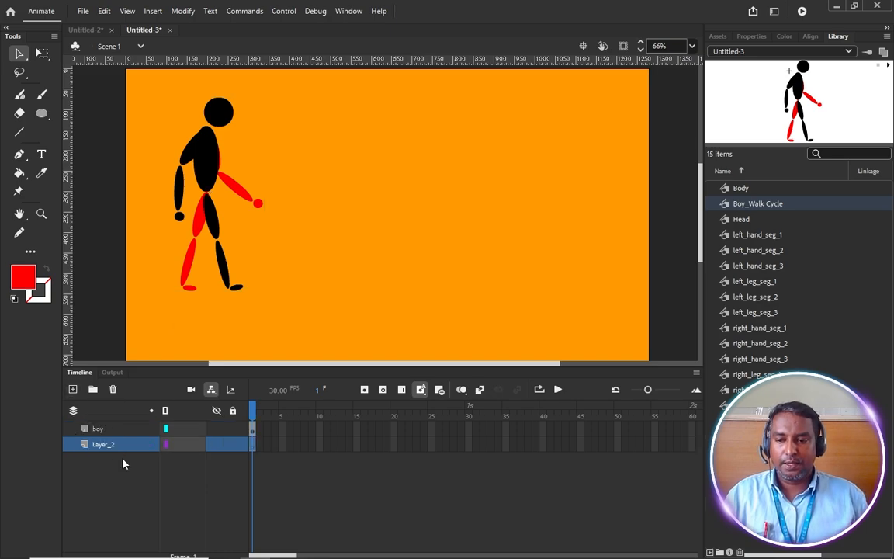
pyautogui.doubleClick(110, 443)
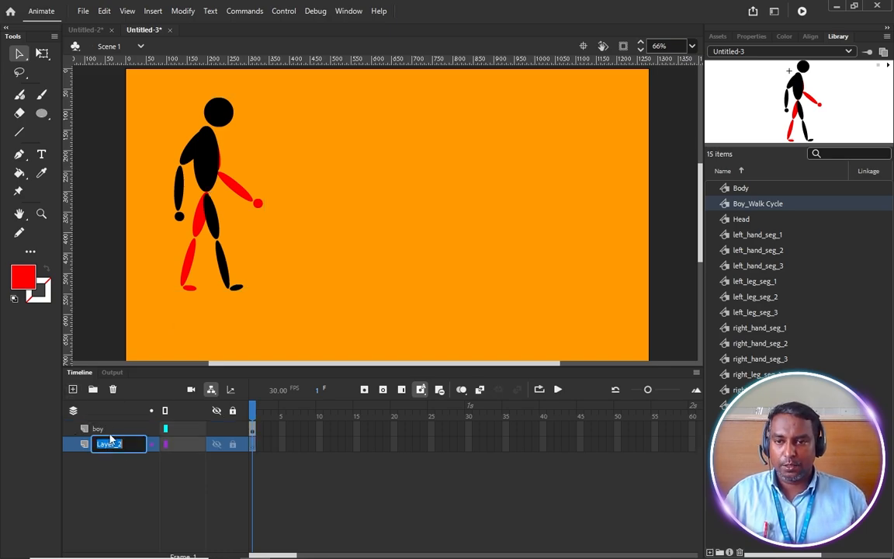
pyautogui.write('bac')
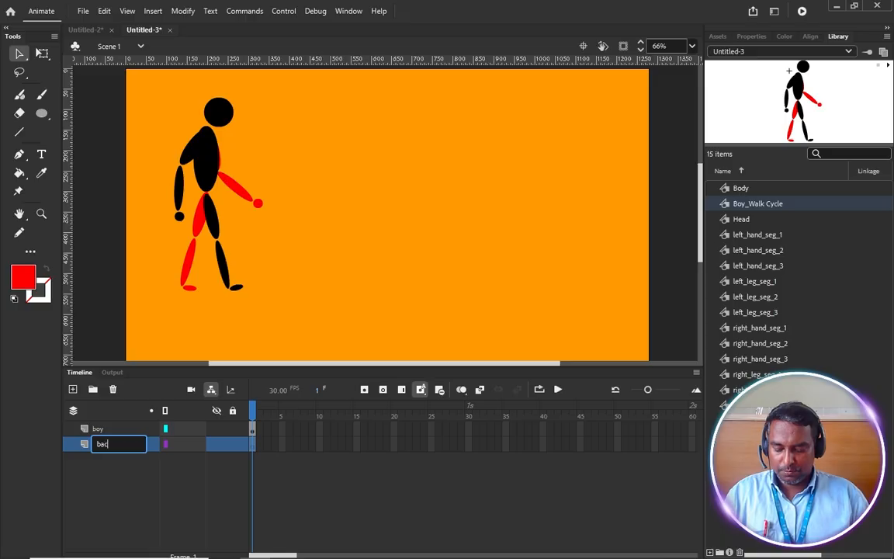
pyautogui.press('BackSpace')
pyautogui.press('BackSpace')
pyautogui.write('ack')
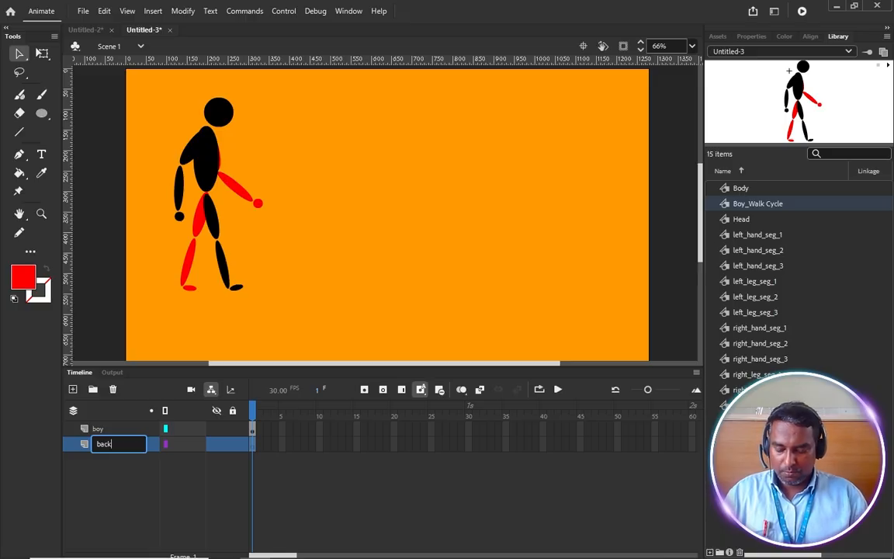
pyautogui.write('ground')
pyautogui.press('Return')
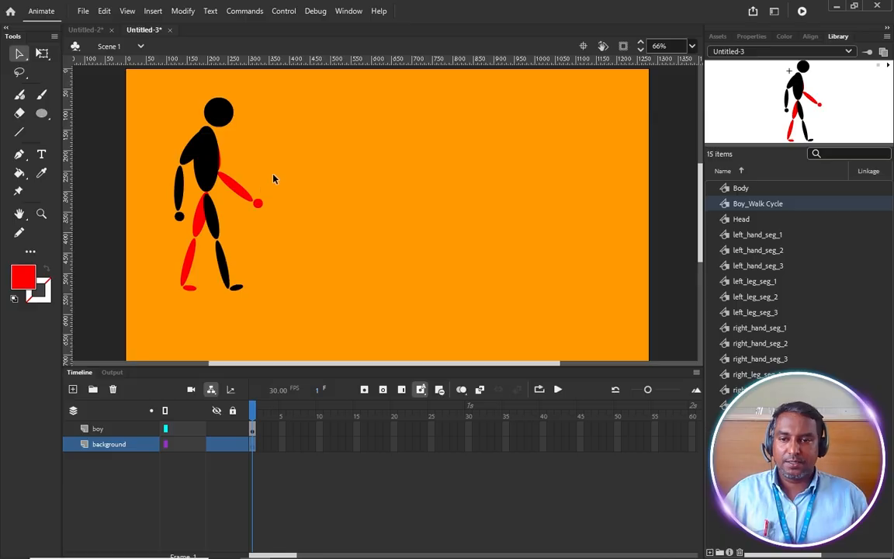
# Draw a black rectangle on the background layer as ground under the boy's feet, extending past both sides of the stage.
pyautogui.scroll(-1, 361, 190)
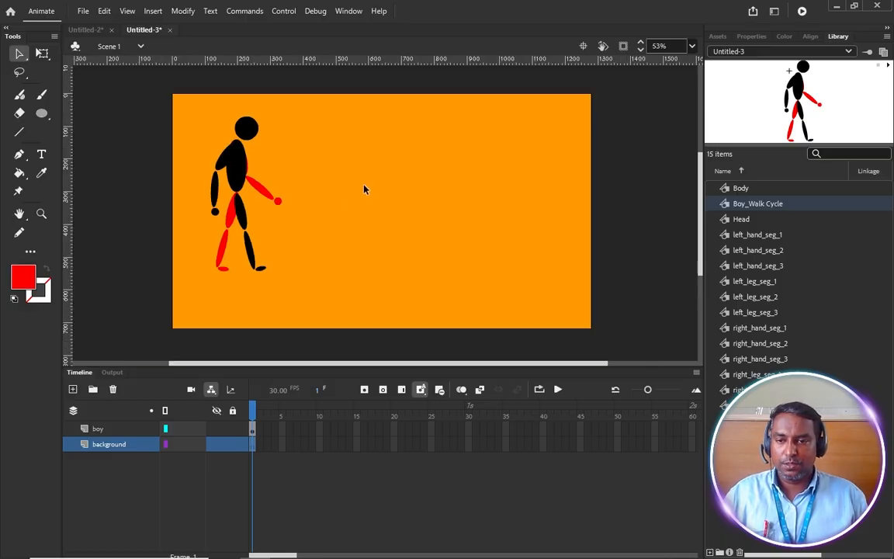
pyautogui.click(41, 113)
pyautogui.click(101, 116)
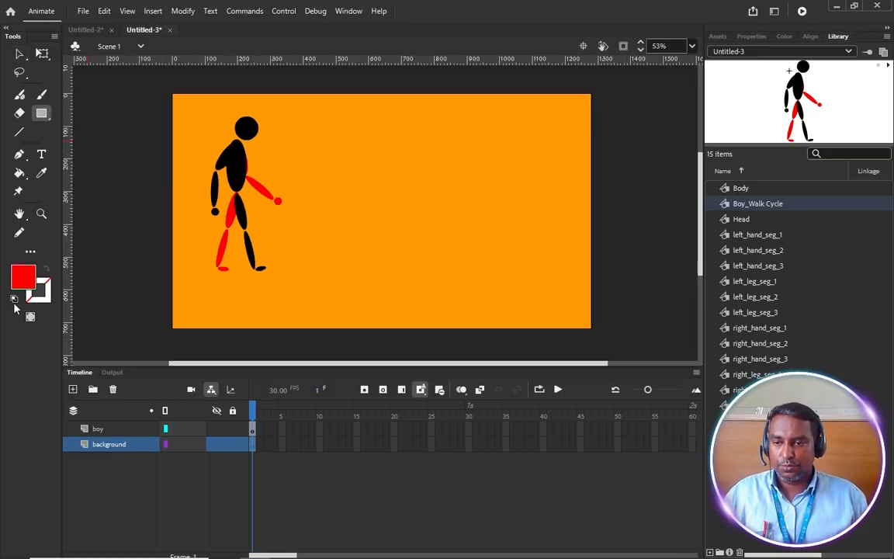
pyautogui.click(23, 276)
pyautogui.click(81, 343)
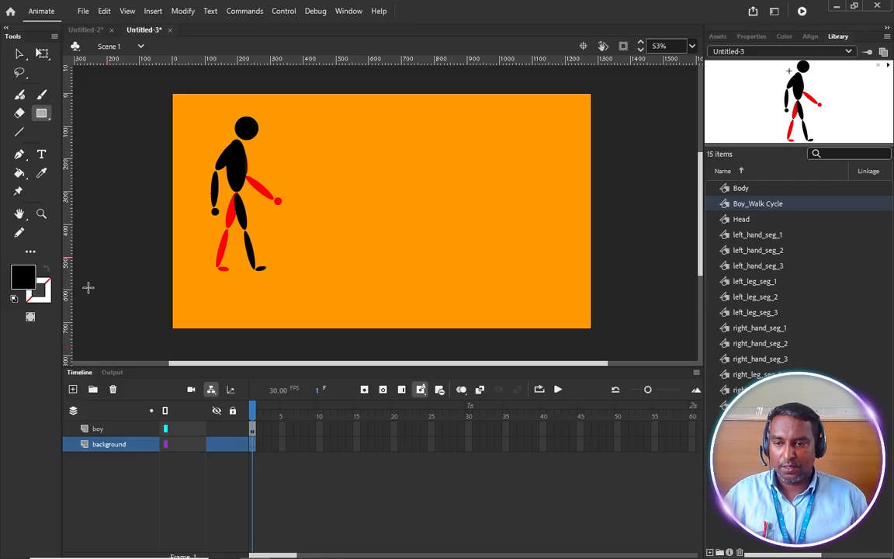
pyautogui.moveTo(144, 345); pyautogui.dragTo(238, 315)
pyautogui.moveTo(303, 308)
pyautogui.mouseDown()
pyautogui.moveTo(569, 273)
pyautogui.moveTo(618, 275)
pyautogui.mouseUp()
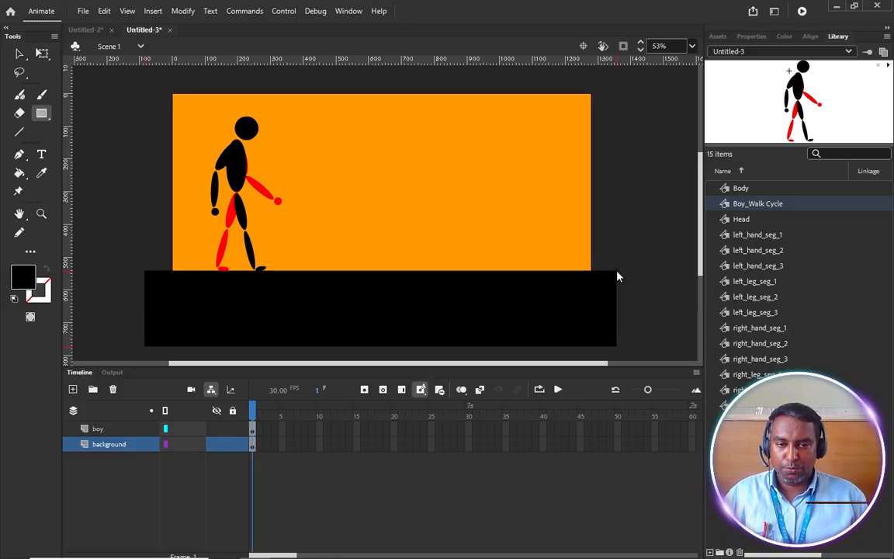
# Select a rectangular section at the right end of the black ground's lower edge and fill it with blue.
pyautogui.click(19, 53)
pyautogui.scroll(-3, 651, 292)
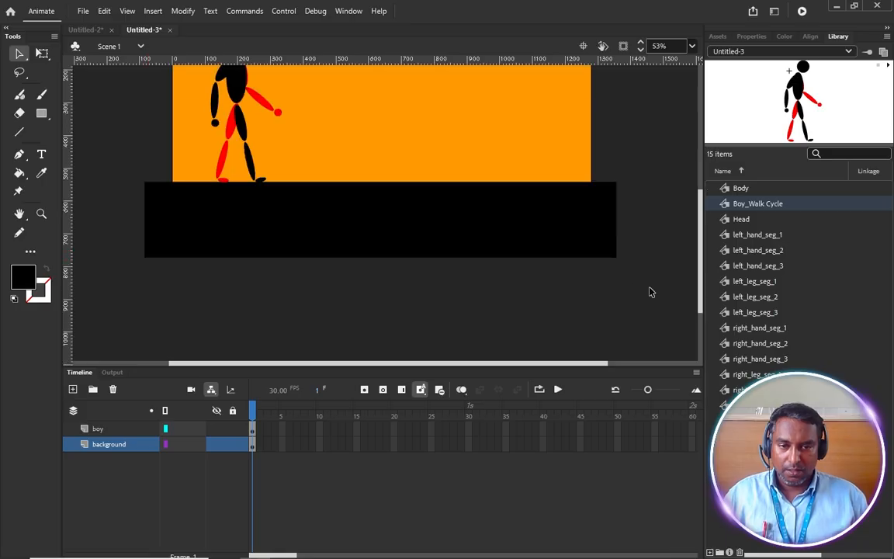
pyautogui.moveTo(583, 280); pyautogui.dragTo(464, 213)
pyautogui.press('Delete')
pyautogui.moveTo(446, 280); pyautogui.dragTo(477, 264)
pyautogui.hotkey('ctrl', 'z')
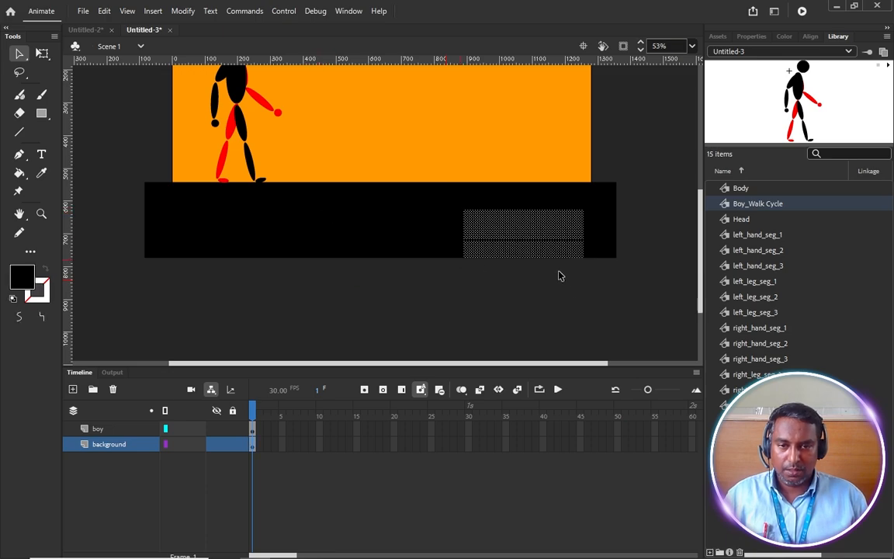
pyautogui.click(22, 277)
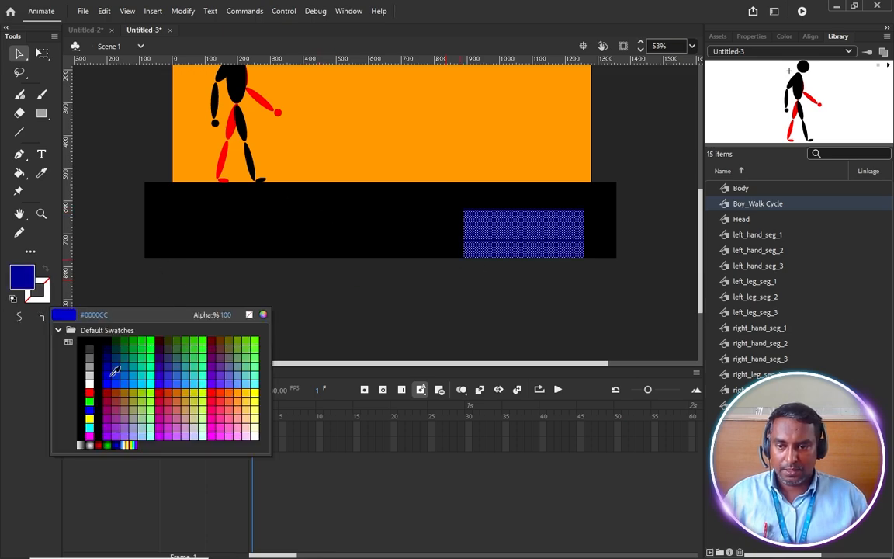
pyautogui.click(104, 335)
# Copy the blue block twice along the ground toward the left, and delete all three blocks to cut bridge-like openings.
pyautogui.moveTo(503, 230); pyautogui.dragTo(216, 228)
pyautogui.click(507, 219)
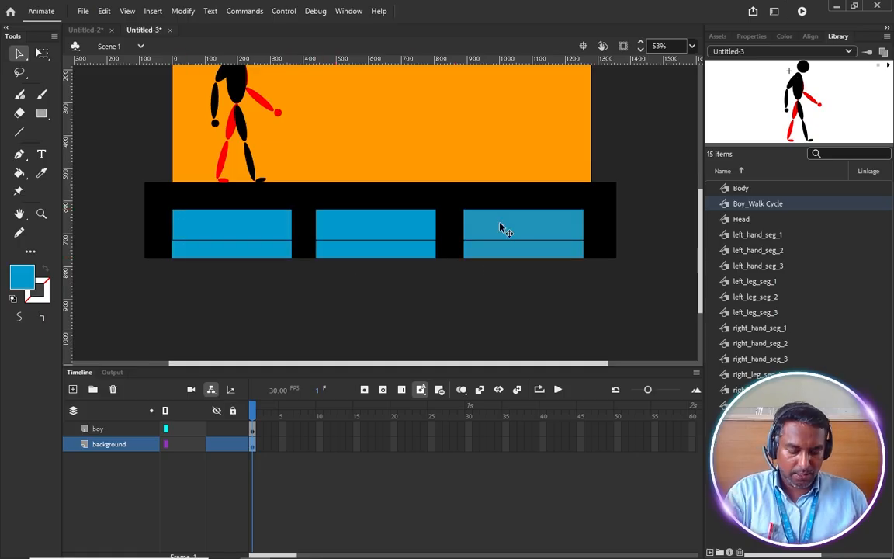
pyautogui.press('Delete')
pyautogui.click(379, 231)
pyautogui.press('Delete')
pyautogui.click(260, 237)
pyautogui.press('Delete')
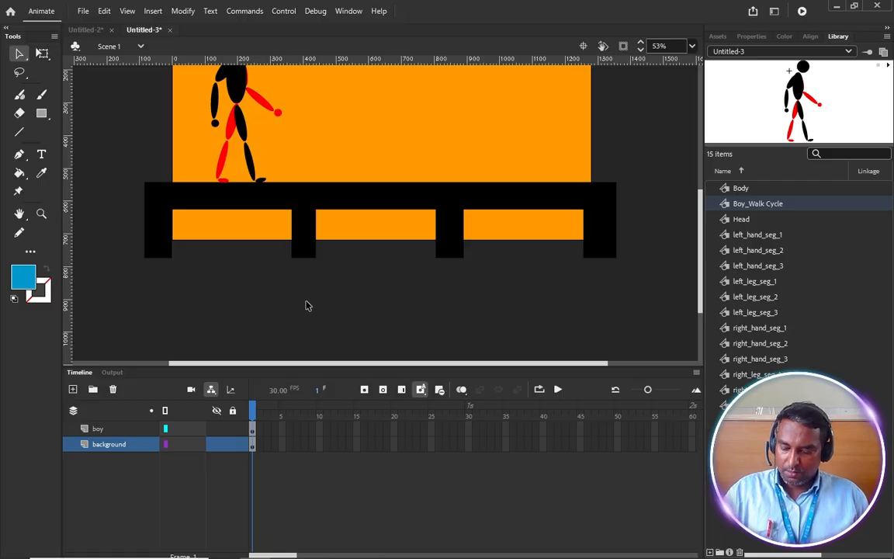
# Fit the stage in view, look inside the Boy_Walk Cycle symbol and return to Scene 1.
pyautogui.hotkey('ctrl', '2')
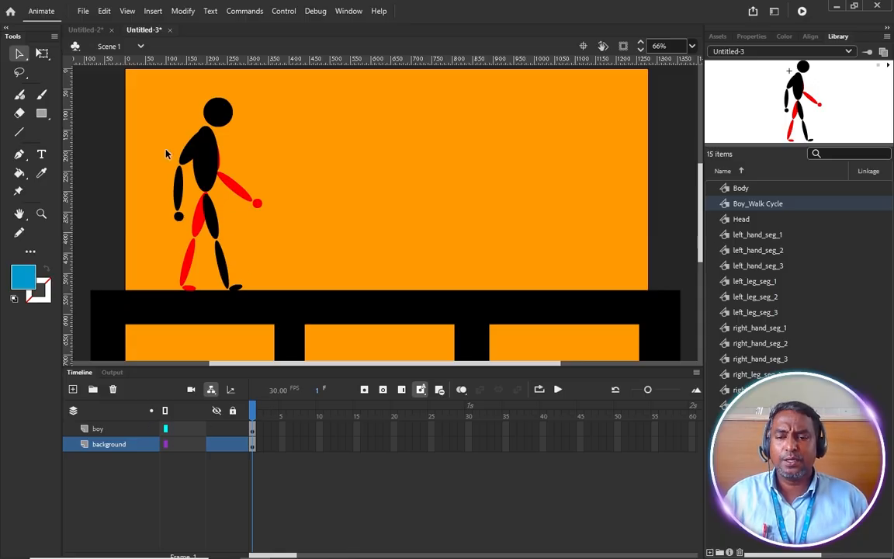
pyautogui.doubleClick(220, 174)
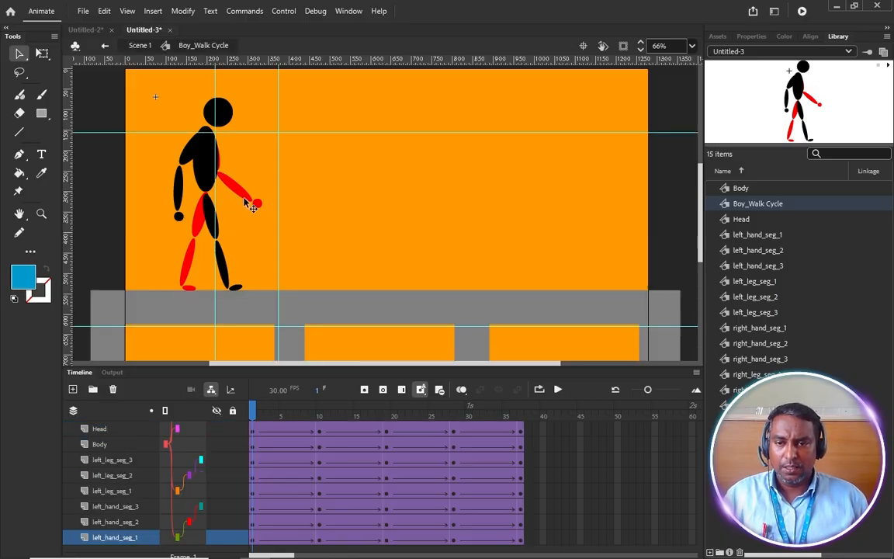
pyautogui.doubleClick(340, 200)
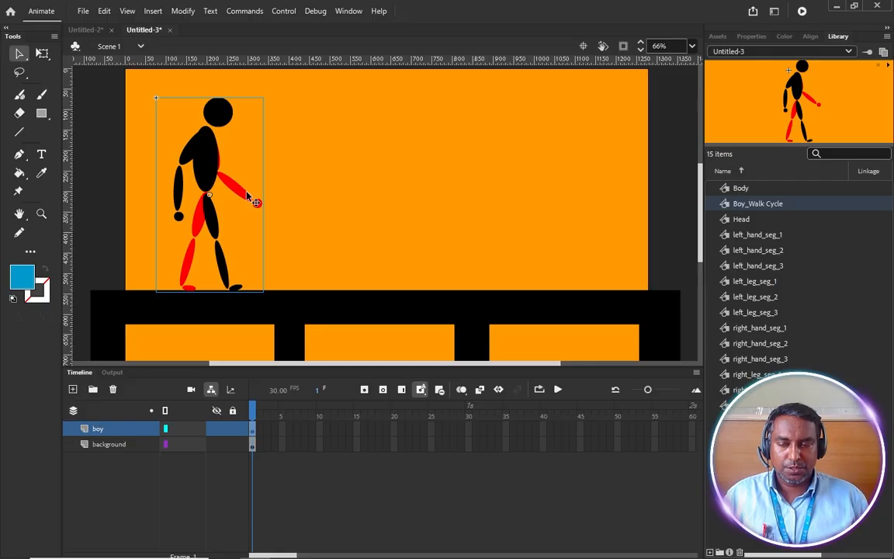
# Apply a 100% black tint to the Boy_Walk Cycle instance so the whole figure becomes a silhouette.
pyautogui.click(752, 35)
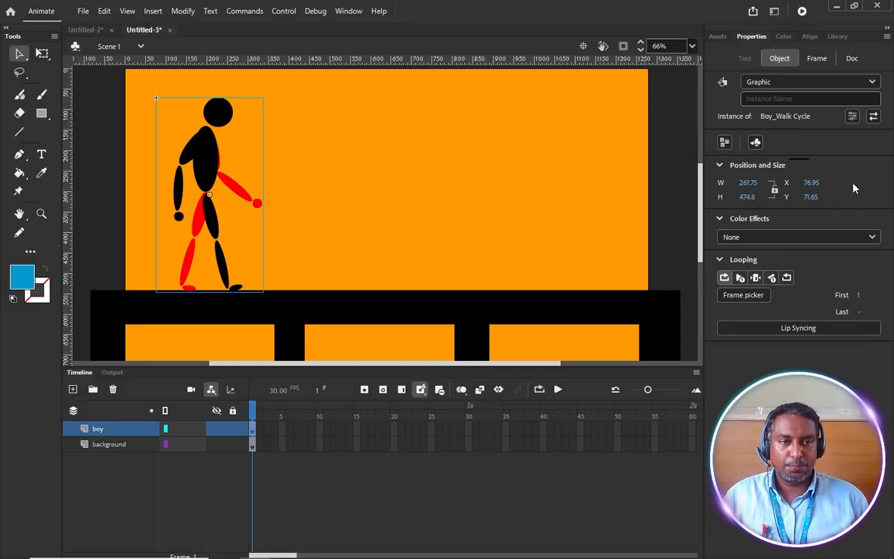
pyautogui.click(795, 237)
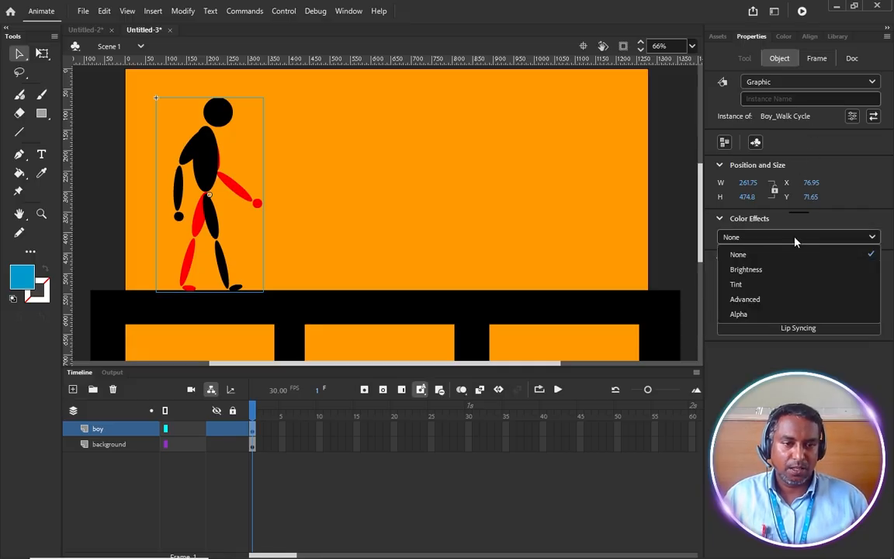
pyautogui.click(791, 284)
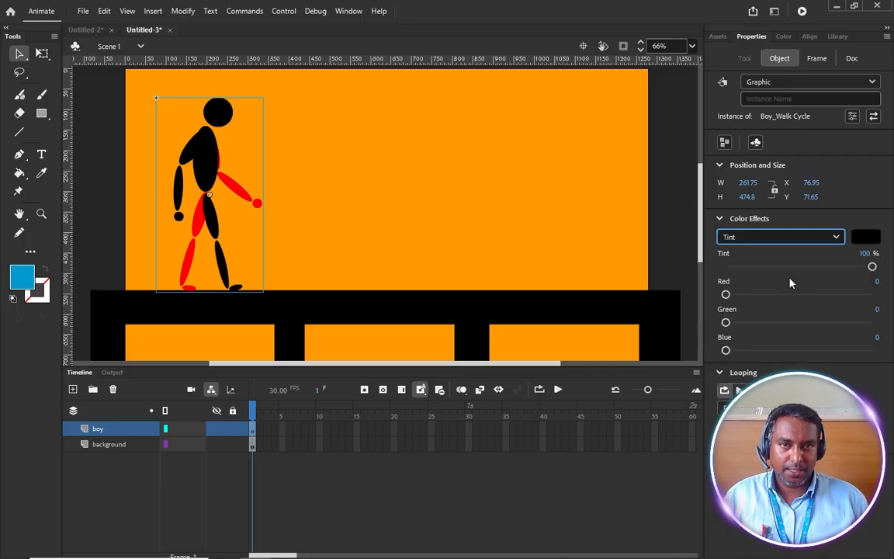
pyautogui.click(864, 240)
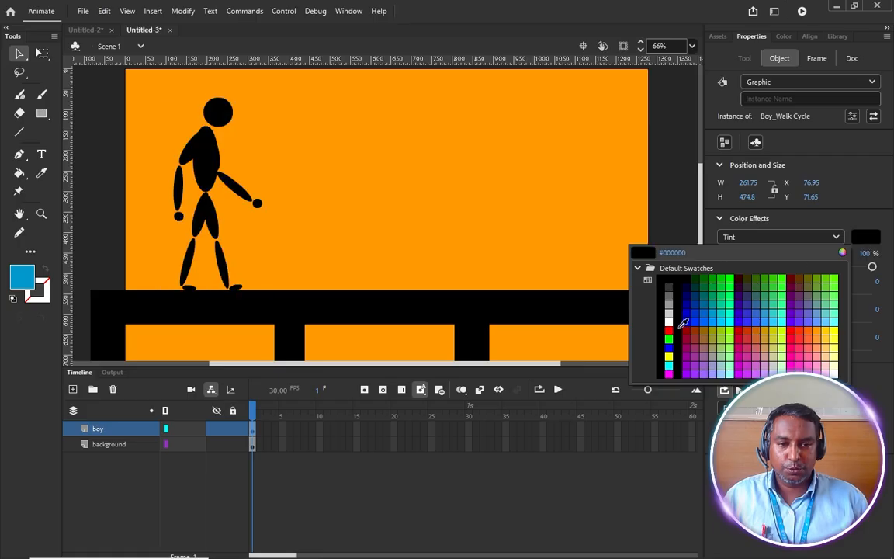
pyautogui.click(662, 312)
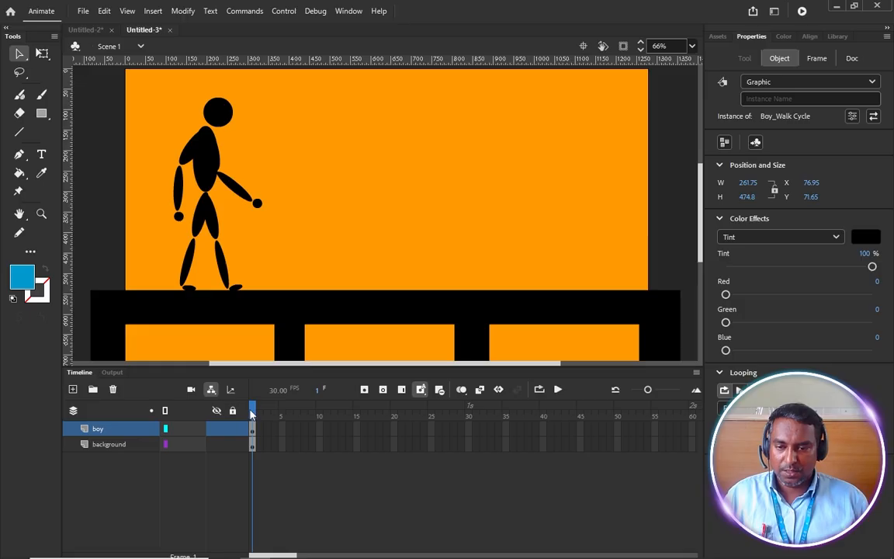
# Extend the boy and background layers with inserted frames up to frame 120.
pyautogui.press('F5')
pyautogui.press('F5')
pyautogui.press('F5')
pyautogui.press('F5')
pyautogui.press('F5')
pyautogui.press('F5')
pyautogui.press('F5')
pyautogui.press('F5')
pyautogui.press('F5')
pyautogui.press('F5')
pyautogui.press('F5')
pyautogui.press('F5')
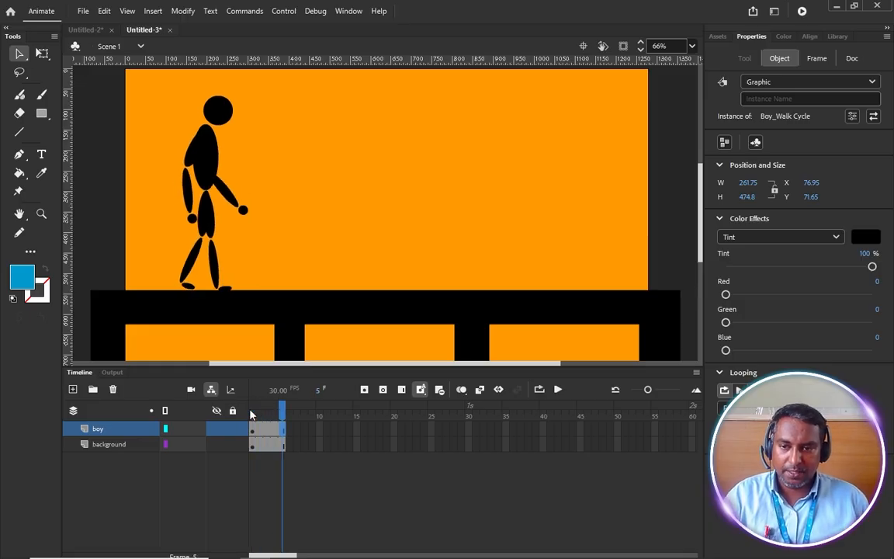
pyautogui.press('F5')
pyautogui.press('F5')
pyautogui.press('F5')
pyautogui.press('F5')
pyautogui.press('F5')
pyautogui.press('F5')
pyautogui.press('F5')
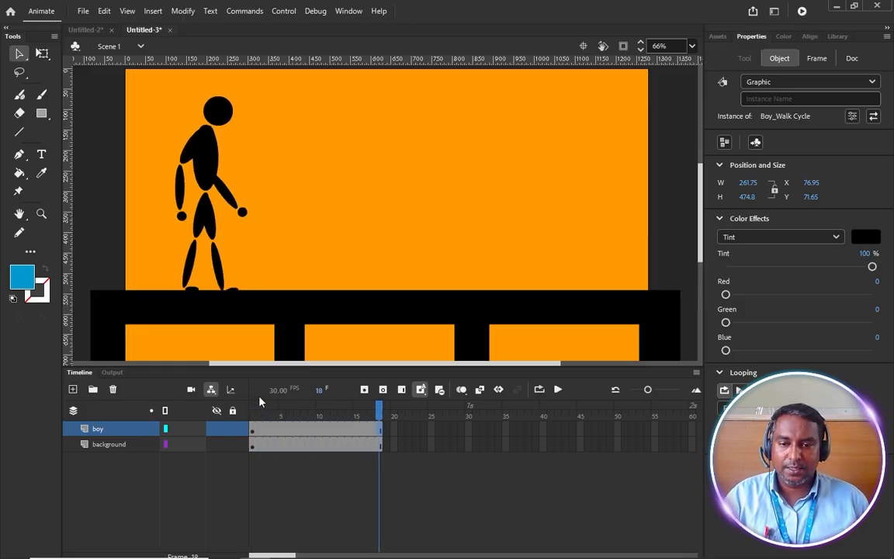
pyautogui.press('F5')
pyautogui.press('F5')
pyautogui.press('.')
pyautogui.press('.')
pyautogui.press('.')
pyautogui.press('.')
pyautogui.press('.')
pyautogui.press('.')
pyautogui.press('.')
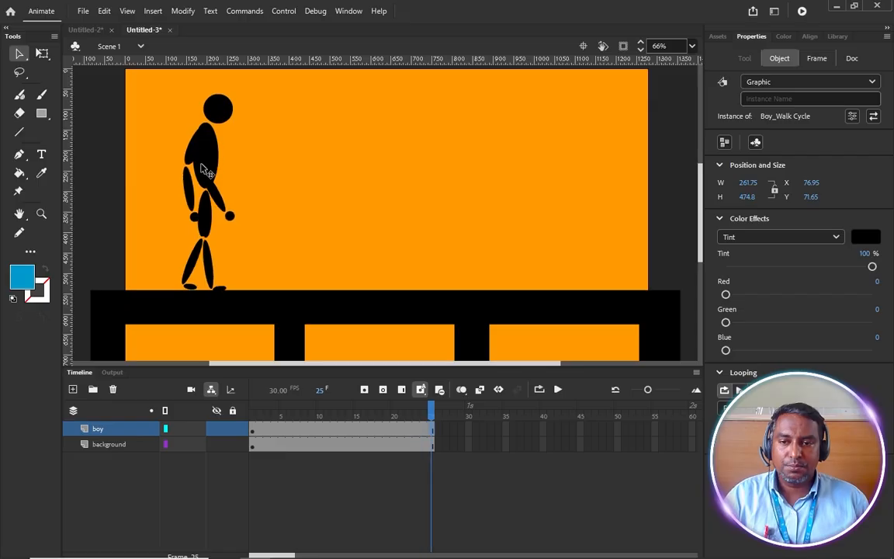
pyautogui.press('.')
pyautogui.press('.')
pyautogui.press('.')
pyautogui.press('.')
pyautogui.press('.')
pyautogui.press('.')
pyautogui.press('.')
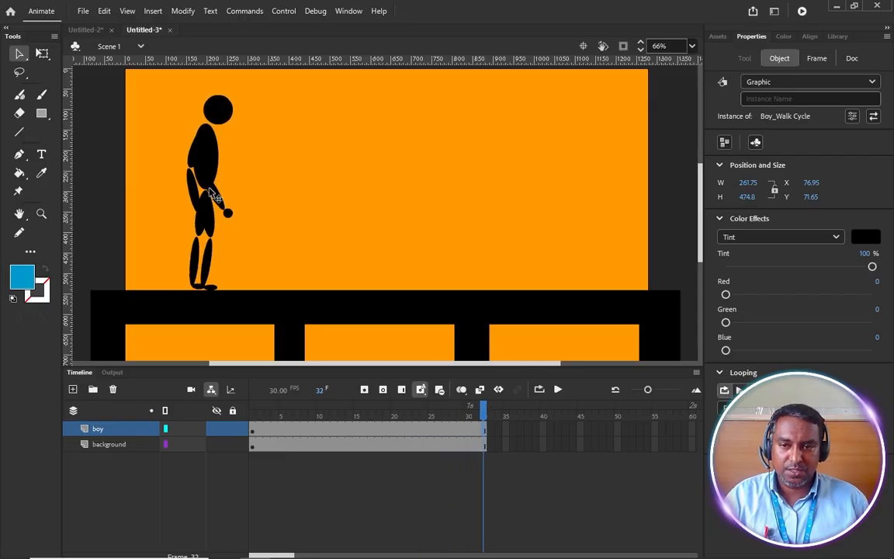
pyautogui.press('.')
pyautogui.press('.')
pyautogui.press('.')
pyautogui.press('.')
pyautogui.press('.')
pyautogui.press('.')
pyautogui.press('.')
pyautogui.press('.')
pyautogui.press('.')
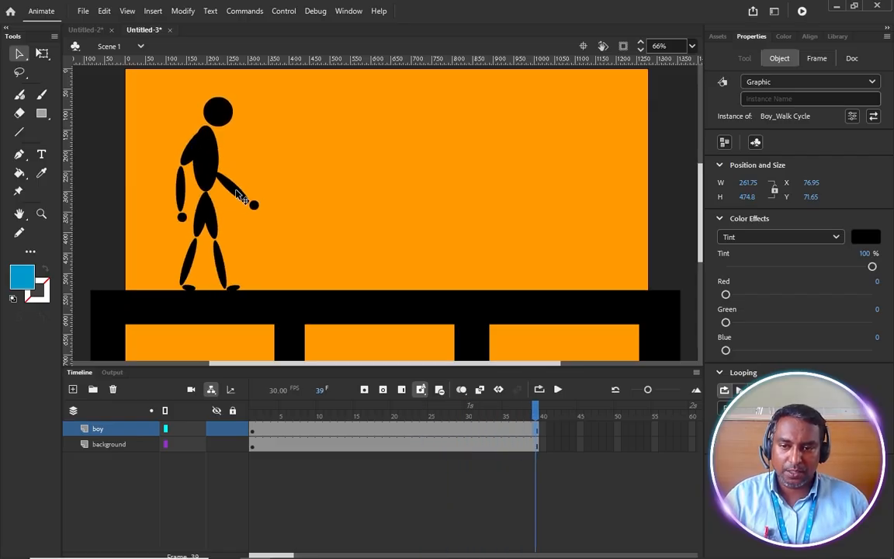
pyautogui.press('.')
pyautogui.press('.')
pyautogui.press('.')
pyautogui.press('.')
pyautogui.press('.')
pyautogui.press('.')
pyautogui.press('.')
pyautogui.press('.')
pyautogui.press('.')
pyautogui.press('.')
pyautogui.press('.')
pyautogui.press('.')
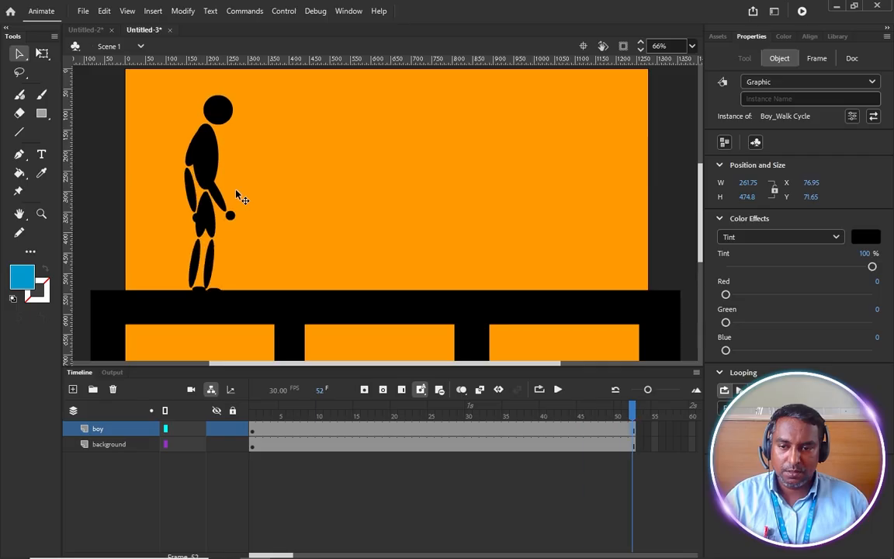
pyautogui.press('F5')
pyautogui.press('F5')
pyautogui.press('F5')
pyautogui.press('F5')
pyautogui.press('F5')
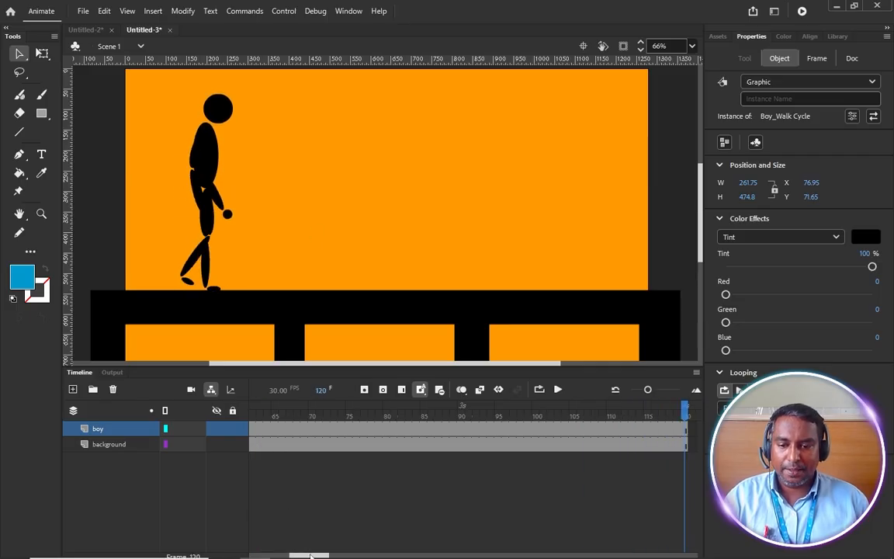
pyautogui.moveTo(310, 556); pyautogui.dragTo(235, 557)
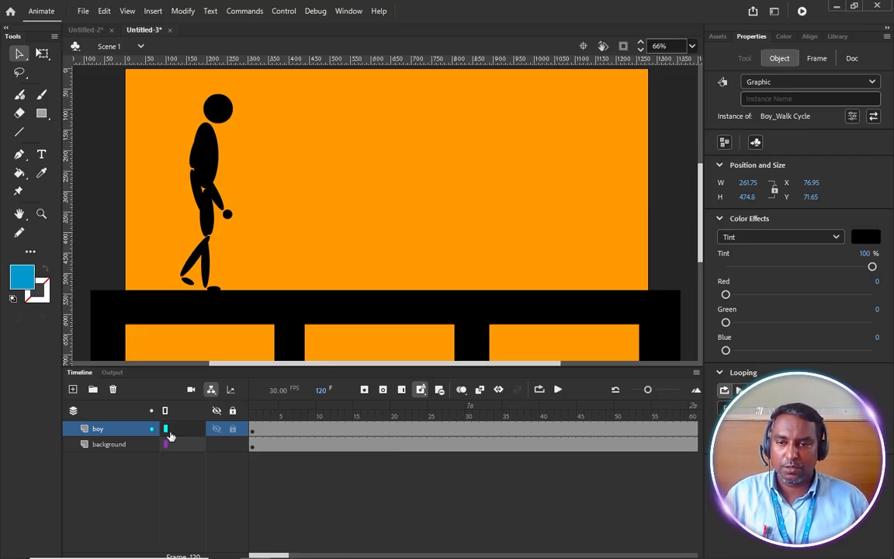
# Create a classic tween on the boy layer starting from frame 1.
pyautogui.click(252, 431)
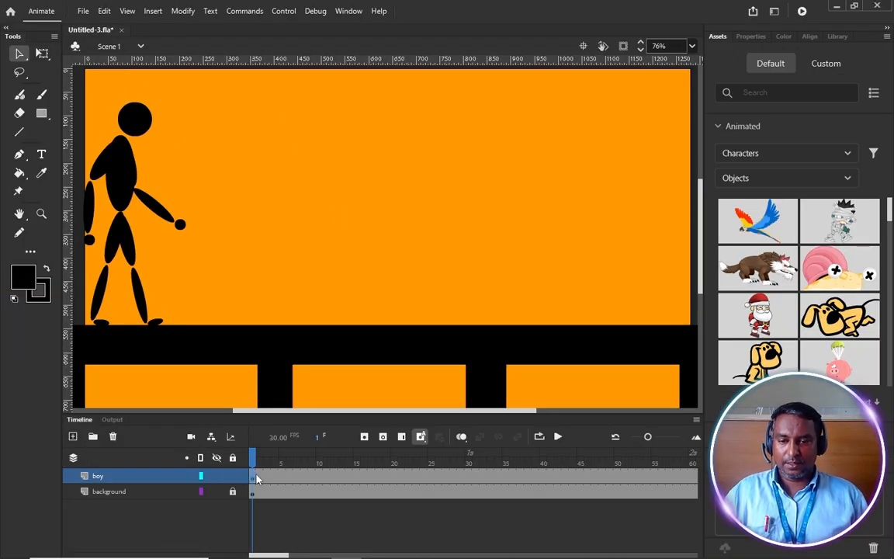
pyautogui.click(256, 479)
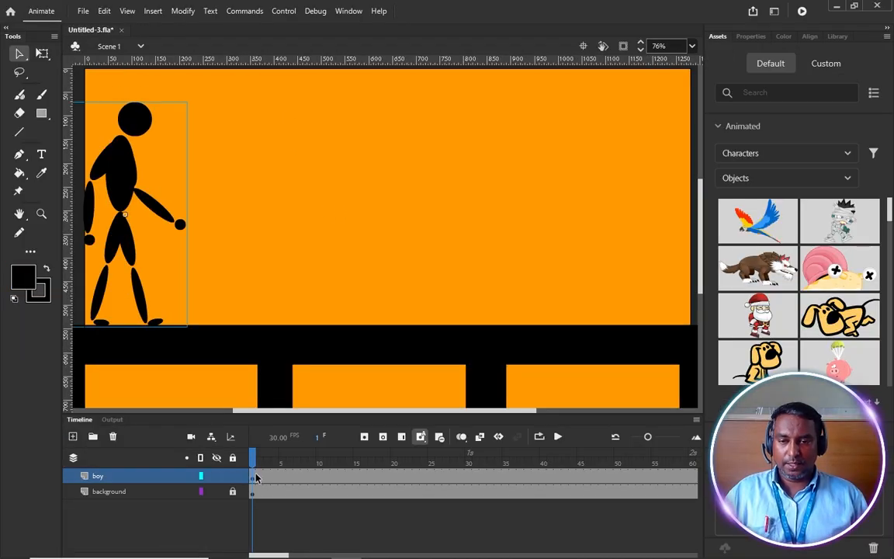
pyautogui.rightClick(256, 479)
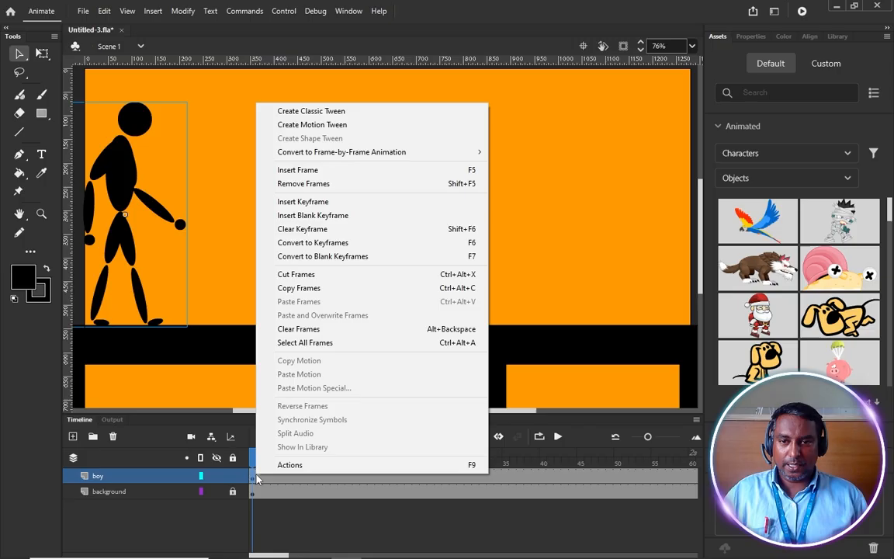
pyautogui.click(332, 111)
pyautogui.press('Return')
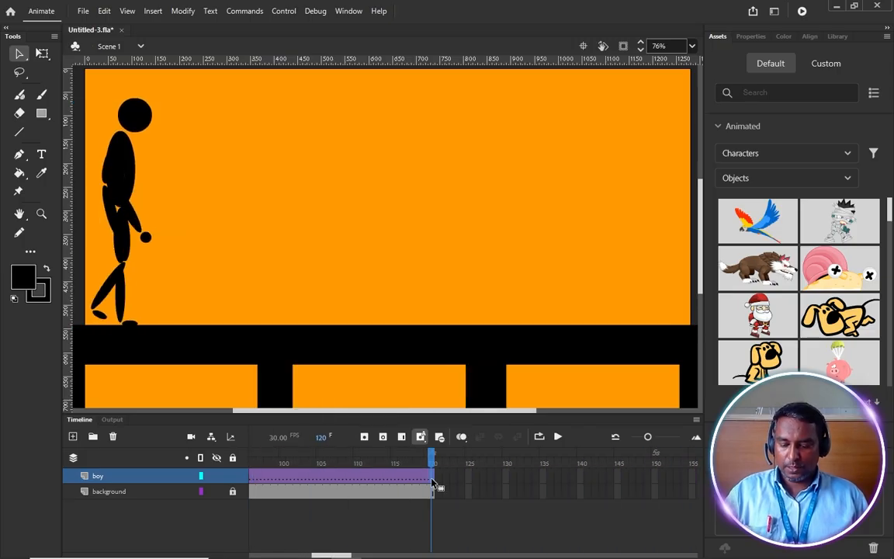
# Insert a keyframe at frame 120 of the boy layer and move the boy across to the right edge of the stage.
pyautogui.press('F6')
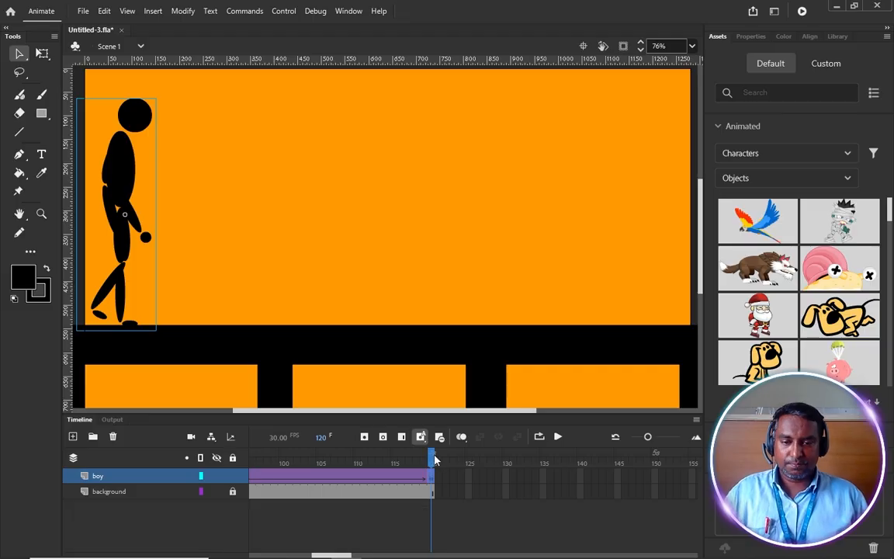
pyautogui.press('Return')
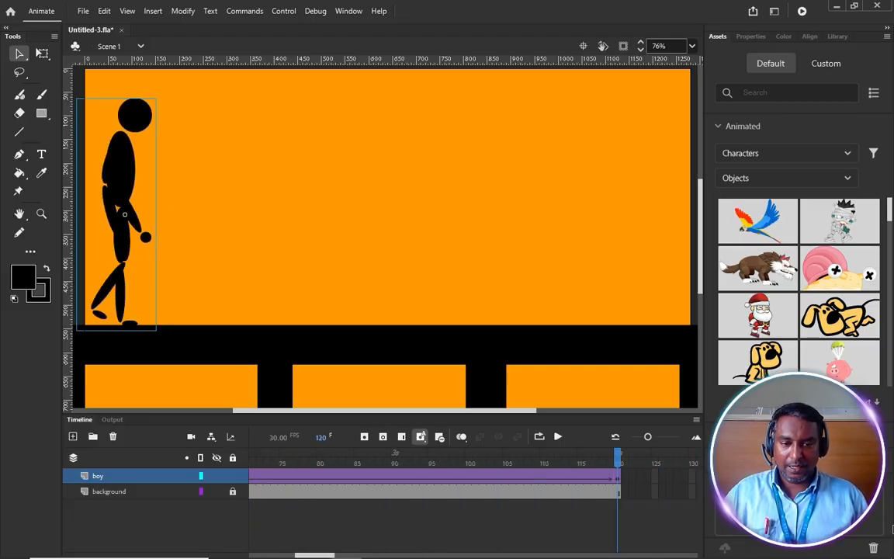
pyautogui.moveTo(123, 239); pyautogui.dragTo(674, 315)
pyautogui.moveTo(283, 459); pyautogui.dragTo(218, 547)
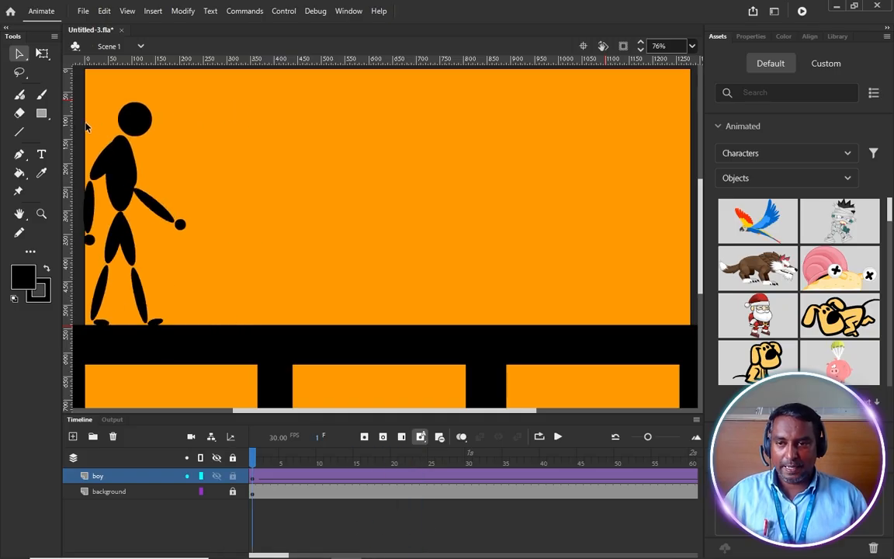
# Add a vertical guide at the boy's front foot, at about 145 px, and check the foot against it up to frame 19.
pyautogui.moveTo(69, 117); pyautogui.dragTo(158, 175)
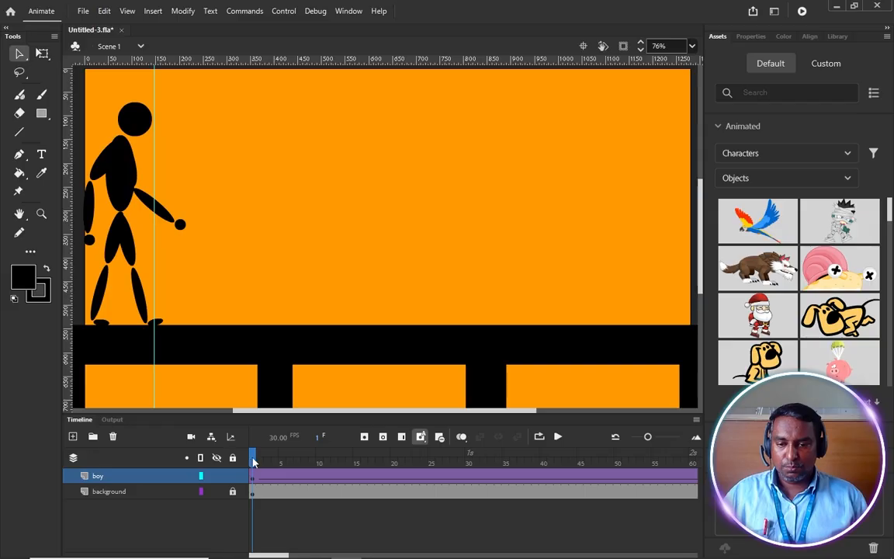
pyautogui.moveTo(253, 461); pyautogui.dragTo(386, 465)
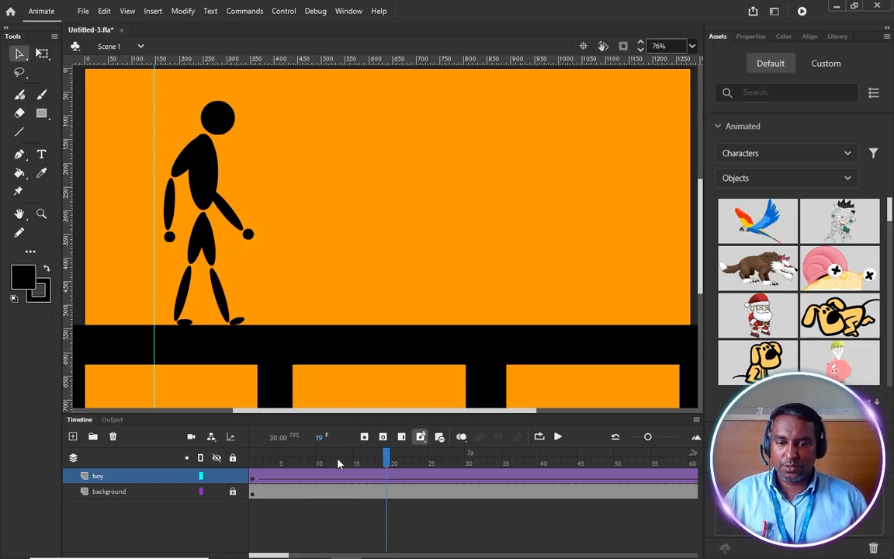
pyautogui.moveTo(338, 464); pyautogui.dragTo(4, 465)
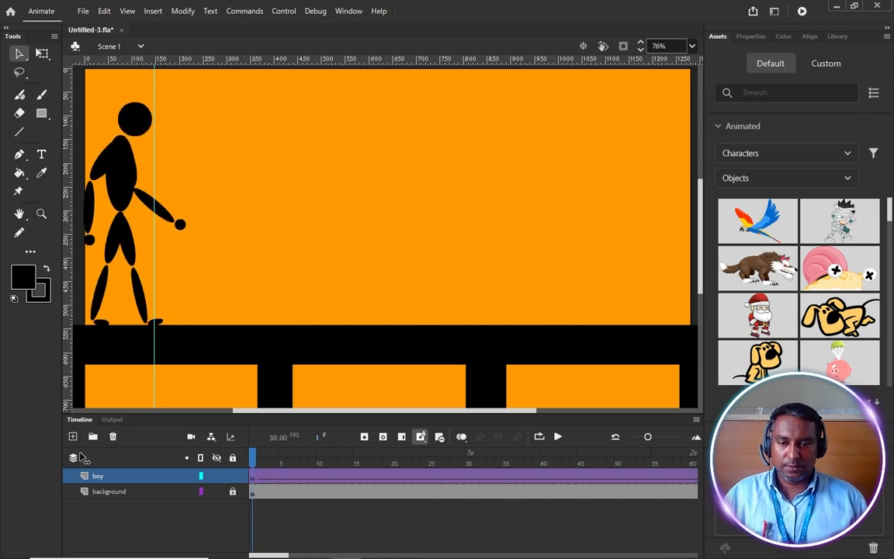
# Examine the keyframe timing inside the Boy_Walk Cycle symbol and compare the foot with the guide over frames 1 to 19 in Scene 1.
pyautogui.moveTo(84, 458); pyautogui.dragTo(116, 463)
pyautogui.doubleClick(122, 178)
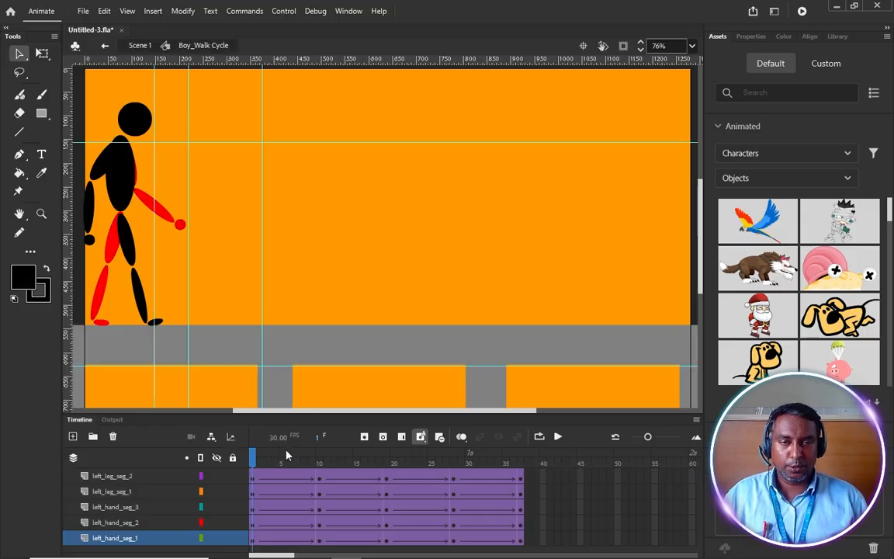
pyautogui.click(140, 45)
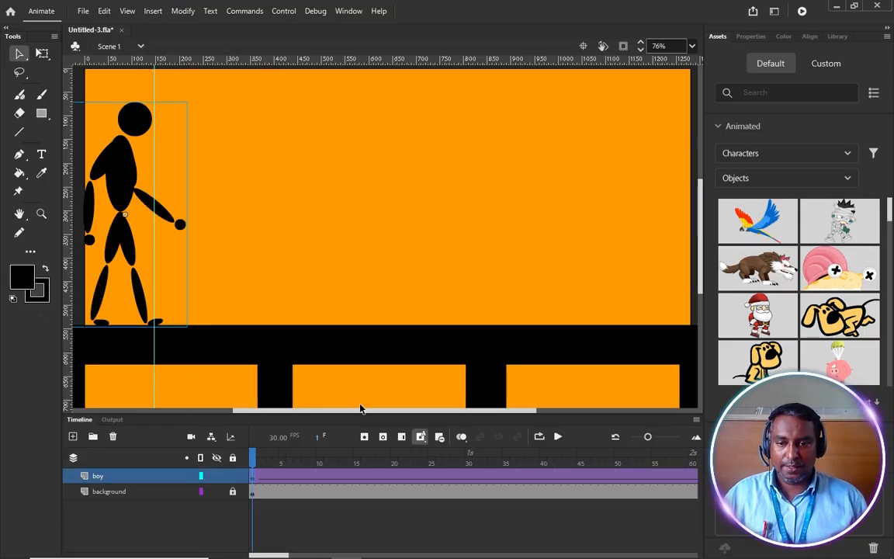
pyautogui.moveTo(253, 466); pyautogui.dragTo(389, 473)
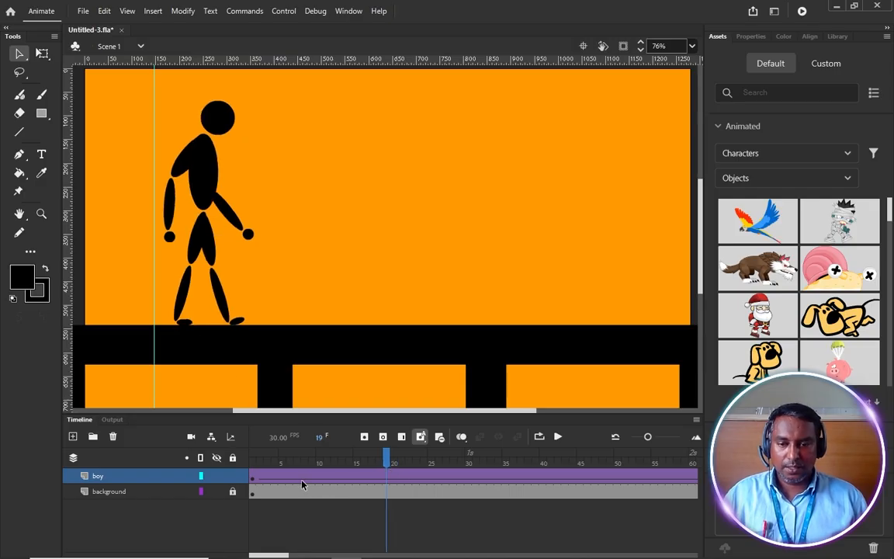
# Insert frames into the boy's tween from frame 6 up to frame 39 to slow his forward movement.
pyautogui.click(284, 469)
pyautogui.moveTo(284, 464)
pyautogui.mouseDown()
pyautogui.moveTo(265, 462)
pyautogui.moveTo(299, 459)
pyautogui.moveTo(264, 459)
pyautogui.moveTo(286, 463)
pyautogui.mouseUp()
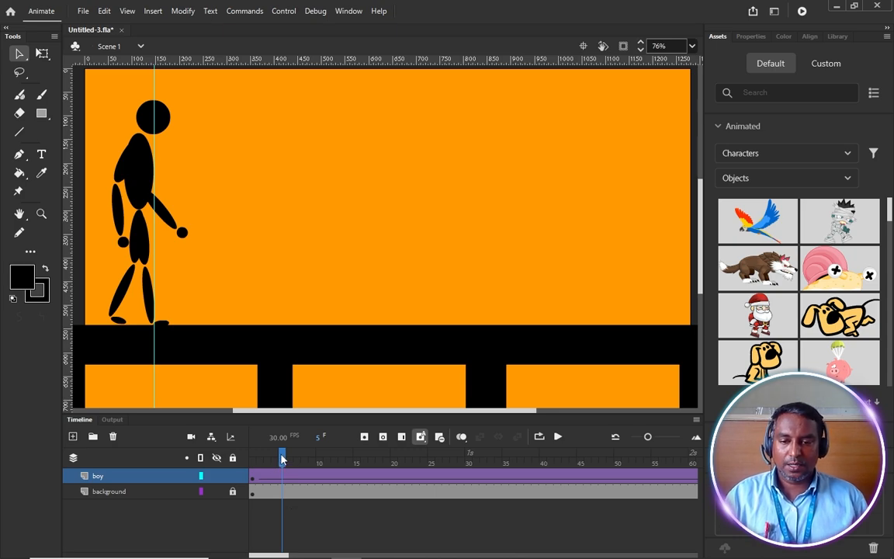
pyautogui.moveTo(281, 458); pyautogui.dragTo(290, 458)
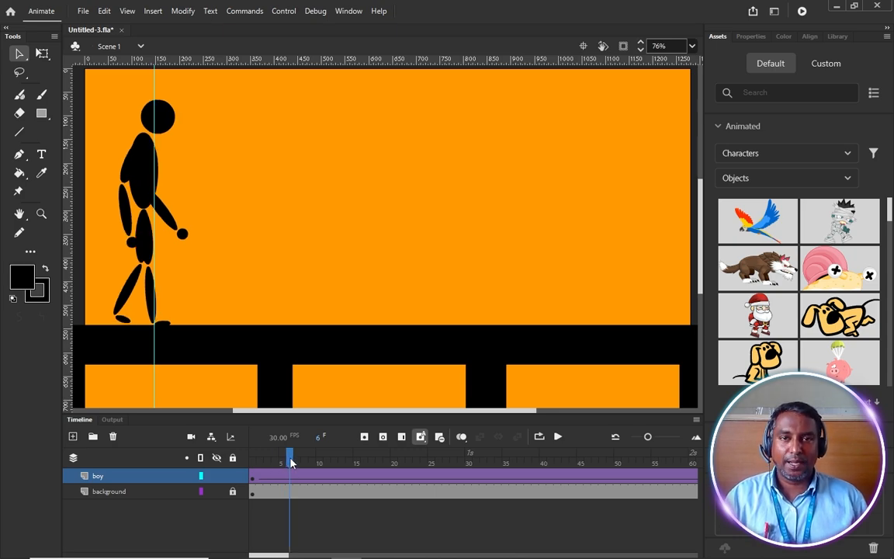
pyautogui.press('.')
pyautogui.press('.')
pyautogui.press('.')
pyautogui.press('.')
pyautogui.press('.')
pyautogui.press('.')
pyautogui.press('.')
pyautogui.press('.')
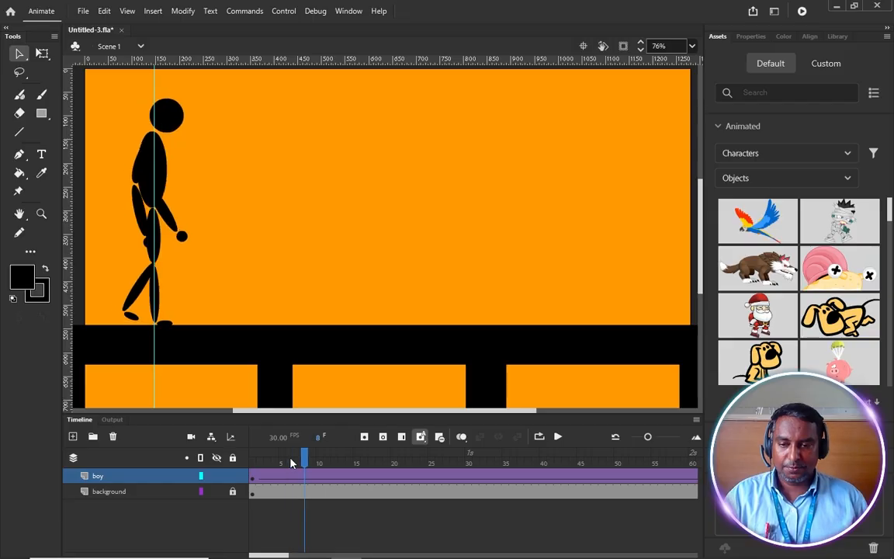
pyautogui.press('.')
pyautogui.press('.')
pyautogui.press('.')
pyautogui.press('.')
pyautogui.press('.')
pyautogui.press('.')
pyautogui.press('.')
pyautogui.press('.')
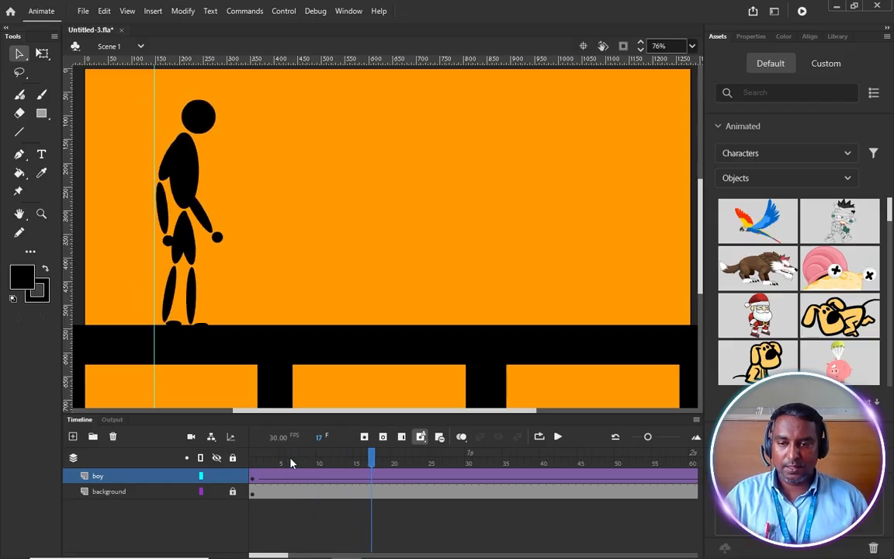
pyautogui.press('.')
pyautogui.press('.')
pyautogui.press('.')
pyautogui.press('.')
pyautogui.press('.')
pyautogui.press('.')
pyautogui.press('.')
pyautogui.press('.')
pyautogui.press('.')
pyautogui.press('.')
pyautogui.press('.')
pyautogui.press('.')
pyautogui.press('.')
pyautogui.press('.')
pyautogui.press('.')
pyautogui.press('.')
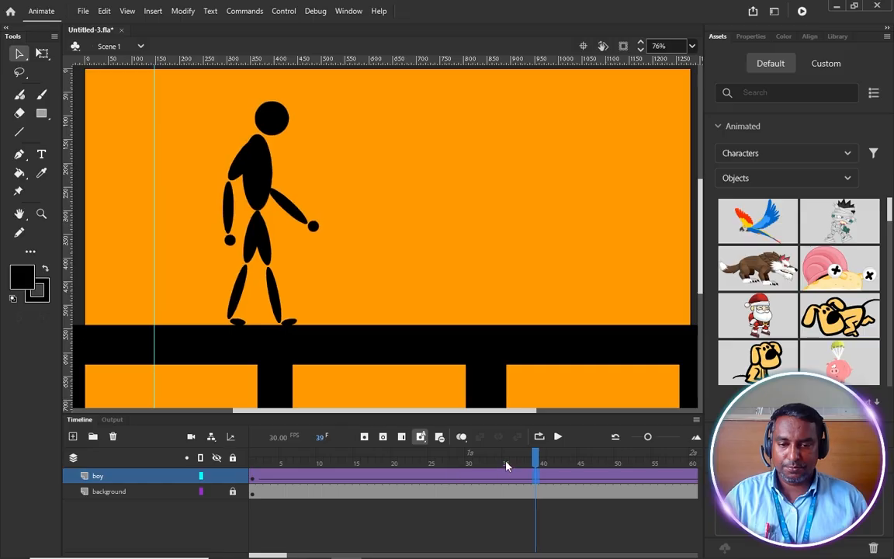
# Recheck the foot against the guide and insert a few more frames into the boy's tween to reduce the sliding.
pyautogui.moveTo(513, 460); pyautogui.dragTo(391, 517)
pyautogui.press('.')
pyautogui.press('.')
pyautogui.press('.')
pyautogui.press('.')
pyautogui.press('.')
pyautogui.press('.')
pyautogui.press('.')
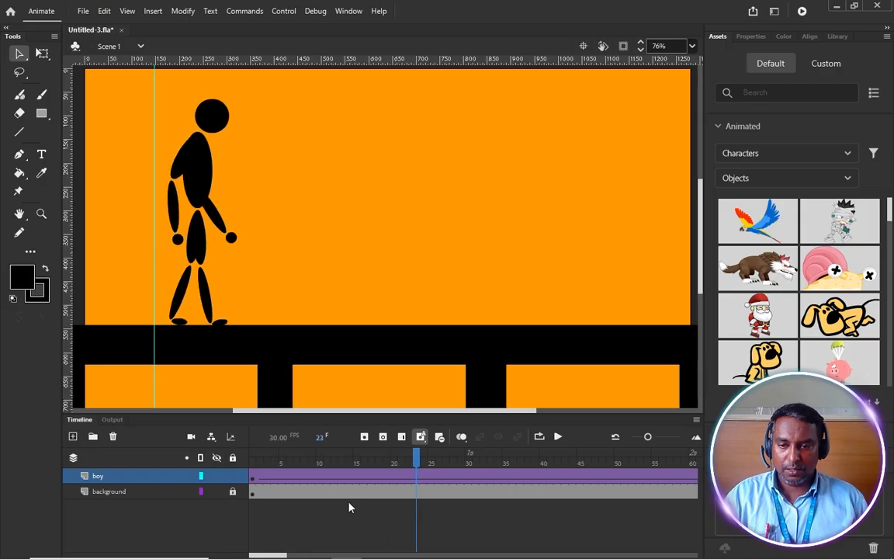
# Review the first step up to frame 19 and lengthen the boy's tween with further frames.
pyautogui.moveTo(302, 464); pyautogui.dragTo(388, 480)
pyautogui.press('.')
pyautogui.press('.')
pyautogui.press('.')
pyautogui.press('.')
pyautogui.press('.')
pyautogui.press('.')
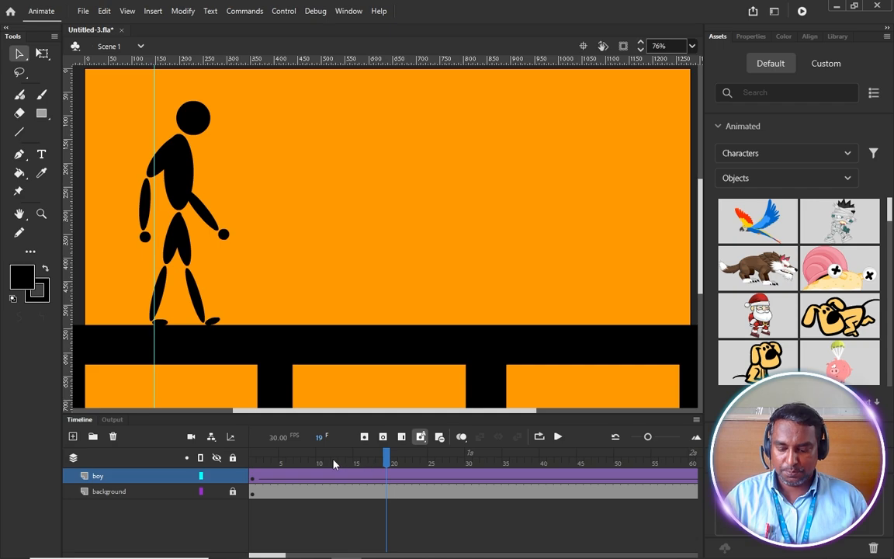
# Return to the start of the walk and insert additional frames into the boy's tween up to frame 12.
pyautogui.moveTo(334, 464); pyautogui.dragTo(235, 458)
pyautogui.press('.')
pyautogui.press('.')
pyautogui.press('.')
pyautogui.press('.')
pyautogui.press('.')
pyautogui.press('.')
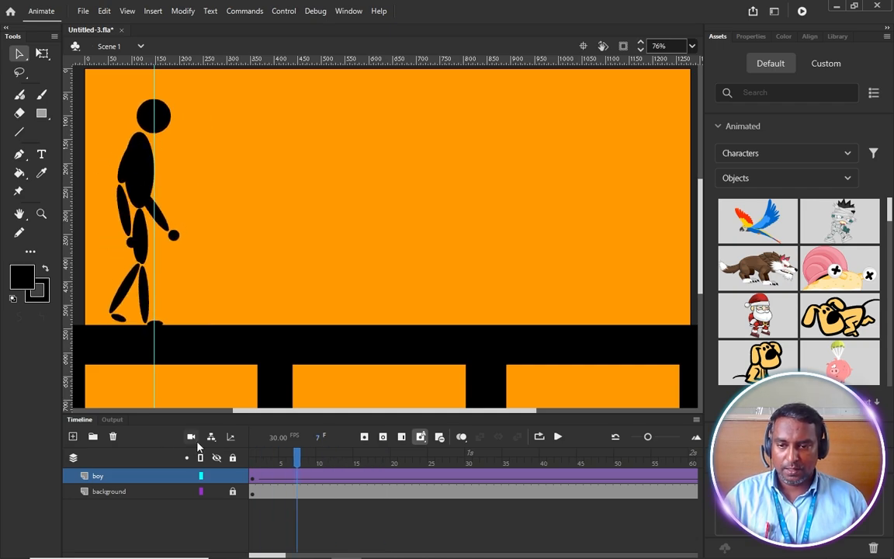
pyautogui.press('.')
pyautogui.press('.')
pyautogui.press('.')
pyautogui.press('.')
pyautogui.press('.')
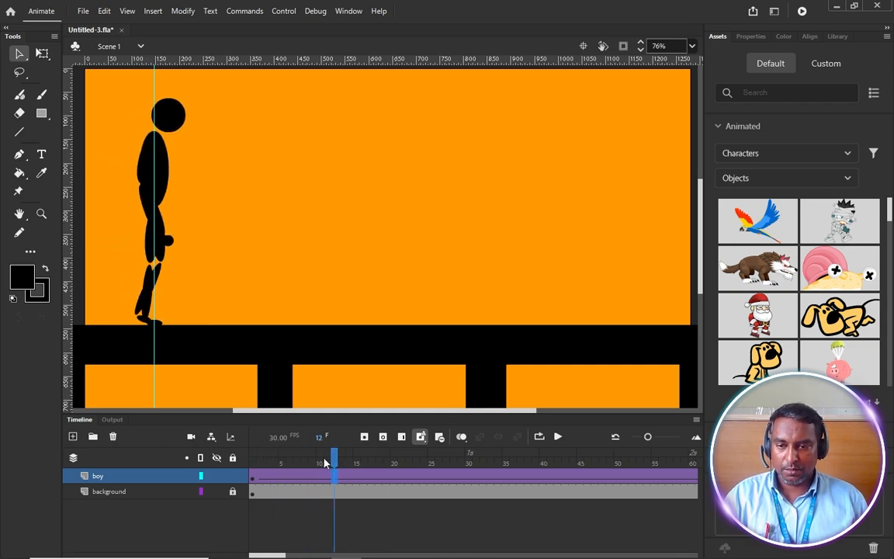
# Check the boy's planted foot against the guide frame by frame from frame 12 to frame 20.
pyautogui.press('.')
pyautogui.press('.')
pyautogui.press('.')
pyautogui.press('.')
pyautogui.press('.')
pyautogui.press('.')
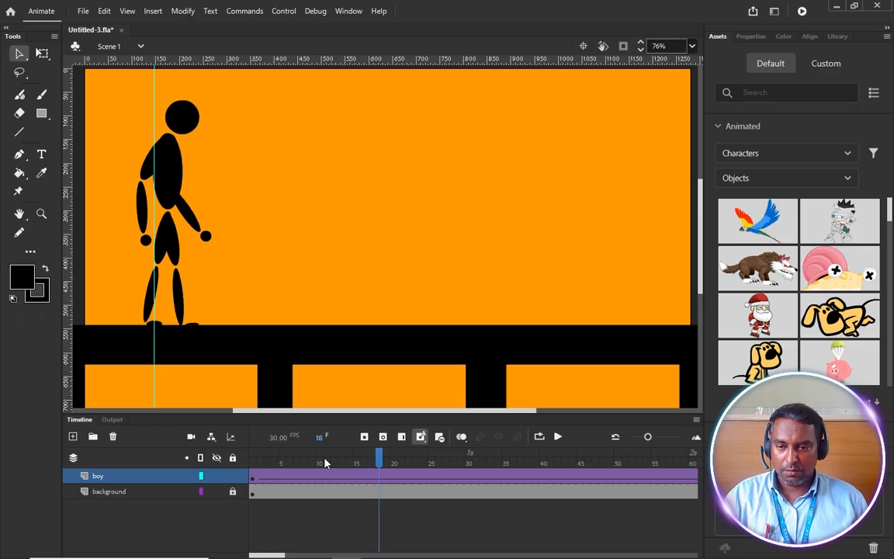
pyautogui.press('.')
pyautogui.press('.')
# Scrub through the boy's walk to the end of the tween at frame 189 and back to frame 106.
pyautogui.moveTo(395, 458); pyautogui.dragTo(745, 490)
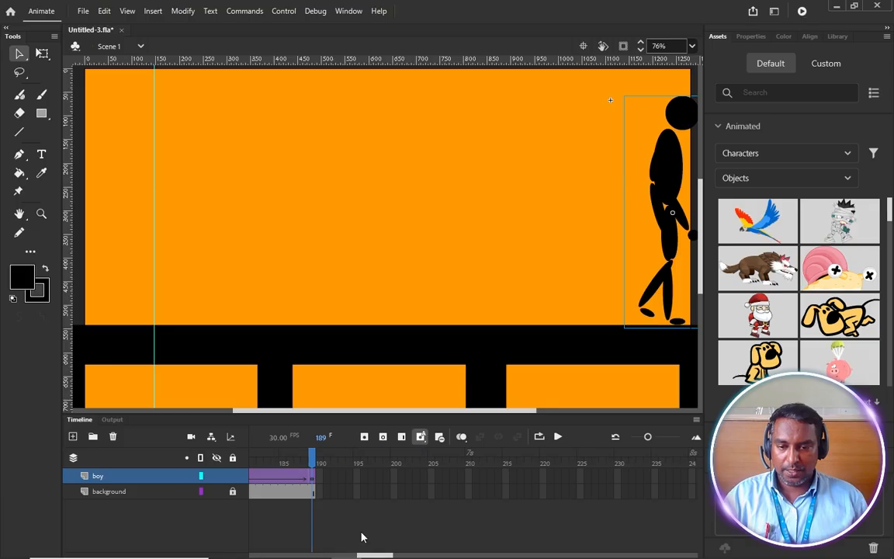
pyautogui.click(377, 491)
pyautogui.click(356, 476)
pyautogui.moveTo(302, 460); pyautogui.dragTo(520, 510)
pyautogui.click(461, 492)
pyautogui.moveTo(401, 464); pyautogui.dragTo(266, 396)
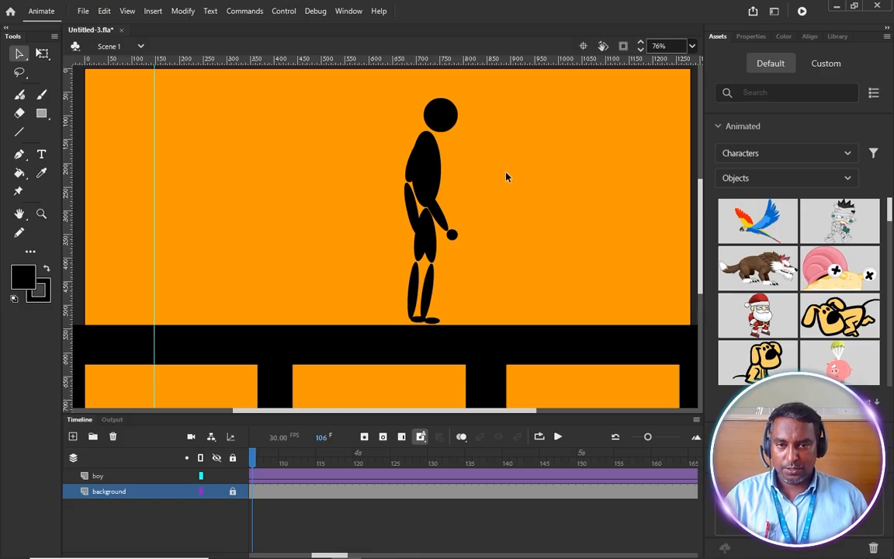
# Play the walk as a test movie, close the preview and return the playhead to frame 1.
pyautogui.hotkey('ctrl', 'Return')
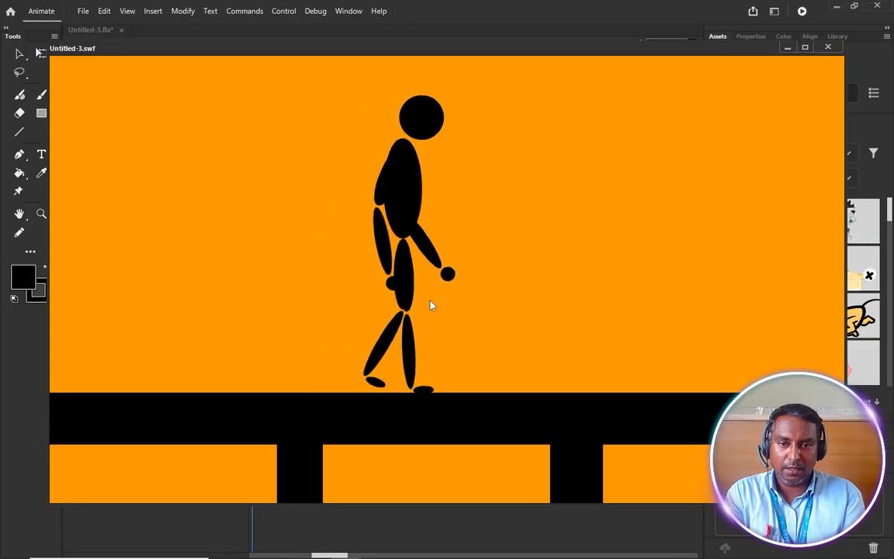
pyautogui.click(828, 46)
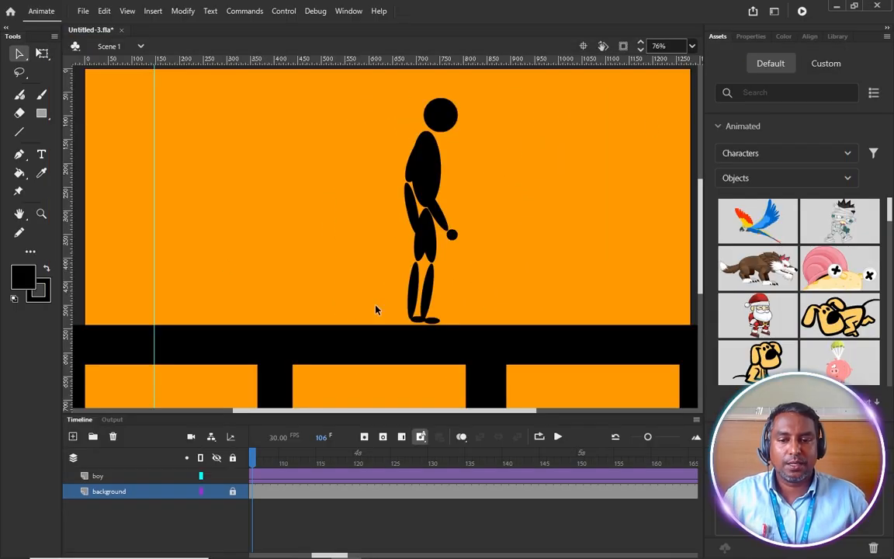
pyautogui.moveTo(272, 464); pyautogui.dragTo(159, 454)
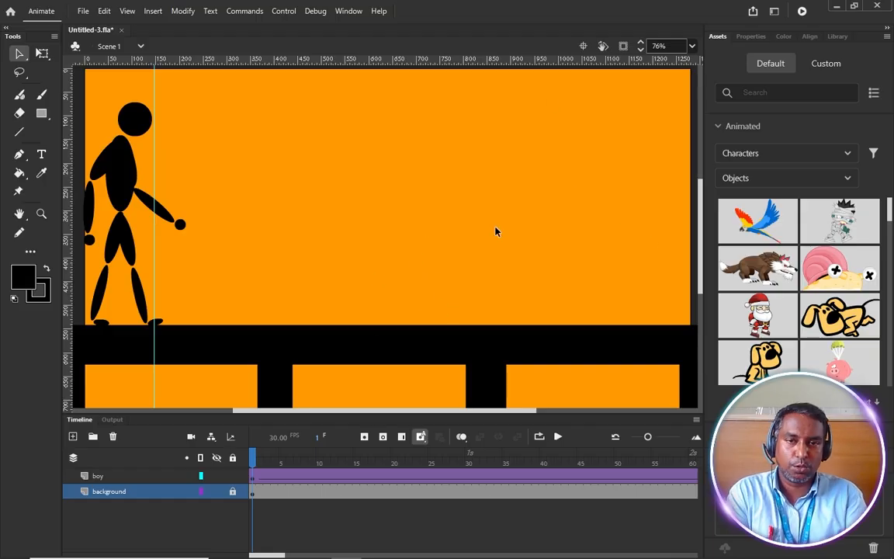
# Inspect the layer parenting of the body parts inside the Boy_Walk Cycle symbol and return to Scene 1.
pyautogui.doubleClick(147, 201)
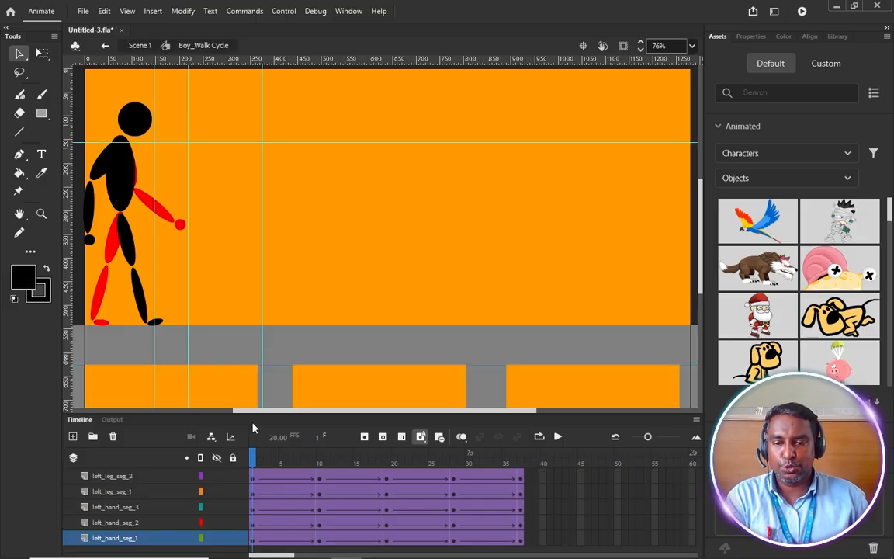
pyautogui.click(211, 437)
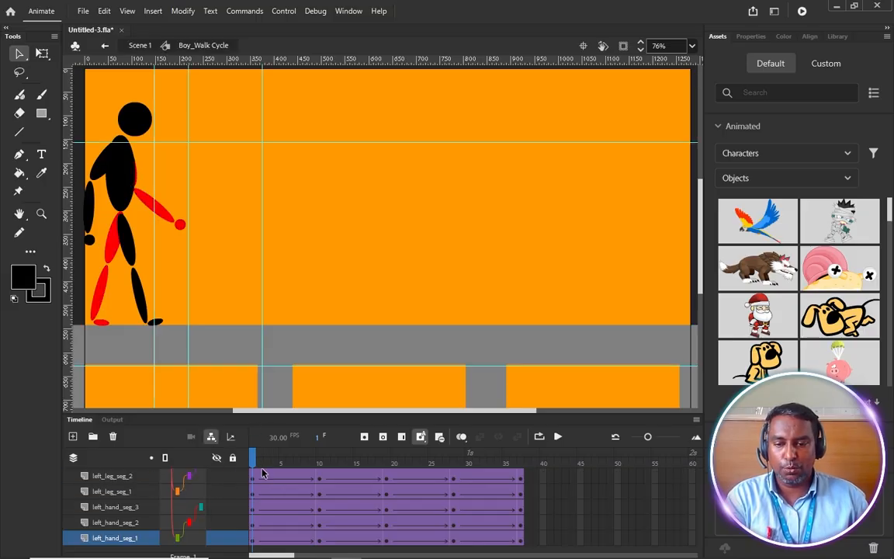
pyautogui.click(212, 439)
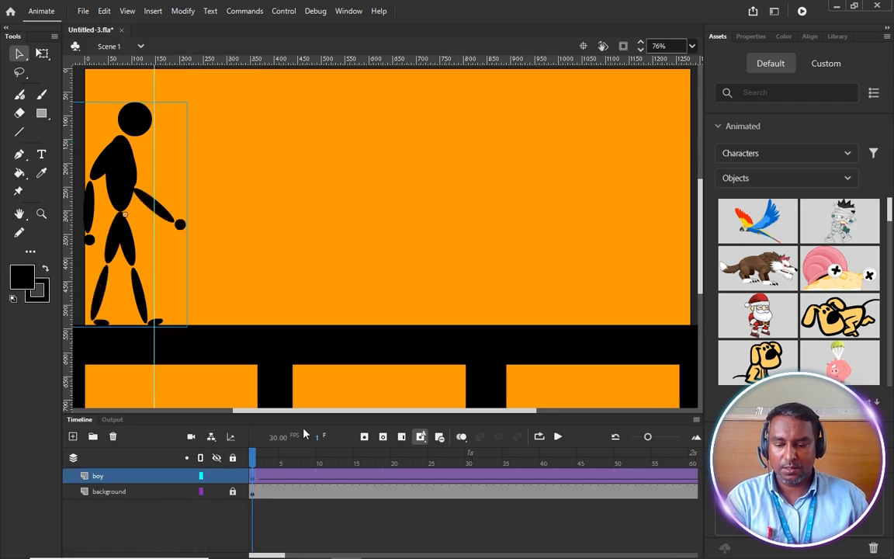
# Test the movie again from Scene 1 to review the boy's walk across the bridge.
pyautogui.hotkey('ctrl', 'Return')
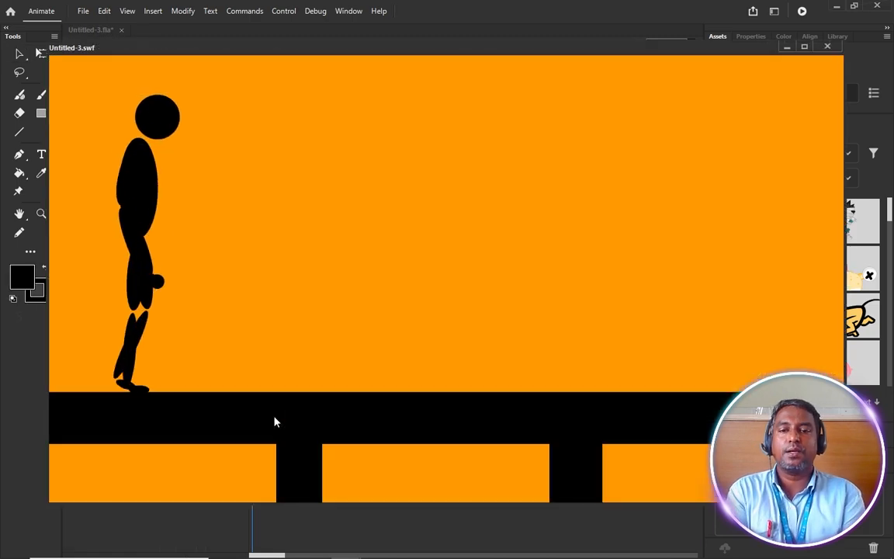